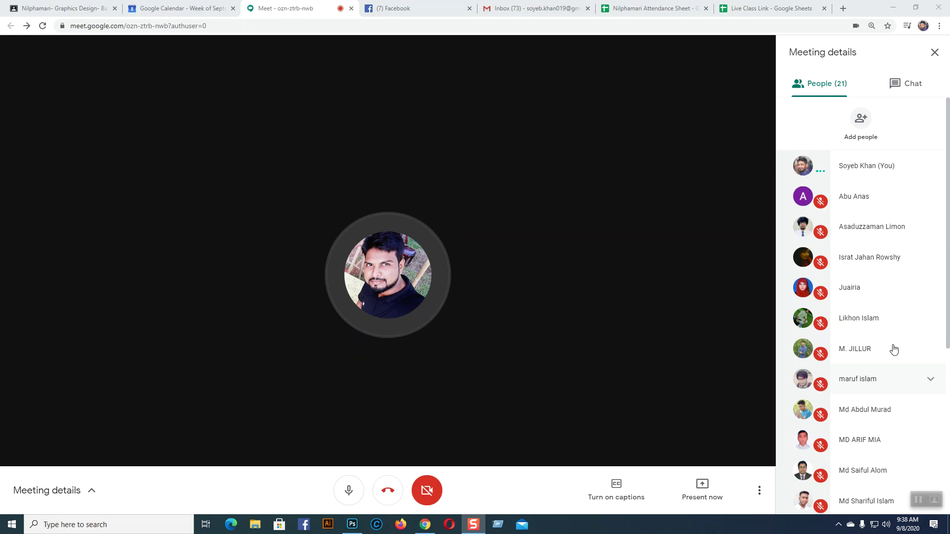
{"action": "scroll", "coordinate": [894, 350], "scroll_direction": "down", "scroll_amount": 4}
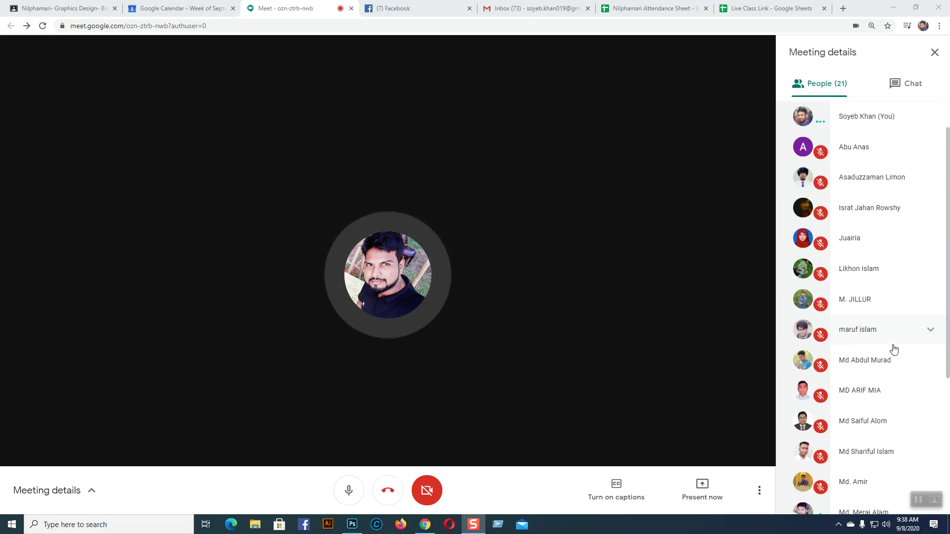
{"action": "scroll", "coordinate": [894, 350], "scroll_direction": "down", "scroll_amount": 2}
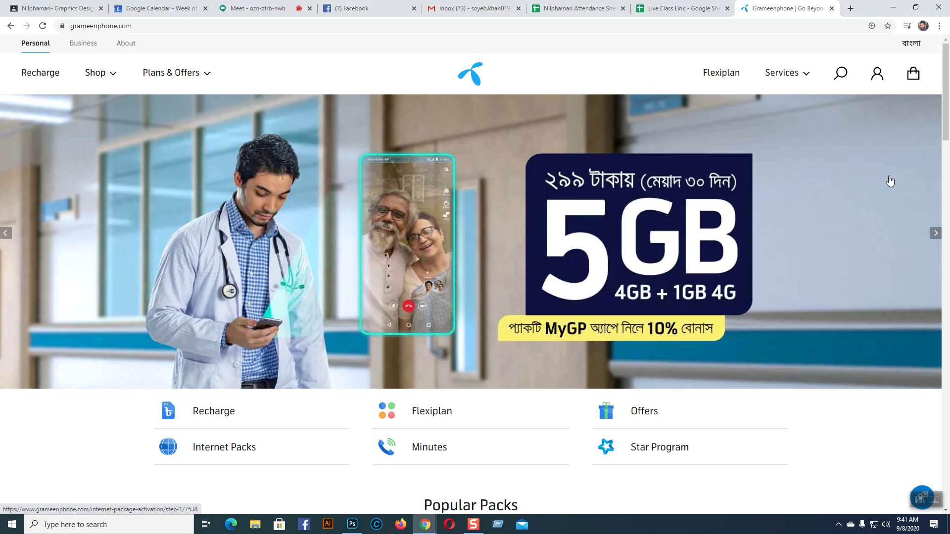
Step: Inspect the 5GB offer banner in the developer tools to check its image dimensions, and close the tools
{"action": "right_click", "coordinate": [863, 155]}
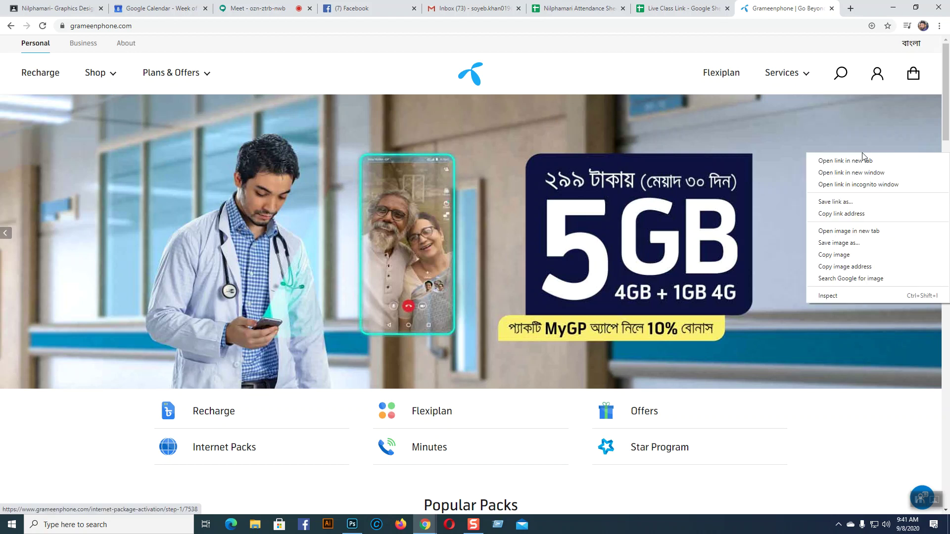
{"action": "left_click", "coordinate": [841, 295]}
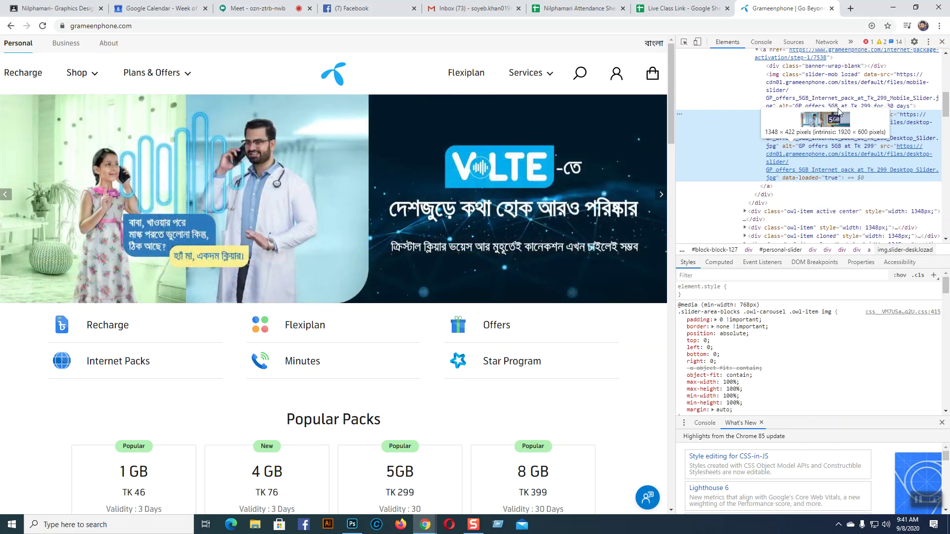
{"action": "left_click", "coordinate": [941, 42]}
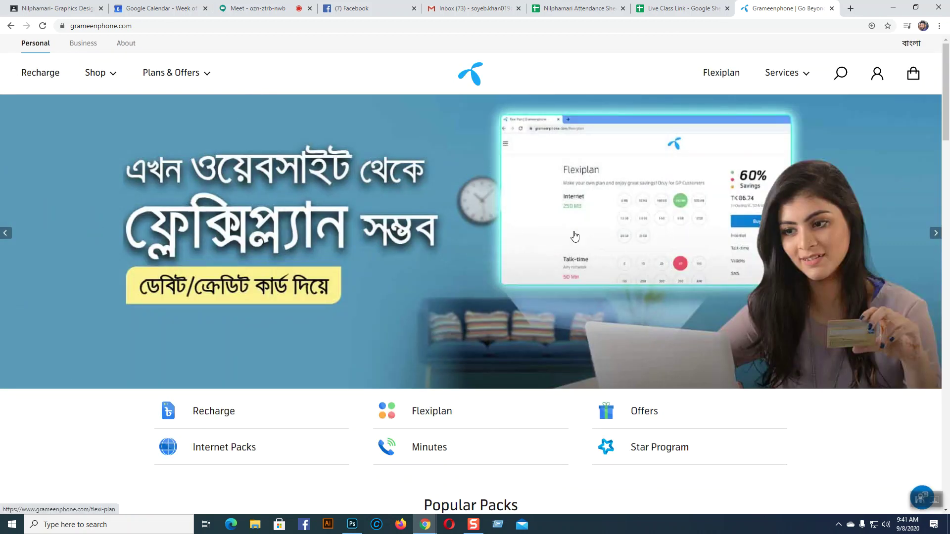
Step: Examine the Grameenphone home page's rotating banners and the Popular Packs section below them
{"action": "scroll", "coordinate": [574, 237], "scroll_direction": "down", "scroll_amount": 1}
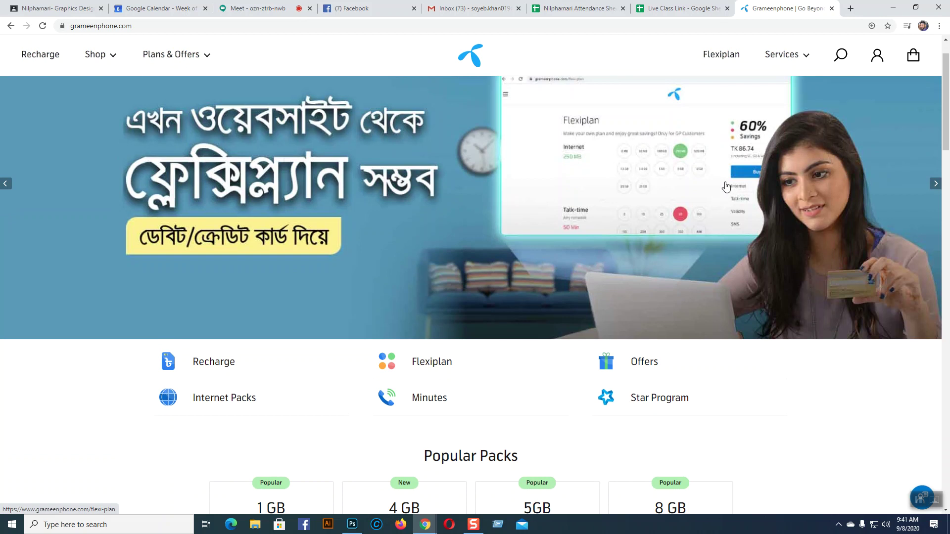
{"action": "scroll", "coordinate": [415, 312], "scroll_direction": "down", "scroll_amount": 3}
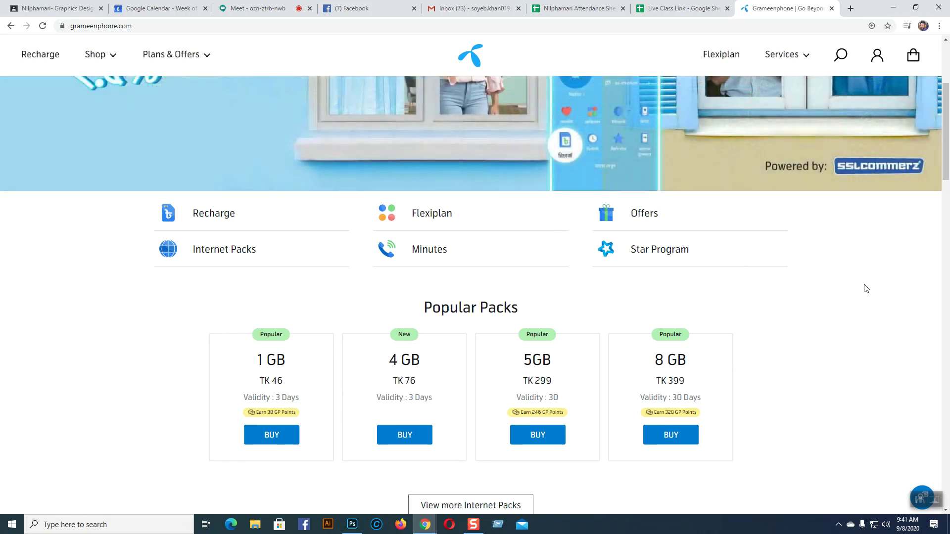
{"action": "scroll", "coordinate": [863, 334], "scroll_direction": "up", "scroll_amount": 3}
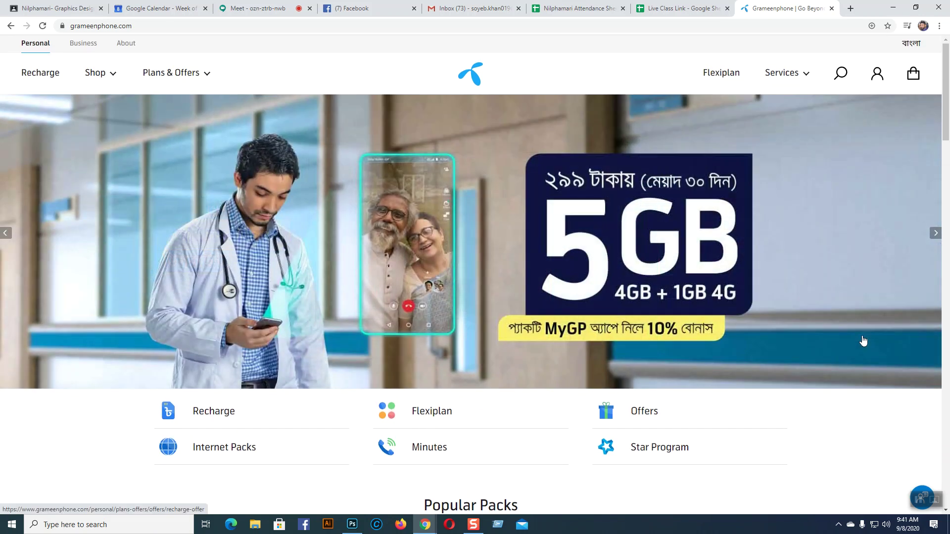
{"action": "scroll", "coordinate": [665, 269], "scroll_direction": "down", "scroll_amount": 3}
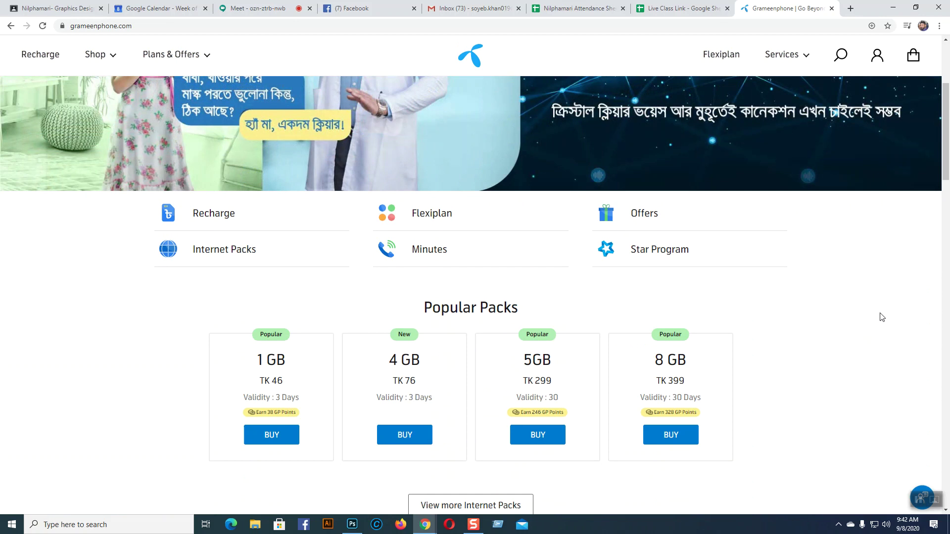
{"action": "scroll", "coordinate": [882, 318], "scroll_direction": "up", "scroll_amount": 3}
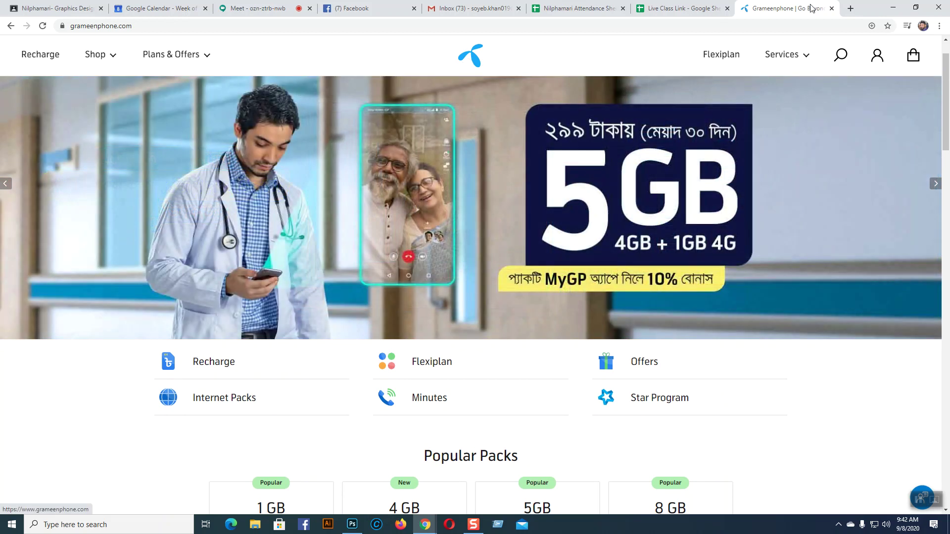
Step: Search Google Images for "grameenphone billboard add" in a new browser tab
{"action": "left_click", "coordinate": [851, 8]}
{"action": "left_click", "coordinate": [379, 205]}
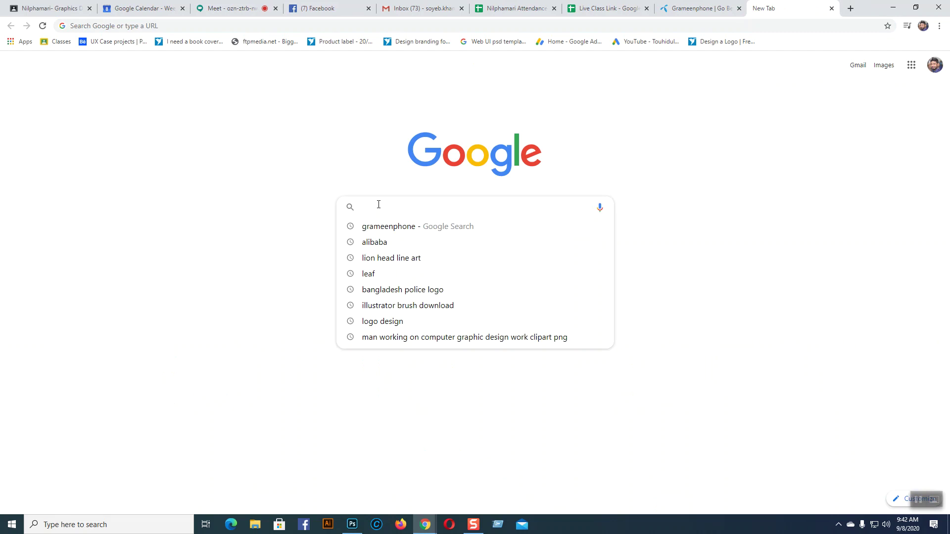
{"action": "left_click", "coordinate": [391, 226]}
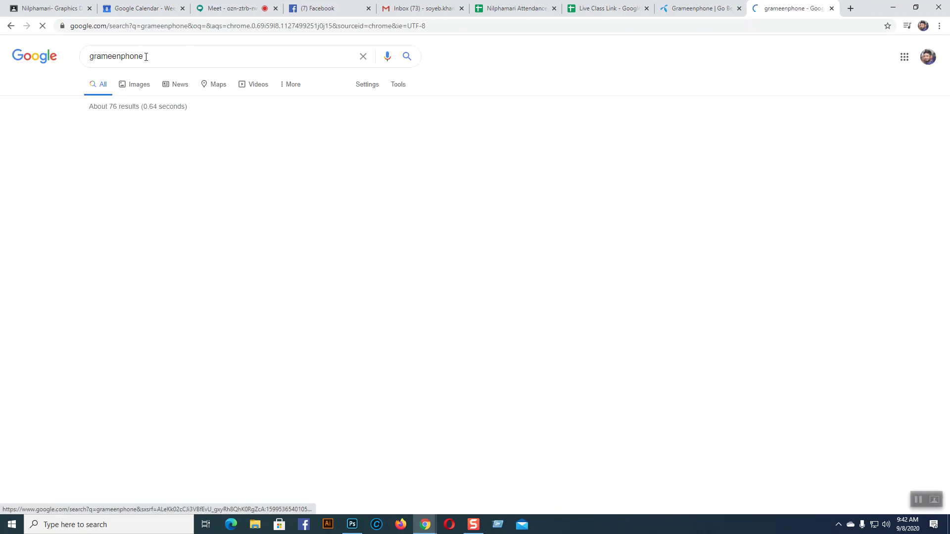
{"action": "left_click", "coordinate": [150, 55]}
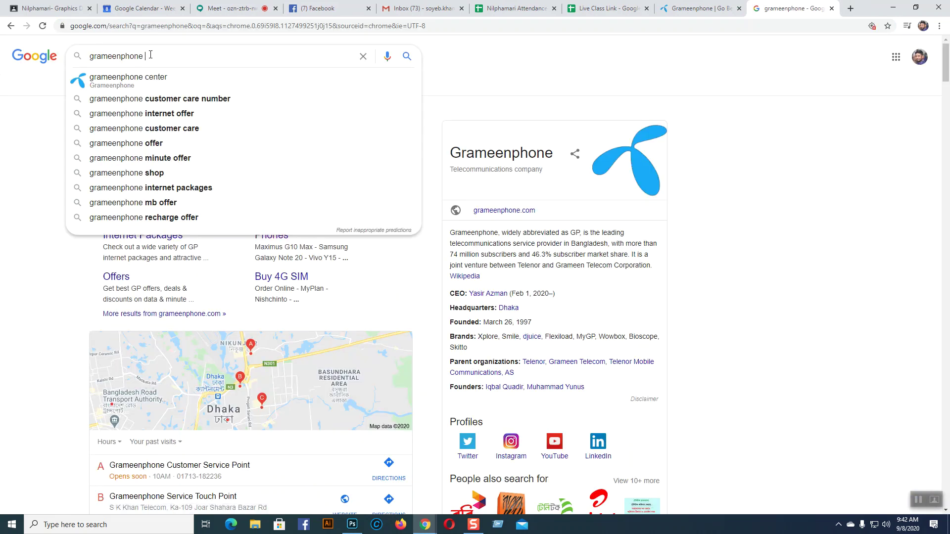
{"action": "type", "text": "billb"}
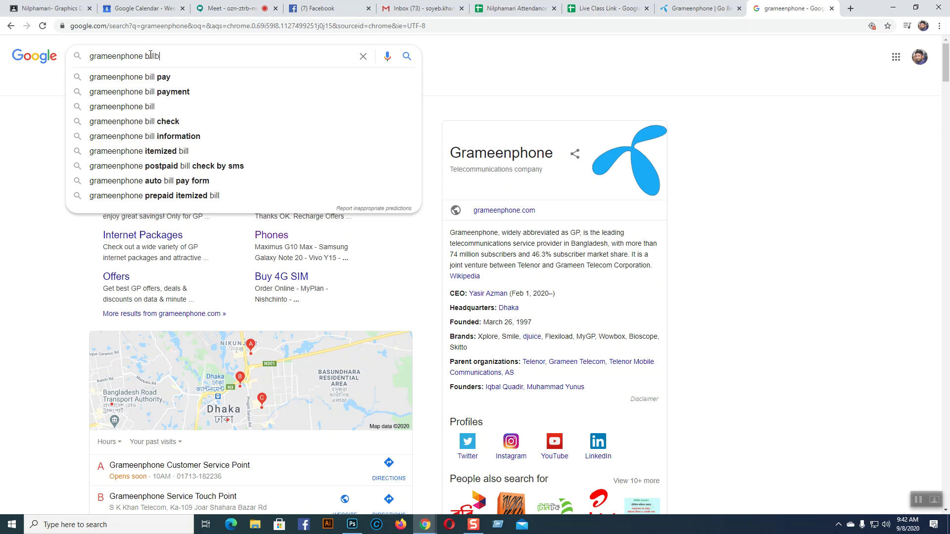
{"action": "type", "text": "oard"}
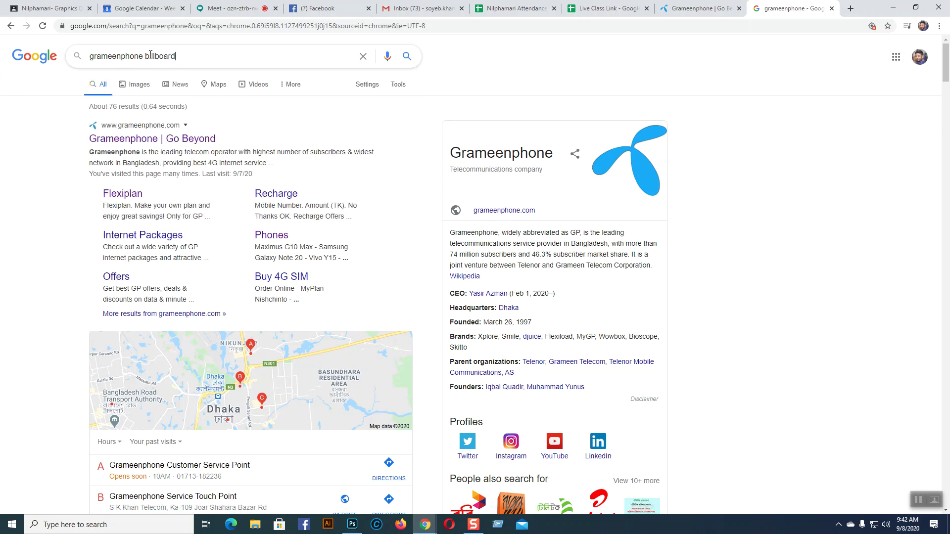
{"action": "type", "text": " add"}
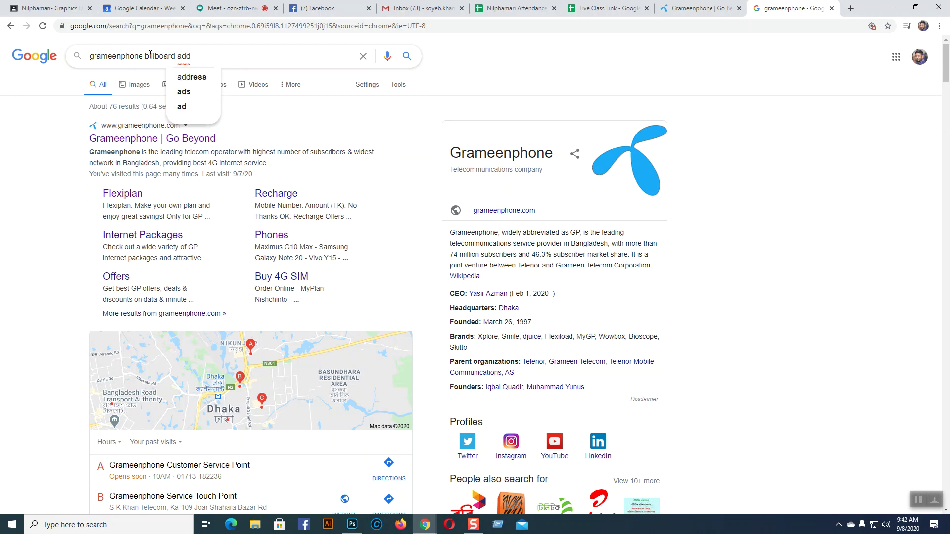
{"action": "key", "text": "Return"}
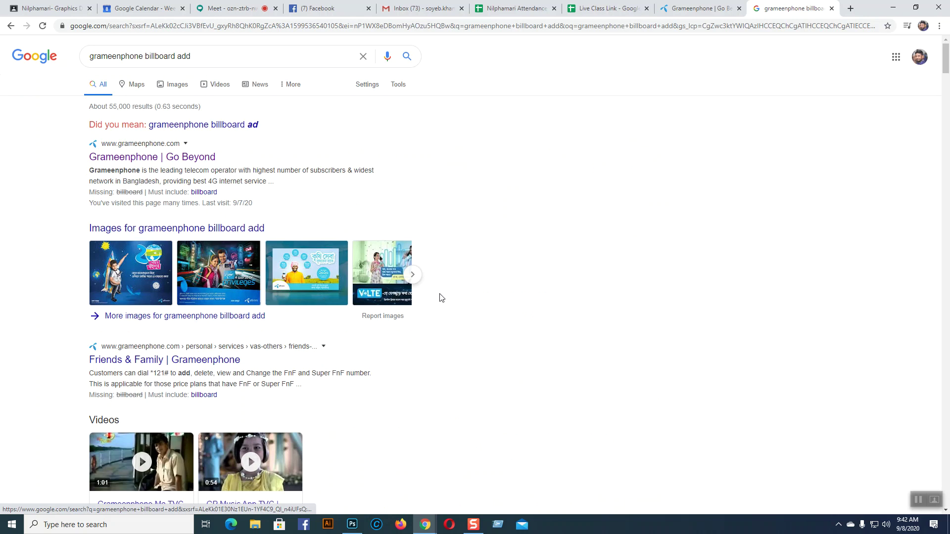
{"action": "left_click", "coordinate": [175, 85]}
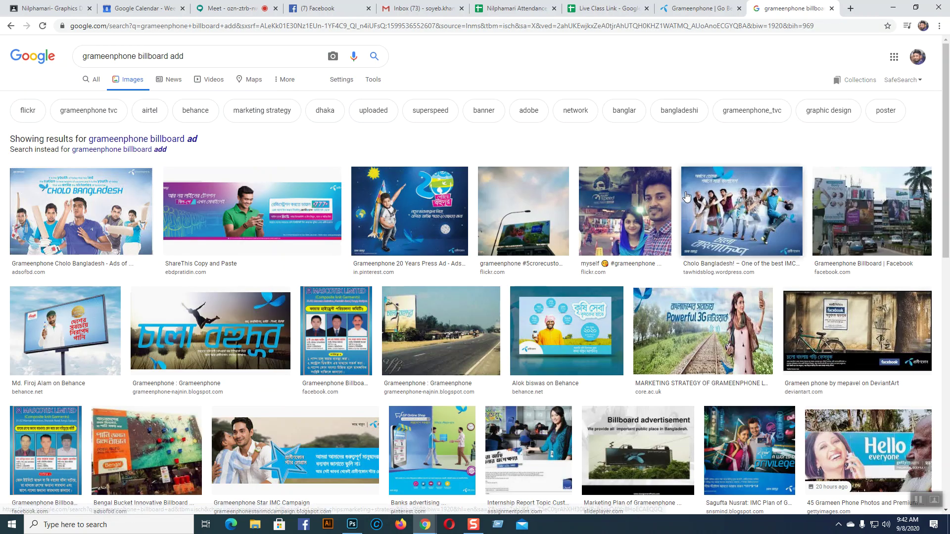
Step: Preview the roadside Grameenphone billboard photo and the related "Bangladesh billboard" image
{"action": "left_click", "coordinate": [399, 325]}
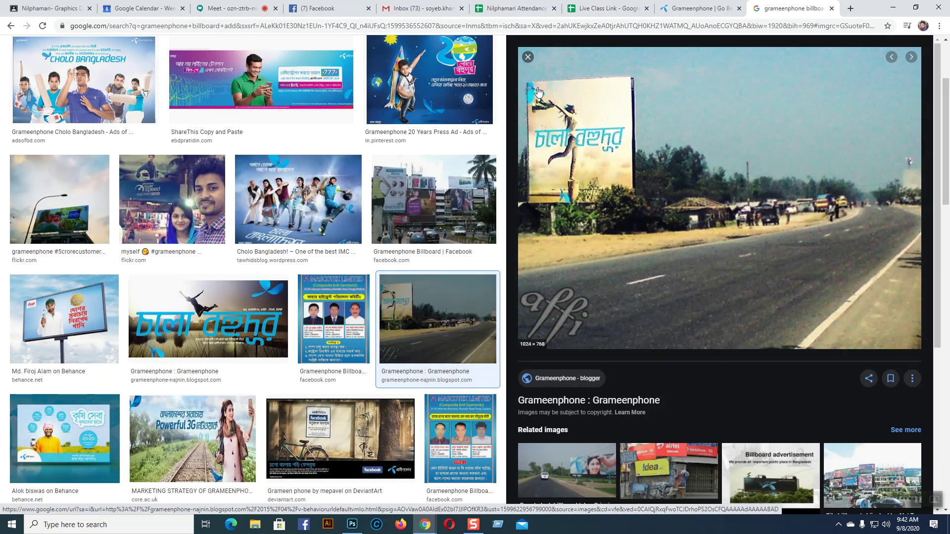
{"action": "scroll", "coordinate": [639, 286], "scroll_direction": "down", "scroll_amount": 1}
{"action": "scroll", "coordinate": [639, 286], "scroll_direction": "down", "scroll_amount": 4}
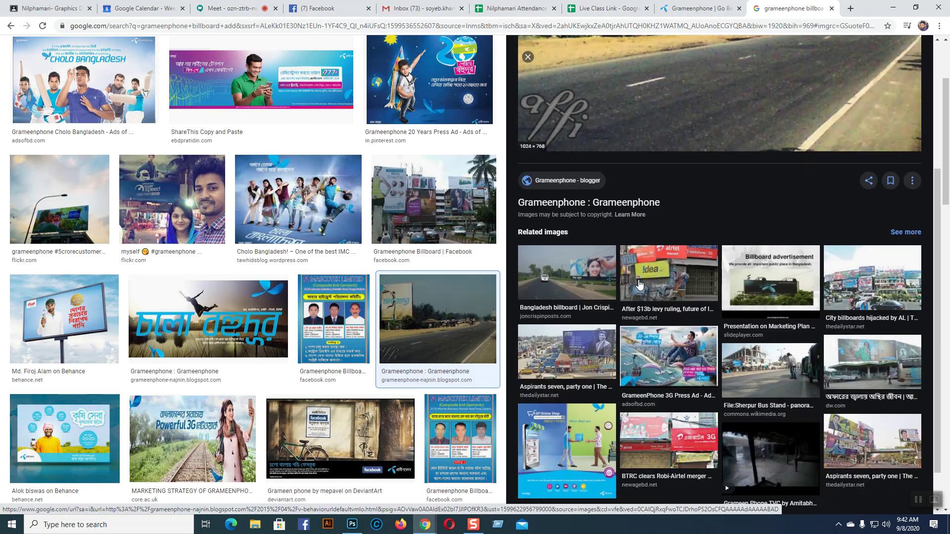
{"action": "left_click", "coordinate": [578, 273]}
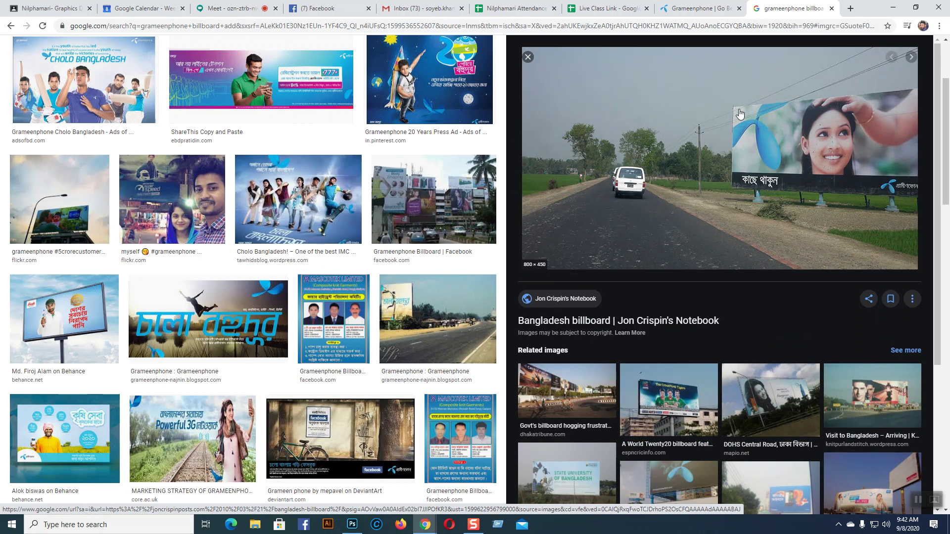
Step: Compare the Grameenphone website's home page banners with the previewed Bangladesh billboard photo
{"action": "left_click", "coordinate": [700, 8]}
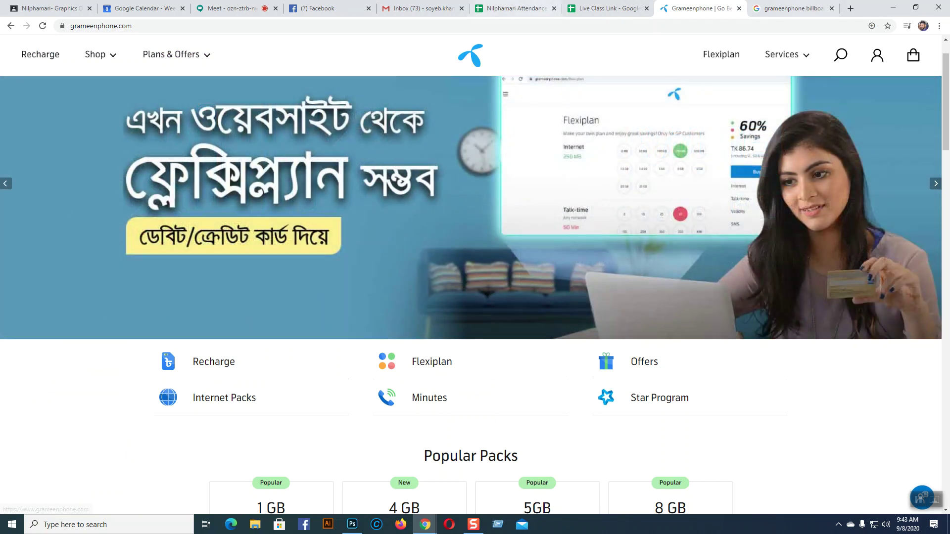
{"action": "left_click", "coordinate": [792, 9]}
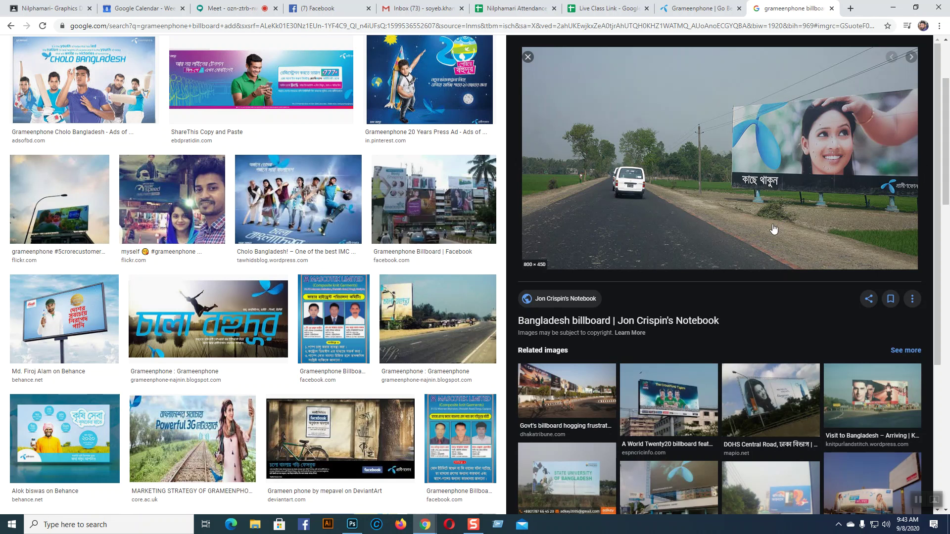
{"action": "scroll", "coordinate": [772, 228], "scroll_direction": "down", "scroll_amount": 2}
{"action": "scroll", "coordinate": [770, 227], "scroll_direction": "up", "scroll_amount": 2}
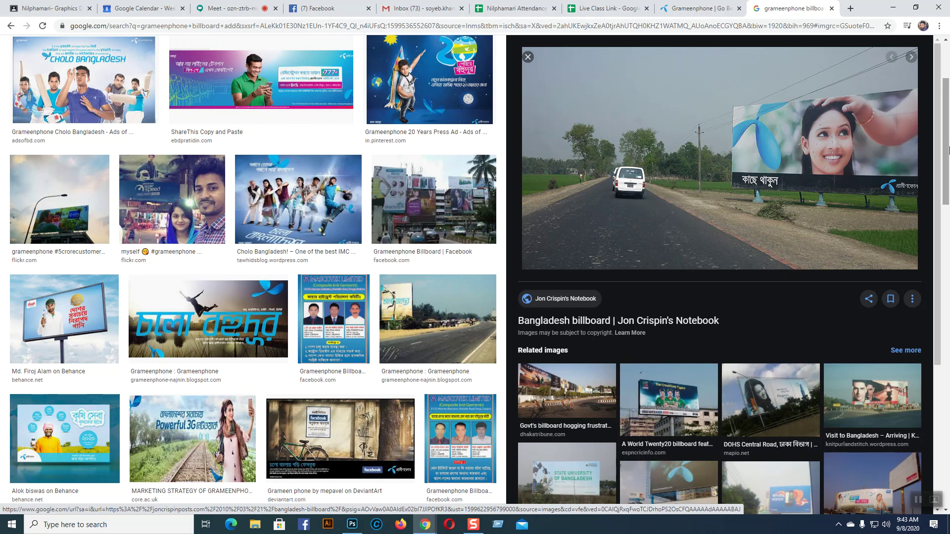
{"action": "left_click", "coordinate": [697, 9]}
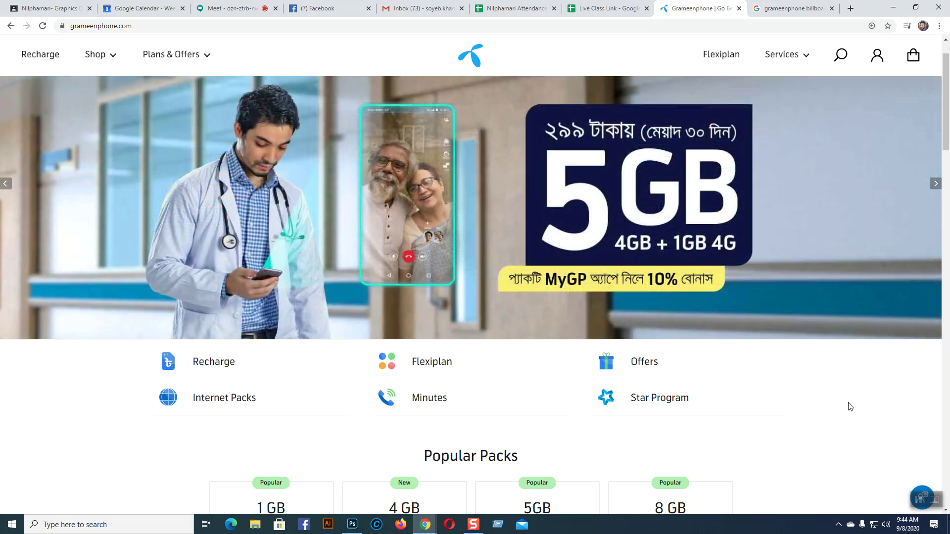
{"action": "left_click", "coordinate": [792, 8]}
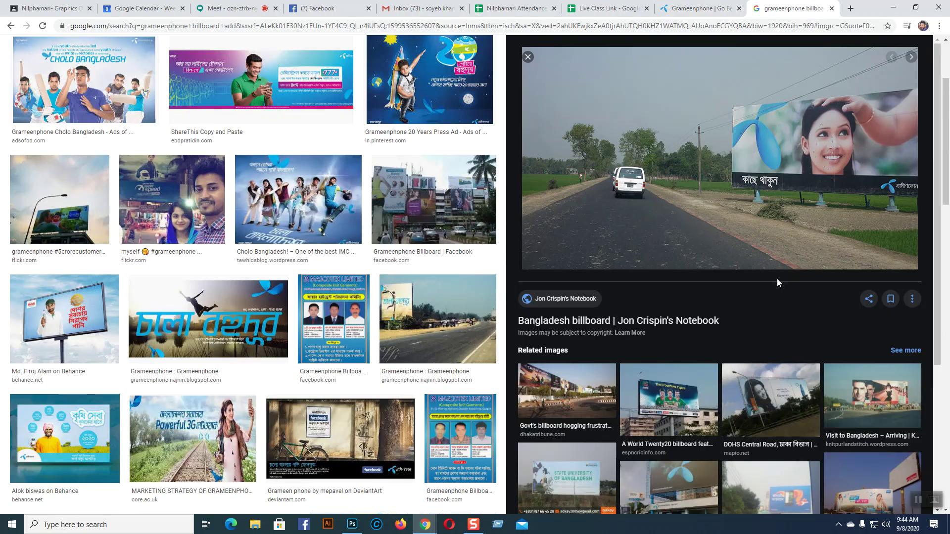
Step: Reopen the roadside billboard photo from the image results and its related Bangladesh billboard picture
{"action": "scroll", "coordinate": [293, 143], "scroll_direction": "down", "scroll_amount": 3}
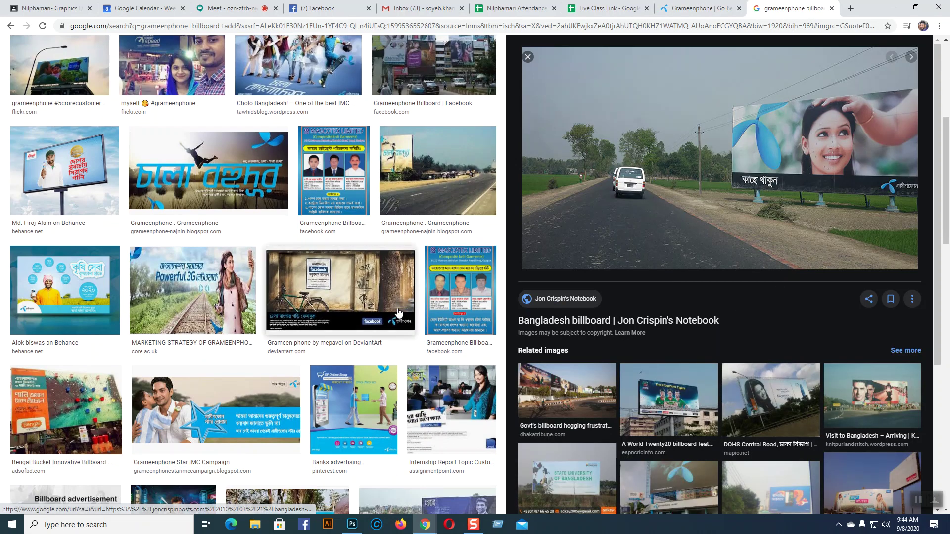
{"action": "left_click", "coordinate": [403, 160]}
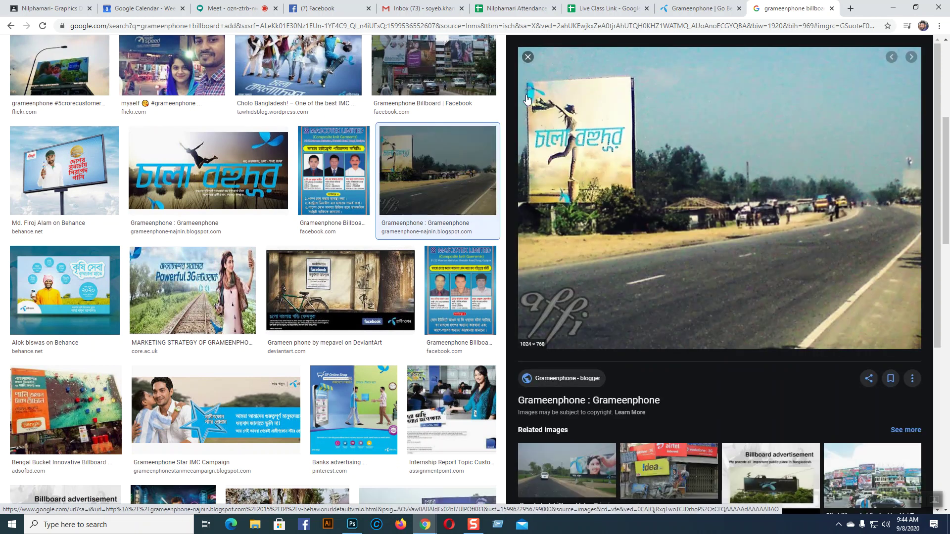
{"action": "left_click", "coordinate": [566, 489]}
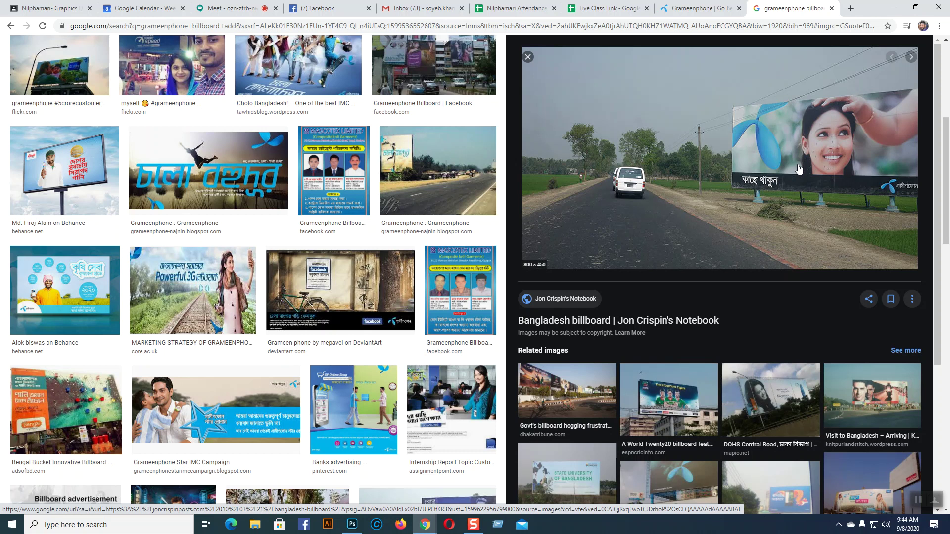
Step: Return to the Grameenphone home page and examine its banners, Popular Packs, What's New offers and the sections further down
{"action": "left_click", "coordinate": [683, 9]}
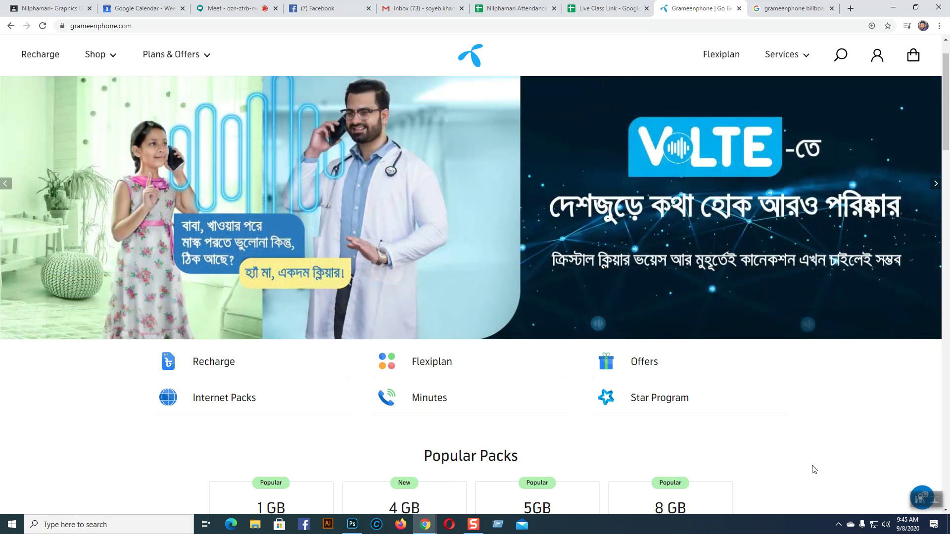
{"action": "scroll", "coordinate": [814, 469], "scroll_direction": "down", "scroll_amount": 5}
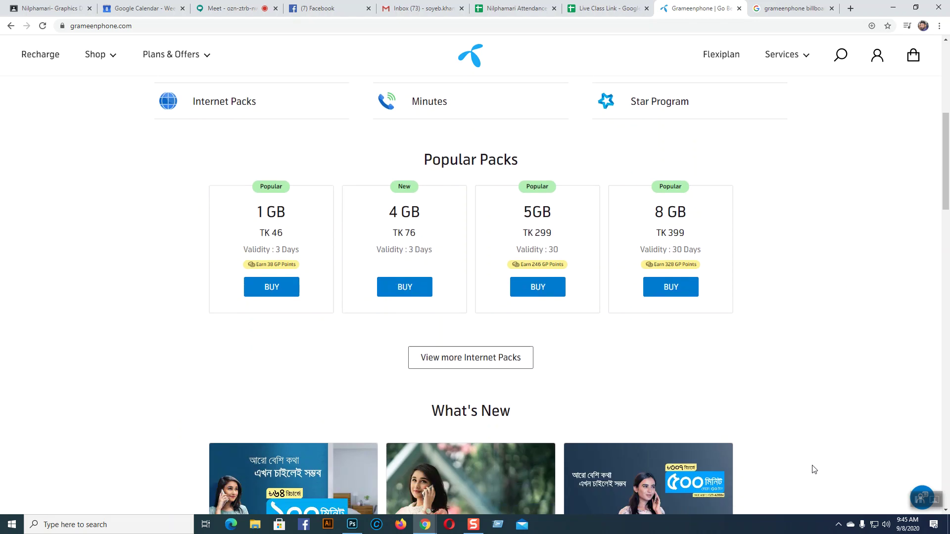
{"action": "scroll", "coordinate": [814, 469], "scroll_direction": "down", "scroll_amount": 5}
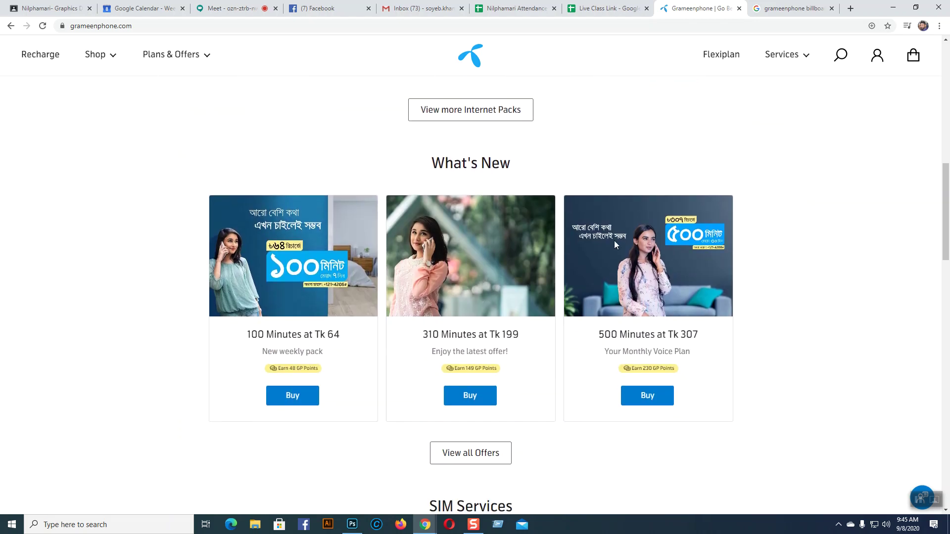
{"action": "scroll", "coordinate": [844, 365], "scroll_direction": "down", "scroll_amount": 4}
{"action": "scroll", "coordinate": [844, 365], "scroll_direction": "up", "scroll_amount": 4}
{"action": "scroll", "coordinate": [849, 343], "scroll_direction": "down", "scroll_amount": 9}
{"action": "scroll", "coordinate": [849, 343], "scroll_direction": "down", "scroll_amount": 2}
{"action": "scroll", "coordinate": [850, 343], "scroll_direction": "up", "scroll_amount": 1}
{"action": "scroll", "coordinate": [850, 343], "scroll_direction": "up", "scroll_amount": 10}
{"action": "scroll", "coordinate": [833, 295], "scroll_direction": "down", "scroll_amount": 10}
{"action": "scroll", "coordinate": [833, 295], "scroll_direction": "down", "scroll_amount": 15}
{"action": "scroll", "coordinate": [833, 295], "scroll_direction": "down", "scroll_amount": 2}
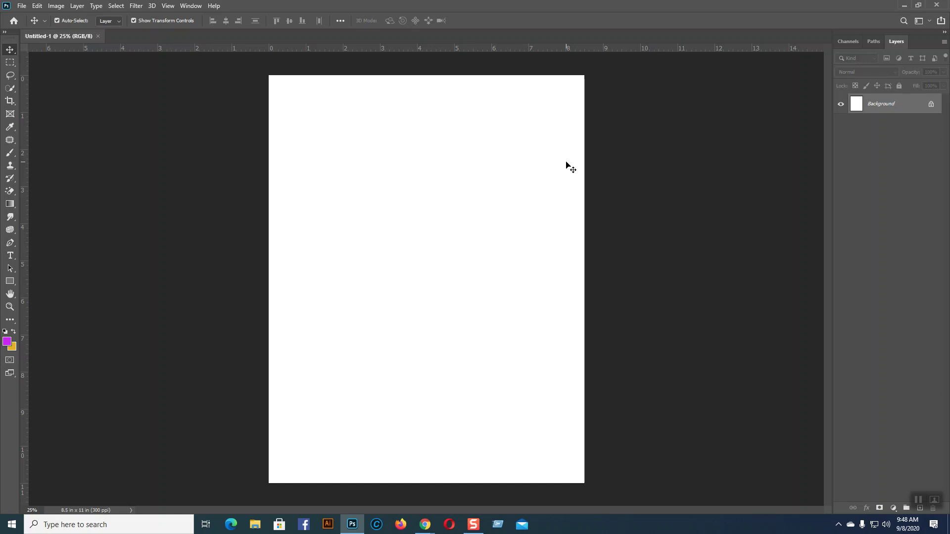
Step: In Photoshop, review the available shape tools and return to the Move tool
{"action": "left_click", "coordinate": [17, 281]}
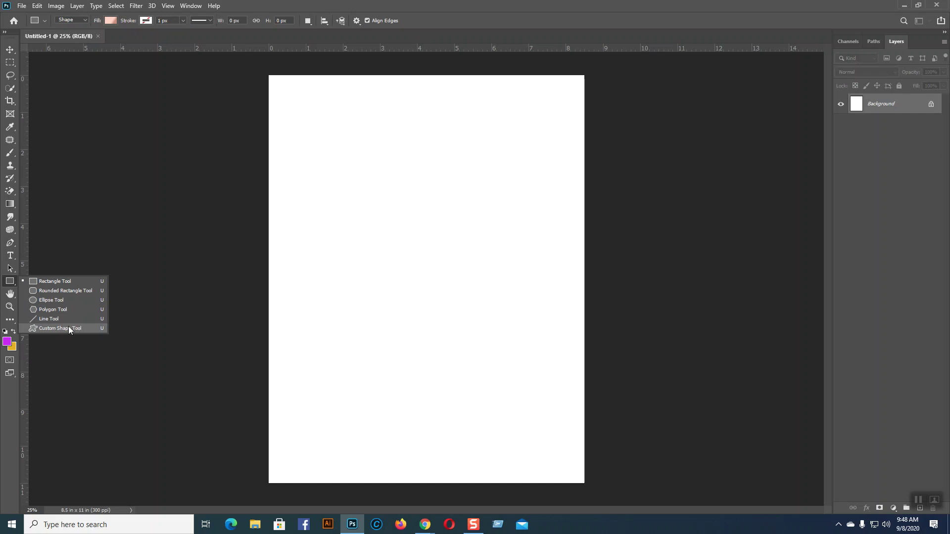
{"action": "left_click", "coordinate": [12, 50]}
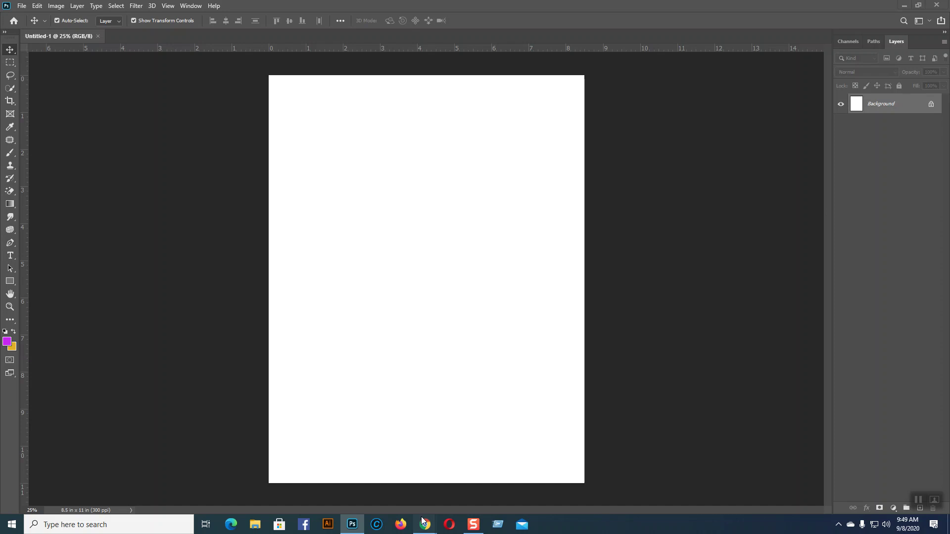
Step: Mute and unmute the microphone in the Google Meet call in Chrome, and return to Photoshop
{"action": "mouse_move", "coordinate": [425, 525]}
{"action": "left_click", "coordinate": [414, 489]}
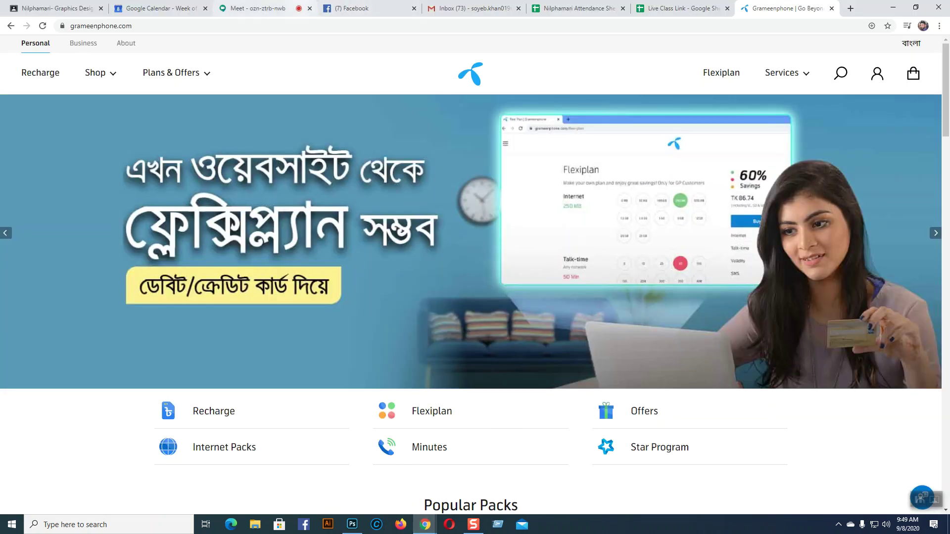
{"action": "left_click", "coordinate": [267, 8]}
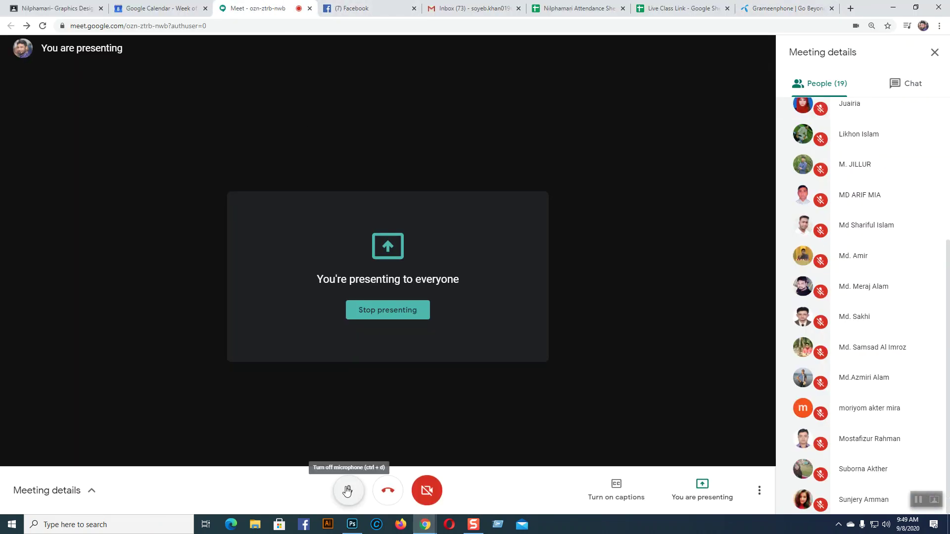
{"action": "left_click", "coordinate": [348, 490]}
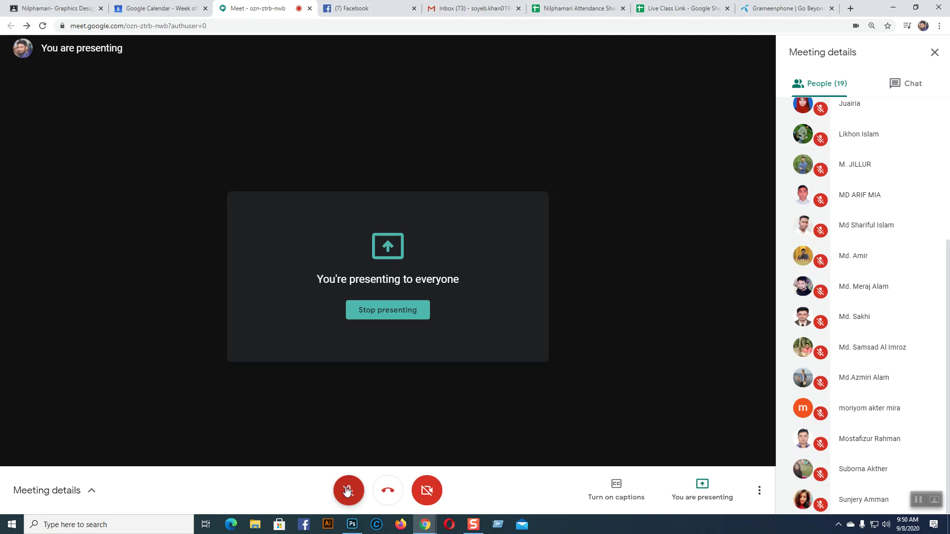
{"action": "left_click", "coordinate": [347, 492]}
{"action": "left_click", "coordinate": [351, 524]}
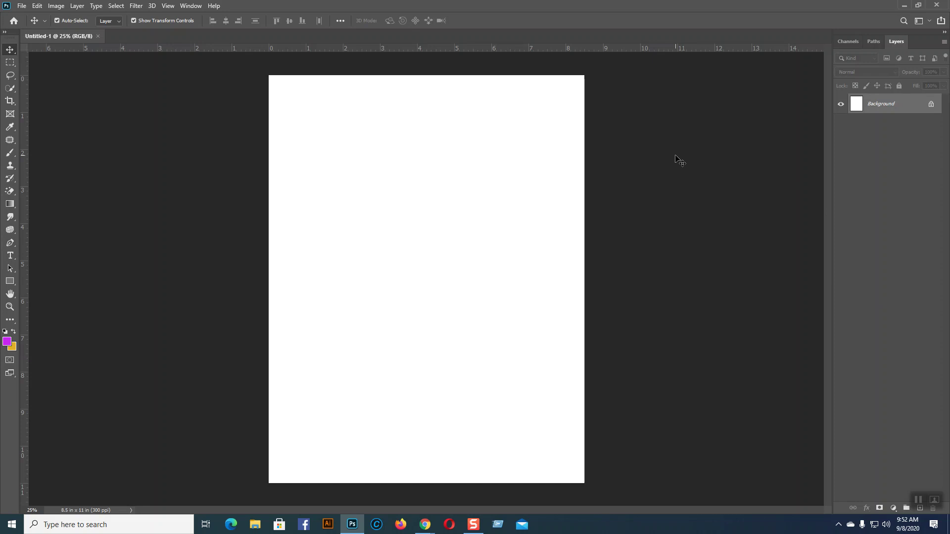
{"action": "left_click", "coordinate": [10, 281]}
{"action": "left_click_drag", "start_coordinate": [314, 121], "coordinate": [463, 240]}
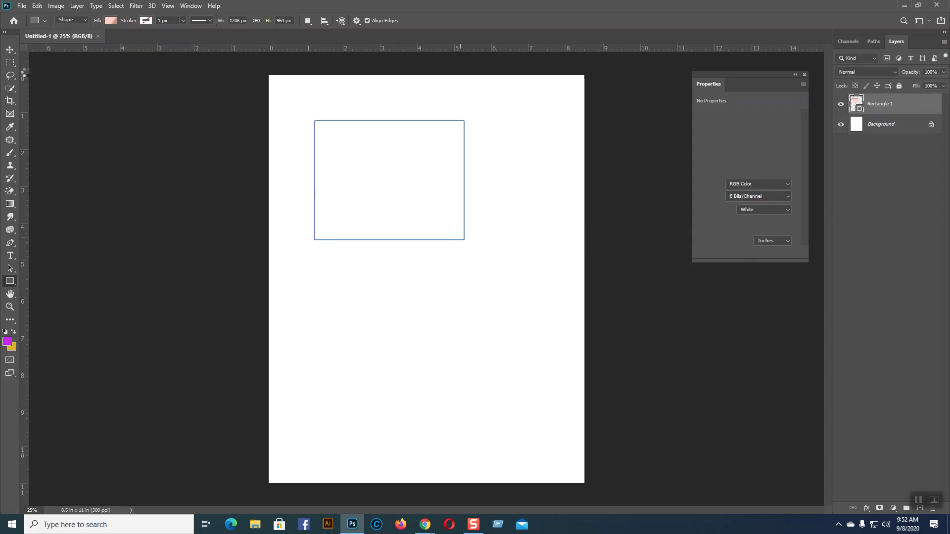
{"action": "left_click", "coordinate": [6, 52]}
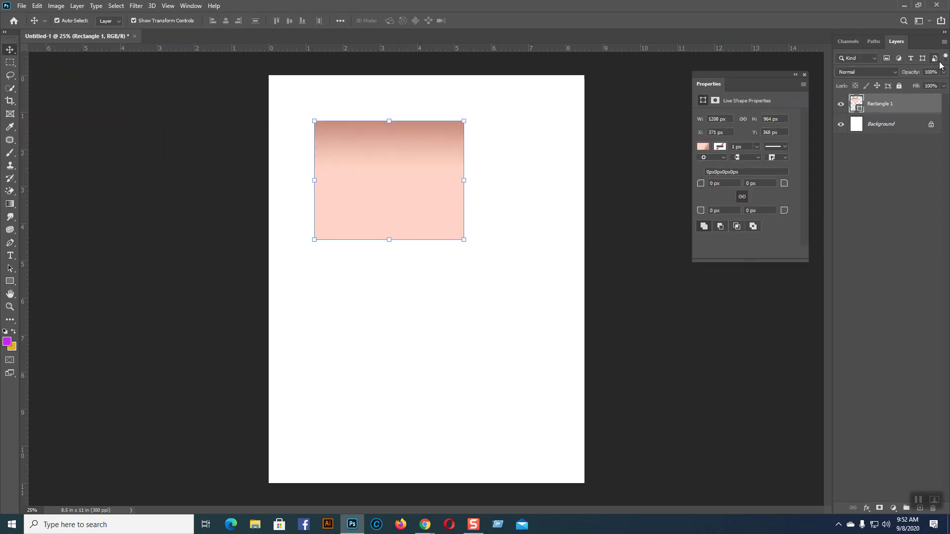
{"action": "left_click", "coordinate": [804, 75]}
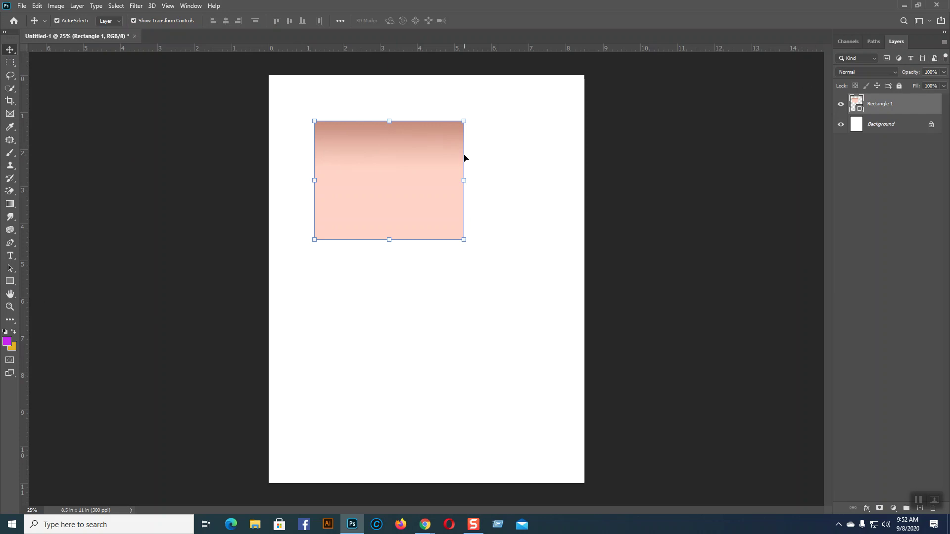
{"action": "key", "text": "Delete"}
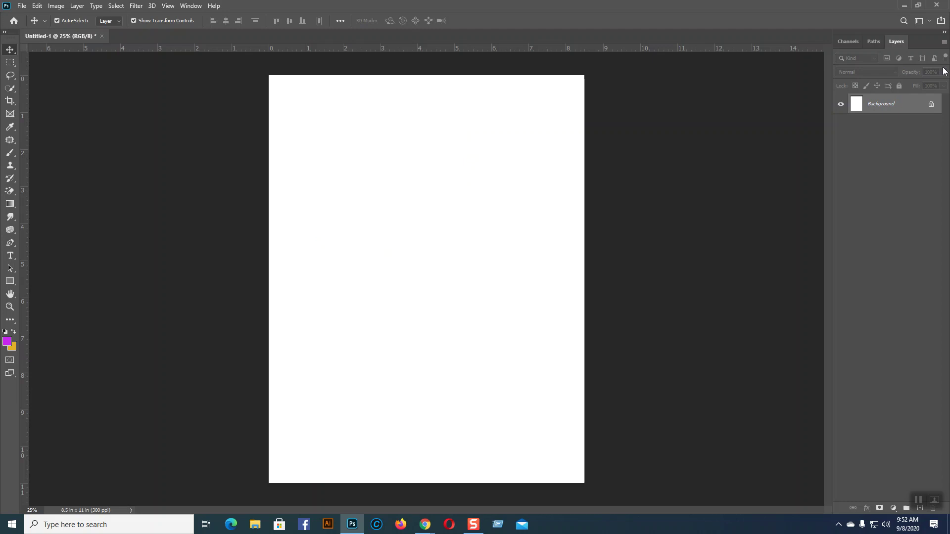
Step: Draw a gradient-filled rectangle about 1820 px wide and 1288 px high in the upper half of the page
{"action": "left_click", "coordinate": [10, 281]}
{"action": "left_click_drag", "start_coordinate": [332, 136], "coordinate": [558, 295]}
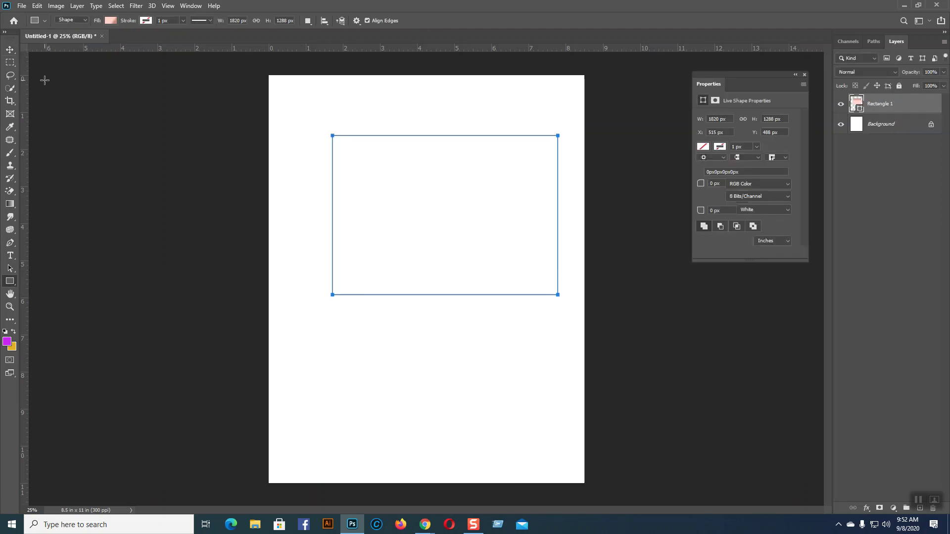
{"action": "left_click", "coordinate": [10, 49]}
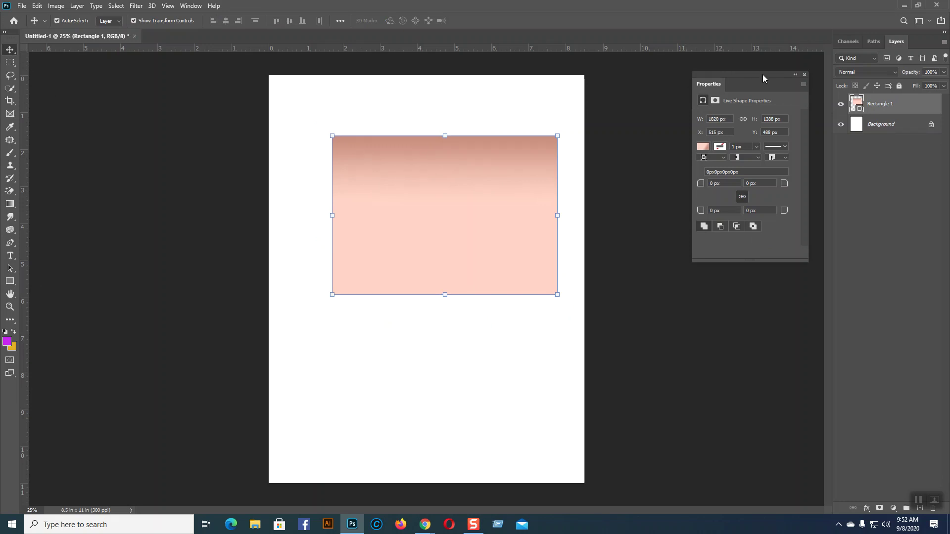
{"action": "left_click_drag", "start_coordinate": [762, 75], "coordinate": [738, 71]}
{"action": "left_click", "coordinate": [779, 69]}
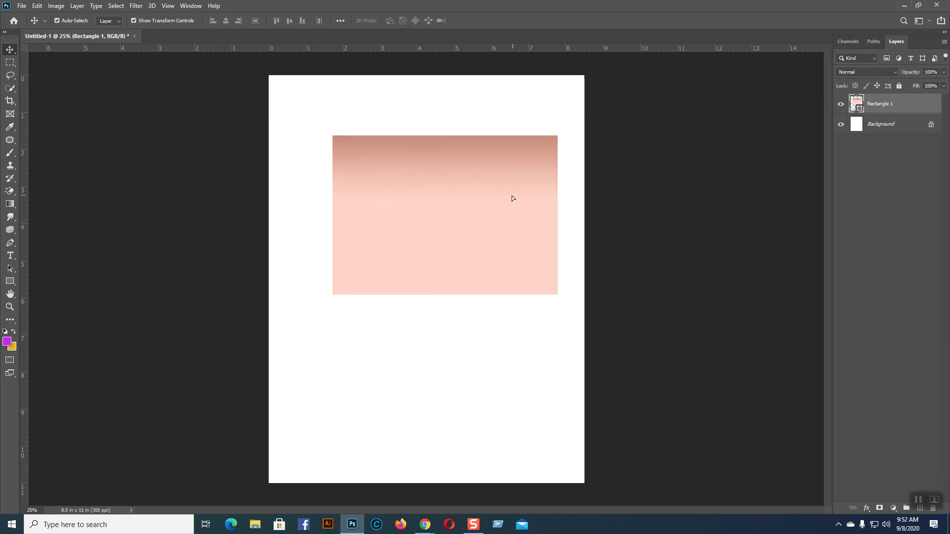
Step: Move the rectangle slightly up and to the left, to about X 365 px and Y 440 px
{"action": "left_click_drag", "start_coordinate": [513, 196], "coordinate": [502, 196]}
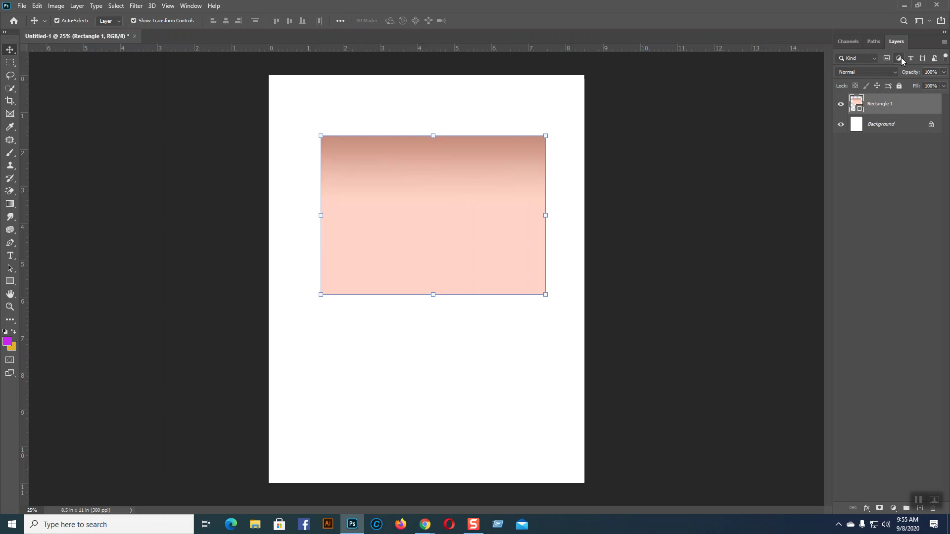
{"action": "left_click", "coordinate": [518, 308]}
{"action": "left_click", "coordinate": [484, 248]}
{"action": "left_click_drag", "start_coordinate": [483, 225], "coordinate": [478, 218]}
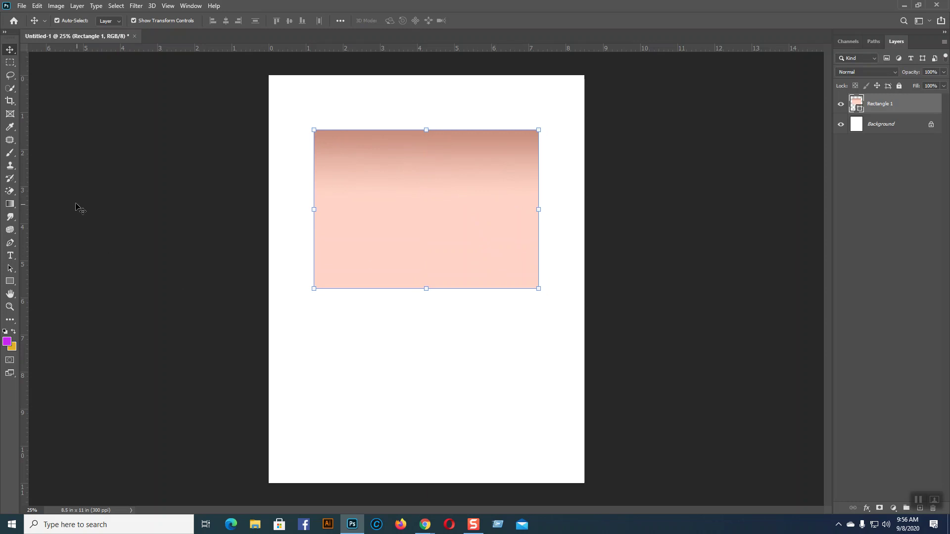
Step: Draw a second rectangle about 1896 px wide and 1252 px high below the first one
{"action": "left_click", "coordinate": [10, 281]}
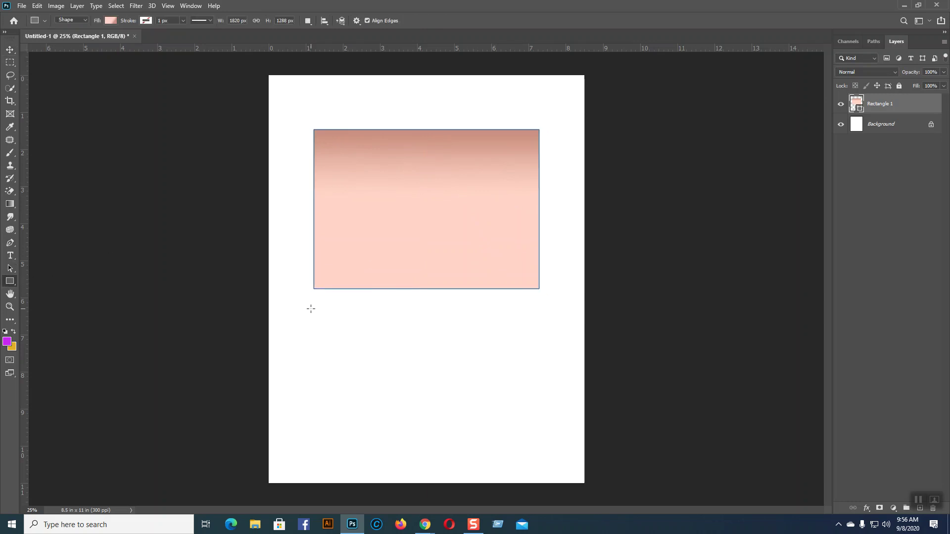
{"action": "left_click_drag", "start_coordinate": [307, 311], "coordinate": [542, 465]}
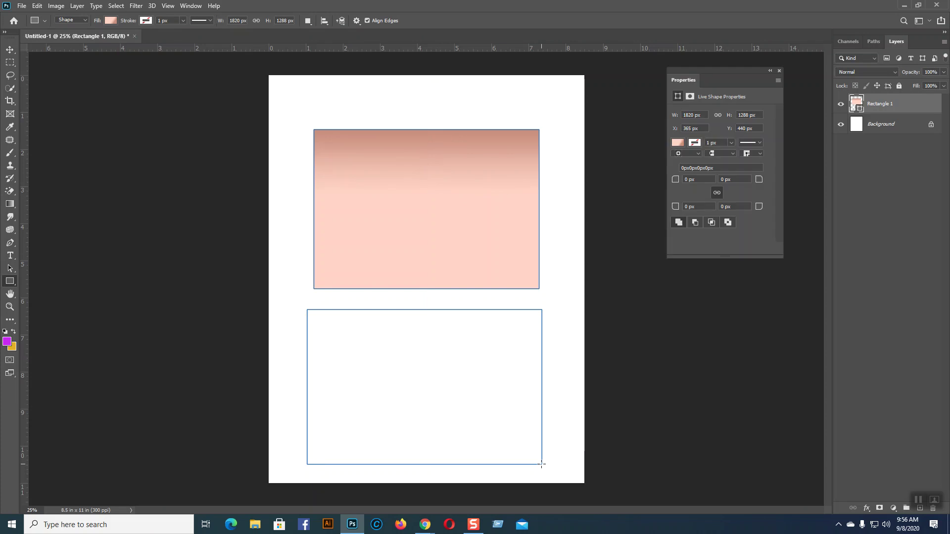
{"action": "left_click", "coordinate": [10, 51]}
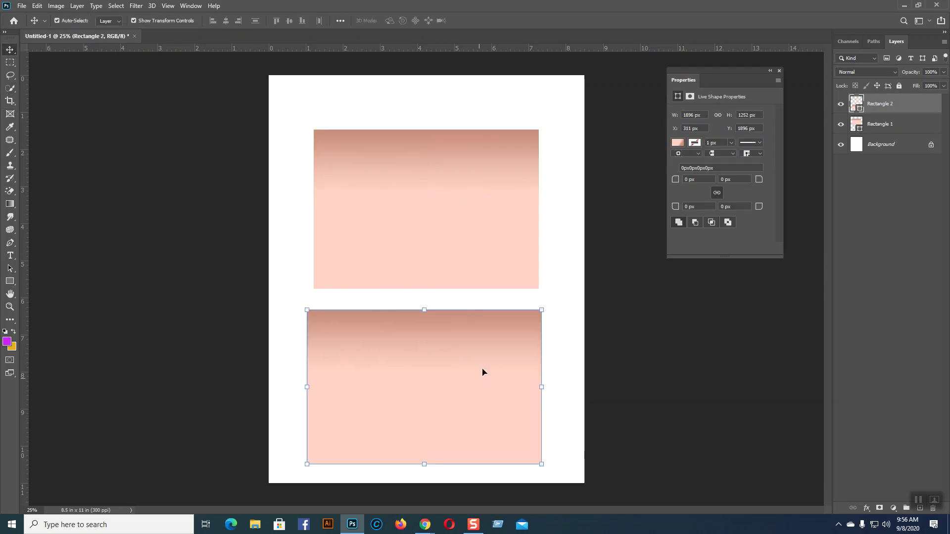
Step: Change the lower rectangle's gradient fill to a solid light blue from the Pastel swatches
{"action": "left_click", "coordinate": [678, 143]}
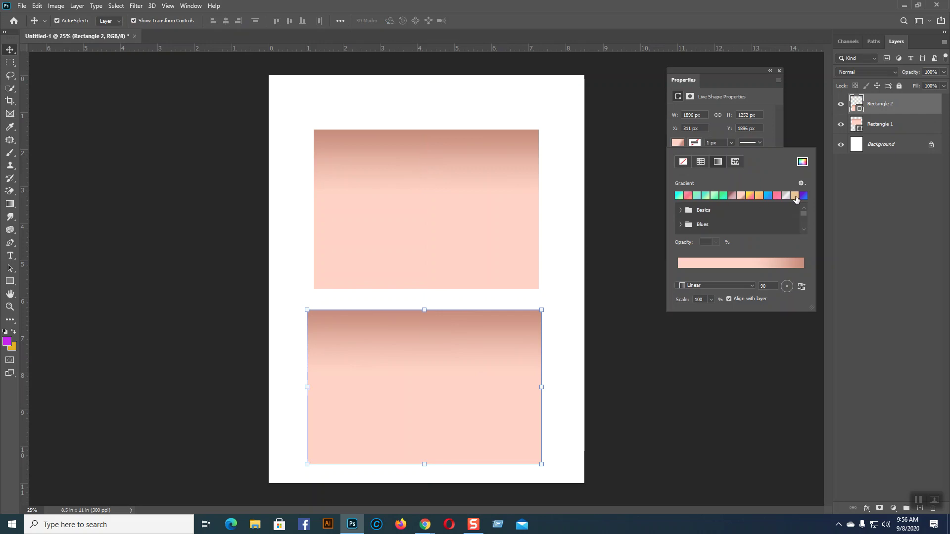
{"action": "left_click", "coordinate": [700, 161]}
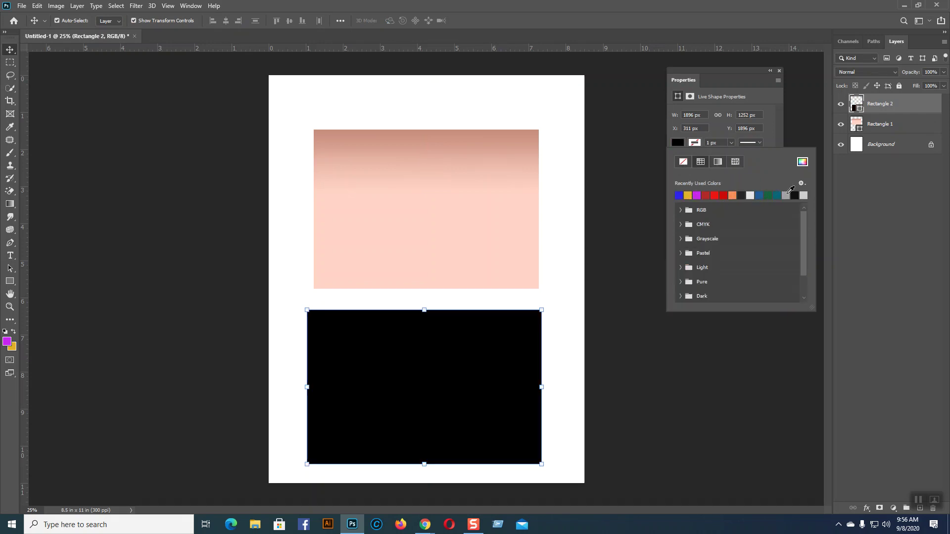
{"action": "left_click", "coordinate": [688, 194]}
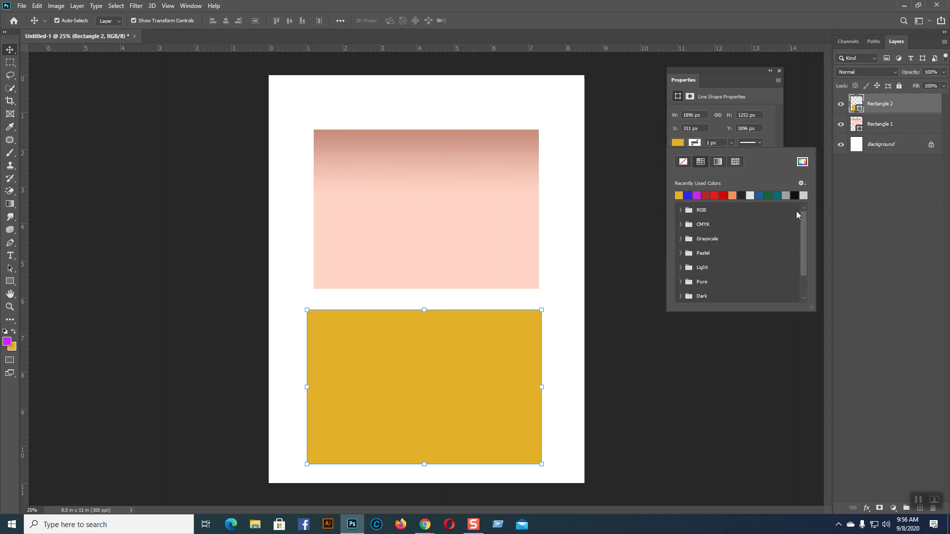
{"action": "left_click", "coordinate": [681, 225]}
{"action": "left_click", "coordinate": [681, 226]}
{"action": "left_click", "coordinate": [680, 252]}
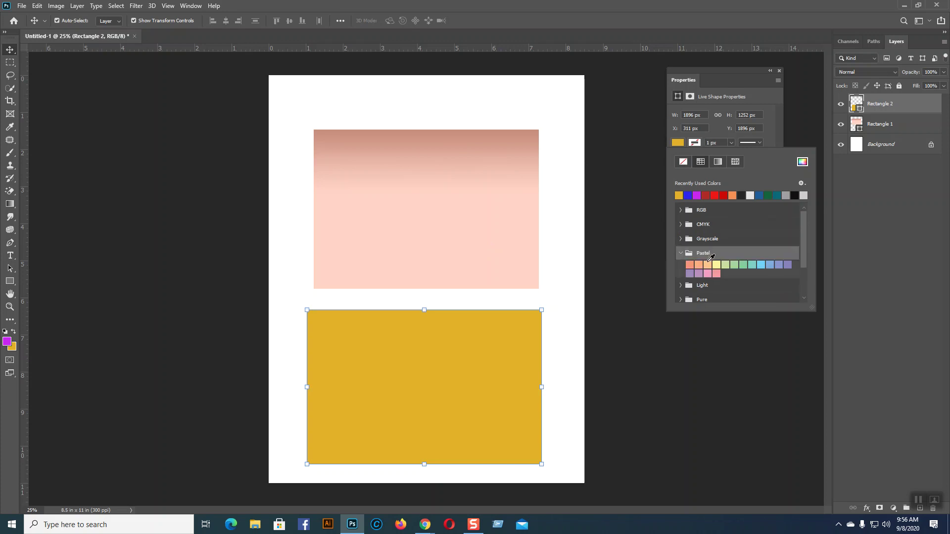
{"action": "left_click", "coordinate": [707, 263]}
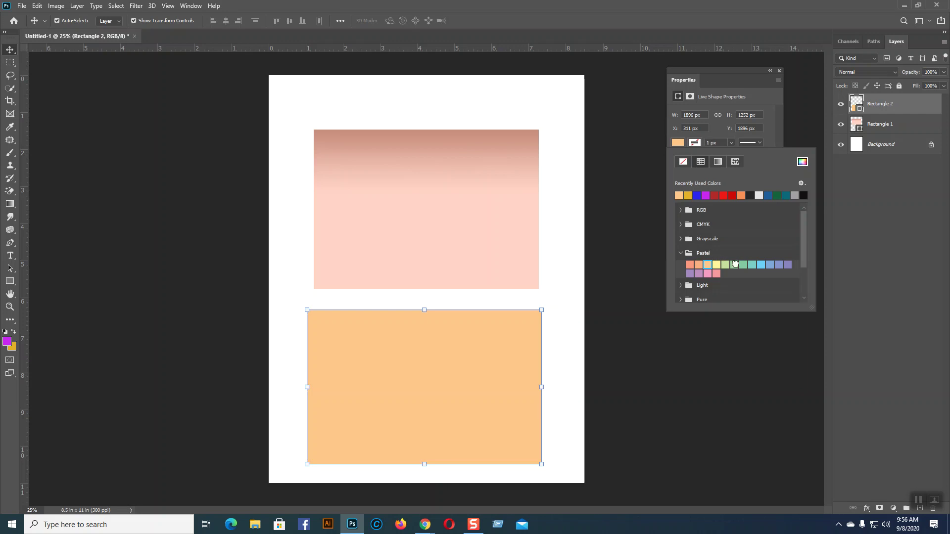
{"action": "left_click", "coordinate": [736, 264]}
{"action": "left_click", "coordinate": [760, 265]}
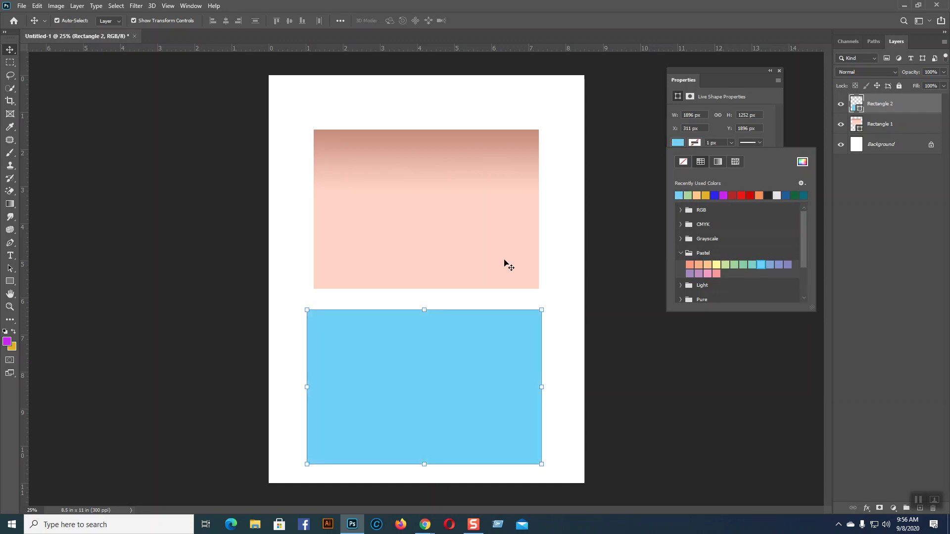
Step: Change the upper rectangle's gradient fill to solid pastel yellow
{"action": "left_click", "coordinate": [504, 262]}
{"action": "left_click", "coordinate": [678, 143]}
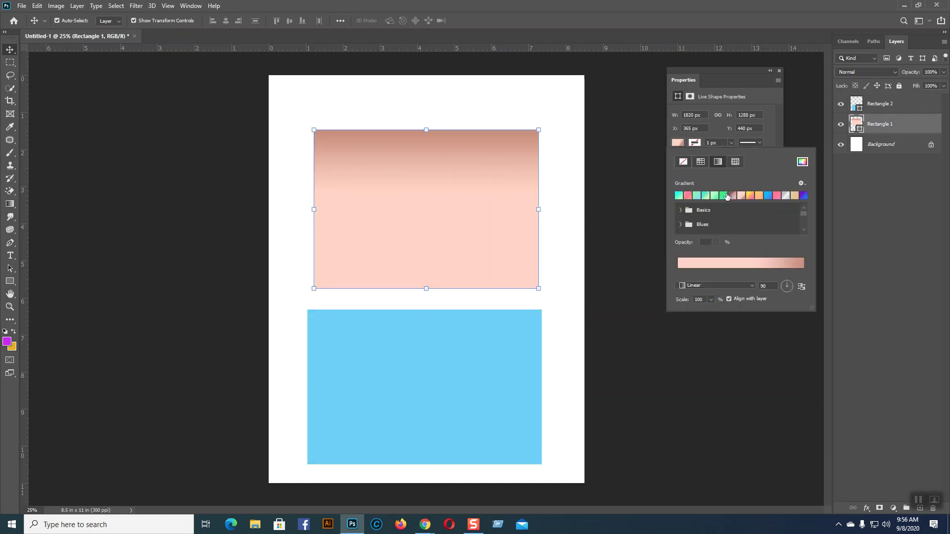
{"action": "left_click", "coordinate": [700, 162]}
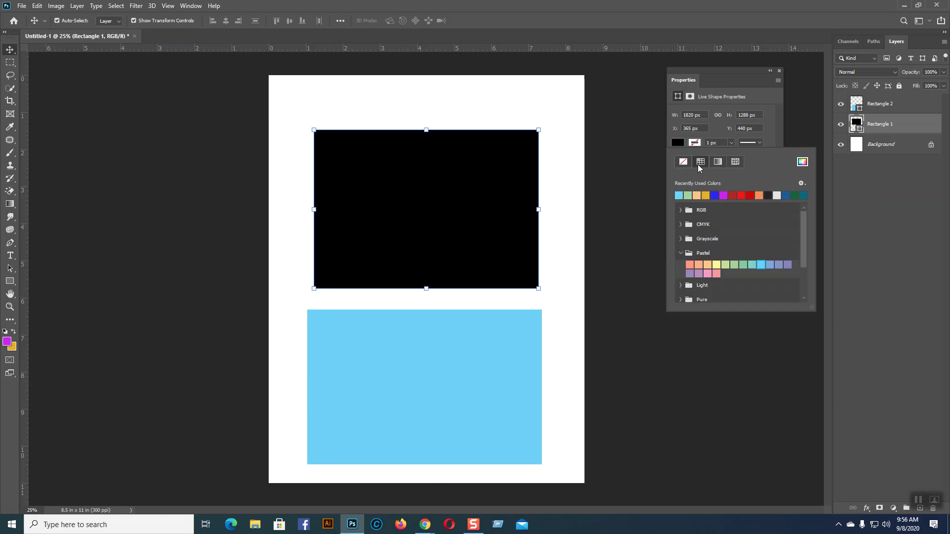
{"action": "left_click", "coordinate": [716, 265]}
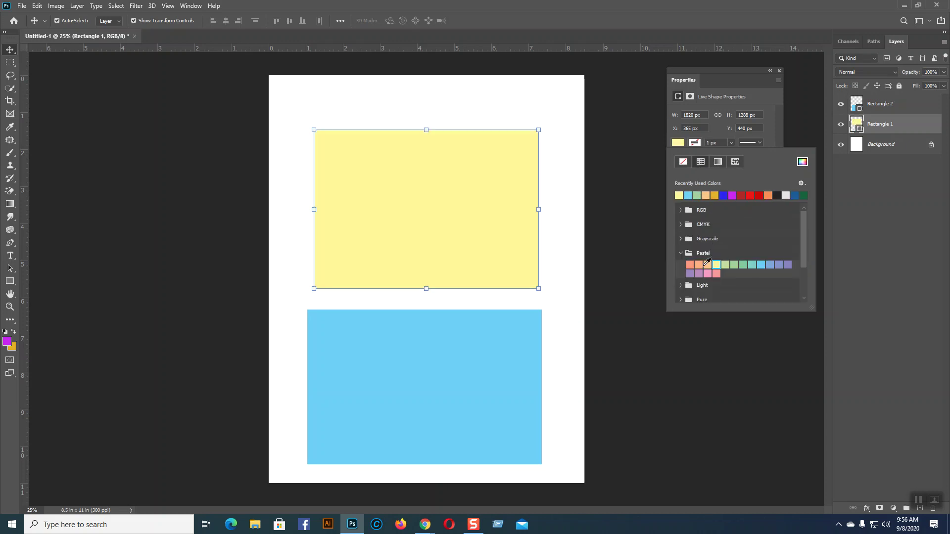
{"action": "left_click", "coordinate": [7, 53]}
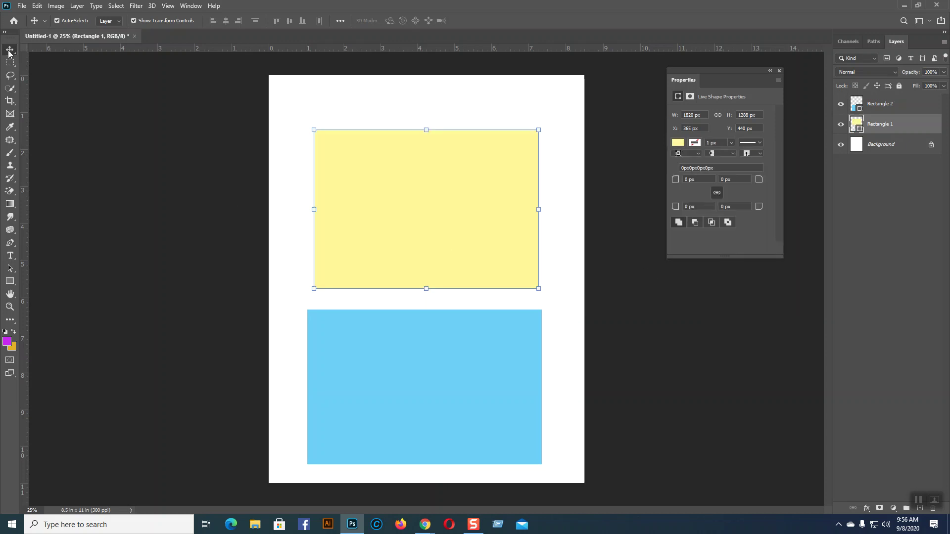
Step: Select both rectangles and move them up together to about X 289 px and Y 148 px
{"action": "left_click", "coordinate": [564, 181]}
{"action": "left_click_drag", "start_coordinate": [564, 183], "coordinate": [466, 384]}
{"action": "left_click_drag", "start_coordinate": [462, 275], "coordinate": [461, 238]}
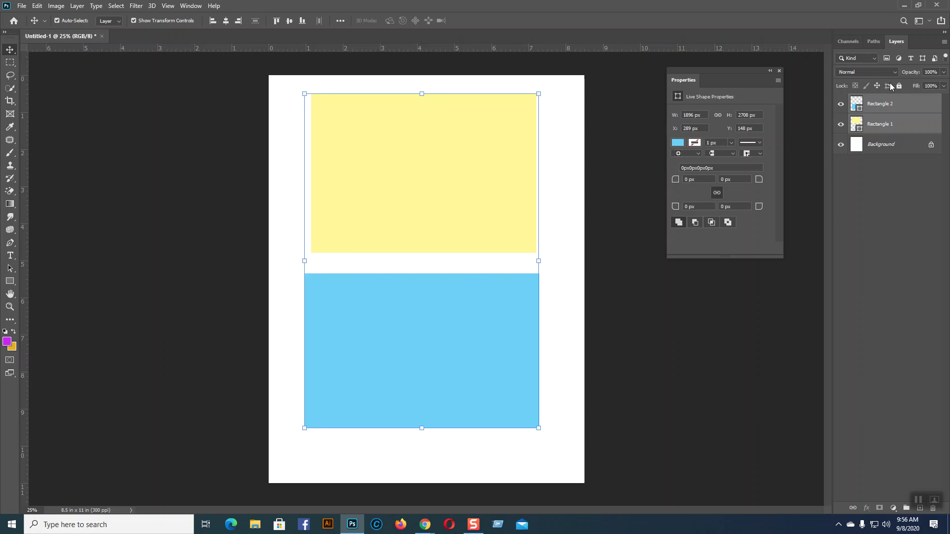
{"action": "left_click", "coordinate": [579, 242]}
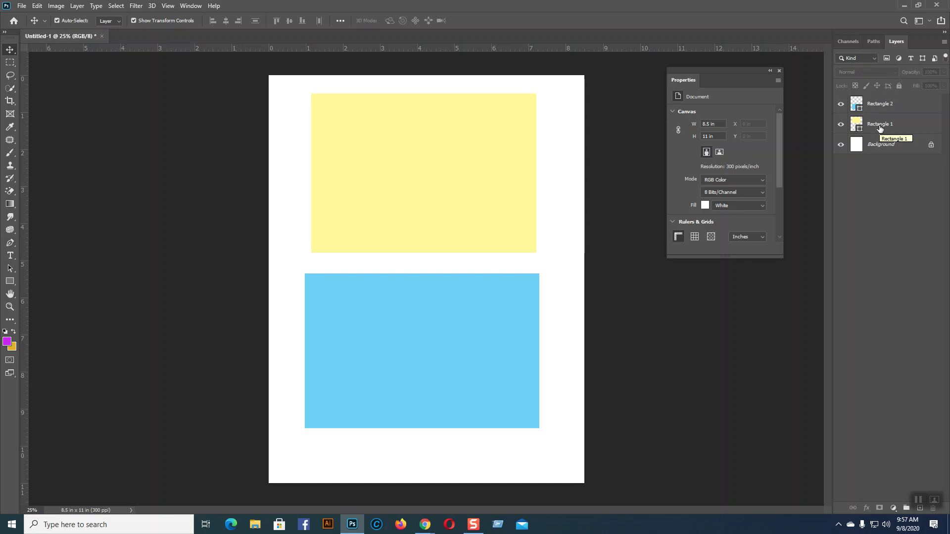
Step: Widen the yellow rectangle on both sides to 1896 px so its edges line up with the blue rectangle
{"action": "left_click", "coordinate": [515, 232]}
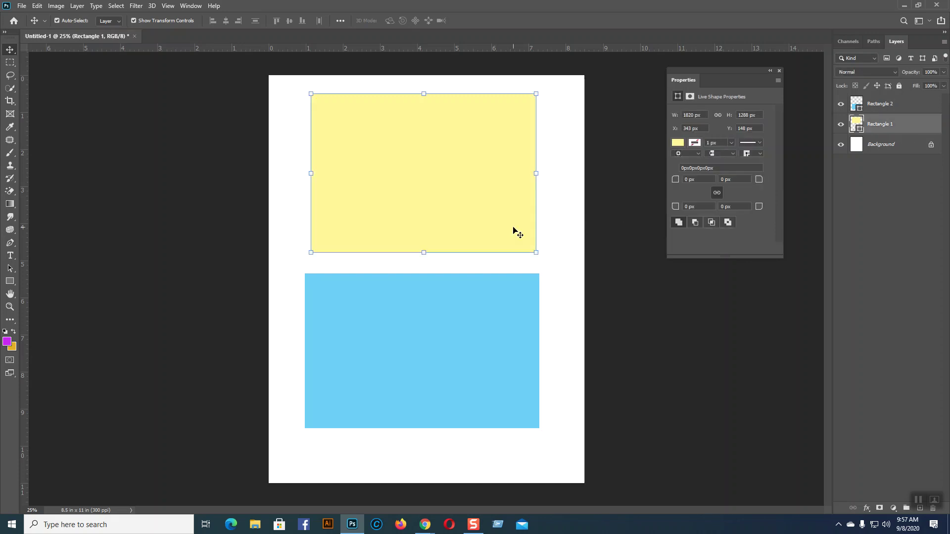
{"action": "left_click", "coordinate": [539, 175]}
{"action": "left_click_drag", "start_coordinate": [540, 176], "coordinate": [538, 174]}
{"action": "left_click_drag", "start_coordinate": [311, 174], "coordinate": [303, 176]}
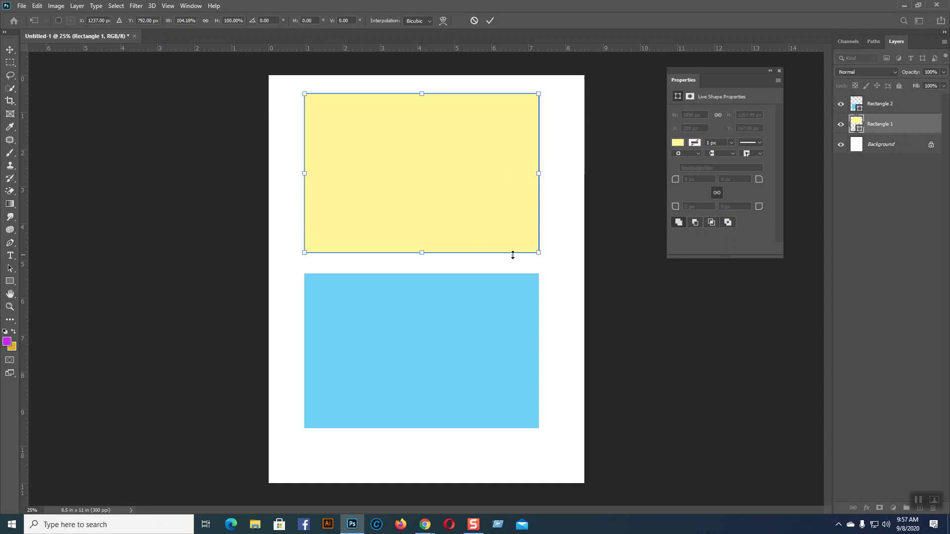
{"action": "key", "text": "Return"}
{"action": "left_click", "coordinate": [556, 266]}
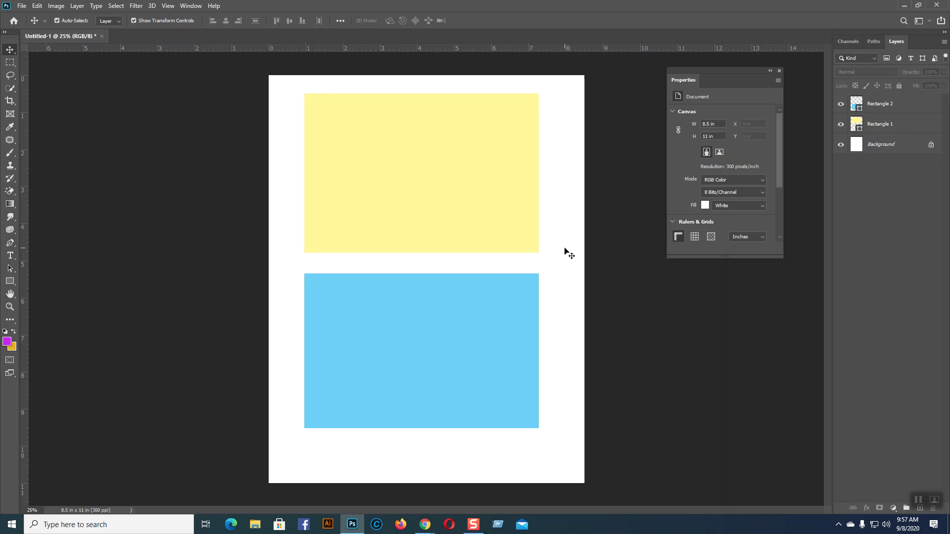
Step: Convert the yellow Rectangle 1 layer to a smart object, magnifying the screen to 200% for the conversion
{"action": "mouse_move", "coordinate": [425, 523]}
{"action": "left_click", "coordinate": [881, 105]}
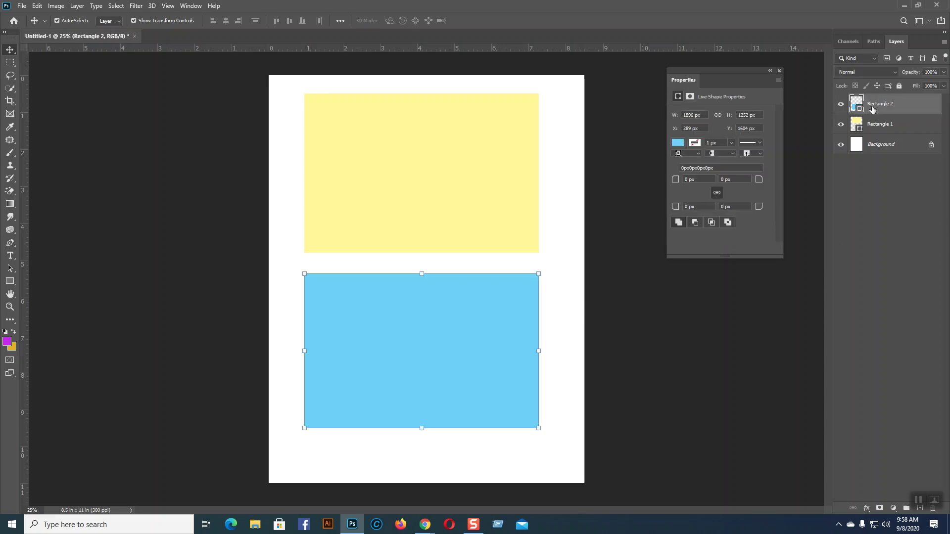
{"action": "left_click", "coordinate": [878, 131]}
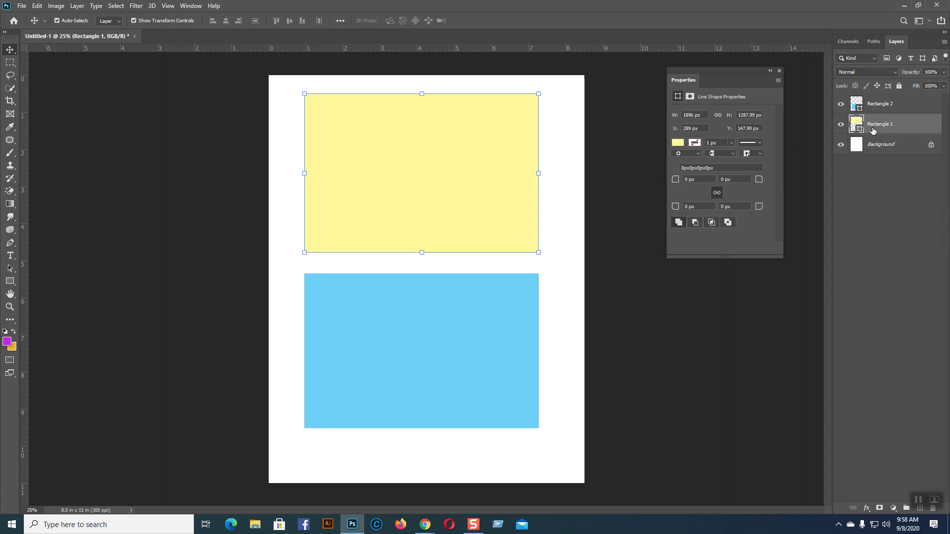
{"action": "key", "text": "super+plus"}
{"action": "left_click", "coordinate": [691, 22]}
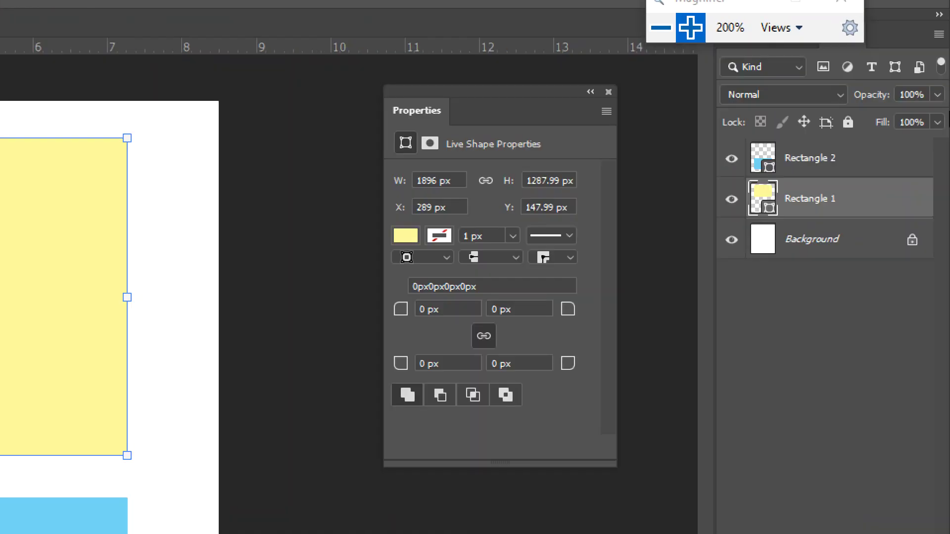
{"action": "right_click", "coordinate": [812, 199]}
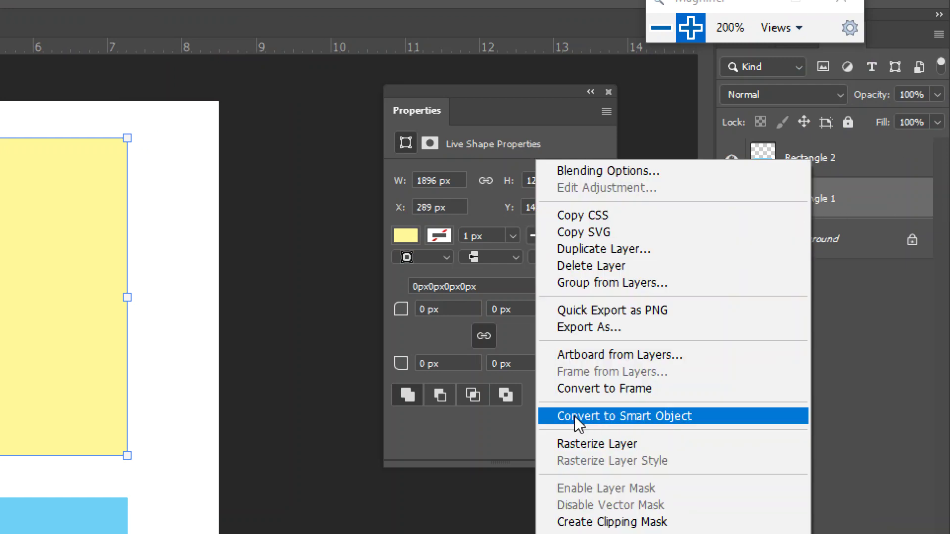
{"action": "left_click", "coordinate": [649, 418]}
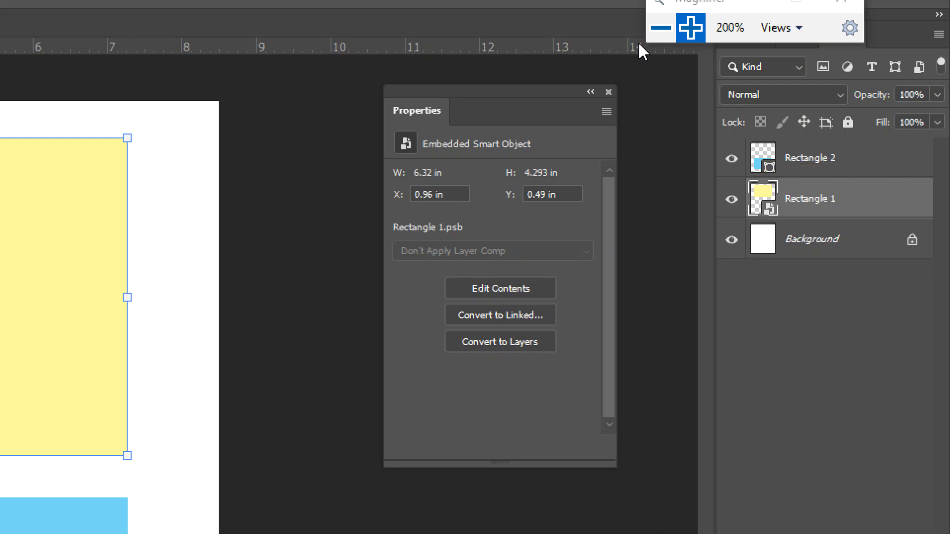
{"action": "left_click", "coordinate": [661, 27]}
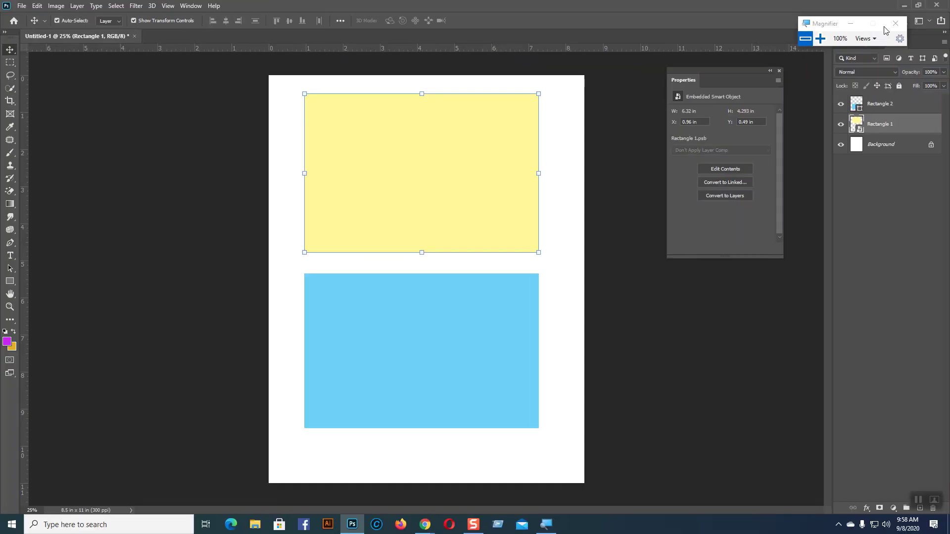
{"action": "left_click", "coordinate": [895, 24]}
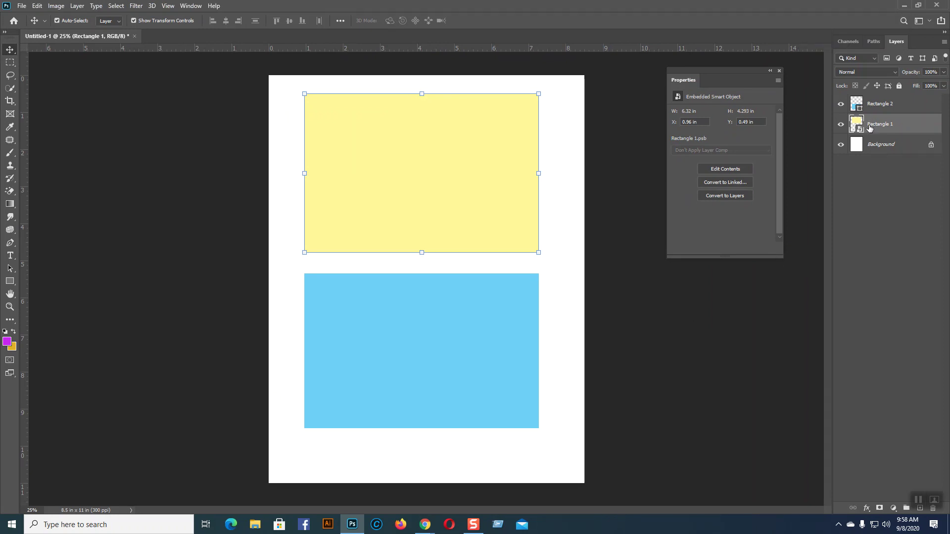
Step: Compare the Rectangle 2 shape layer with the Rectangle 1 smart object, and delete both rectangles from the page
{"action": "left_click", "coordinate": [859, 105]}
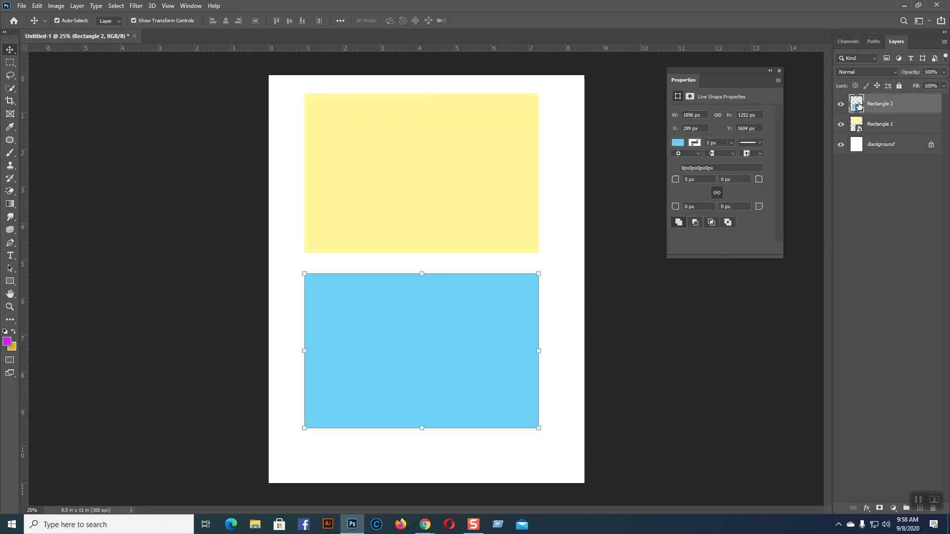
{"action": "left_click", "coordinate": [870, 126]}
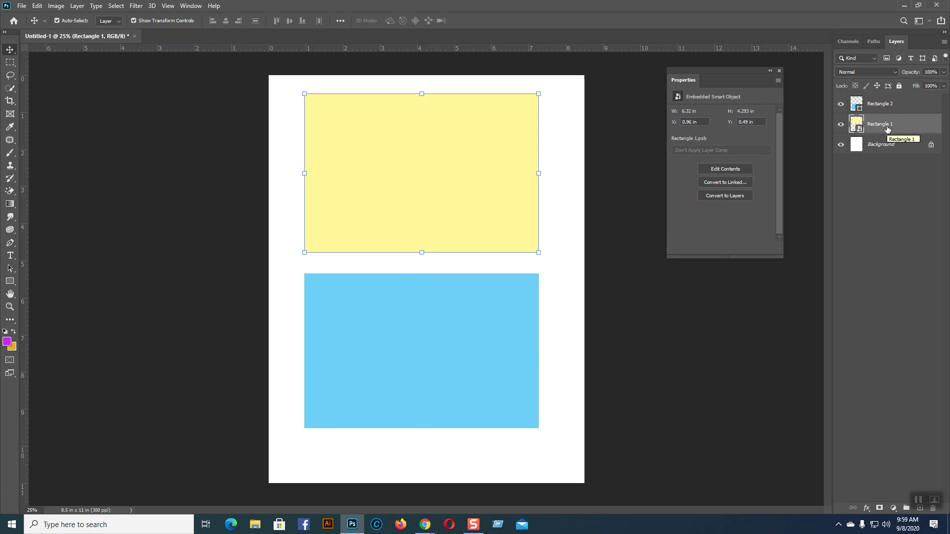
{"action": "left_click", "coordinate": [563, 291]}
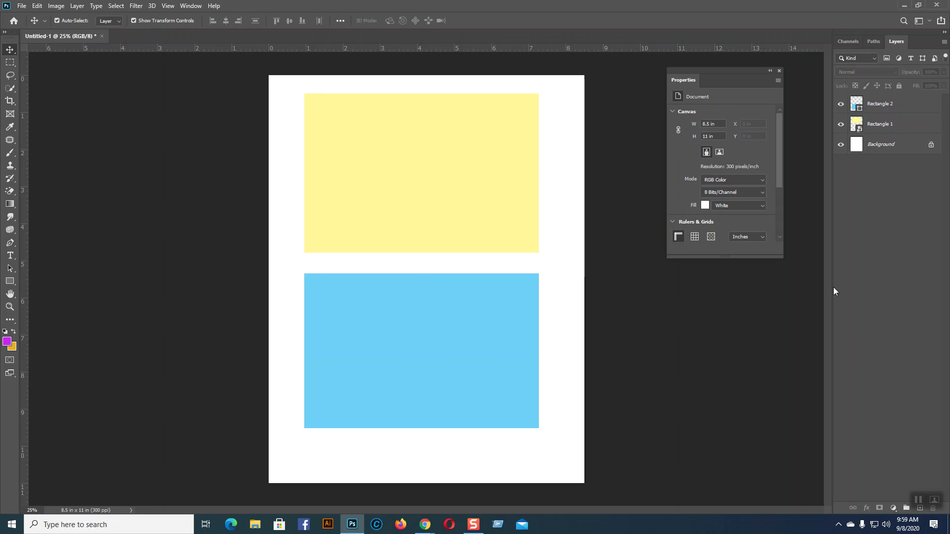
{"action": "left_click_drag", "start_coordinate": [568, 226], "coordinate": [480, 346]}
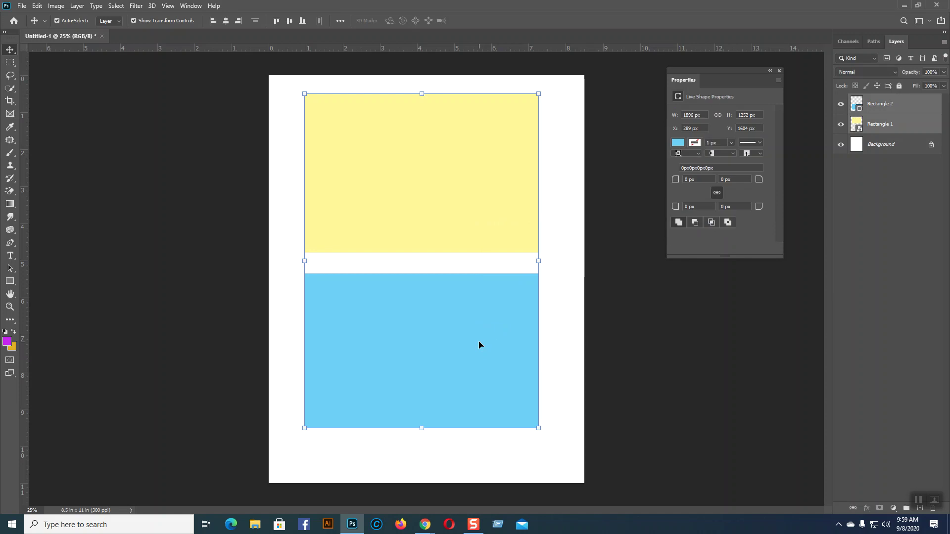
{"action": "key", "text": "Delete"}
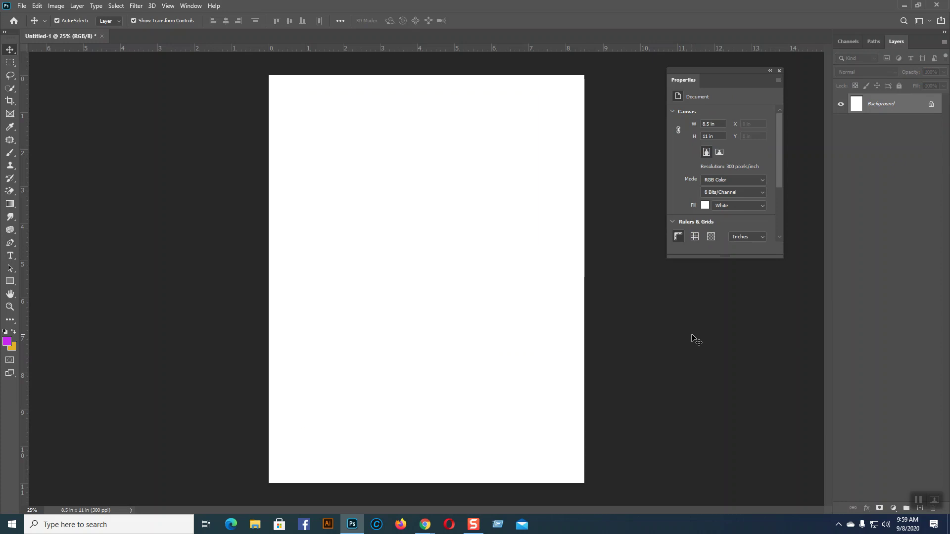
Step: Draw a gradient-filled rectangle about 2128 px wide and 1136 px high on the upper page, and delete it
{"action": "left_click", "coordinate": [10, 281]}
{"action": "left_click_drag", "start_coordinate": [293, 108], "coordinate": [557, 248]}
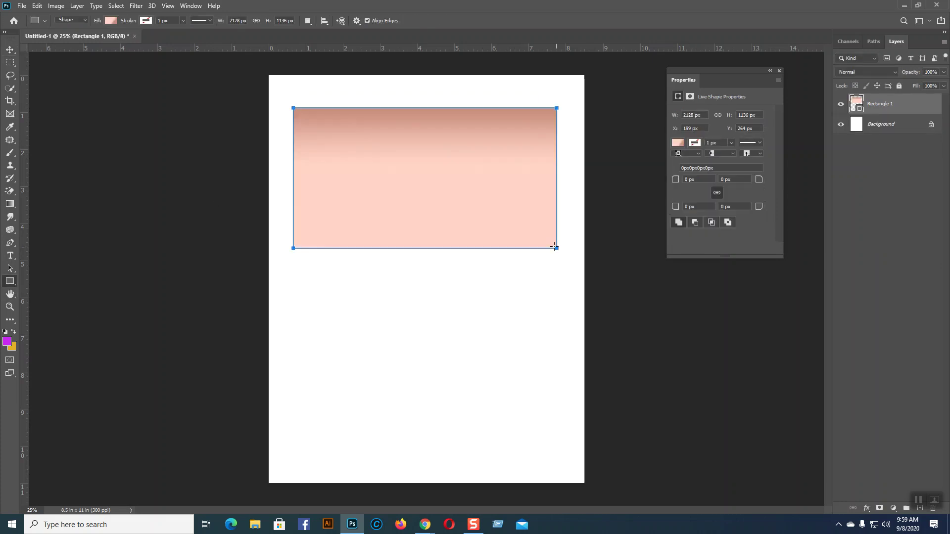
{"action": "left_click", "coordinate": [10, 50]}
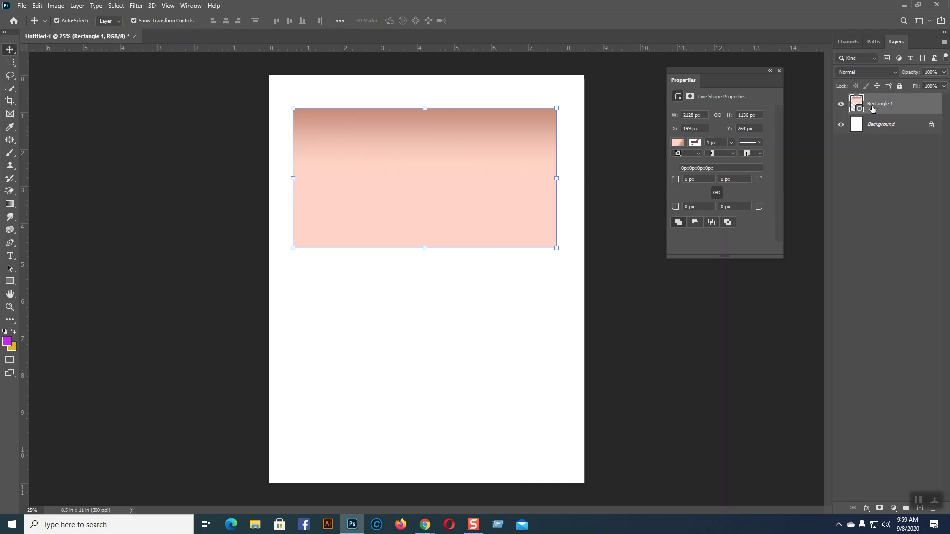
{"action": "key", "text": "Delete"}
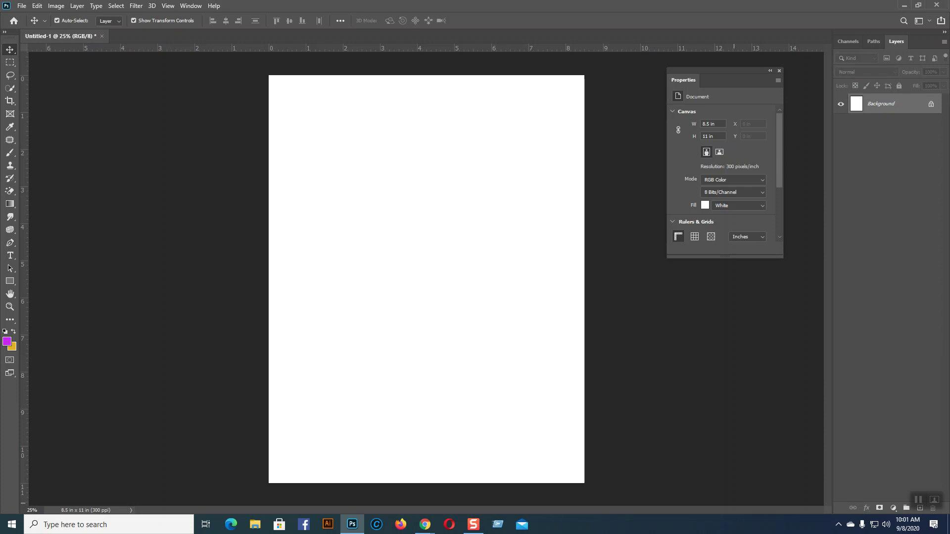
Step: Detach the Layers panel so it floats beside the page, and close the Properties panel
{"action": "left_click_drag", "start_coordinate": [897, 42], "coordinate": [625, 73]}
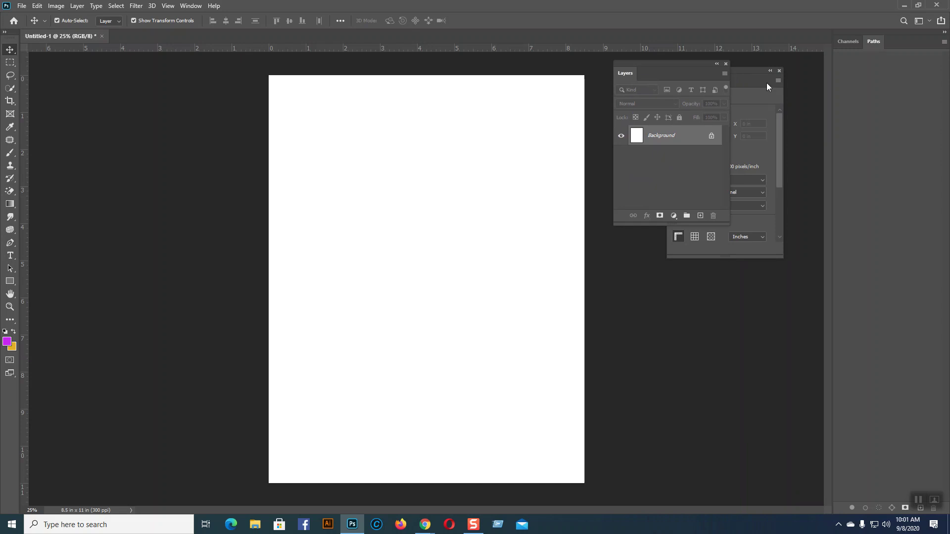
{"action": "left_click", "coordinate": [780, 70]}
{"action": "left_click_drag", "start_coordinate": [664, 67], "coordinate": [702, 58]}
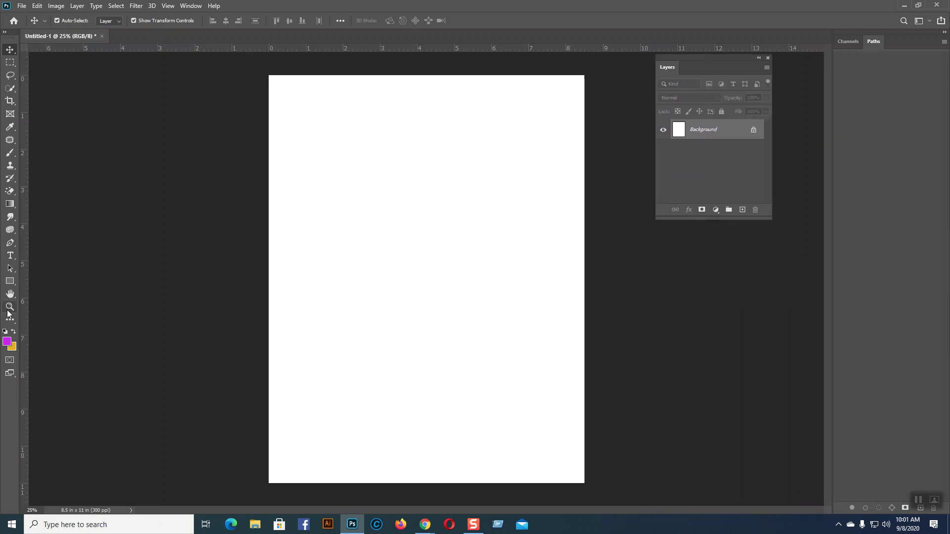
Step: Draw a gradient-filled rectangle about 1712 px wide and 724 px high near the top of the page, and dismiss its Properties panel
{"action": "left_click", "coordinate": [10, 281]}
{"action": "left_click_drag", "start_coordinate": [301, 104], "coordinate": [513, 195]}
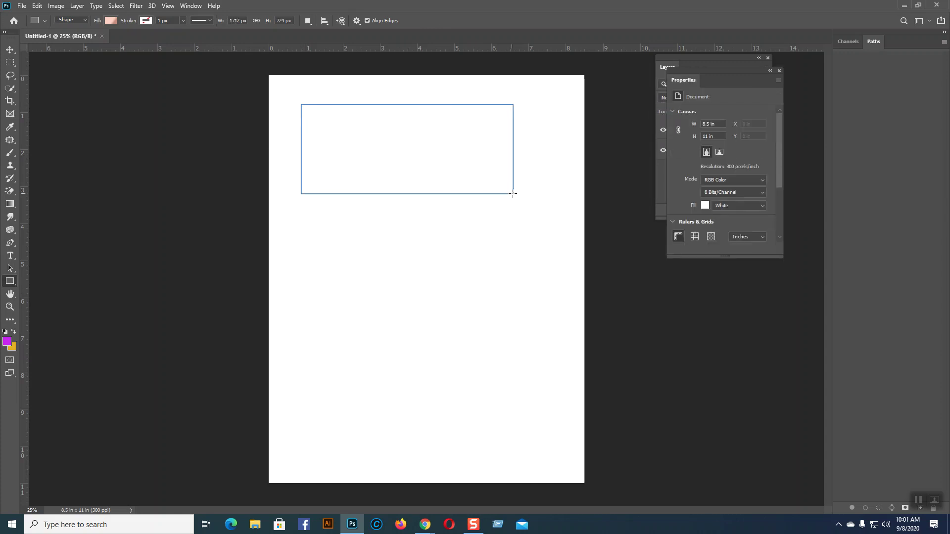
{"action": "left_click", "coordinate": [779, 71]}
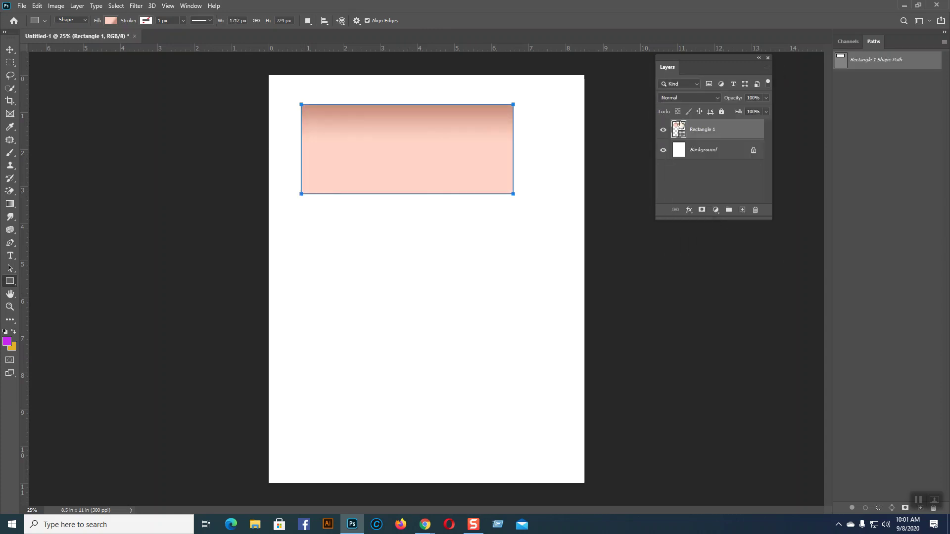
{"action": "left_click", "coordinate": [10, 50]}
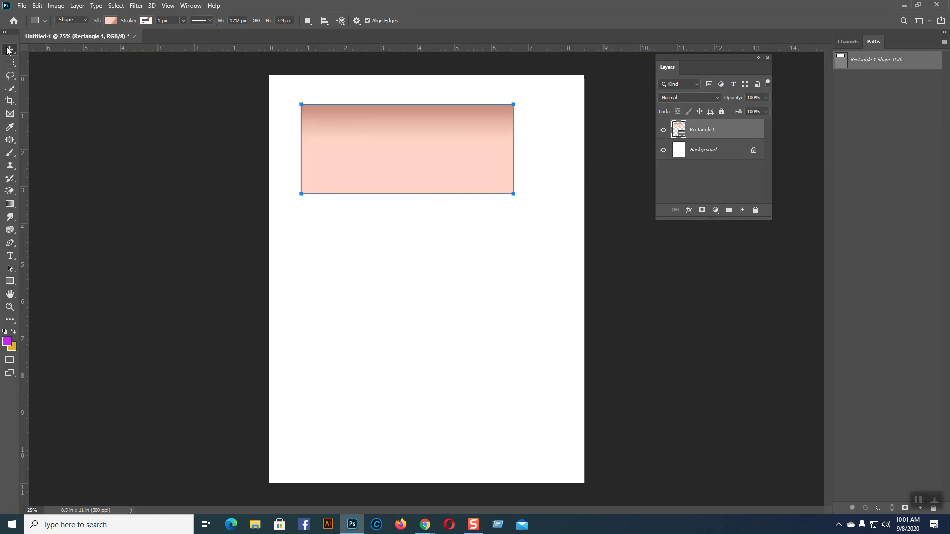
Step: Select the rectangle and the Background layer in turn to examine how the page content corresponds to the layers
{"action": "left_click", "coordinate": [375, 256]}
{"action": "left_click", "coordinate": [432, 153]}
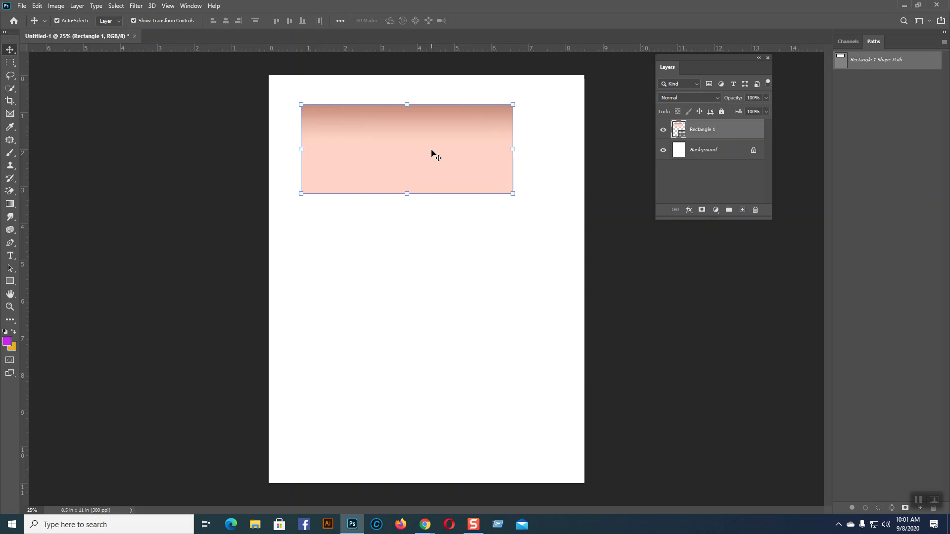
{"action": "left_click", "coordinate": [455, 240]}
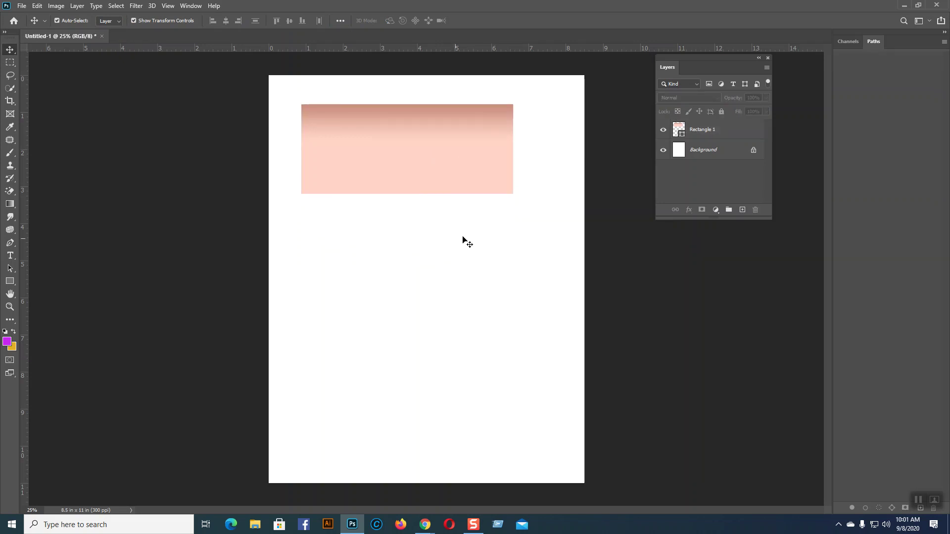
{"action": "left_click", "coordinate": [703, 151]}
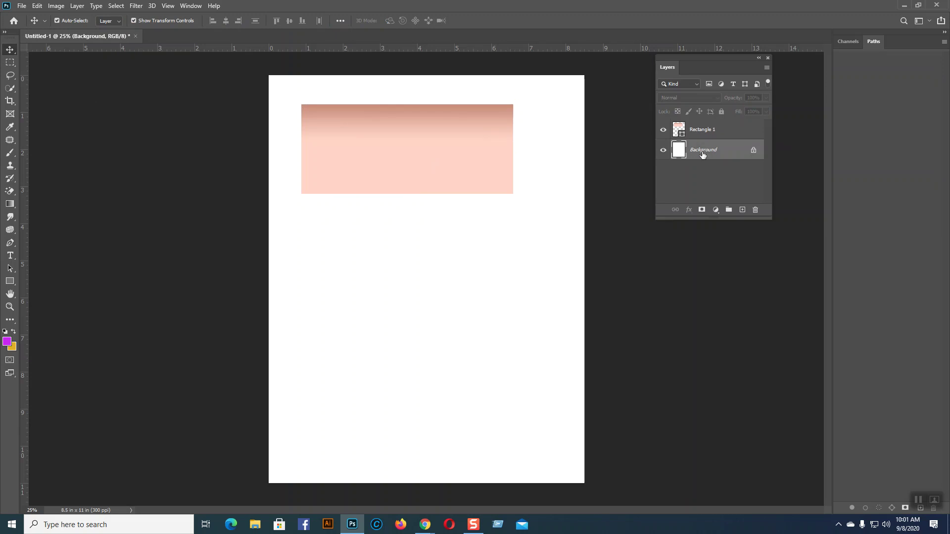
{"action": "left_click", "coordinate": [690, 130]}
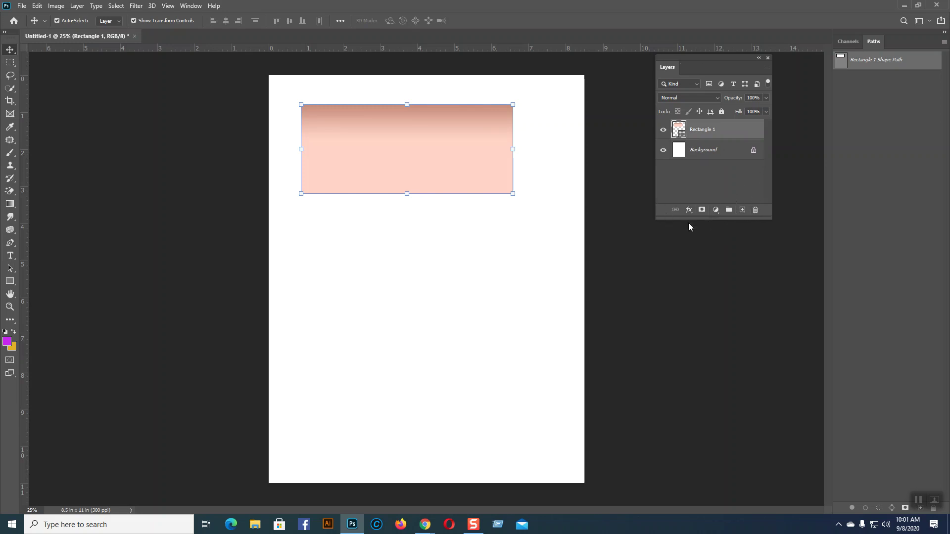
Step: Add four empty layers above the Rectangle 1 layer
{"action": "left_click", "coordinate": [743, 211]}
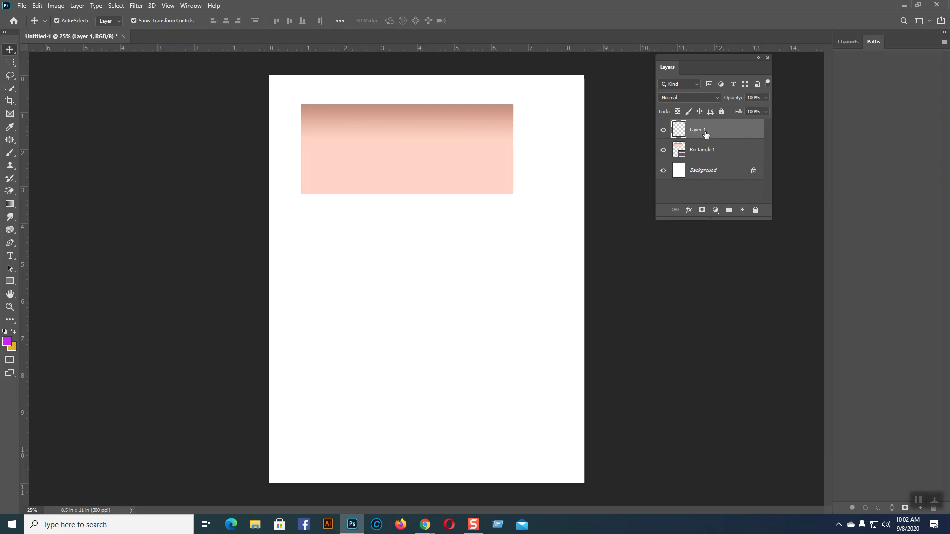
{"action": "left_click", "coordinate": [742, 210]}
{"action": "left_click", "coordinate": [743, 210]}
{"action": "left_click", "coordinate": [743, 210]}
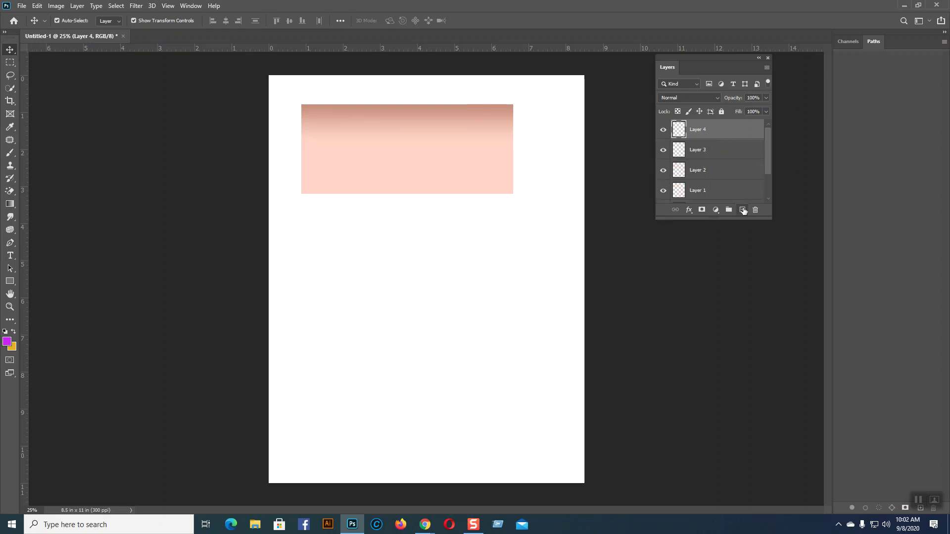
Step: Undo the last three added layers and delete the remaining empty Layer 1
{"action": "key", "text": "ctrl+z"}
{"action": "key", "text": "ctrl+z"}
{"action": "key", "text": "ctrl+z"}
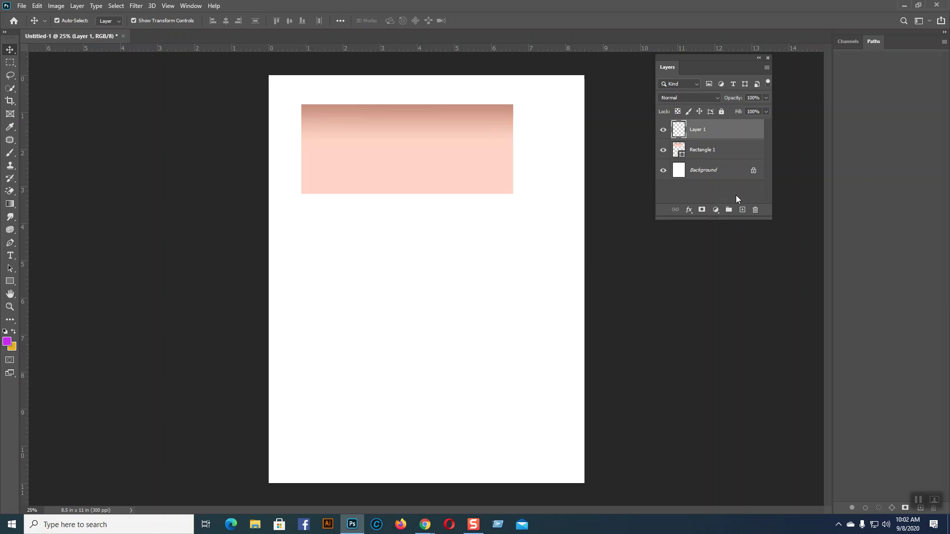
{"action": "left_click", "coordinate": [756, 211]}
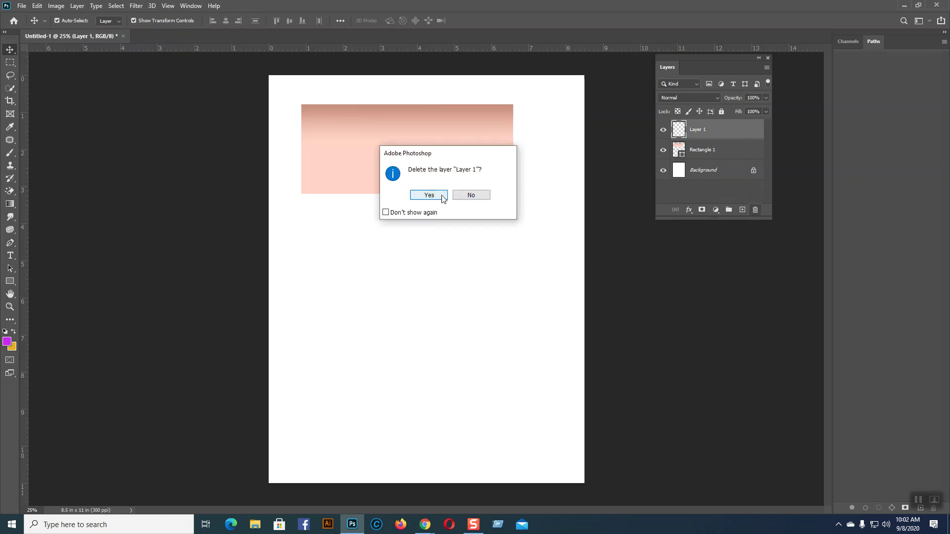
{"action": "left_click", "coordinate": [428, 196]}
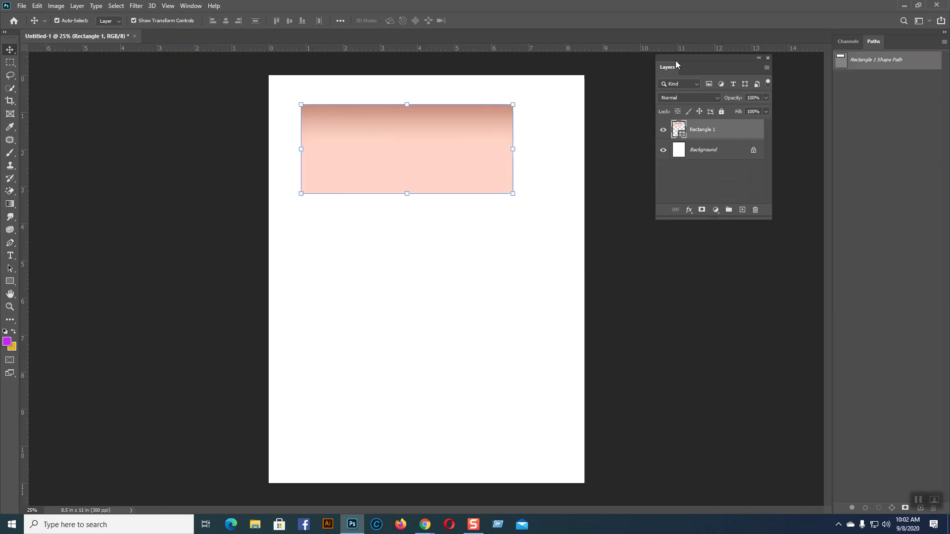
Step: Add a new empty layer above Rectangle 1 and inspect the layer list magnified up to 300%
{"action": "left_click", "coordinate": [742, 209]}
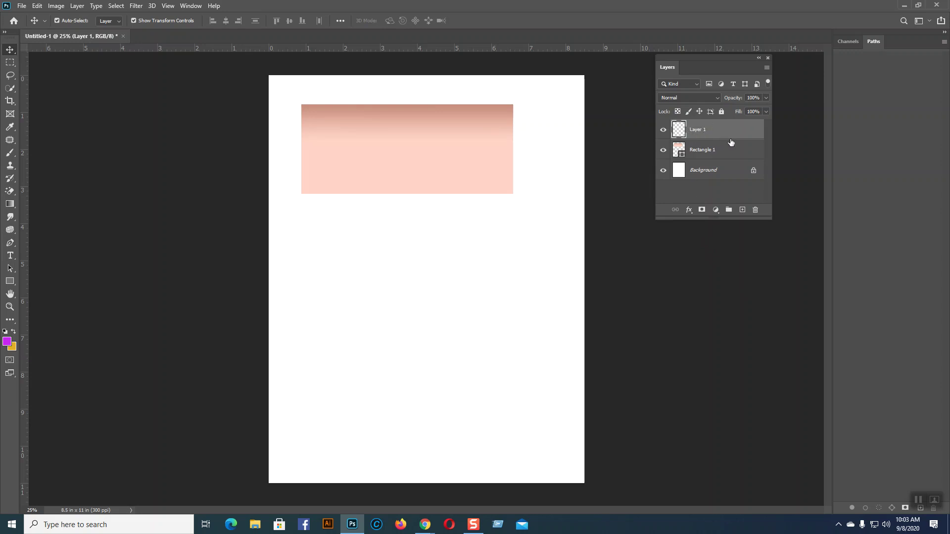
{"action": "key", "text": "super+plus"}
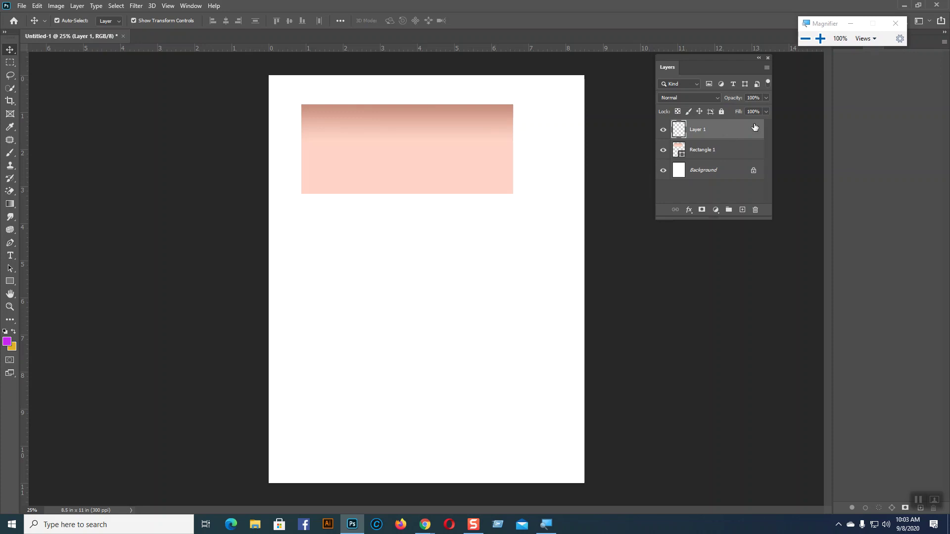
{"action": "left_click", "coordinate": [820, 41]}
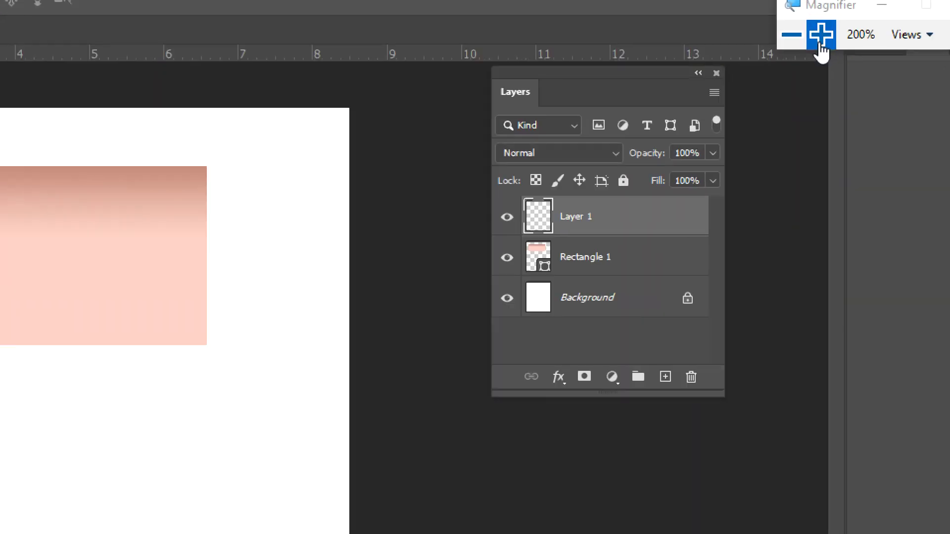
{"action": "left_click", "coordinate": [822, 41]}
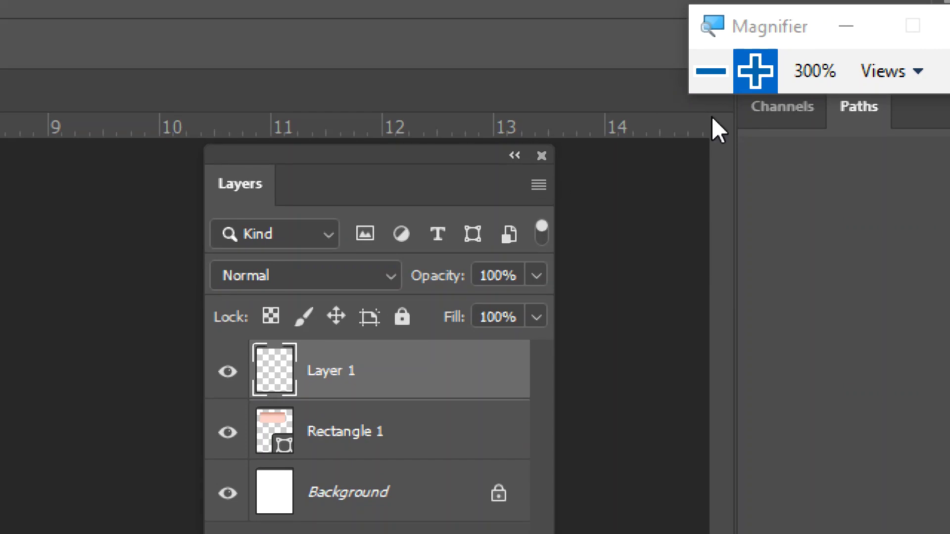
{"action": "left_click", "coordinate": [722, 71]}
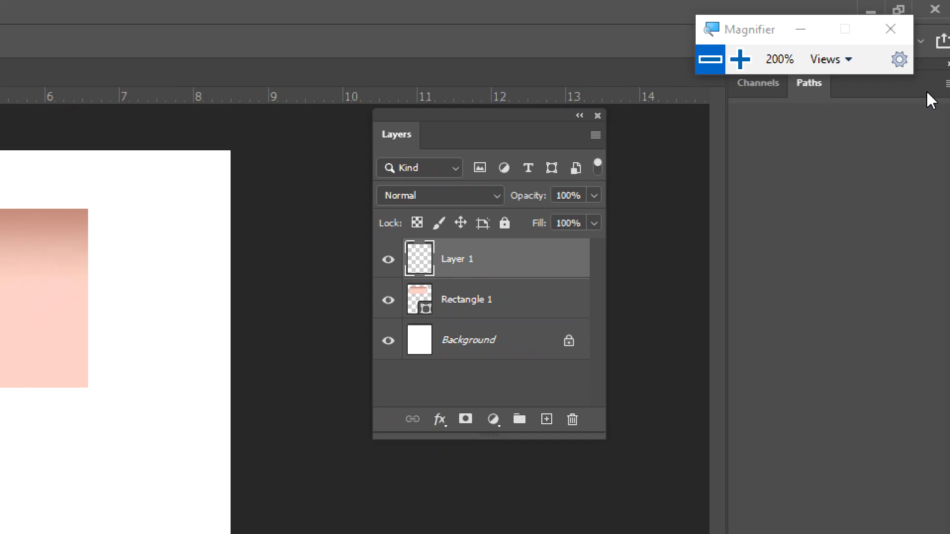
{"action": "left_click", "coordinate": [711, 60]}
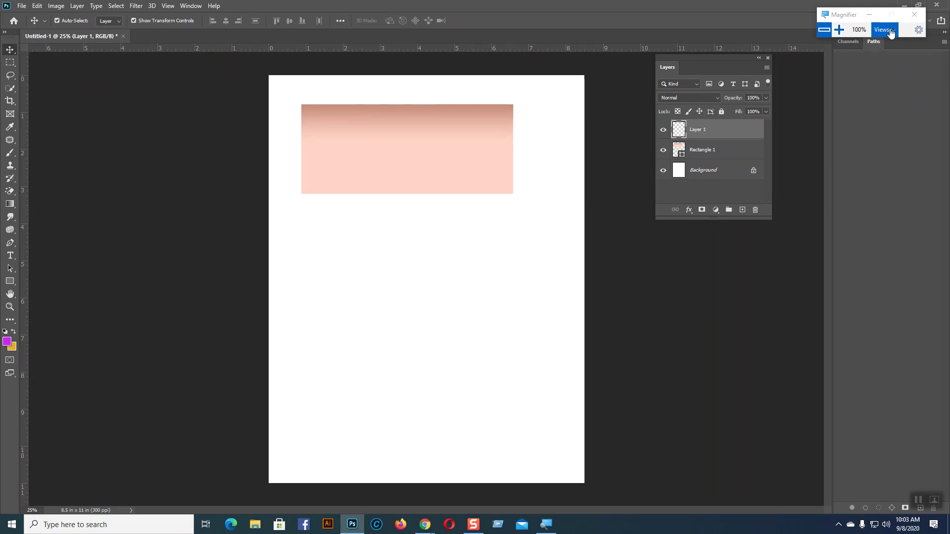
Step: Close the screen magnifier and fill Layer 1 with the purple foreground colour, followed by the orange-yellow background colour
{"action": "left_click", "coordinate": [915, 15]}
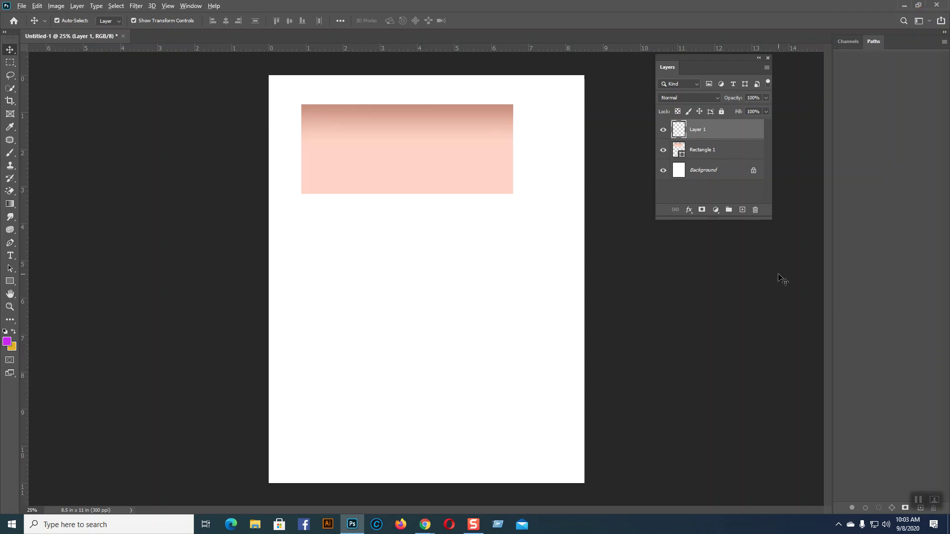
{"action": "key", "text": "alt+BackSpace"}
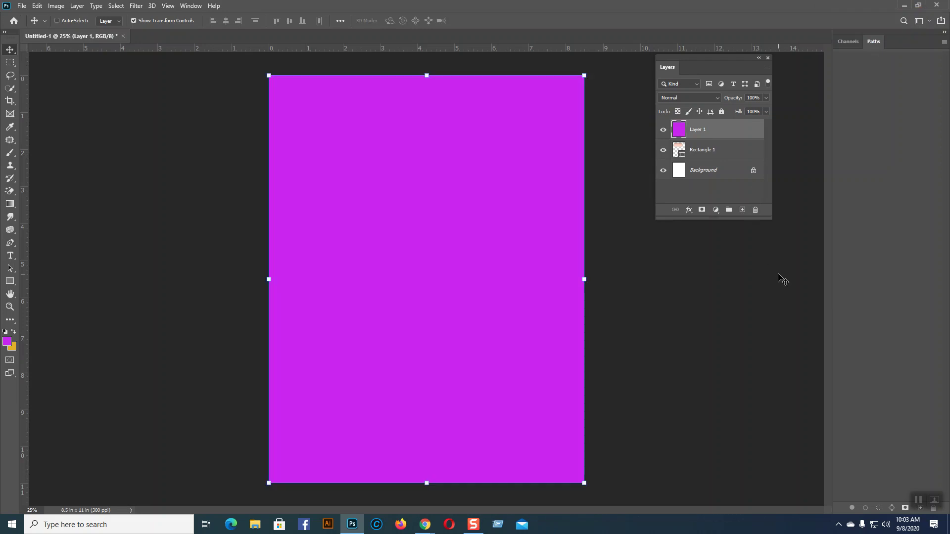
{"action": "key", "text": "ctrl+BackSpace"}
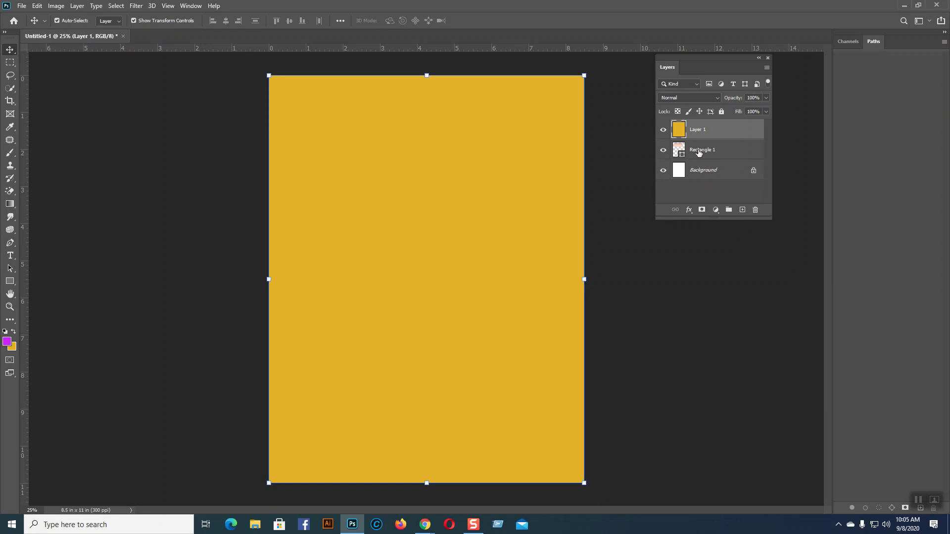
Step: Reduce the height of Layer 1's fill to about 58% by lowering its upper edge, keeping the lower edge in place
{"action": "mouse_move", "coordinate": [520, 200]}
{"action": "left_mouse_down"}
{"action": "mouse_move", "coordinate": [441, 208]}
{"action": "mouse_move", "coordinate": [416, 268]}
{"action": "mouse_move", "coordinate": [520, 324]}
{"action": "mouse_move", "coordinate": [540, 348]}
{"action": "mouse_move", "coordinate": [509, 333]}
{"action": "mouse_move", "coordinate": [521, 328]}
{"action": "mouse_move", "coordinate": [521, 198]}
{"action": "left_mouse_up"}
{"action": "left_click_drag", "start_coordinate": [429, 128], "coordinate": [428, 269]}
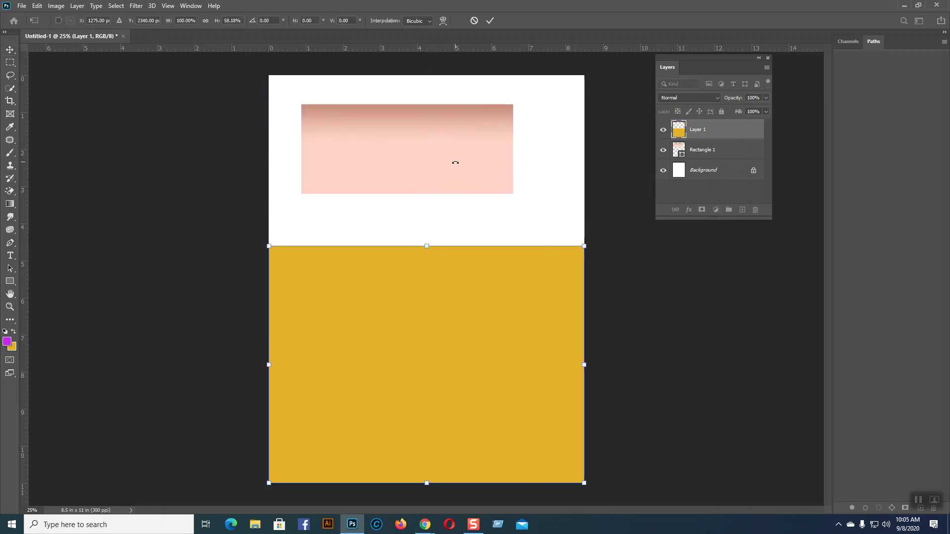
{"action": "key", "text": "Return"}
Step: Select the yellow block and the gradient rectangle in turn to compare their layers, and delete the yellow Layer 1
{"action": "left_click", "coordinate": [528, 230]}
{"action": "left_click", "coordinate": [514, 275]}
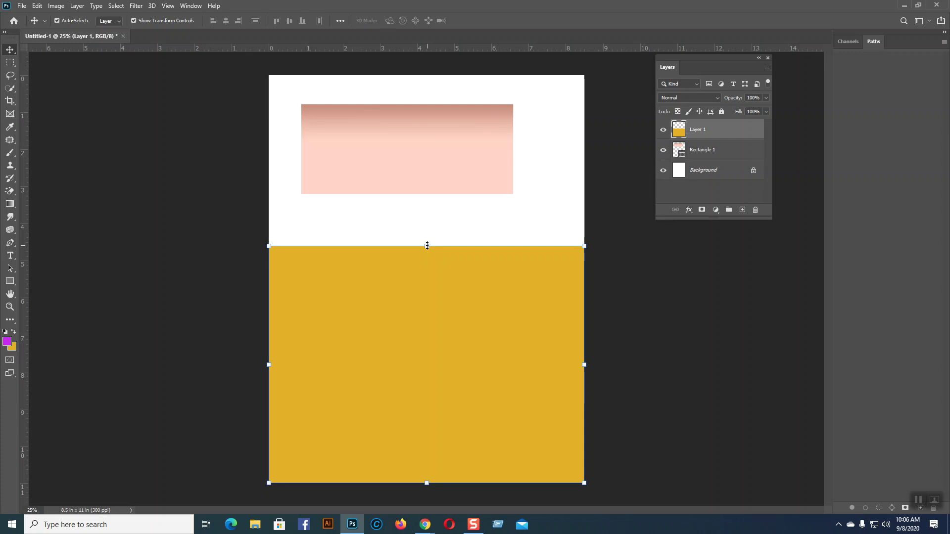
{"action": "left_click", "coordinate": [480, 218]}
{"action": "left_click", "coordinate": [480, 311]}
{"action": "left_click", "coordinate": [422, 165]}
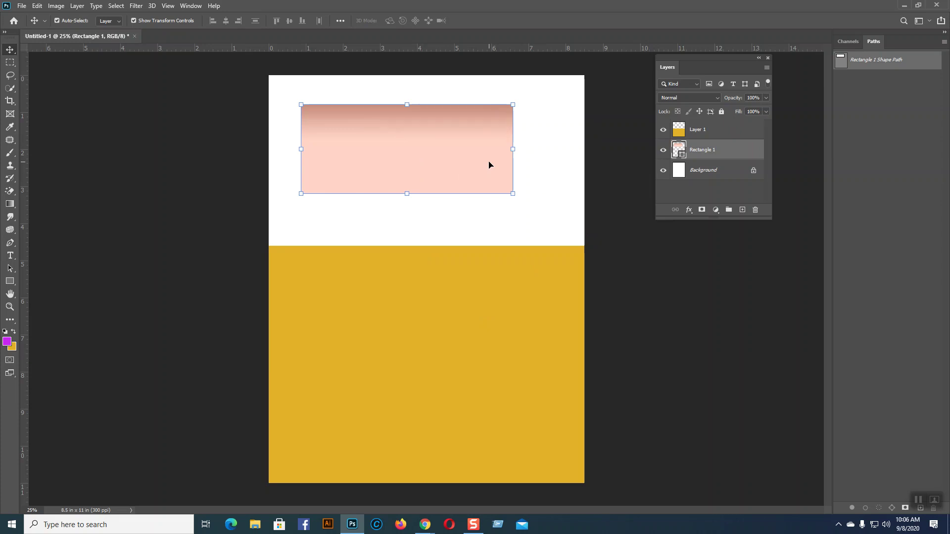
{"action": "left_click", "coordinate": [505, 286]}
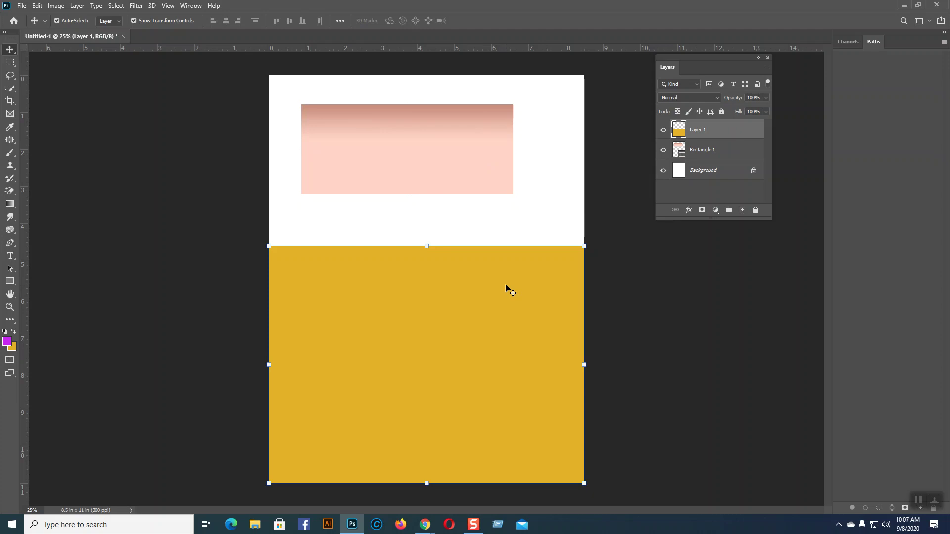
{"action": "key", "text": "Delete"}
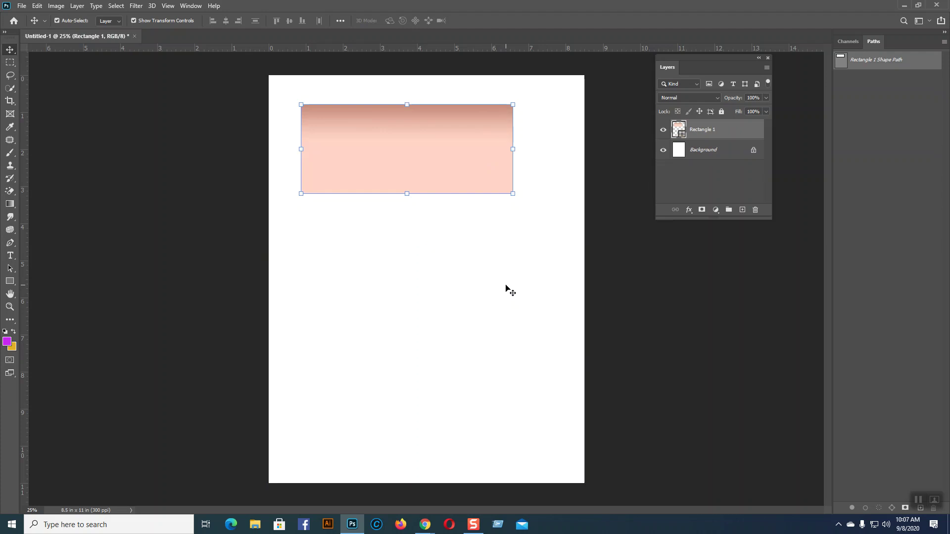
Step: Add an empty layer and draw a rectangle of about 1916 × 1800 px on the page below the first rectangle
{"action": "left_click", "coordinate": [743, 212]}
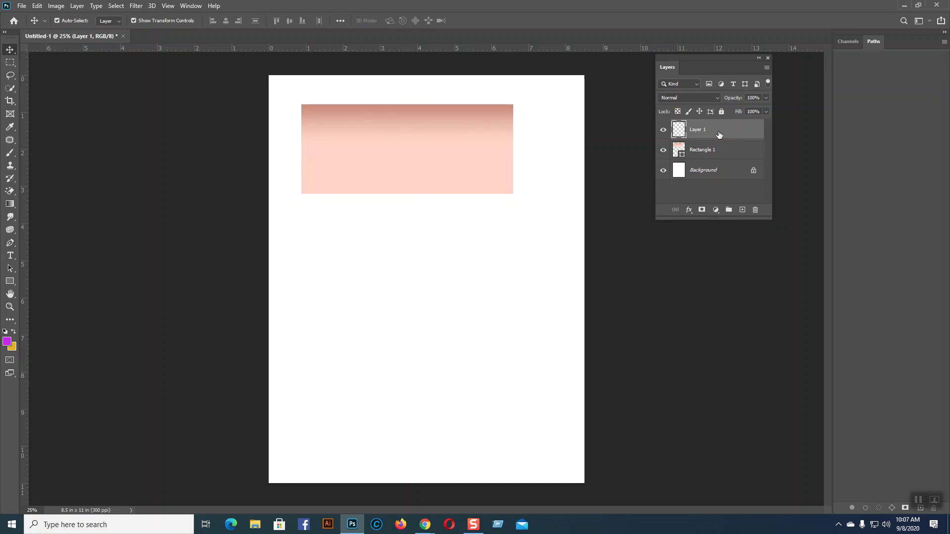
{"action": "left_click", "coordinate": [10, 281]}
{"action": "left_click_drag", "start_coordinate": [306, 240], "coordinate": [542, 463]}
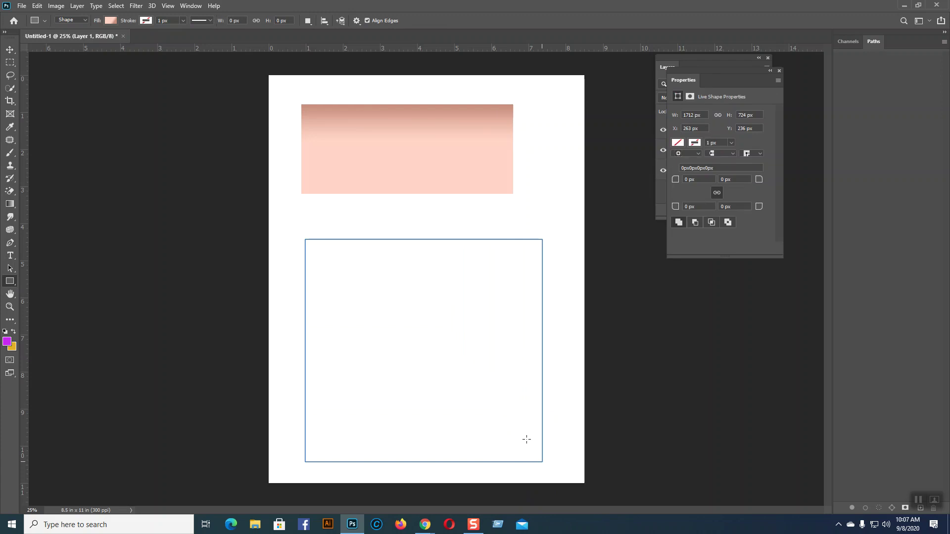
{"action": "left_click", "coordinate": [10, 63]}
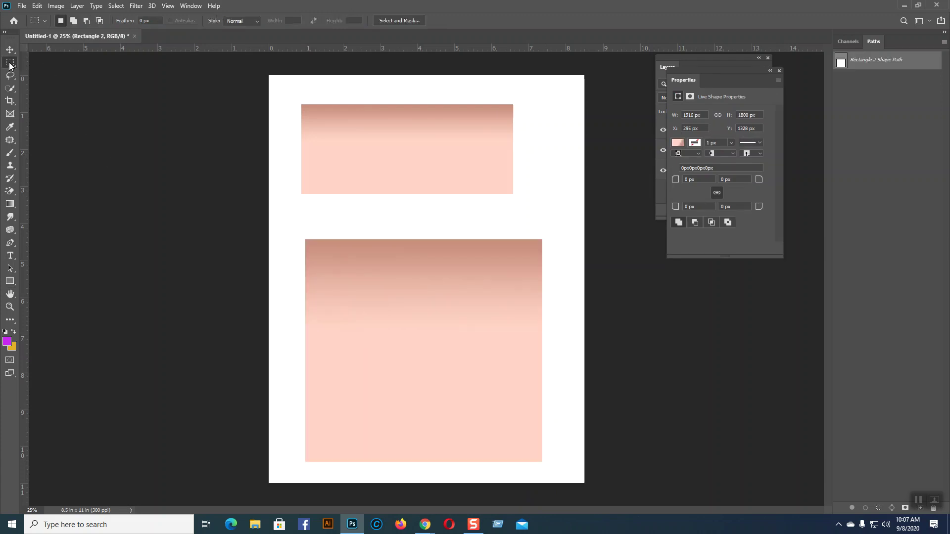
{"action": "left_click", "coordinate": [10, 50]}
Step: Close the live shape properties and delete the large lower rectangle
{"action": "left_click_drag", "start_coordinate": [720, 79], "coordinate": [830, 124]}
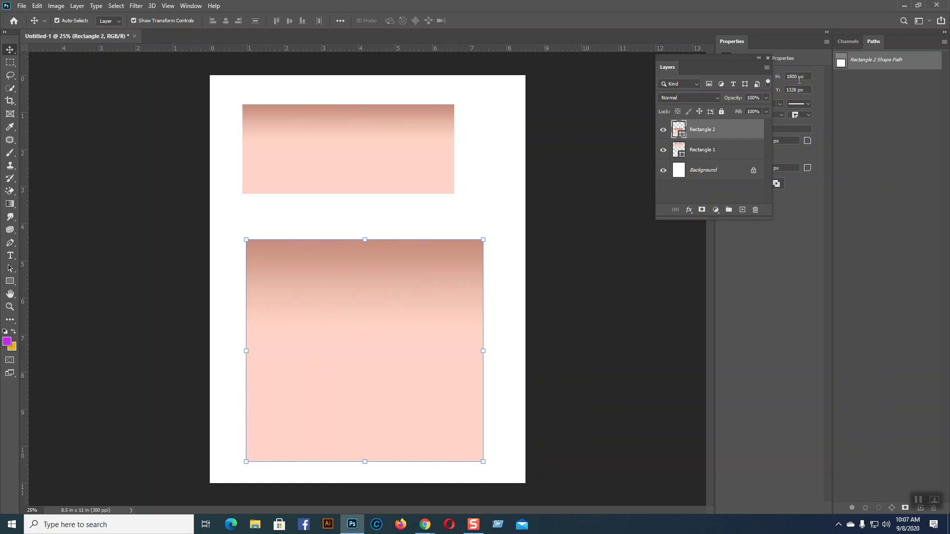
{"action": "left_click_drag", "start_coordinate": [738, 39], "coordinate": [607, 65]}
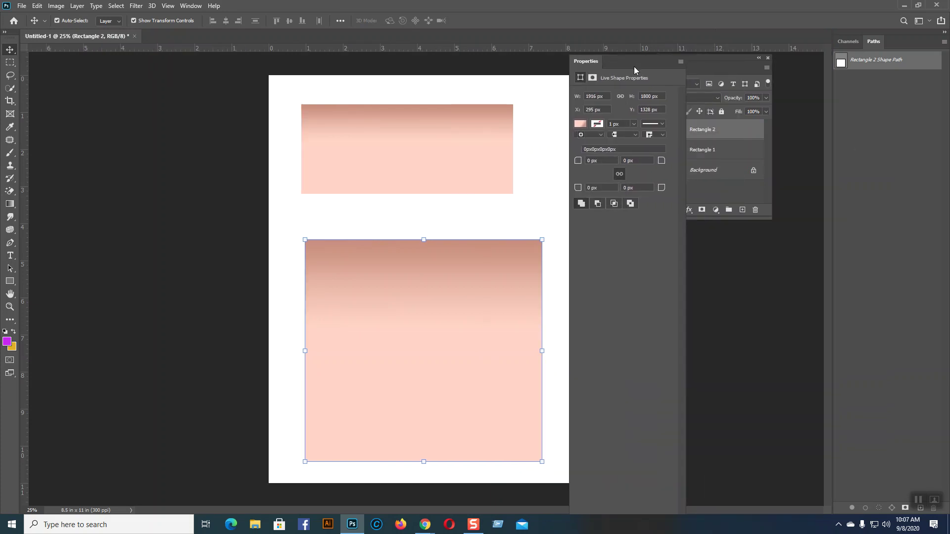
{"action": "left_click", "coordinate": [682, 52]}
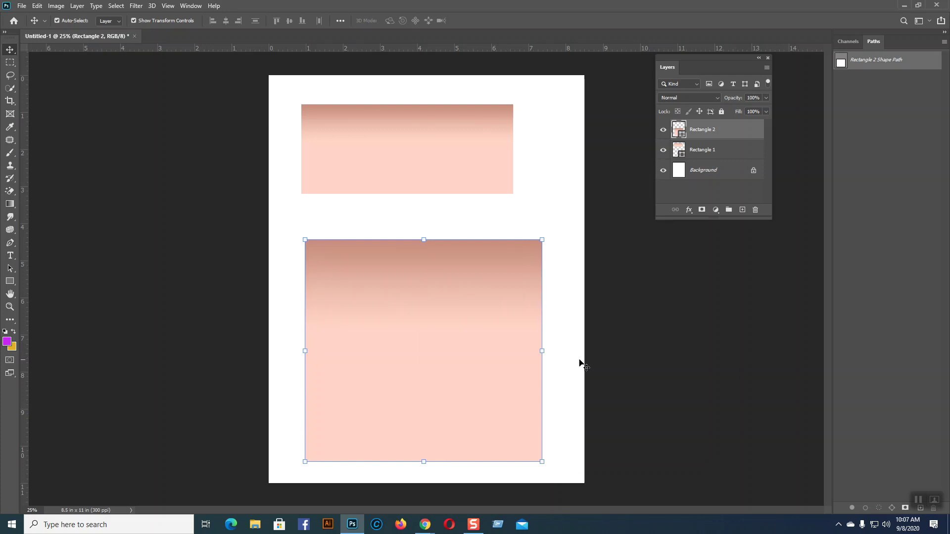
{"action": "key", "text": "Delete"}
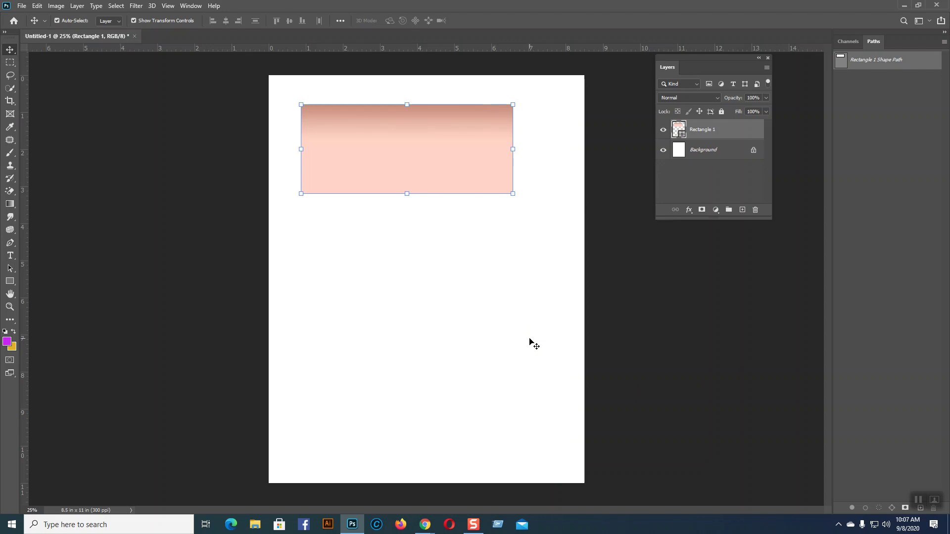
Step: Switch to the Google Meet call in Chrome, check the participant list and chat messages, and return to Photoshop
{"action": "key", "text": "alt+Tab"}
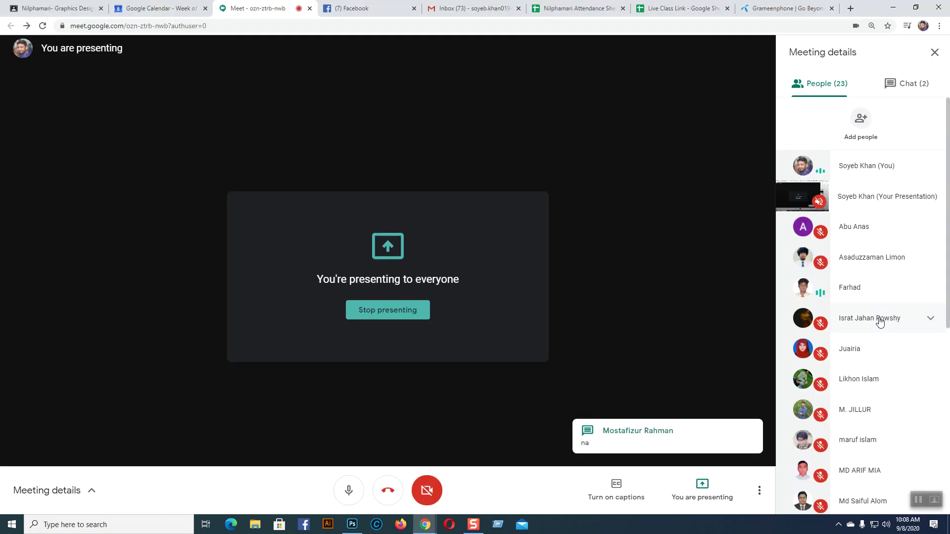
{"action": "scroll", "coordinate": [880, 322], "scroll_direction": "down", "scroll_amount": 7}
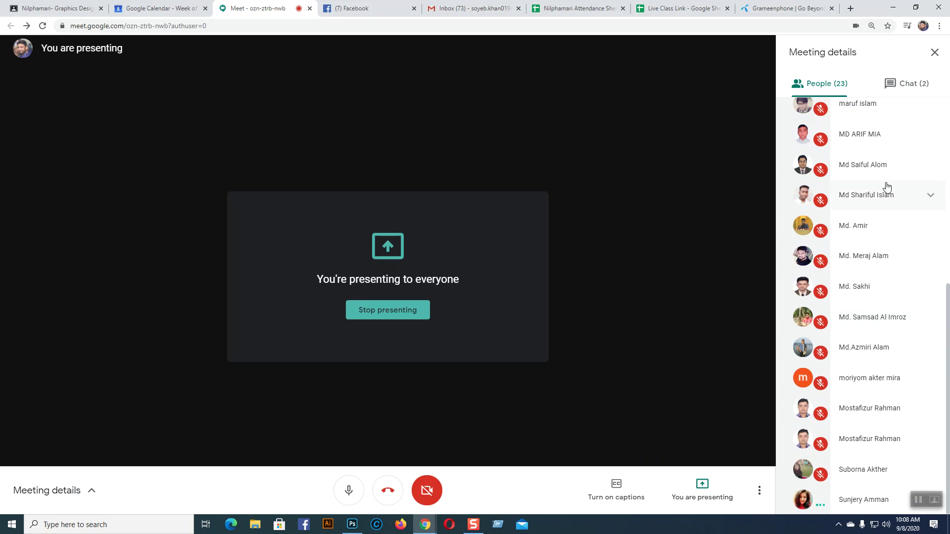
{"action": "left_click", "coordinate": [913, 83]}
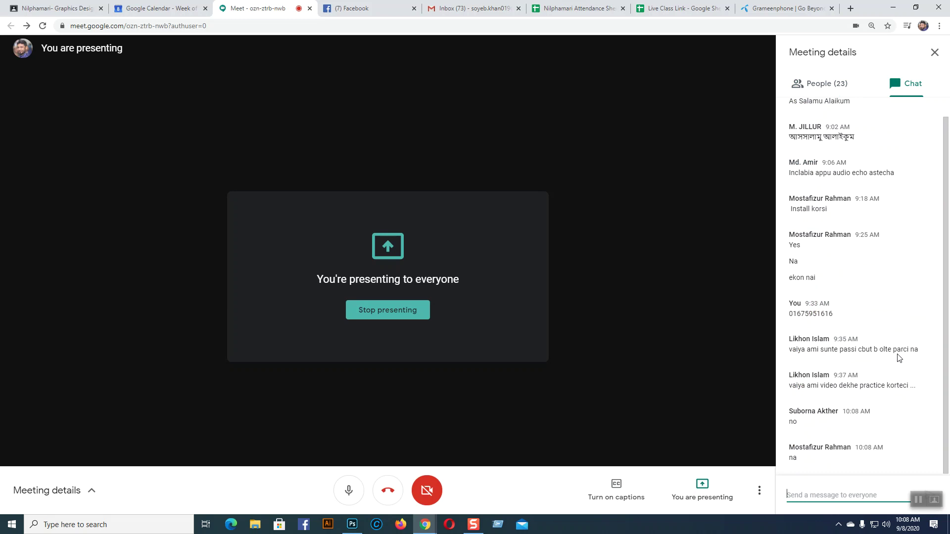
{"action": "left_click", "coordinate": [825, 91]}
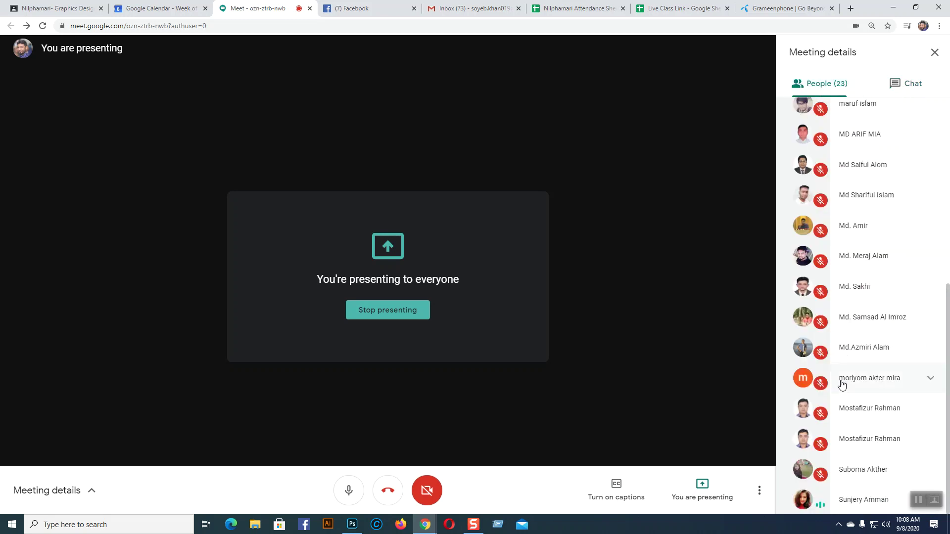
{"action": "scroll", "coordinate": [842, 385], "scroll_direction": "up", "scroll_amount": 7}
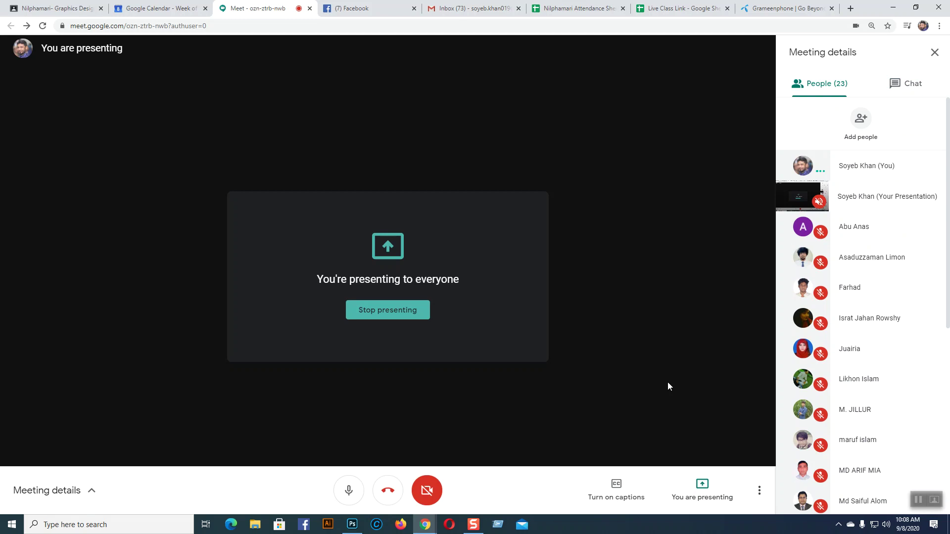
{"action": "scroll", "coordinate": [894, 394], "scroll_direction": "down", "scroll_amount": 7}
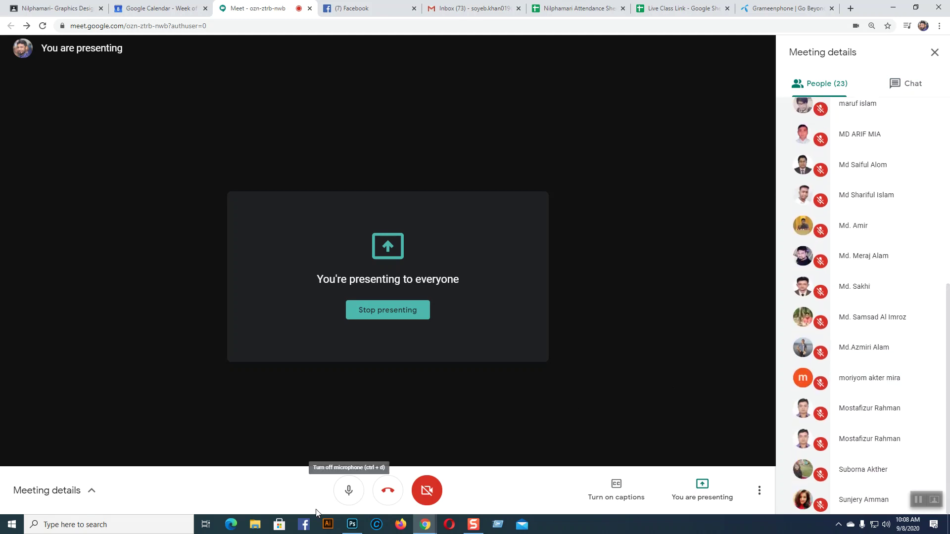
{"action": "left_click", "coordinate": [352, 524]}
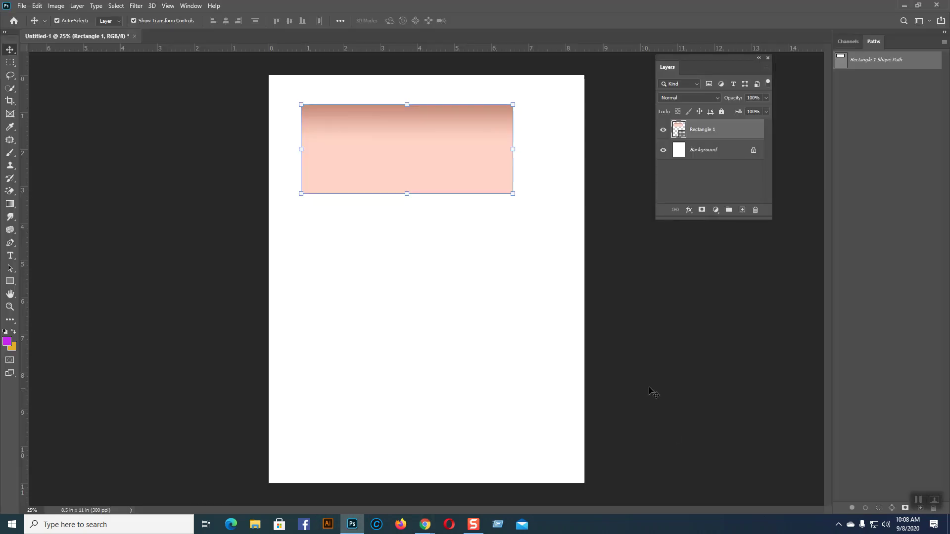
Step: Add an empty layer above Rectangle 1 and select the rectangle and the new layer in turn to compare them
{"action": "left_click", "coordinate": [743, 210]}
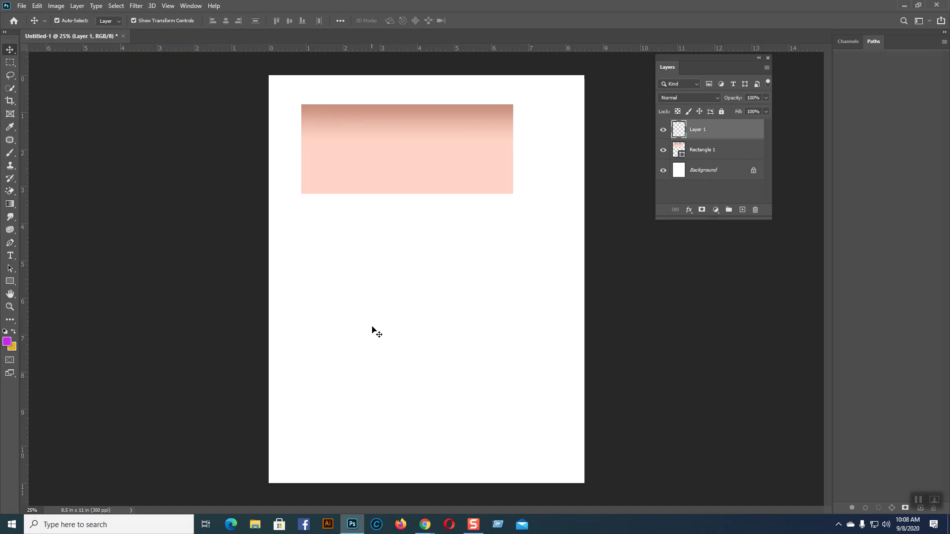
{"action": "left_click", "coordinate": [391, 162]}
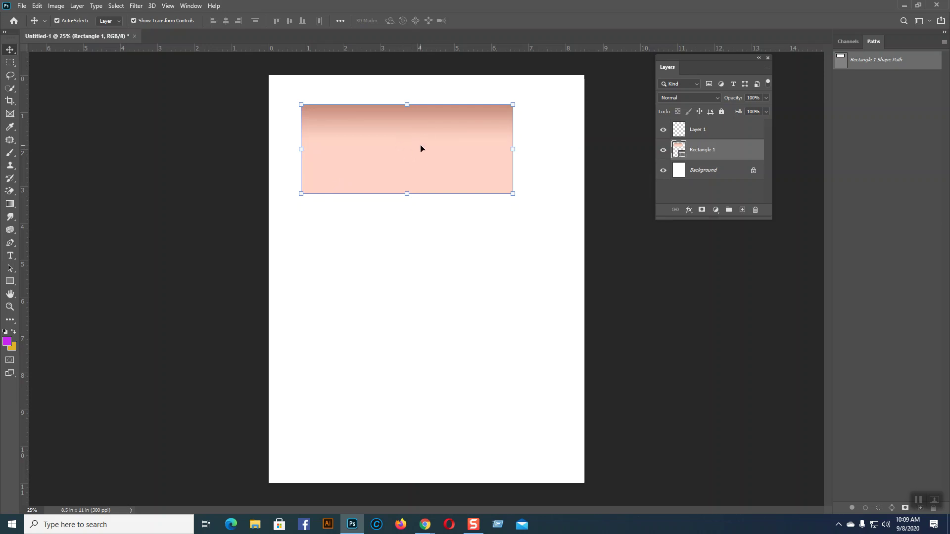
{"action": "left_click", "coordinate": [711, 133]}
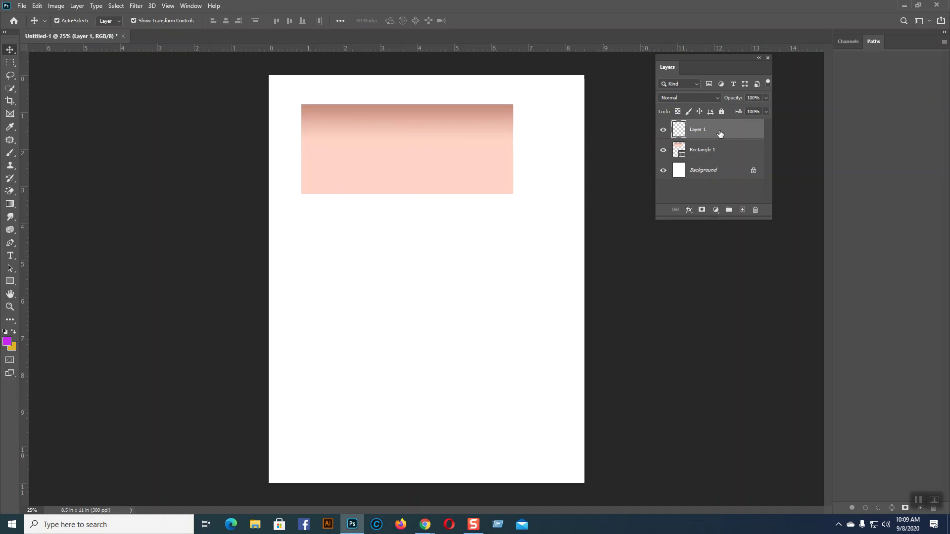
Step: Fill Layer 1 with the purple foreground and the orange-yellow background colour in turn, and delete the layer
{"action": "key", "text": "alt+BackSpace"}
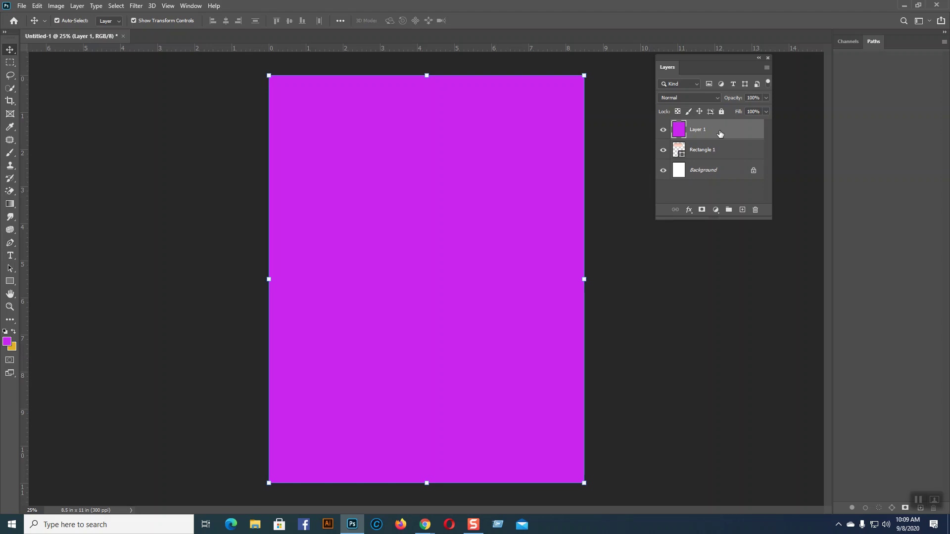
{"action": "key", "text": "ctrl+BackSpace"}
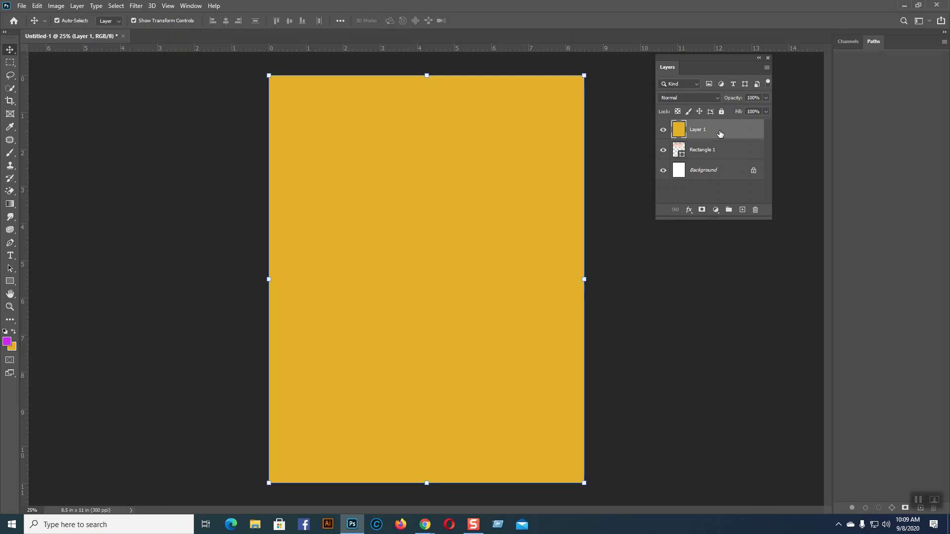
{"action": "key", "text": "Delete"}
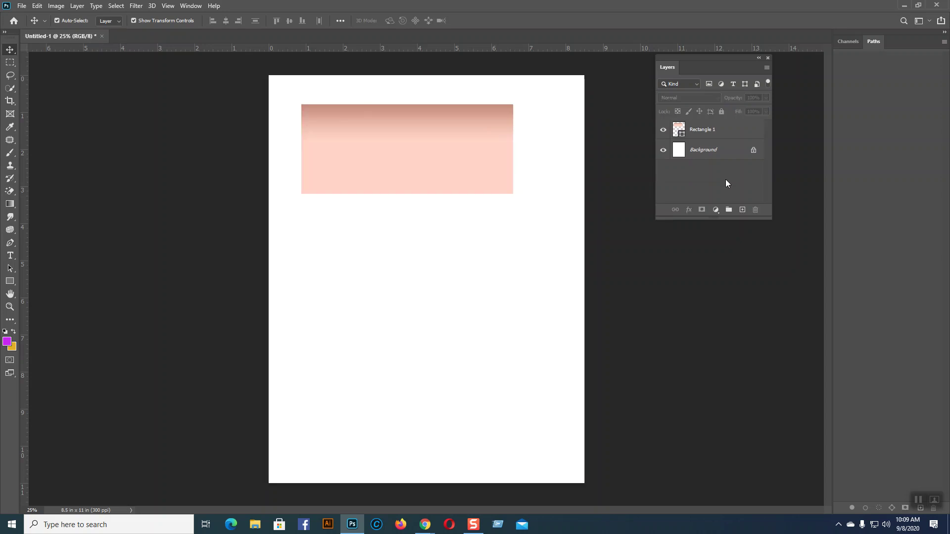
Step: Draw three rectangles below the first one, two overlapping mid-page and a wide one near the page's lower edge, and close the shape properties
{"action": "left_click", "coordinate": [5, 283]}
{"action": "left_click_drag", "start_coordinate": [331, 242], "coordinate": [485, 378]}
{"action": "left_click_drag", "start_coordinate": [459, 213], "coordinate": [564, 387]}
{"action": "left_click_drag", "start_coordinate": [288, 380], "coordinate": [580, 467]}
{"action": "key", "text": "v"}
{"action": "left_click", "coordinate": [551, 179]}
{"action": "left_click_drag", "start_coordinate": [626, 52], "coordinate": [530, 77]}
{"action": "left_click", "coordinate": [563, 76]}
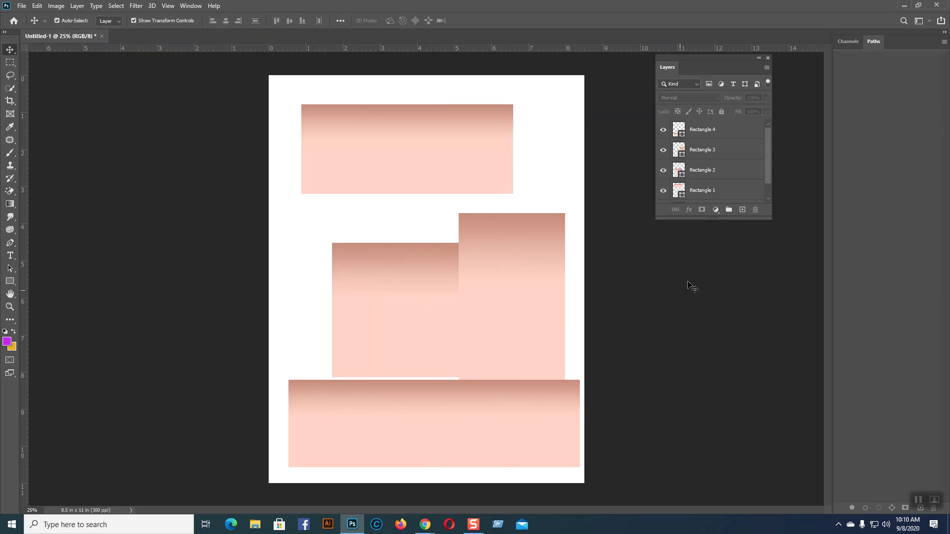
Step: Add an empty layer directly above the Background layer and delete it again
{"action": "scroll", "coordinate": [768, 172], "scroll_direction": "down", "scroll_amount": 1}
{"action": "scroll", "coordinate": [771, 174], "scroll_direction": "up", "scroll_amount": 1}
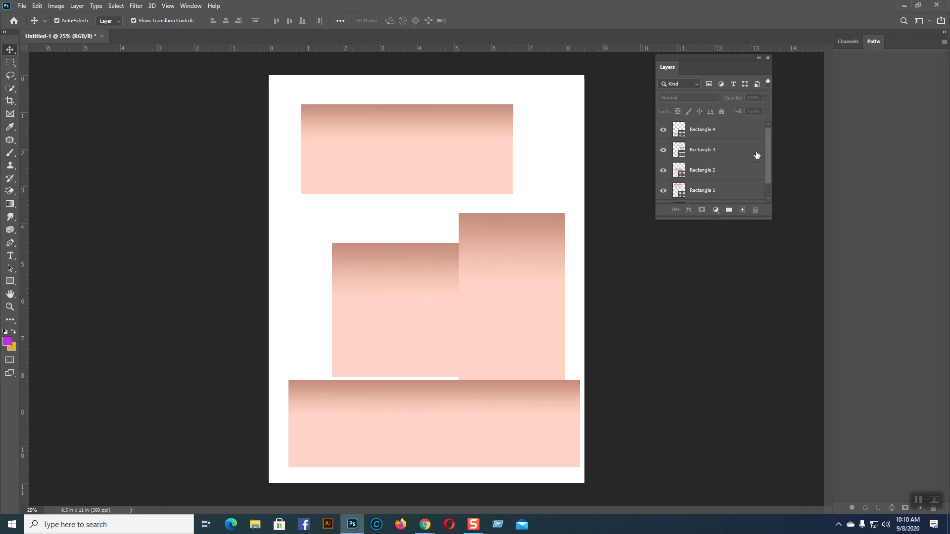
{"action": "scroll", "coordinate": [757, 151], "scroll_direction": "down", "scroll_amount": 1}
{"action": "left_click", "coordinate": [718, 197]}
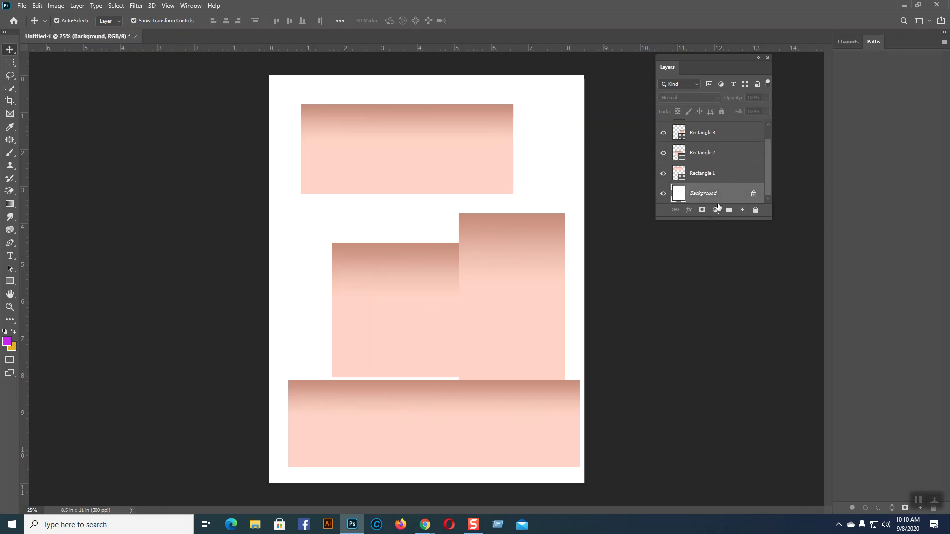
{"action": "left_click", "coordinate": [743, 210]}
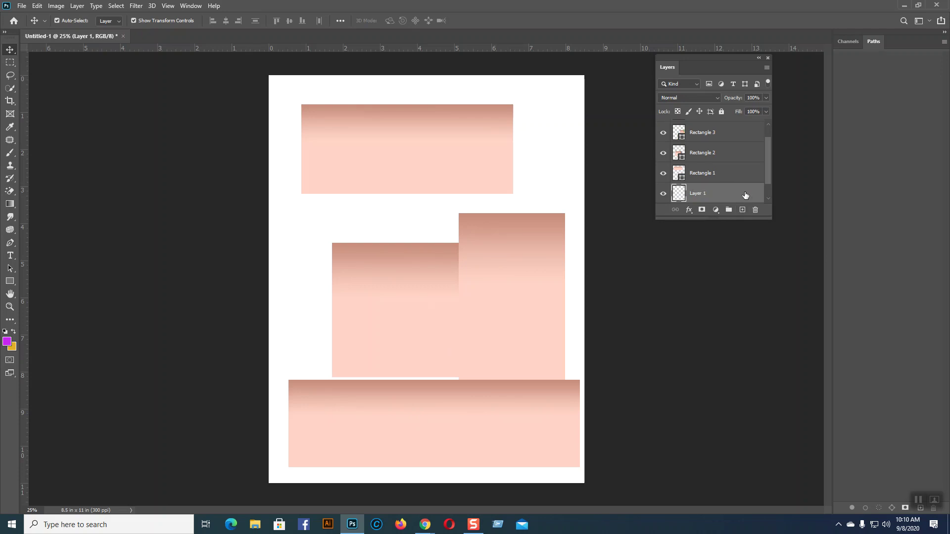
{"action": "key", "text": "Delete"}
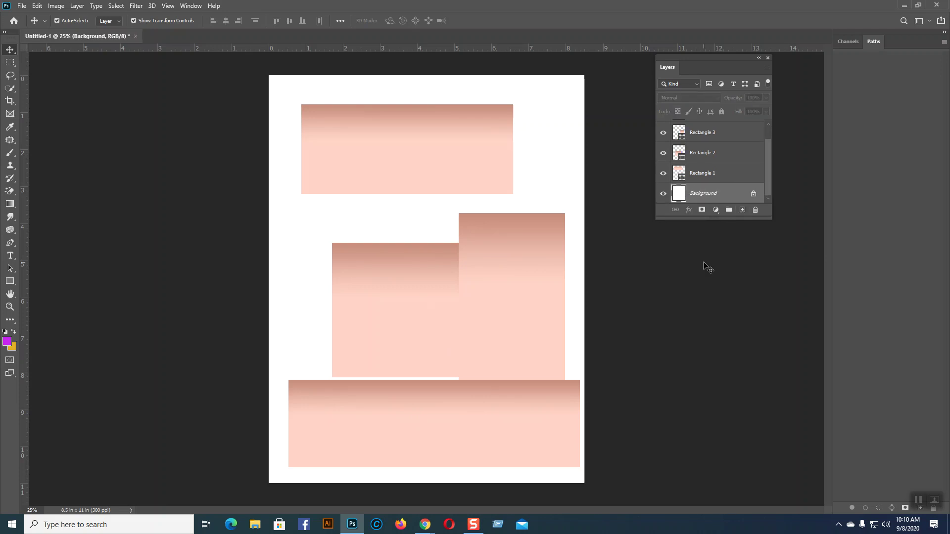
Step: Select Rectangle 2, dock the Layers panel beside Channels and Paths, and float it again
{"action": "scroll", "coordinate": [708, 185], "scroll_direction": "up", "scroll_amount": 1}
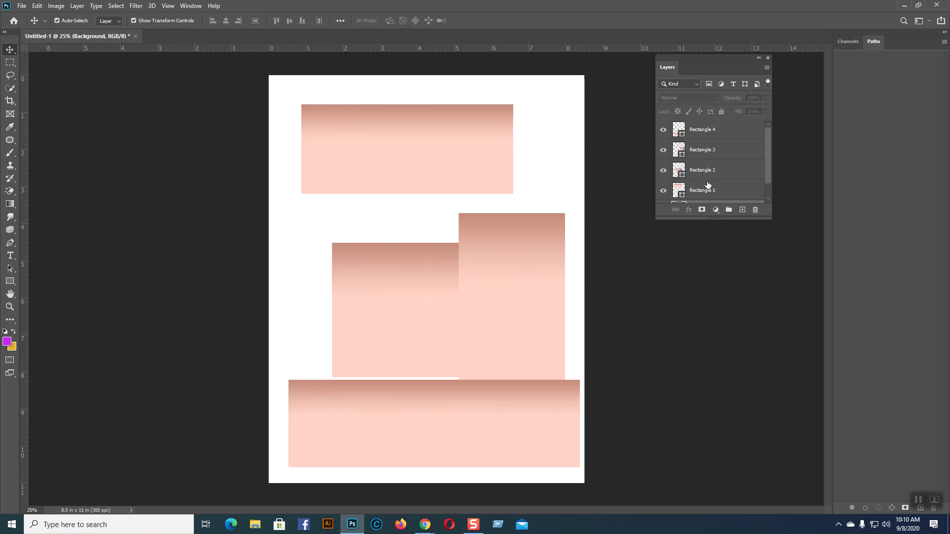
{"action": "left_click", "coordinate": [706, 173]}
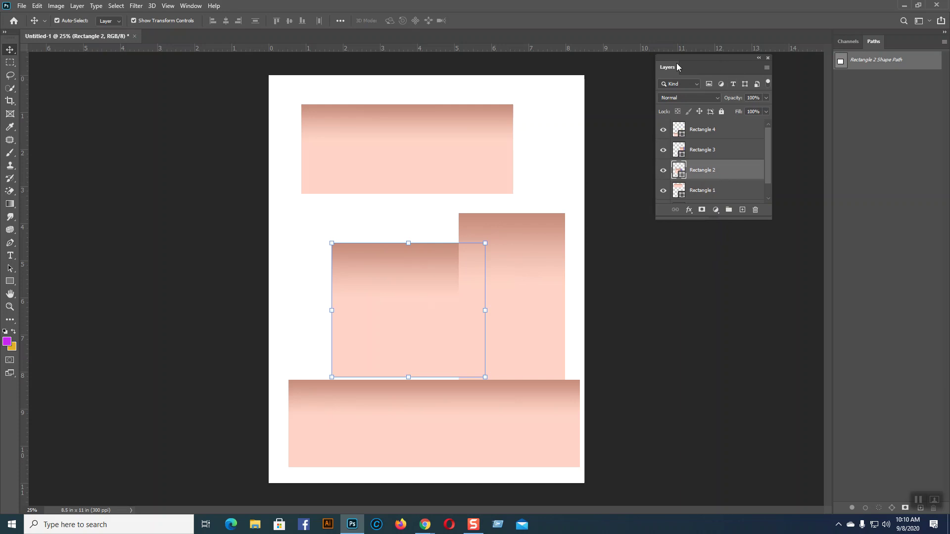
{"action": "left_click_drag", "start_coordinate": [673, 70], "coordinate": [842, 43]}
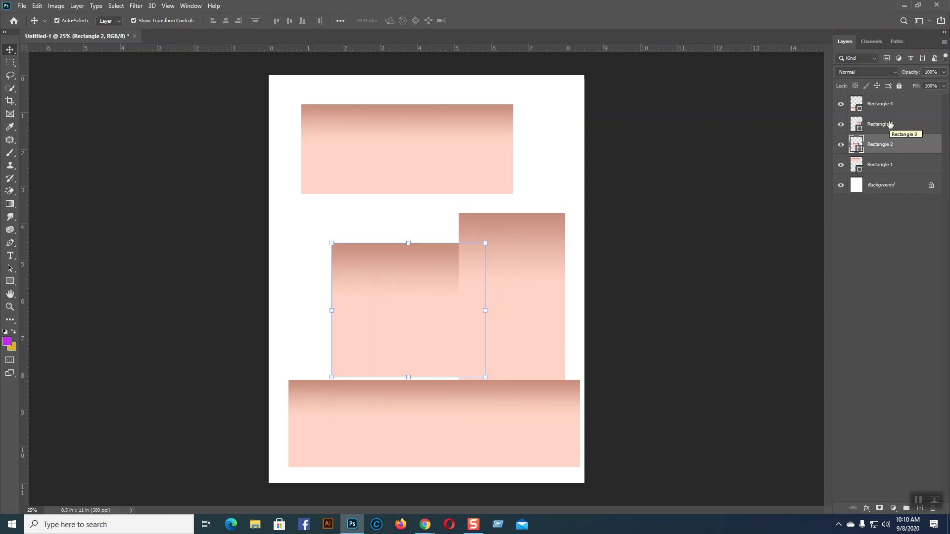
{"action": "left_click_drag", "start_coordinate": [845, 42], "coordinate": [717, 77]}
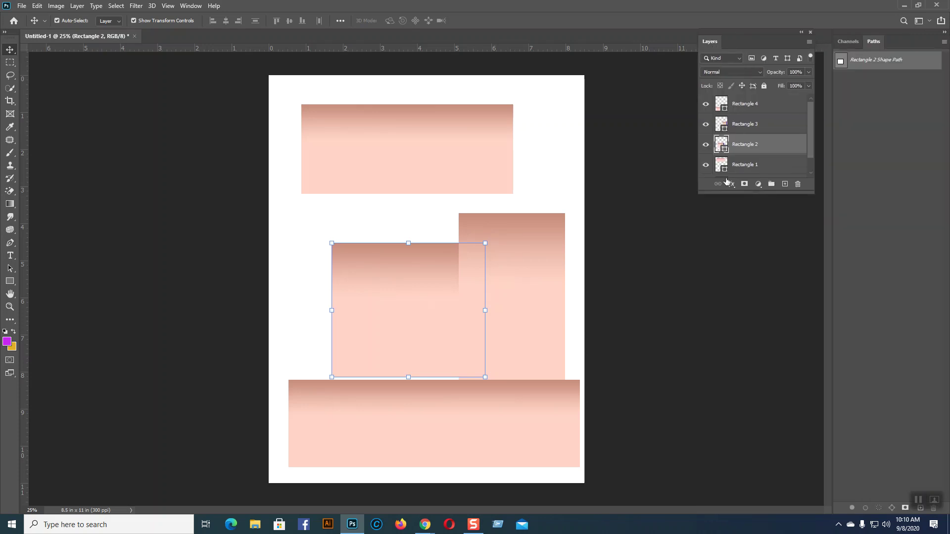
Step: Add an empty layer directly above Rectangle 3 and delete it, and do the same above Rectangle 4
{"action": "left_click", "coordinate": [736, 127]}
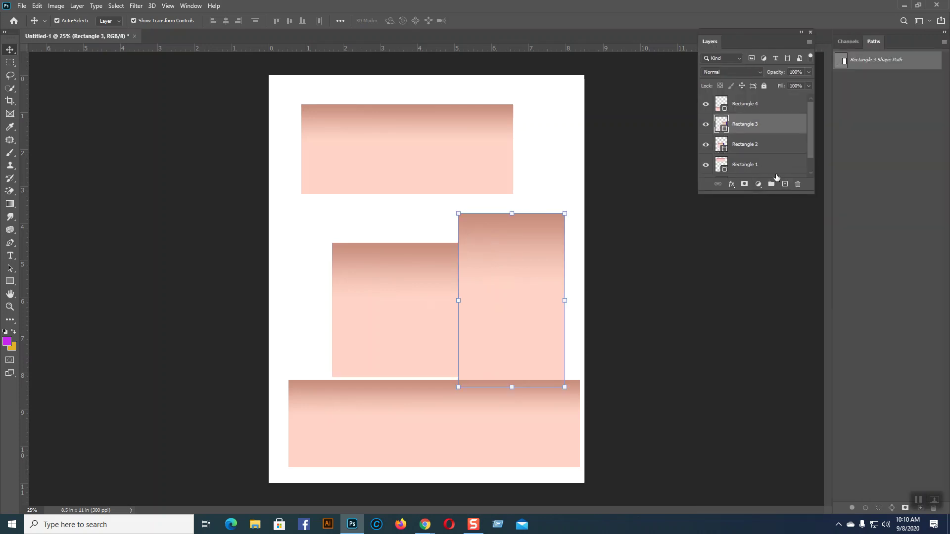
{"action": "left_click", "coordinate": [785, 185]}
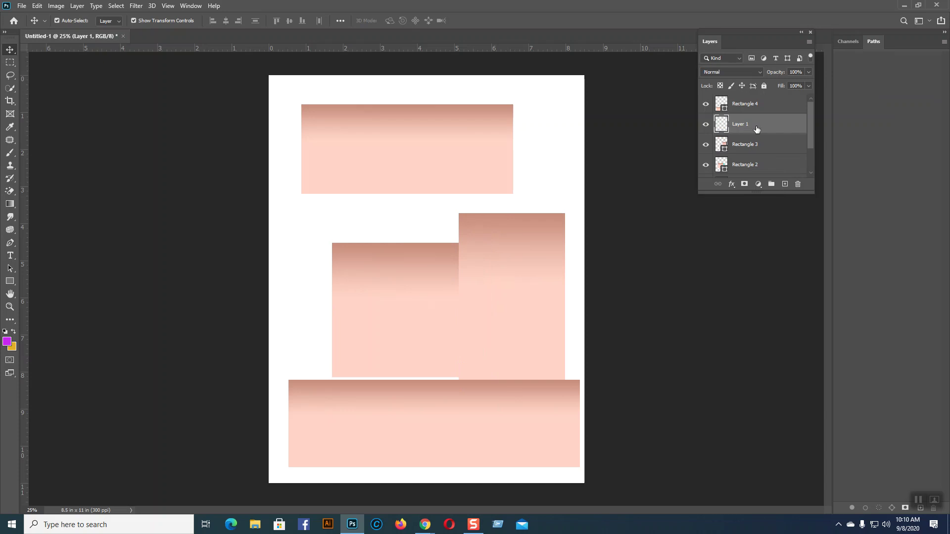
{"action": "key", "text": "Delete"}
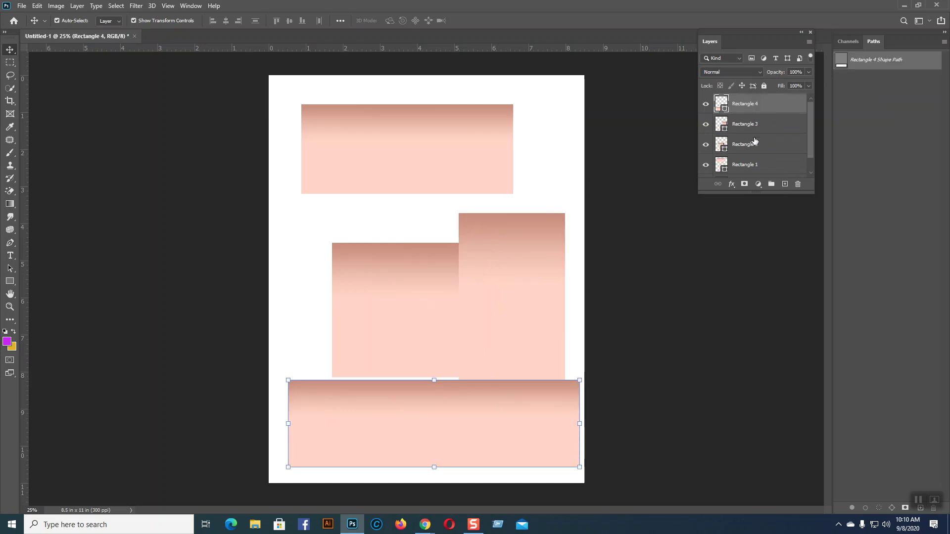
{"action": "left_click", "coordinate": [785, 184]}
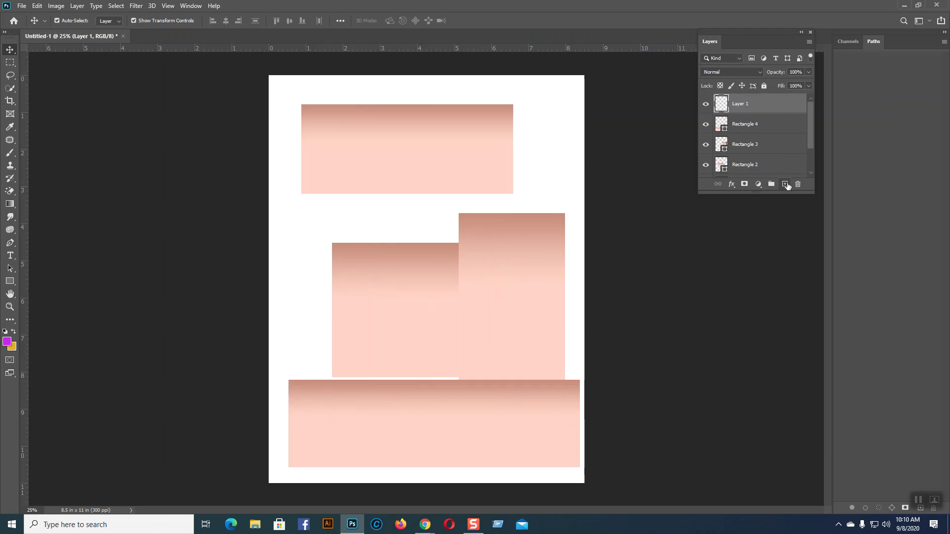
{"action": "key", "text": "Delete"}
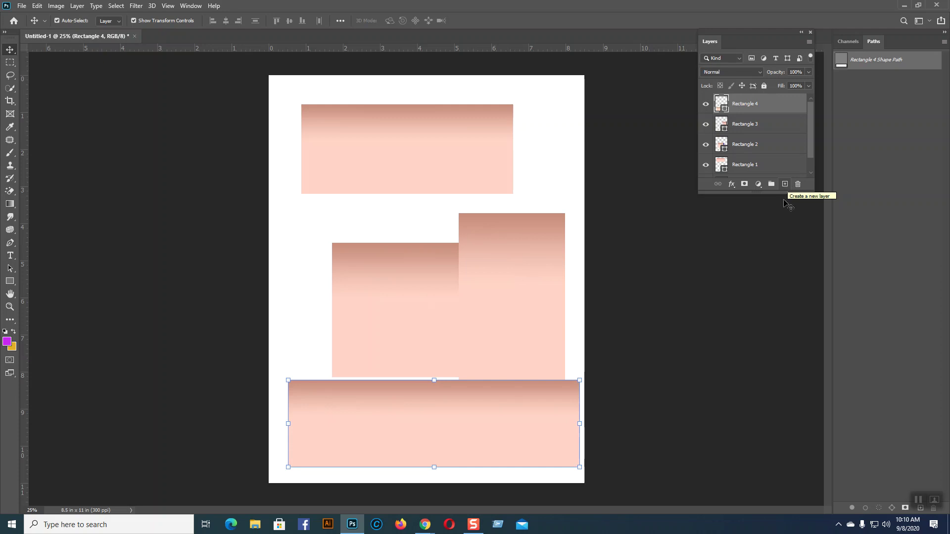
Step: Lengthen the floating Layers panel to fit the whole stack, and add and delete an empty layer above Rectangle 4
{"action": "left_click_drag", "start_coordinate": [772, 193], "coordinate": [774, 268]}
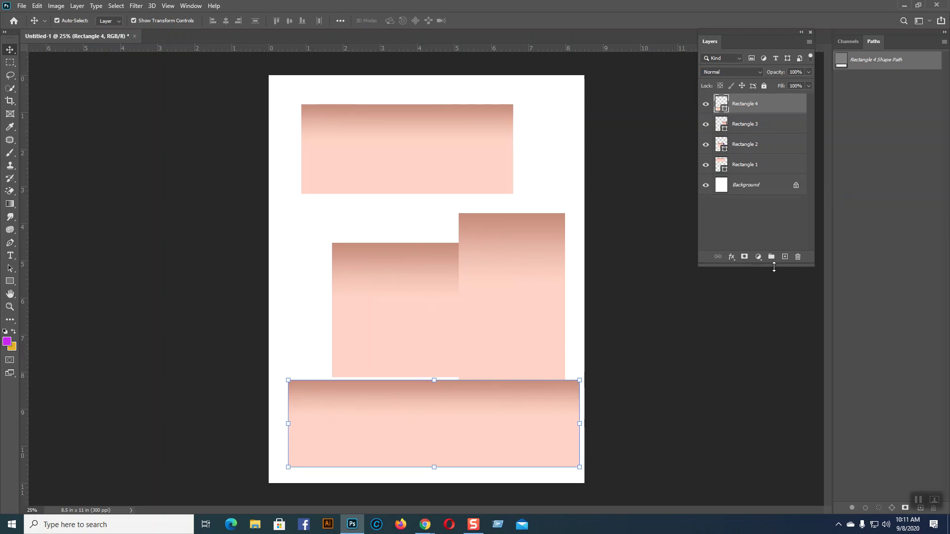
{"action": "left_click", "coordinate": [782, 222]}
{"action": "left_click", "coordinate": [761, 108]}
{"action": "left_click", "coordinate": [785, 257]}
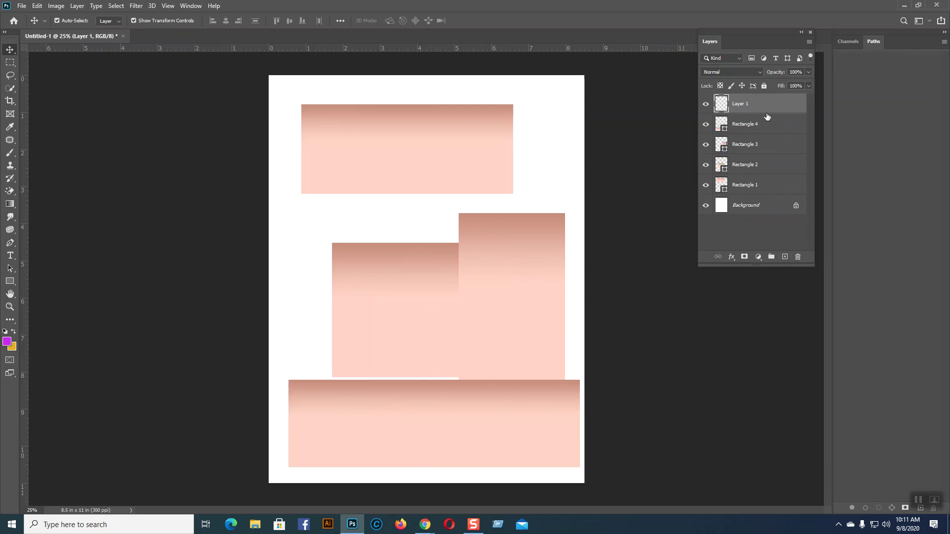
{"action": "key", "text": "Delete"}
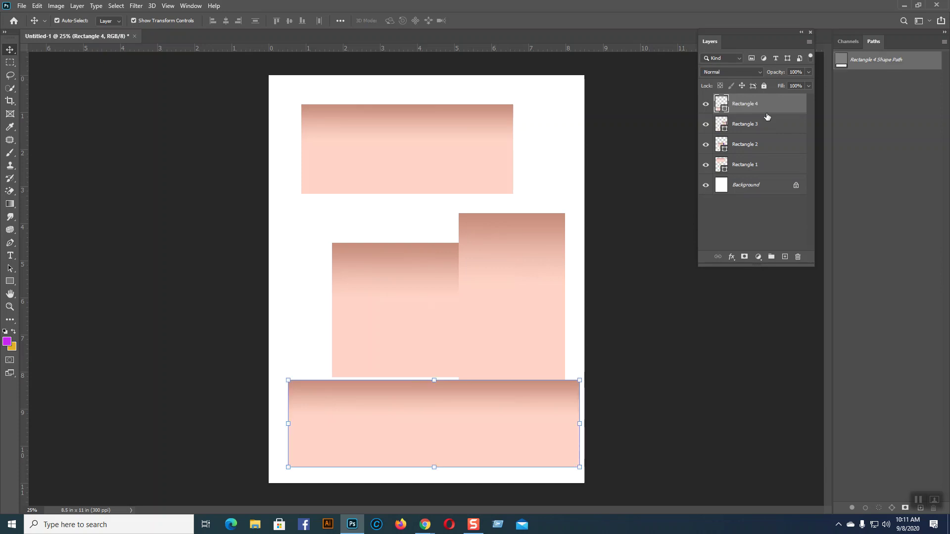
Step: Dock the Layers panel beside Channels and Paths, and delete all four rectangle layers
{"action": "left_click", "coordinate": [757, 226]}
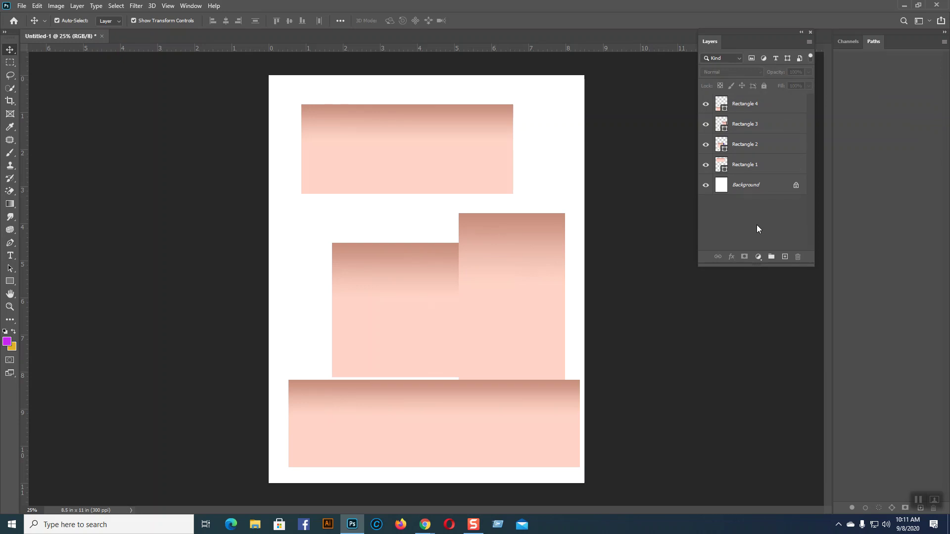
{"action": "left_click_drag", "start_coordinate": [713, 42], "coordinate": [874, 41]}
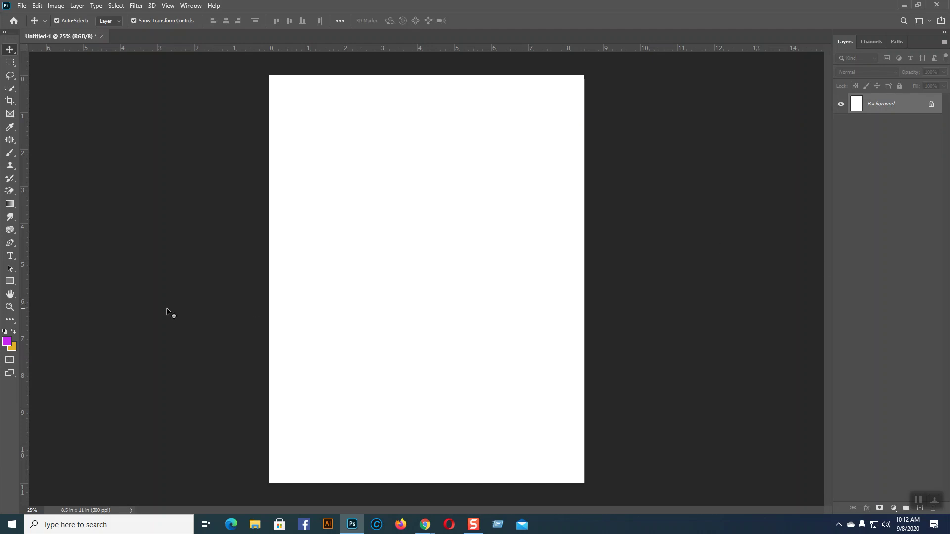
Step: Draw a rectangle about 2160 x 1532 px in the page's upper half, fill it with solid light orange, and close its properties
{"action": "left_click", "coordinate": [10, 281]}
{"action": "left_click_drag", "start_coordinate": [289, 109], "coordinate": [556, 299]}
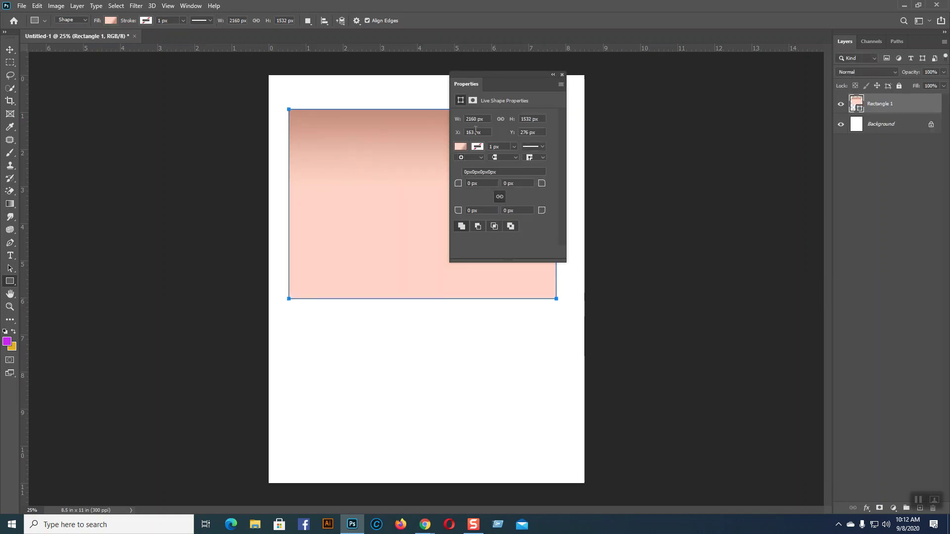
{"action": "left_click", "coordinate": [456, 148]}
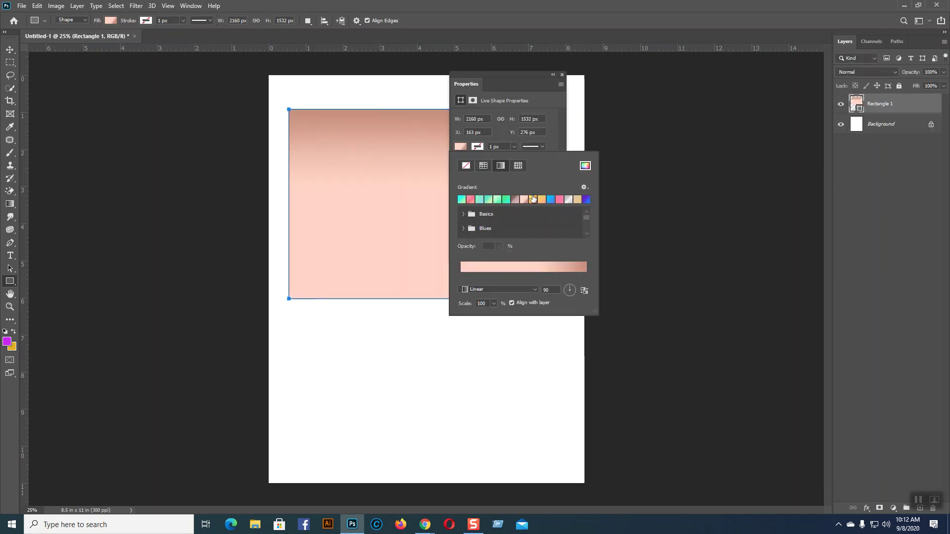
{"action": "left_click", "coordinate": [483, 166]}
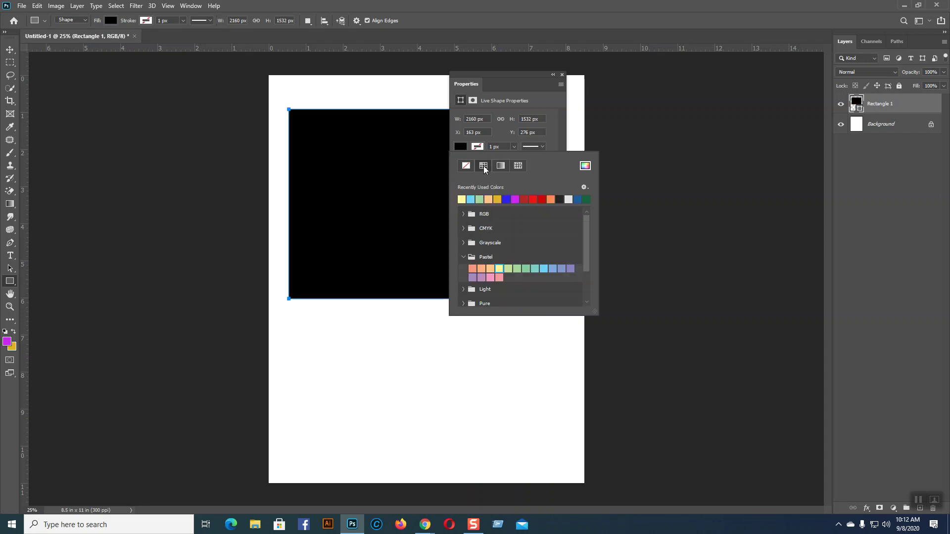
{"action": "left_click", "coordinate": [488, 200]}
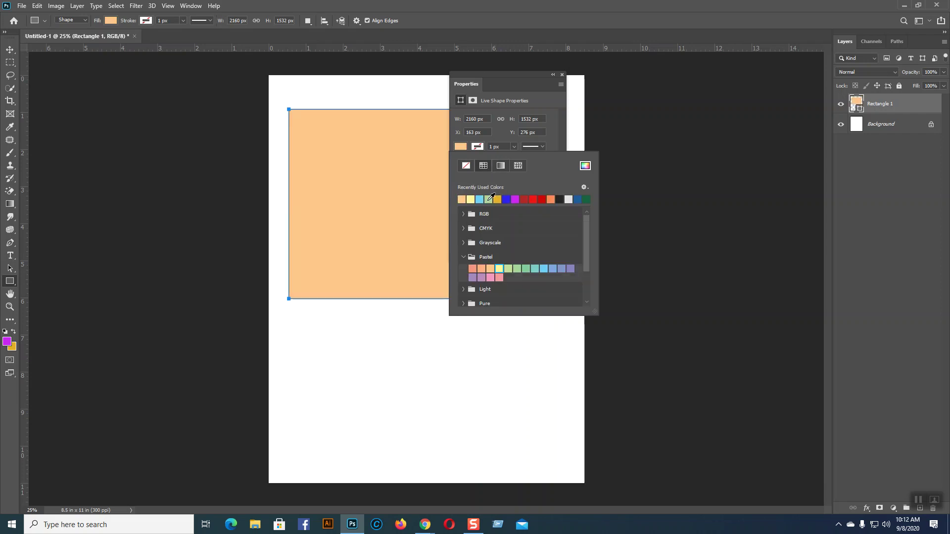
{"action": "left_click", "coordinate": [533, 73]}
{"action": "left_click_drag", "start_coordinate": [533, 73], "coordinate": [675, 104]}
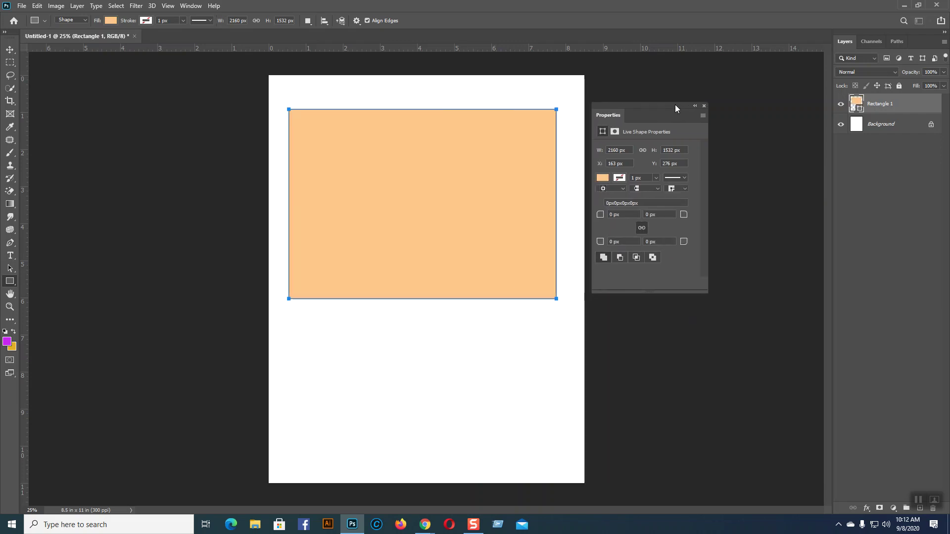
{"action": "left_click", "coordinate": [704, 105]}
Step: Place a copy of the orange rectangle below the original, and start and confirm a Free Transform on the original
{"action": "left_click", "coordinate": [10, 50]}
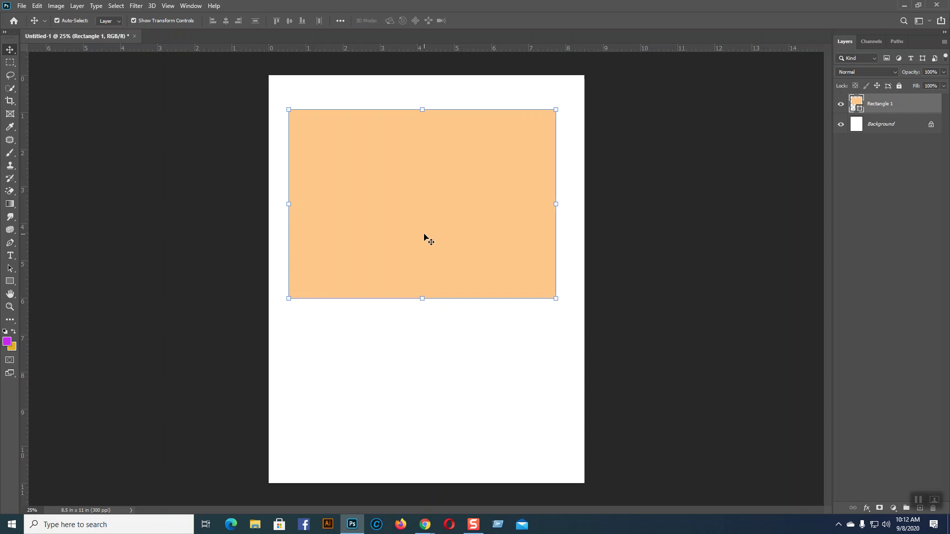
{"action": "left_click_drag", "start_coordinate": [423, 234], "coordinate": [423, 403]}
{"action": "left_click", "coordinate": [520, 210]}
{"action": "key", "text": "ctrl+t"}
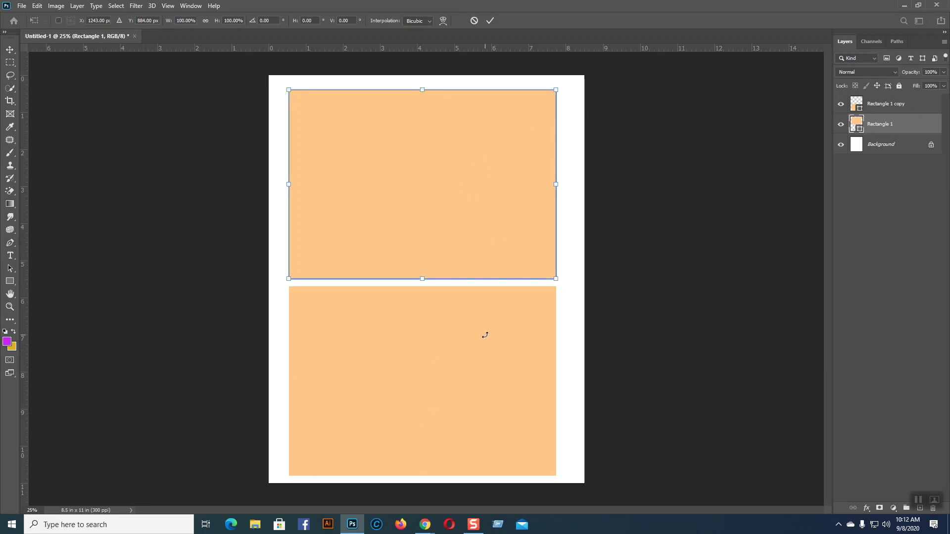
{"action": "key", "text": "Return"}
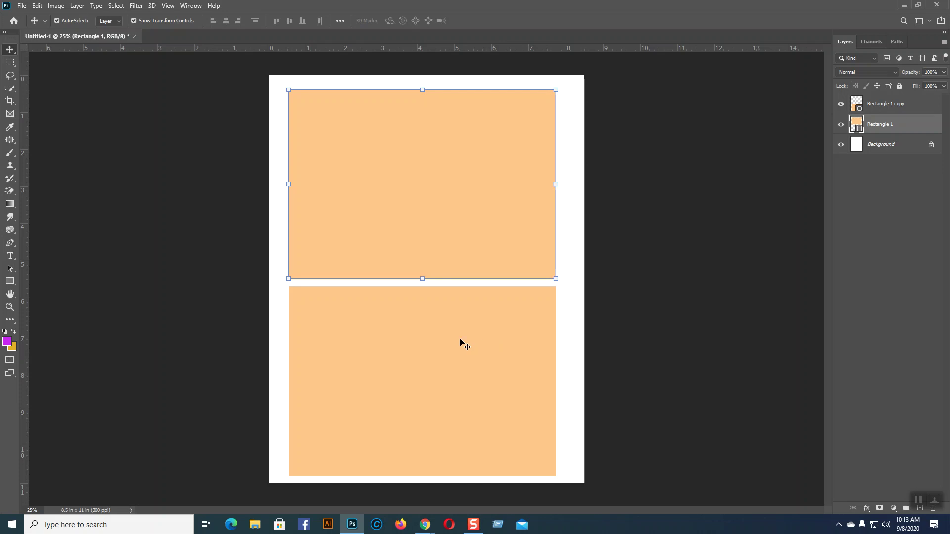
Step: Select both orange rectangles together and delete them
{"action": "left_click", "coordinate": [276, 148]}
{"action": "left_click_drag", "start_coordinate": [277, 145], "coordinate": [469, 399]}
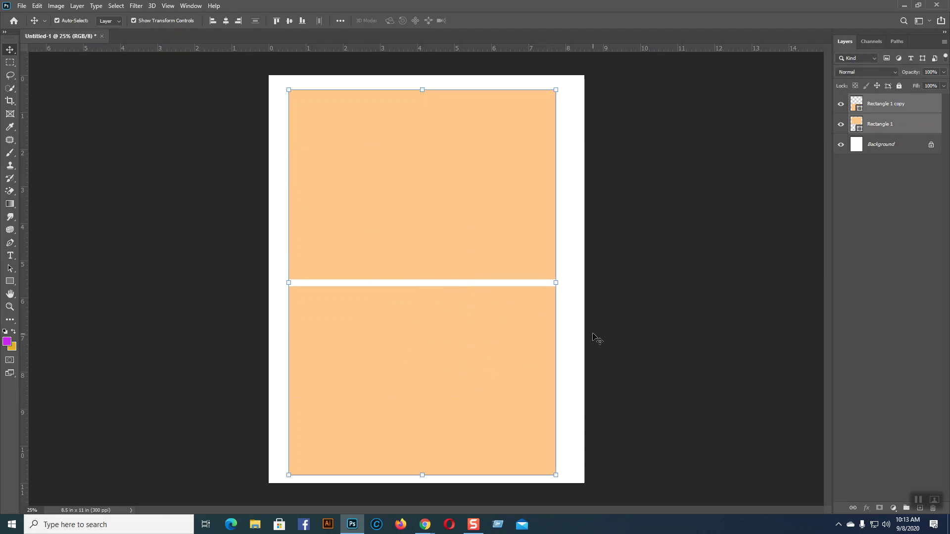
{"action": "key", "text": "Delete"}
Step: Open the bird photo 0122 from the Desktop folder
{"action": "left_click", "coordinate": [22, 6]}
{"action": "left_click", "coordinate": [42, 26]}
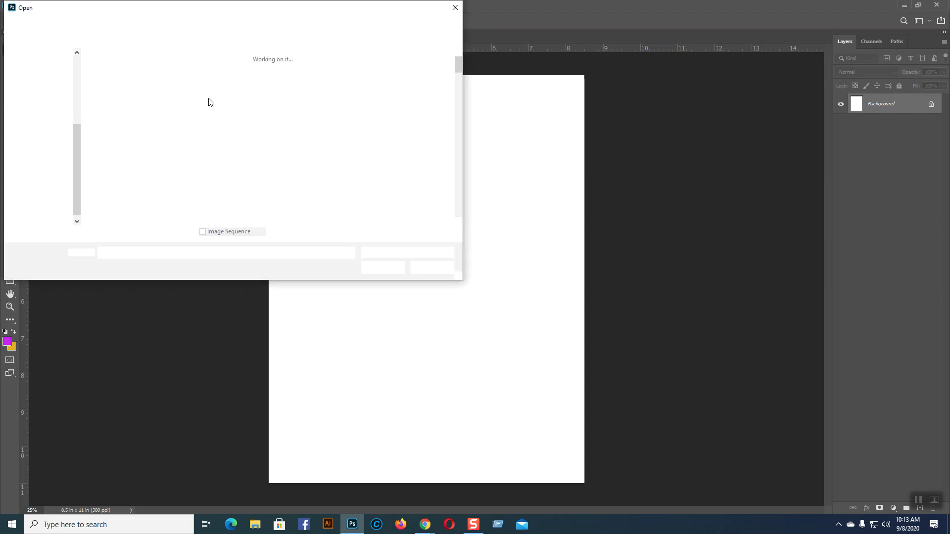
{"action": "scroll", "coordinate": [458, 68], "scroll_direction": "down", "scroll_amount": 3}
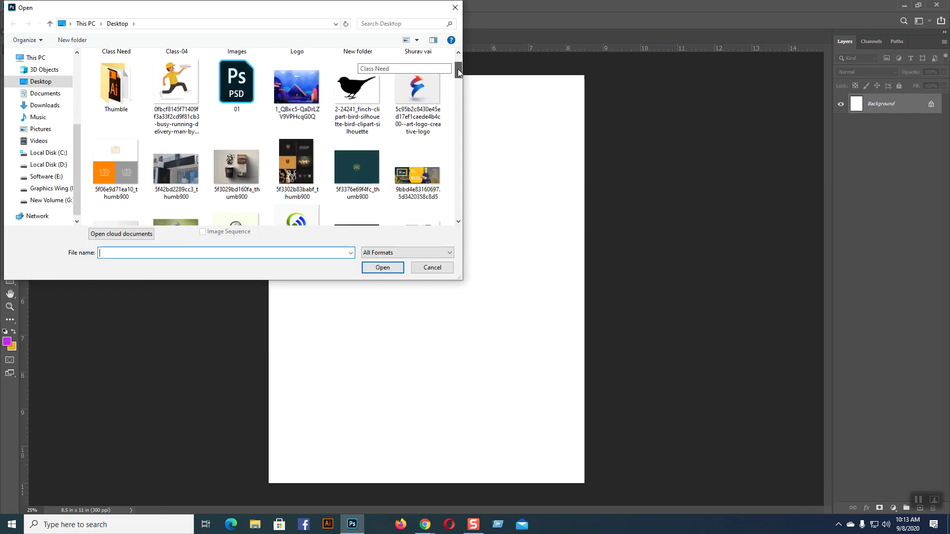
{"action": "left_click", "coordinate": [172, 169]}
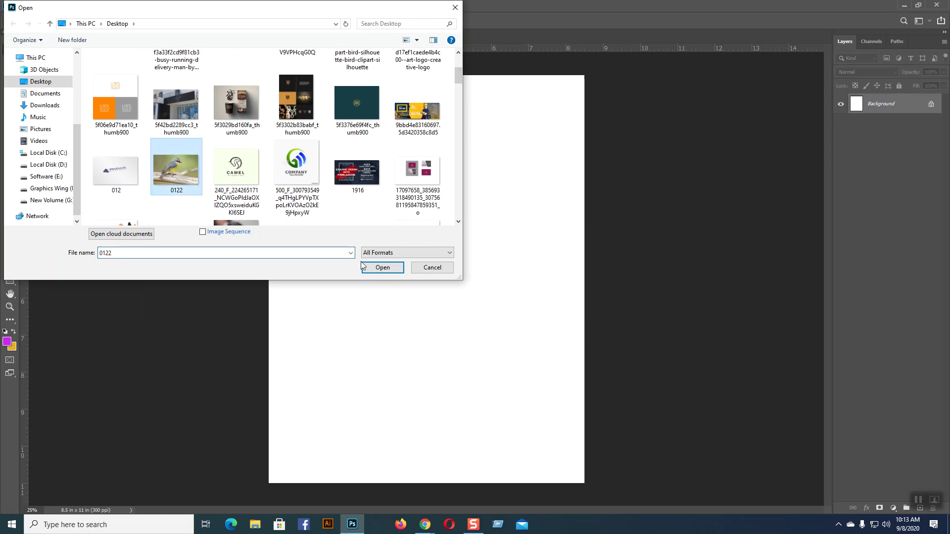
{"action": "left_click", "coordinate": [380, 267]}
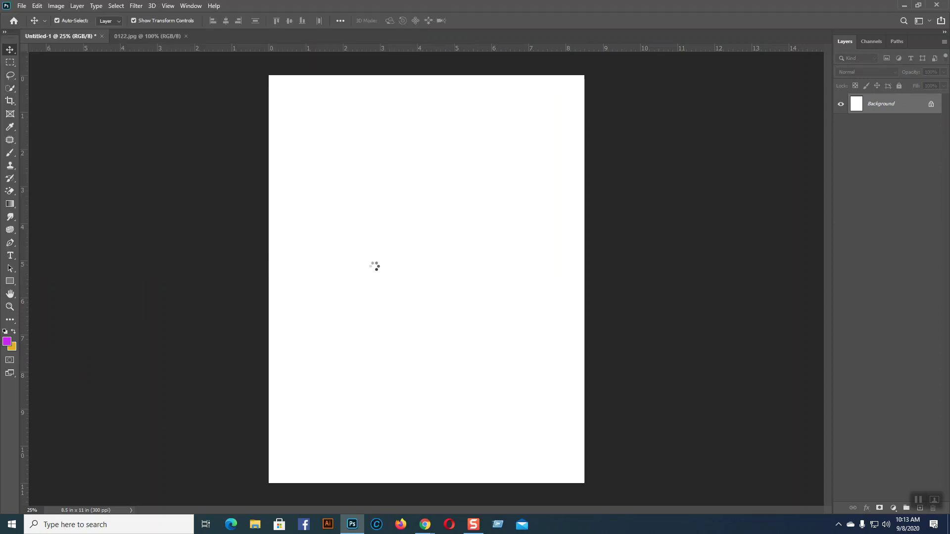
Step: Copy the entire bird photo, close its document, and paste it into Untitled-1 as a new layer
{"action": "key", "text": "ctrl"}
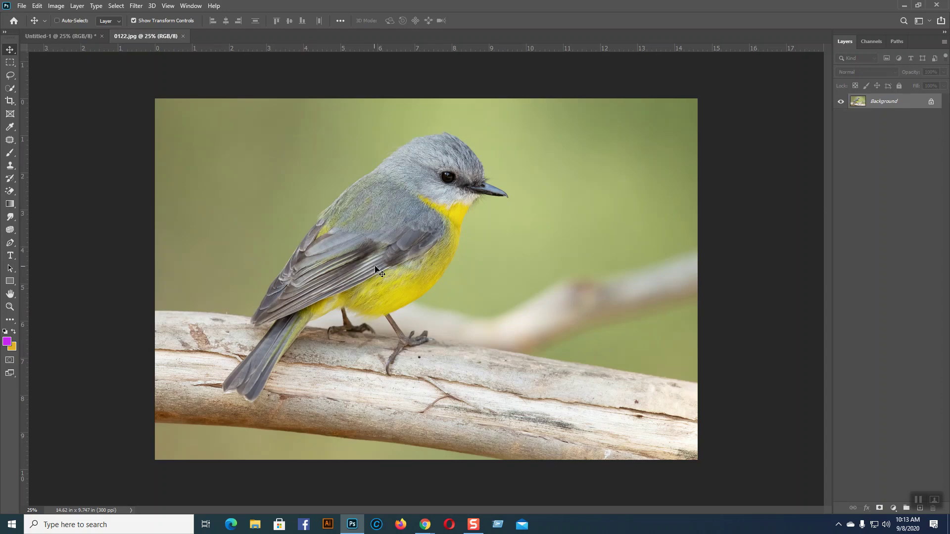
{"action": "key", "text": "ctrl+a"}
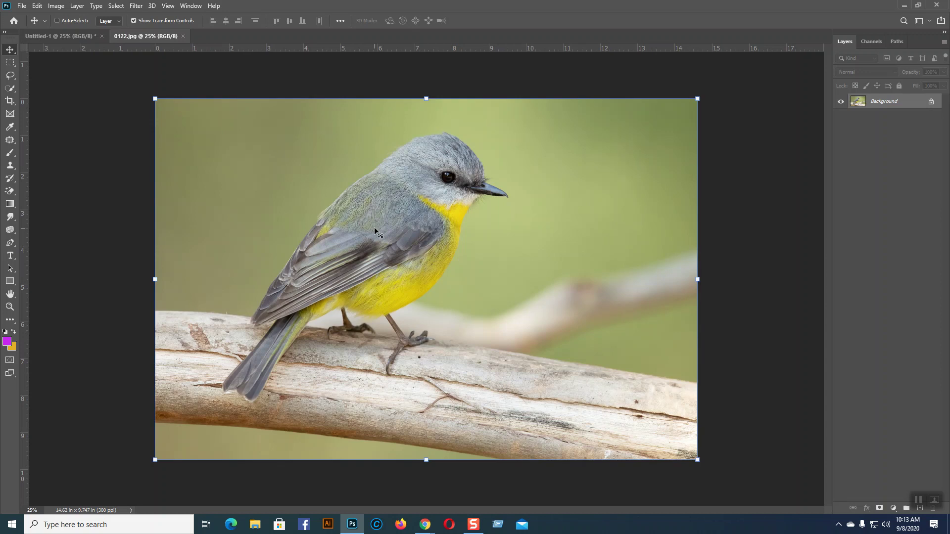
{"action": "left_click", "coordinate": [183, 36]}
{"action": "key", "text": "ctrl"}
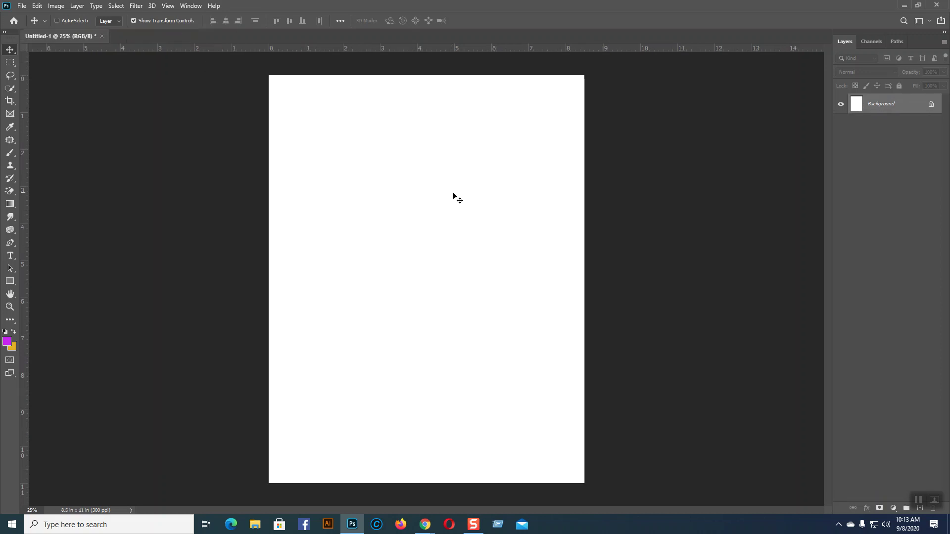
{"action": "key", "text": "ctrl+v"}
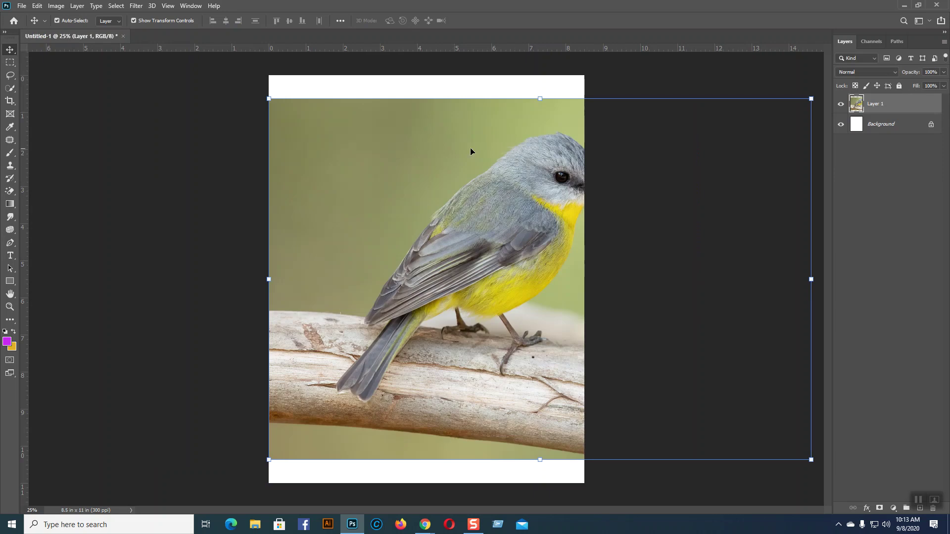
Step: Scale the pasted bird photo to about 48.5% and centre it horizontally in the page's upper half
{"action": "left_click_drag", "start_coordinate": [269, 99], "coordinate": [409, 192]}
{"action": "left_click_drag", "start_coordinate": [479, 228], "coordinate": [370, 132]}
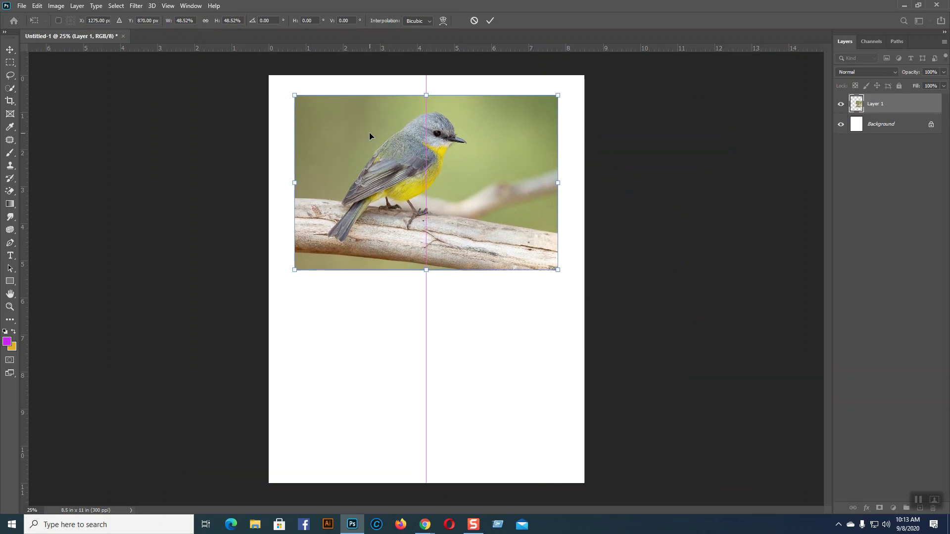
{"action": "key", "text": "Return"}
Step: Duplicate the bird photo layer and place the copy directly below the original on the page
{"action": "key", "text": "ctrl"}
{"action": "key", "text": "ctrl+j"}
{"action": "left_click_drag", "start_coordinate": [422, 199], "coordinate": [425, 384]}
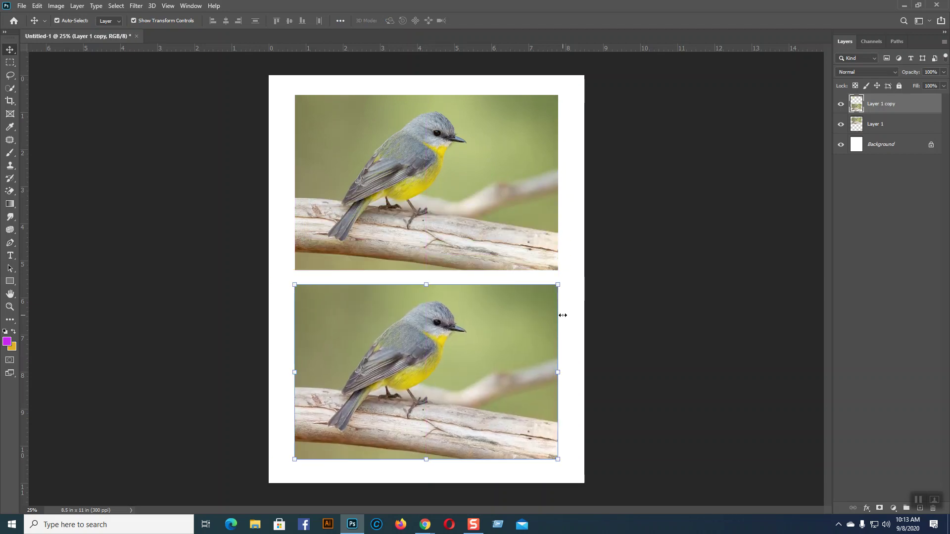
Step: Clear the layer selection, and select the lower and the upper bird photo in turn to compare their layers
{"action": "left_click", "coordinate": [579, 310]}
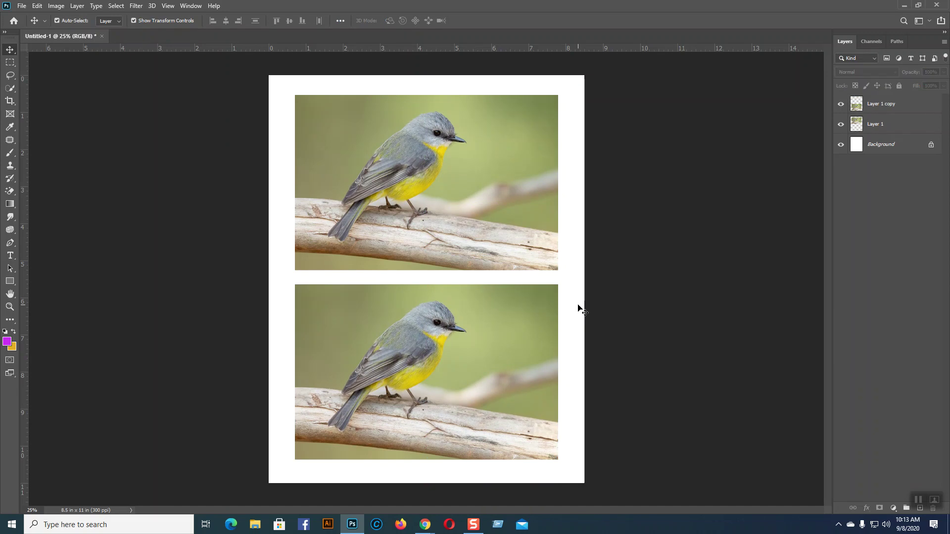
{"action": "left_click", "coordinate": [533, 305]}
{"action": "left_click", "coordinate": [509, 229]}
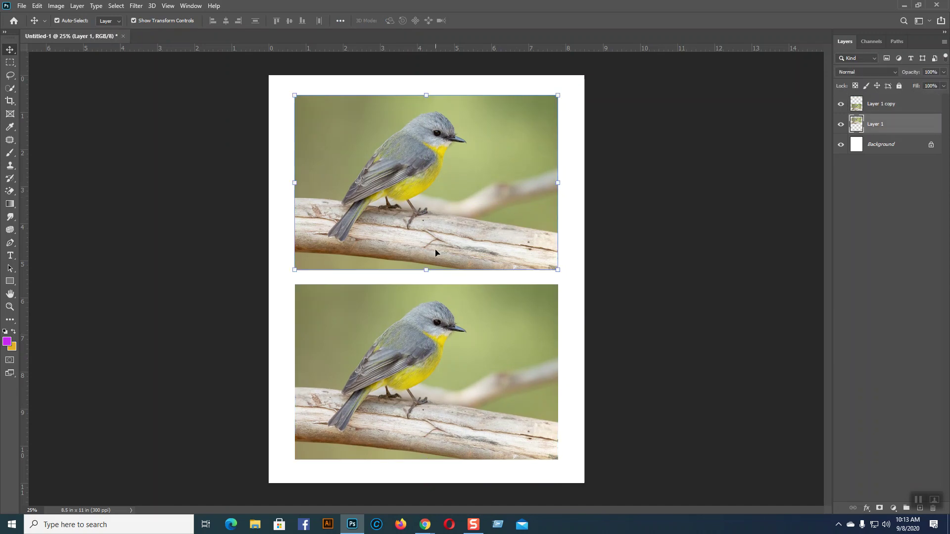
{"action": "key", "text": "ctrl+t"}
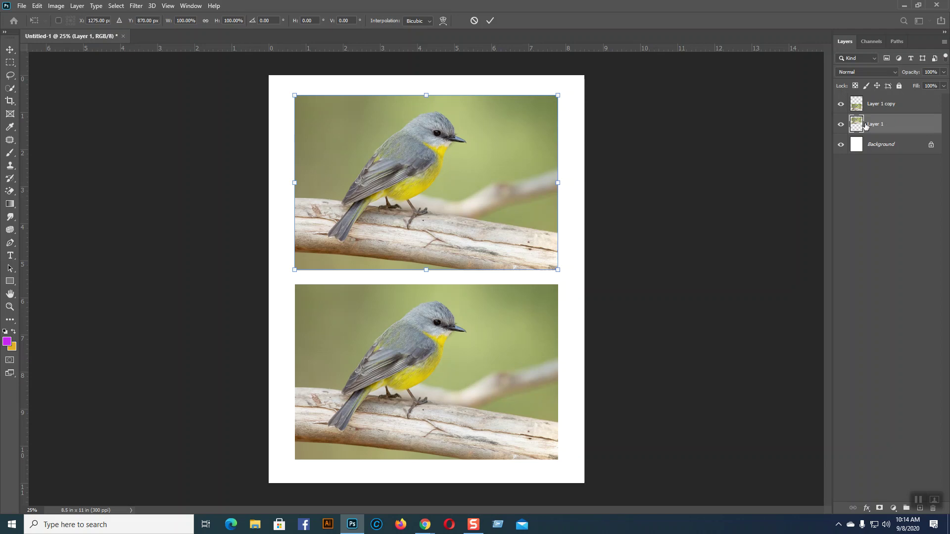
{"action": "key", "text": "Return"}
{"action": "left_click", "coordinate": [883, 194]}
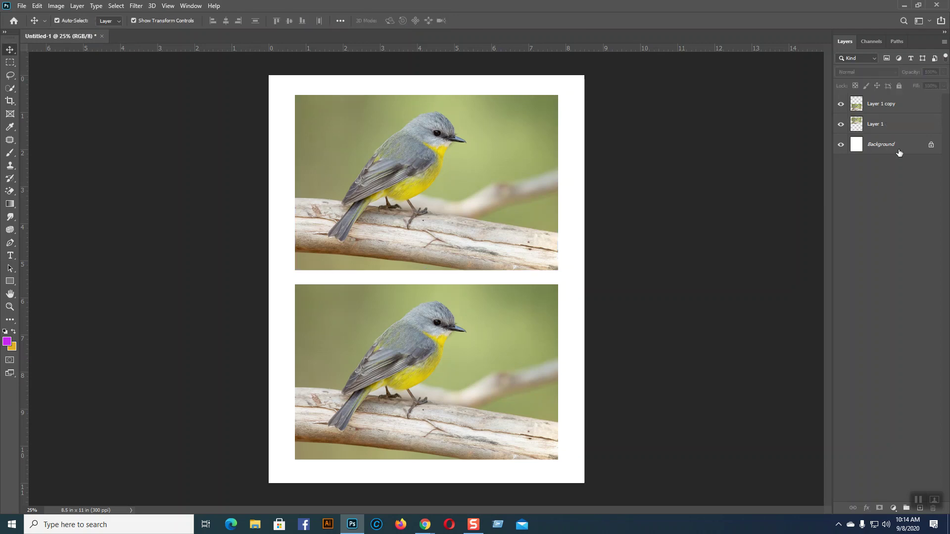
Step: Convert the upper bird photo's layer, Layer 1, to a smart object
{"action": "left_click", "coordinate": [891, 127]}
{"action": "right_click", "coordinate": [891, 126]}
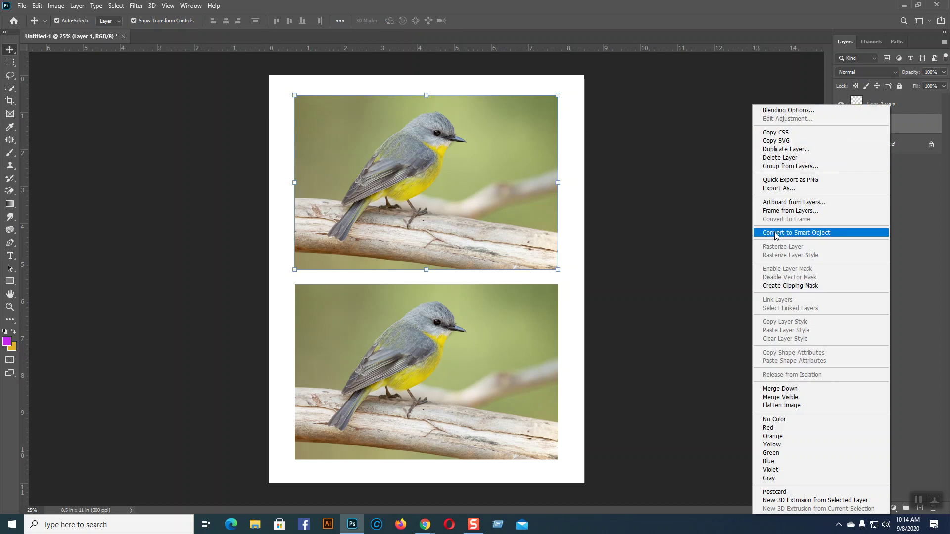
{"action": "left_click", "coordinate": [819, 236]}
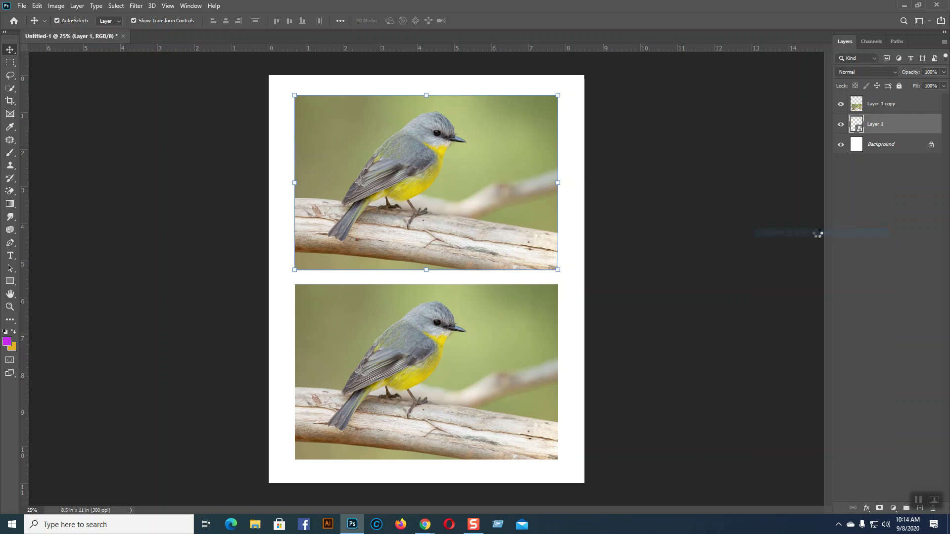
Step: Select Layer 1 copy and Layer 1 in turn to compare their thumbnails, and clear the layer selection
{"action": "left_click", "coordinate": [875, 105]}
{"action": "left_click", "coordinate": [874, 130]}
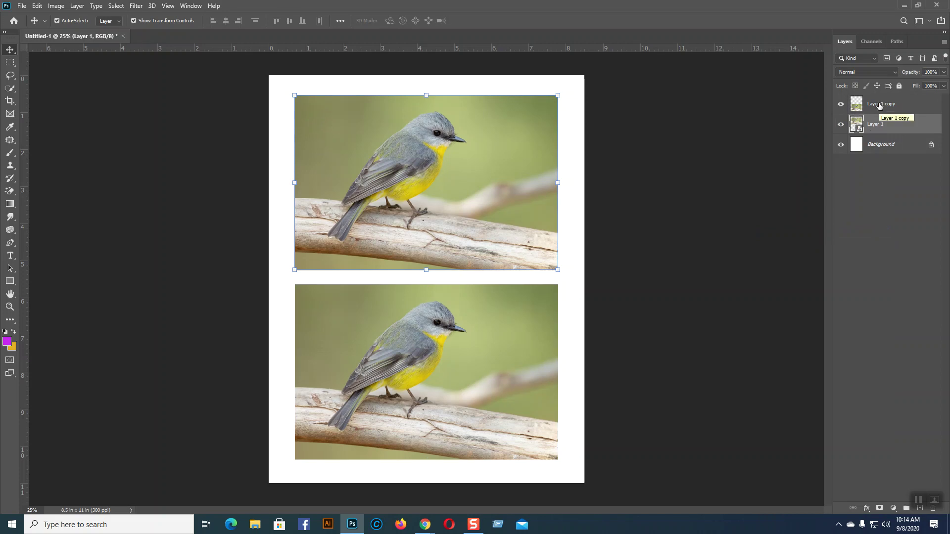
{"action": "left_click", "coordinate": [879, 106]}
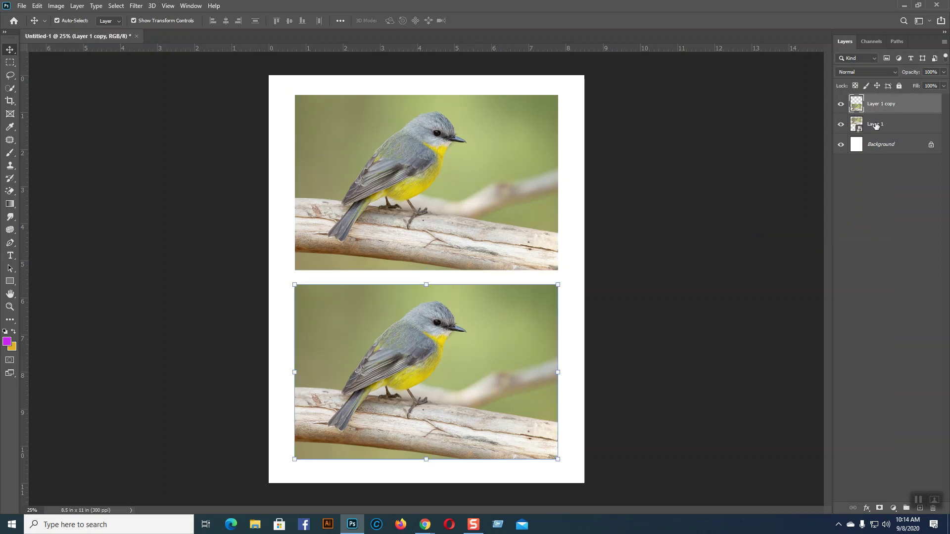
{"action": "left_click", "coordinate": [876, 123]}
{"action": "left_click", "coordinate": [883, 206]}
Step: Select both bird photos on the page and scale them down together about their centre to 8.60%
{"action": "left_click_drag", "start_coordinate": [283, 84], "coordinate": [568, 466]}
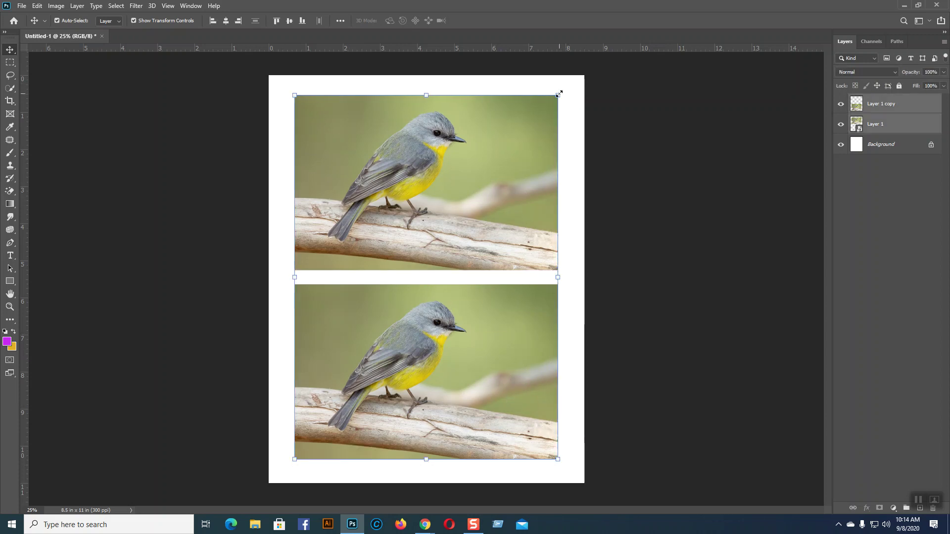
{"action": "left_click_drag", "start_coordinate": [558, 94], "coordinate": [439, 261]}
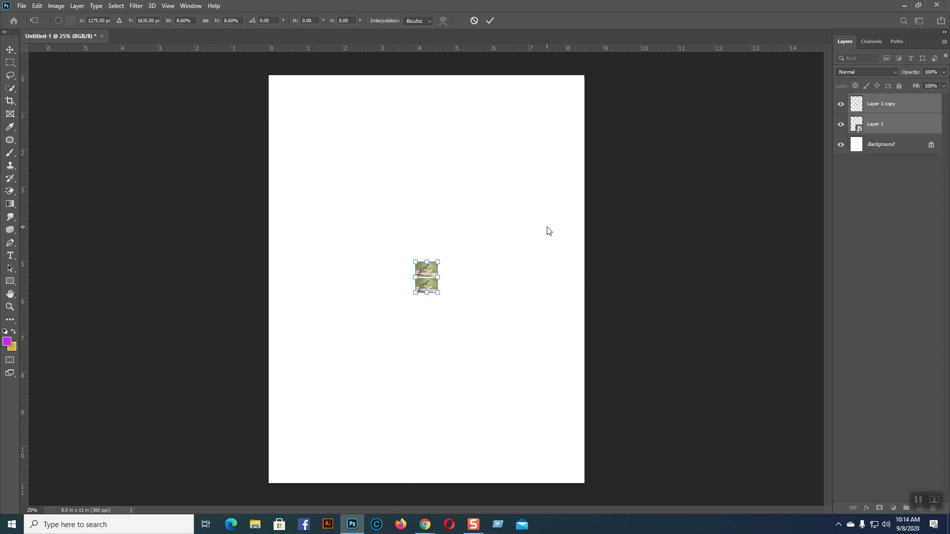
{"action": "key", "text": "Return"}
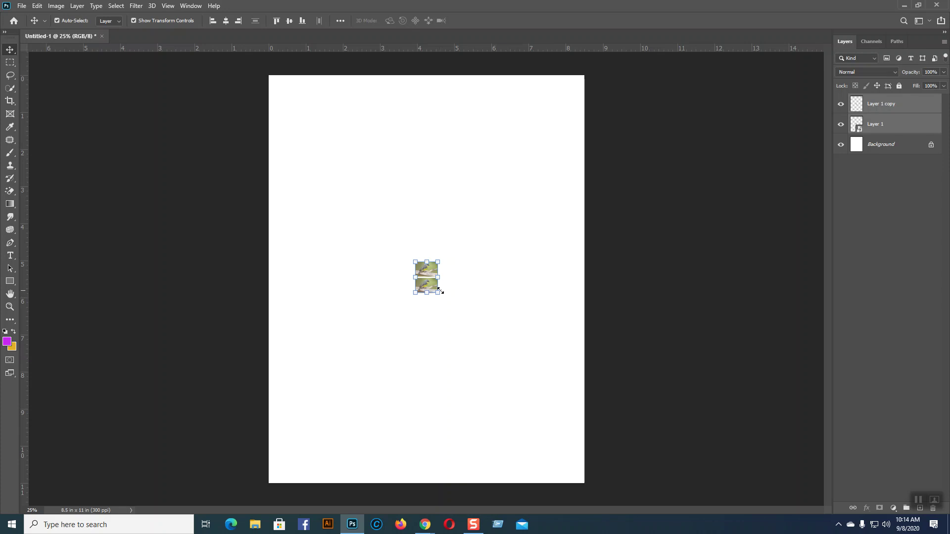
Step: Enlarge both bird photos together to about 7.3 inches wide, clear the selection and compare their sharpness up close
{"action": "left_click_drag", "start_coordinate": [437, 293], "coordinate": [594, 442]}
{"action": "key", "text": "Return"}
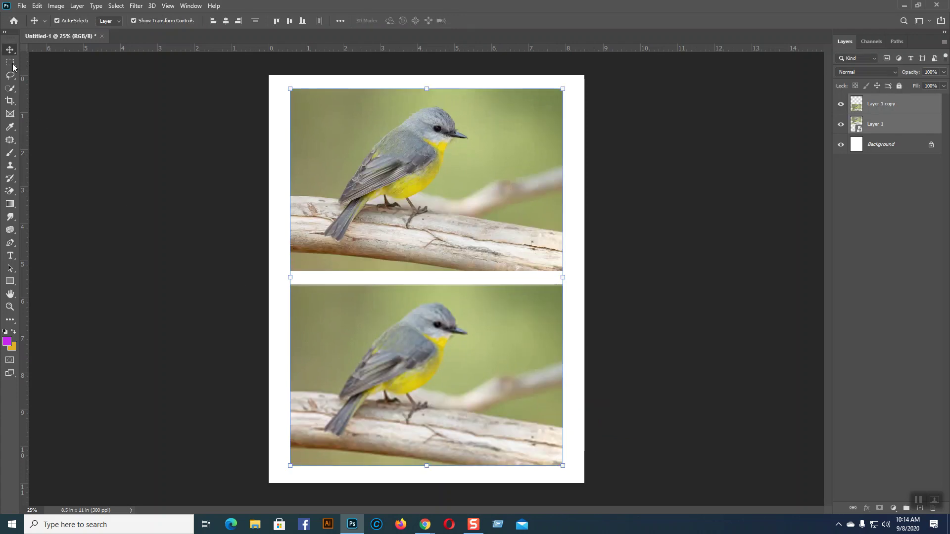
{"action": "left_click", "coordinate": [590, 323]}
{"action": "key", "text": "ctrl+plus"}
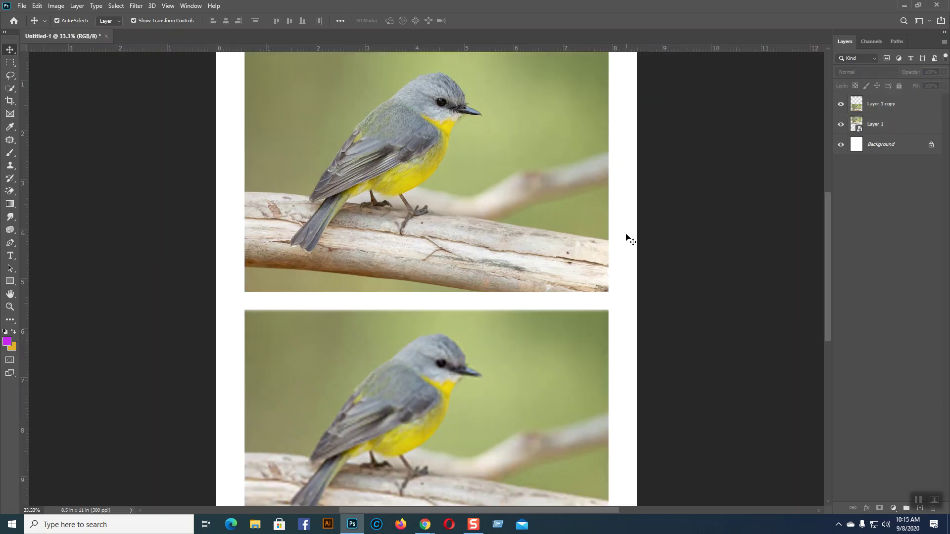
{"action": "key", "text": "ctrl+minus"}
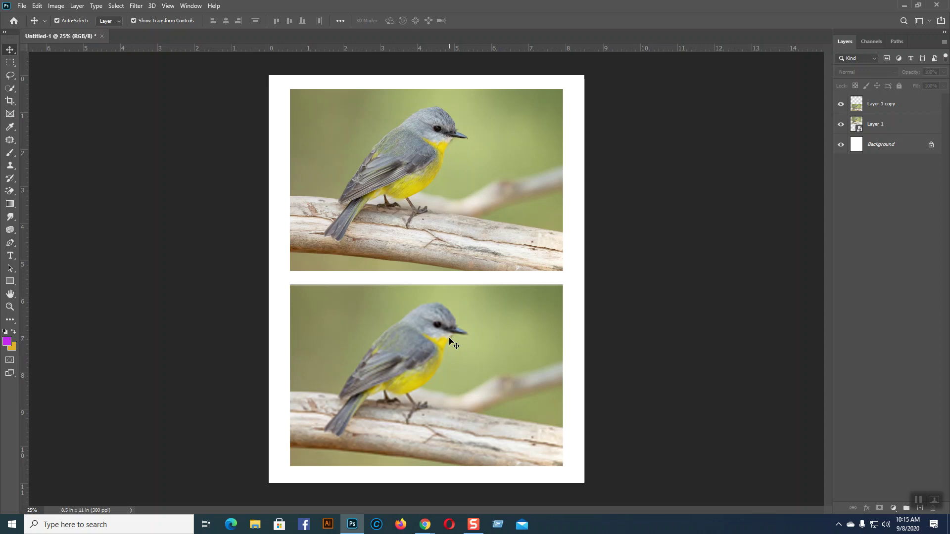
Step: Select the lower and upper bird photos alternately to compare the normal layer with the smart object layer
{"action": "left_click", "coordinate": [480, 333]}
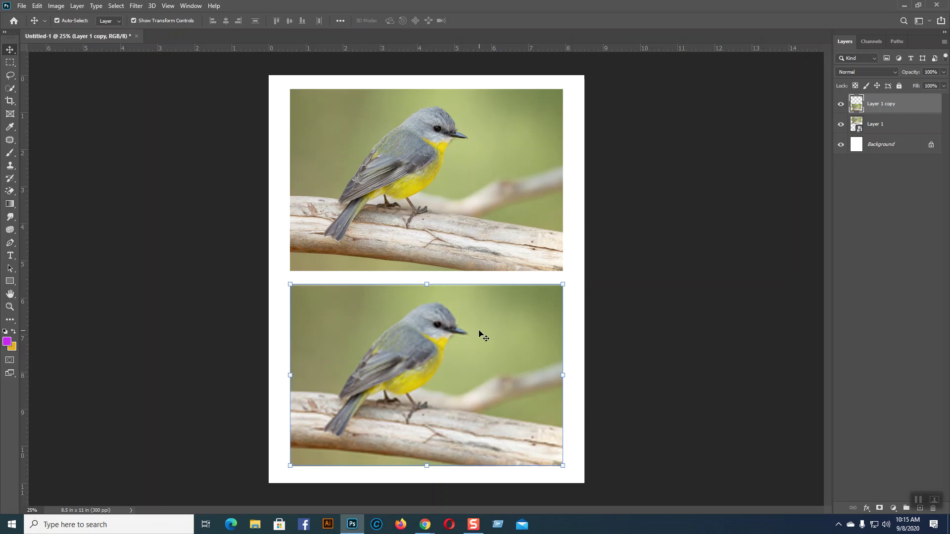
{"action": "left_click", "coordinate": [571, 195]}
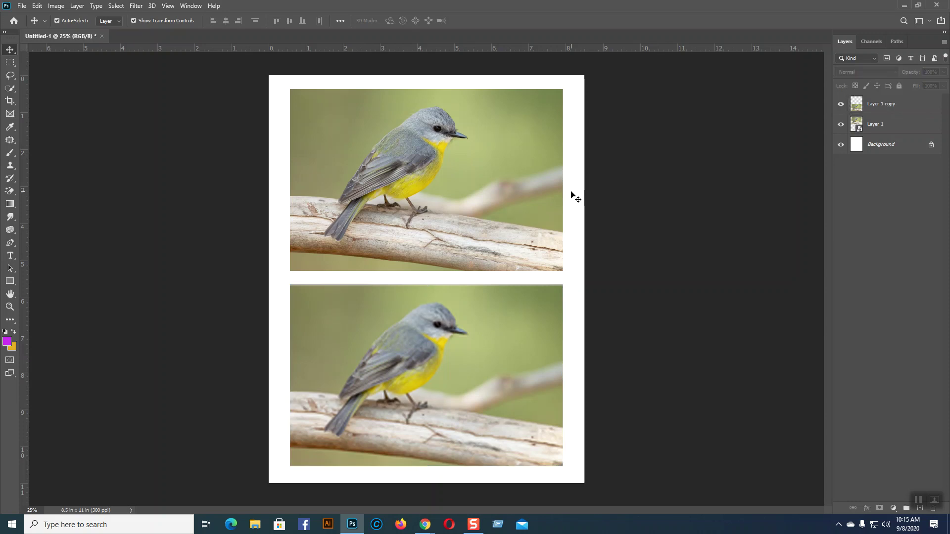
{"action": "left_click", "coordinate": [512, 178]}
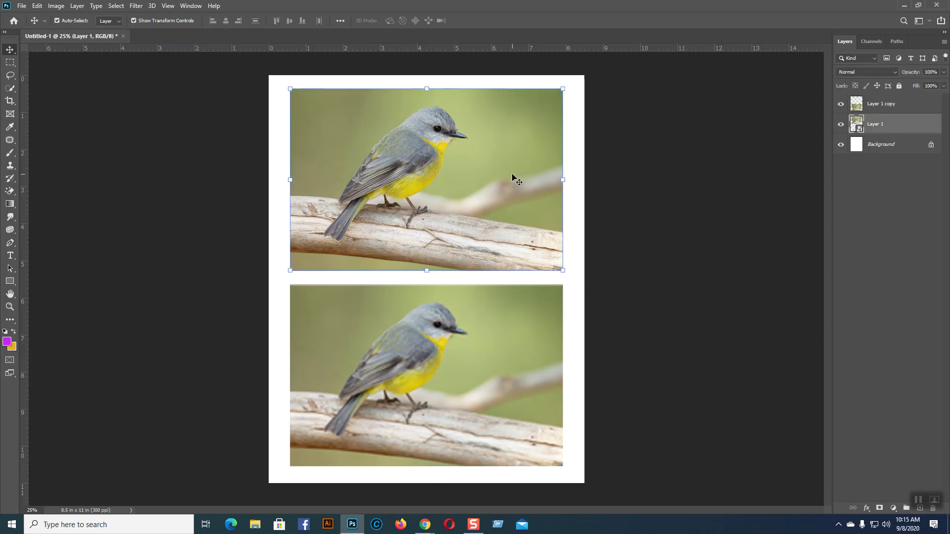
{"action": "left_click", "coordinate": [512, 309]}
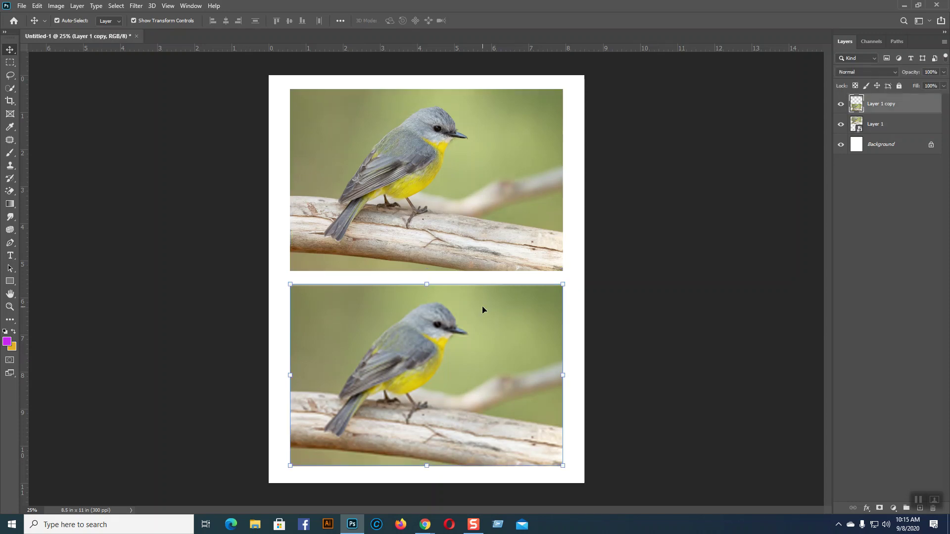
{"action": "left_click", "coordinate": [498, 197]}
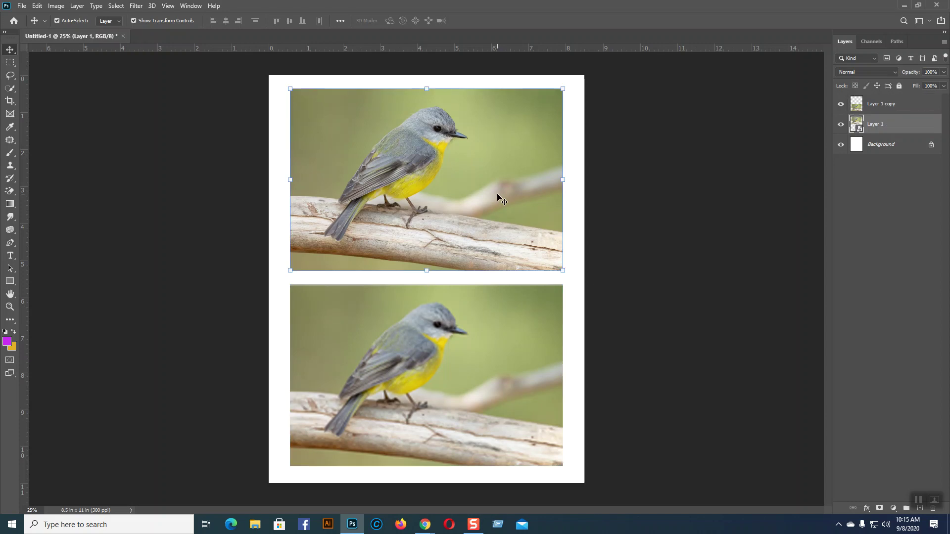
{"action": "left_click", "coordinate": [491, 310]}
{"action": "left_click", "coordinate": [510, 228]}
{"action": "left_click", "coordinate": [516, 317]}
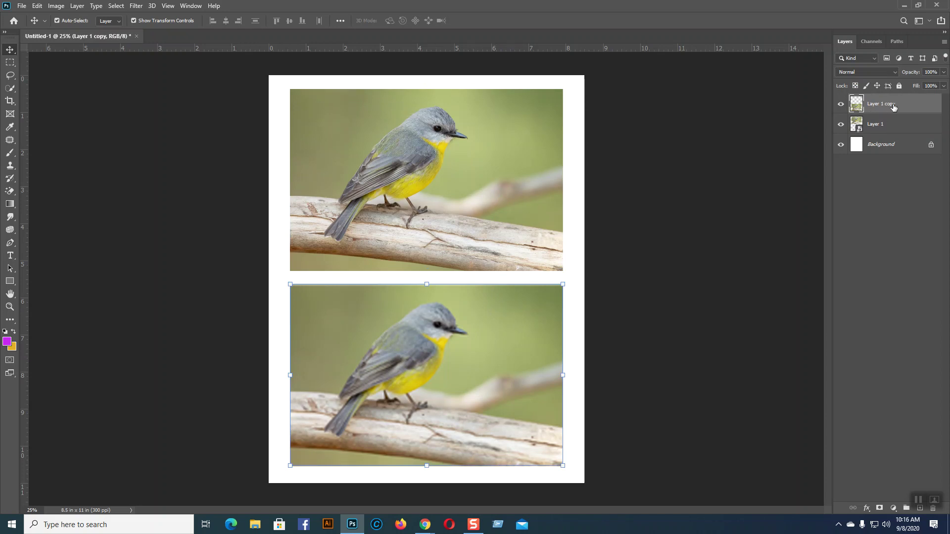
{"action": "left_click", "coordinate": [535, 195]}
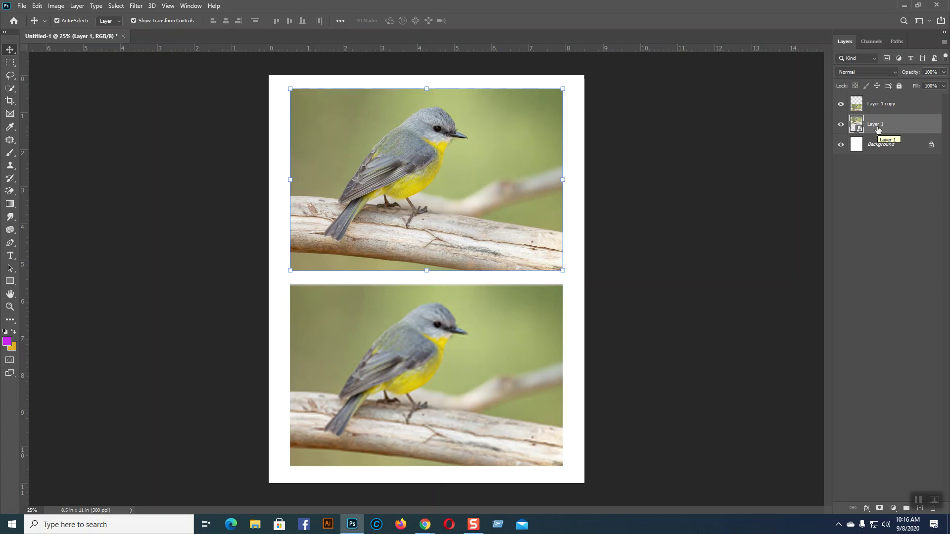
{"action": "left_click", "coordinate": [536, 335]}
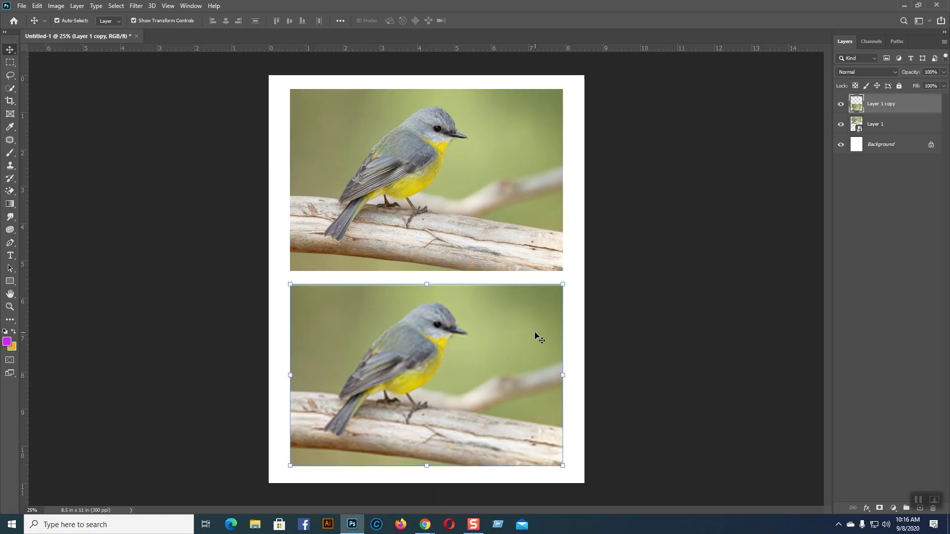
{"action": "left_click", "coordinate": [494, 198]}
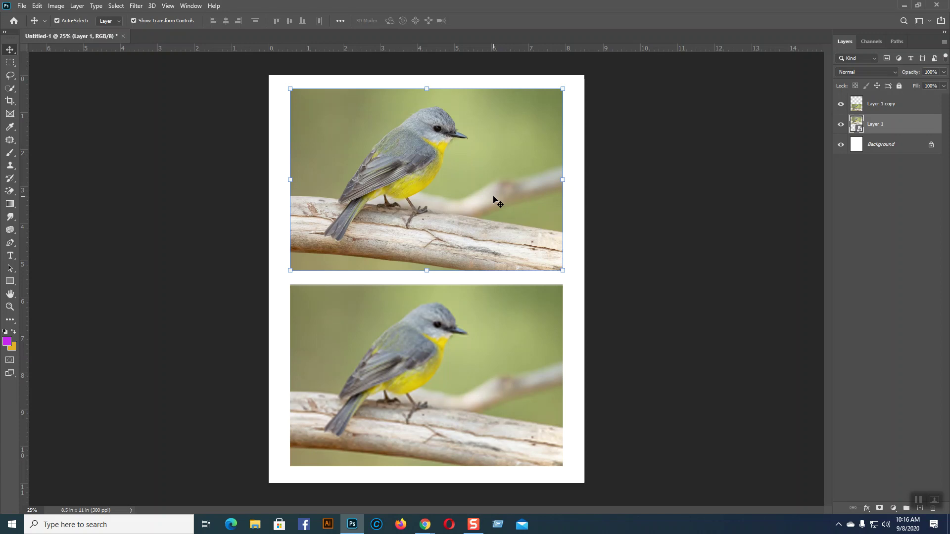
{"action": "left_click", "coordinate": [447, 416]}
{"action": "left_click", "coordinate": [484, 266]}
{"action": "left_click", "coordinate": [581, 224]}
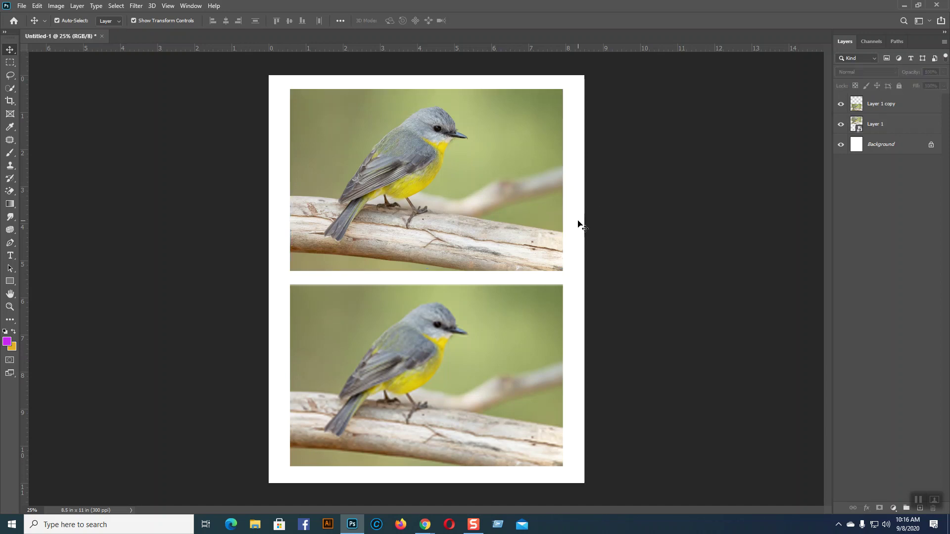
{"action": "left_click", "coordinate": [432, 379]}
{"action": "left_click", "coordinate": [468, 218]}
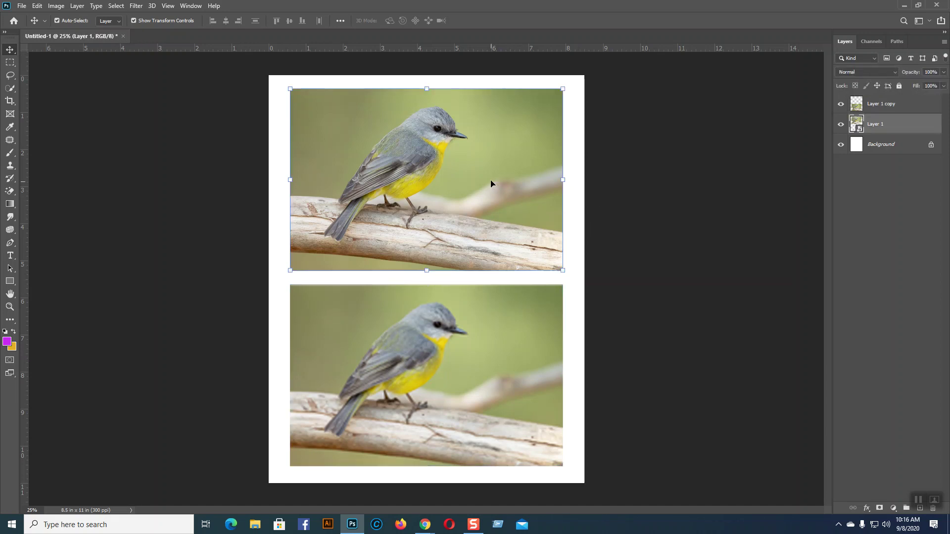
{"action": "left_click", "coordinate": [472, 390]}
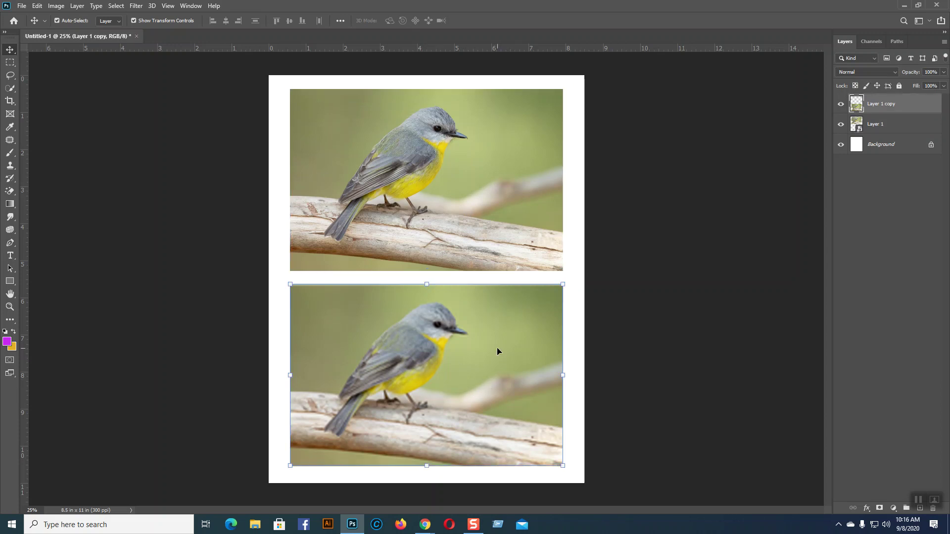
{"action": "left_click", "coordinate": [572, 272]}
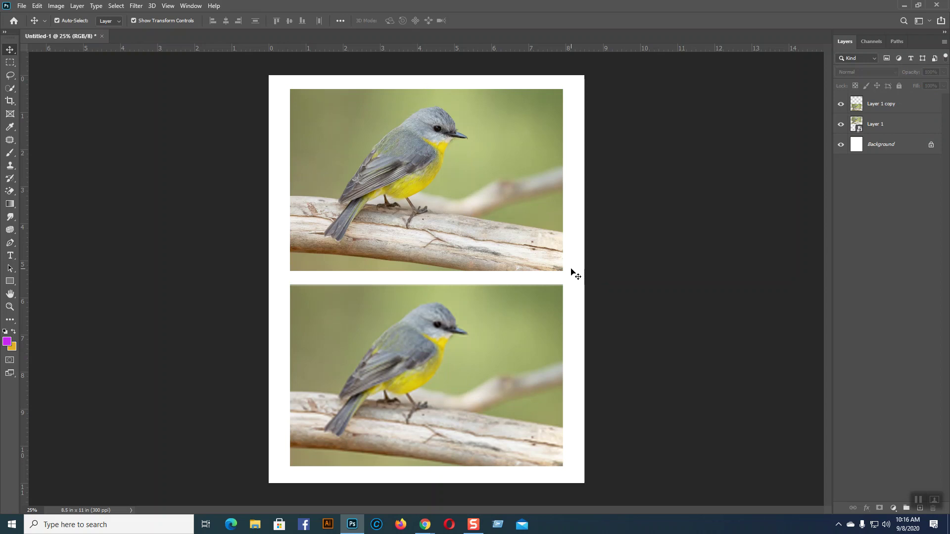
{"action": "left_click", "coordinate": [486, 189]}
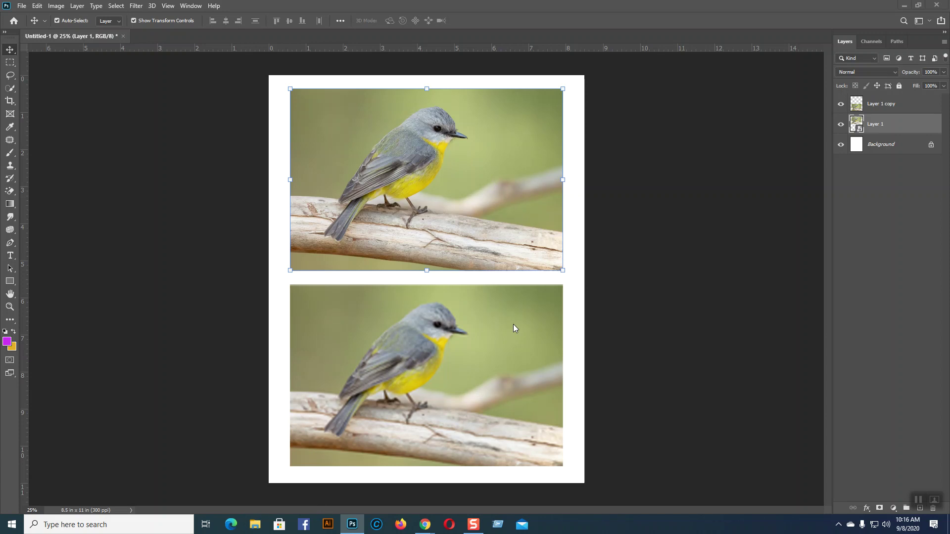
Step: Switch to File Explorer, look inside the Images folder on the Desktop, and return to the Desktop
{"action": "key", "text": "super+e"}
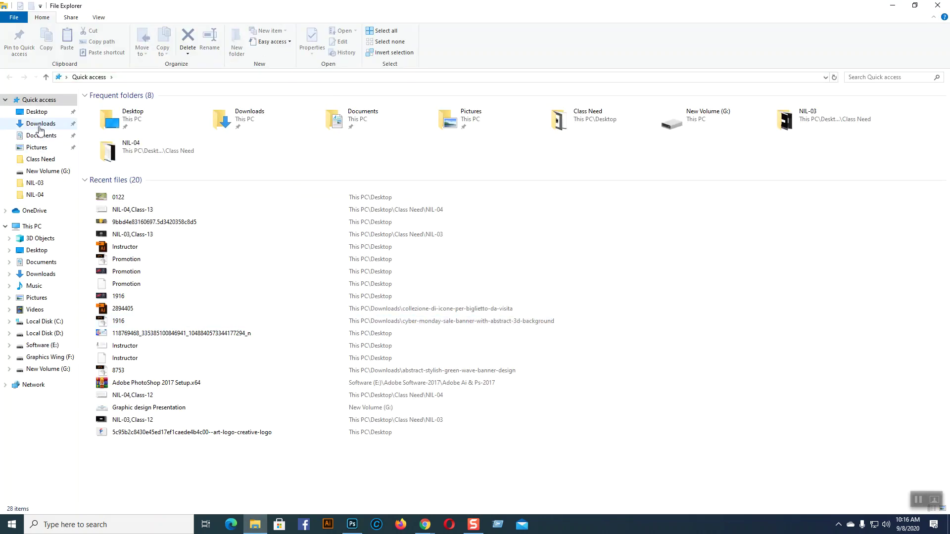
{"action": "left_click", "coordinate": [37, 112]}
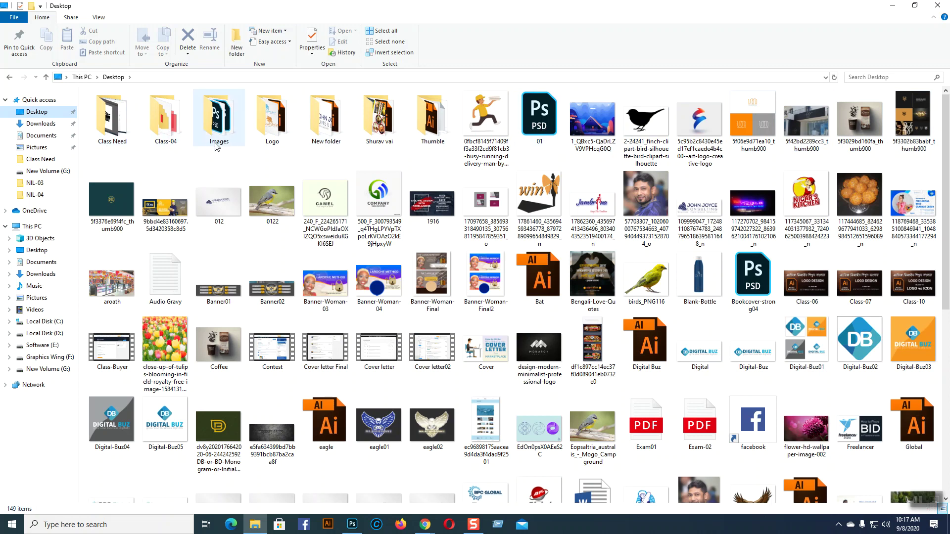
{"action": "mouse_move", "coordinate": [214, 117]}
{"action": "double_click", "coordinate": [213, 132]}
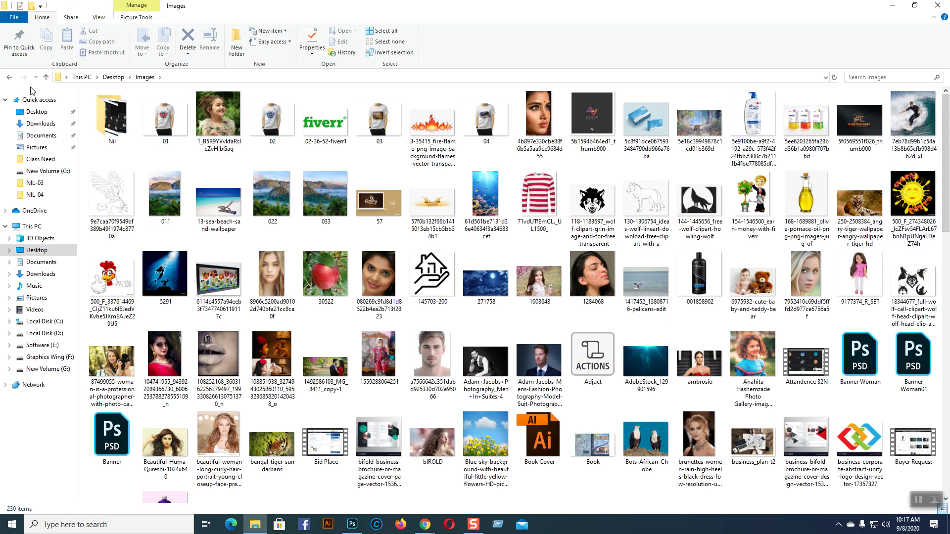
{"action": "left_click", "coordinate": [45, 77]}
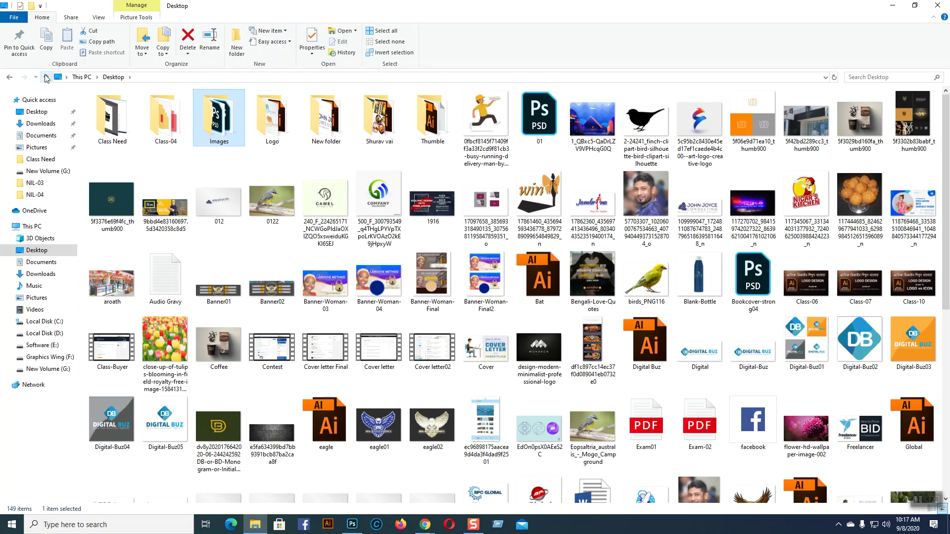
Step: Rename the Images folder on the Desktop as Photo, check its contents, and return to the Desktop
{"action": "right_click", "coordinate": [220, 145]}
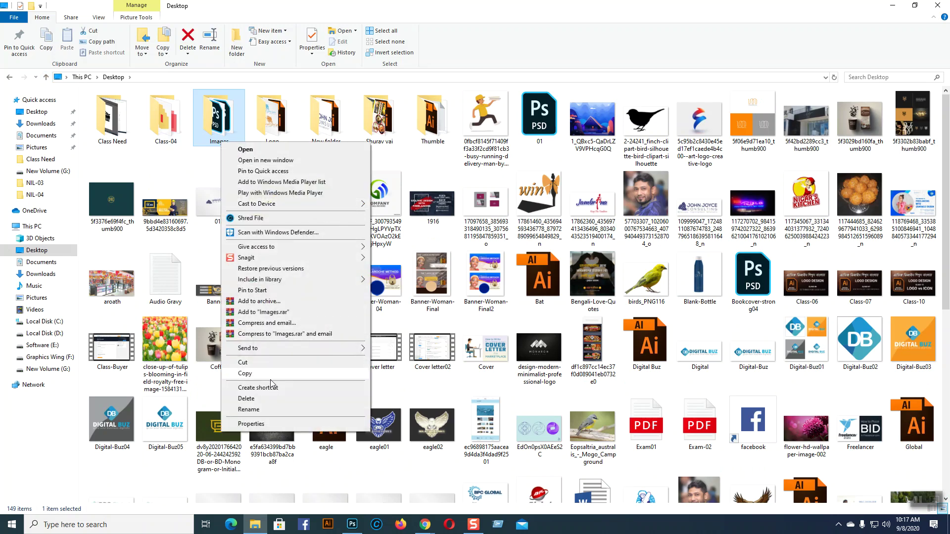
{"action": "left_click", "coordinate": [270, 410]}
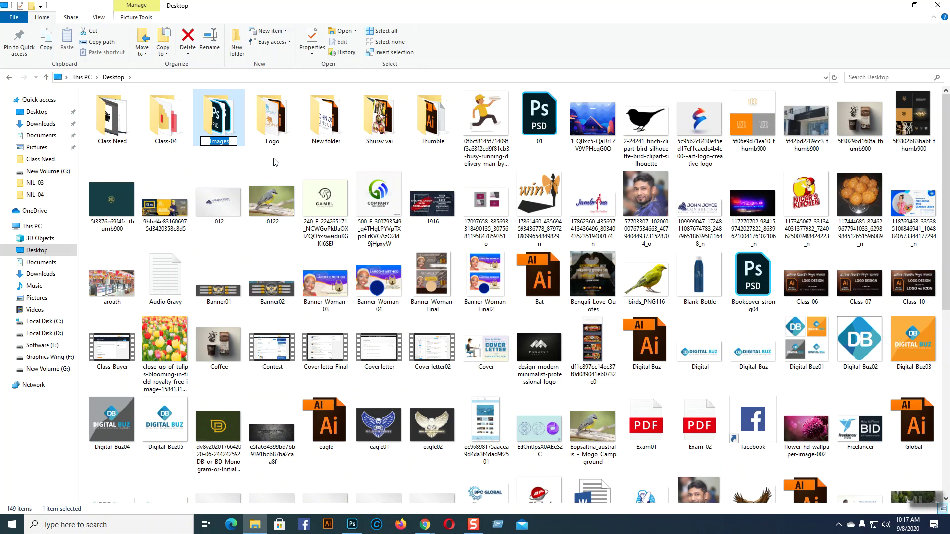
{"action": "type", "text": "Photo"}
{"action": "left_click", "coordinate": [213, 162]}
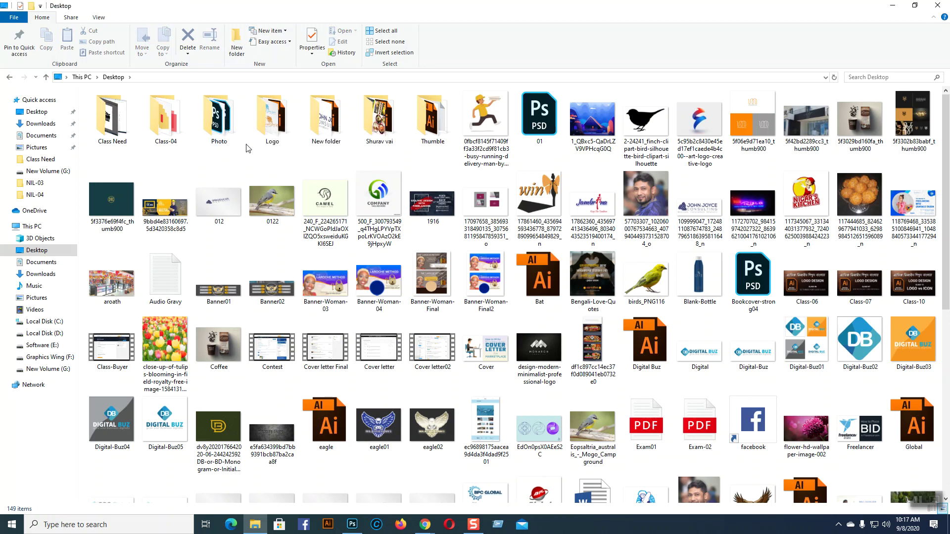
{"action": "double_click", "coordinate": [214, 142]}
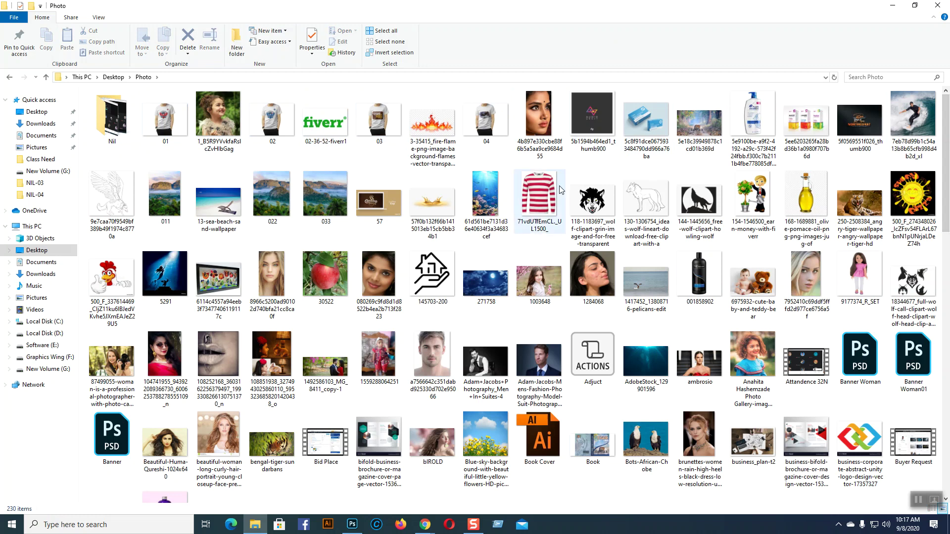
{"action": "left_click", "coordinate": [46, 77]}
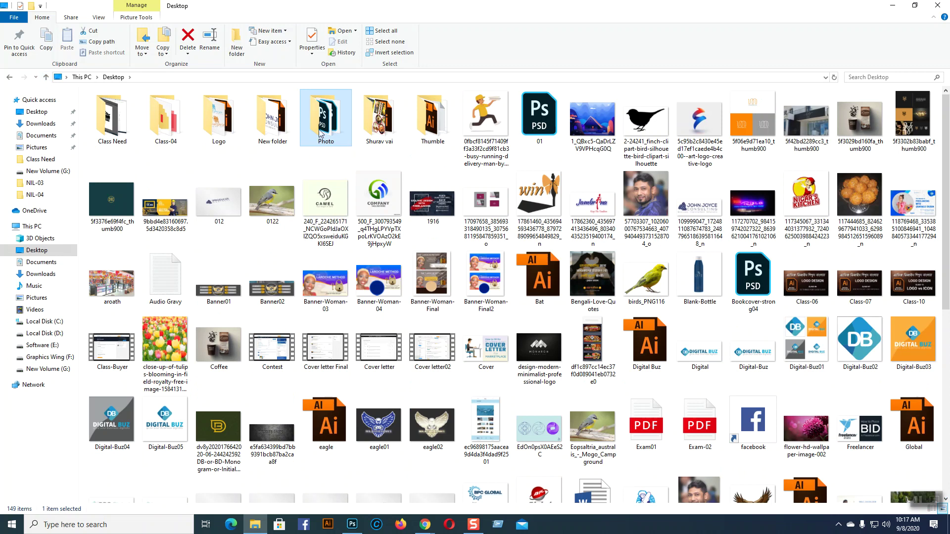
Step: Rename the Photo folder on the Desktop back to Images
{"action": "right_click", "coordinate": [323, 140]}
{"action": "left_click", "coordinate": [367, 410]}
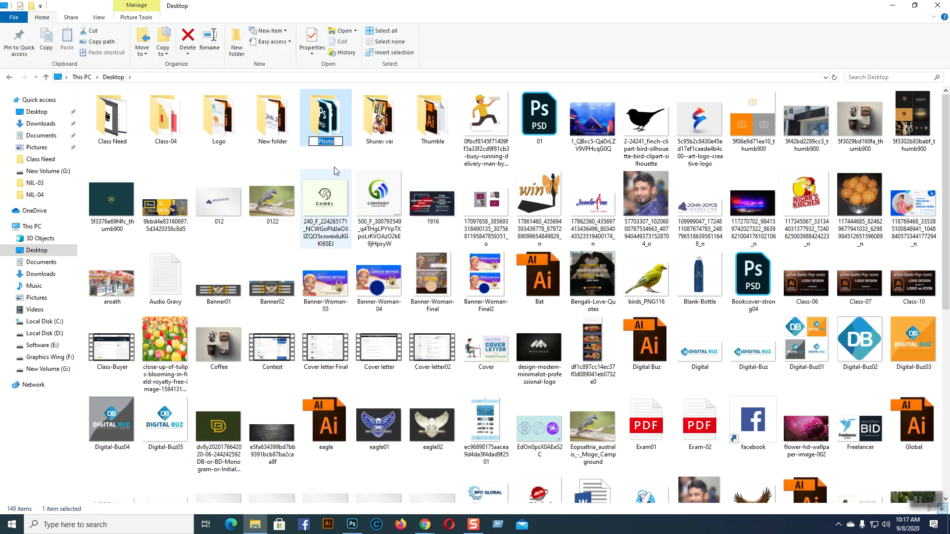
{"action": "type", "text": "Images"}
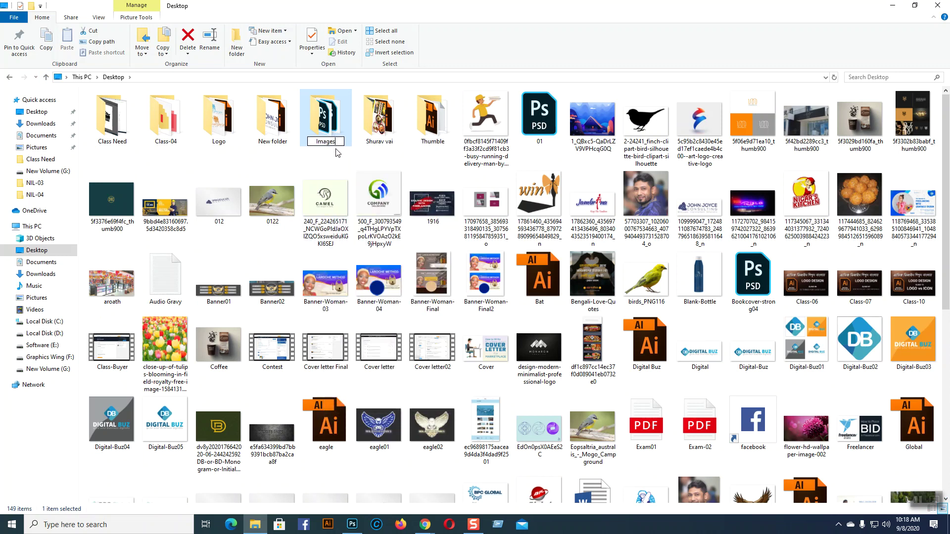
{"action": "key", "text": "Return"}
{"action": "left_click", "coordinate": [336, 162]}
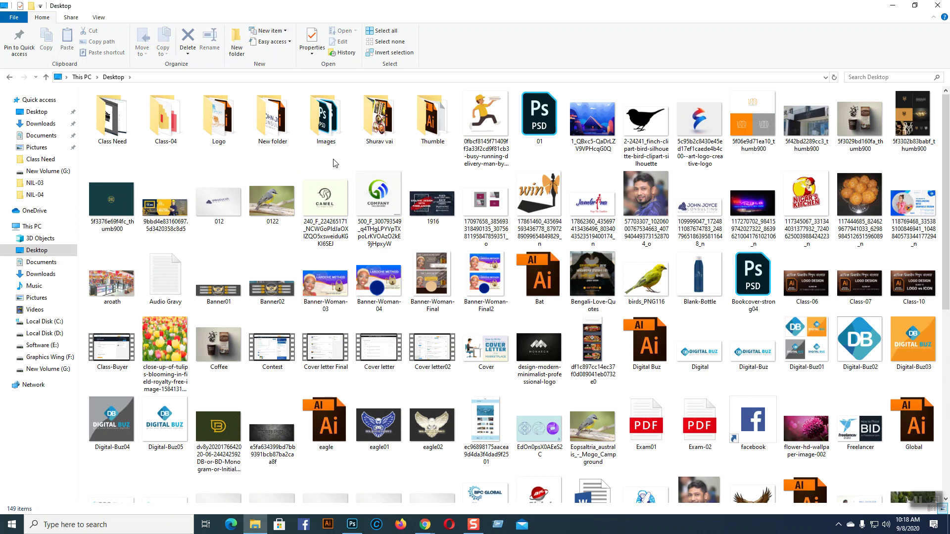
{"action": "mouse_move", "coordinate": [317, 114]}
Step: Switch to Photoshop and bring up Free Transform on the upper bird photo without altering it
{"action": "left_click", "coordinate": [350, 530]}
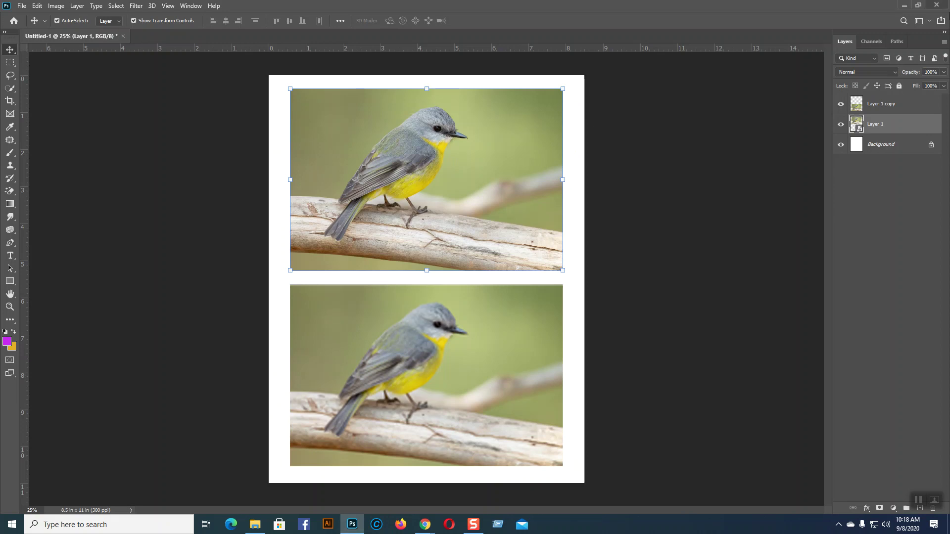
{"action": "key", "text": "ctrl+t"}
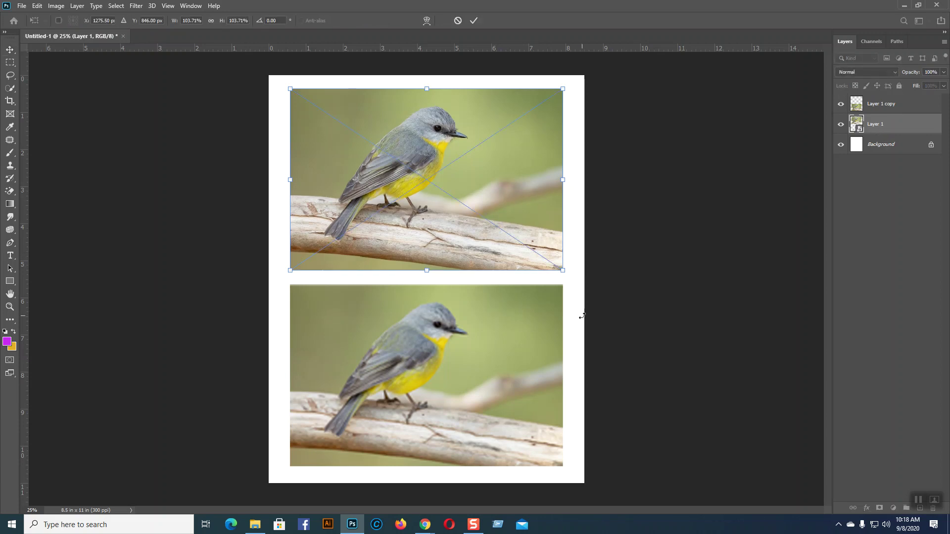
{"action": "key", "text": "Return"}
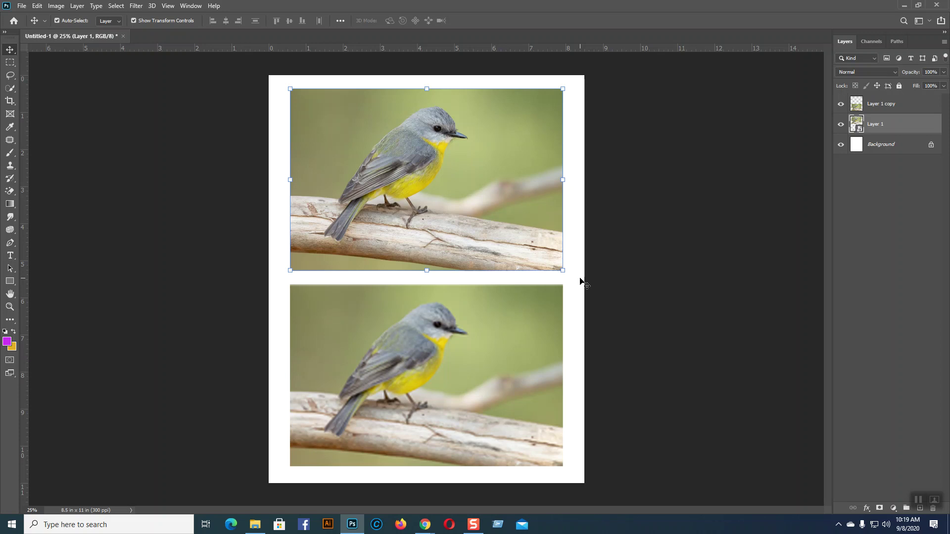
Step: Select the upper bird photo to show its layer, and select the Layer 1 copy layer for comparison
{"action": "left_click", "coordinate": [584, 319]}
{"action": "left_click", "coordinate": [545, 229]}
{"action": "left_click", "coordinate": [580, 297]}
{"action": "left_click", "coordinate": [512, 210]}
{"action": "left_click", "coordinate": [871, 108]}
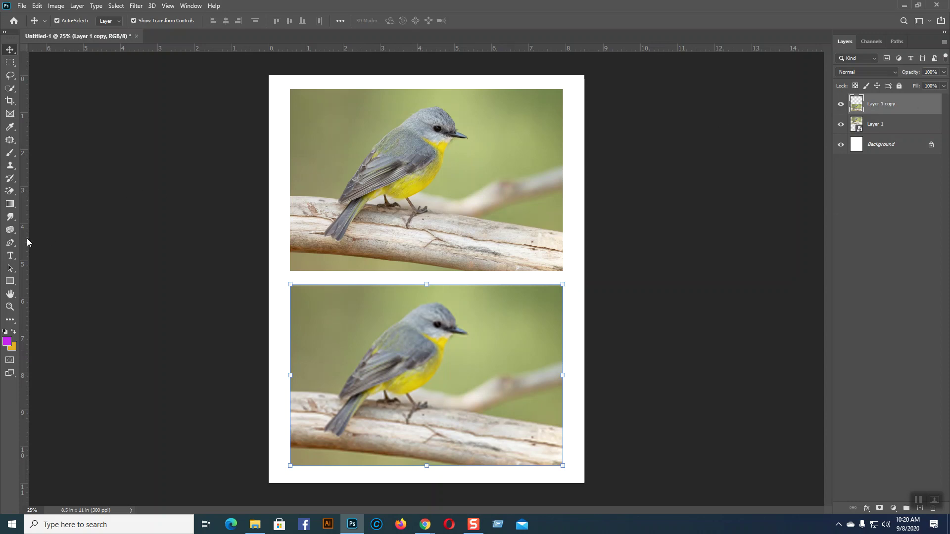
Step: Draw a gradient rectangle about 817 × 1008 px over the lower bird photo and delete it again
{"action": "left_click", "coordinate": [10, 281]}
{"action": "left_click_drag", "start_coordinate": [436, 313], "coordinate": [538, 438]}
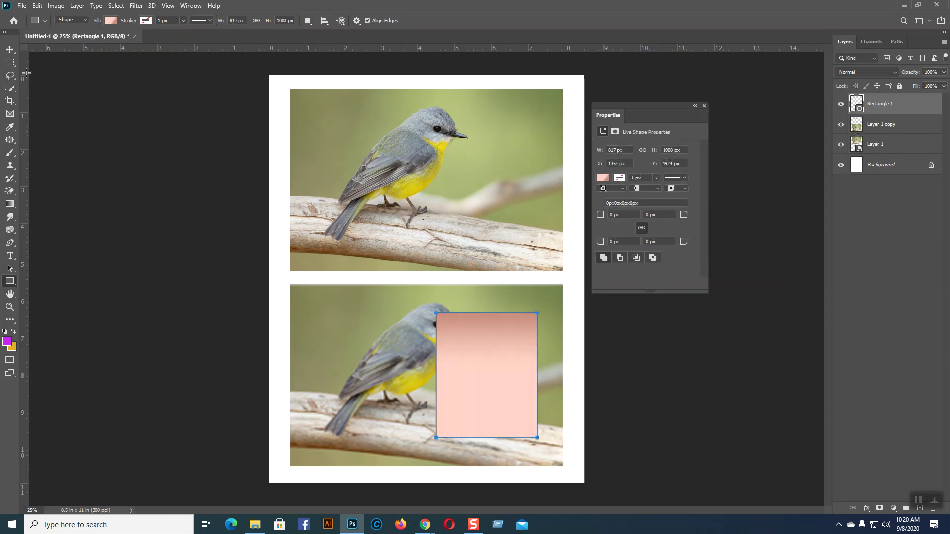
{"action": "left_click", "coordinate": [10, 50]}
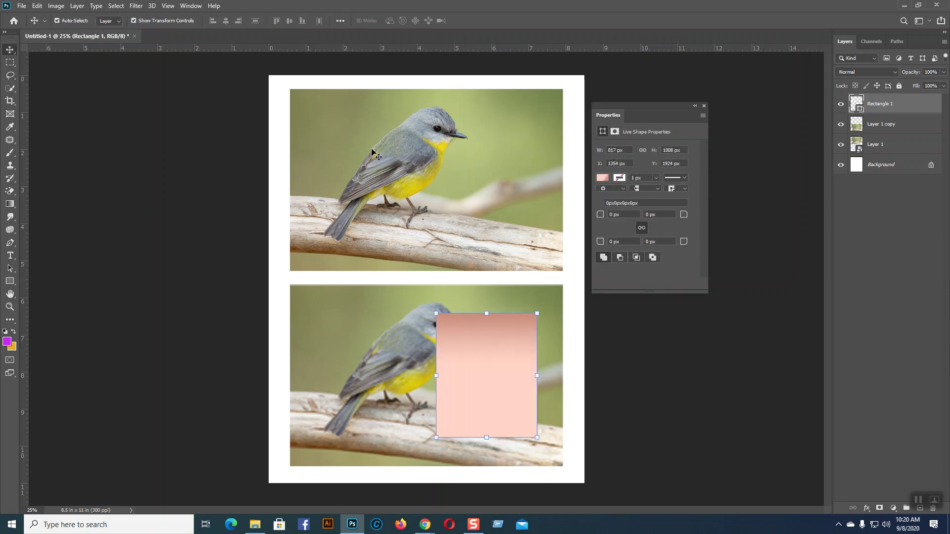
{"action": "left_click", "coordinate": [703, 106]}
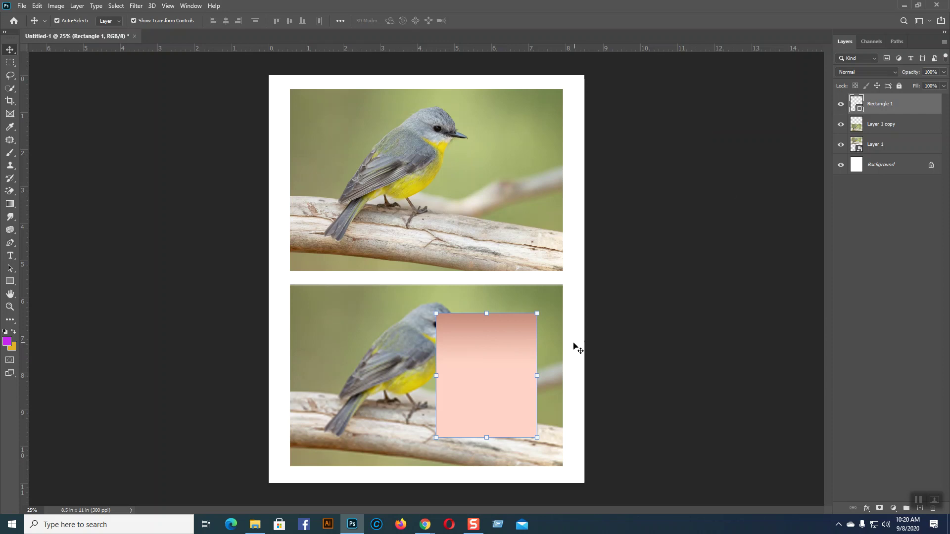
{"action": "key", "text": "Delete"}
Step: Open the upper bird photo's smart object contents for a look and close them again
{"action": "left_click", "coordinate": [489, 208]}
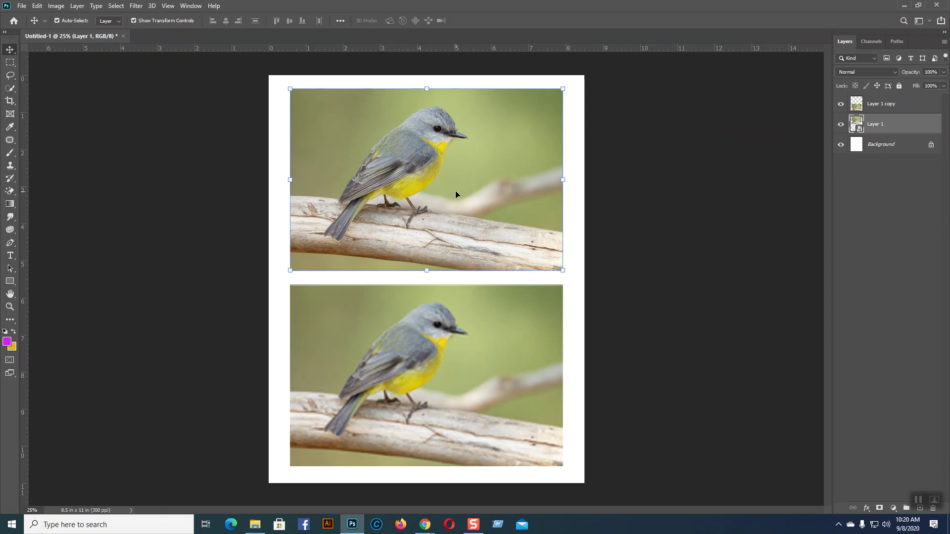
{"action": "double_click", "coordinate": [860, 130]}
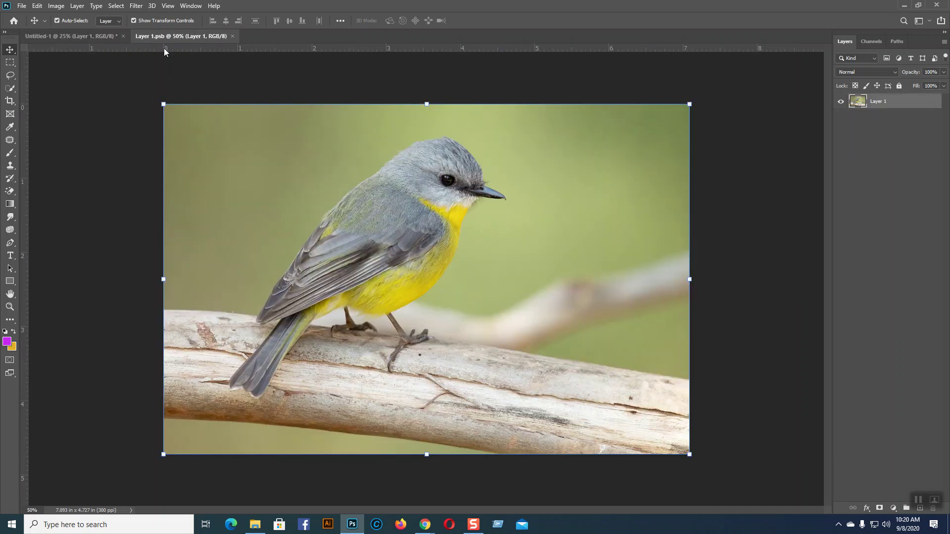
{"action": "left_click", "coordinate": [231, 37]}
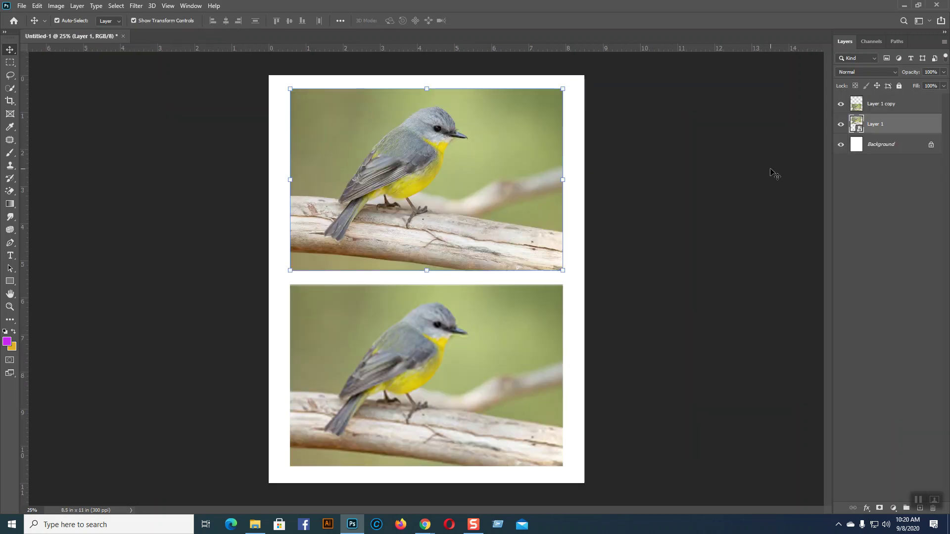
Step: Magnify the screen to inspect the smart object layer, and restore the magnification to 100%
{"action": "key", "text": "super+plus"}
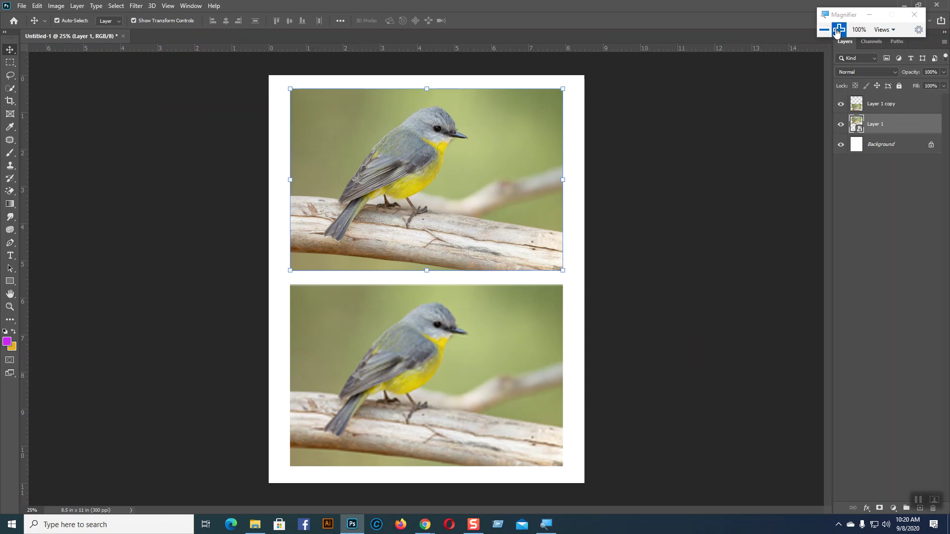
{"action": "left_click", "coordinate": [836, 30]}
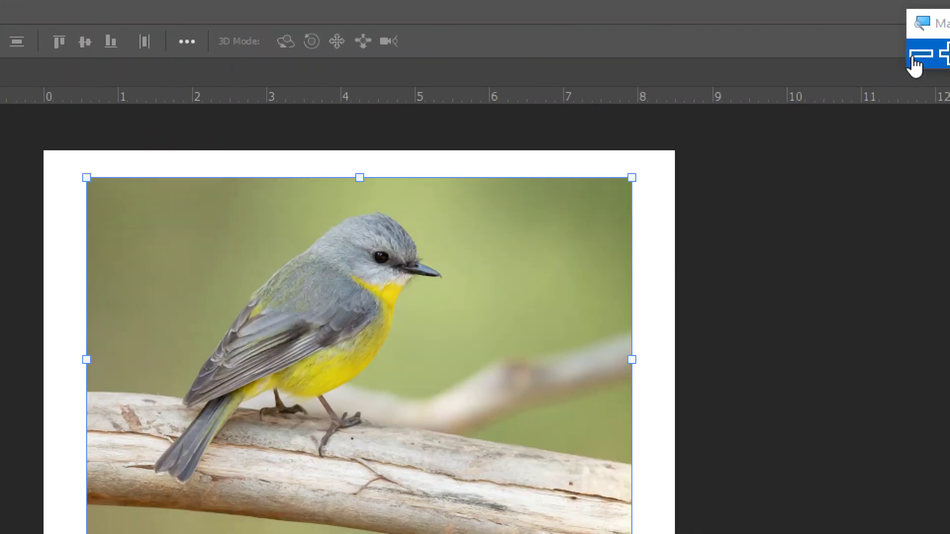
{"action": "left_click", "coordinate": [919, 43]}
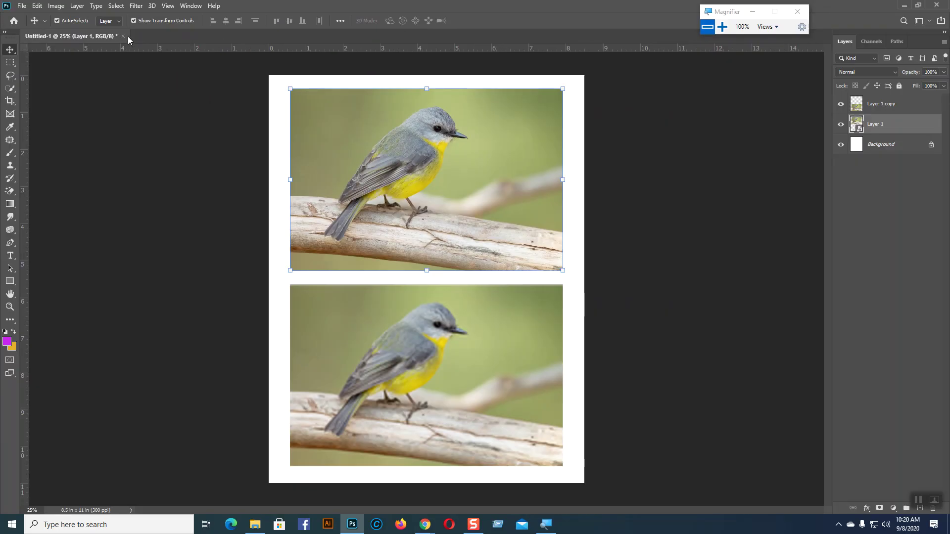
Step: Open the contents of the Layer 1 smart object and compare them with the Untitled-1 document
{"action": "double_click", "coordinate": [861, 129]}
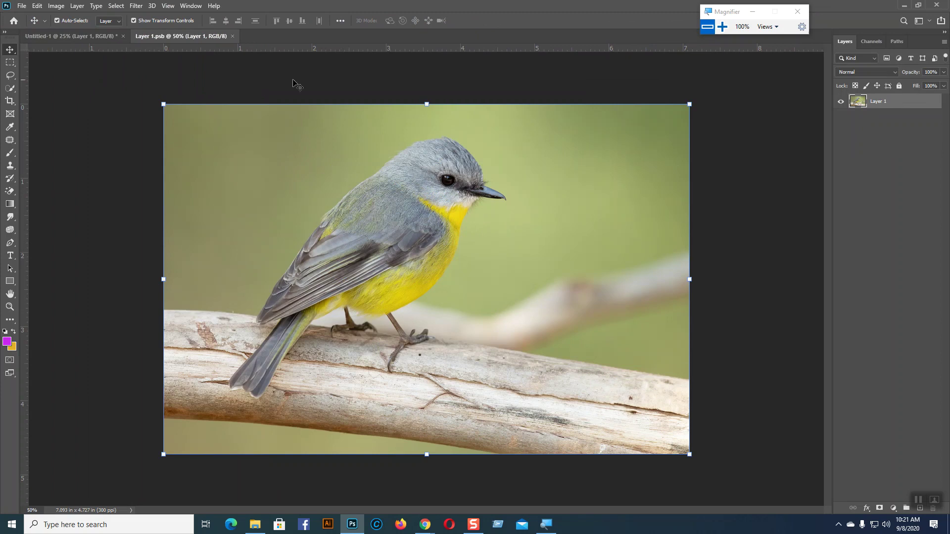
{"action": "left_click", "coordinate": [101, 38]}
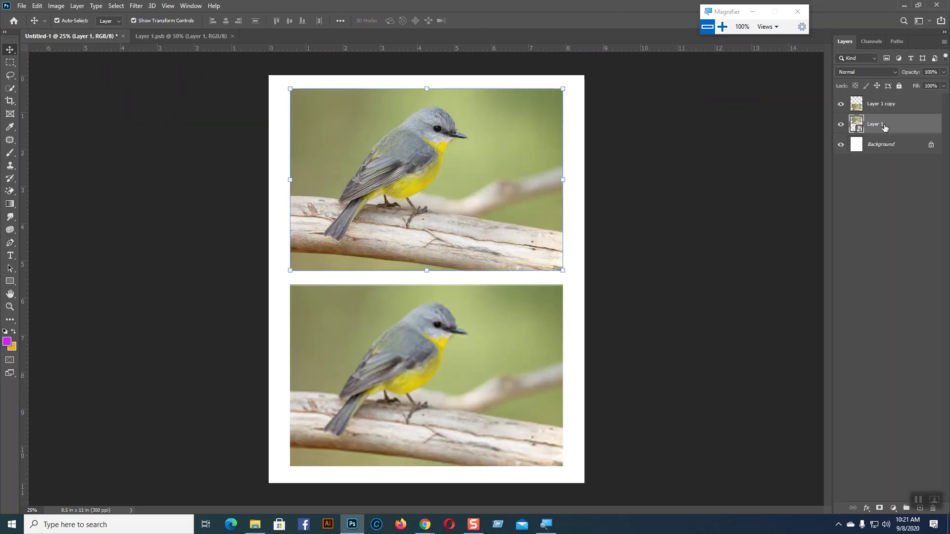
{"action": "left_click", "coordinate": [180, 37]}
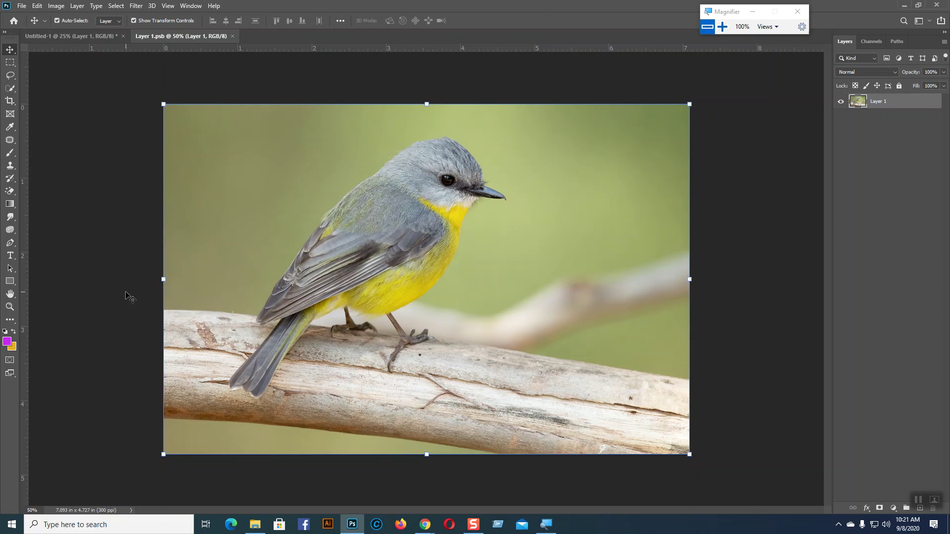
Step: Draw three tall rectangles side by side over the bird, about 580 × 1102, 570 × 1002 and 374 × 1070 px
{"action": "left_click", "coordinate": [10, 282]}
{"action": "left_click_drag", "start_coordinate": [192, 148], "coordinate": [336, 420]}
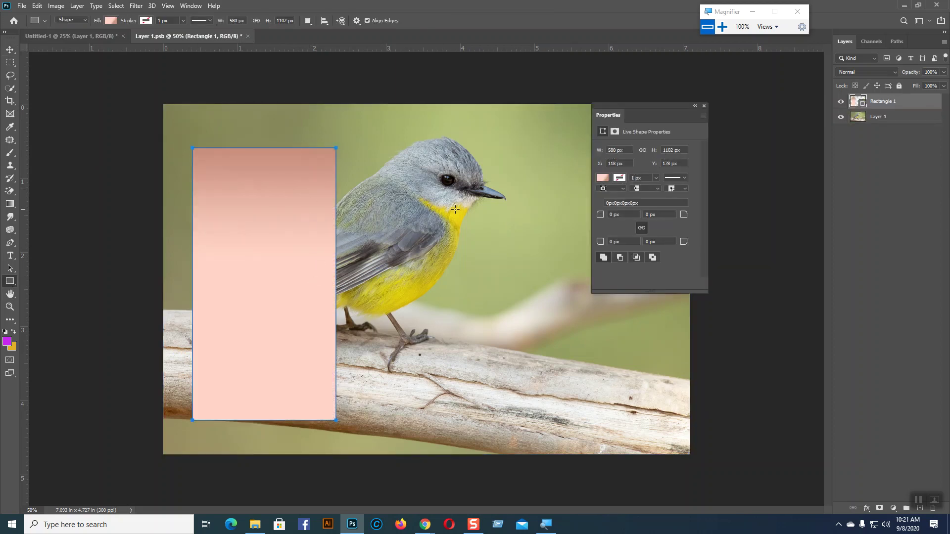
{"action": "left_click_drag", "start_coordinate": [377, 185], "coordinate": [518, 432]}
{"action": "left_click_drag", "start_coordinate": [550, 216], "coordinate": [643, 442]}
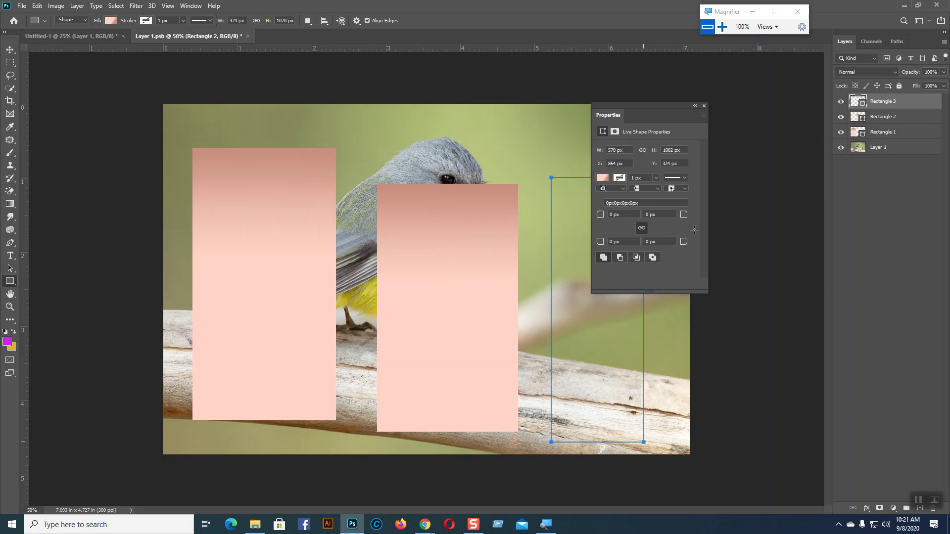
{"action": "left_click", "coordinate": [705, 106]}
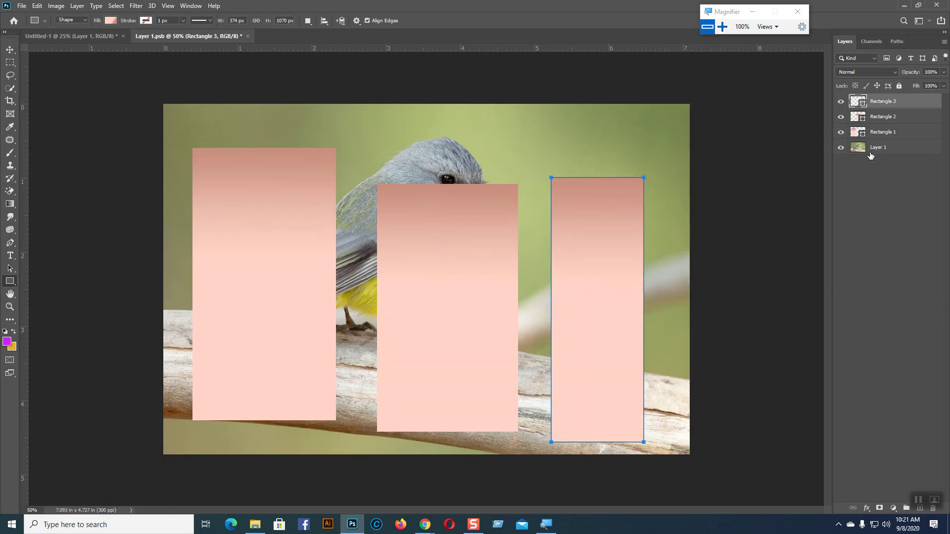
Step: Clear the layer selection, and save and close the smart object's Layer 1.psb file
{"action": "left_click", "coordinate": [11, 50]}
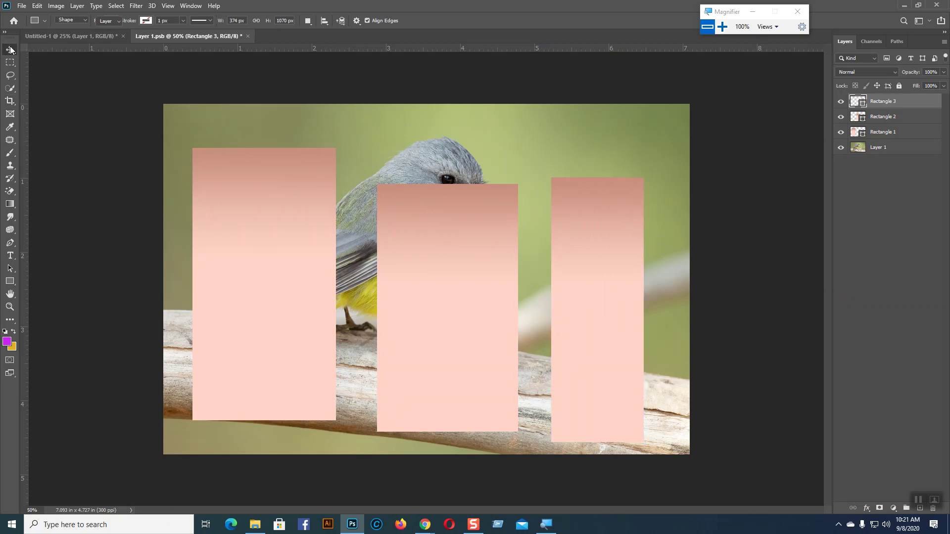
{"action": "left_click", "coordinate": [613, 140]}
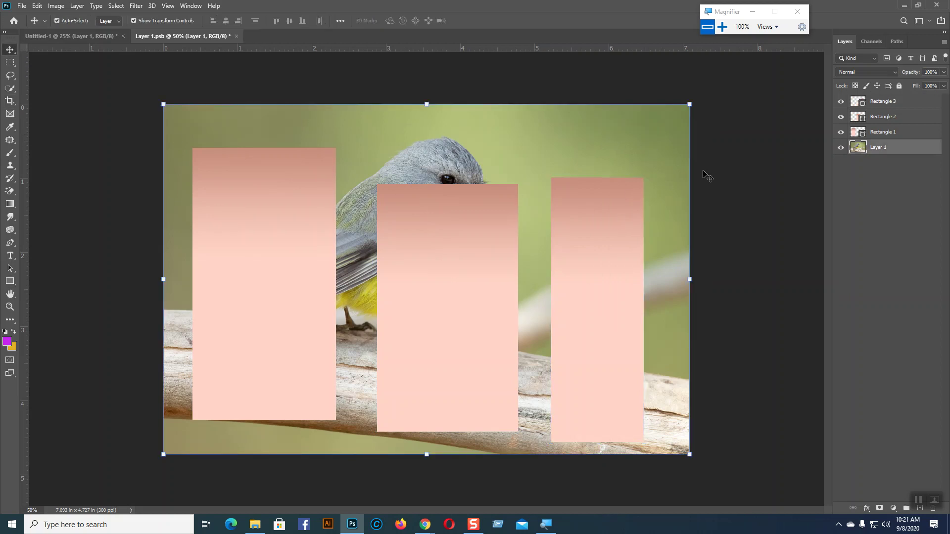
{"action": "left_click", "coordinate": [714, 179]}
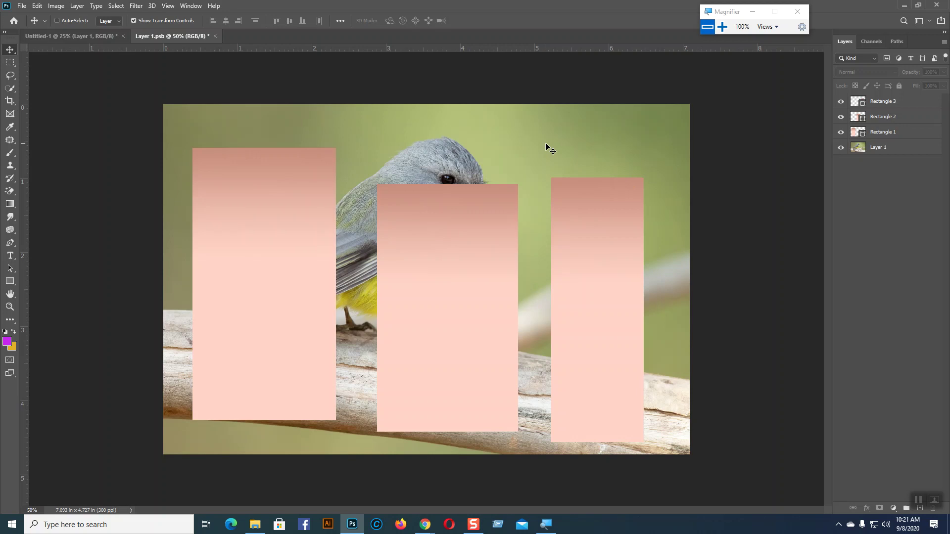
{"action": "key", "text": "ctrl+s"}
{"action": "left_click", "coordinate": [212, 36]}
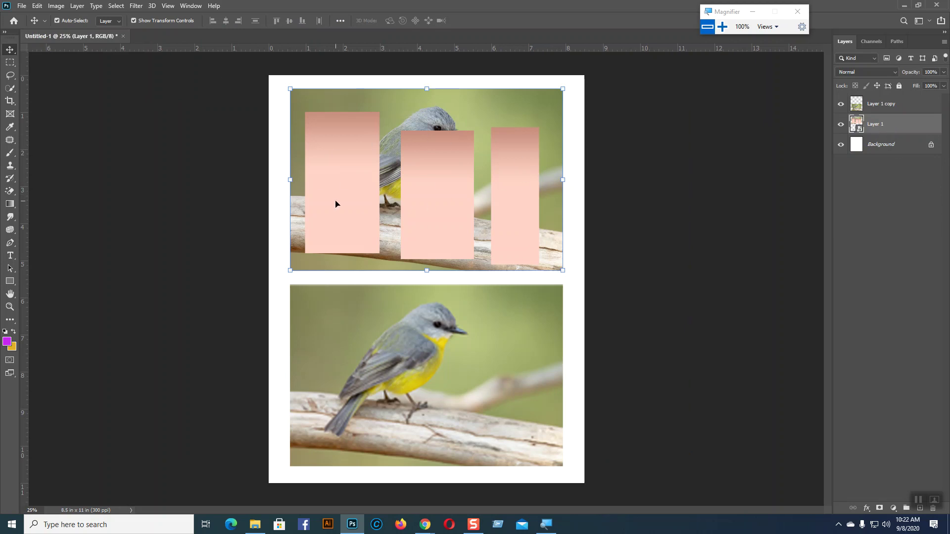
Step: Select the upper smart object photo with the rectangles and reopen its contents for editing
{"action": "left_click", "coordinate": [579, 266]}
{"action": "left_click", "coordinate": [546, 229]}
{"action": "double_click", "coordinate": [860, 130]}
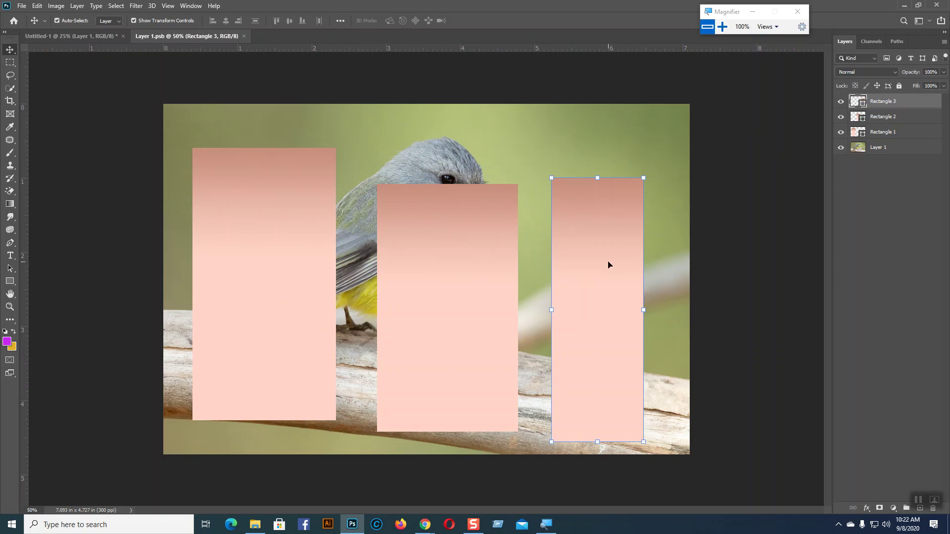
Step: Fill the rightmost rectangle with a green-to-turquoise gradient and the leftmost rectangle with a blue gradient
{"action": "left_click", "coordinate": [192, 6]}
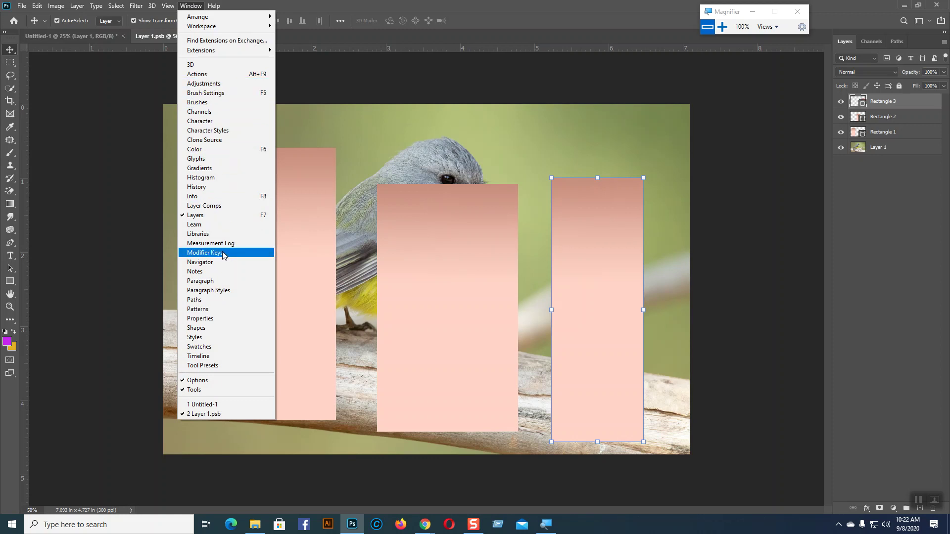
{"action": "left_click", "coordinate": [218, 318]}
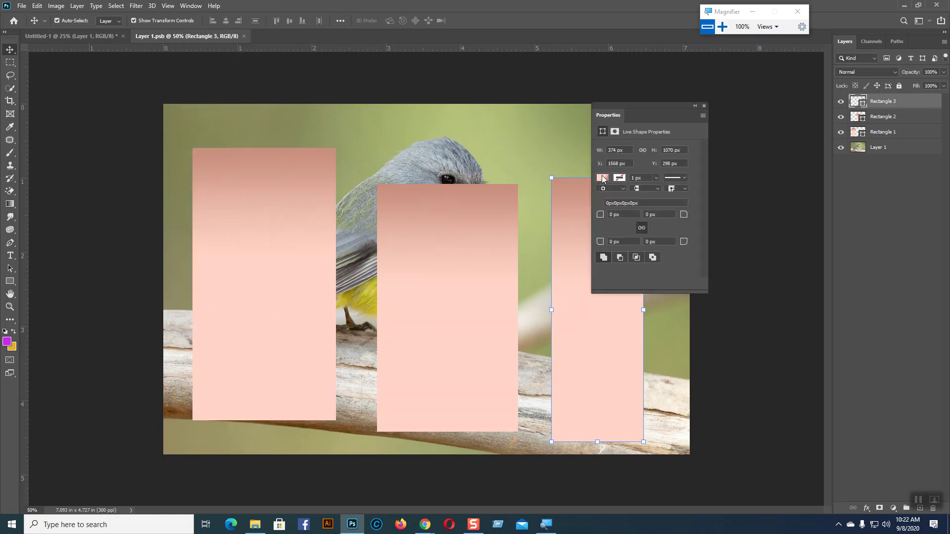
{"action": "left_click", "coordinate": [603, 178]}
{"action": "left_click", "coordinate": [644, 232]}
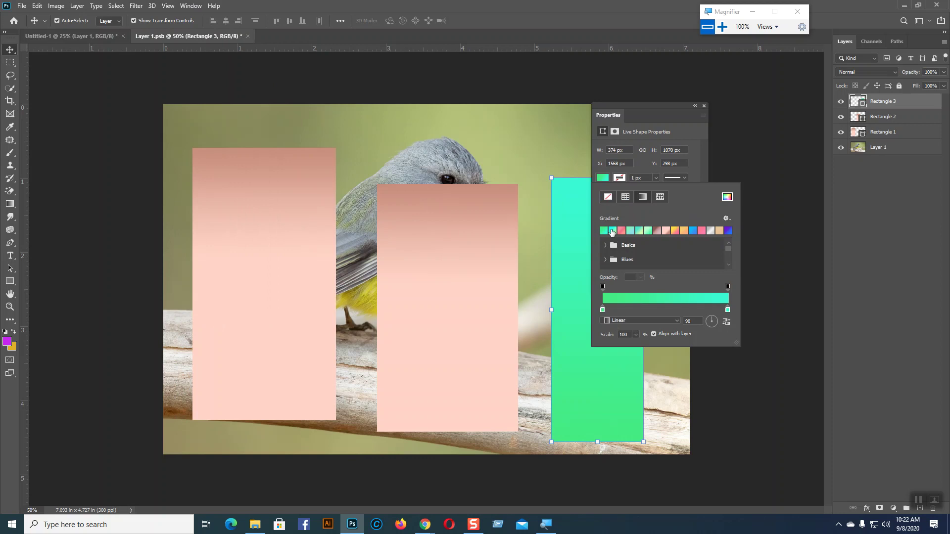
{"action": "left_click", "coordinate": [308, 212]}
{"action": "left_click", "coordinate": [604, 179]}
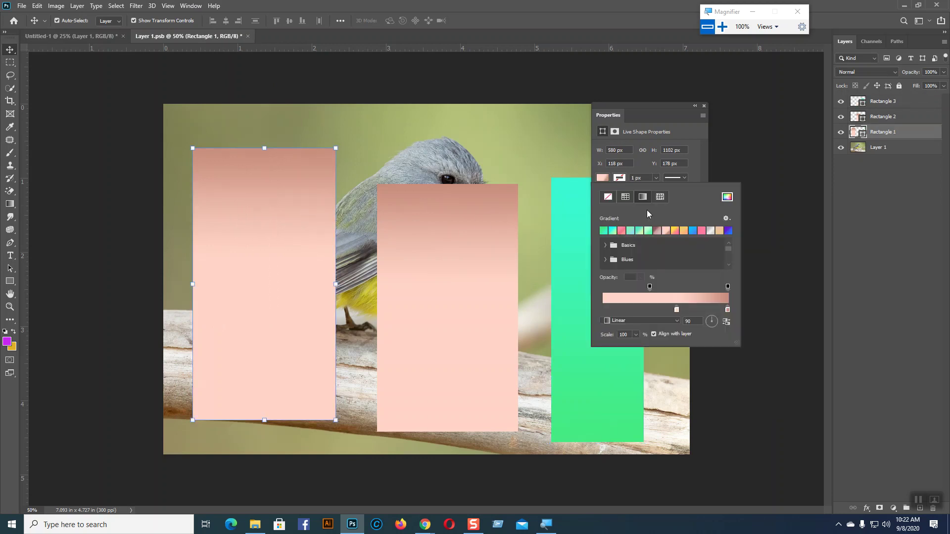
{"action": "left_click", "coordinate": [693, 232]}
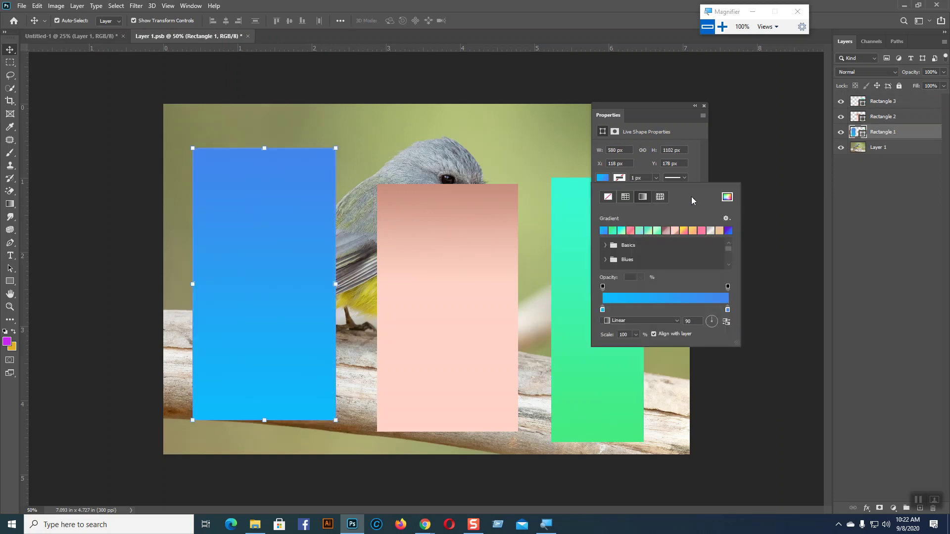
{"action": "left_click", "coordinate": [703, 106]}
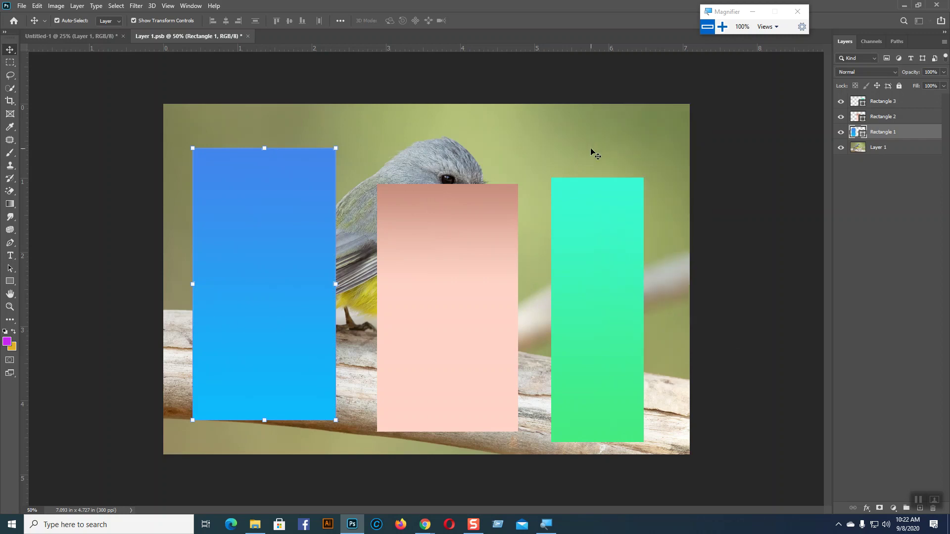
Step: Save the recoloured rectangles in Layer 1.psb and close it to update the upper photo in Untitled-1
{"action": "key", "text": "ctrl+s"}
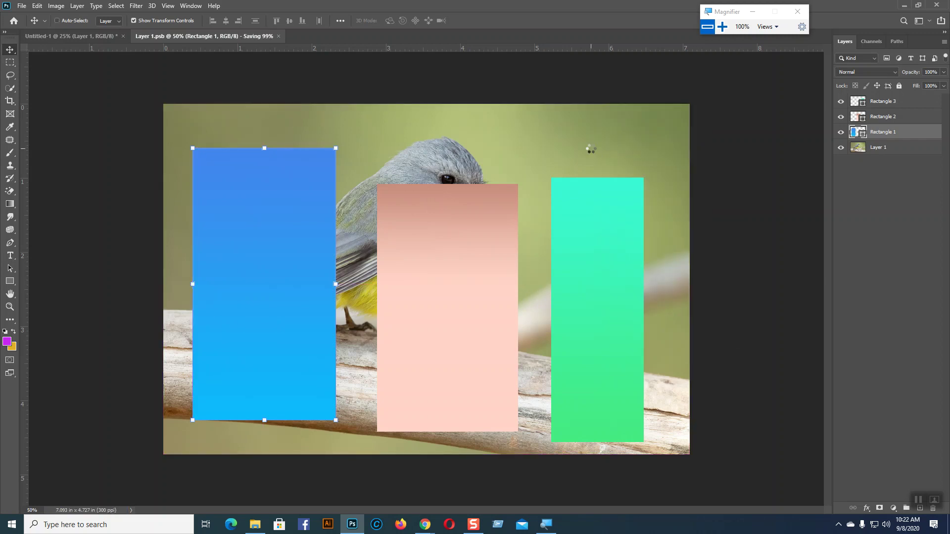
{"action": "left_click", "coordinate": [244, 36]}
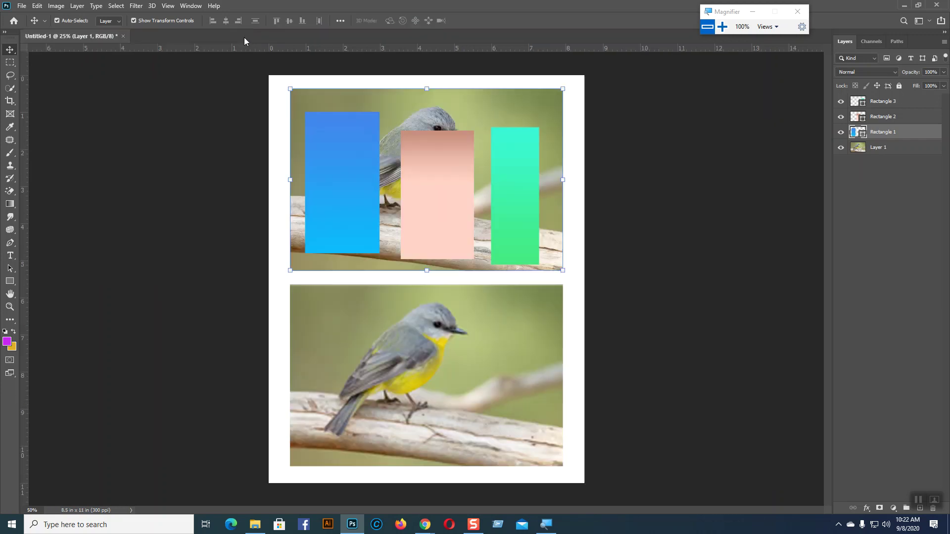
Step: Switch to the Google Meet call in Chrome, present the entire screen to the participants, and return to Photoshop
{"action": "left_click", "coordinate": [581, 263]}
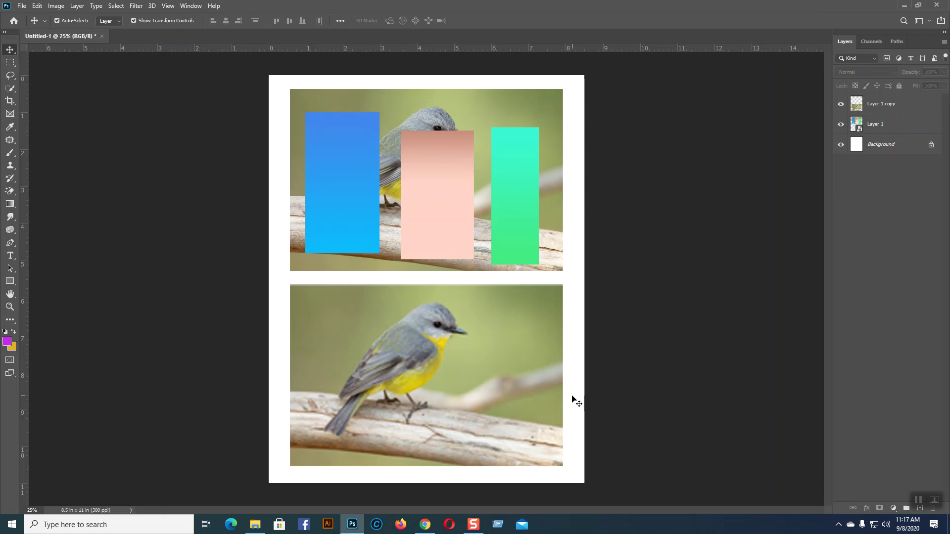
{"action": "left_click", "coordinate": [425, 524]}
{"action": "left_click", "coordinate": [708, 490]}
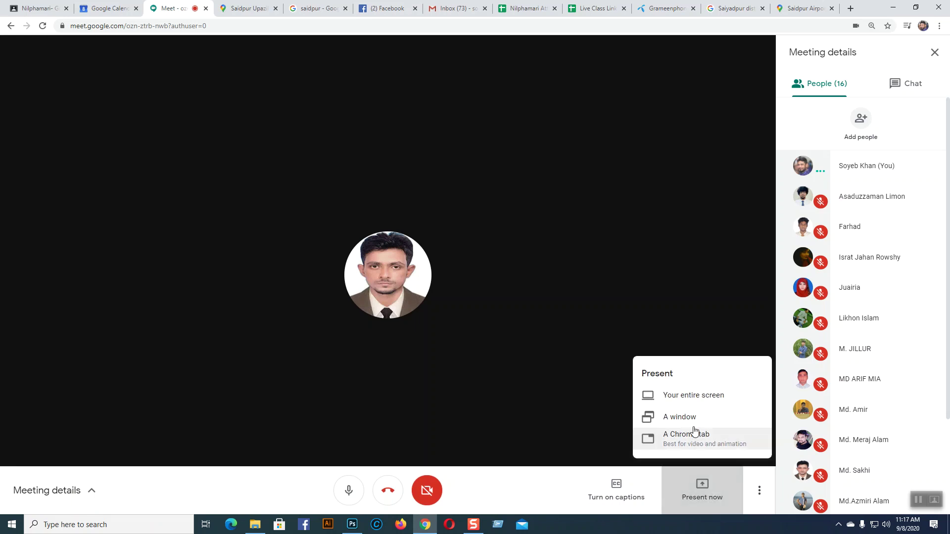
{"action": "left_click", "coordinate": [688, 396]}
{"action": "left_click", "coordinate": [415, 161]}
{"action": "left_click", "coordinate": [565, 239]}
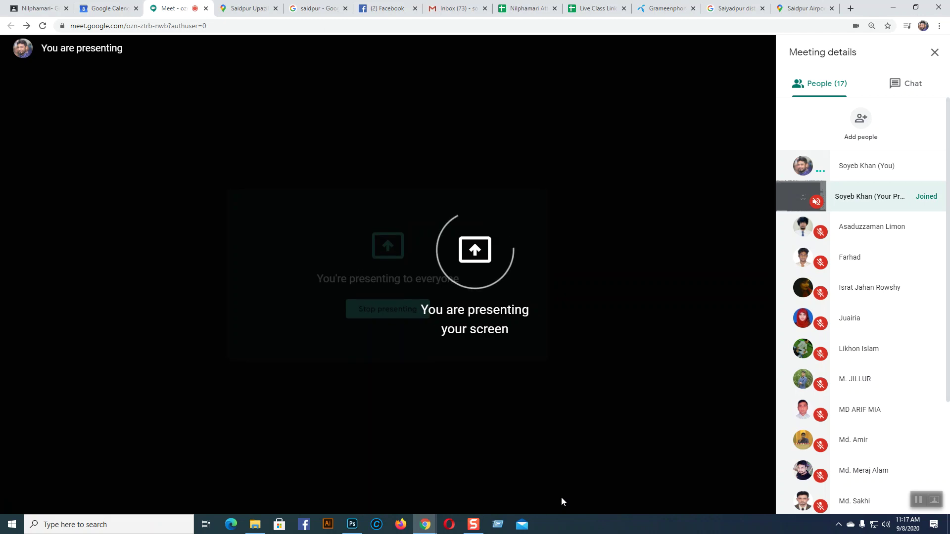
{"action": "left_click", "coordinate": [563, 500]}
{"action": "left_click", "coordinate": [354, 527]}
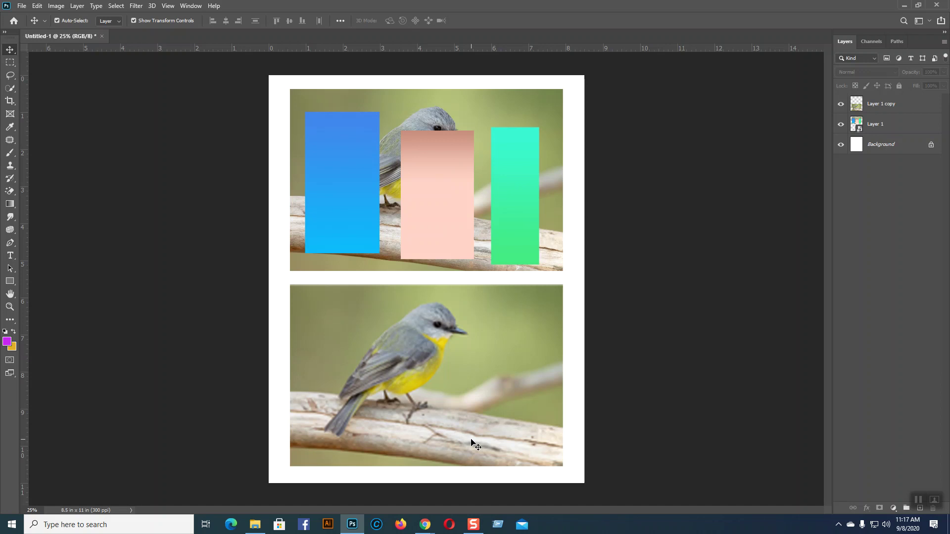
Step: Open the contents of the Layer 1 smart object, check the three rectangles one by one, and close the file
{"action": "left_click", "coordinate": [858, 130]}
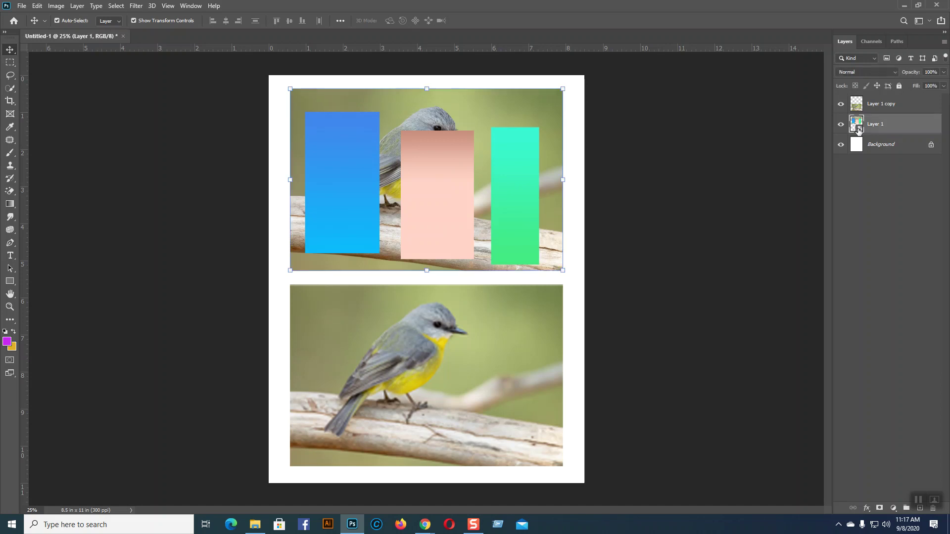
{"action": "double_click", "coordinate": [858, 130]}
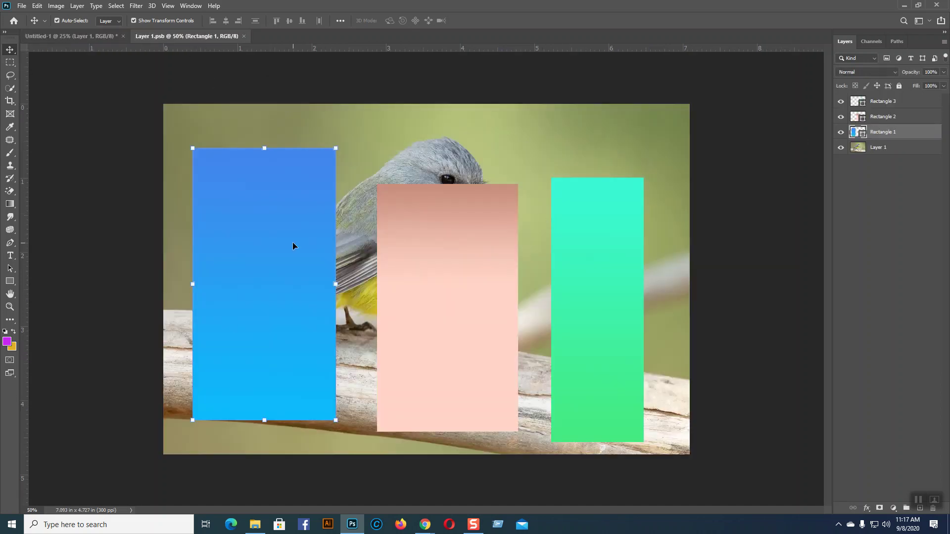
{"action": "left_click", "coordinate": [396, 268]}
{"action": "left_click", "coordinate": [599, 272]}
{"action": "left_click", "coordinate": [301, 244]}
{"action": "left_click", "coordinate": [407, 267]}
{"action": "left_click", "coordinate": [613, 268]}
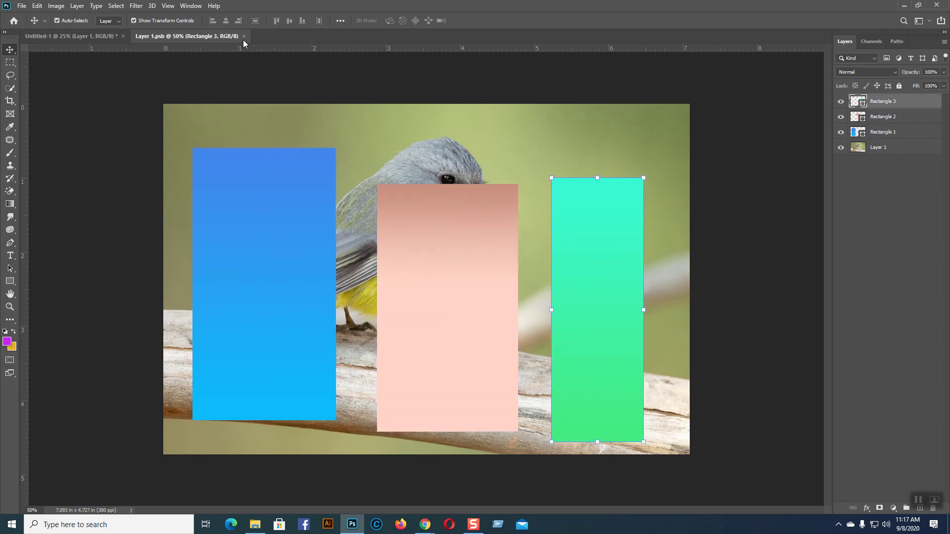
{"action": "left_click", "coordinate": [244, 37]}
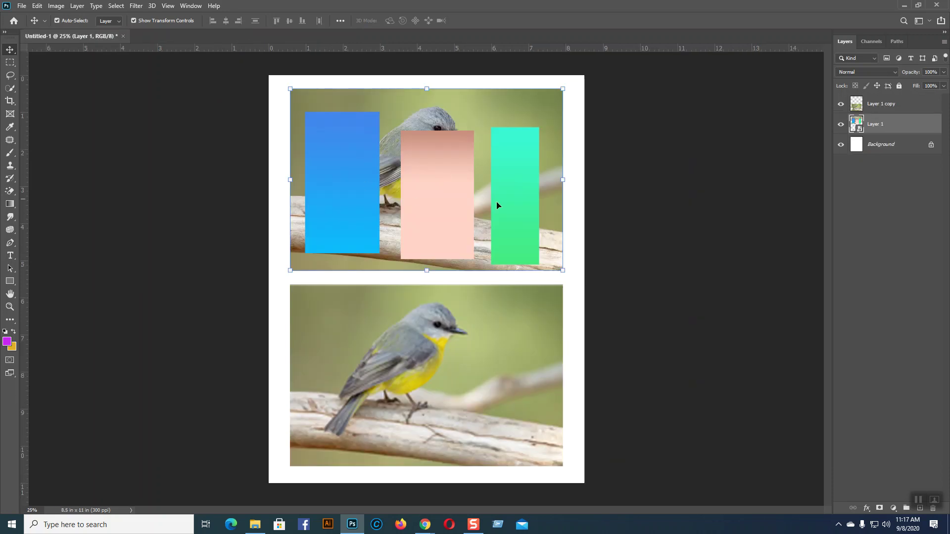
Step: Select the upper smart object photo and look through the commands available for its layer, including Rasterize Layer
{"action": "left_click", "coordinate": [660, 248]}
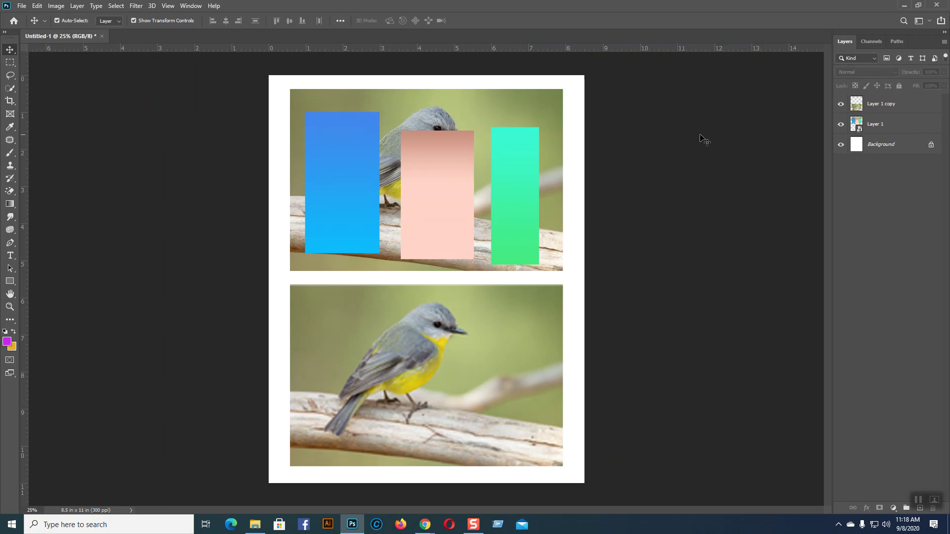
{"action": "left_click", "coordinate": [366, 183]}
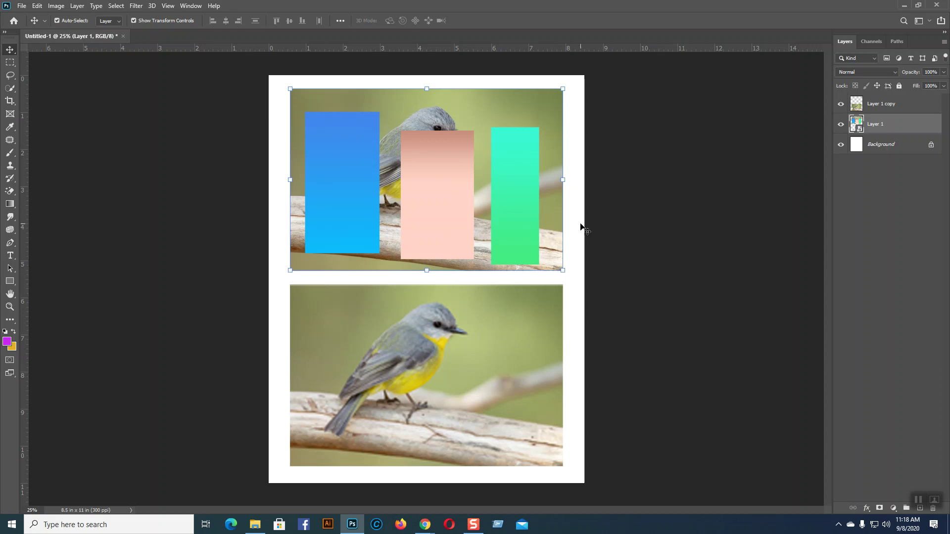
{"action": "left_click", "coordinate": [580, 262]}
{"action": "left_click", "coordinate": [496, 199]}
{"action": "right_click", "coordinate": [874, 129]}
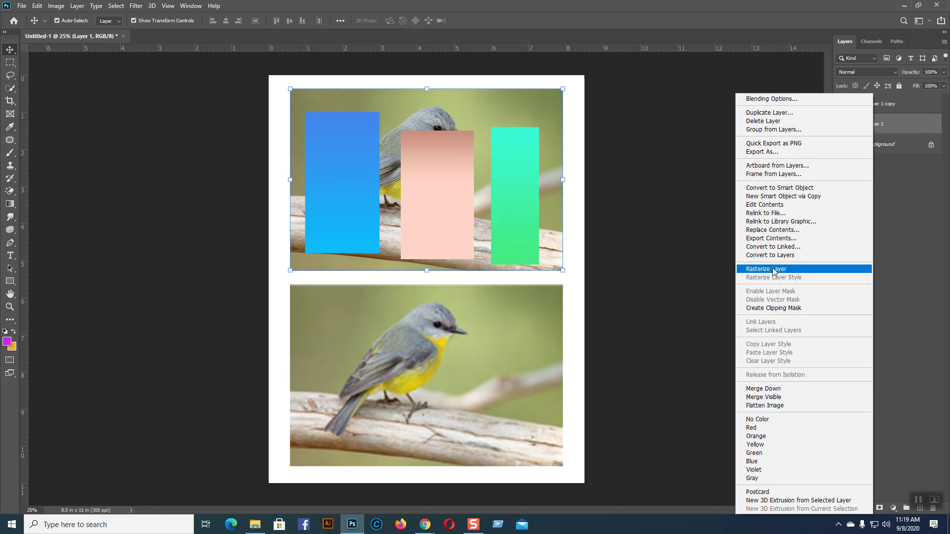
{"action": "left_click", "coordinate": [677, 252]}
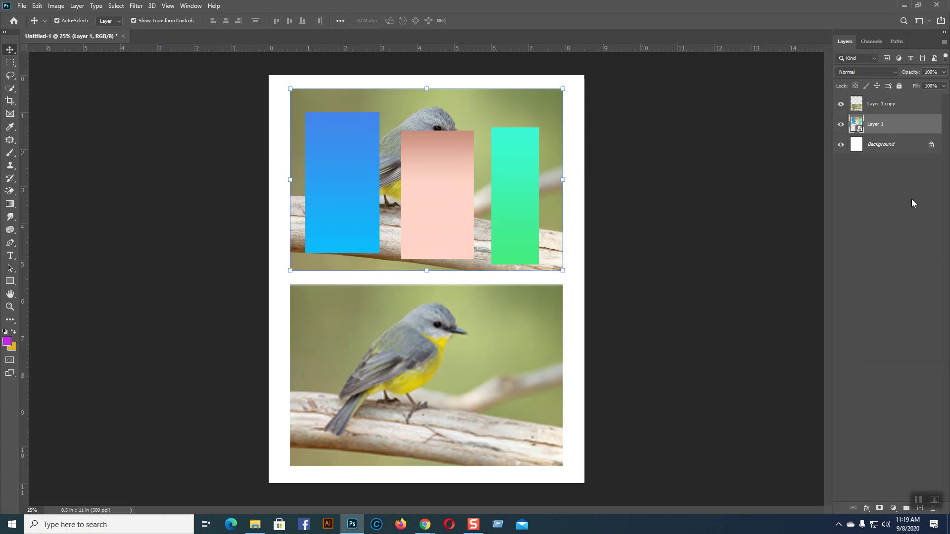
Step: Rasterize the Layer 1 smart object and convert the flattened layer back to a smart object
{"action": "right_click", "coordinate": [879, 126]}
{"action": "left_click", "coordinate": [764, 270]}
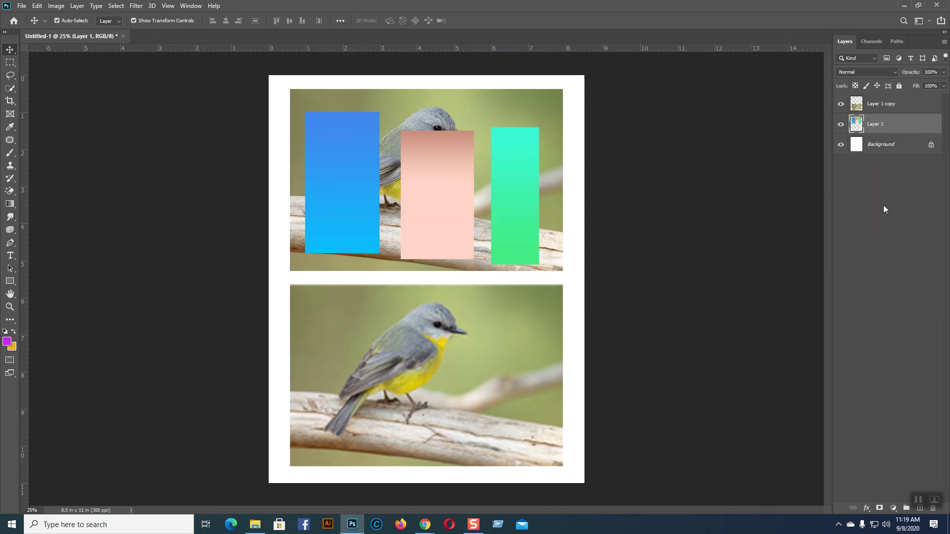
{"action": "right_click", "coordinate": [869, 125]}
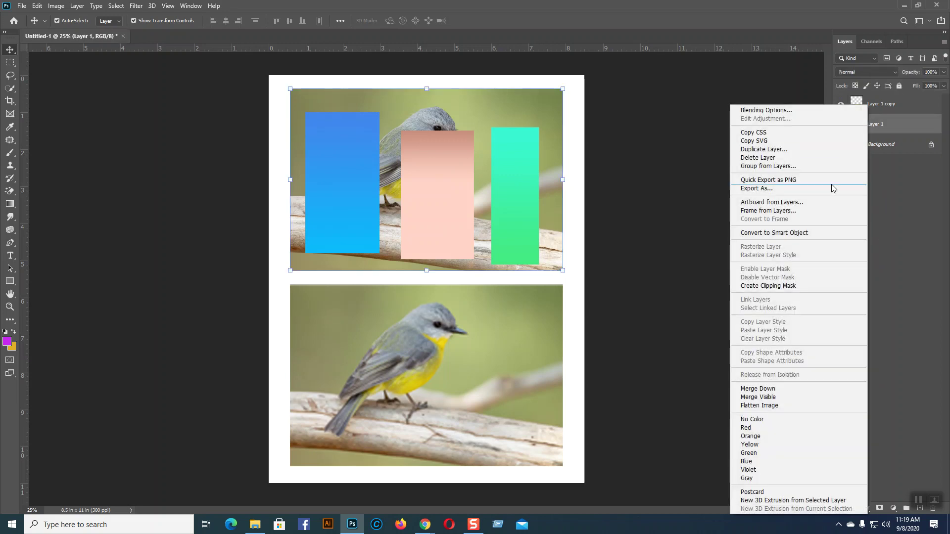
{"action": "left_click", "coordinate": [776, 234]}
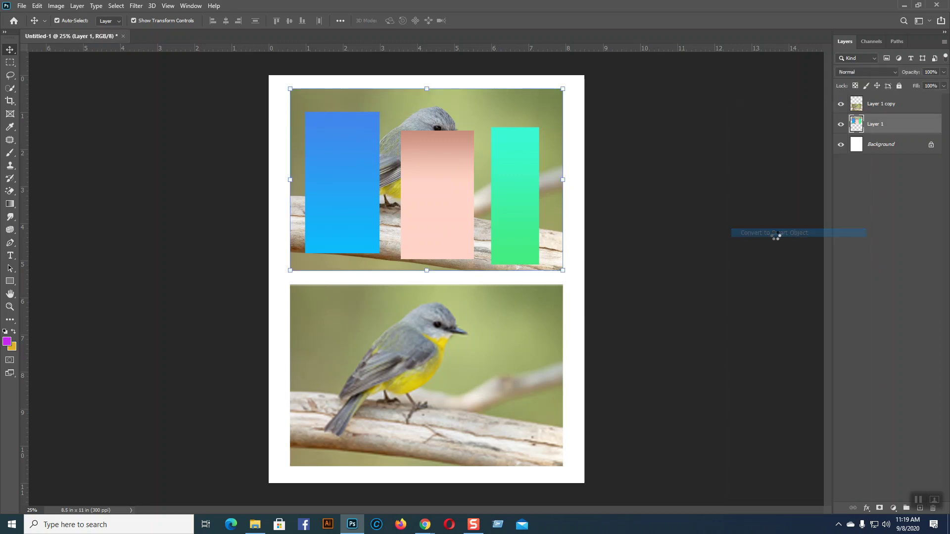
Step: Open and close the contents of the newly converted smart object, and undo its conversion and rasterizing
{"action": "double_click", "coordinate": [857, 134]}
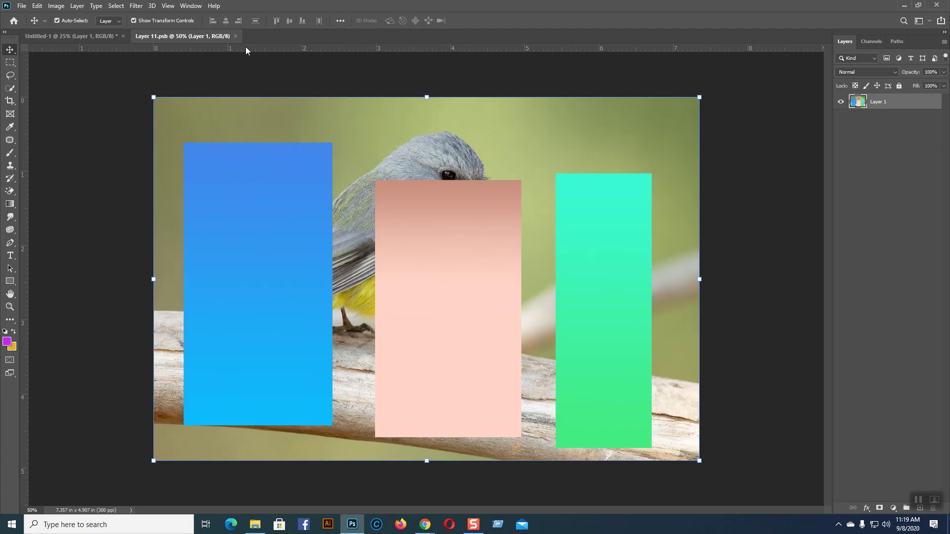
{"action": "left_click", "coordinate": [235, 36]}
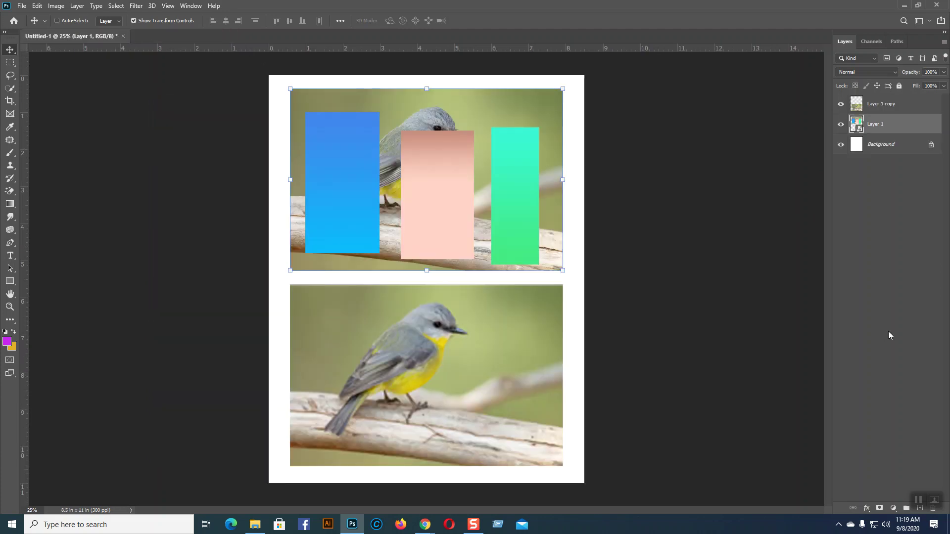
{"action": "key", "text": "ctrl"}
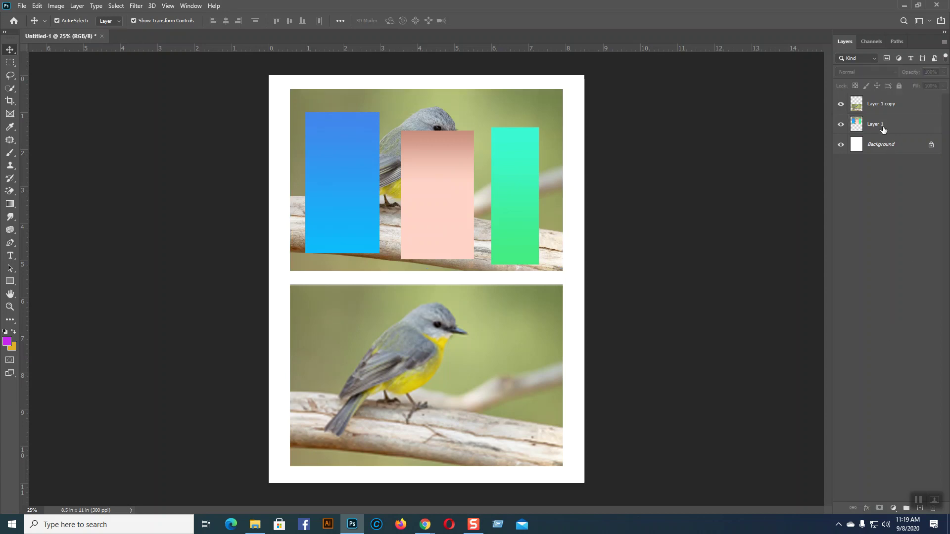
{"action": "left_click", "coordinate": [920, 181]}
{"action": "key", "text": "ctrl"}
Step: Delete the three rectangles inside the Layer 1 smart object's contents and close Layer 1.psb without saving
{"action": "double_click", "coordinate": [859, 132]}
{"action": "left_click", "coordinate": [702, 352]}
{"action": "left_click", "coordinate": [621, 324]}
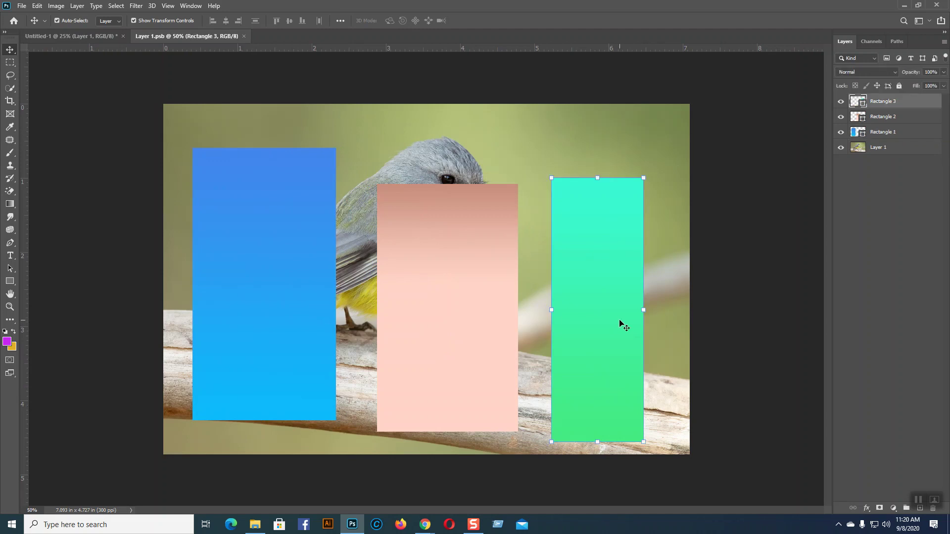
{"action": "key", "text": "Delete"}
{"action": "key", "text": "Delete"}
{"action": "key", "text": "Delete"}
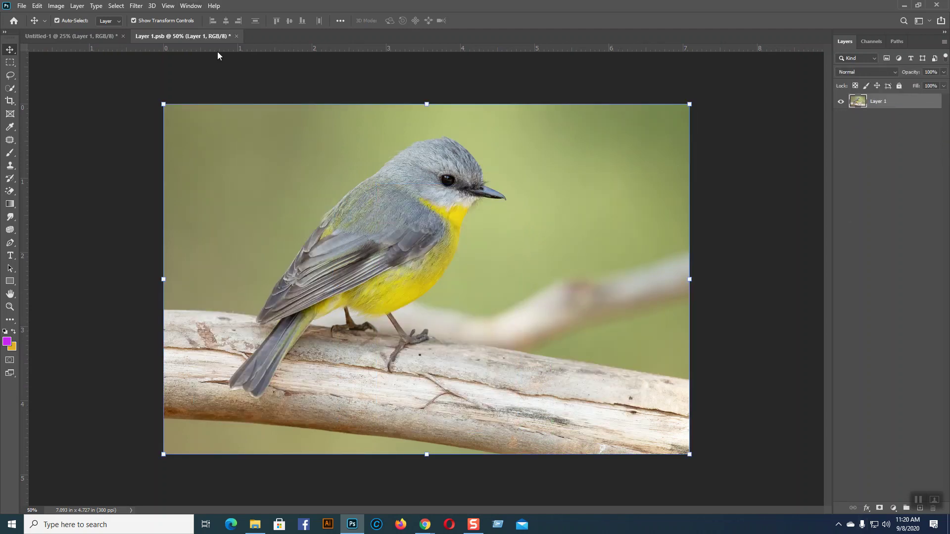
{"action": "left_click", "coordinate": [237, 36]}
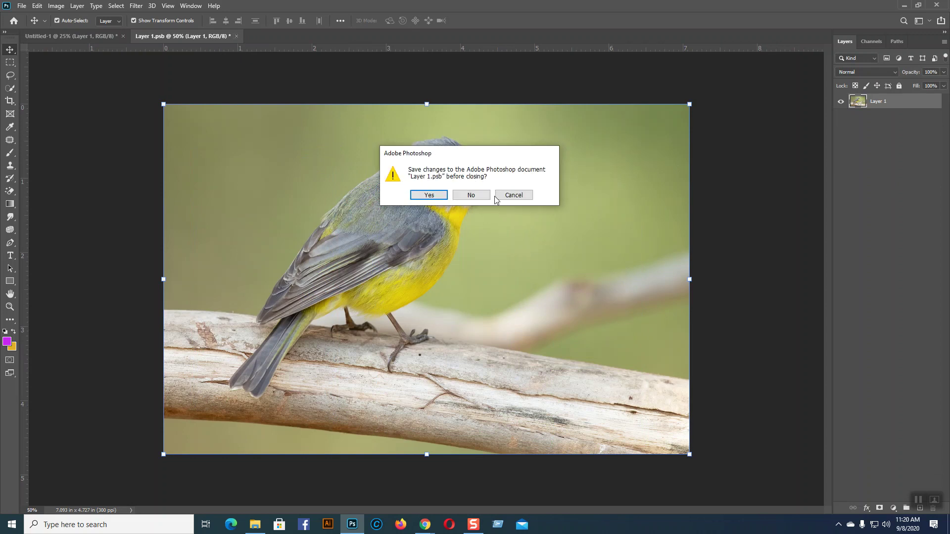
{"action": "left_click", "coordinate": [472, 195]}
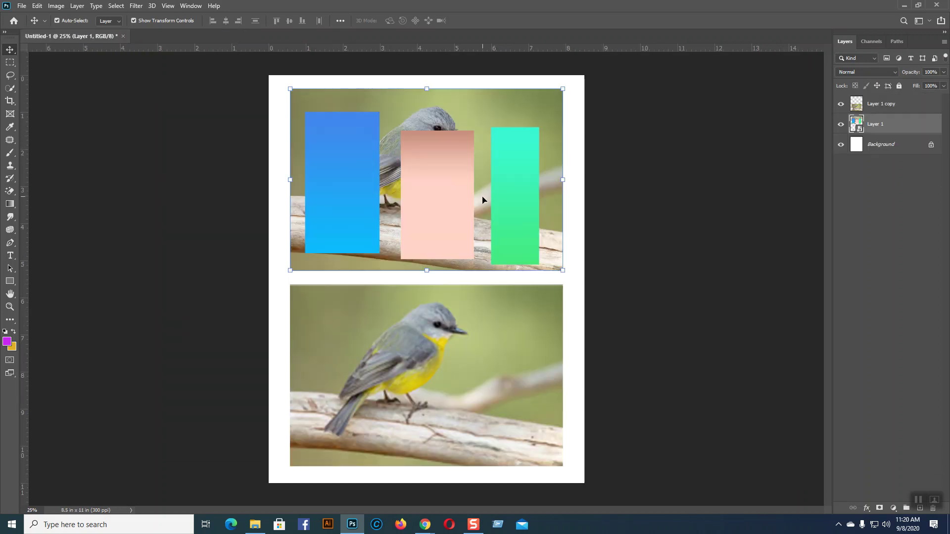
Step: Delete both photo layers, Layer 1 and Layer 1 copy, from Untitled-1
{"action": "left_click", "coordinate": [868, 131]}
{"action": "key", "text": "Delete"}
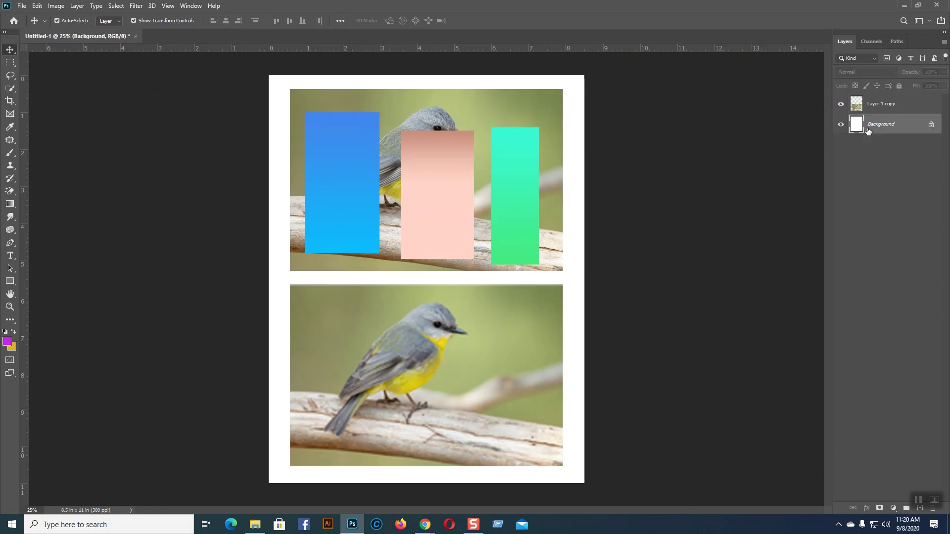
{"action": "key", "text": "Delete"}
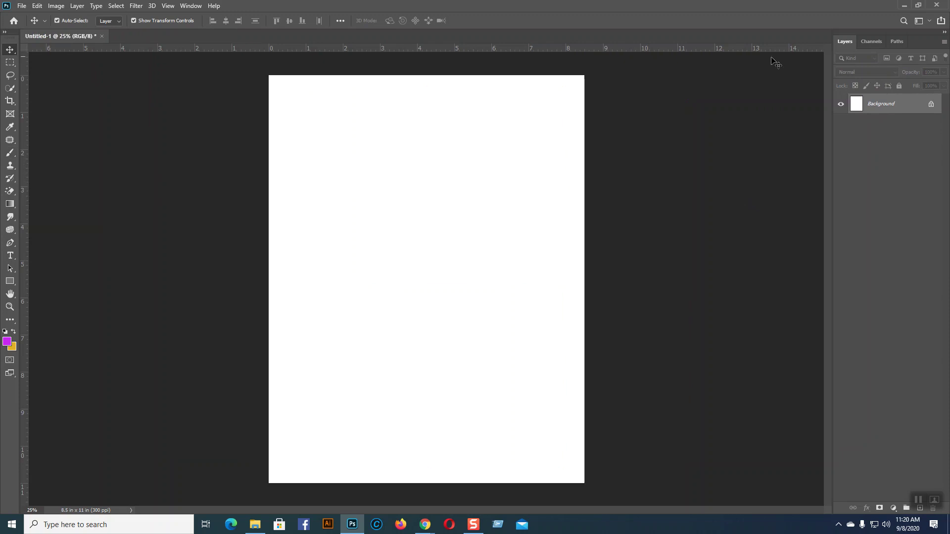
Step: Draw a rectangle shape about 1868 by 2284 px on the blank page and move it to about X 341, Y 456 px
{"action": "left_click", "coordinate": [10, 281]}
{"action": "left_click", "coordinate": [45, 280]}
{"action": "left_click_drag", "start_coordinate": [324, 141], "coordinate": [554, 423]}
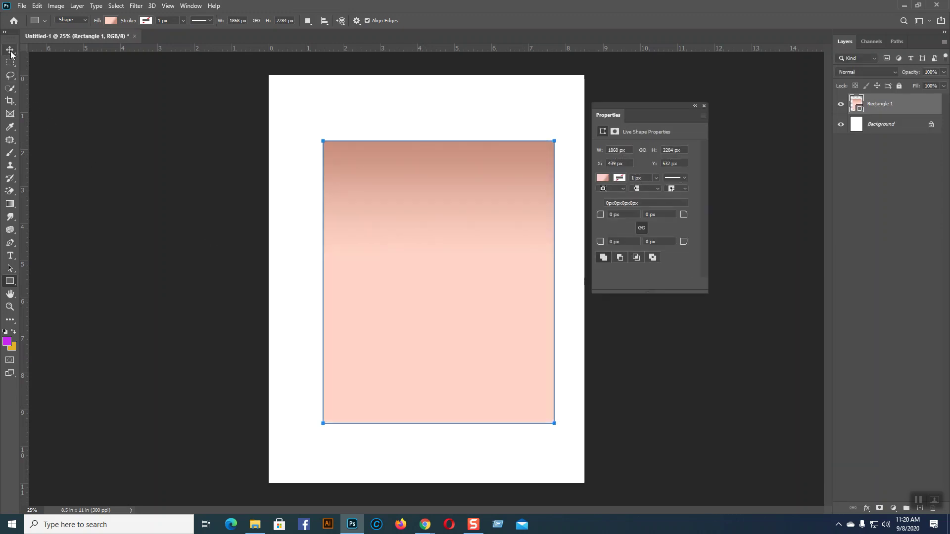
{"action": "left_click", "coordinate": [9, 49]}
{"action": "left_click_drag", "start_coordinate": [437, 259], "coordinate": [425, 249]}
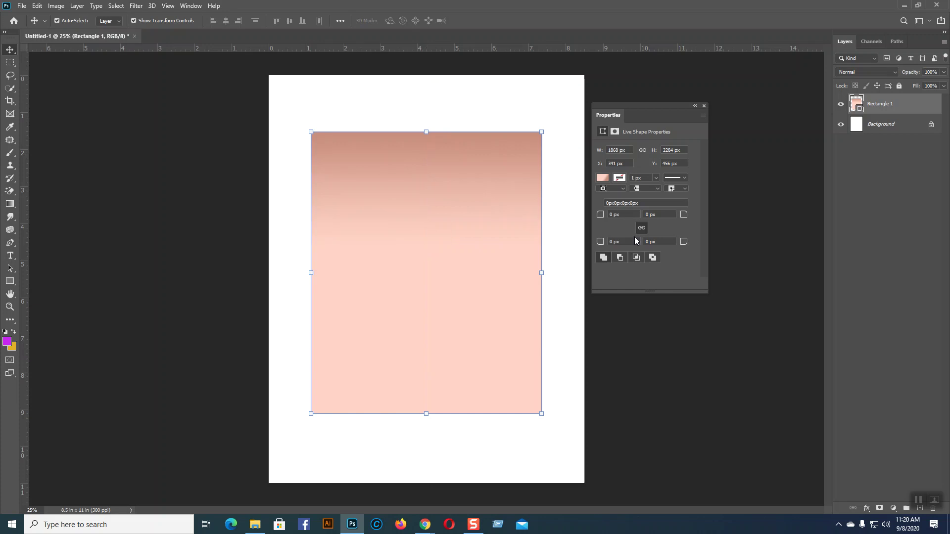
Step: Change the rectangle's fill from the gradient to a solid dark red from the recently used colors
{"action": "left_click", "coordinate": [604, 179]}
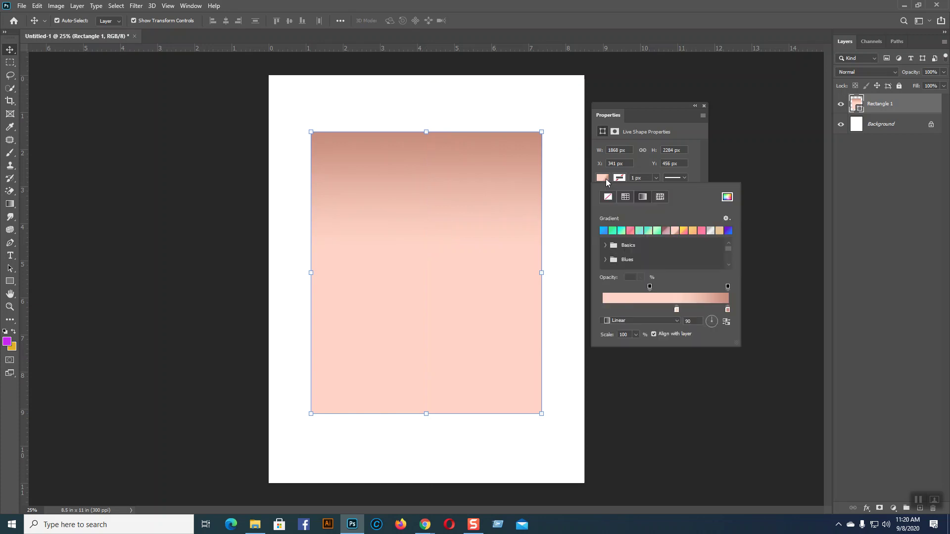
{"action": "left_click", "coordinate": [627, 198]}
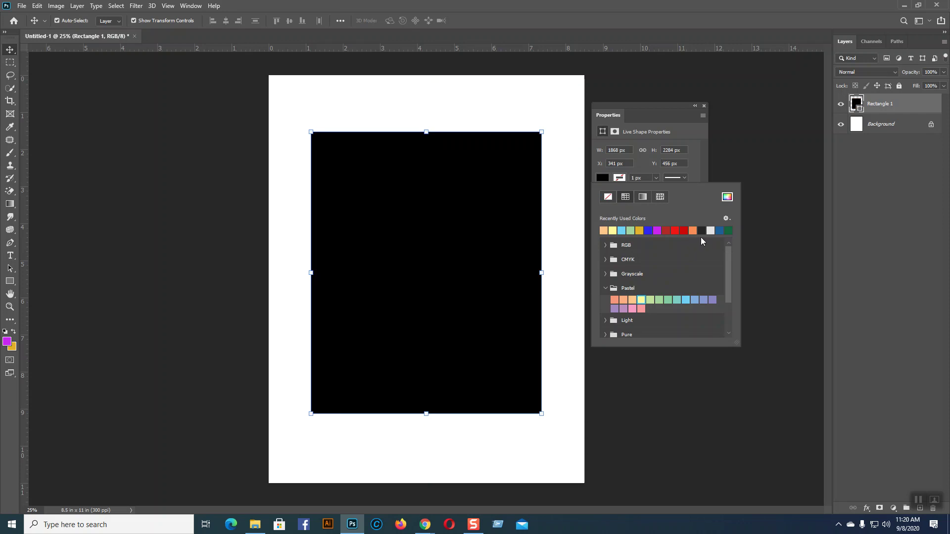
{"action": "left_click", "coordinate": [608, 230]}
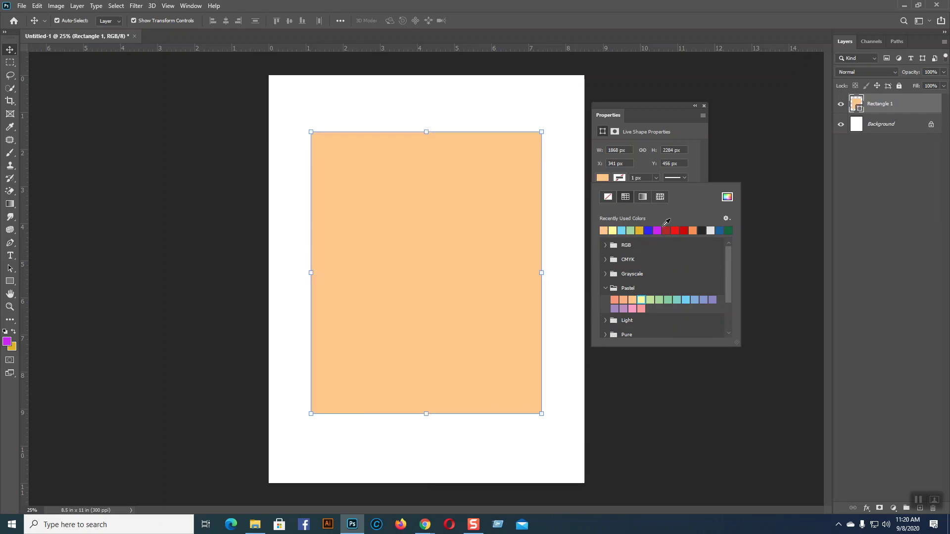
{"action": "left_click", "coordinate": [671, 229]}
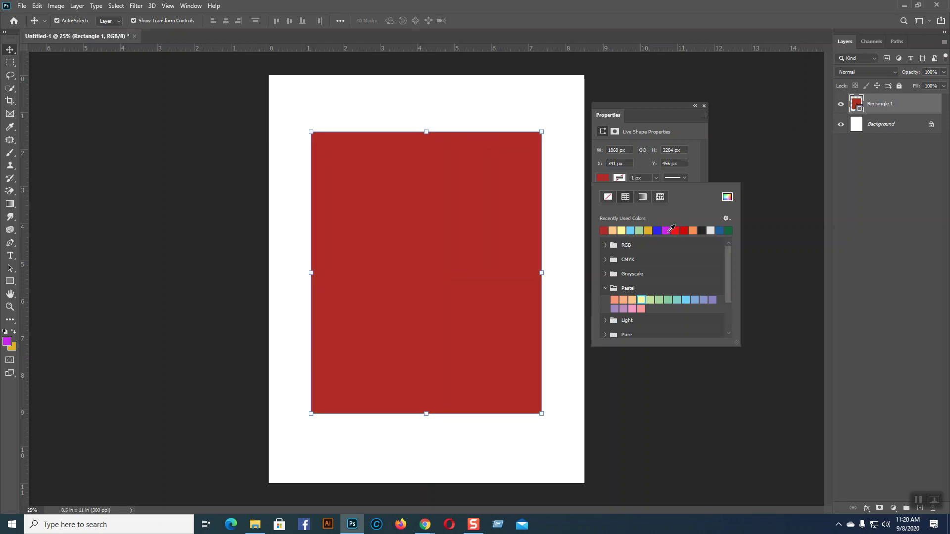
{"action": "left_click", "coordinate": [595, 109]}
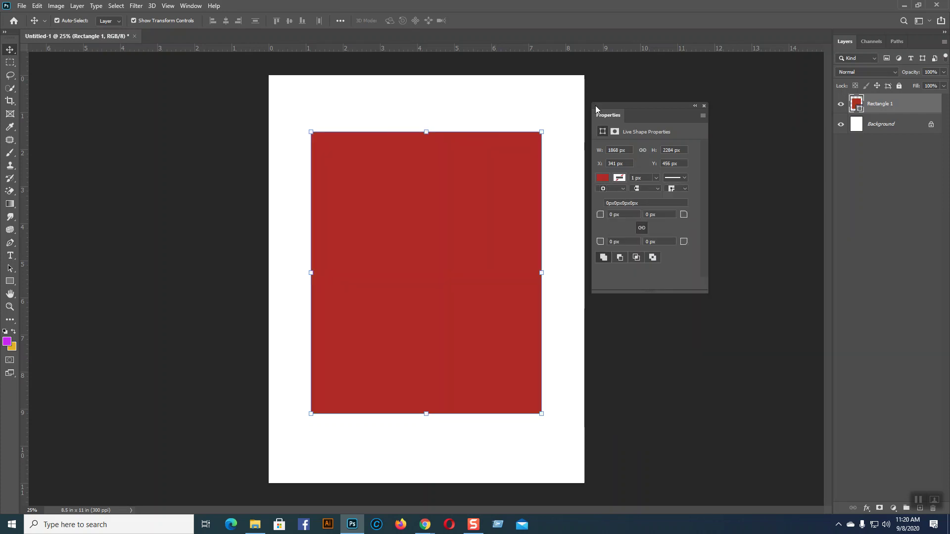
Step: Shift the red rectangle to about X 305 px and convert the Rectangle 1 layer to a smart object
{"action": "left_click_drag", "start_coordinate": [673, 112], "coordinate": [703, 111]}
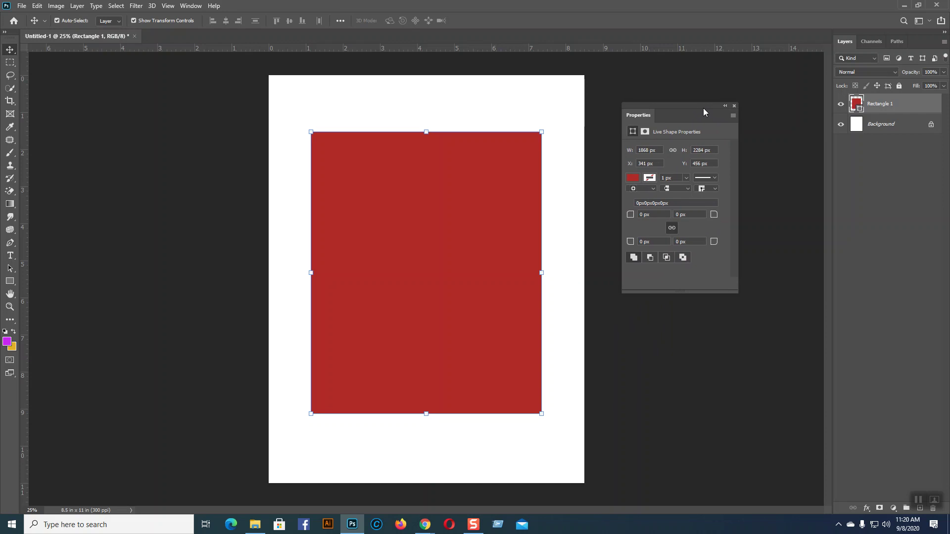
{"action": "left_click_drag", "start_coordinate": [468, 181], "coordinate": [463, 184]}
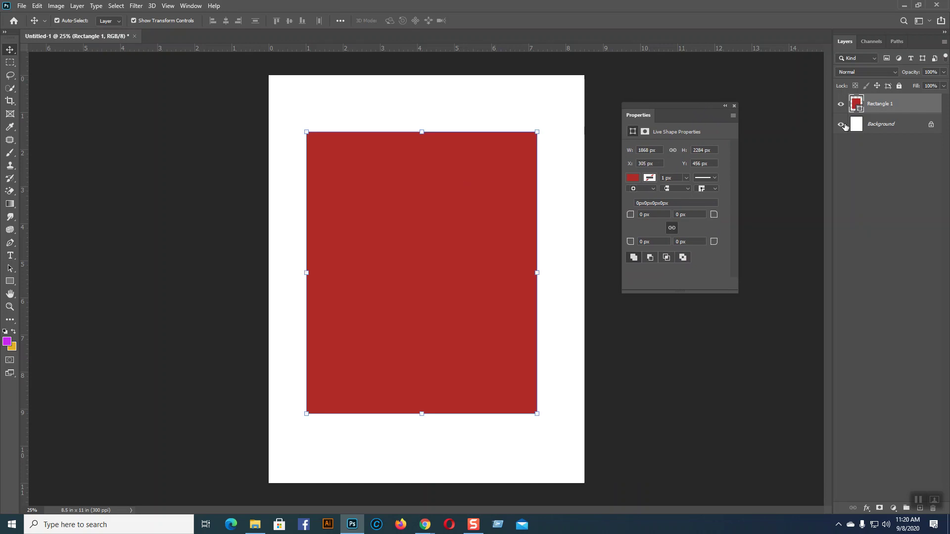
{"action": "right_click", "coordinate": [878, 108]}
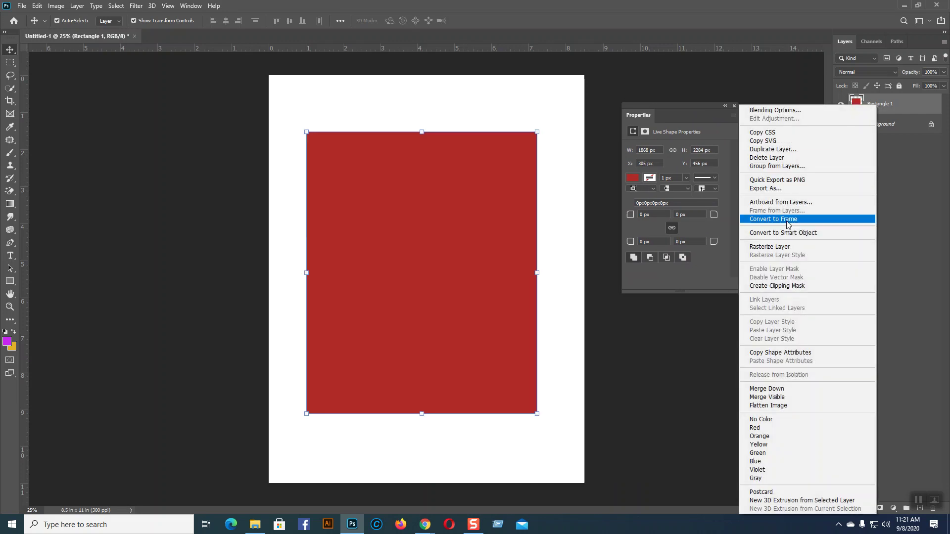
{"action": "left_click", "coordinate": [776, 233]}
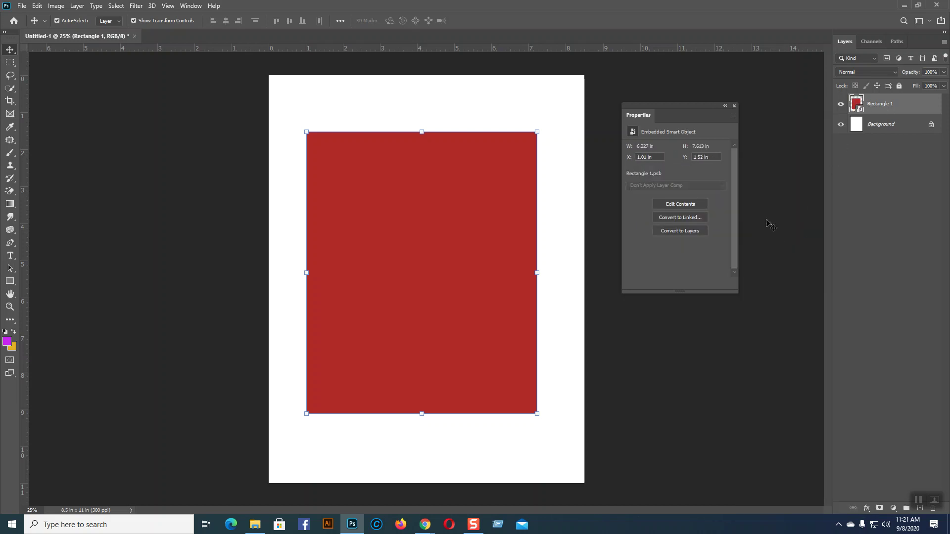
Step: Switch to Chrome and search Google Images for "flyer design" in a new tab
{"action": "left_click", "coordinate": [765, 263]}
{"action": "left_click", "coordinate": [442, 256]}
{"action": "left_click", "coordinate": [399, 485]}
{"action": "left_click", "coordinate": [851, 8]}
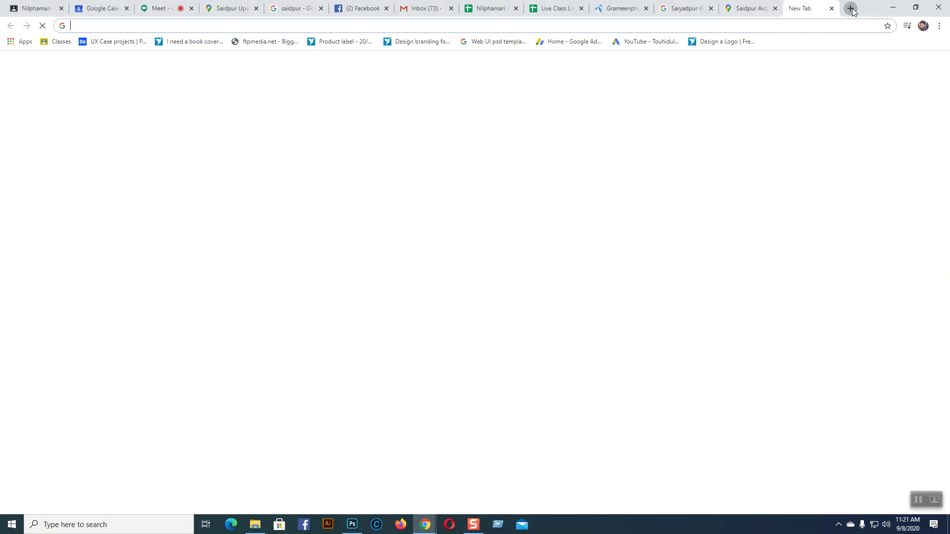
{"action": "left_click", "coordinate": [418, 209]}
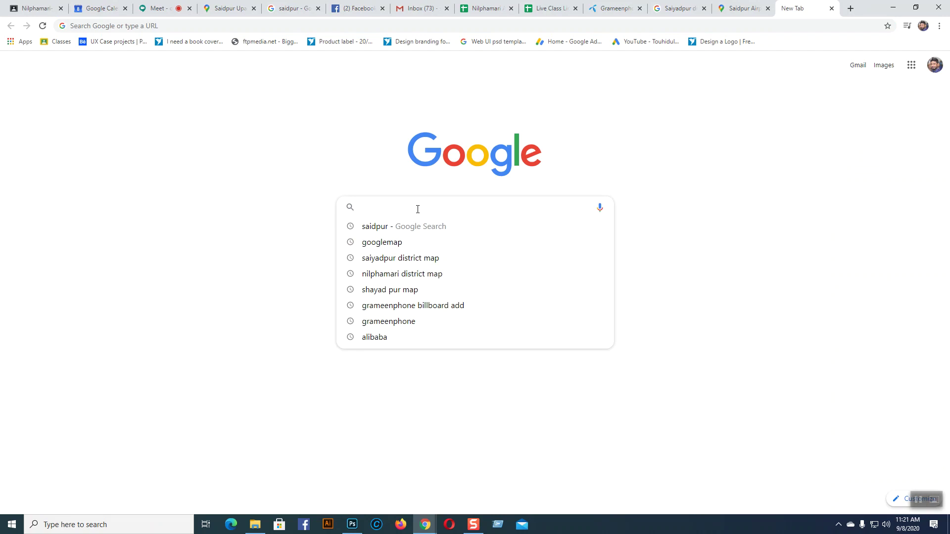
{"action": "type", "text": "Fly"}
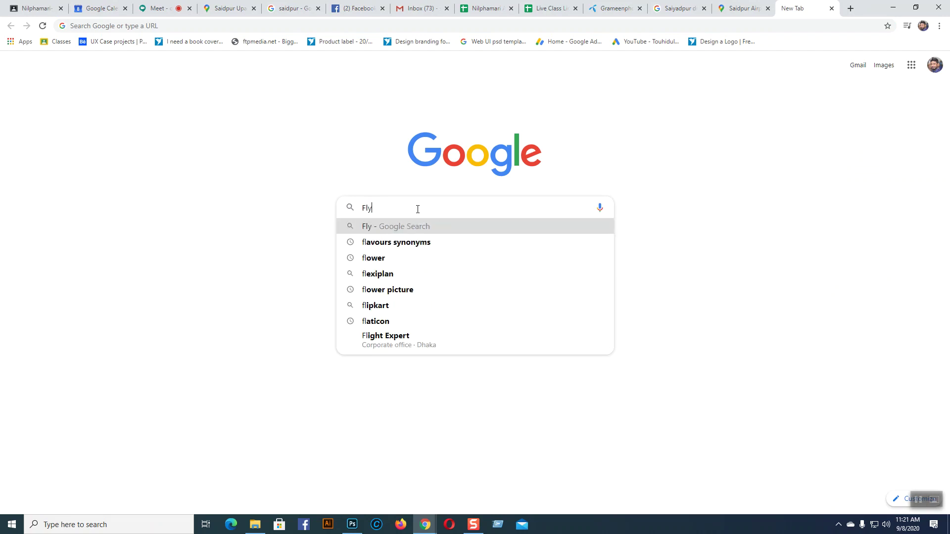
{"action": "type", "text": "er design"}
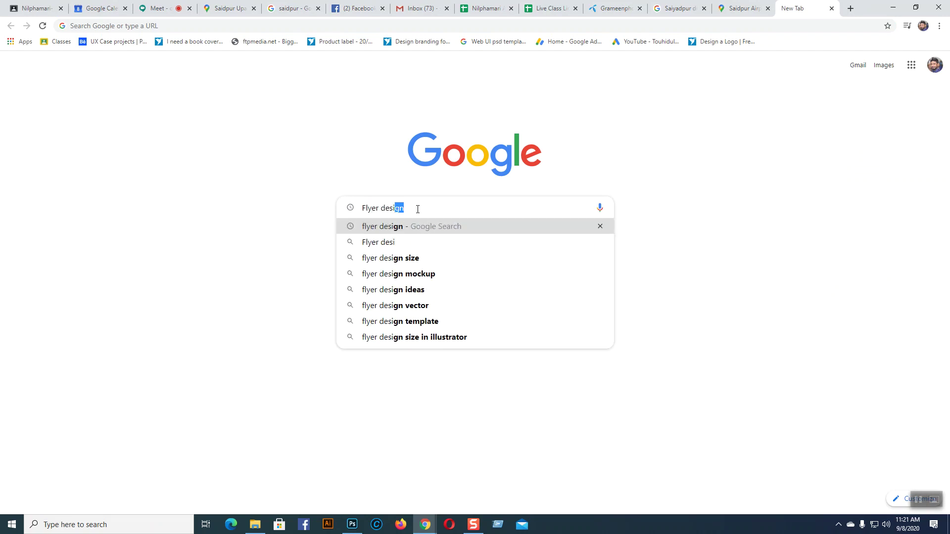
{"action": "left_click", "coordinate": [409, 226]}
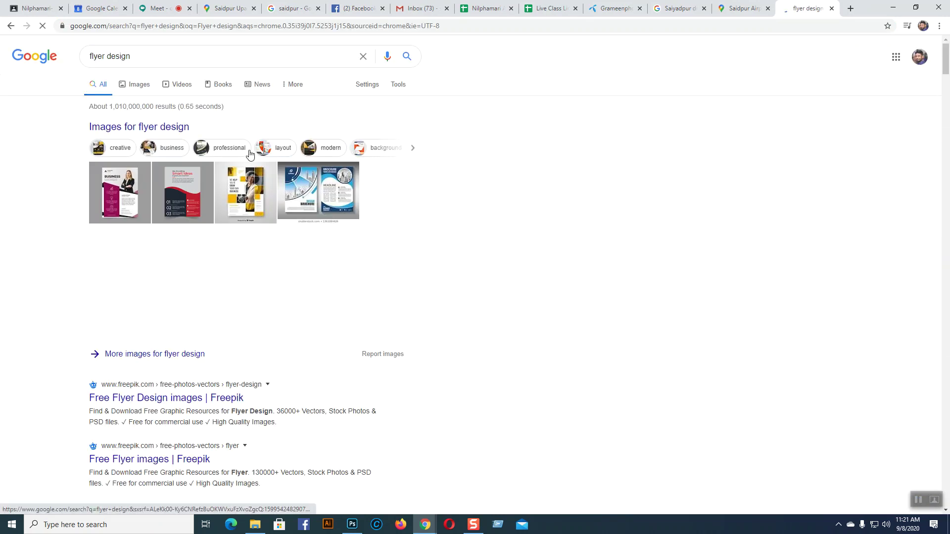
{"action": "left_click", "coordinate": [141, 86]}
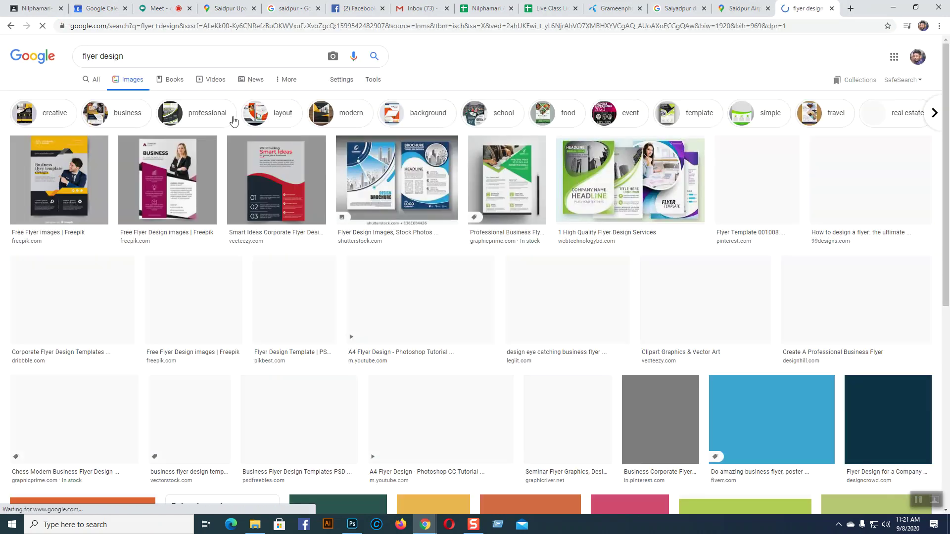
Step: Browse the flyer design image results for examples of flyer mockups
{"action": "scroll", "coordinate": [334, 328], "scroll_direction": "down", "scroll_amount": 4}
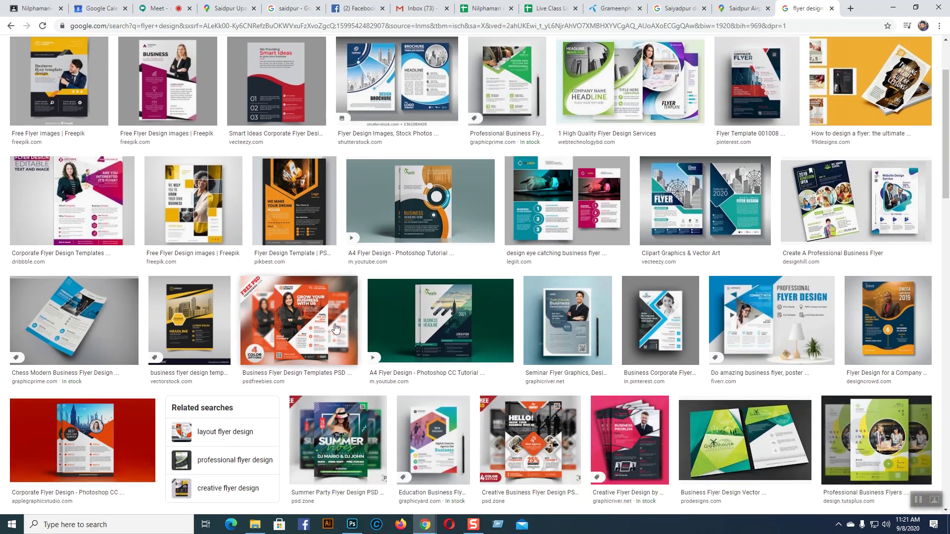
{"action": "scroll", "coordinate": [335, 328], "scroll_direction": "up", "scroll_amount": 2}
{"action": "scroll", "coordinate": [336, 329], "scroll_direction": "up", "scroll_amount": 1}
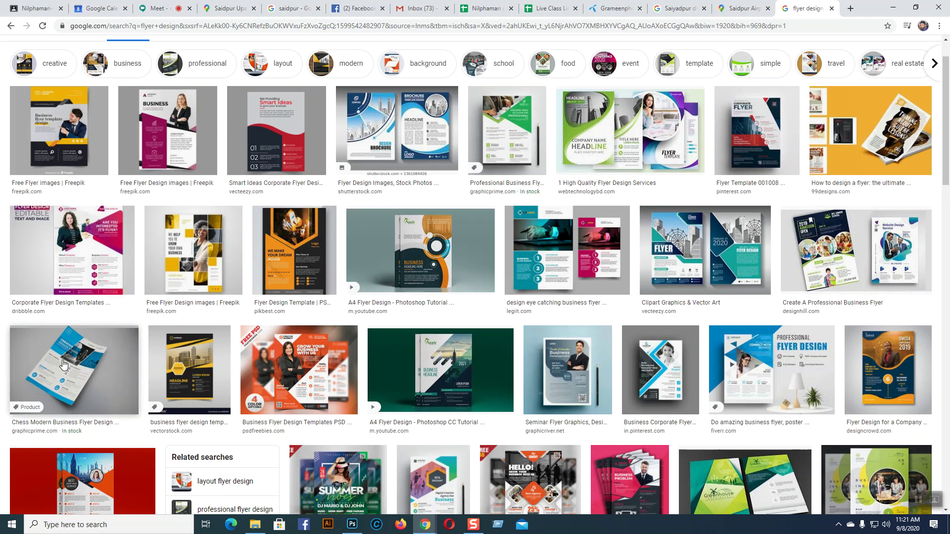
{"action": "scroll", "coordinate": [87, 366], "scroll_direction": "down", "scroll_amount": 6}
{"action": "scroll", "coordinate": [88, 367], "scroll_direction": "down", "scroll_amount": 4}
{"action": "scroll", "coordinate": [304, 359], "scroll_direction": "down", "scroll_amount": 2}
{"action": "scroll", "coordinate": [304, 357], "scroll_direction": "down", "scroll_amount": 3}
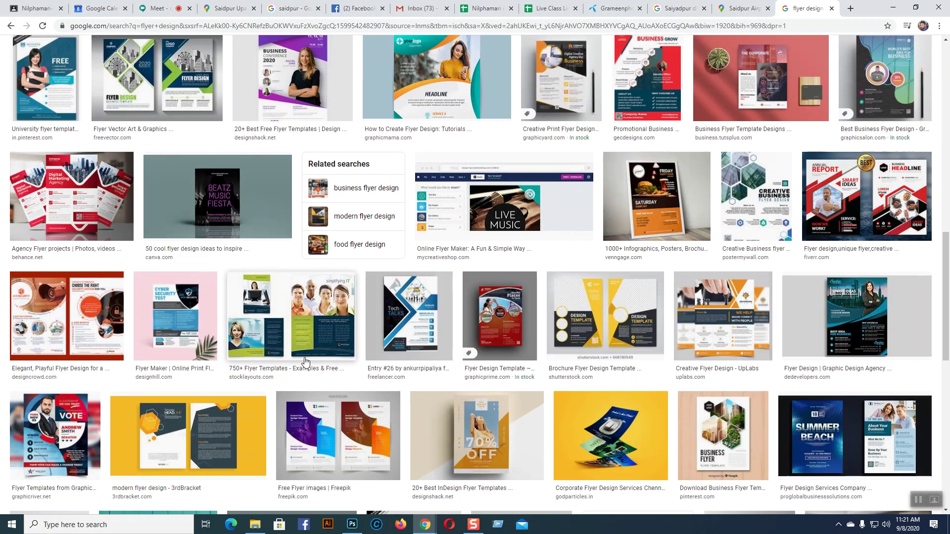
{"action": "scroll", "coordinate": [304, 362], "scroll_direction": "down", "scroll_amount": 2}
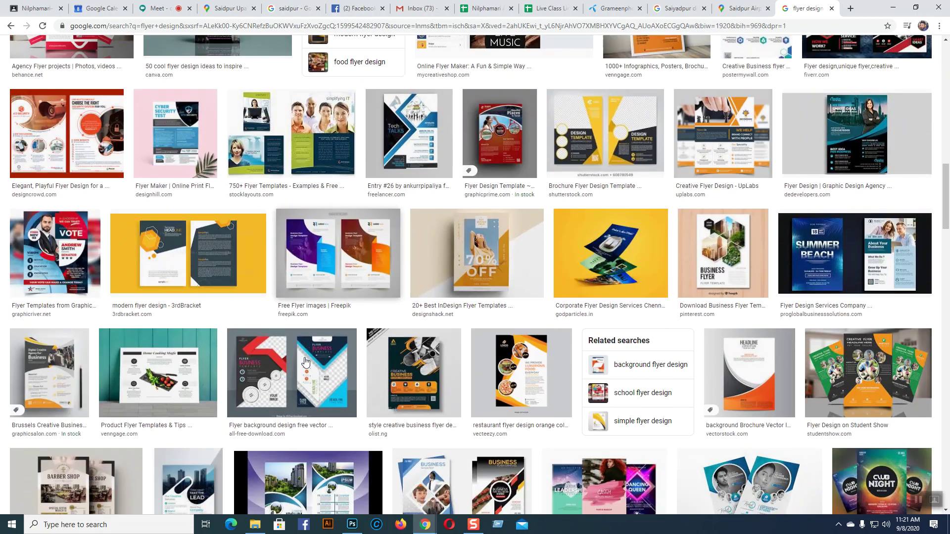
{"action": "scroll", "coordinate": [400, 310], "scroll_direction": "down", "scroll_amount": 8}
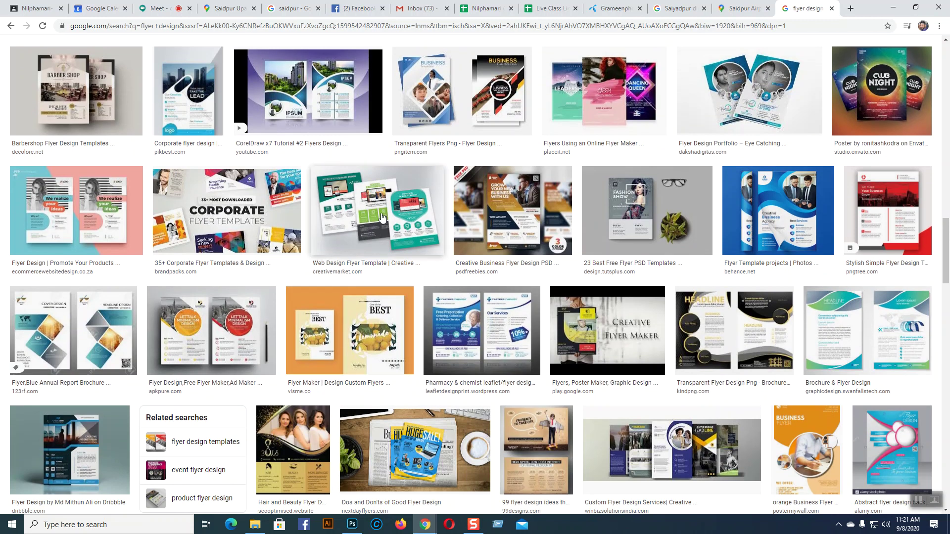
Step: Preview the Creative Market Web Design Flyer Template and a related image, examining how the tilted flyer page is presented
{"action": "left_click", "coordinate": [381, 208]}
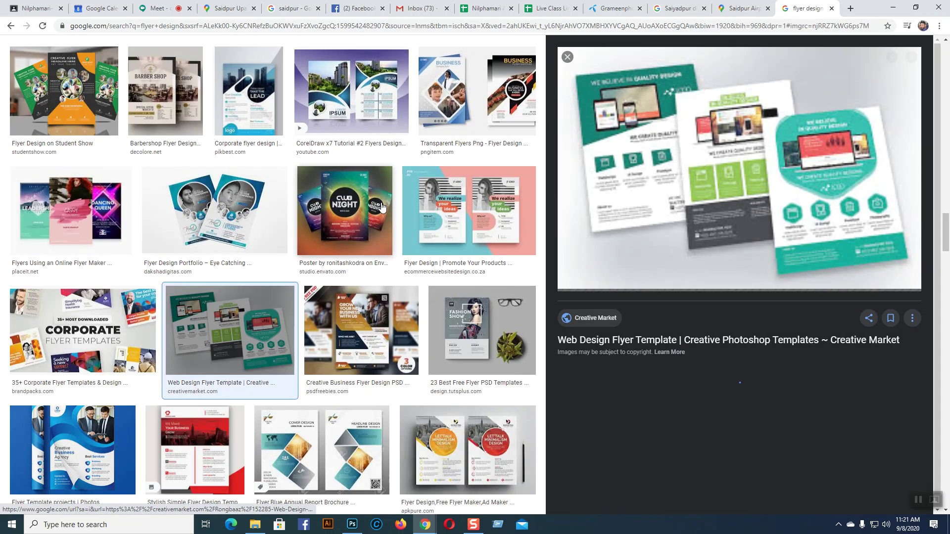
{"action": "scroll", "coordinate": [453, 319], "scroll_direction": "down", "scroll_amount": 4}
{"action": "scroll", "coordinate": [772, 336], "scroll_direction": "down", "scroll_amount": 4}
{"action": "left_click", "coordinate": [856, 259]}
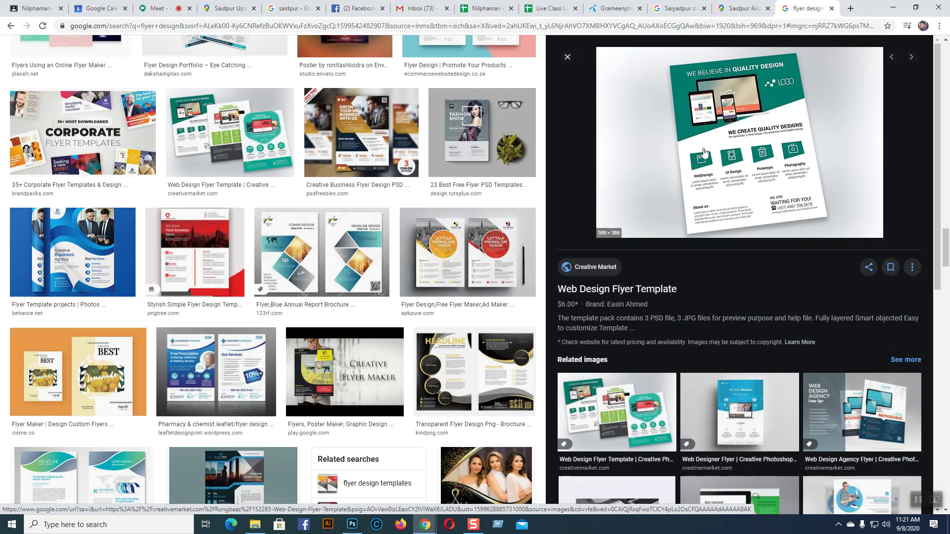
{"action": "scroll", "coordinate": [622, 328], "scroll_direction": "down", "scroll_amount": 5}
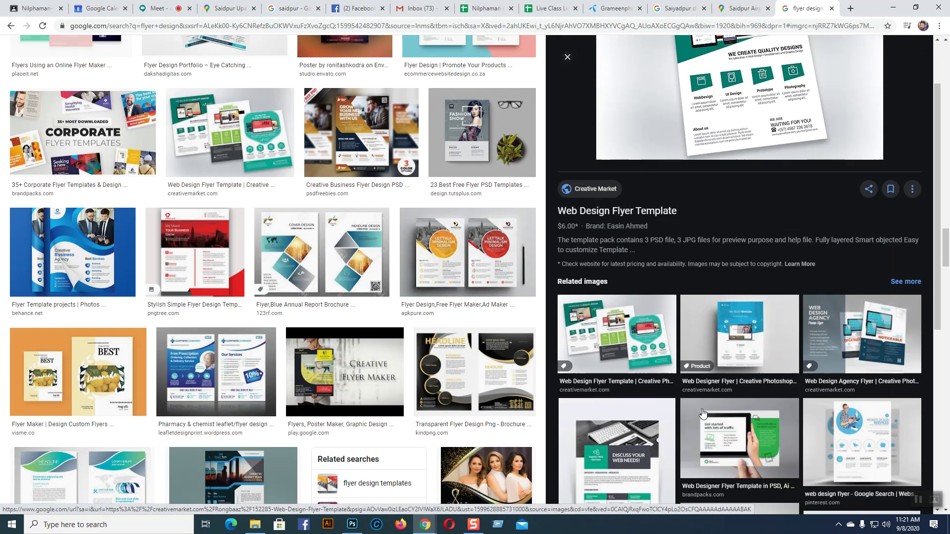
{"action": "scroll", "coordinate": [719, 259], "scroll_direction": "up", "scroll_amount": 5}
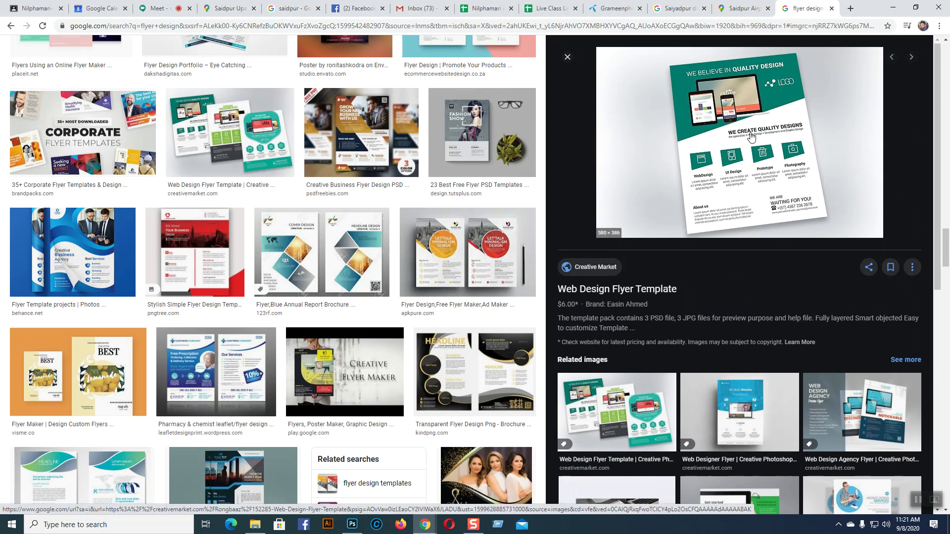
Step: Switch back to Photoshop and skew the red Rectangle 1 smart object about 14.5°, with its top edge shifted left and bottom edge right
{"action": "left_click", "coordinate": [352, 525]}
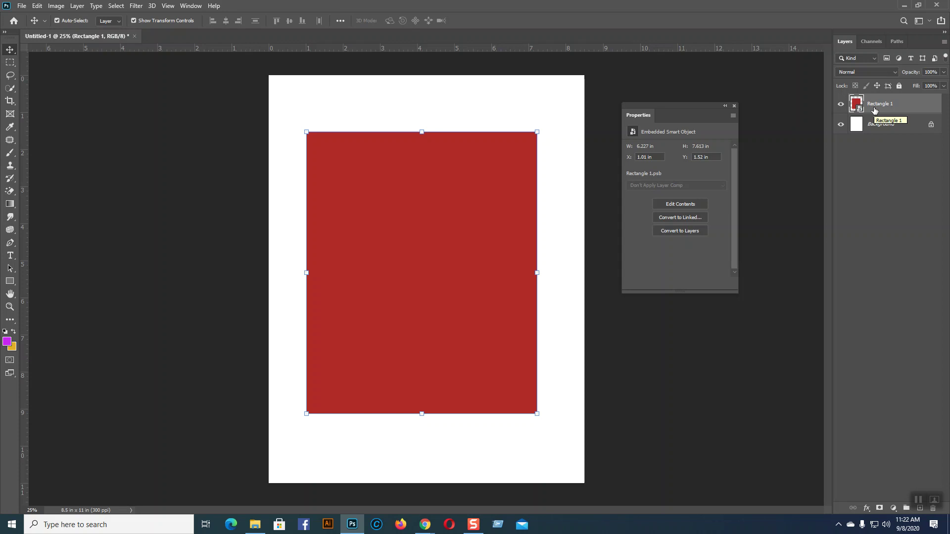
{"action": "left_click", "coordinate": [38, 6]}
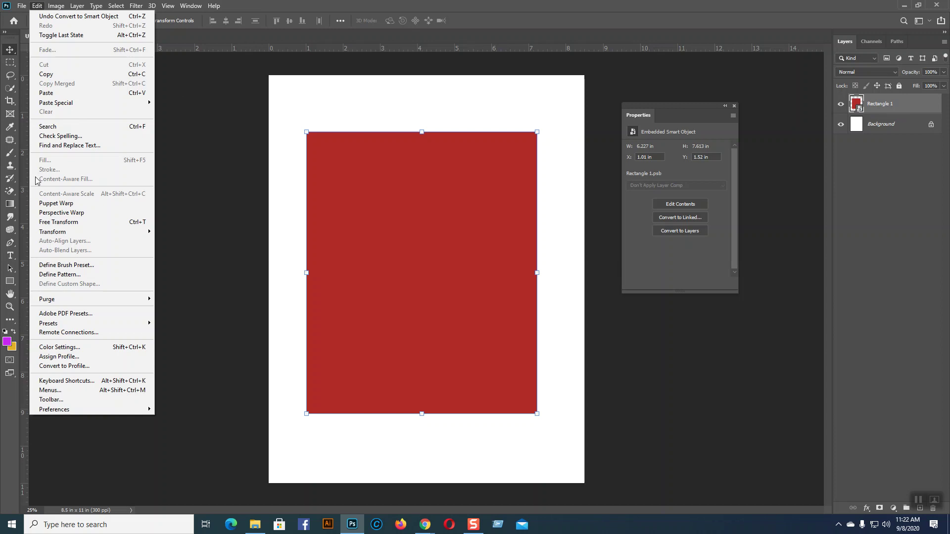
{"action": "mouse_move", "coordinate": [132, 233]}
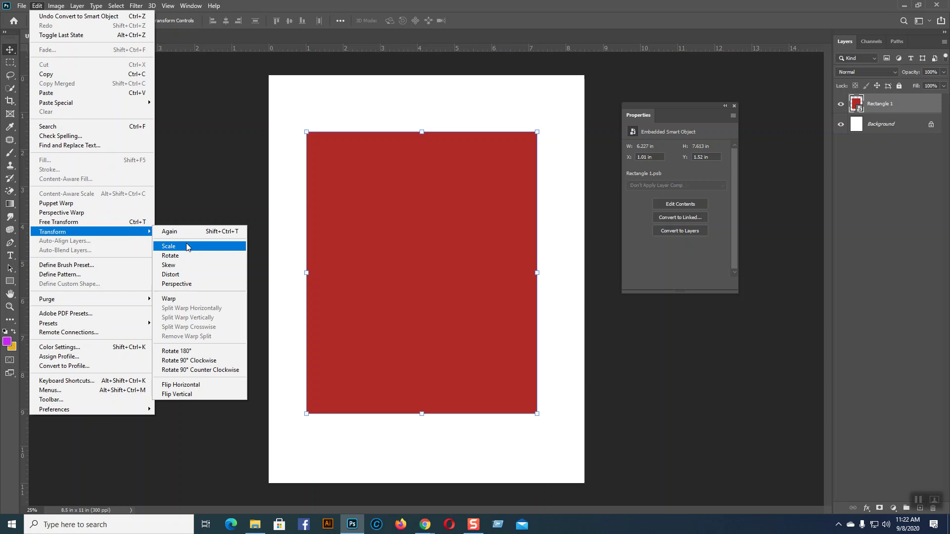
{"action": "left_click", "coordinate": [181, 266]}
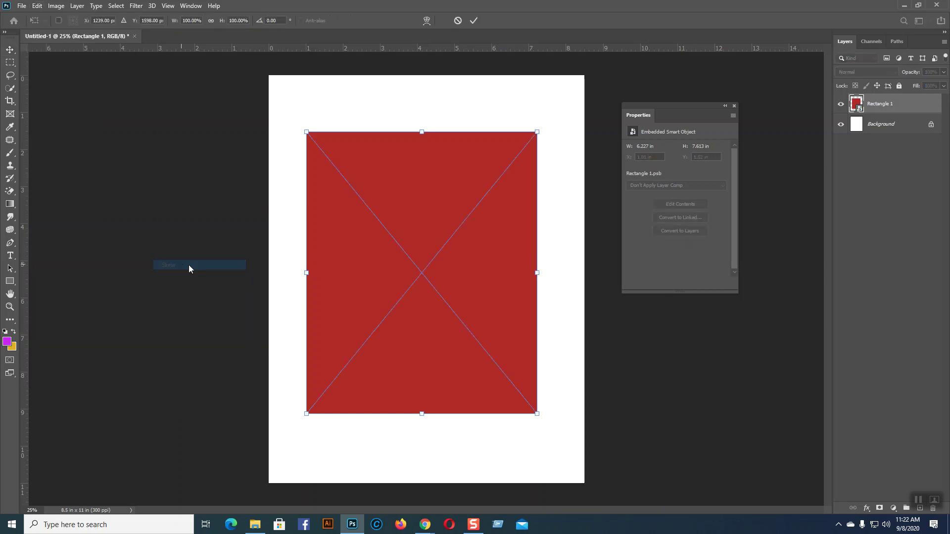
{"action": "left_click_drag", "start_coordinate": [422, 133], "coordinate": [390, 132]}
{"action": "left_click_drag", "start_coordinate": [422, 413], "coordinate": [463, 408]}
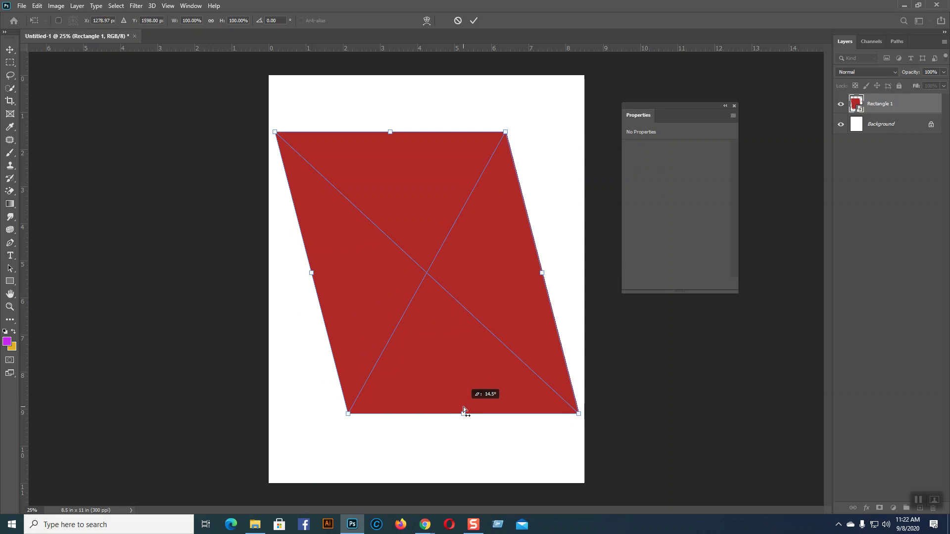
{"action": "left_click_drag", "start_coordinate": [463, 407], "coordinate": [463, 408]}
{"action": "left_click", "coordinate": [474, 20]}
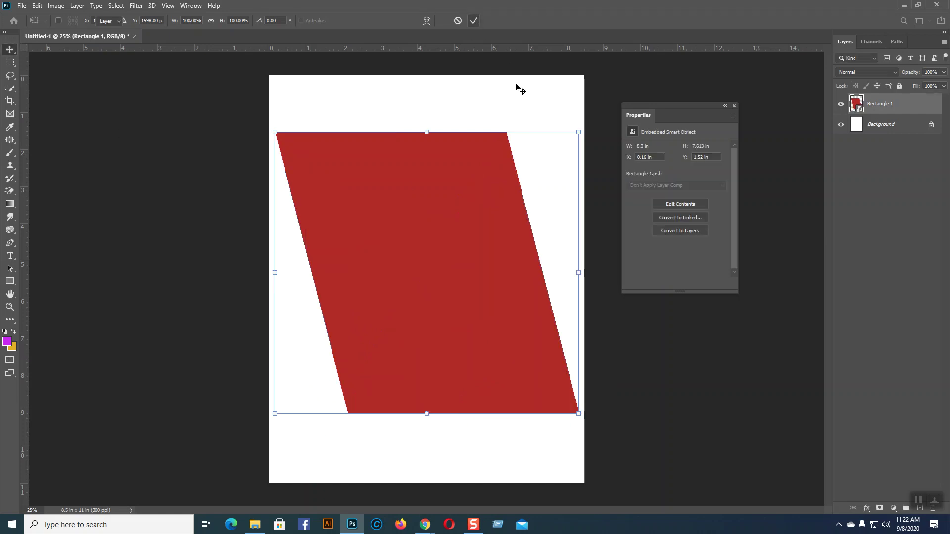
Step: Scale the skewed rectangle proportionally to about 93% and place it at about X 0.69 in, Y 1.55 in
{"action": "left_click", "coordinate": [576, 137]}
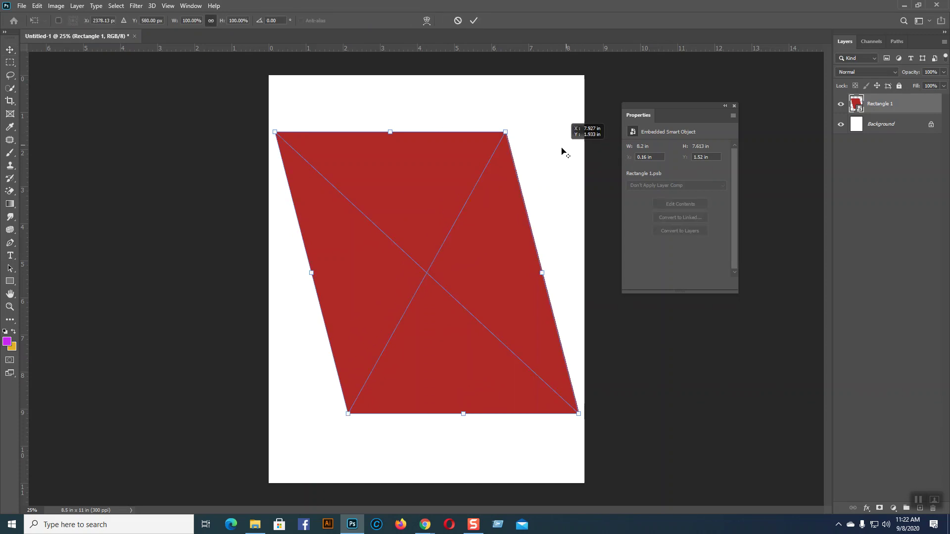
{"action": "left_click_drag", "start_coordinate": [507, 131], "coordinate": [522, 103]}
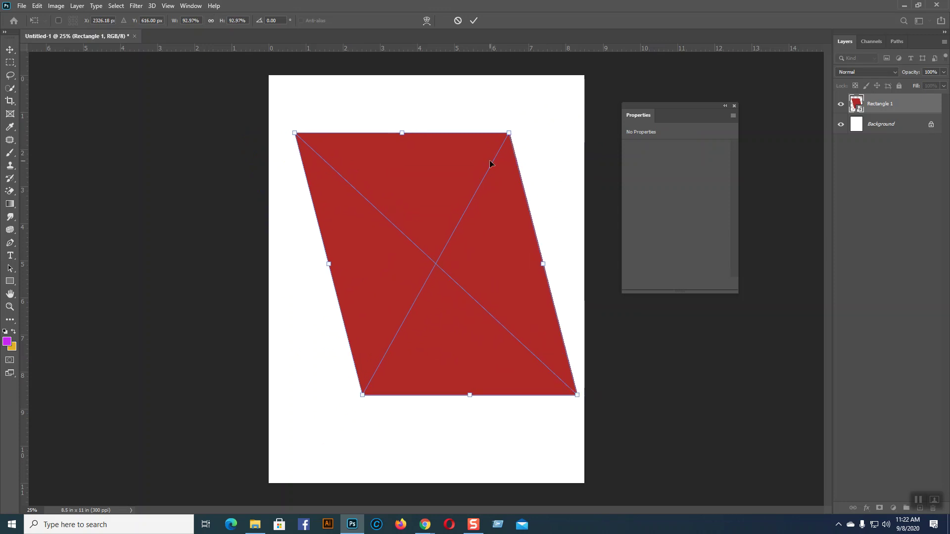
{"action": "key", "text": "Return"}
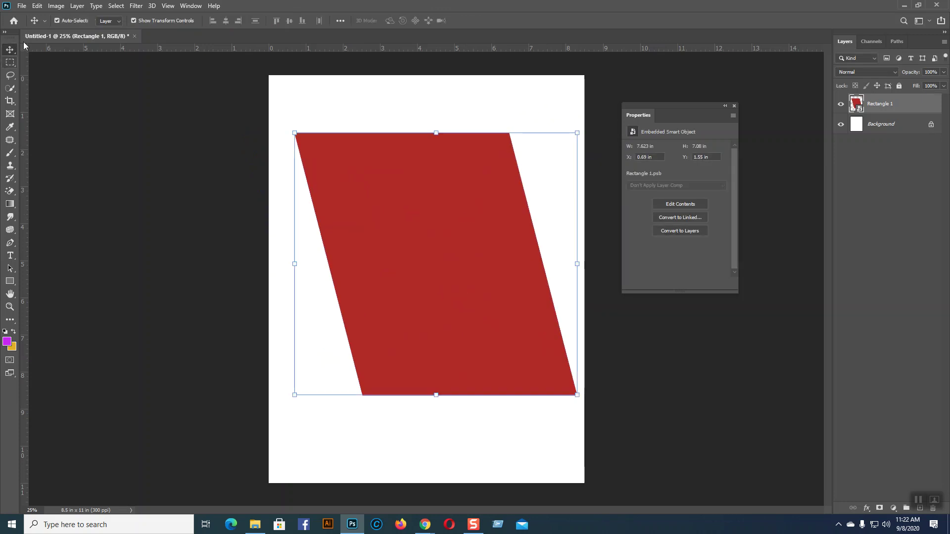
Step: Distort the rectangle by pulling its upper-right corner slightly inward and down
{"action": "left_click", "coordinate": [36, 6]}
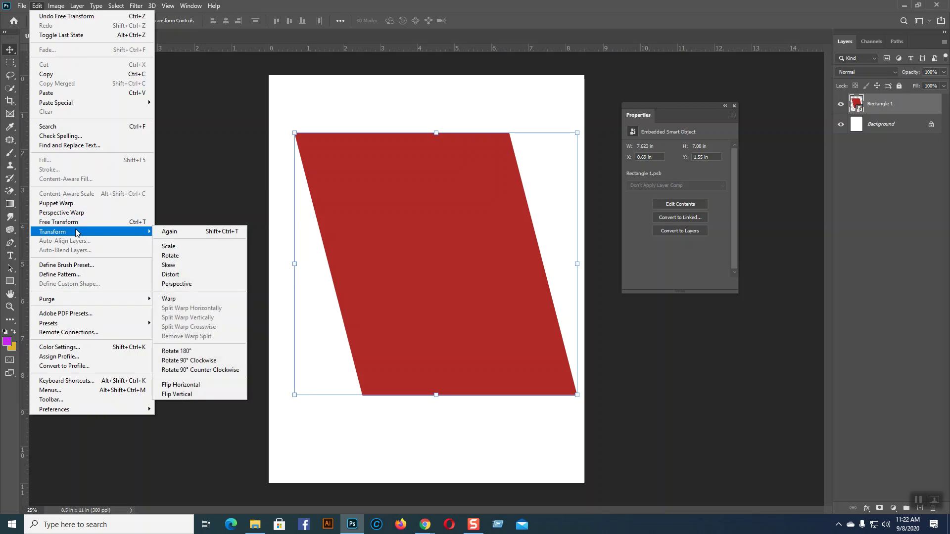
{"action": "left_click", "coordinate": [187, 275]}
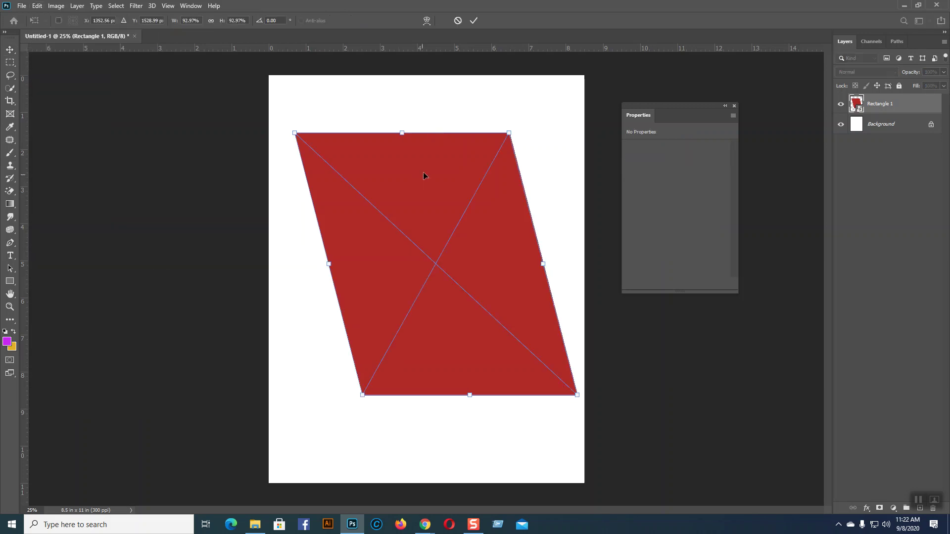
{"action": "left_click_drag", "start_coordinate": [510, 134], "coordinate": [494, 148]}
{"action": "key", "text": "Return"}
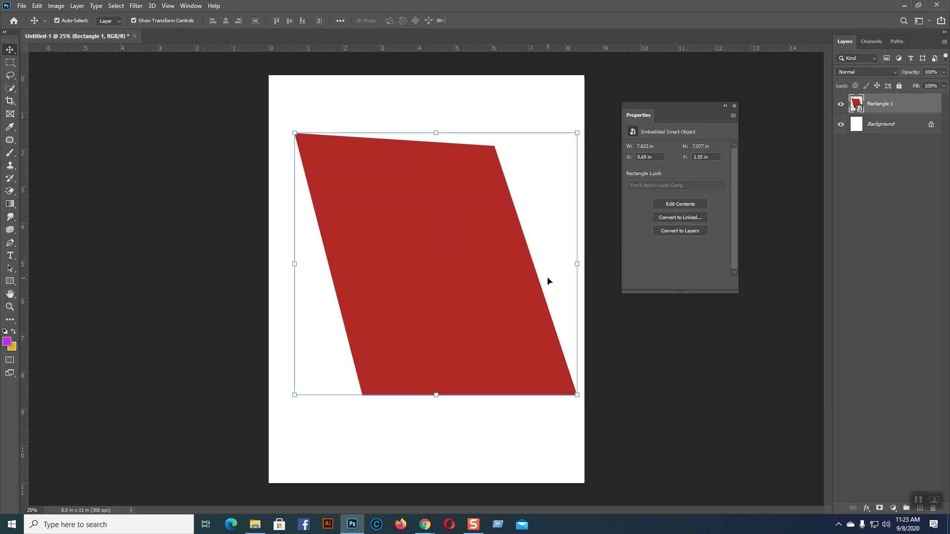
Step: Add a drop shadow to the Rectangle 1 layer with 65% opacity, 18 px distance and 79 px size
{"action": "left_click", "coordinate": [867, 509]}
{"action": "left_click", "coordinate": [866, 505]}
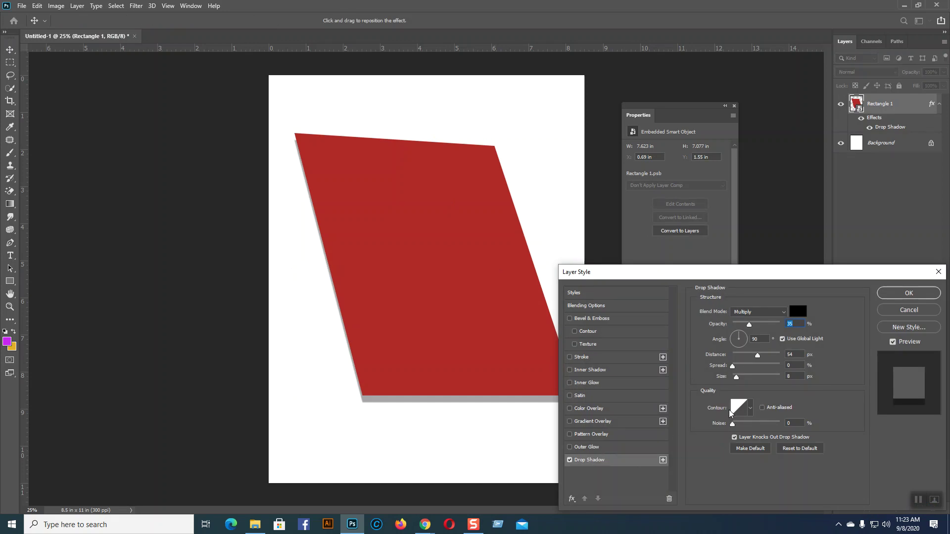
{"action": "left_click", "coordinate": [615, 463]}
{"action": "left_click", "coordinate": [741, 378]}
{"action": "left_click", "coordinate": [750, 379]}
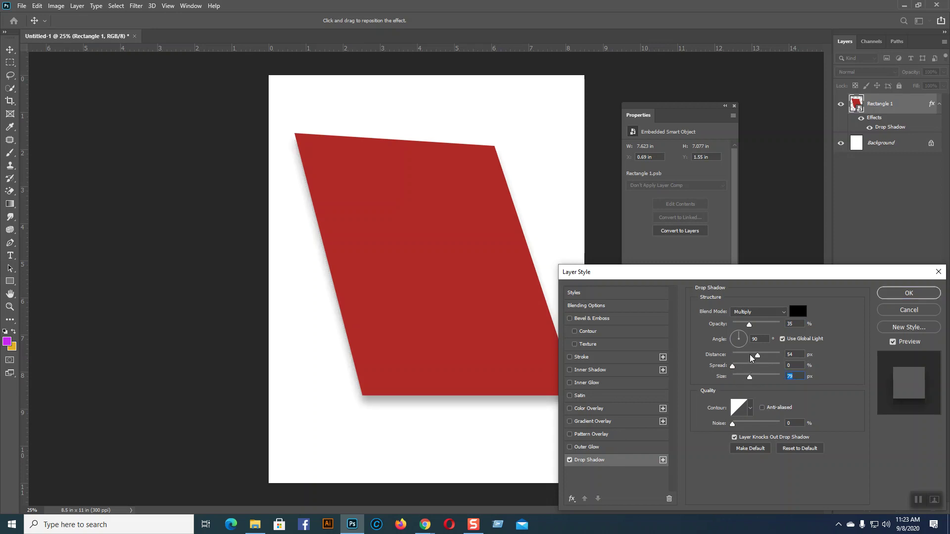
{"action": "left_click_drag", "start_coordinate": [761, 356], "coordinate": [764, 327]}
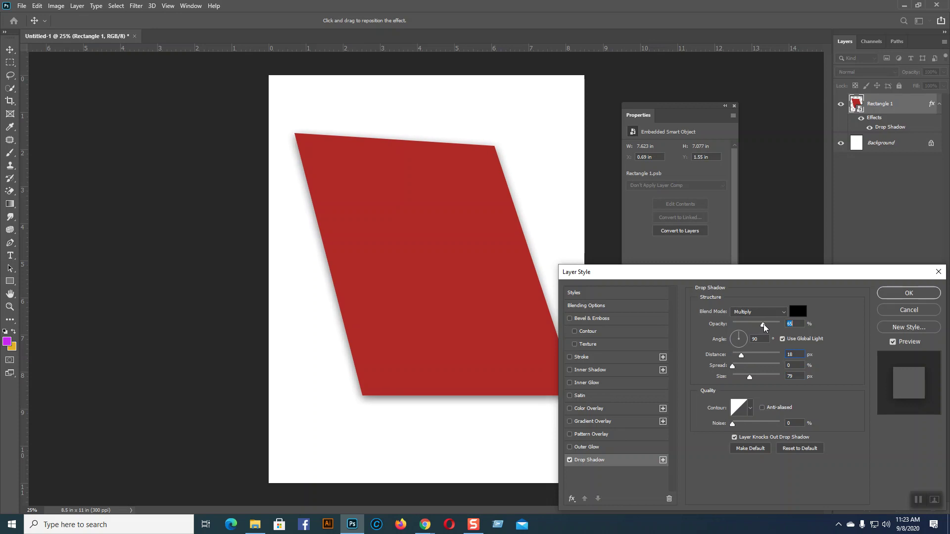
Step: Refine the drop shadow to a 33° angle, 22 px distance, 3% spread and 54 px size, and apply it
{"action": "mouse_move", "coordinate": [748, 378]}
{"action": "left_mouse_down"}
{"action": "mouse_move", "coordinate": [735, 380]}
{"action": "mouse_move", "coordinate": [749, 381]}
{"action": "mouse_move", "coordinate": [738, 369]}
{"action": "left_mouse_up"}
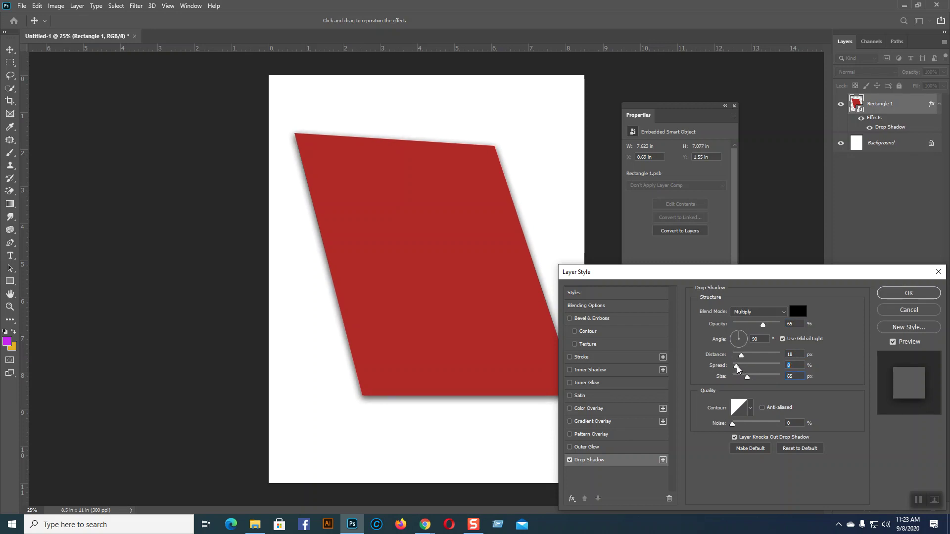
{"action": "left_click_drag", "start_coordinate": [741, 356], "coordinate": [737, 381]}
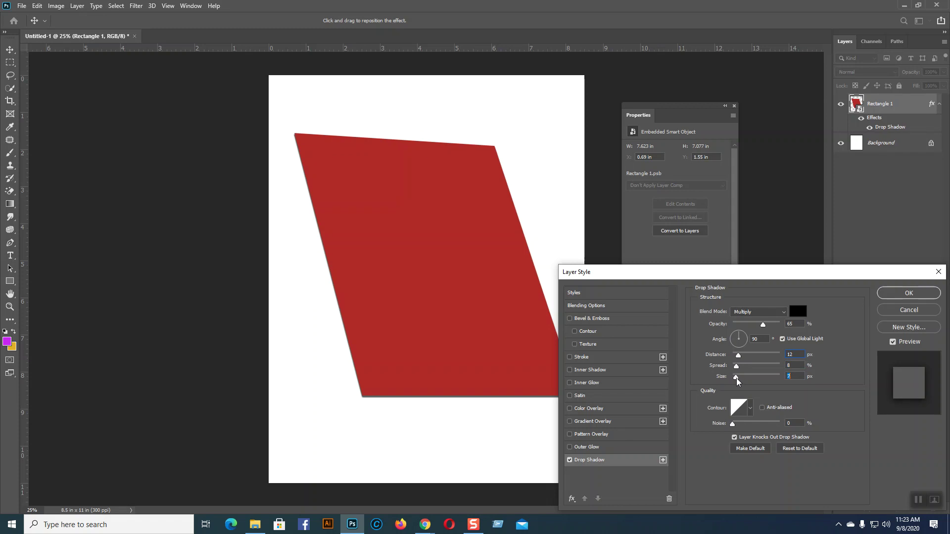
{"action": "left_click_drag", "start_coordinate": [429, 405], "coordinate": [424, 398]}
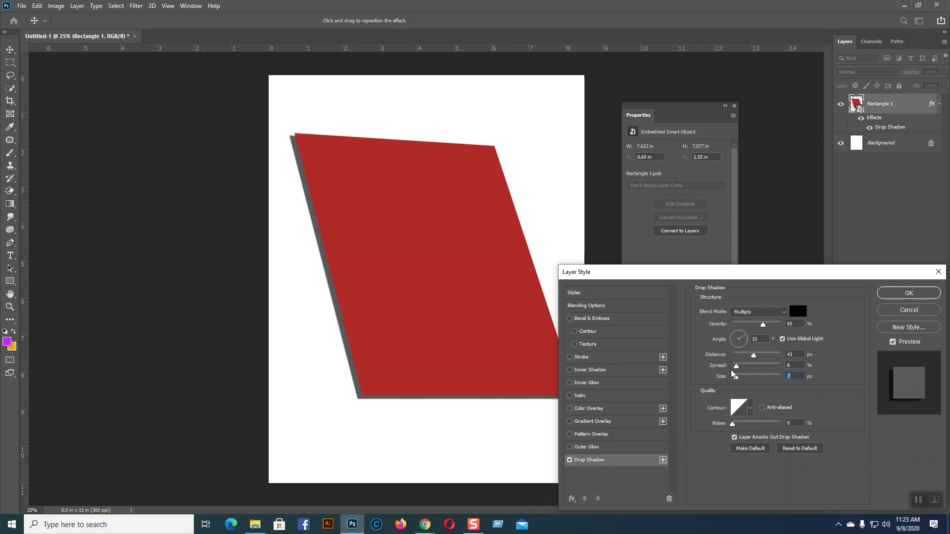
{"action": "left_click_drag", "start_coordinate": [737, 380], "coordinate": [744, 358]}
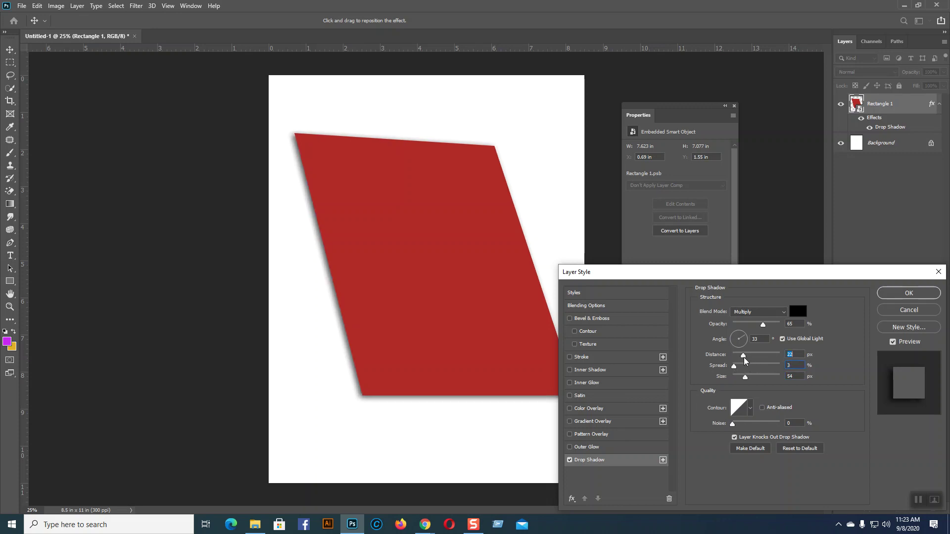
{"action": "left_click", "coordinate": [909, 293]}
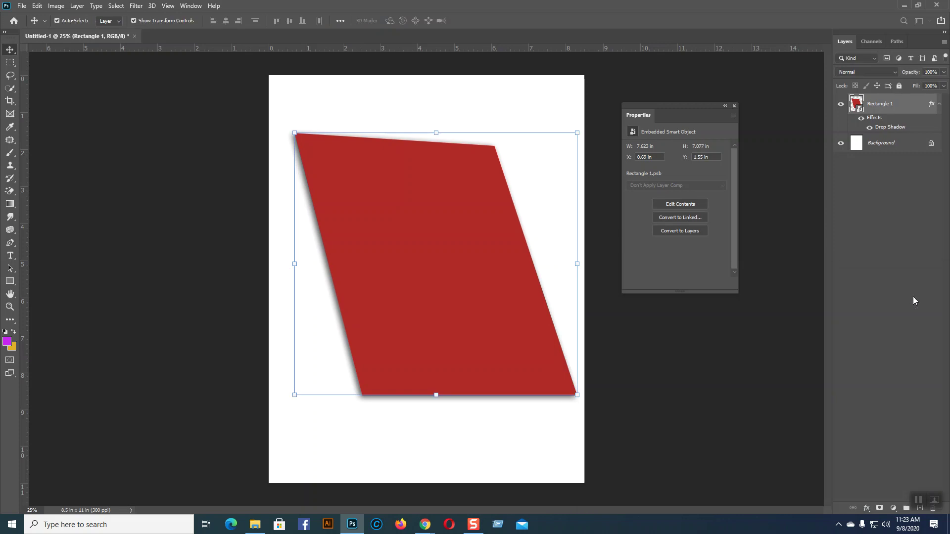
{"action": "left_click", "coordinate": [522, 451]}
{"action": "left_click", "coordinate": [446, 307]}
{"action": "left_click", "coordinate": [721, 348]}
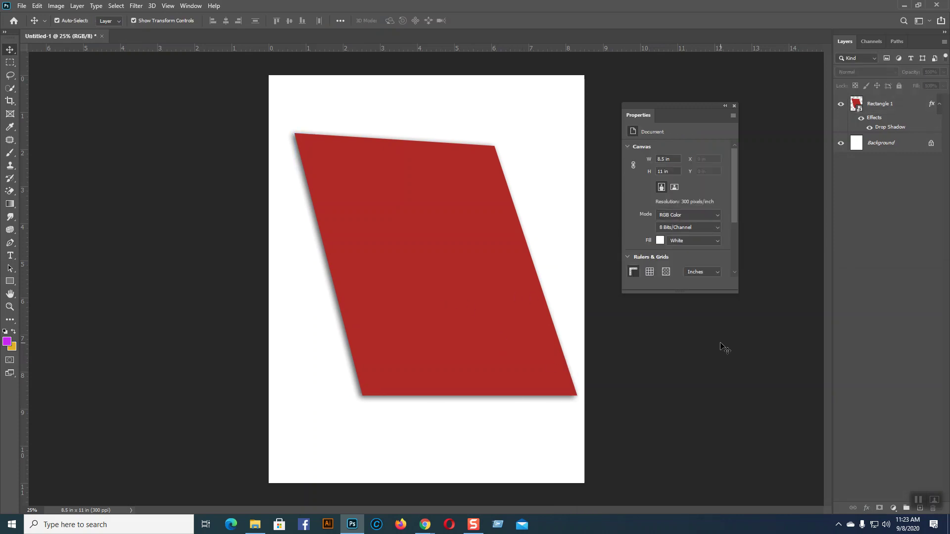
{"action": "left_click", "coordinate": [508, 271]}
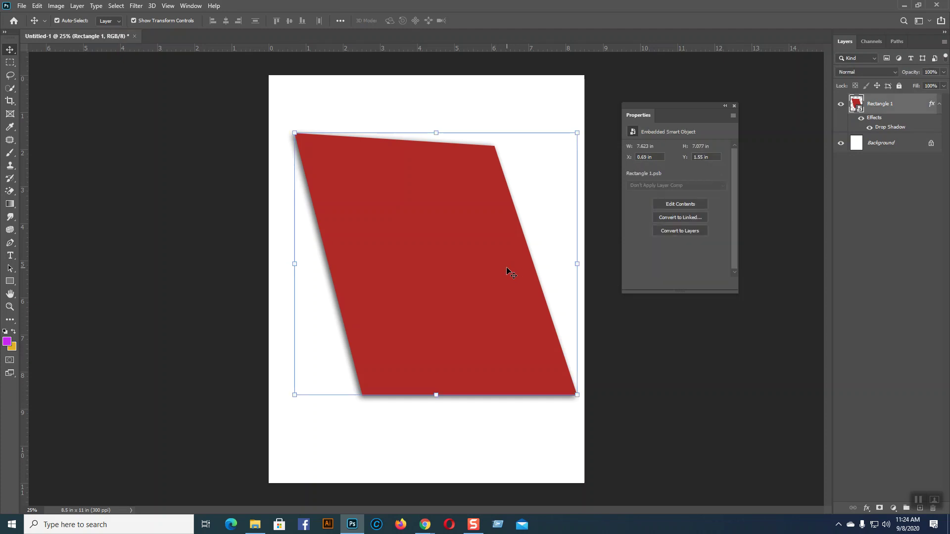
{"action": "left_click", "coordinate": [524, 452]}
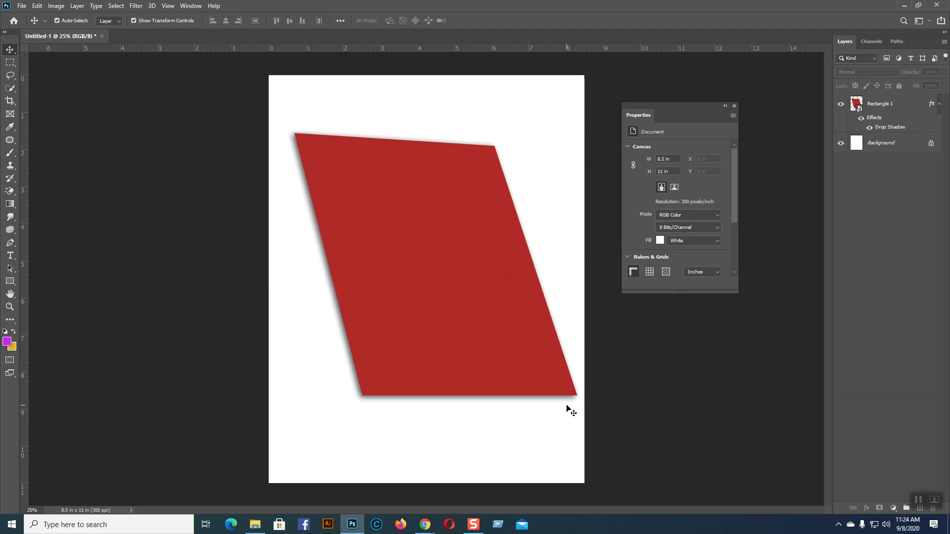
Step: Open the contents of the Rectangle 1 smart object, and open Flyer.jpg from the Images folder on the Desktop
{"action": "double_click", "coordinate": [860, 112]}
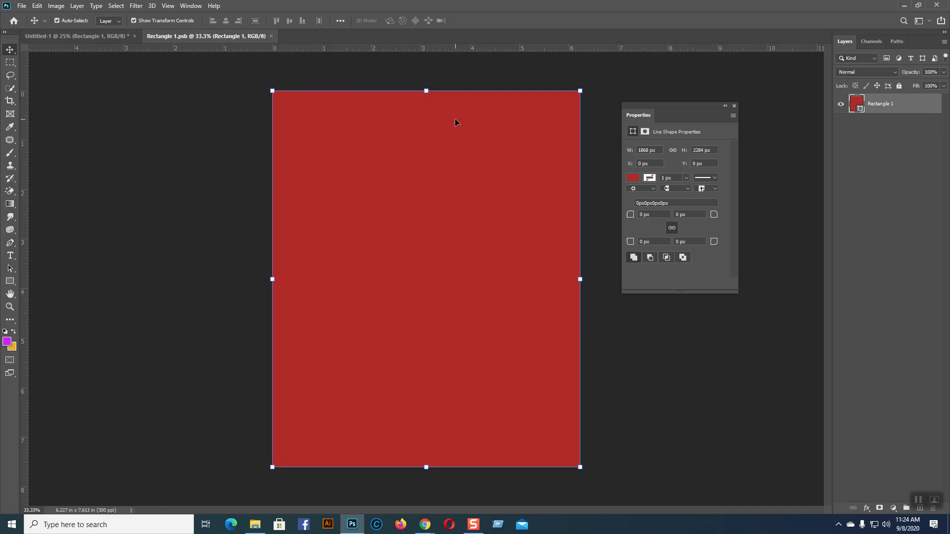
{"action": "left_click", "coordinate": [22, 6]}
{"action": "left_click", "coordinate": [31, 25]}
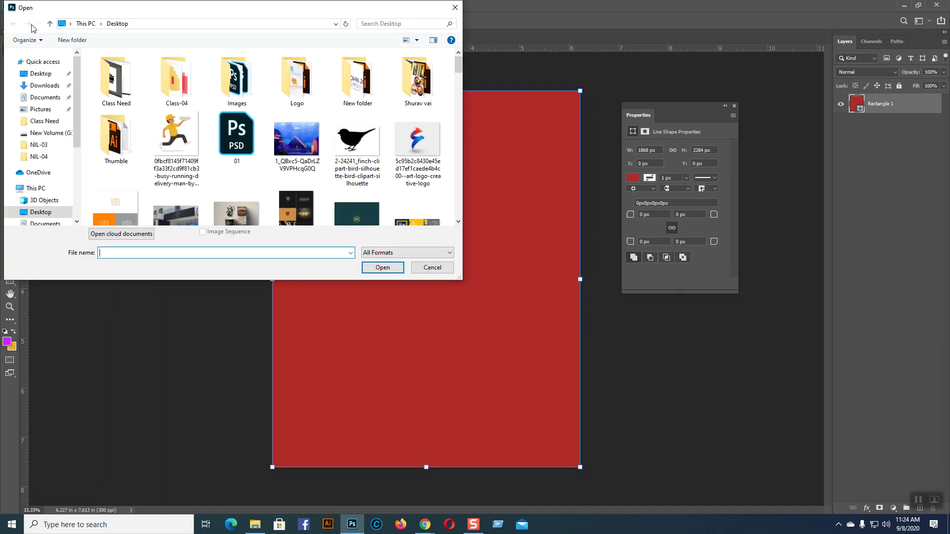
{"action": "scroll", "coordinate": [386, 129], "scroll_direction": "down", "scroll_amount": 2}
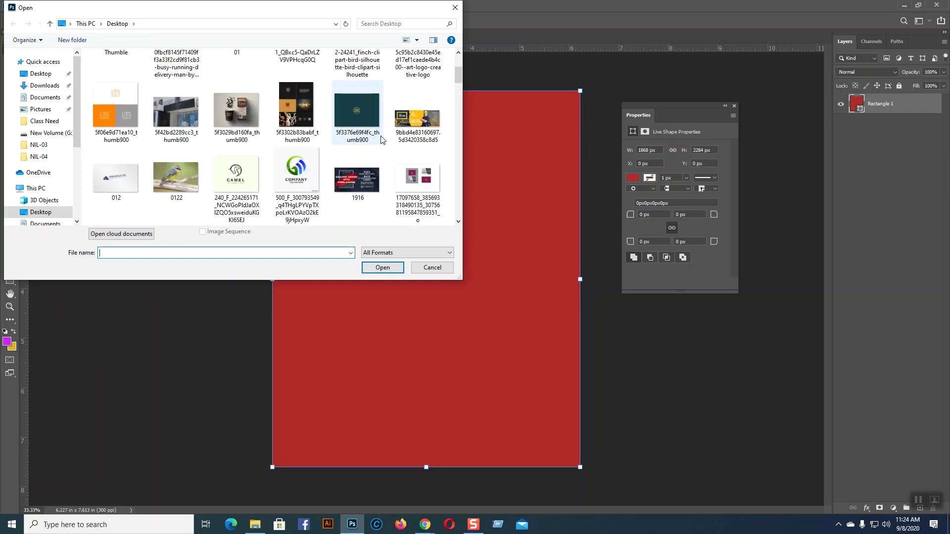
{"action": "scroll", "coordinate": [381, 140], "scroll_direction": "down", "scroll_amount": 2}
{"action": "scroll", "coordinate": [382, 140], "scroll_direction": "down", "scroll_amount": 1}
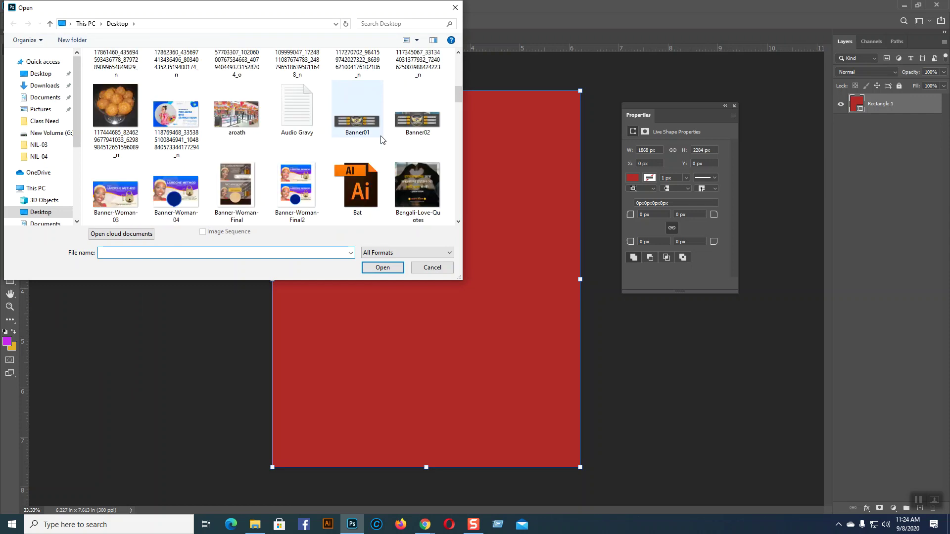
{"action": "scroll", "coordinate": [382, 140], "scroll_direction": "up", "scroll_amount": 6}
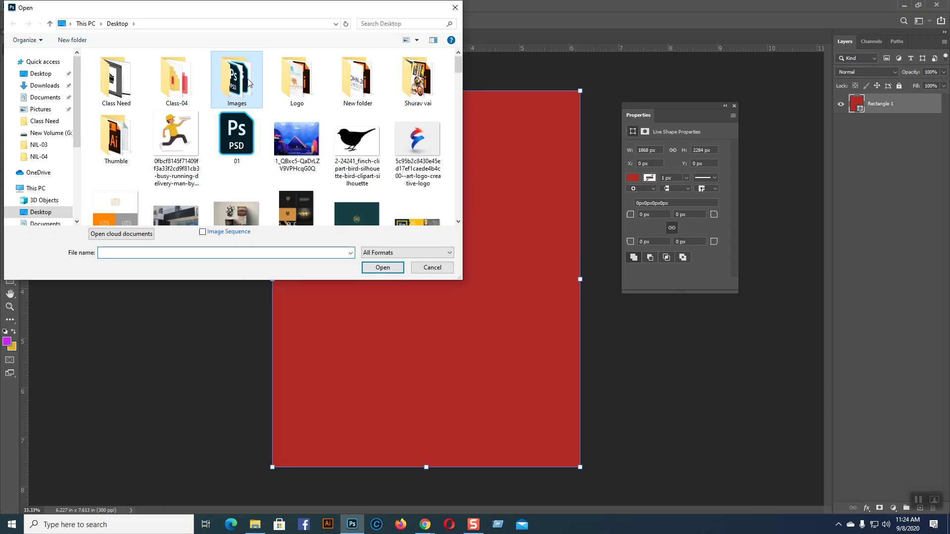
{"action": "double_click", "coordinate": [249, 83]}
{"action": "scroll", "coordinate": [349, 126], "scroll_direction": "down", "scroll_amount": 2}
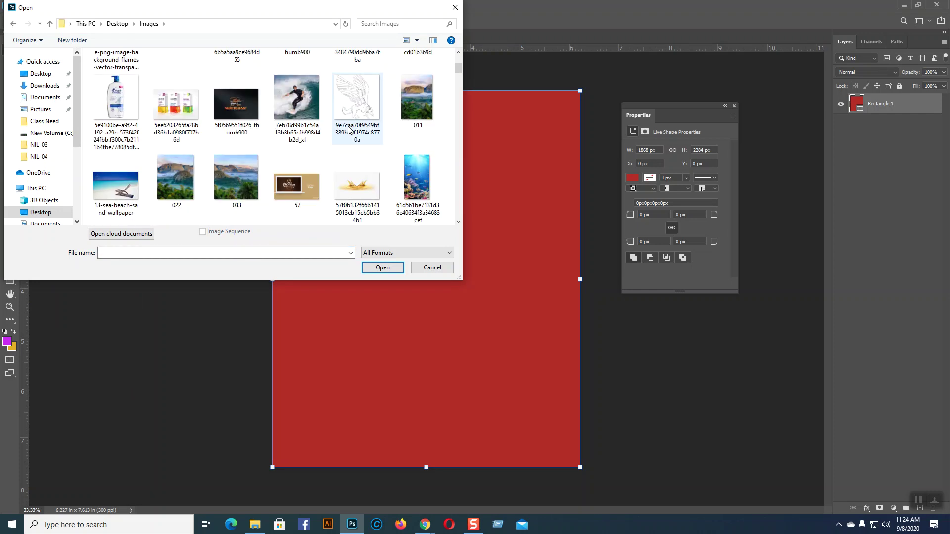
{"action": "scroll", "coordinate": [349, 130], "scroll_direction": "down", "scroll_amount": 3}
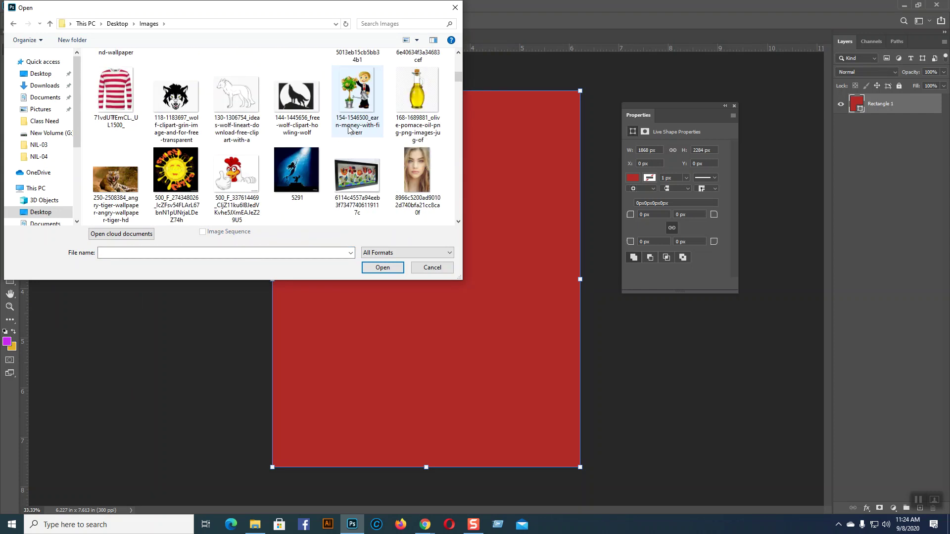
{"action": "scroll", "coordinate": [348, 130], "scroll_direction": "down", "scroll_amount": 8}
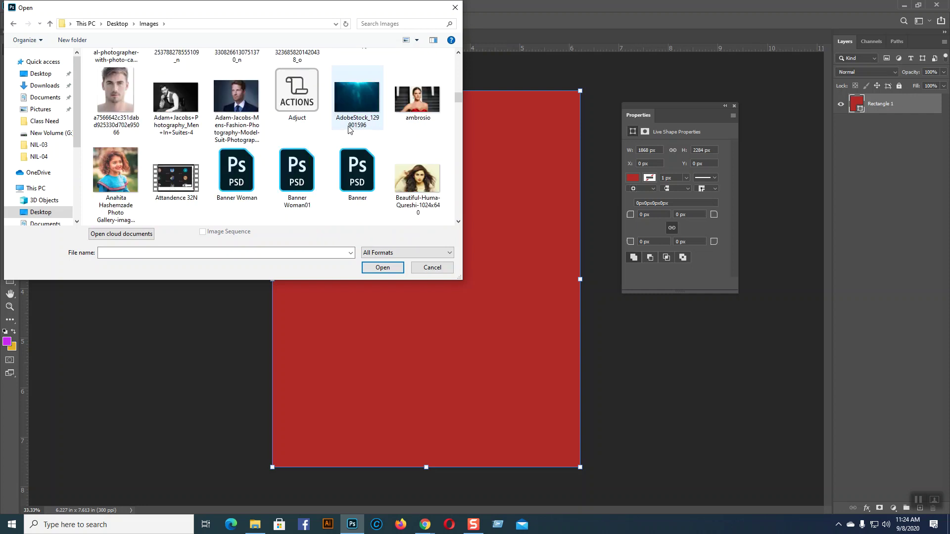
{"action": "scroll", "coordinate": [348, 129], "scroll_direction": "down", "scroll_amount": 1}
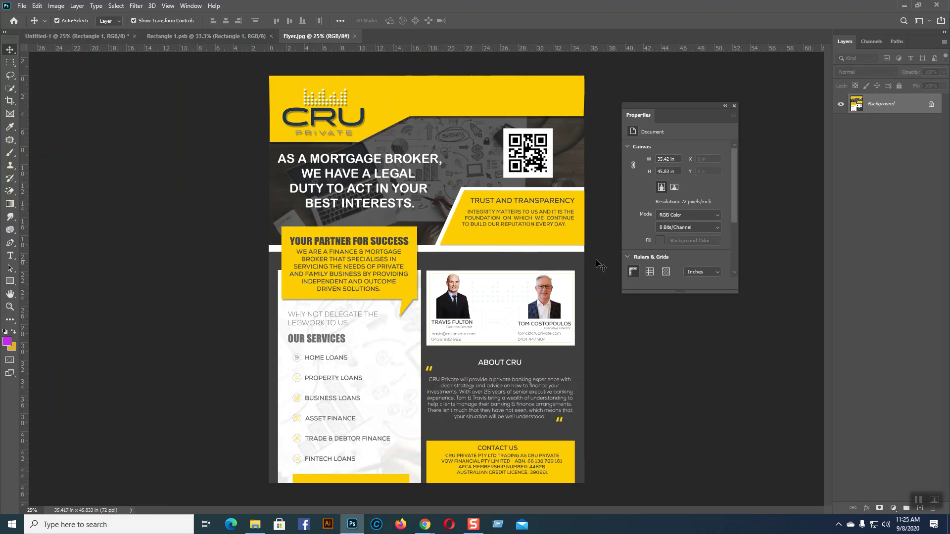
Step: Copy the entire Flyer.jpg image and paste it into Rectangle 1.psb
{"action": "key", "text": "ctrl"}
{"action": "key", "text": "ctrl+a"}
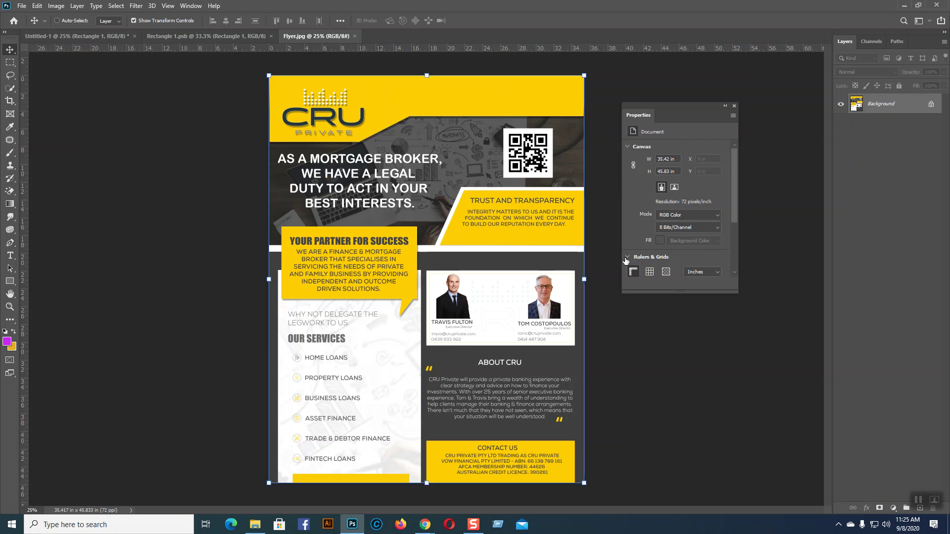
{"action": "left_click", "coordinate": [222, 37]}
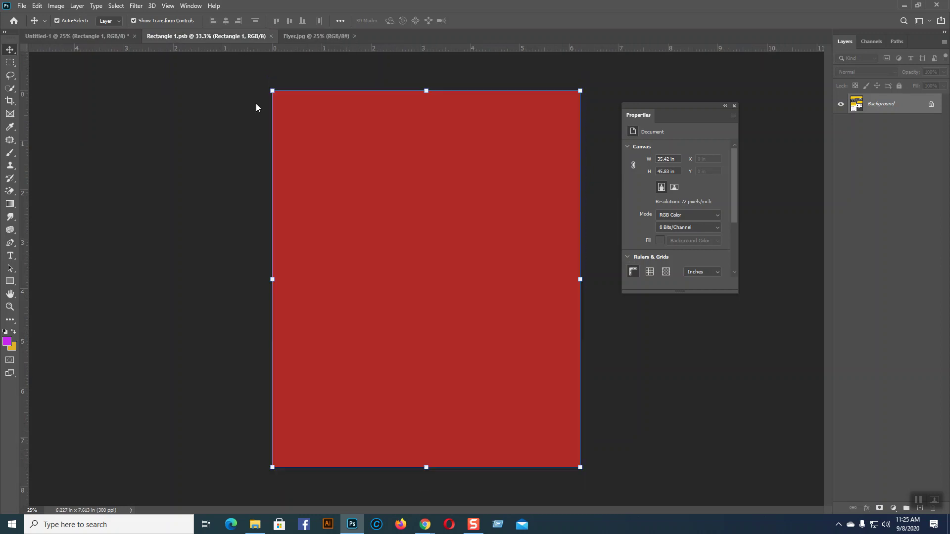
{"action": "key", "text": "ctrl+v"}
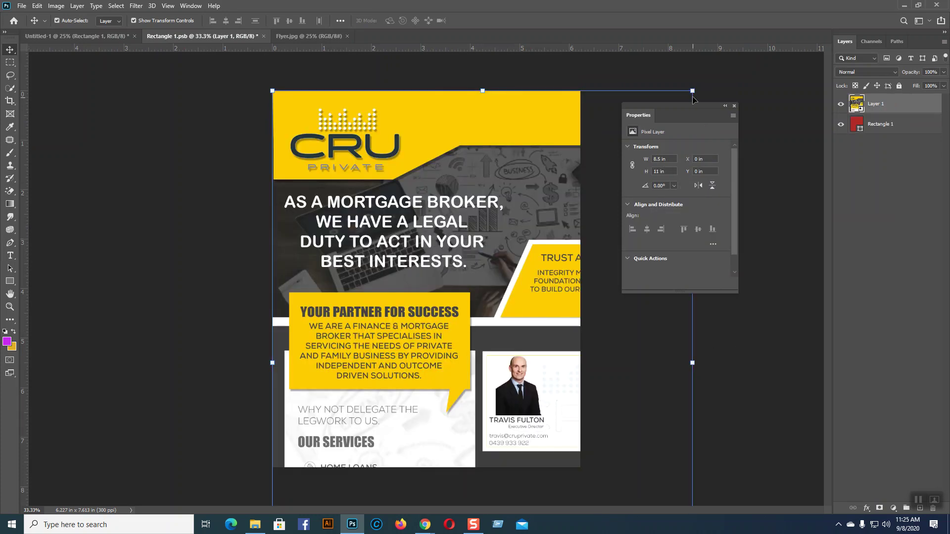
Step: Scale the pasted flyer to about 73.8%, centred over the red rectangle to cover it, and save the smart object's contents
{"action": "left_click_drag", "start_coordinate": [693, 91], "coordinate": [579, 204]}
{"action": "left_click_drag", "start_coordinate": [501, 296], "coordinate": [451, 203]}
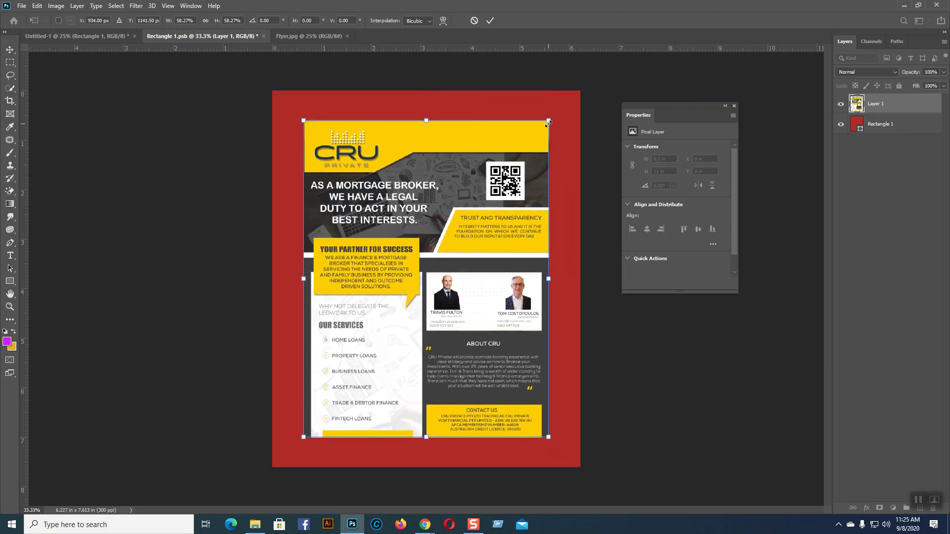
{"action": "left_click_drag", "start_coordinate": [549, 120], "coordinate": [600, 92]}
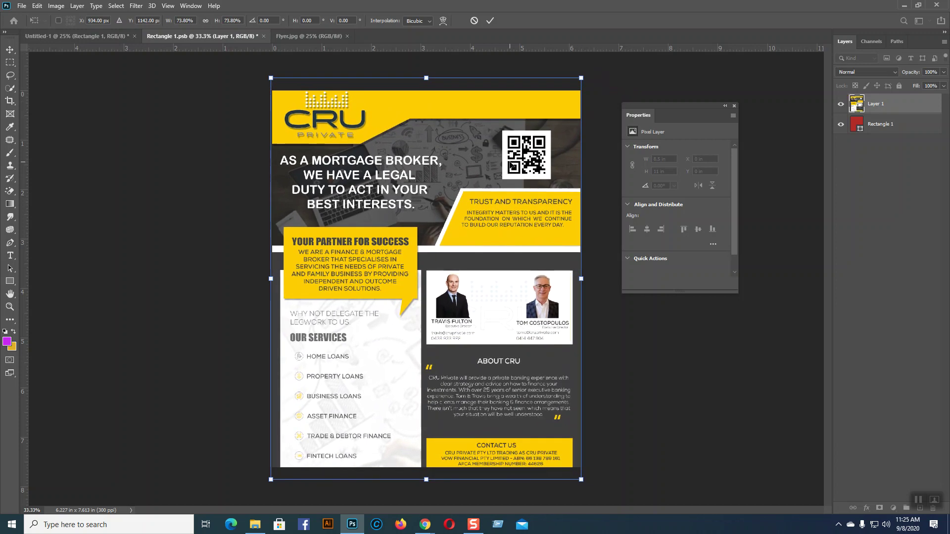
{"action": "mouse_move", "coordinate": [505, 198]}
{"action": "left_mouse_down"}
{"action": "mouse_move", "coordinate": [506, 210]}
{"action": "mouse_move", "coordinate": [506, 186]}
{"action": "mouse_move", "coordinate": [505, 200]}
{"action": "left_mouse_up"}
{"action": "key", "text": "Return"}
{"action": "key", "text": "ctrl+s"}
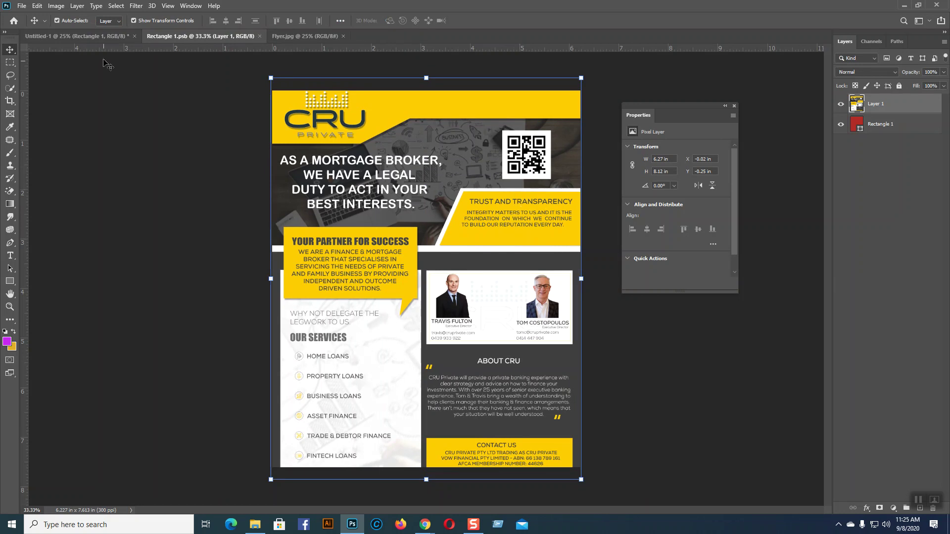
Step: Compare the skewed flyer in the Untitled-1 document with its flat artwork in Rectangle 1.psb
{"action": "left_click", "coordinate": [97, 38]}
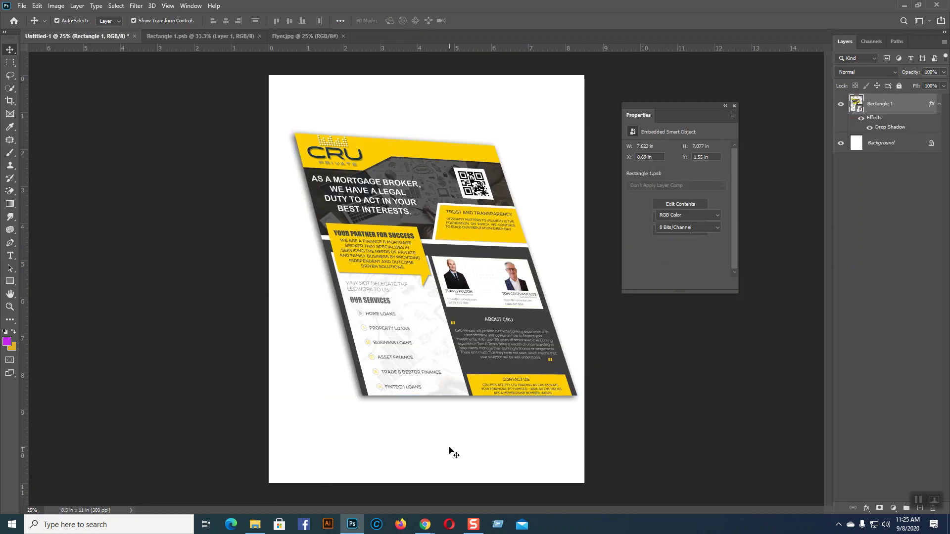
{"action": "left_click", "coordinate": [452, 452]}
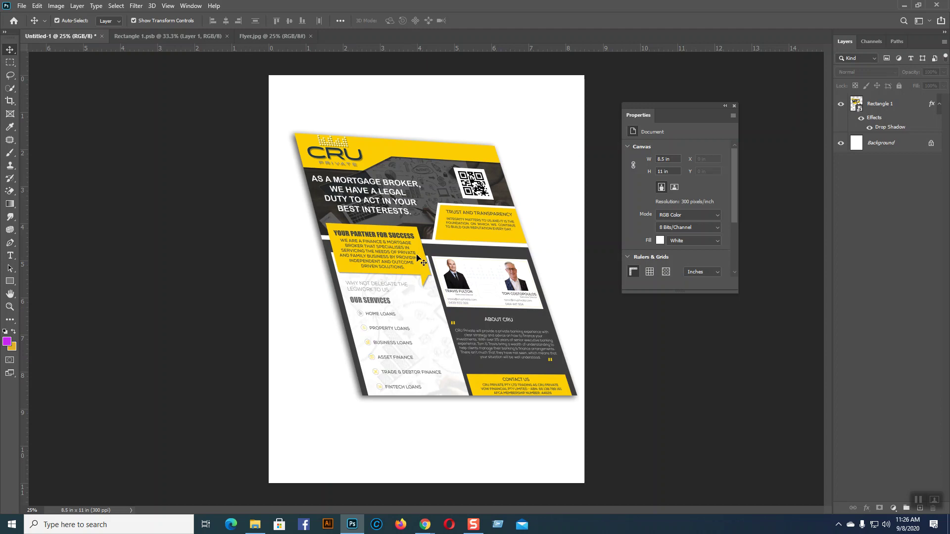
{"action": "left_click", "coordinate": [181, 37]}
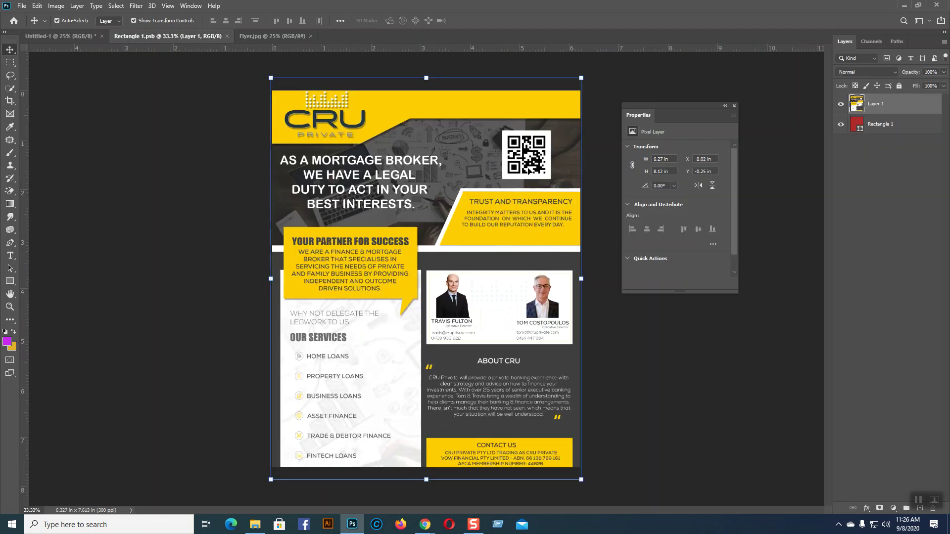
{"action": "left_click", "coordinate": [94, 36]}
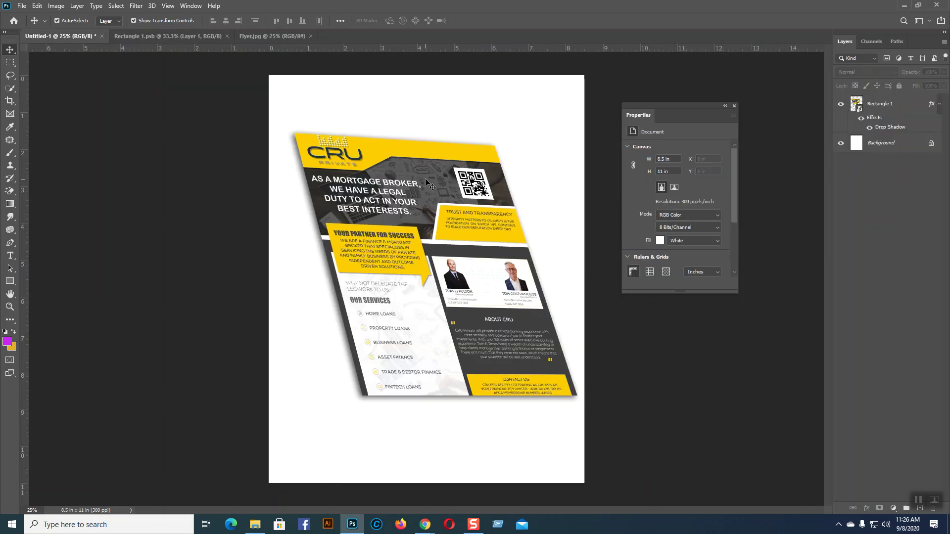
{"action": "left_click", "coordinate": [206, 36]}
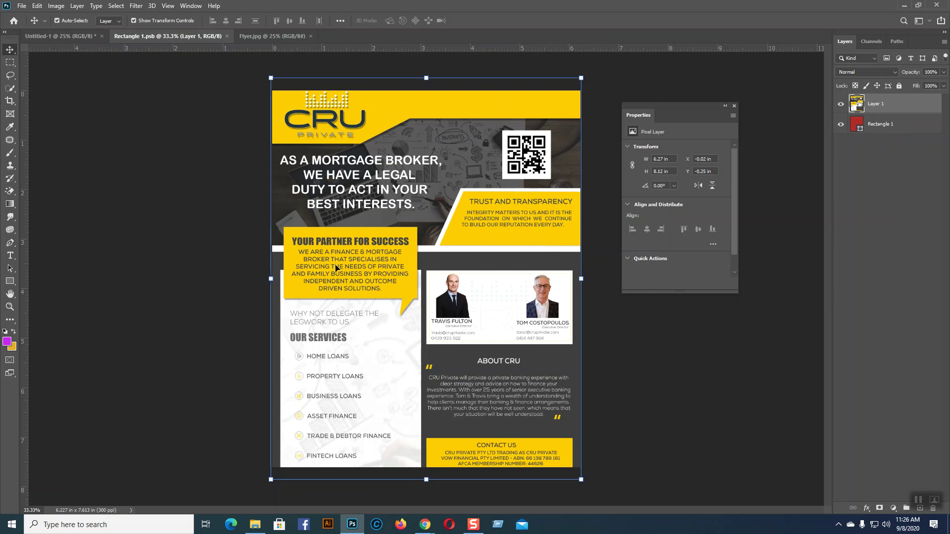
{"action": "left_click", "coordinate": [76, 37]}
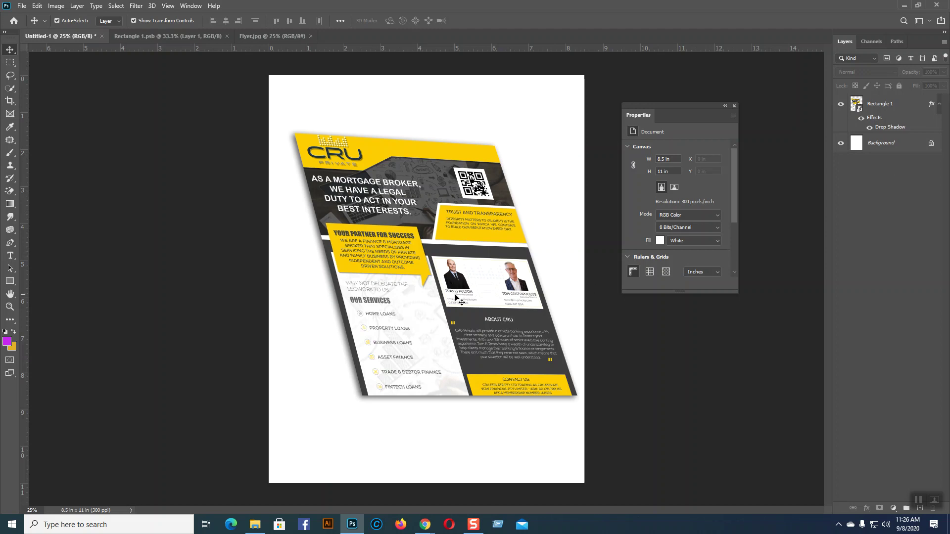
Step: Switch to Chrome and look through the flyer design image results and related mockups
{"action": "left_click", "coordinate": [425, 525]}
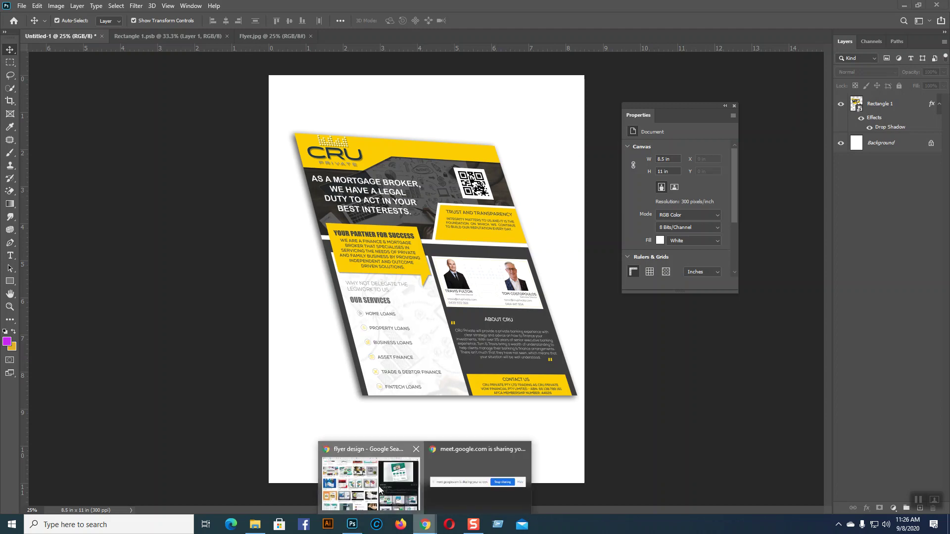
{"action": "left_click", "coordinate": [369, 478]}
{"action": "scroll", "coordinate": [930, 308], "scroll_direction": "down", "scroll_amount": 4}
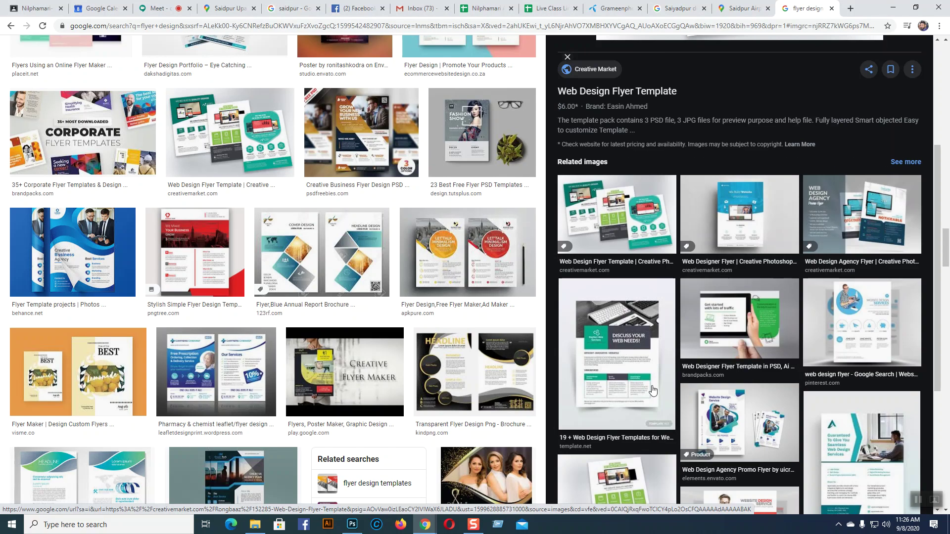
{"action": "scroll", "coordinate": [755, 407], "scroll_direction": "down", "scroll_amount": 4}
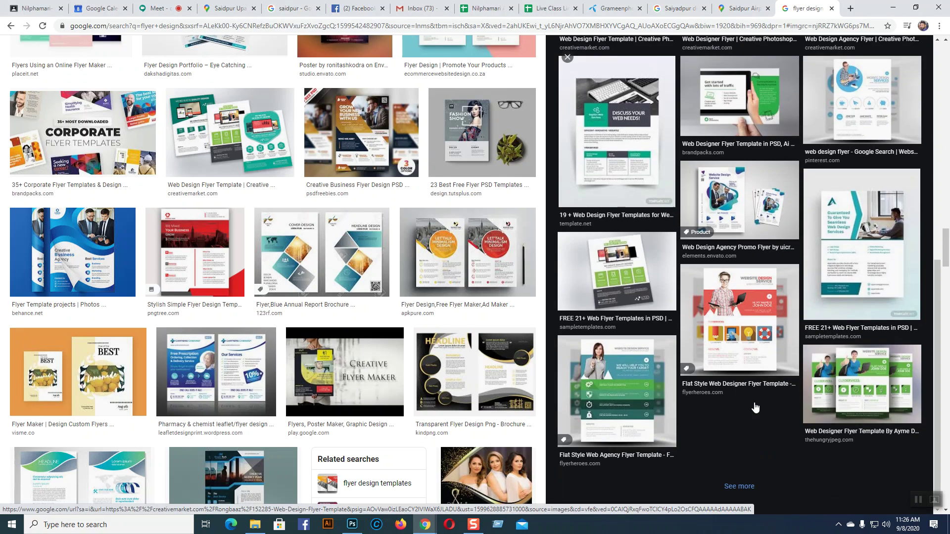
{"action": "scroll", "coordinate": [754, 407], "scroll_direction": "up", "scroll_amount": 8}
{"action": "scroll", "coordinate": [505, 417], "scroll_direction": "up", "scroll_amount": 6}
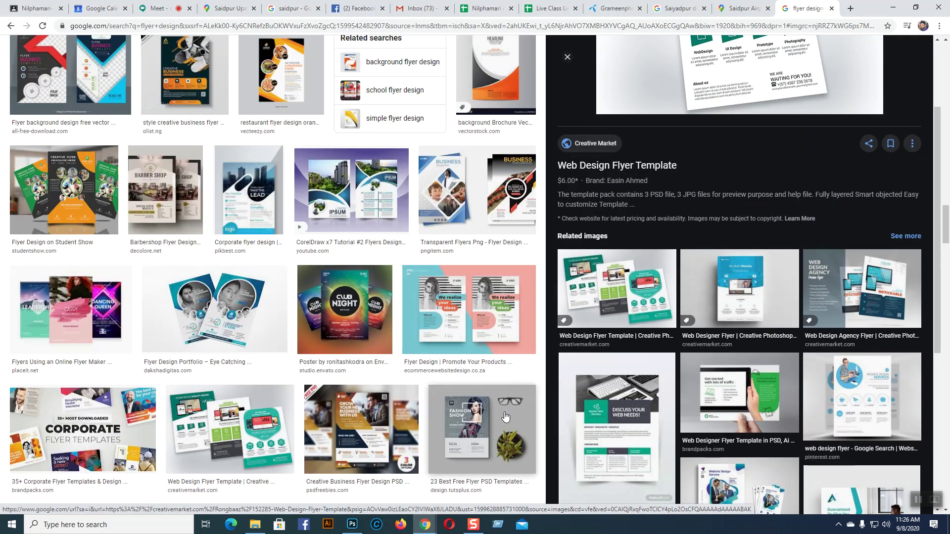
{"action": "scroll", "coordinate": [504, 417], "scroll_direction": "down", "scroll_amount": 5}
{"action": "scroll", "coordinate": [451, 367], "scroll_direction": "down", "scroll_amount": 5}
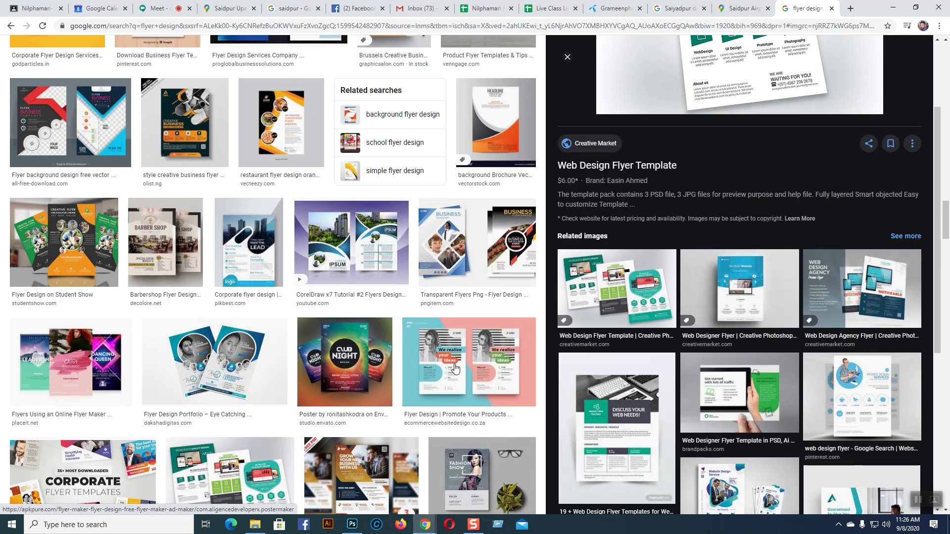
{"action": "scroll", "coordinate": [763, 383], "scroll_direction": "up", "scroll_amount": 10}
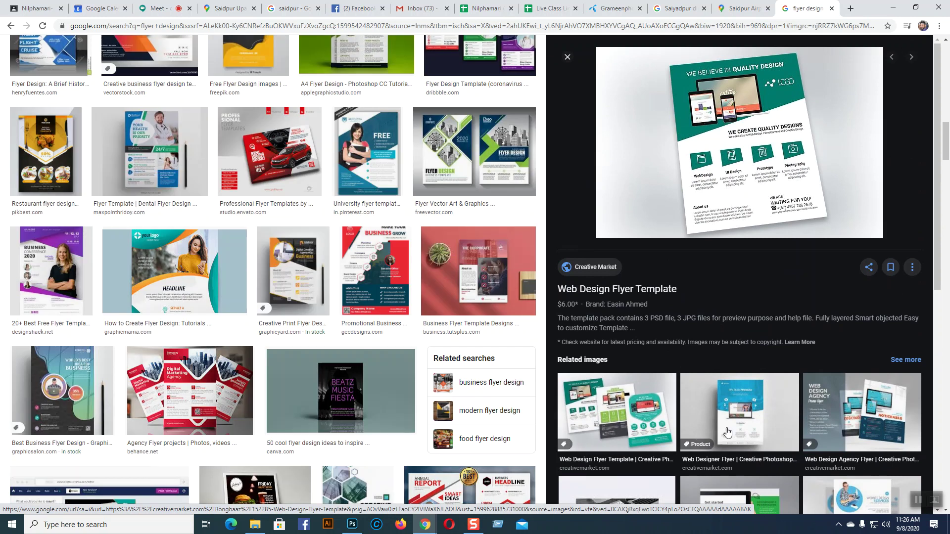
{"action": "scroll", "coordinate": [730, 433], "scroll_direction": "up", "scroll_amount": 10}
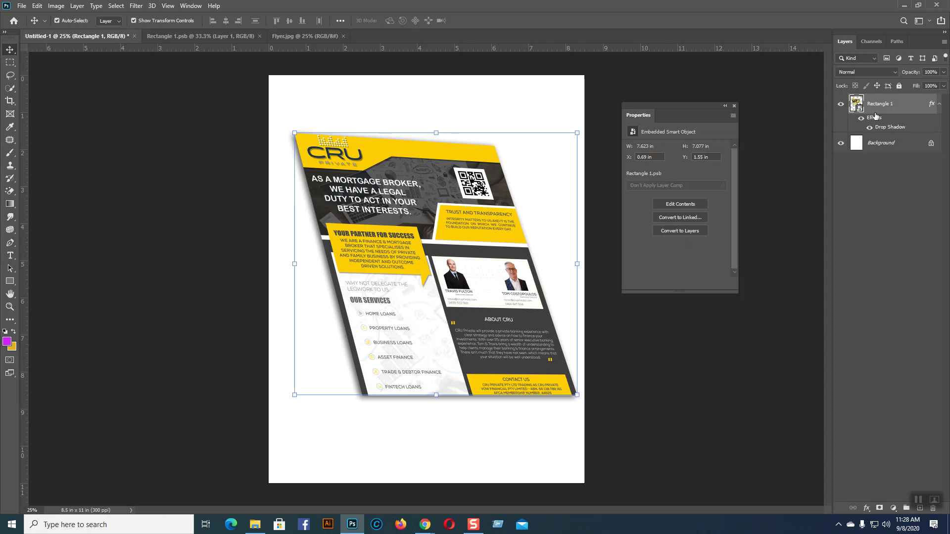
{"action": "left_click", "coordinate": [530, 426]}
{"action": "left_click", "coordinate": [469, 361]}
{"action": "left_click", "coordinate": [484, 464]}
{"action": "left_click", "coordinate": [466, 337]}
{"action": "left_click", "coordinate": [39, 6]}
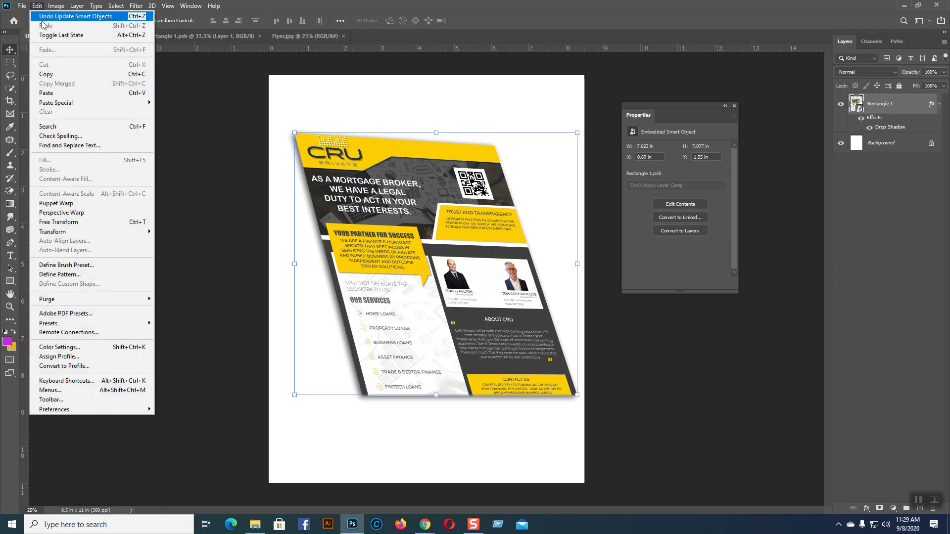
{"action": "mouse_move", "coordinate": [127, 233]}
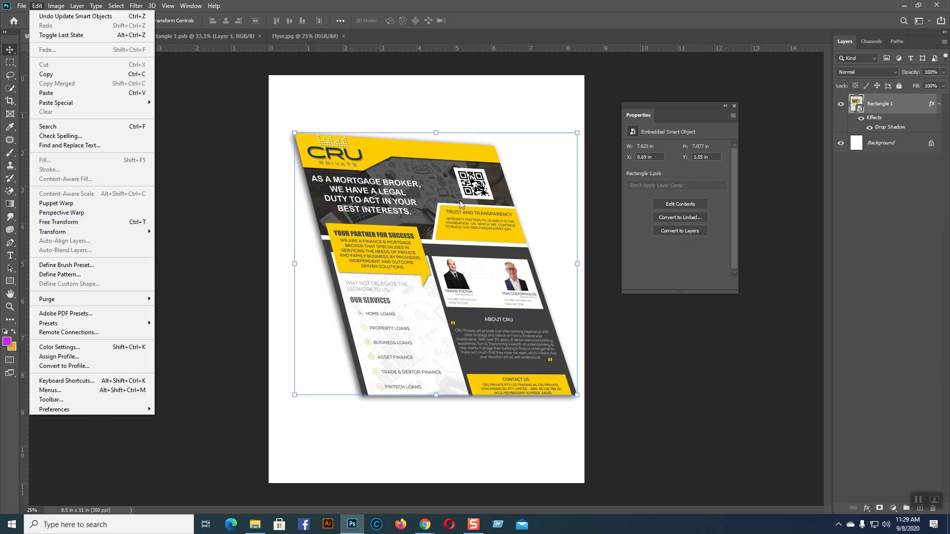
{"action": "left_click", "coordinate": [536, 108]}
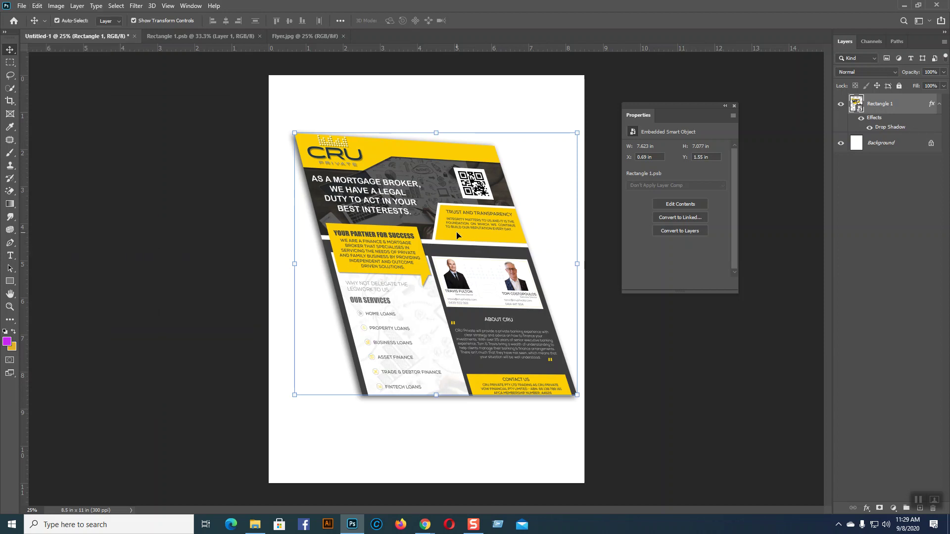
{"action": "left_click", "coordinate": [867, 508]}
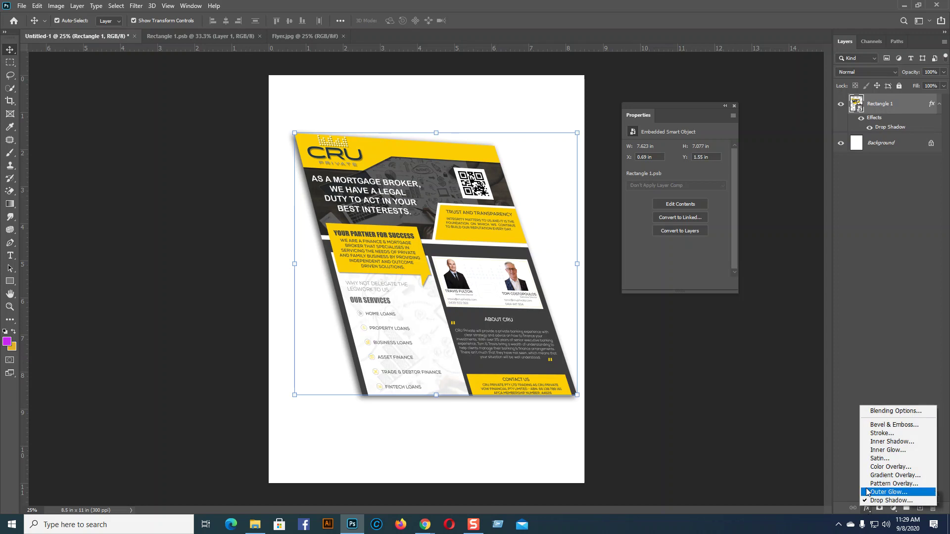
{"action": "left_click", "coordinate": [876, 412]}
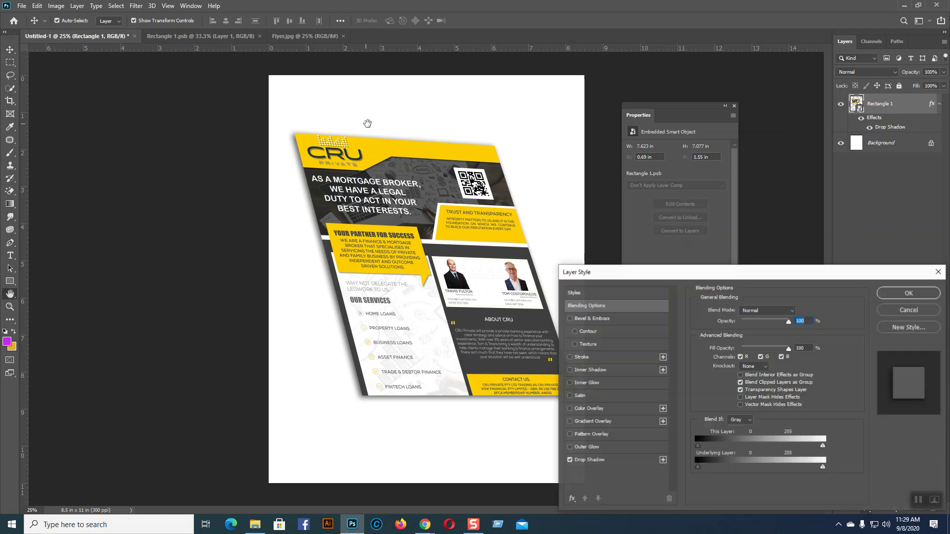
{"action": "left_click_drag", "start_coordinate": [721, 280], "coordinate": [515, 104]}
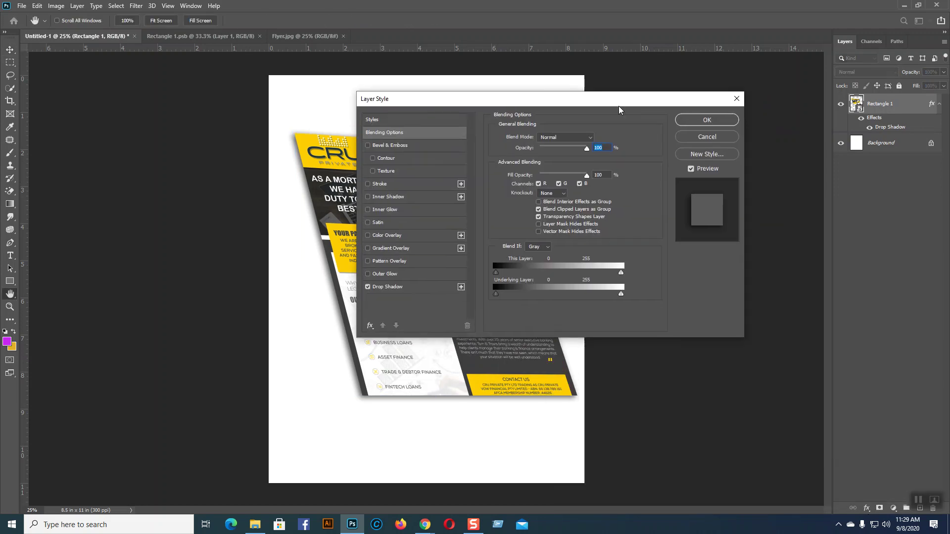
{"action": "left_click", "coordinate": [720, 137]}
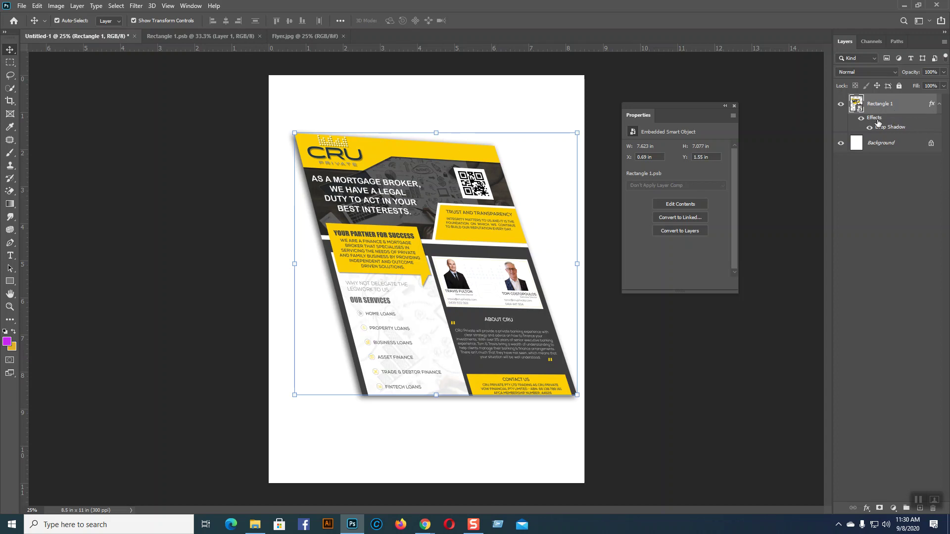
Step: Delete the skewed flyer smart object layer and close Rectangle 1.psb, returning to the Untitled-1 document
{"action": "key", "text": "Delete"}
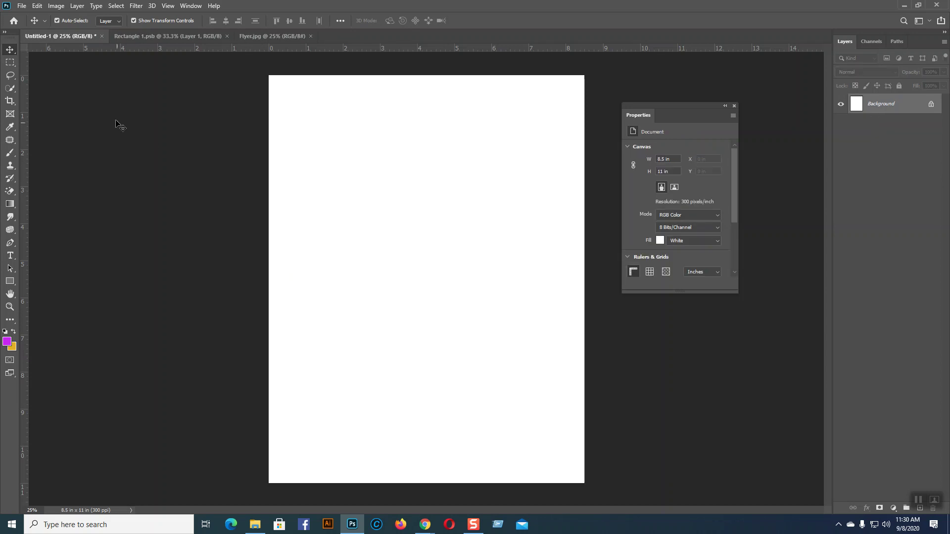
{"action": "left_click", "coordinate": [191, 40]}
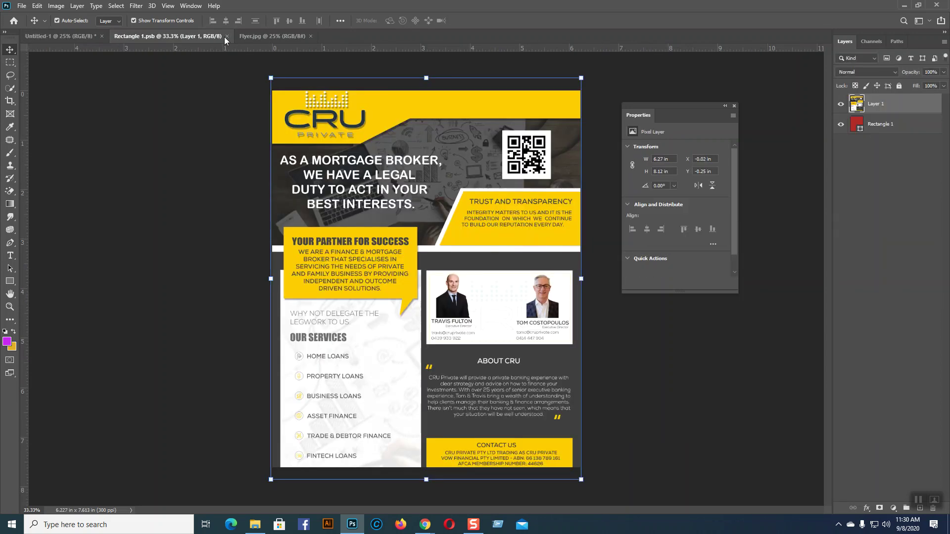
{"action": "left_click", "coordinate": [228, 36]}
{"action": "left_click", "coordinate": [146, 35]}
{"action": "left_click", "coordinate": [77, 35]}
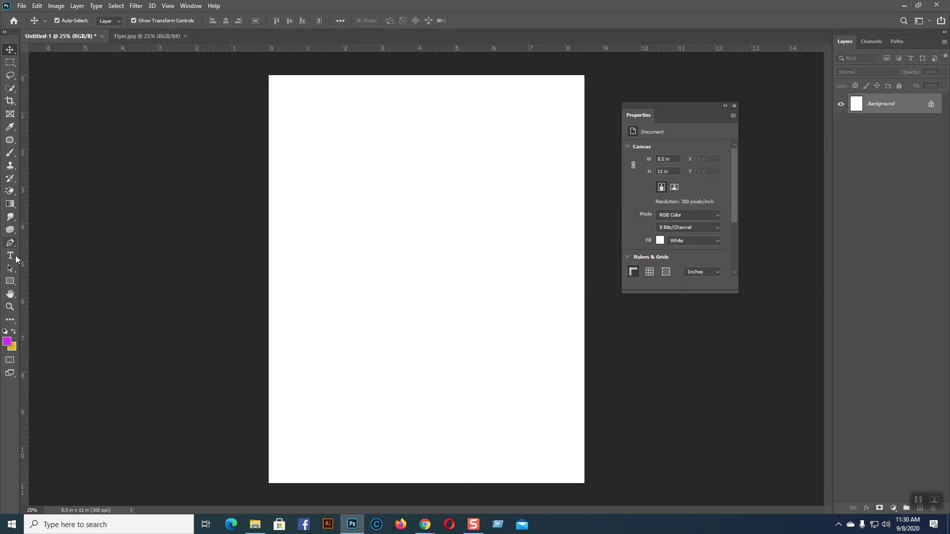
Step: Draw a portrait rectangle of about 1796 × 2344 px on the page and fill it with the recently used solid dark red
{"action": "left_click", "coordinate": [9, 282]}
{"action": "left_click_drag", "start_coordinate": [328, 139], "coordinate": [537, 418]}
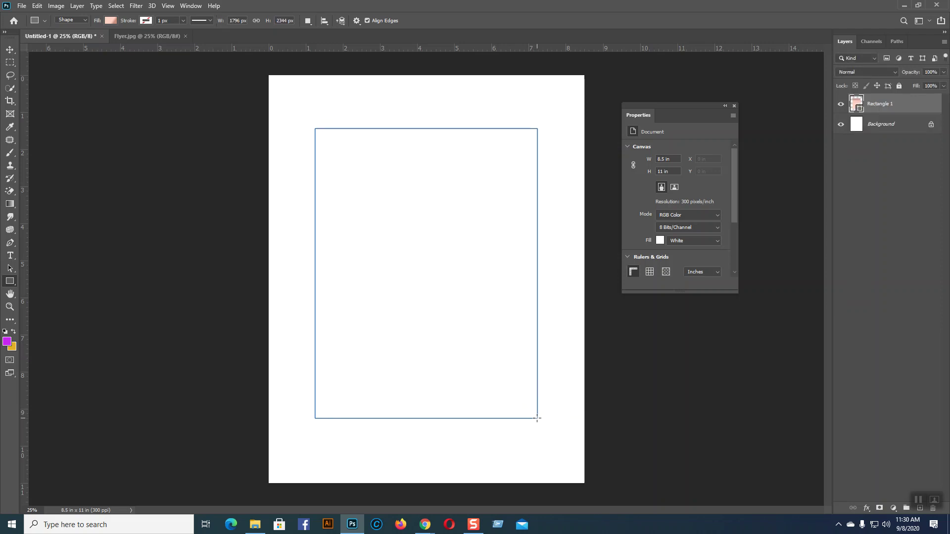
{"action": "left_click", "coordinate": [634, 178]}
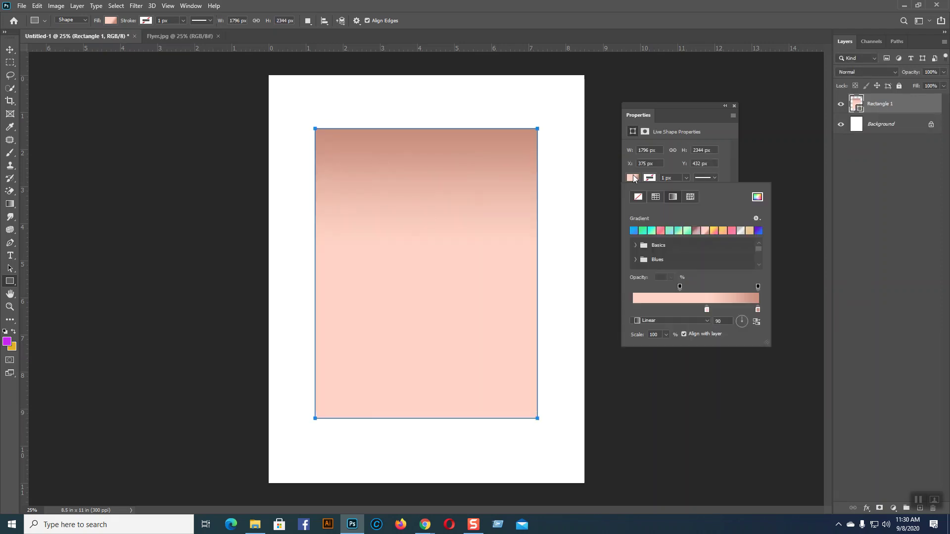
{"action": "left_click", "coordinate": [648, 230]}
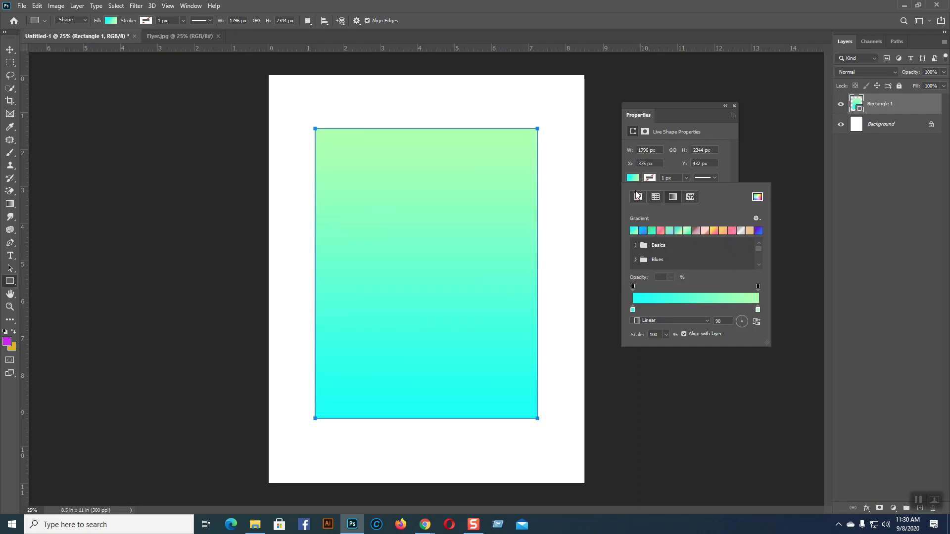
{"action": "left_click", "coordinate": [656, 196]}
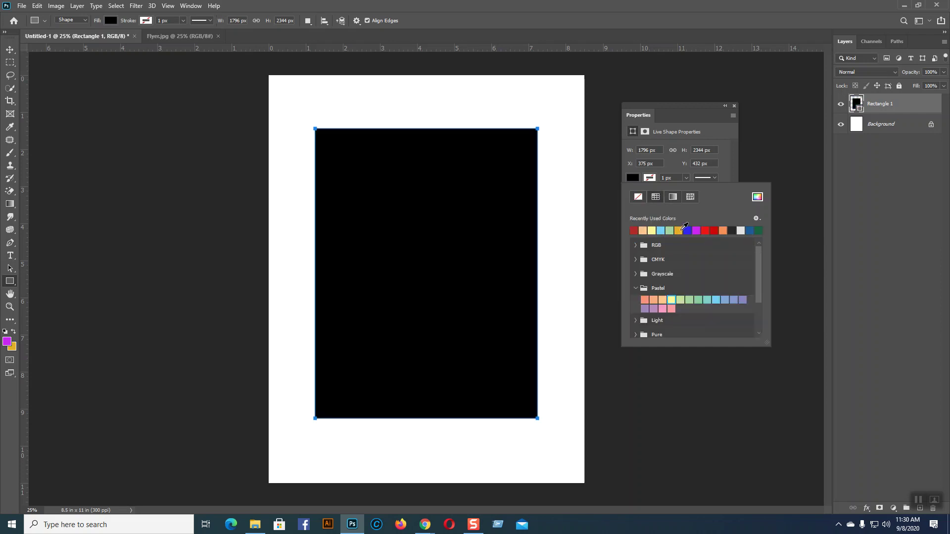
{"action": "left_click", "coordinate": [644, 230]}
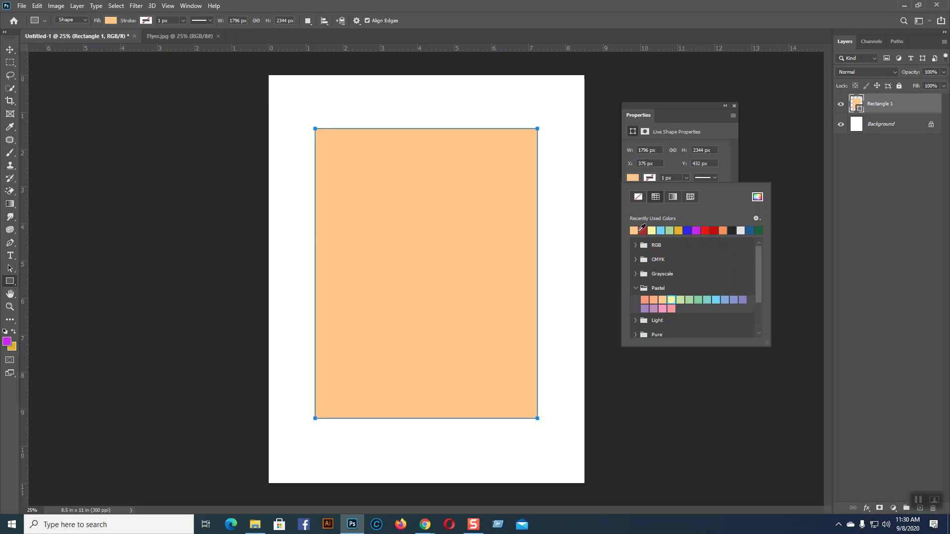
{"action": "left_click", "coordinate": [643, 231]}
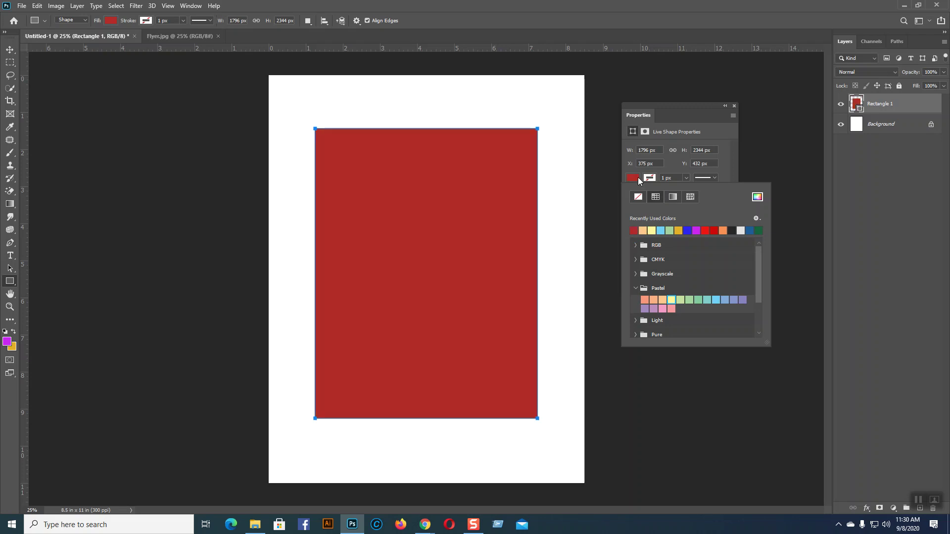
{"action": "left_click", "coordinate": [638, 178]}
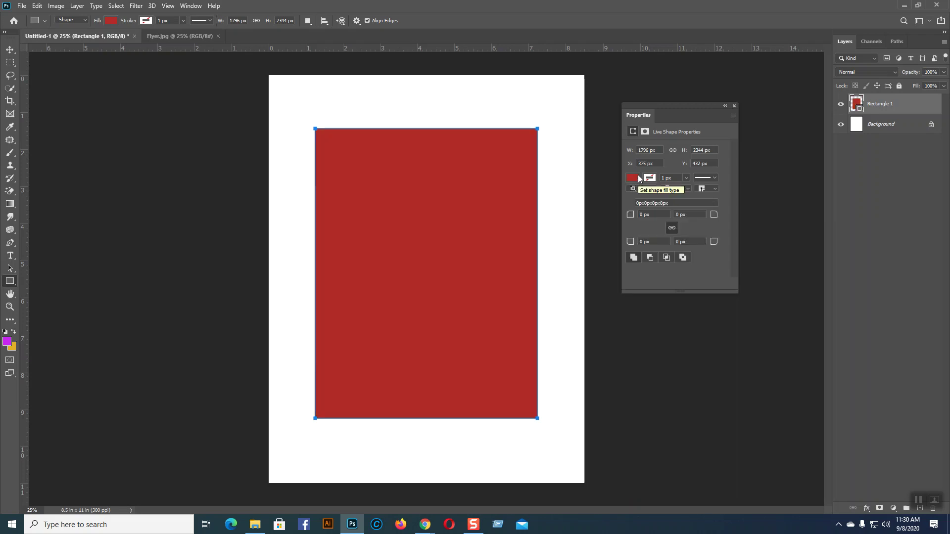
Step: Reposition the Properties panel beside the page and undock the Layers panel as a floating panel
{"action": "left_click_drag", "start_coordinate": [708, 105], "coordinate": [725, 67]}
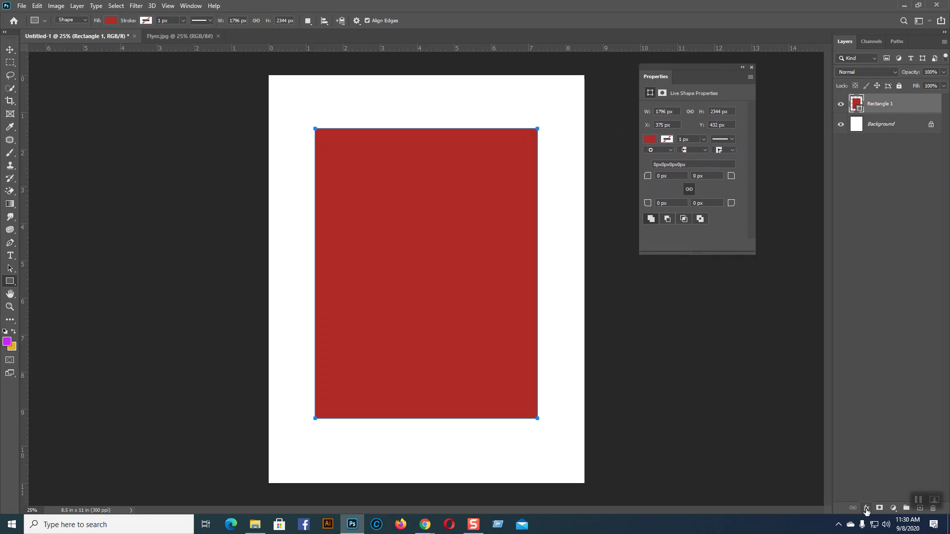
{"action": "right_click", "coordinate": [890, 104]}
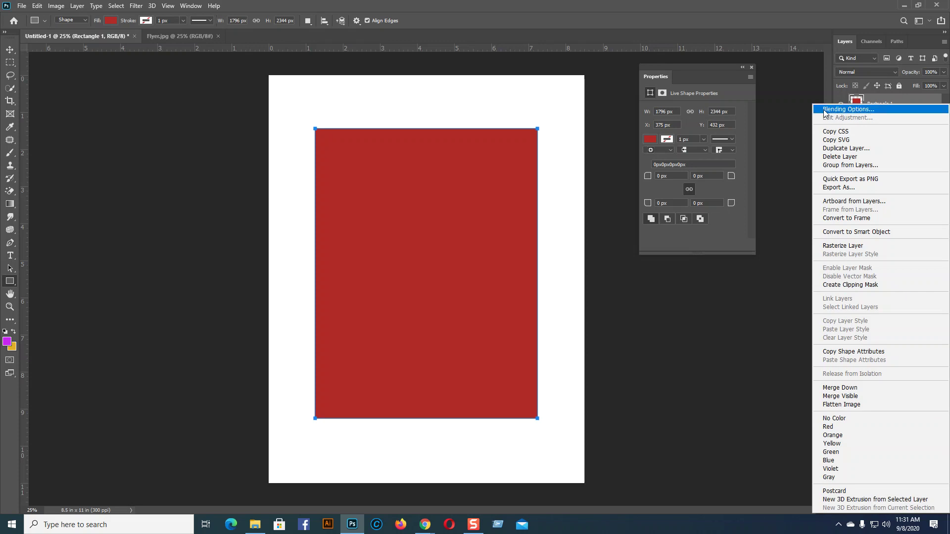
{"action": "left_click", "coordinate": [774, 186]}
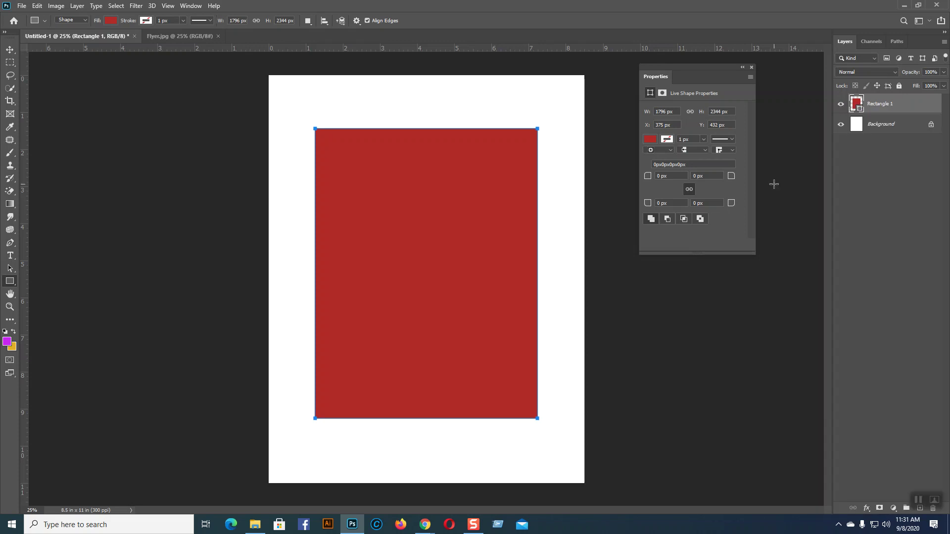
{"action": "left_click_drag", "start_coordinate": [847, 43], "coordinate": [558, 7]}
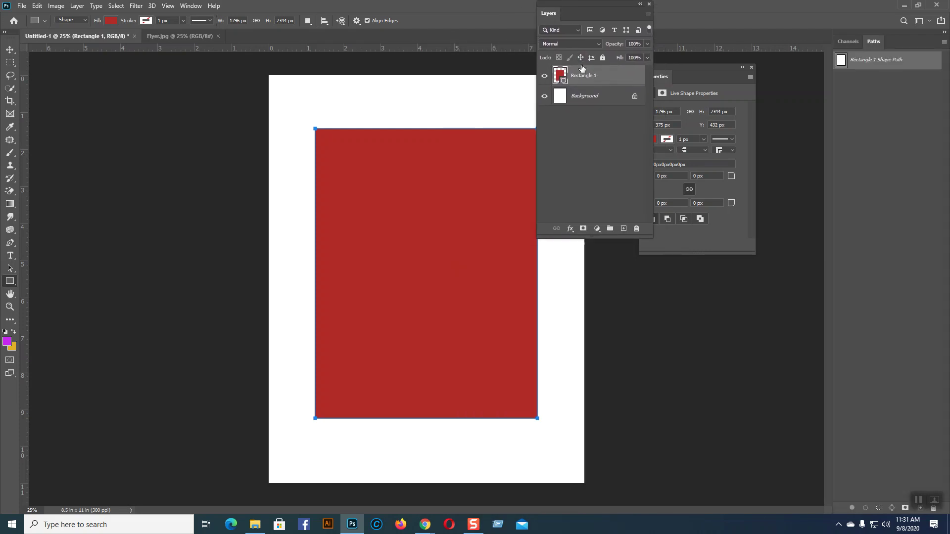
{"action": "left_click", "coordinate": [571, 229]}
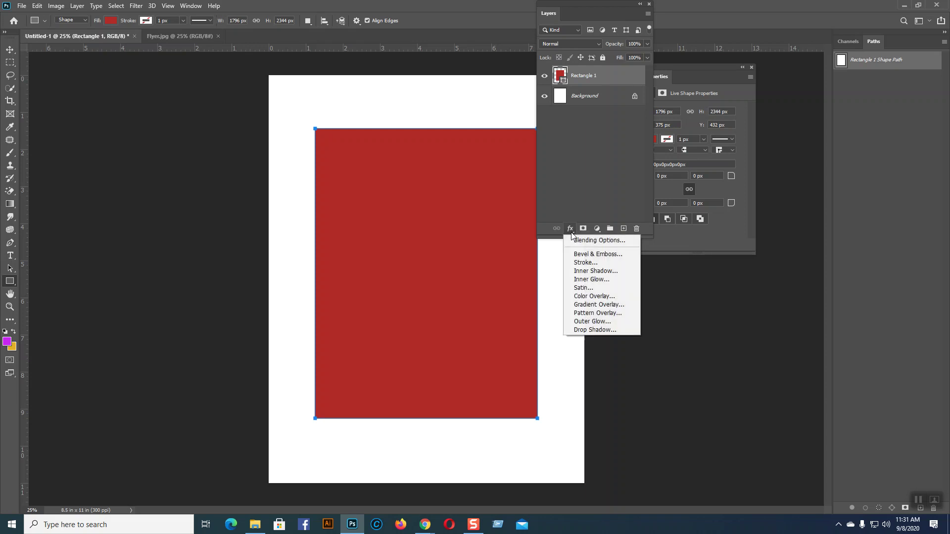
{"action": "left_click", "coordinate": [582, 330]}
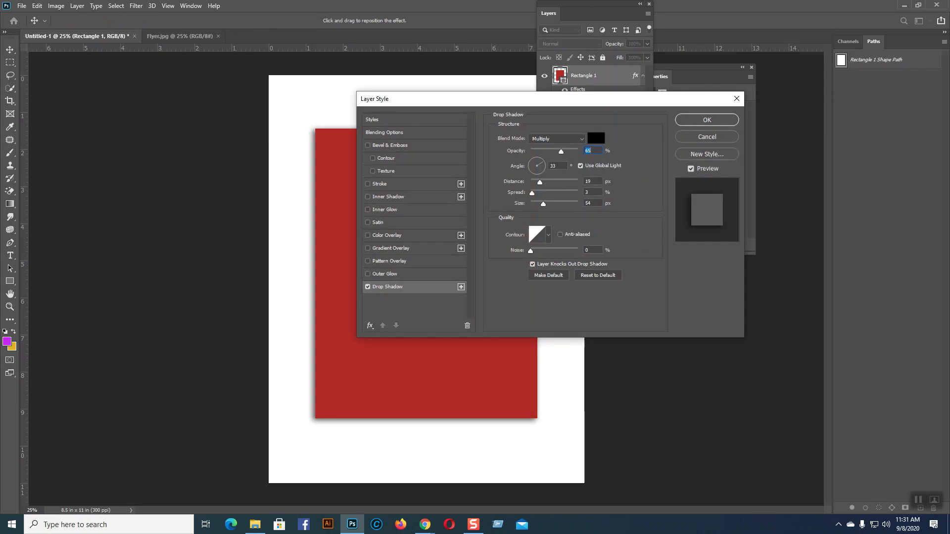
{"action": "left_click_drag", "start_coordinate": [590, 5], "coordinate": [865, 5]}
{"action": "left_click_drag", "start_coordinate": [594, 94], "coordinate": [833, 70]}
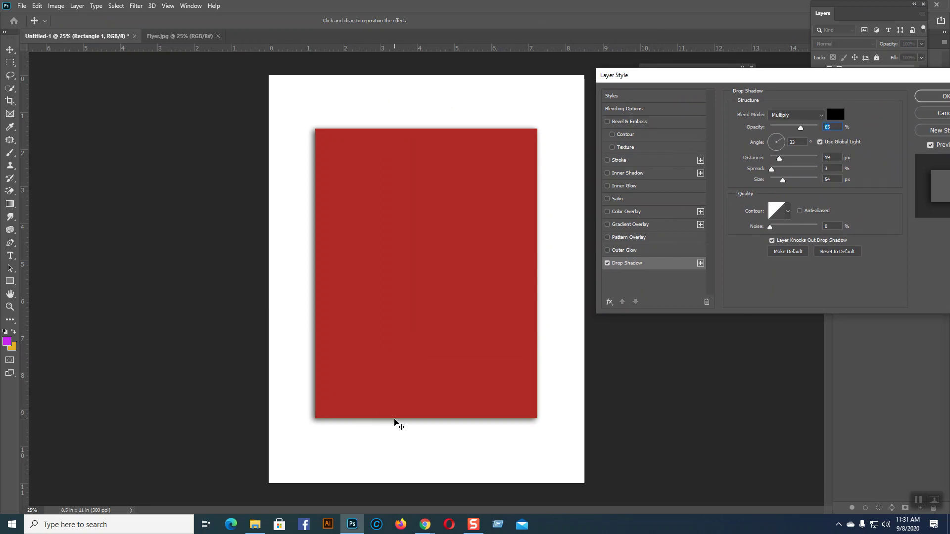
{"action": "left_click_drag", "start_coordinate": [780, 158], "coordinate": [787, 159]}
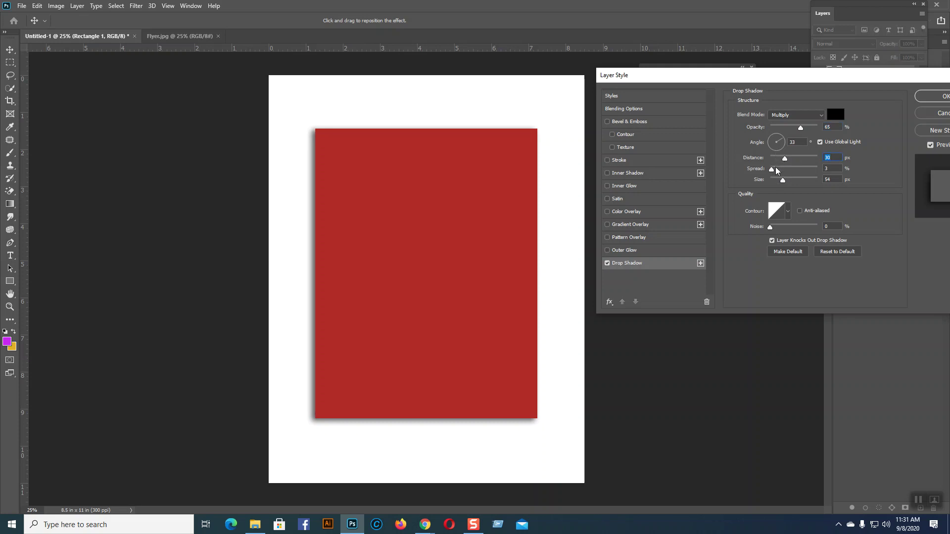
{"action": "left_click_drag", "start_coordinate": [771, 169], "coordinate": [784, 185]}
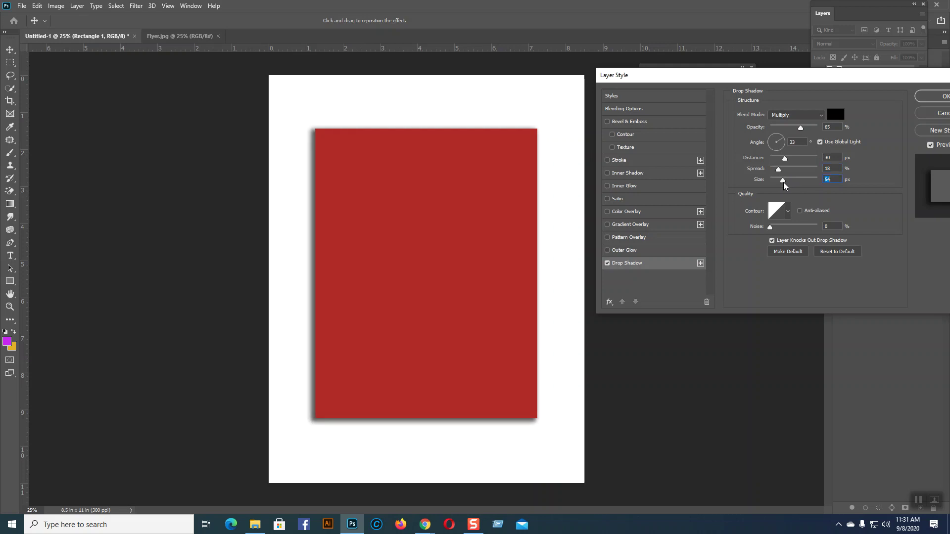
{"action": "left_click_drag", "start_coordinate": [801, 128], "coordinate": [787, 182]}
{"action": "left_click_drag", "start_coordinate": [806, 77], "coordinate": [736, 63]}
{"action": "left_click", "coordinate": [875, 101]}
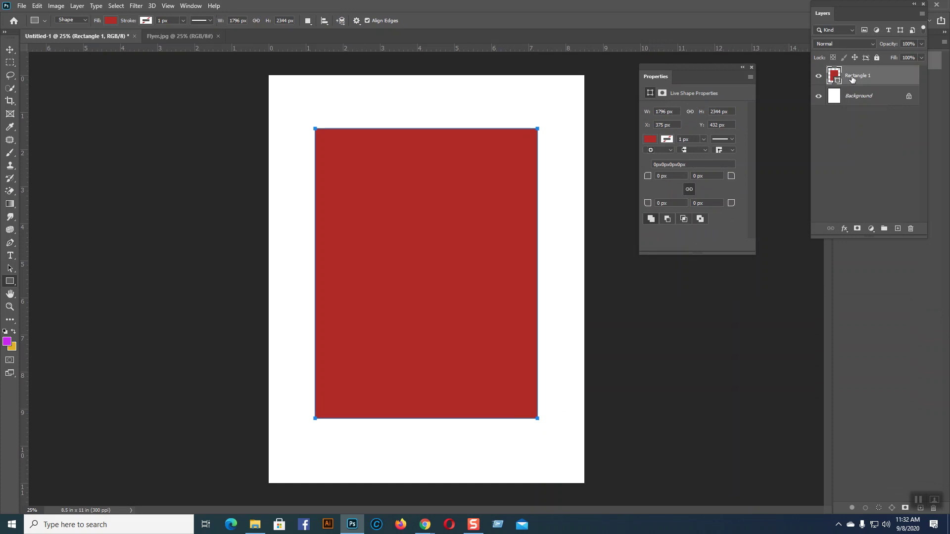
{"action": "left_click", "coordinate": [594, 268]}
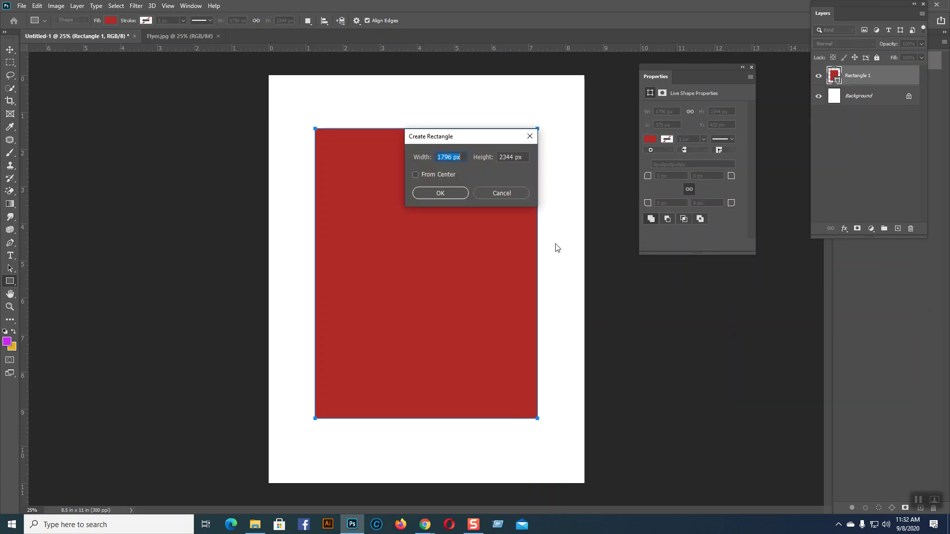
{"action": "left_click", "coordinate": [526, 190]}
{"action": "key", "text": "ctrl+t"}
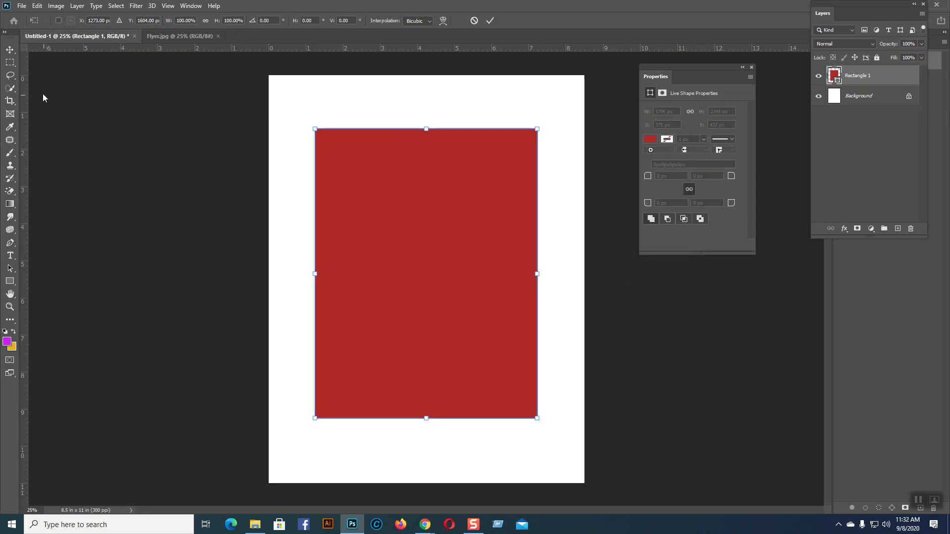
Step: Select the red rectangle with the Move tool and convert its layer to a smart object
{"action": "left_click", "coordinate": [10, 50]}
{"action": "left_click", "coordinate": [462, 225]}
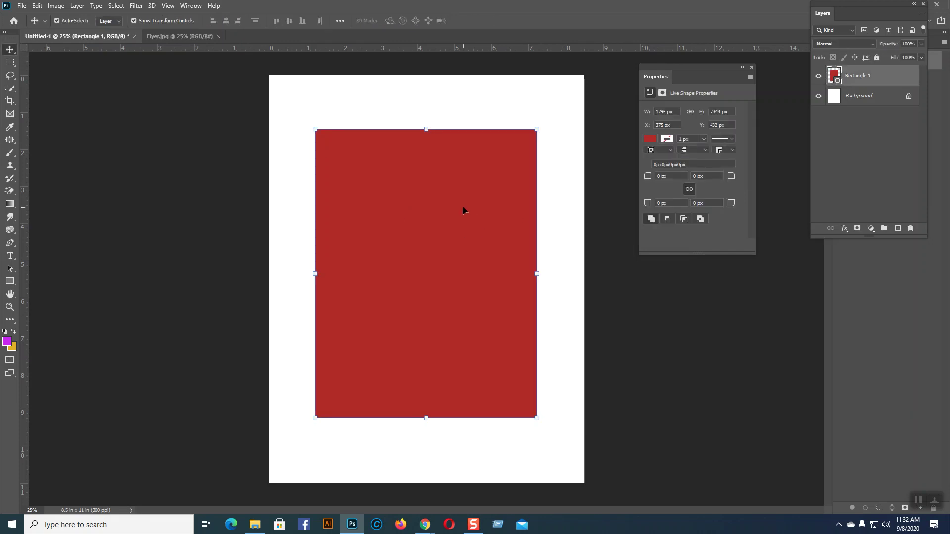
{"action": "right_click", "coordinate": [855, 78]}
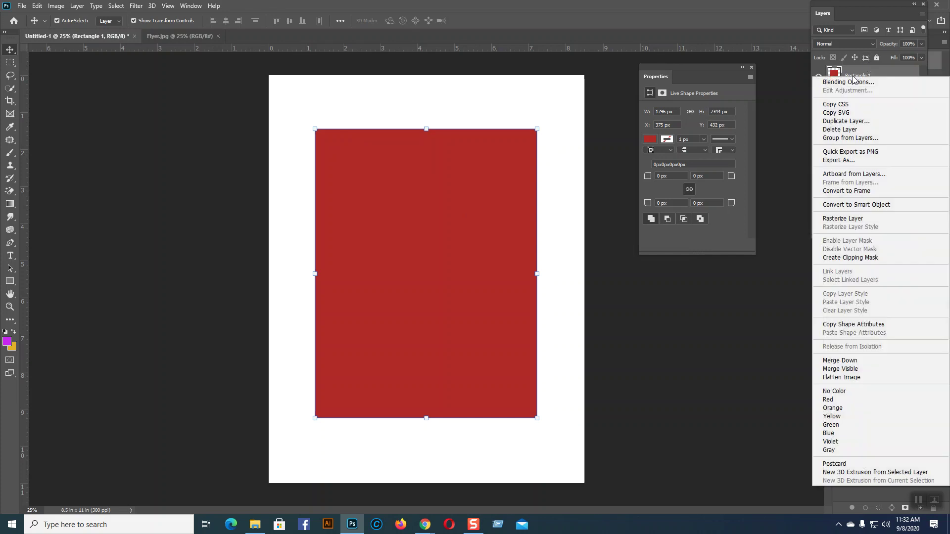
{"action": "left_click", "coordinate": [839, 205]}
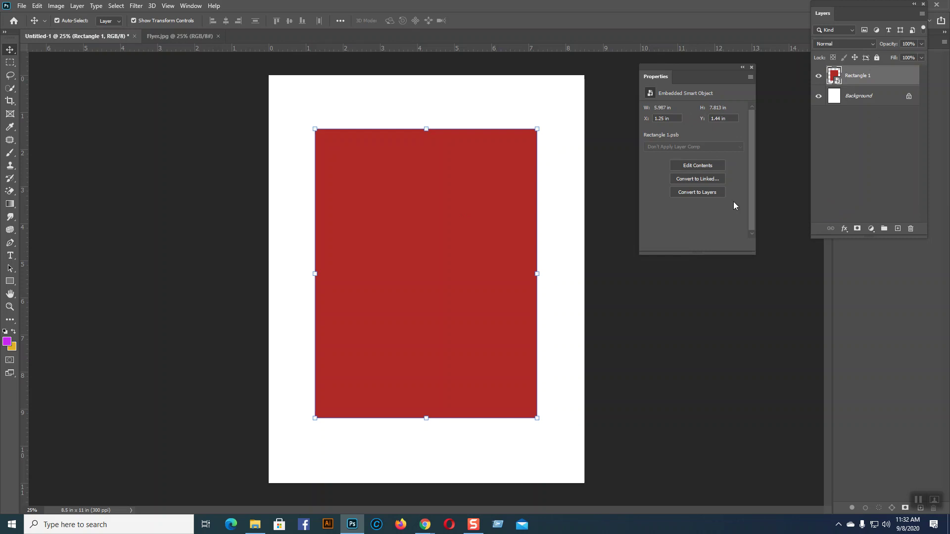
Step: Apply a drop shadow to the Rectangle 1 smart object with distance 34 px, spread 16% and size 92 px, and deselect the layer
{"action": "left_click", "coordinate": [844, 229]}
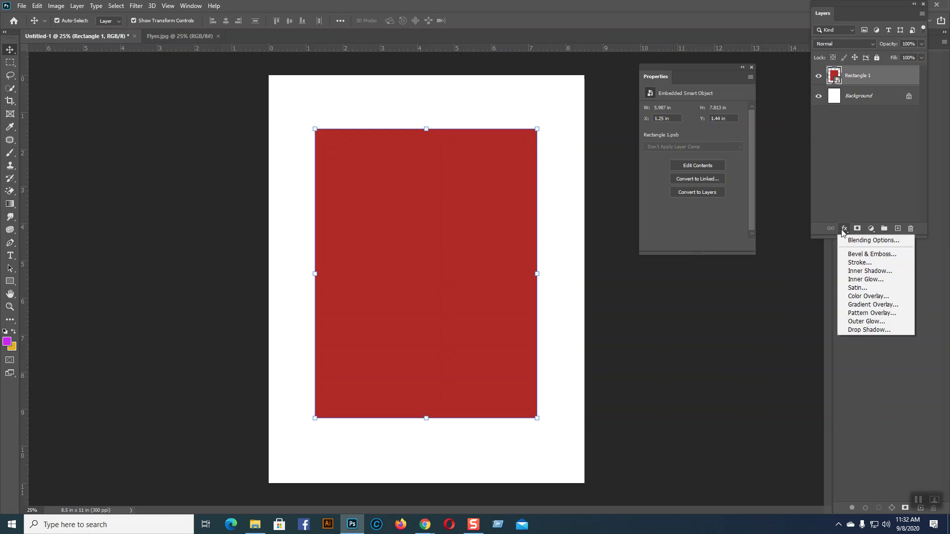
{"action": "left_click", "coordinate": [857, 329]}
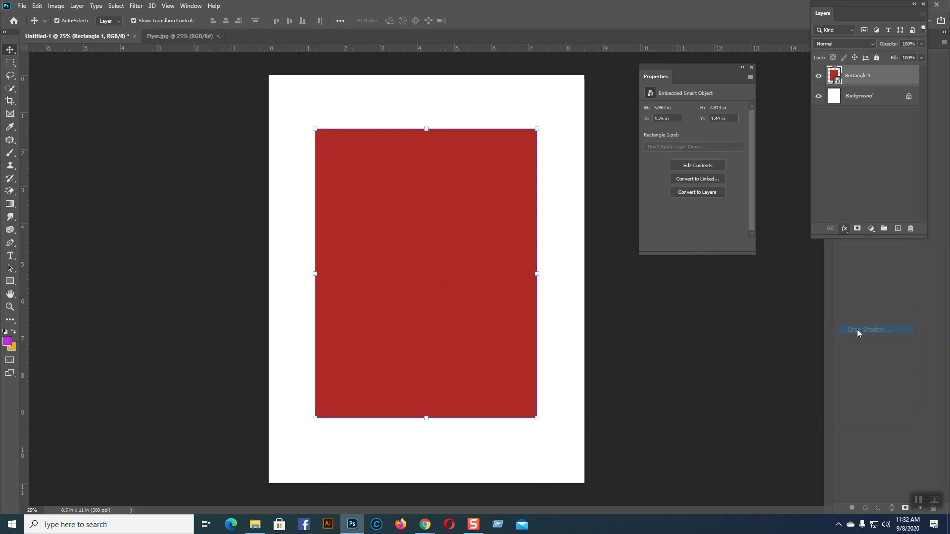
{"action": "left_click_drag", "start_coordinate": [720, 63], "coordinate": [763, 55]}
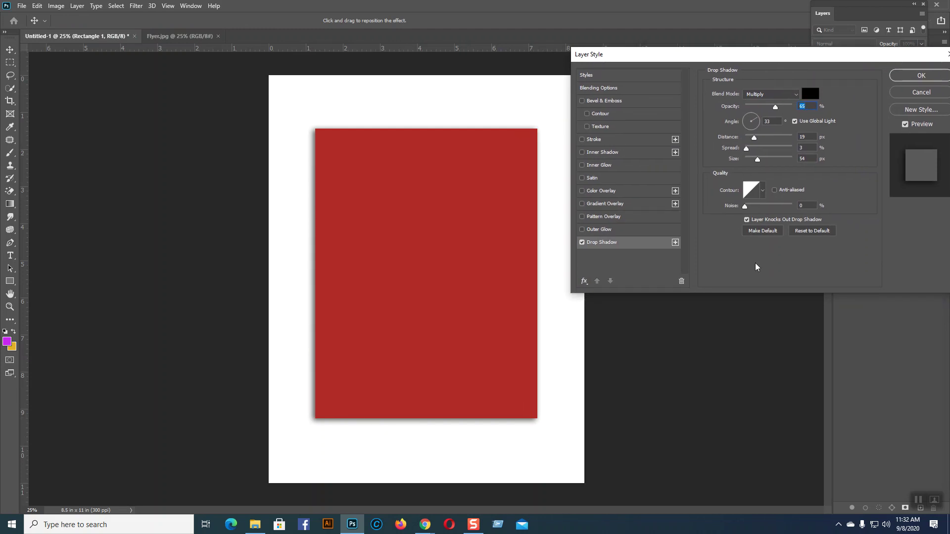
{"action": "left_click_drag", "start_coordinate": [757, 140], "coordinate": [767, 167]}
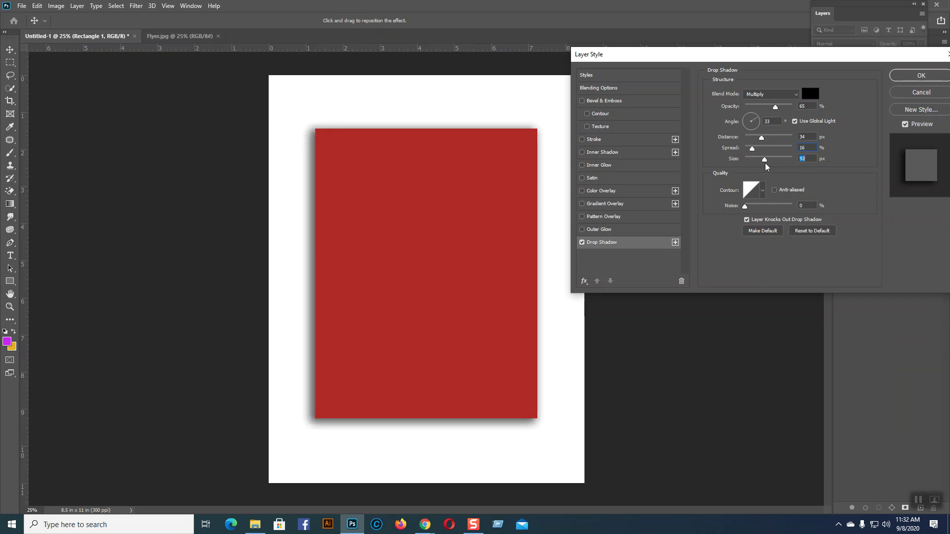
{"action": "left_click", "coordinate": [906, 78]}
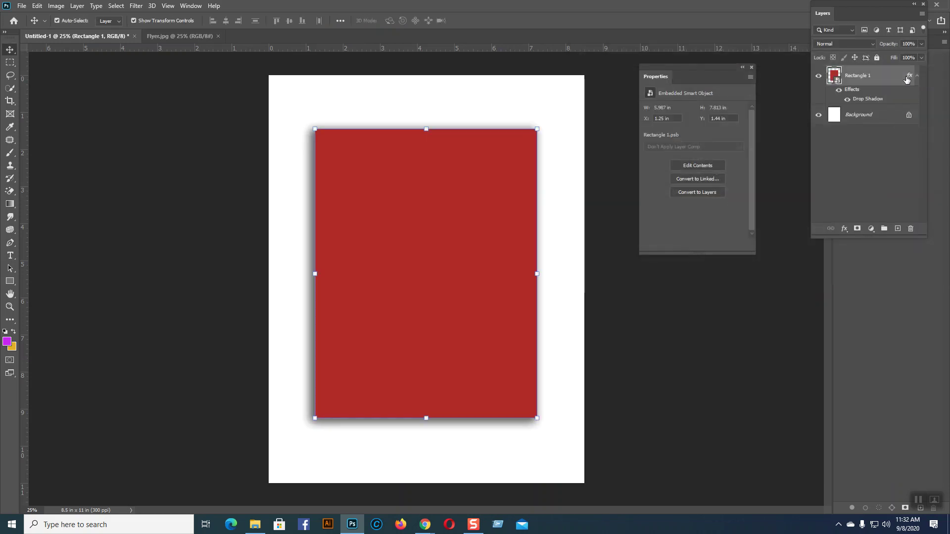
{"action": "left_click", "coordinate": [804, 273]}
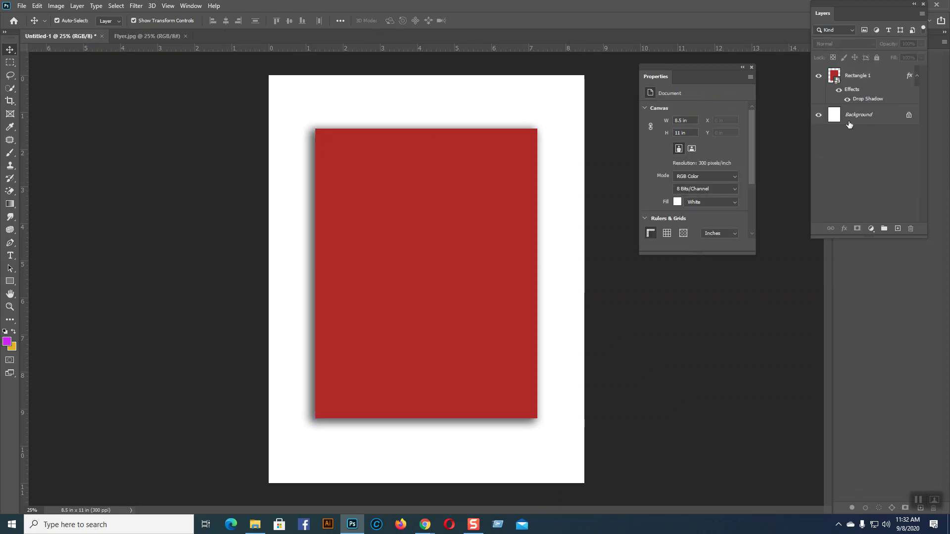
Step: Open the contents of the Rectangle 1 smart object and paste in the artwork copied from Flyer.jpg
{"action": "double_click", "coordinate": [836, 84]}
{"action": "left_click", "coordinate": [186, 38]}
{"action": "key", "text": "ctrl"}
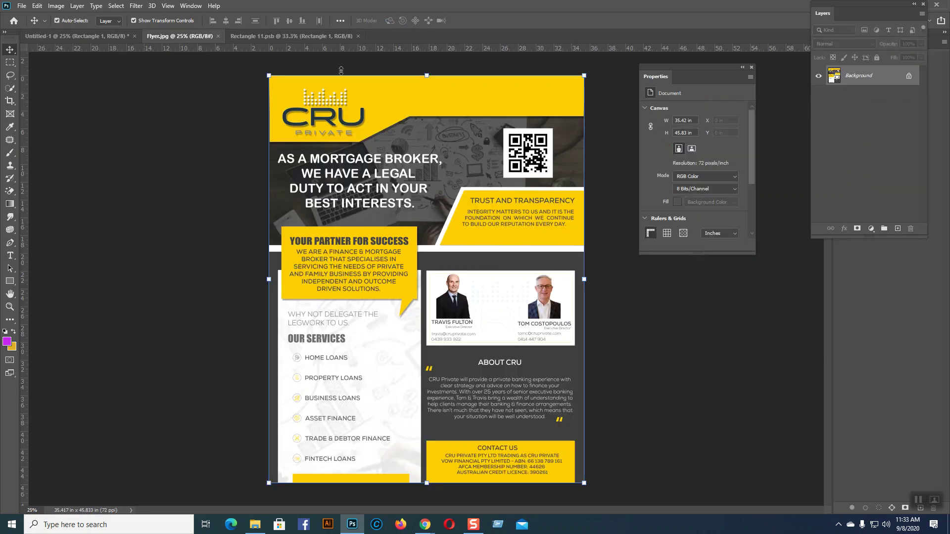
{"action": "left_click", "coordinate": [323, 39]}
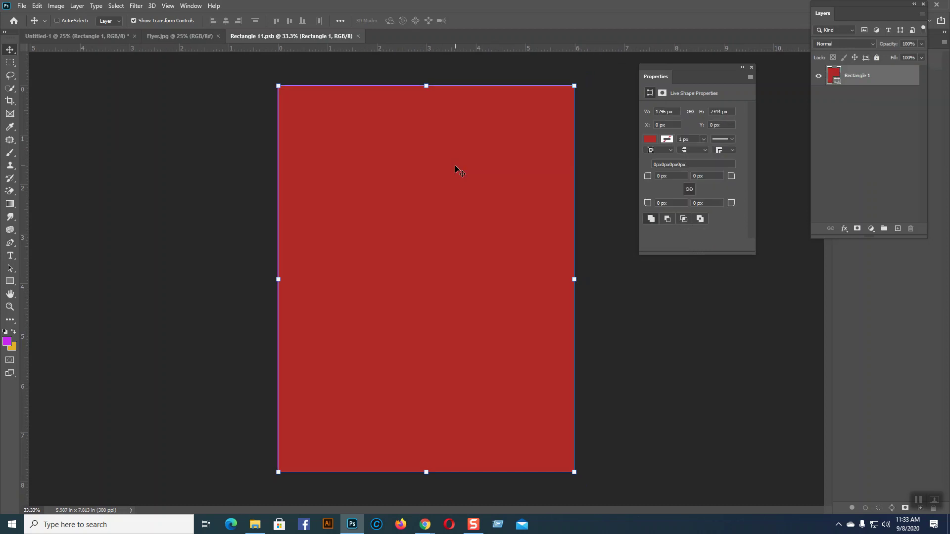
{"action": "key", "text": "ctrl+v"}
Step: Scale the pasted flyer proportionally about its centre to 71.96% so that it covers the whole red rectangle
{"action": "left_click_drag", "start_coordinate": [278, 85], "coordinate": [368, 201]}
{"action": "left_click_drag", "start_coordinate": [421, 240], "coordinate": [358, 161]}
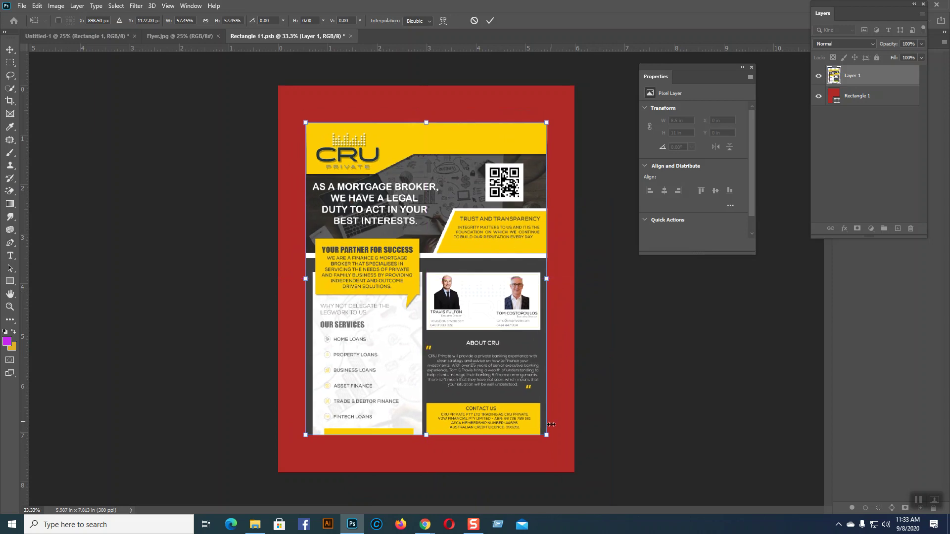
{"action": "left_click_drag", "start_coordinate": [547, 436], "coordinate": [579, 478]}
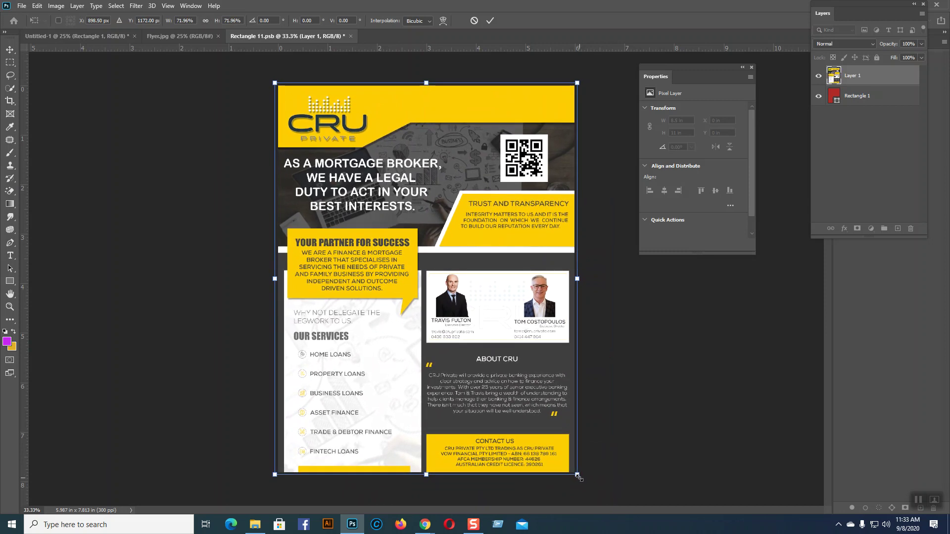
{"action": "key", "text": "Return"}
Step: Save the smart object's contents, return to the Untitled-1 mockup and deselect the flyer layer
{"action": "key", "text": "ctrl"}
{"action": "key", "text": "ctrl+s"}
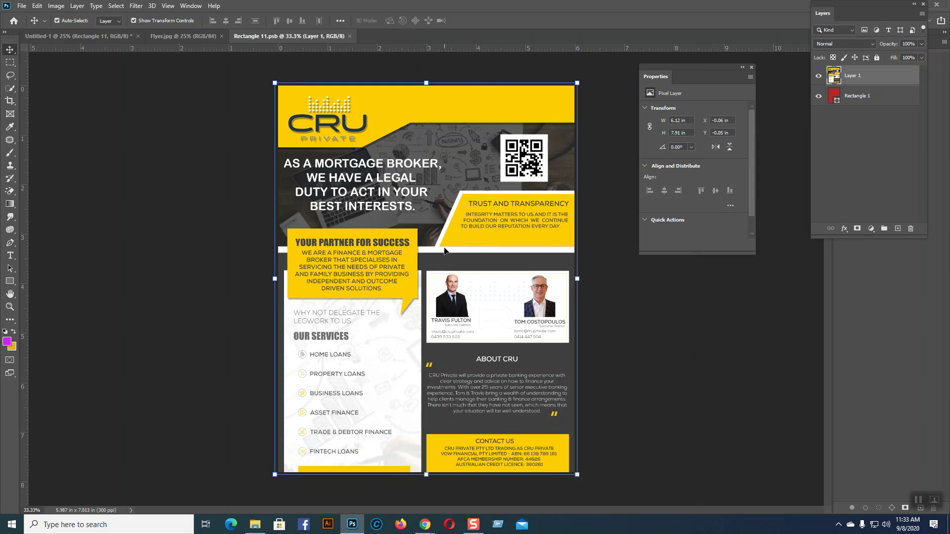
{"action": "left_click", "coordinate": [55, 36]}
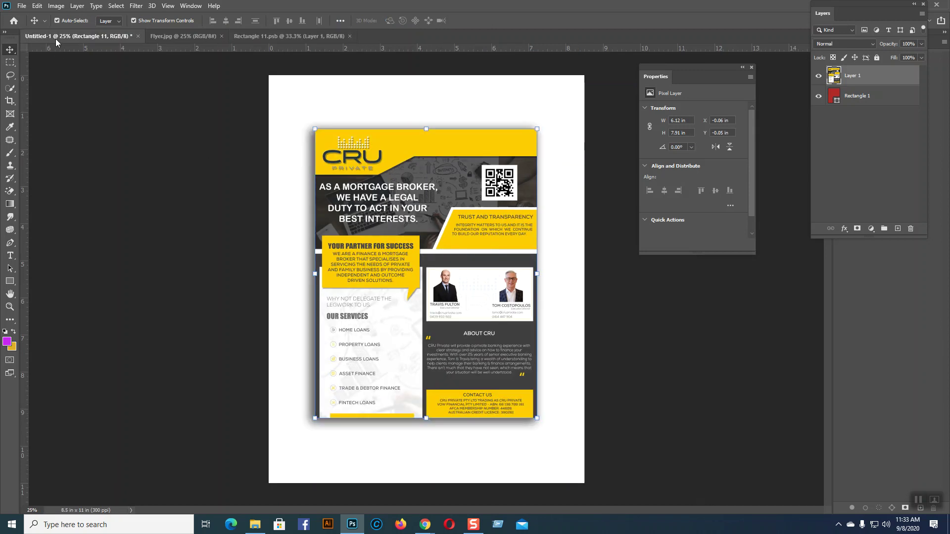
{"action": "left_click", "coordinate": [565, 370]}
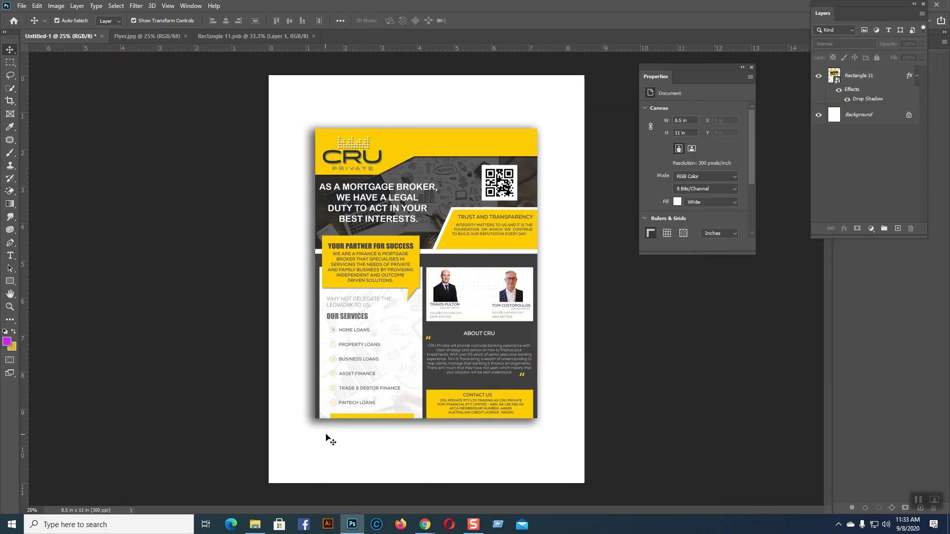
Step: Switch to Chrome and examine the Freepik and Pikbest flyer previews in the flyer design image results
{"action": "mouse_move", "coordinate": [425, 524]}
{"action": "left_click", "coordinate": [385, 468]}
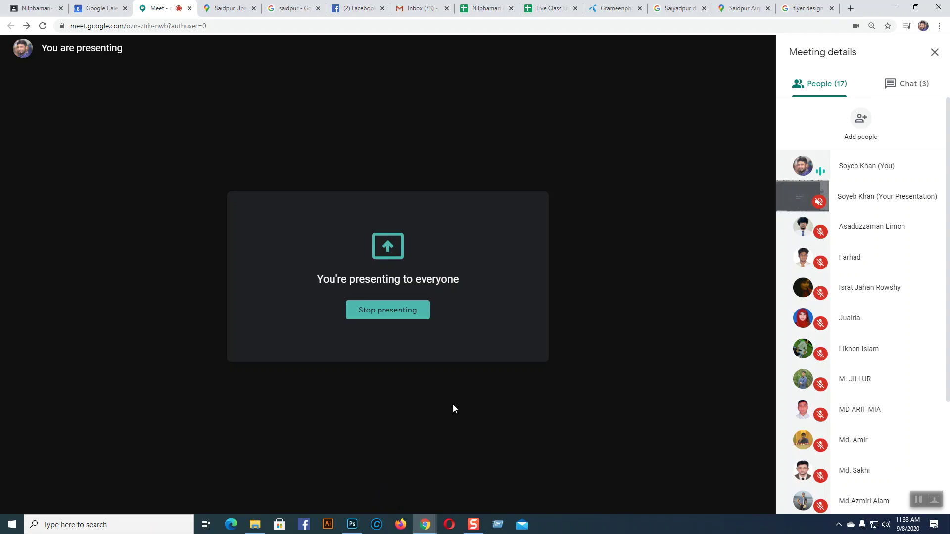
{"action": "left_click", "coordinate": [804, 8]}
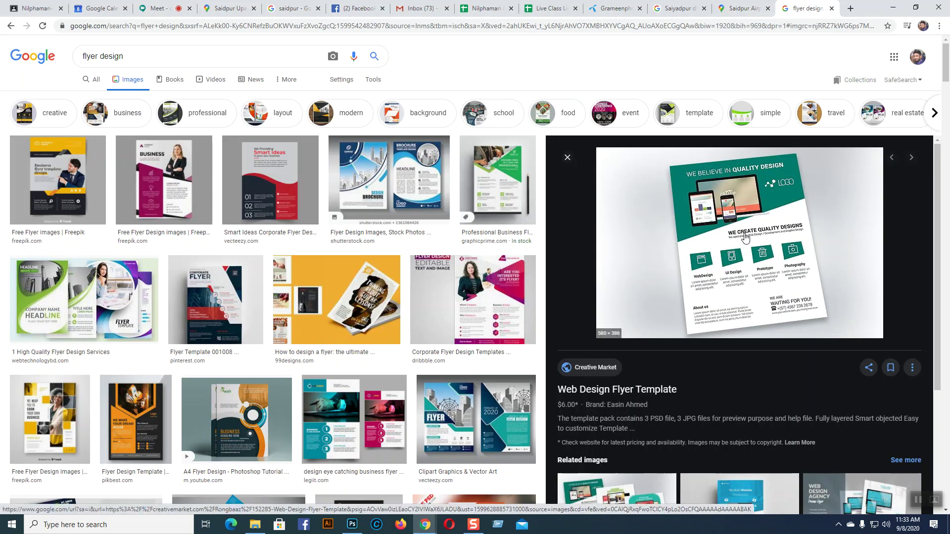
{"action": "left_click", "coordinate": [179, 181]}
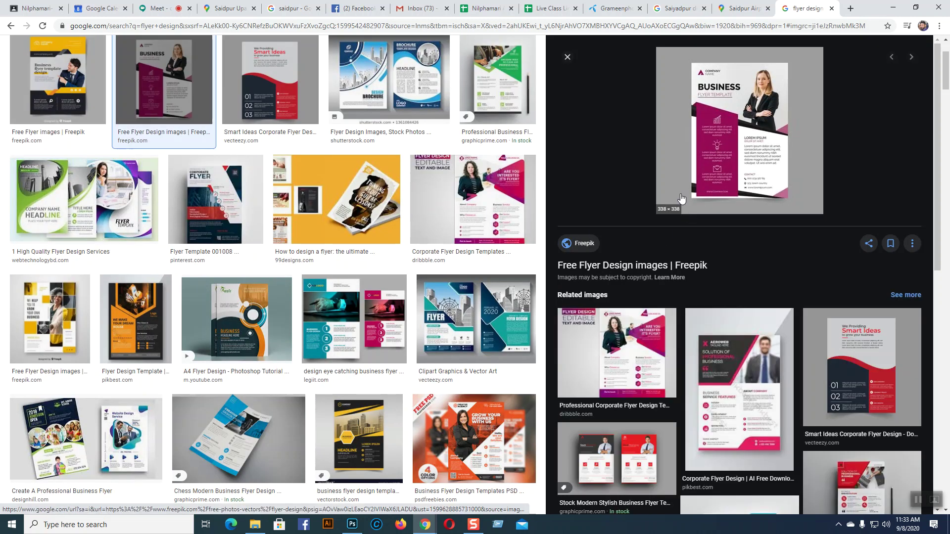
{"action": "left_click", "coordinate": [760, 403]}
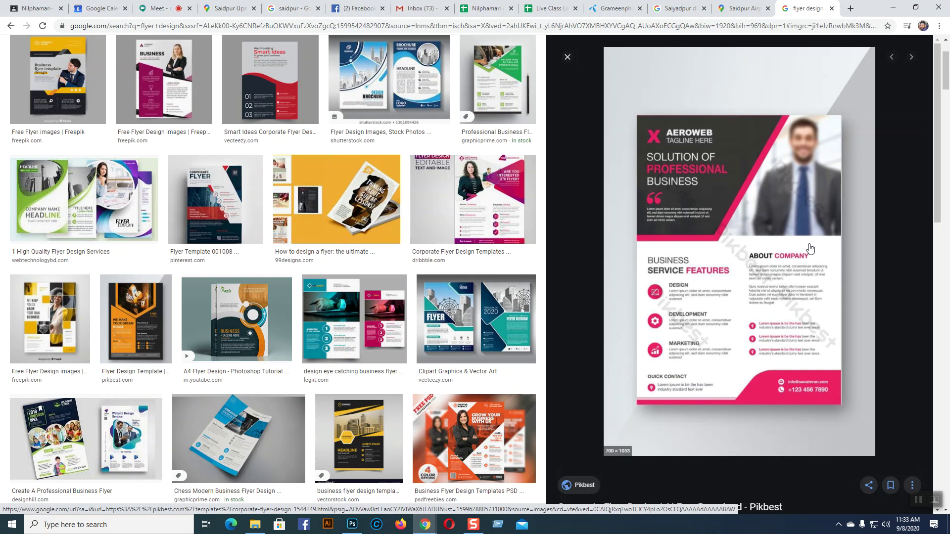
{"action": "scroll", "coordinate": [781, 265], "scroll_direction": "up", "scroll_amount": 2}
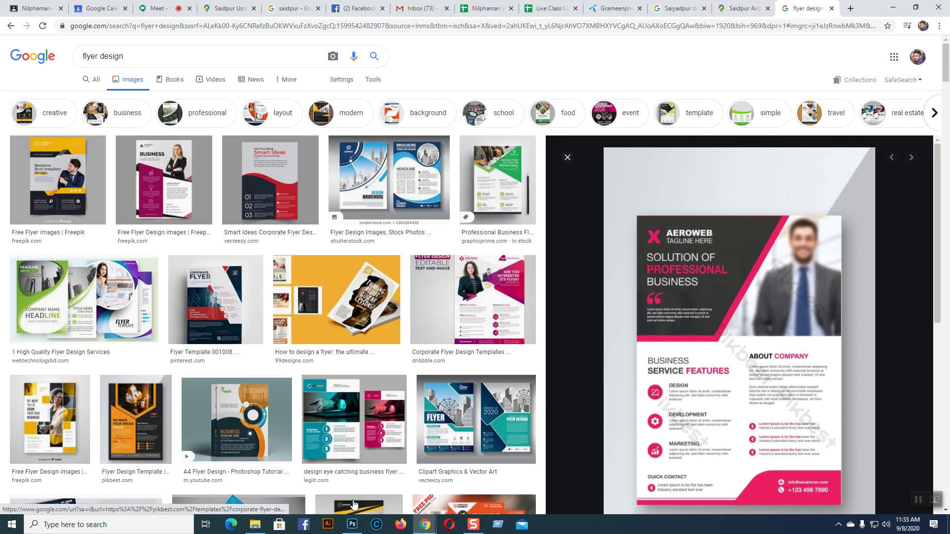
Step: Switch back to Photoshop and compare the Untitled-1 mockup with the smart object's contents and the original Flyer.jpg
{"action": "left_click", "coordinate": [352, 525]}
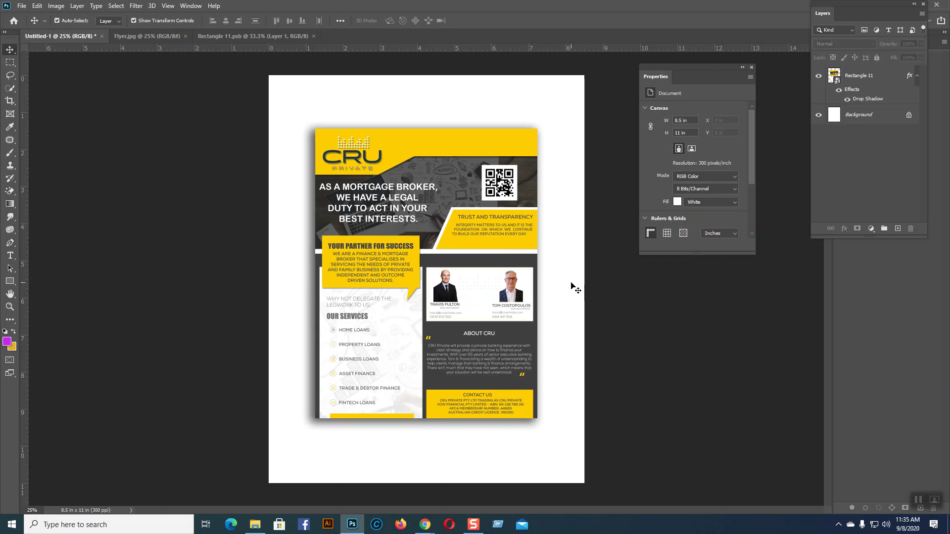
{"action": "key", "text": "ctrl+shift+Tab"}
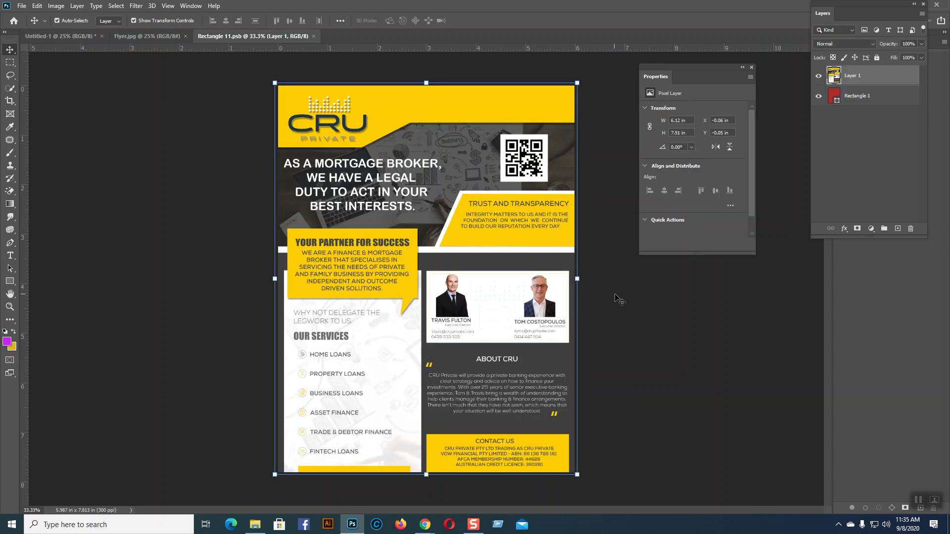
{"action": "key", "text": "ctrl+shift+Tab"}
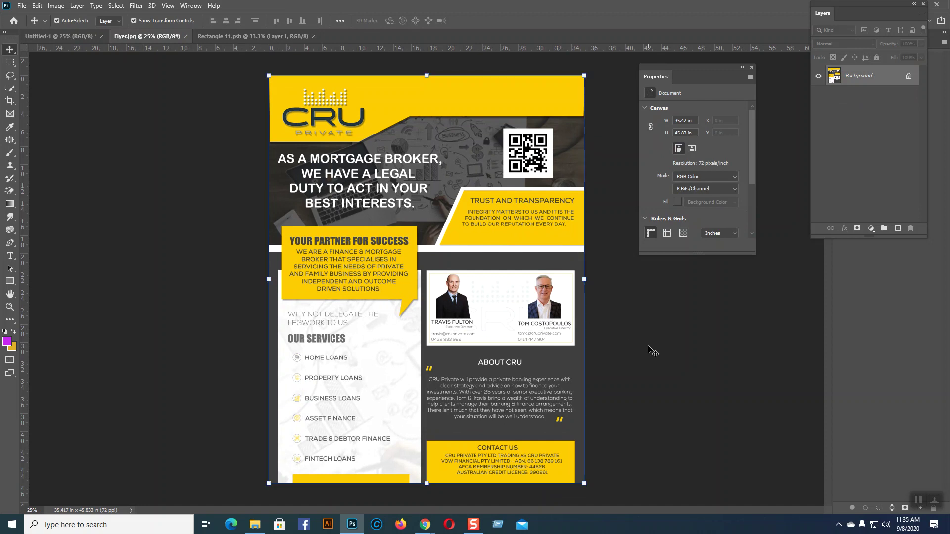
{"action": "left_click", "coordinate": [59, 36]}
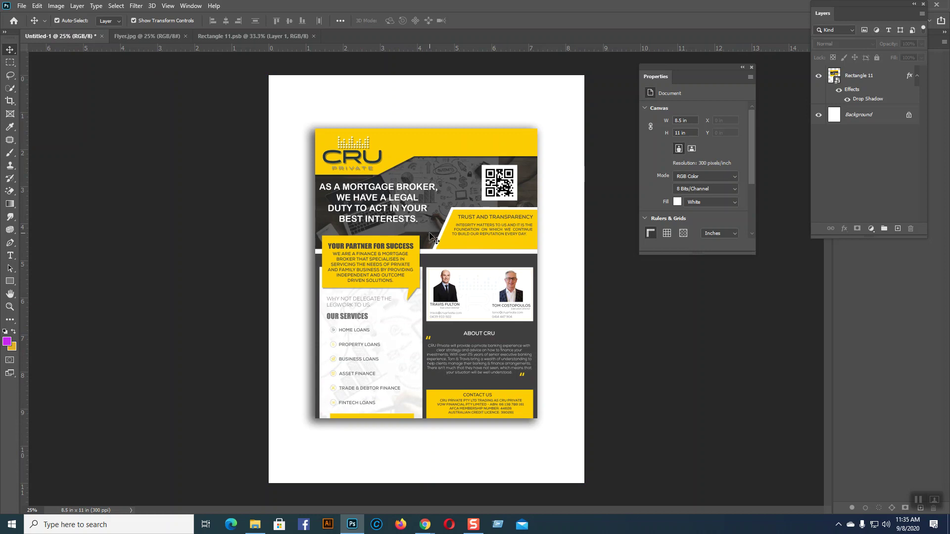
{"action": "left_click", "coordinate": [156, 39]}
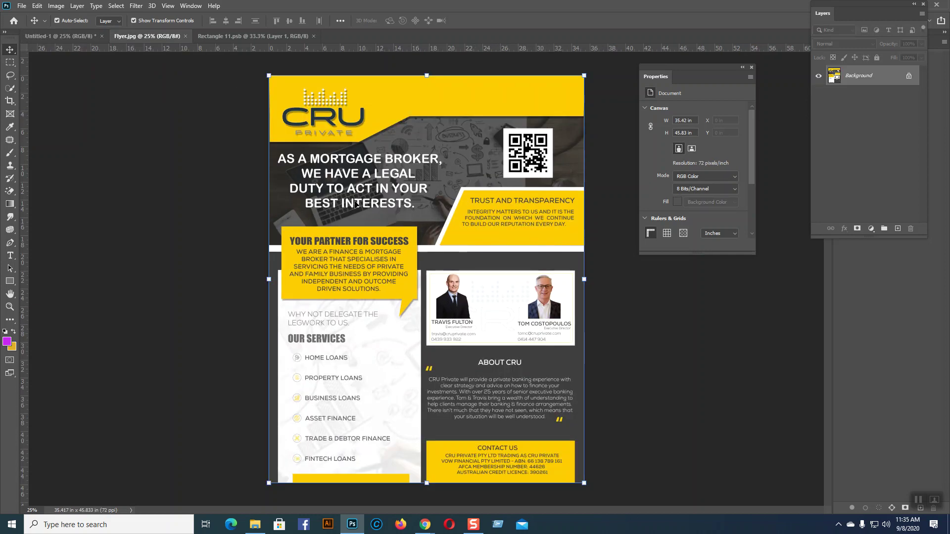
{"action": "left_click", "coordinate": [94, 37]}
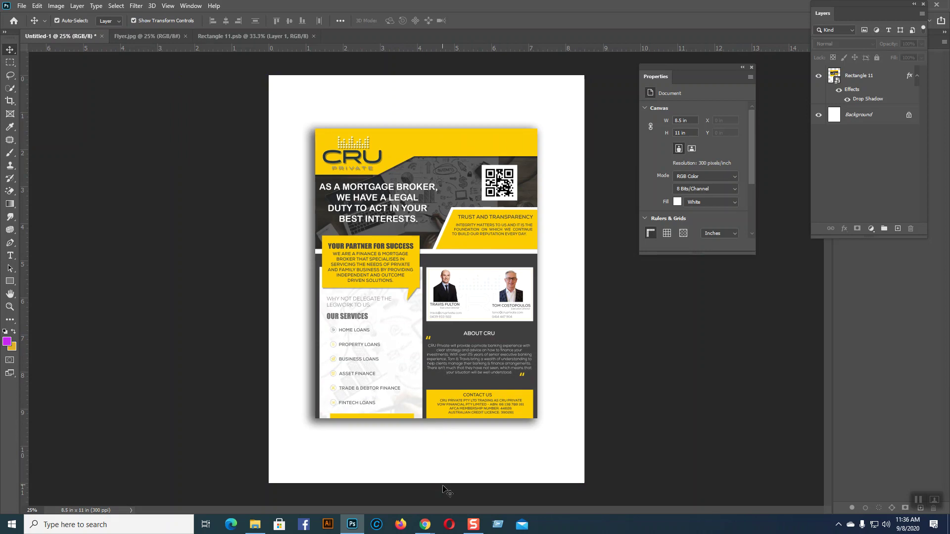
Step: Examine how flyer designs are presented in Chrome's image results, previewing several examples, and return to Flyer.jpg in Photoshop
{"action": "mouse_move", "coordinate": [423, 526]}
{"action": "left_click", "coordinate": [366, 490]}
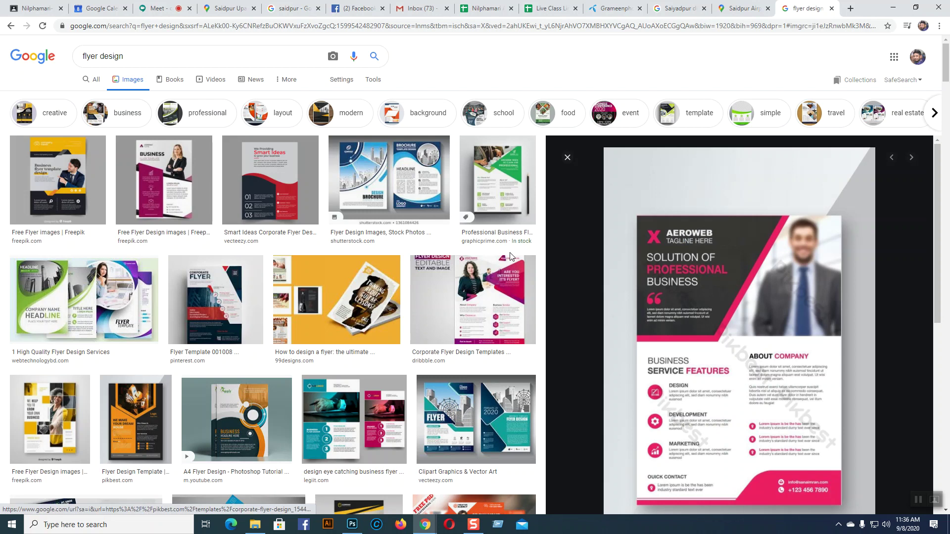
{"action": "scroll", "coordinate": [506, 247], "scroll_direction": "down", "scroll_amount": 5}
{"action": "left_click", "coordinate": [337, 80]}
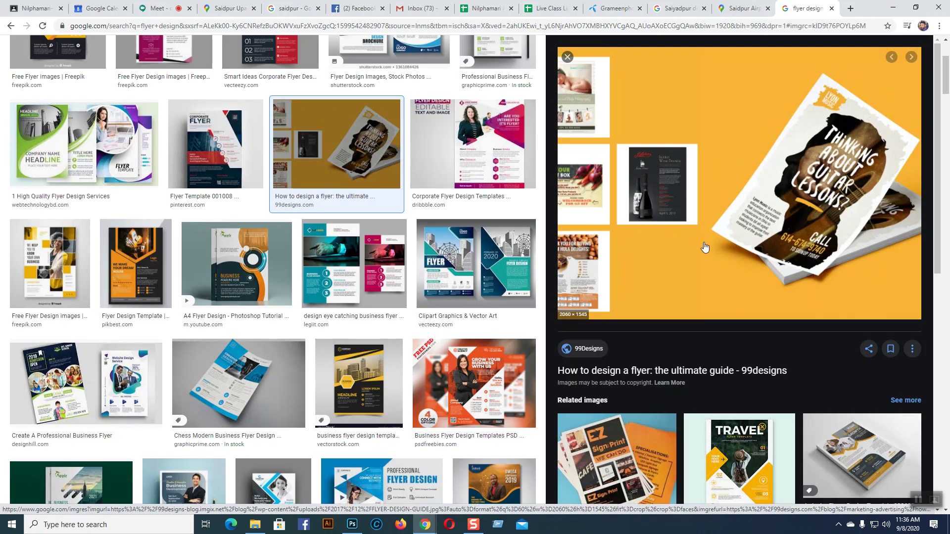
{"action": "scroll", "coordinate": [705, 248], "scroll_direction": "down", "scroll_amount": 3}
{"action": "left_click", "coordinate": [463, 241]}
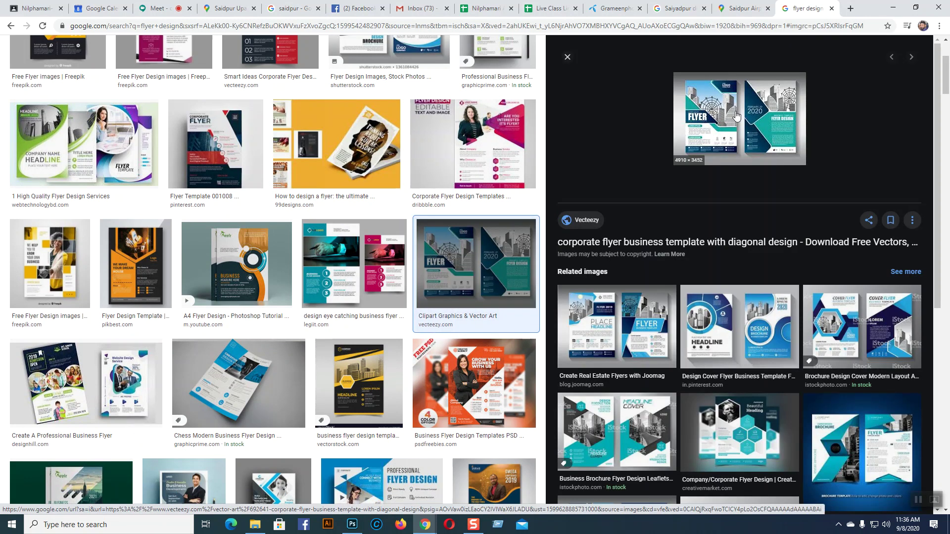
{"action": "scroll", "coordinate": [278, 295], "scroll_direction": "down", "scroll_amount": 1}
{"action": "left_click", "coordinate": [277, 295]}
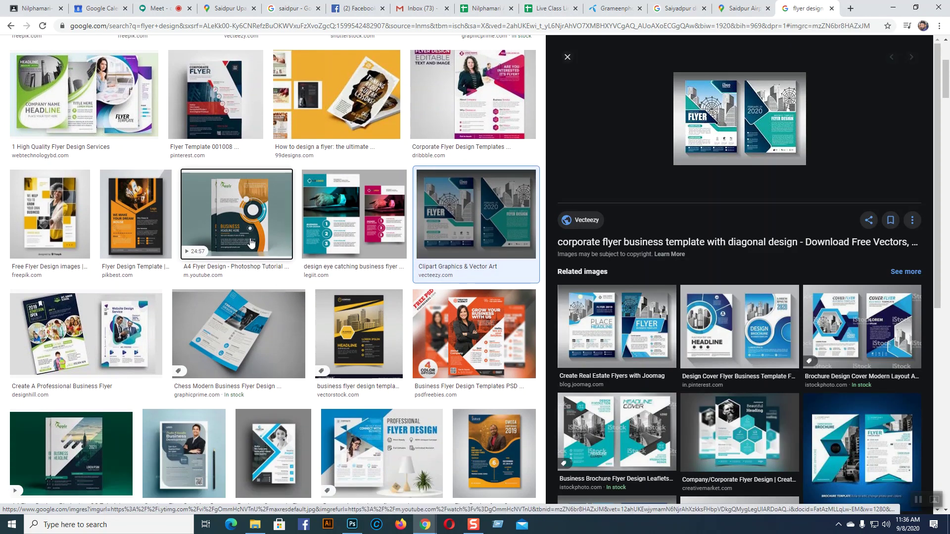
{"action": "scroll", "coordinate": [256, 334], "scroll_direction": "down", "scroll_amount": 4}
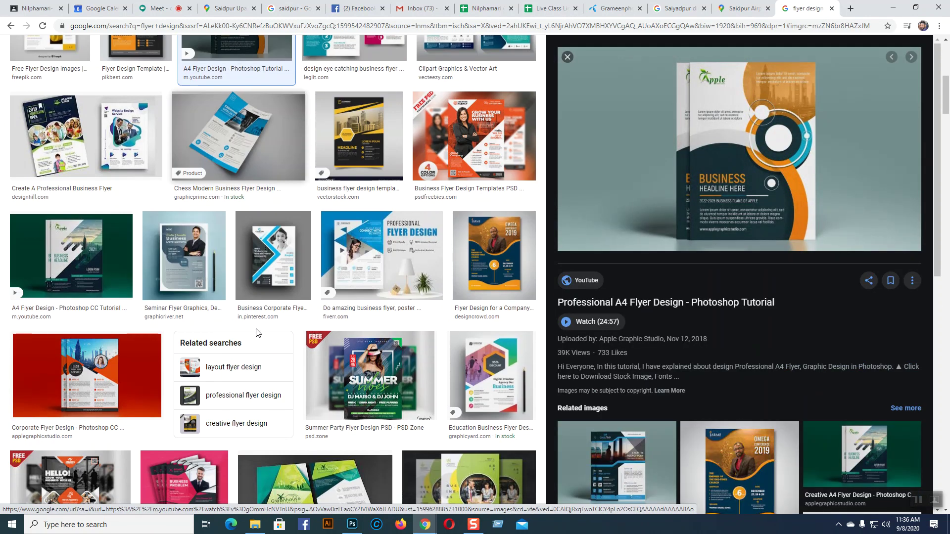
{"action": "left_click", "coordinate": [273, 255]}
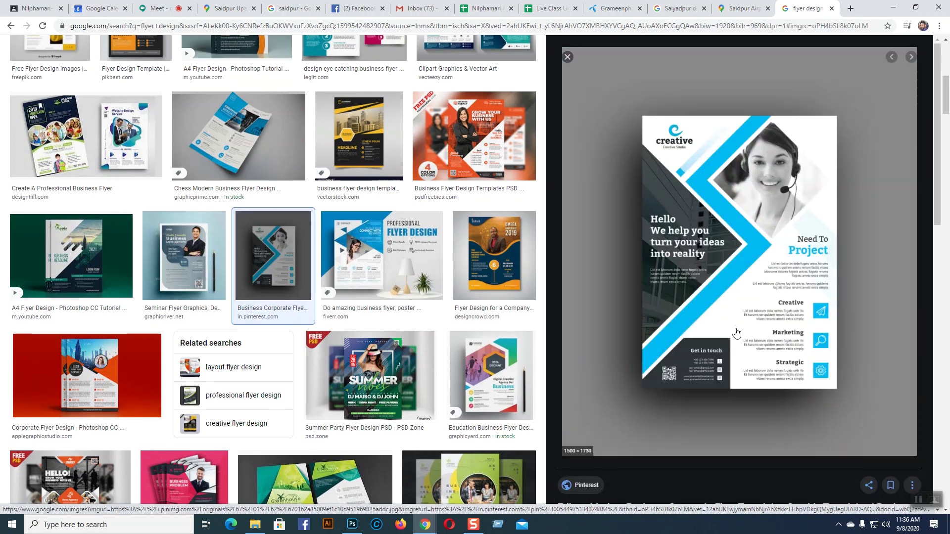
{"action": "scroll", "coordinate": [723, 333], "scroll_direction": "down", "scroll_amount": 5}
{"action": "scroll", "coordinate": [423, 369], "scroll_direction": "down", "scroll_amount": 1}
{"action": "scroll", "coordinate": [423, 369], "scroll_direction": "down", "scroll_amount": 4}
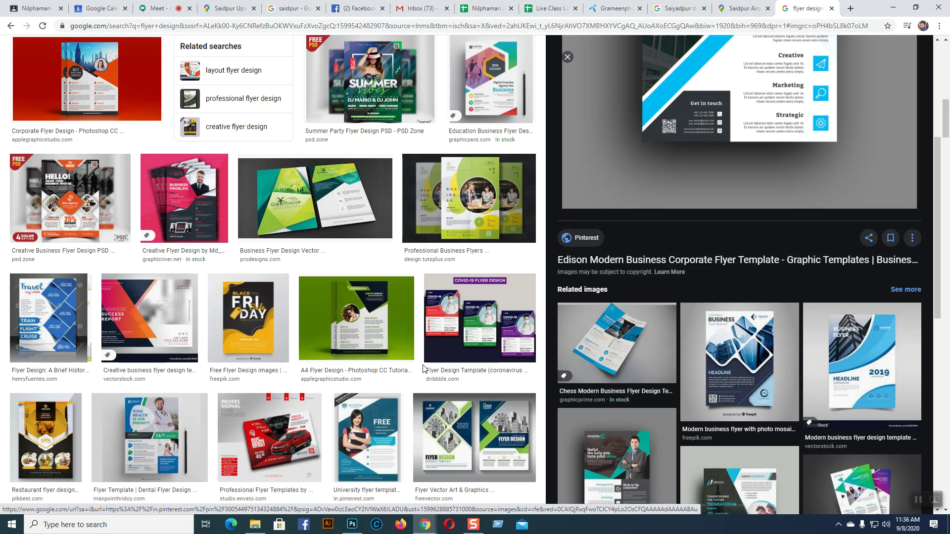
{"action": "left_click", "coordinate": [354, 526]}
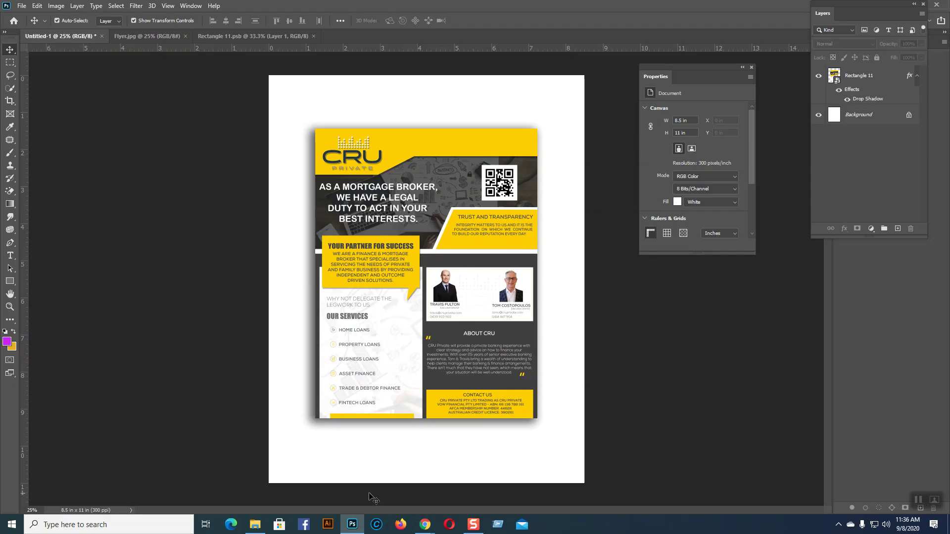
{"action": "left_click", "coordinate": [138, 34]}
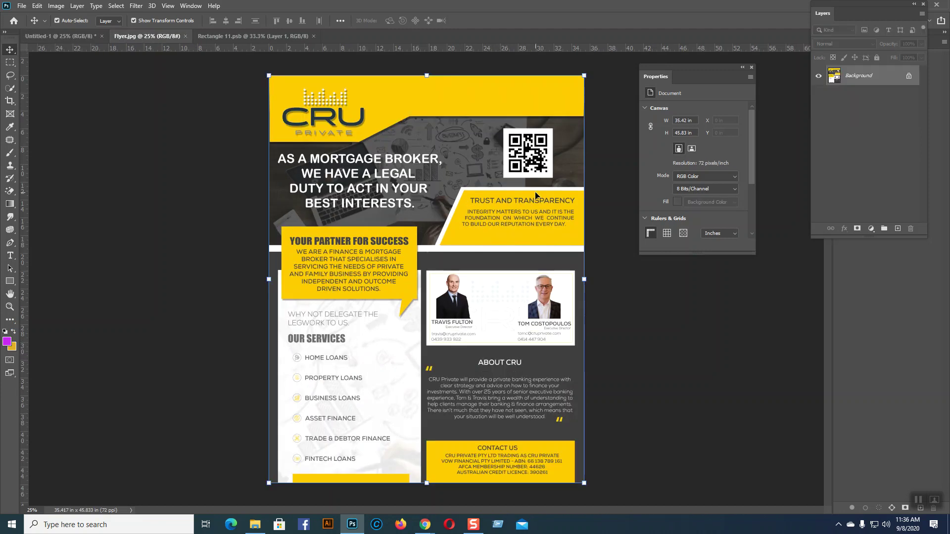
Step: Search Google Images in Chrome for "logo mockup free psd download 2020" and return to the Google Meet page
{"action": "mouse_move", "coordinate": [425, 524]}
{"action": "left_click", "coordinate": [388, 466]}
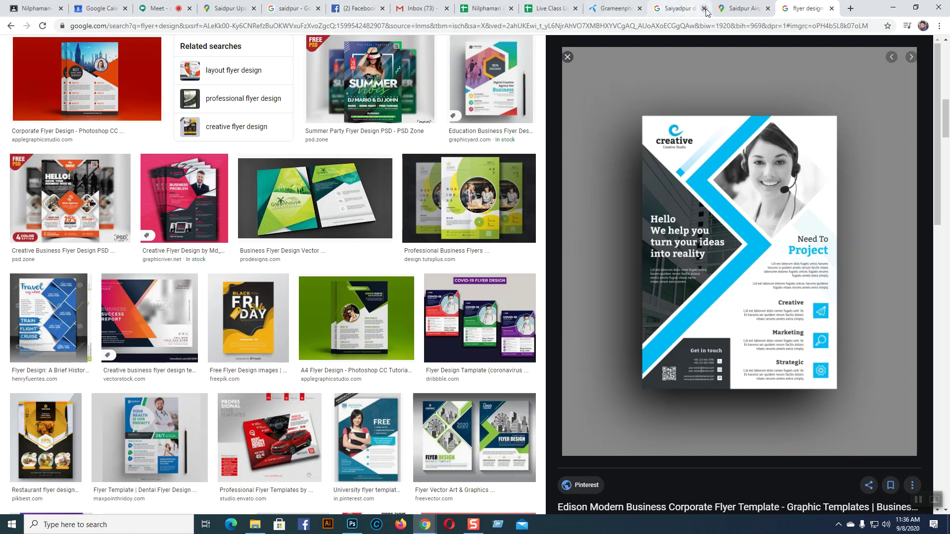
{"action": "scroll", "coordinate": [148, 62], "scroll_direction": "up", "scroll_amount": 10}
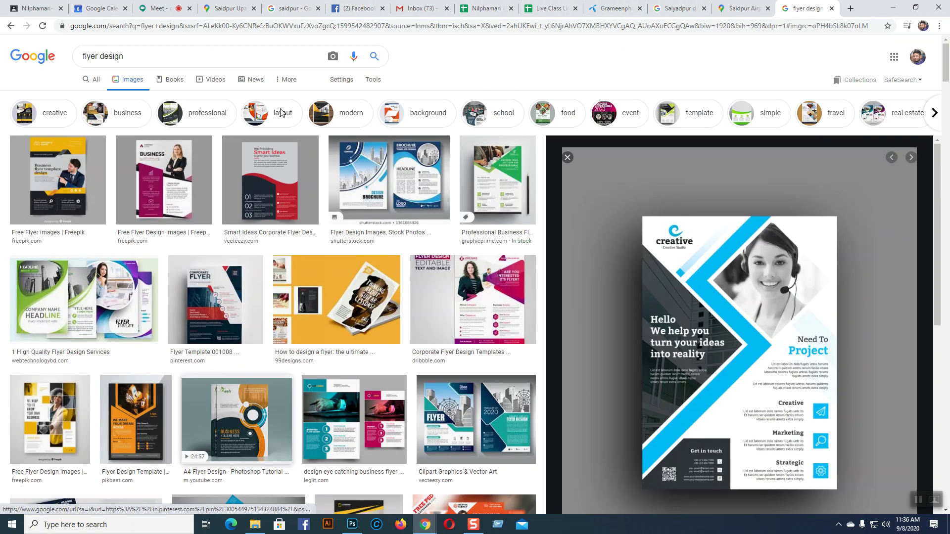
{"action": "left_click", "coordinate": [125, 52]}
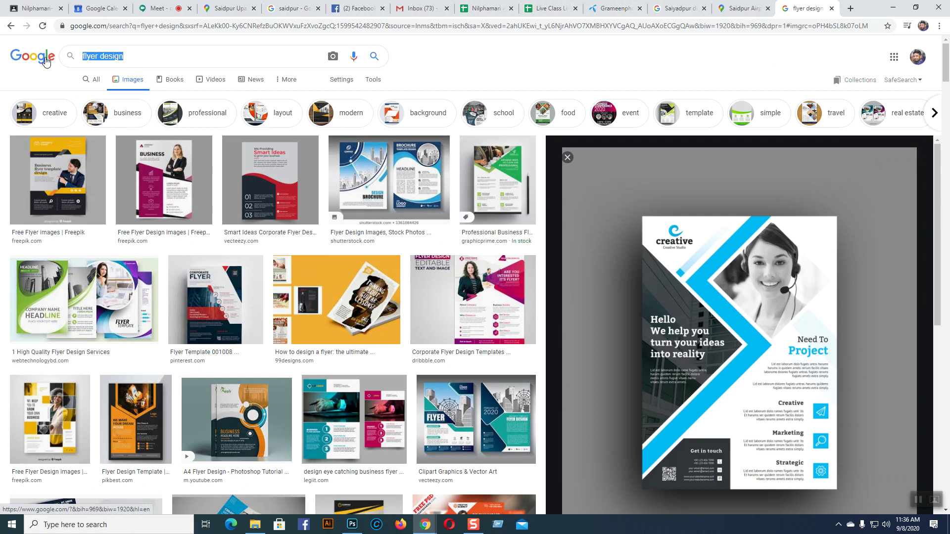
{"action": "type", "text": "Logo <"}
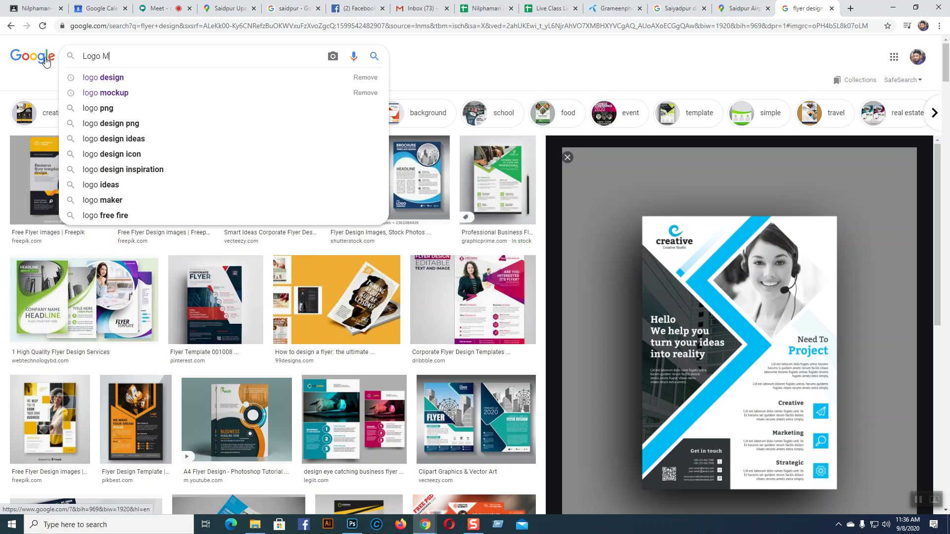
{"action": "type", "text": "Mock"}
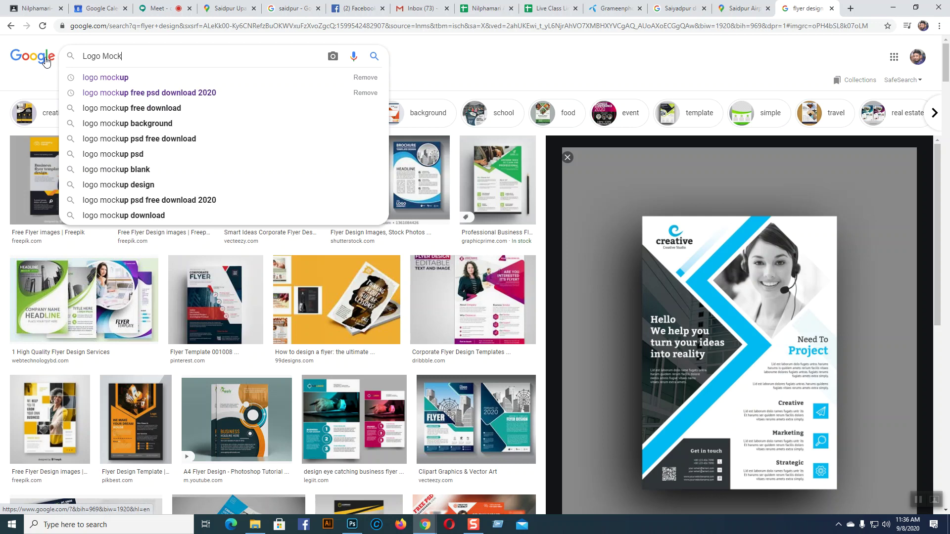
{"action": "type", "text": "up"}
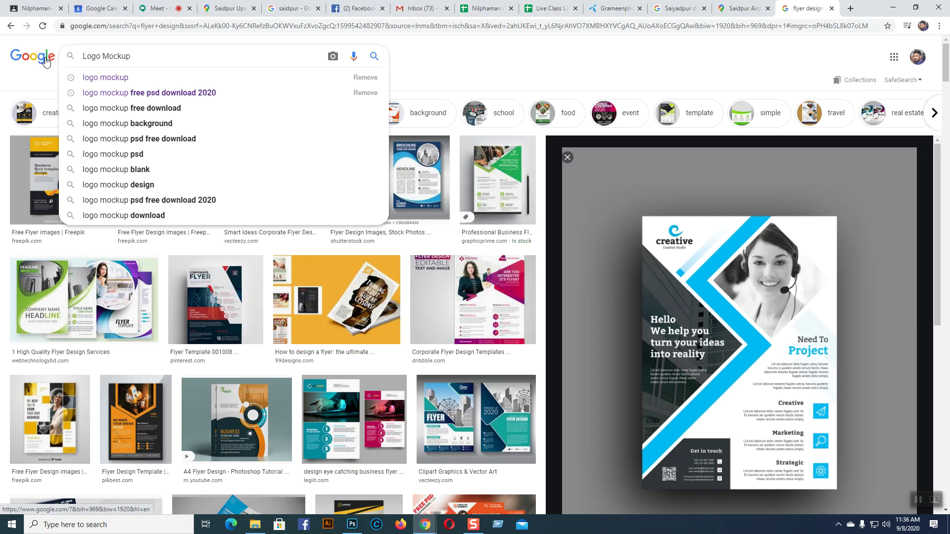
{"action": "left_click", "coordinate": [114, 94]}
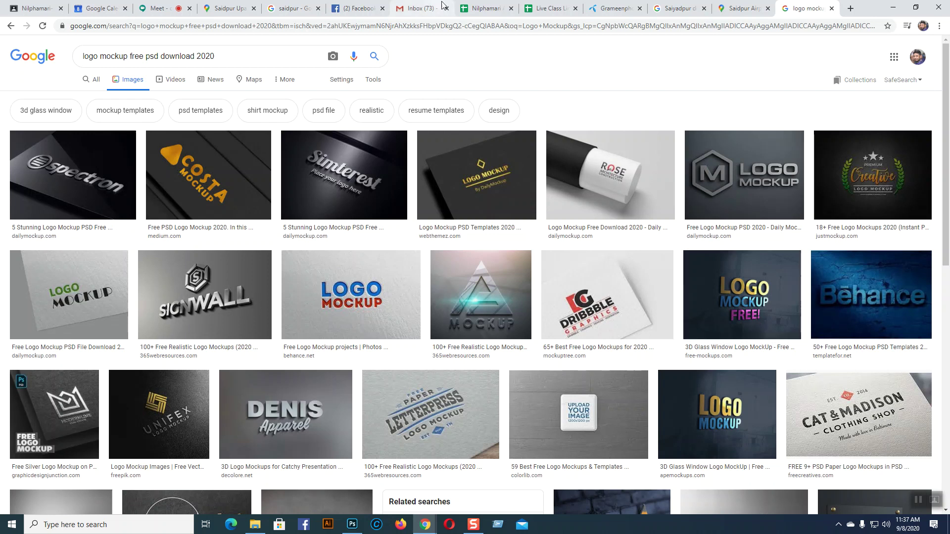
{"action": "left_click", "coordinate": [158, 8]}
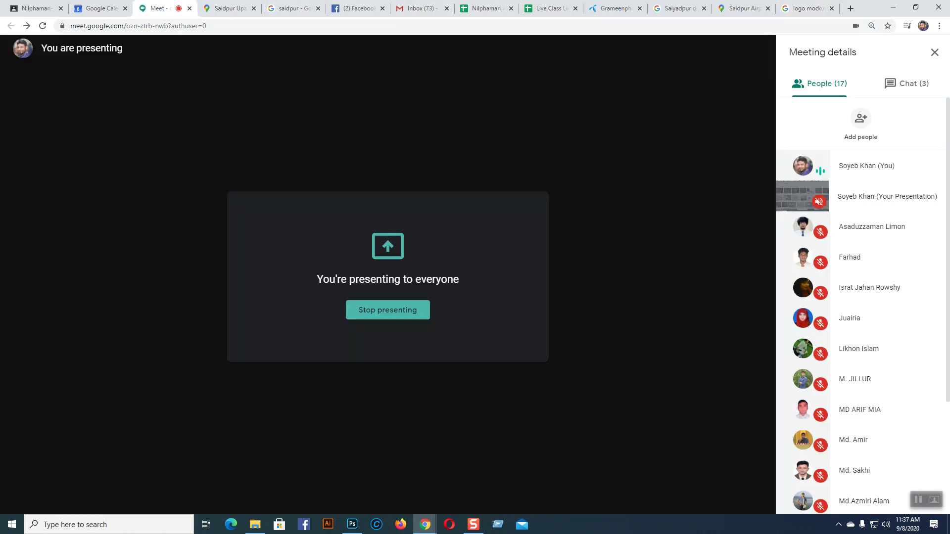
Step: Stop presenting in Google Meet and open the Facebook notification about new posts in the Nilphamari-Graphics Design-Batch-03 group
{"action": "left_click", "coordinate": [394, 311]}
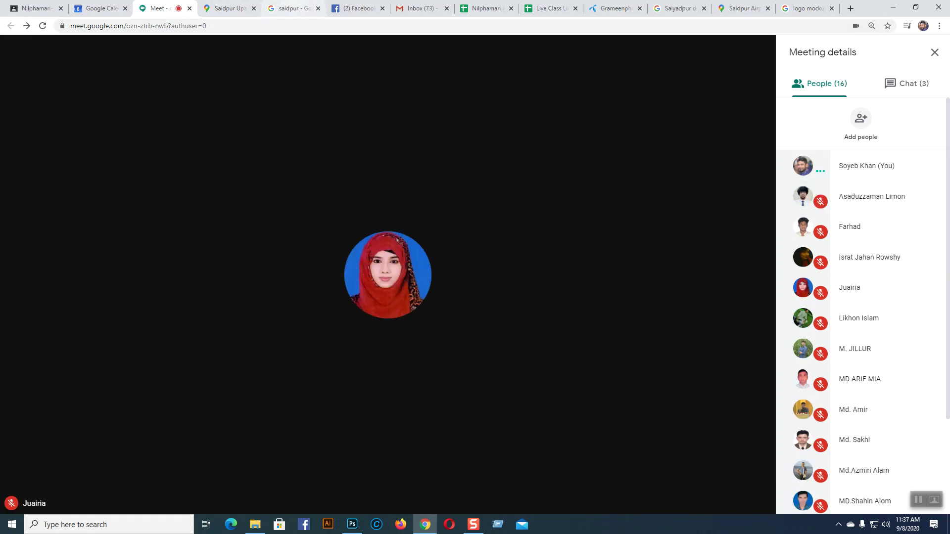
{"action": "left_click", "coordinate": [355, 8]}
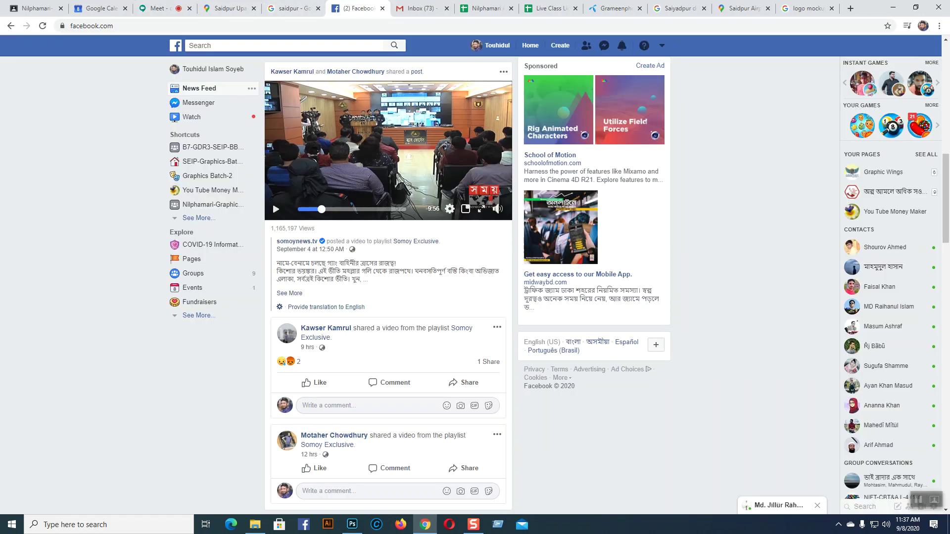
{"action": "left_click", "coordinate": [623, 48]}
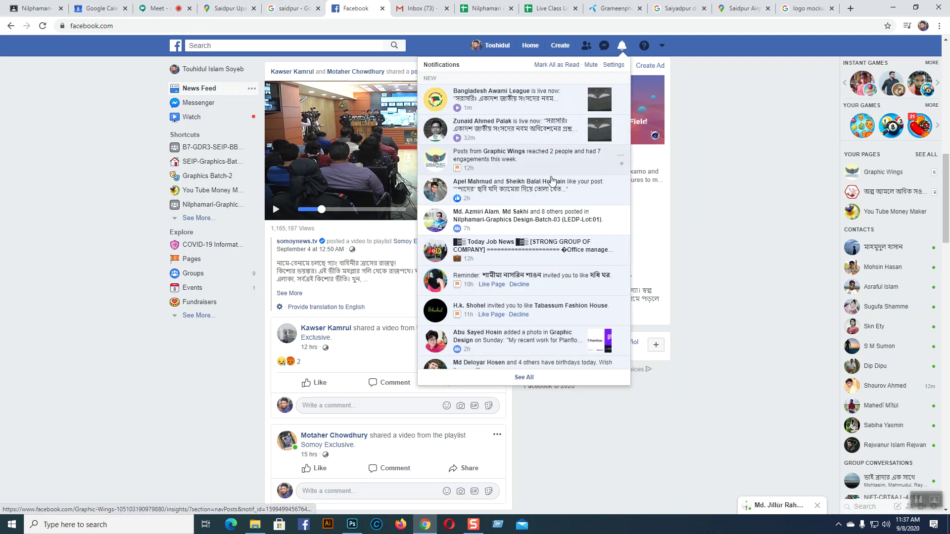
{"action": "left_click", "coordinate": [529, 220]}
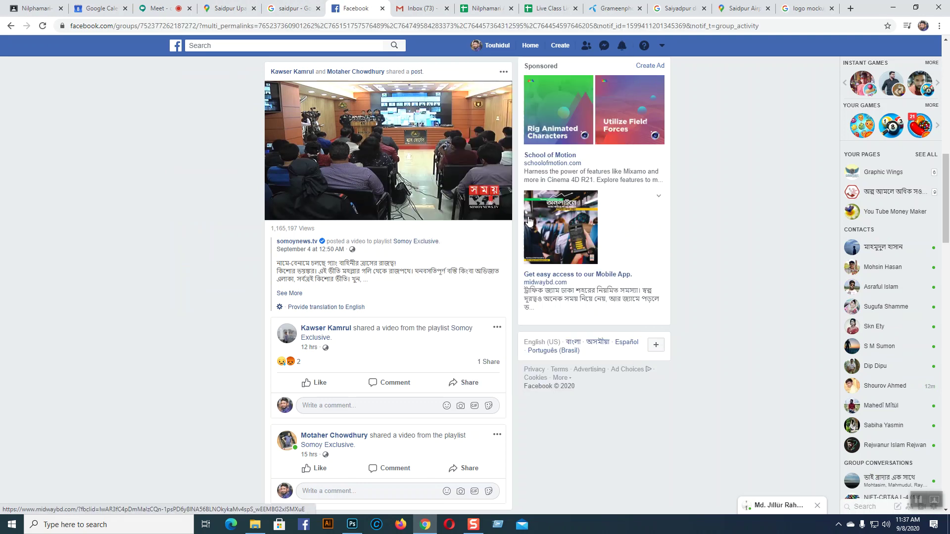
Step: Return to the Google Meet call and start presenting the entire screen
{"action": "left_click", "coordinate": [157, 8]}
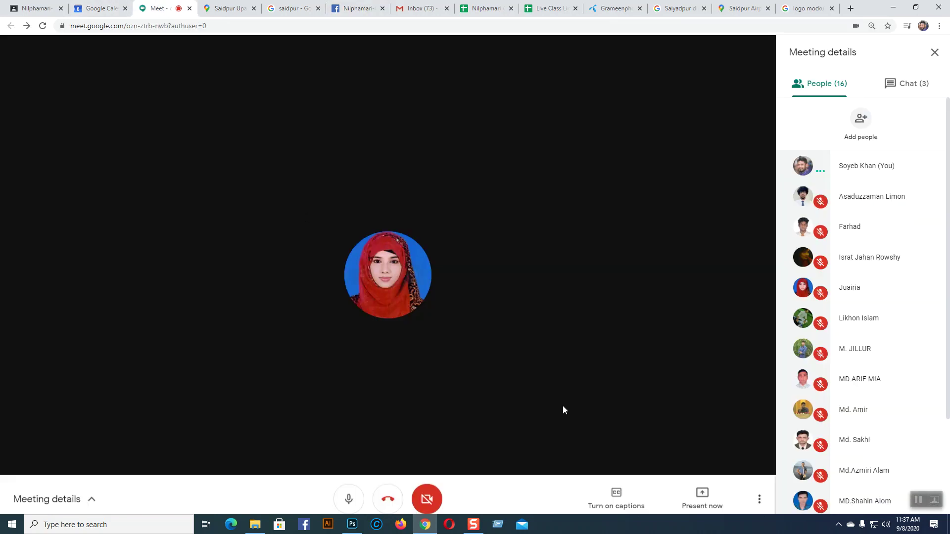
{"action": "left_click", "coordinate": [701, 487]}
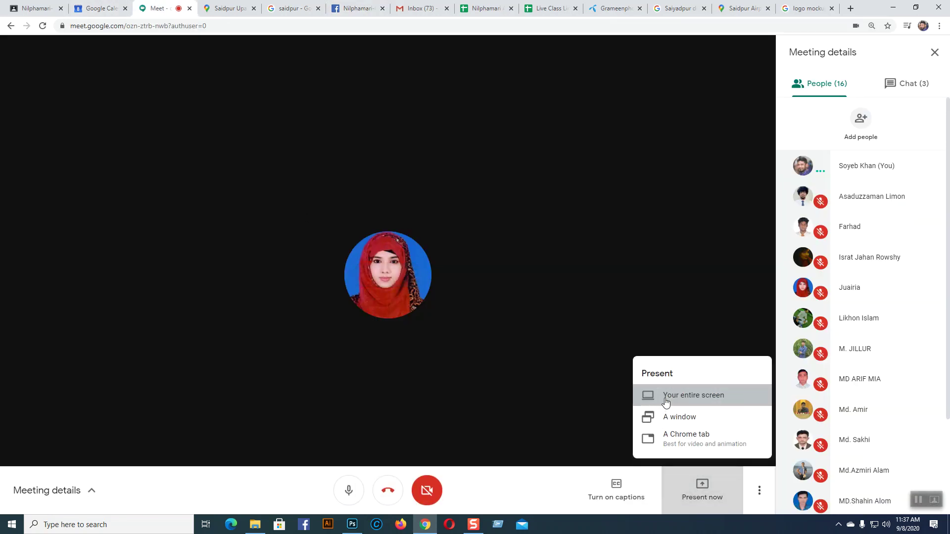
{"action": "left_click", "coordinate": [666, 403]}
{"action": "left_click", "coordinate": [426, 147]}
{"action": "left_click", "coordinate": [557, 236]}
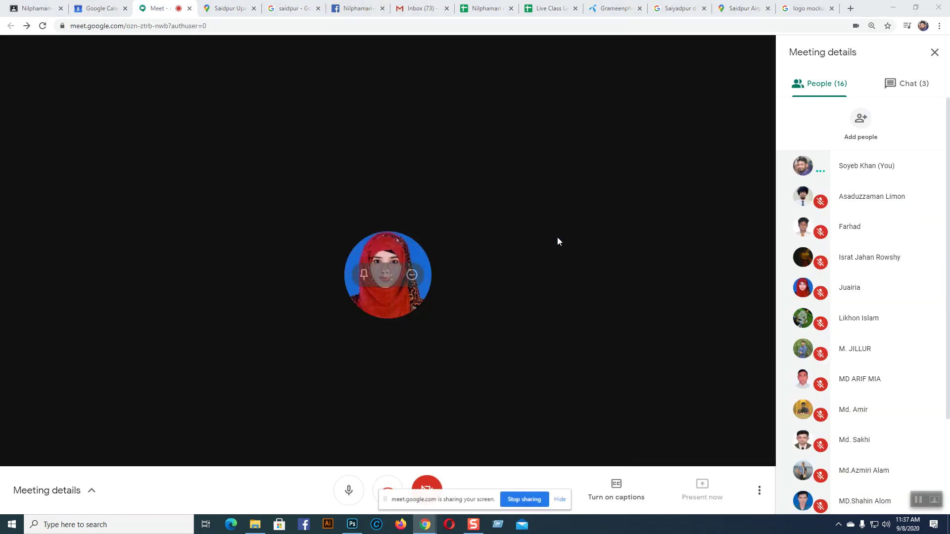
Step: Examine the logo practice posts shared in the Nilphamari-Graphics Design-Batch-03 Facebook group
{"action": "left_click", "coordinate": [356, 8]}
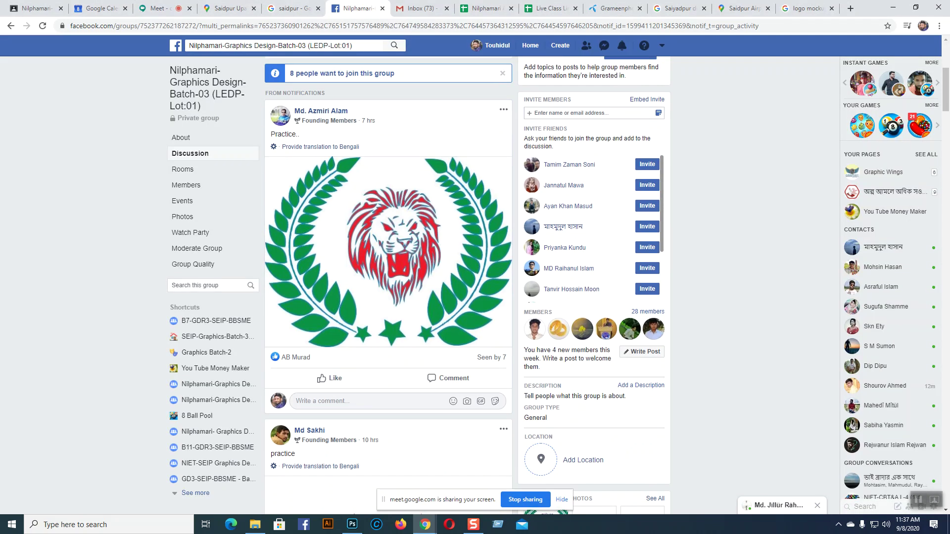
{"action": "scroll", "coordinate": [724, 284], "scroll_direction": "up", "scroll_amount": 4}
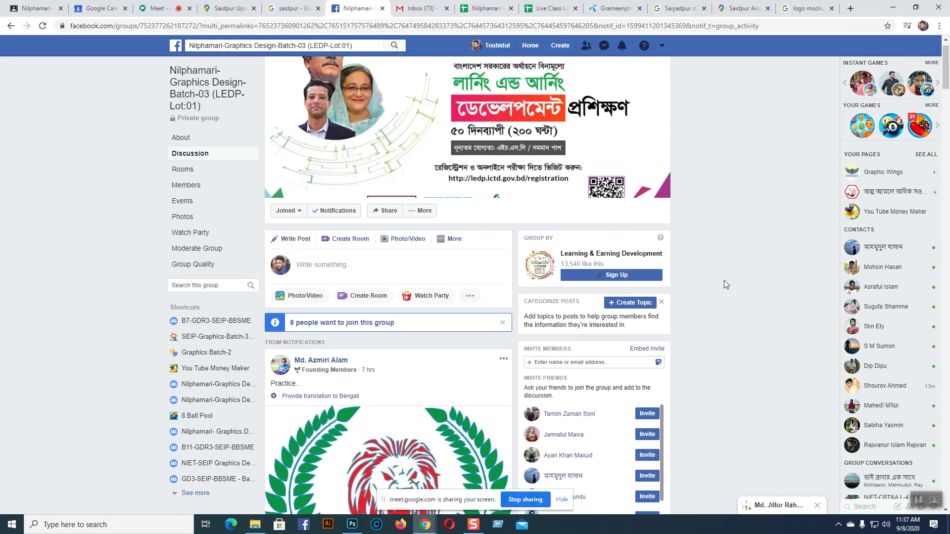
{"action": "scroll", "coordinate": [725, 285], "scroll_direction": "down", "scroll_amount": 12}
{"action": "scroll", "coordinate": [723, 280], "scroll_direction": "down", "scroll_amount": 1}
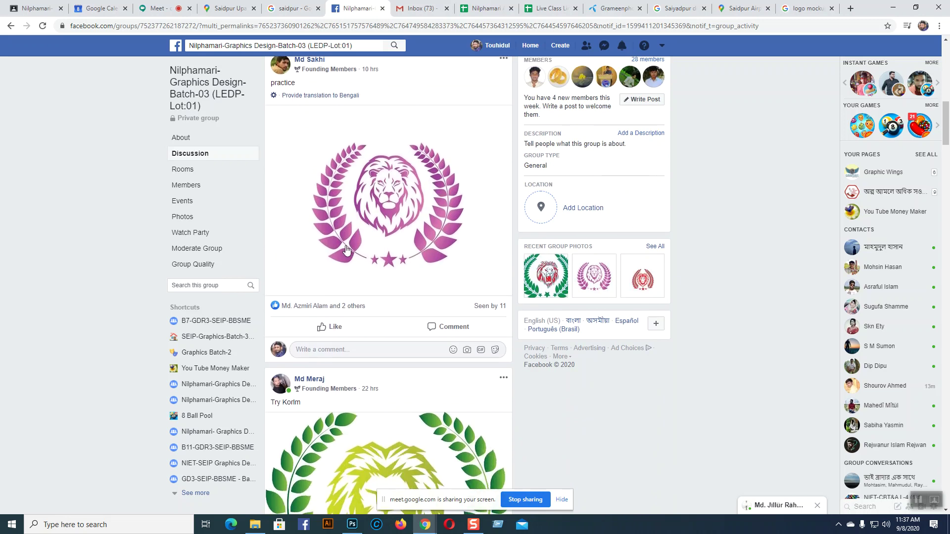
{"action": "scroll", "coordinate": [348, 250], "scroll_direction": "down", "scroll_amount": 4}
{"action": "scroll", "coordinate": [476, 334], "scroll_direction": "up", "scroll_amount": 6}
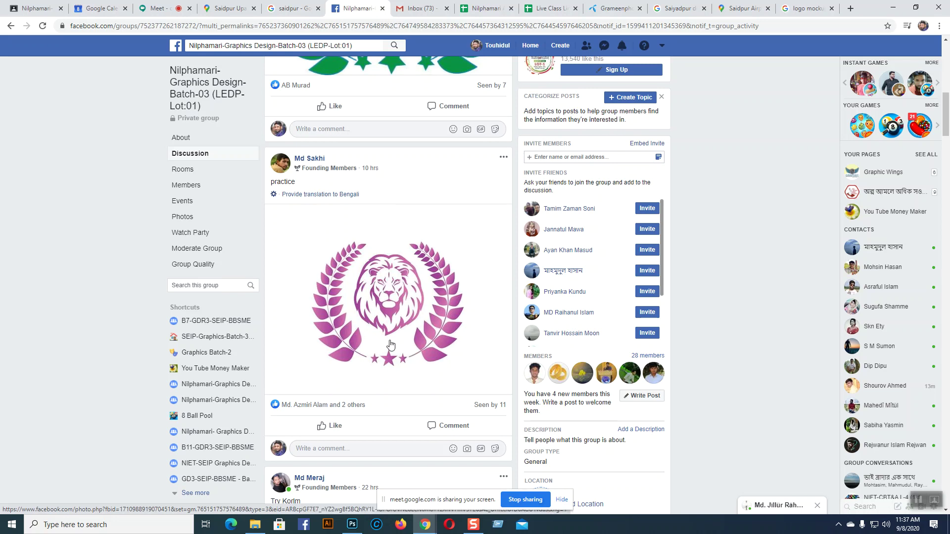
{"action": "scroll", "coordinate": [477, 317], "scroll_direction": "down", "scroll_amount": 15}
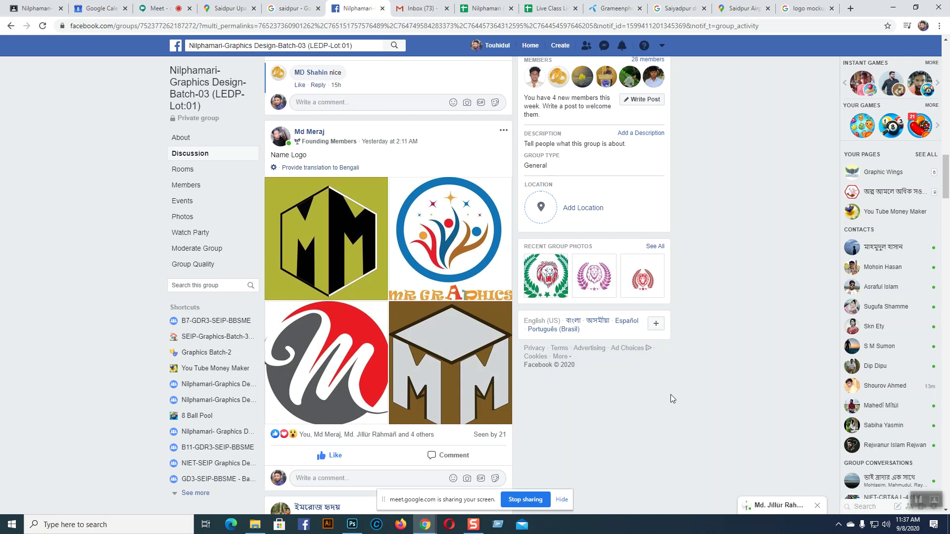
{"action": "scroll", "coordinate": [670, 394], "scroll_direction": "down", "scroll_amount": 9}
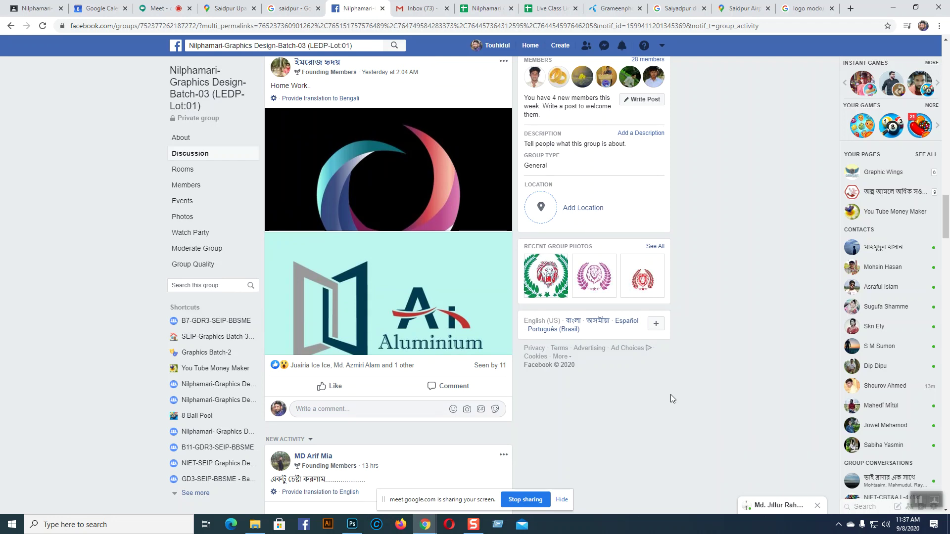
{"action": "scroll", "coordinate": [671, 394], "scroll_direction": "down", "scroll_amount": 8}
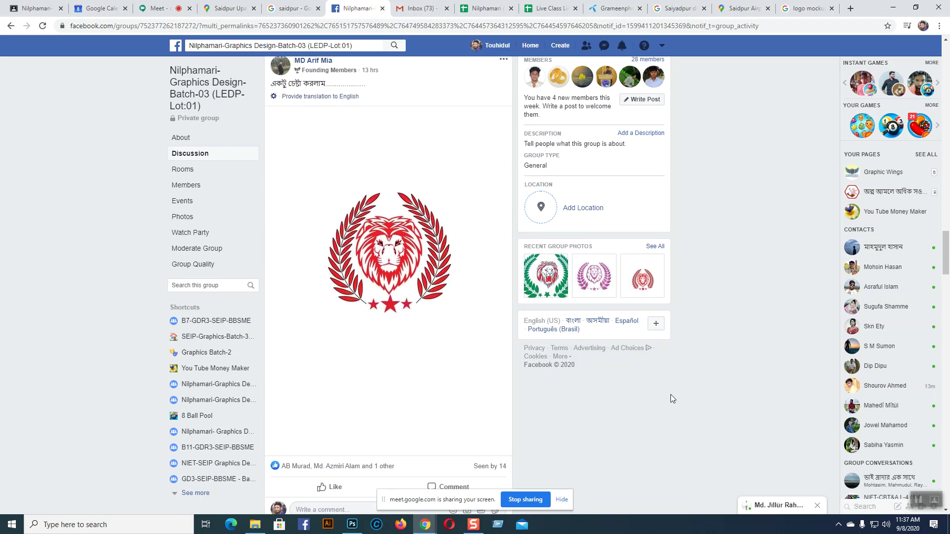
{"action": "scroll", "coordinate": [671, 395], "scroll_direction": "down", "scroll_amount": 4}
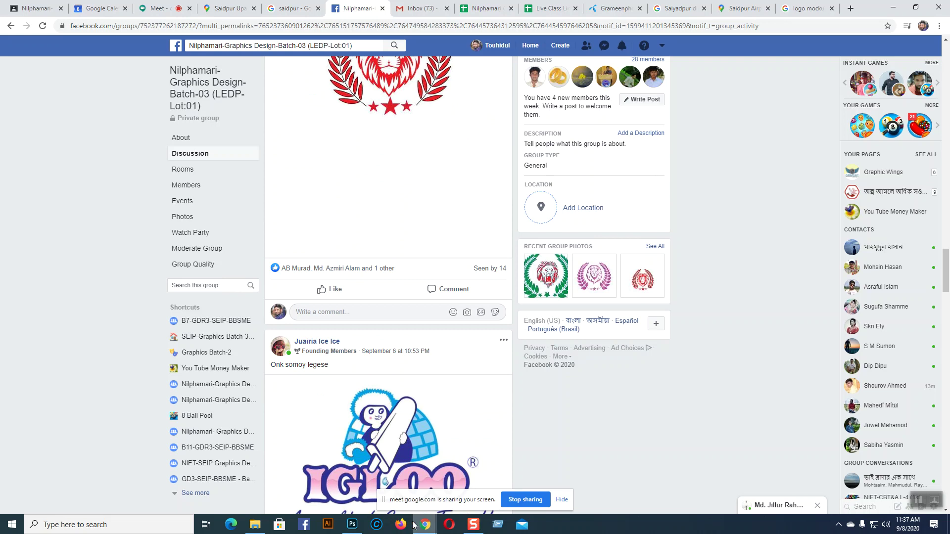
Step: Examine the logo mockup examples in the Google Images results for "logo mockup free psd download 2020"
{"action": "left_click", "coordinate": [806, 8]}
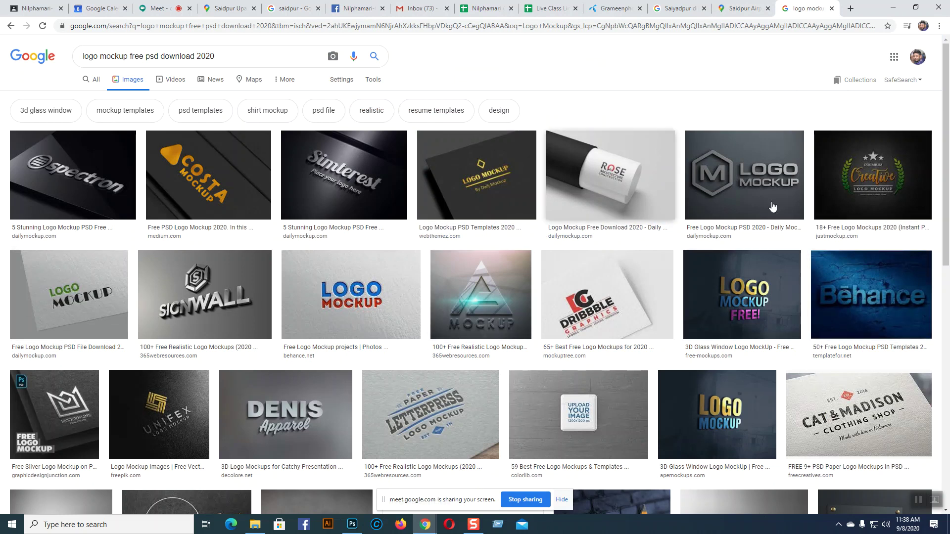
{"action": "scroll", "coordinate": [679, 304], "scroll_direction": "down", "scroll_amount": 2}
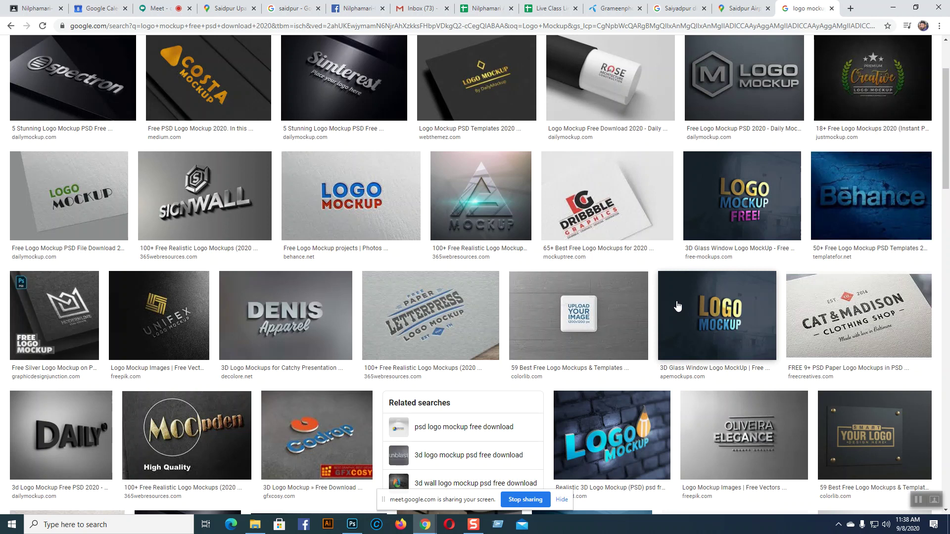
{"action": "scroll", "coordinate": [676, 297], "scroll_direction": "up", "scroll_amount": 2}
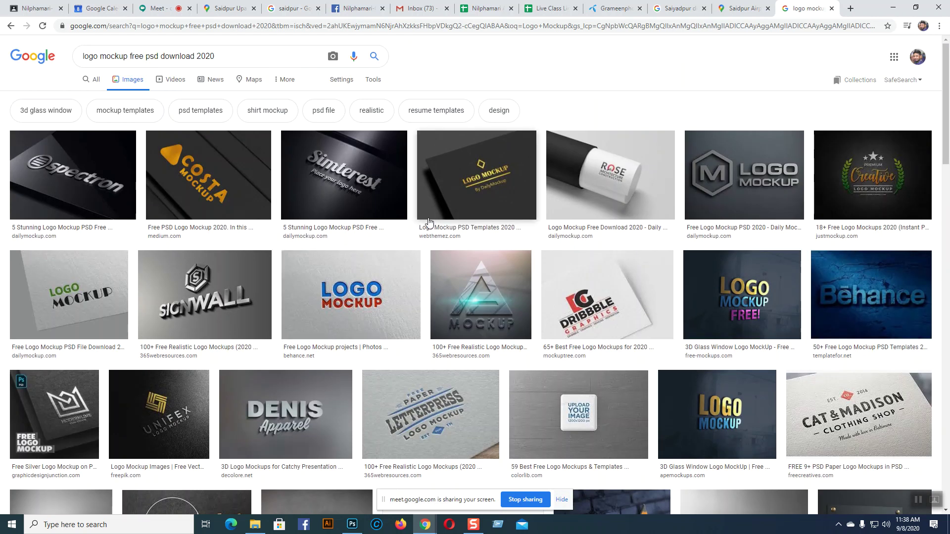
{"action": "scroll", "coordinate": [429, 222], "scroll_direction": "down", "scroll_amount": 4}
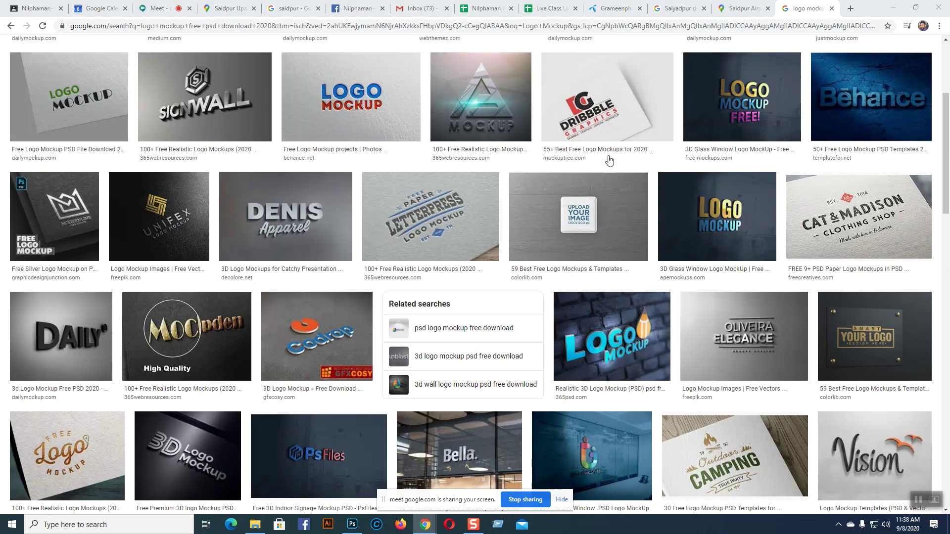
{"action": "scroll", "coordinate": [383, 203], "scroll_direction": "up", "scroll_amount": 4}
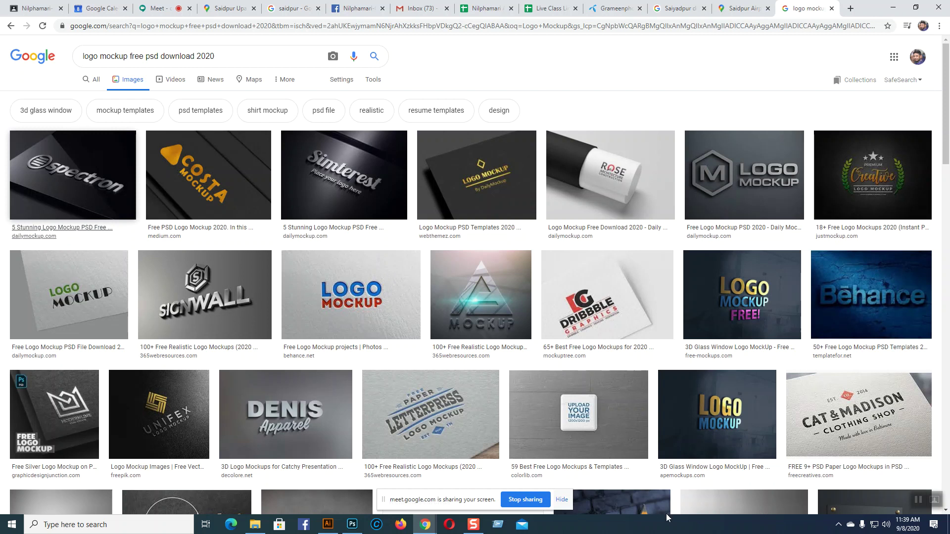
{"action": "left_click", "coordinate": [683, 418]}
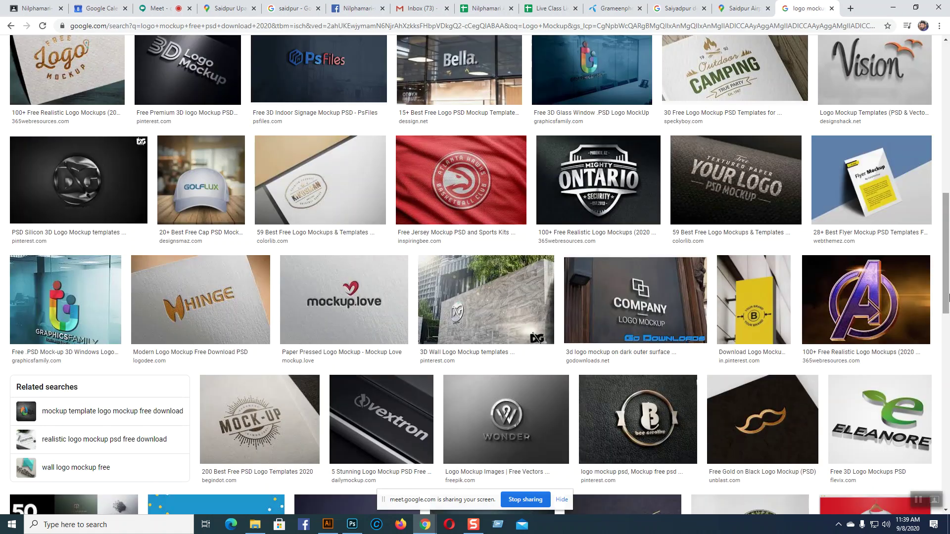
{"action": "scroll", "coordinate": [750, 254], "scroll_direction": "down", "scroll_amount": 4}
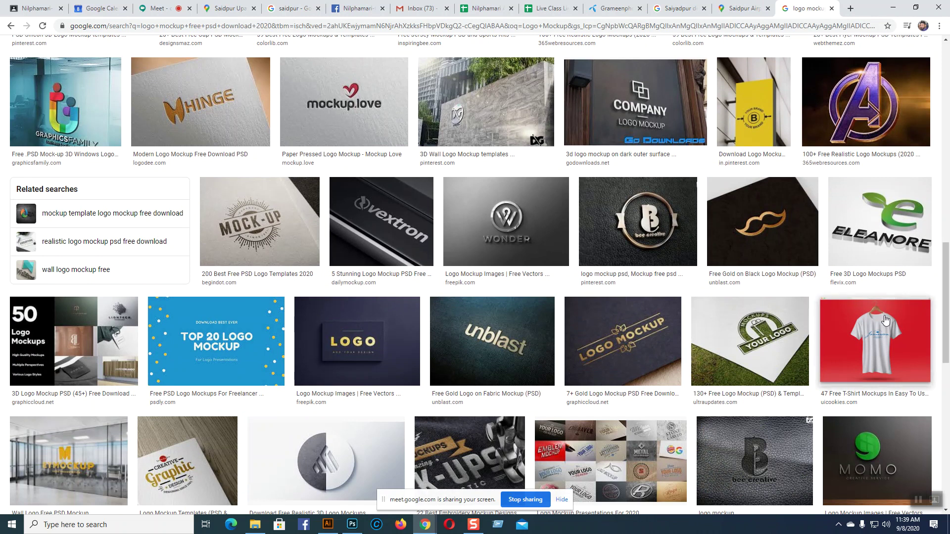
{"action": "scroll", "coordinate": [884, 315], "scroll_direction": "up", "scroll_amount": 5}
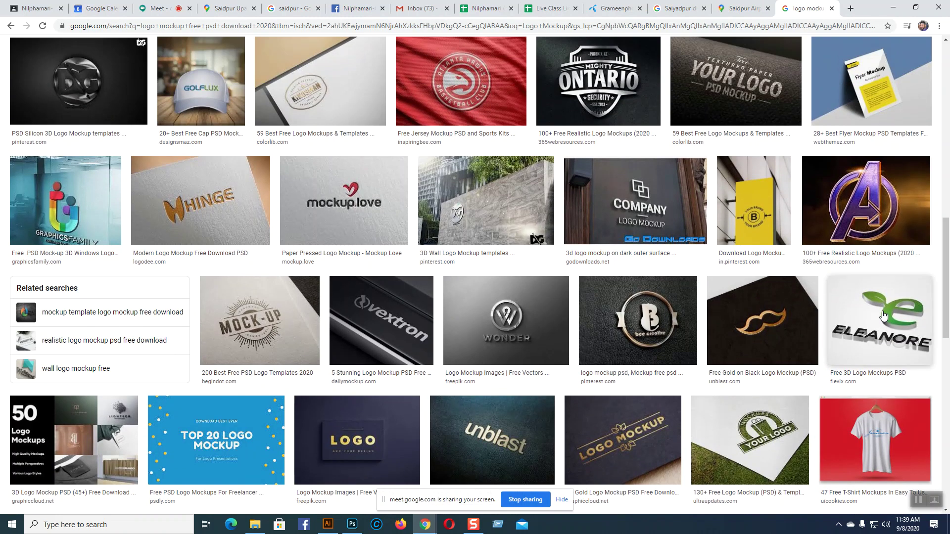
{"action": "scroll", "coordinate": [931, 160], "scroll_direction": "up", "scroll_amount": 2}
{"action": "scroll", "coordinate": [931, 159], "scroll_direction": "up", "scroll_amount": 2}
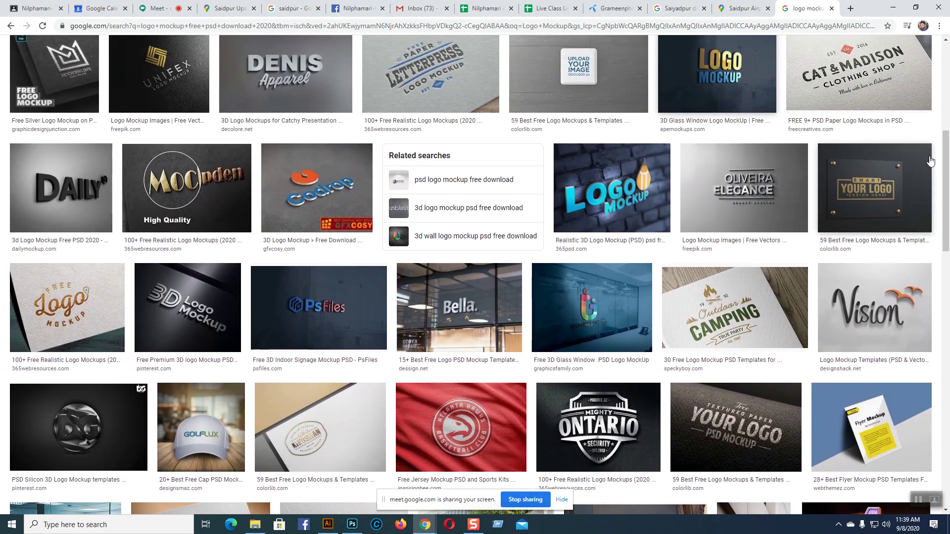
{"action": "scroll", "coordinate": [931, 160], "scroll_direction": "up", "scroll_amount": 2}
{"action": "scroll", "coordinate": [643, 198], "scroll_direction": "down", "scroll_amount": 2}
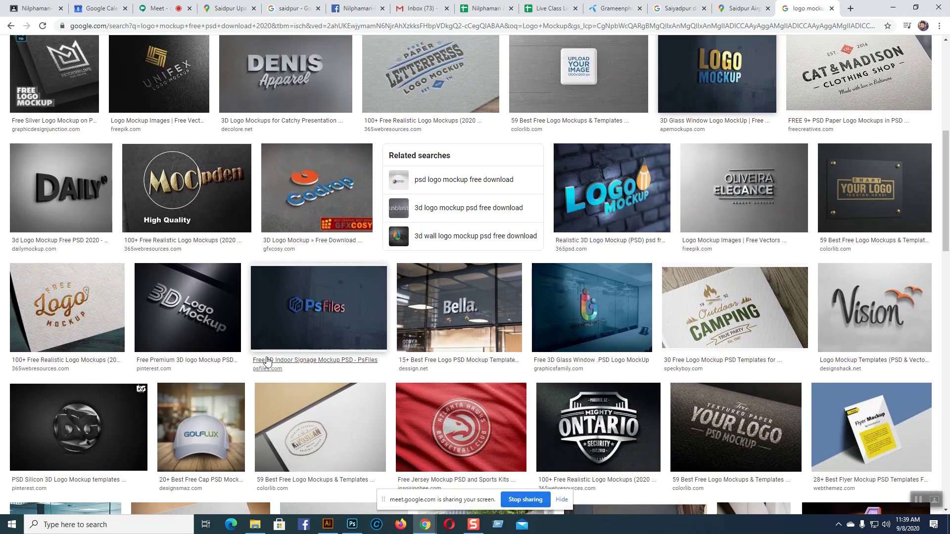
Step: Open the psfiles.com page of the "Free 3D Indoor Signage Mockup PSD" image result in a new tab and view it
{"action": "left_click", "coordinate": [338, 366]}
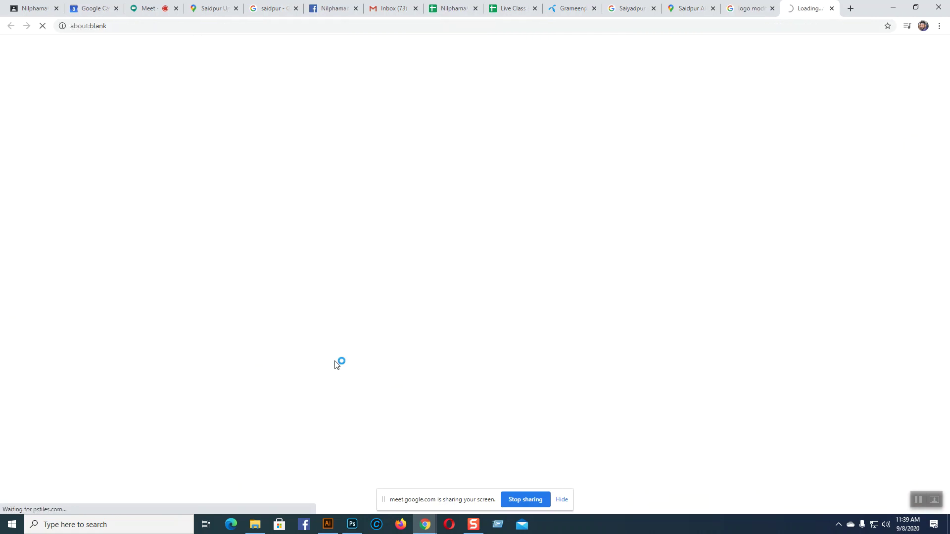
{"action": "left_click", "coordinate": [736, 10]}
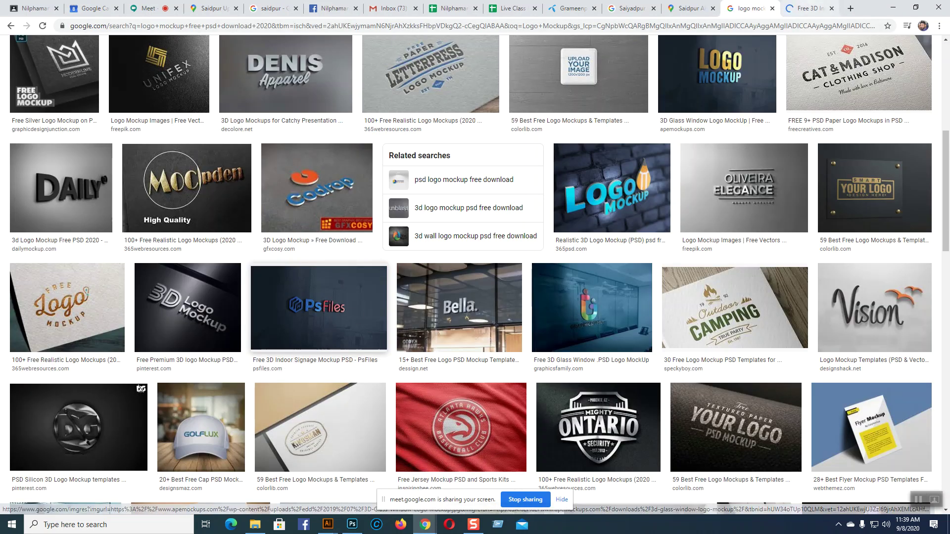
{"action": "key", "text": "ctrl+Tab"}
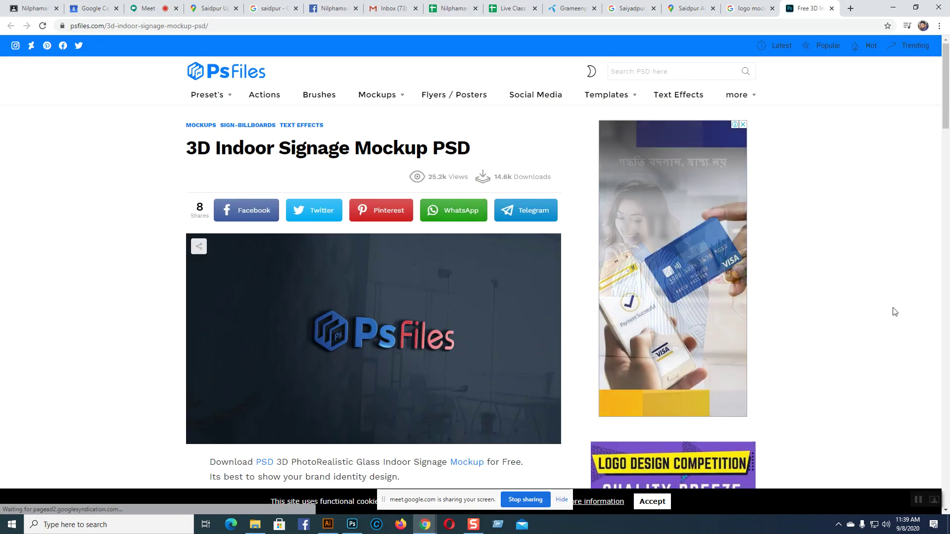
Step: Review the file info and previews on the PsFiles page and download the "3D Indoor Signage Mockup"
{"action": "scroll", "coordinate": [895, 311], "scroll_direction": "down", "scroll_amount": 5}
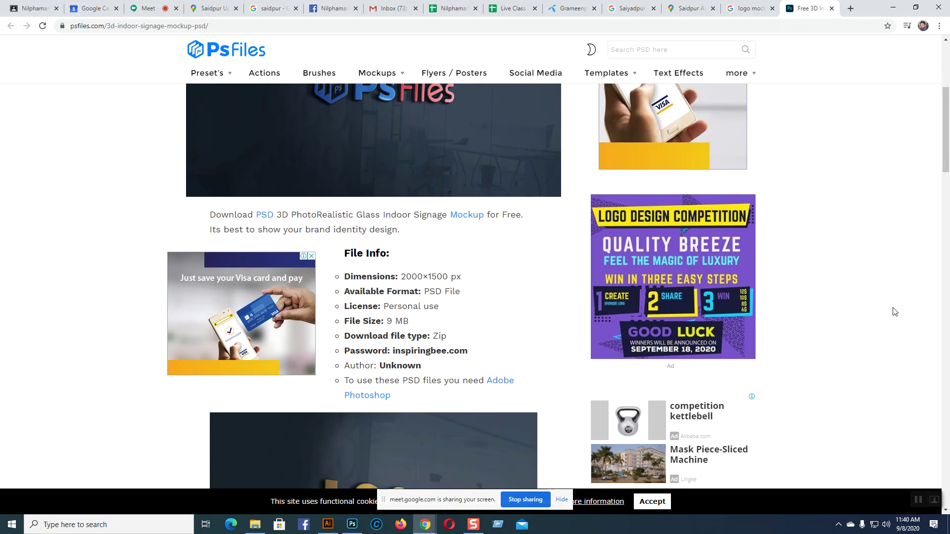
{"action": "scroll", "coordinate": [895, 312], "scroll_direction": "down", "scroll_amount": 1}
{"action": "scroll", "coordinate": [895, 312], "scroll_direction": "down", "scroll_amount": 4}
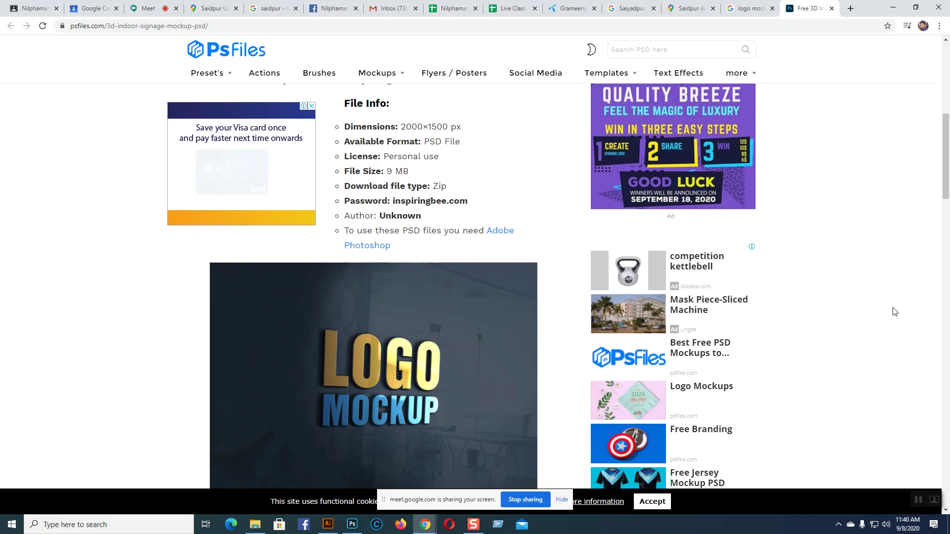
{"action": "scroll", "coordinate": [895, 311], "scroll_direction": "down", "scroll_amount": 7}
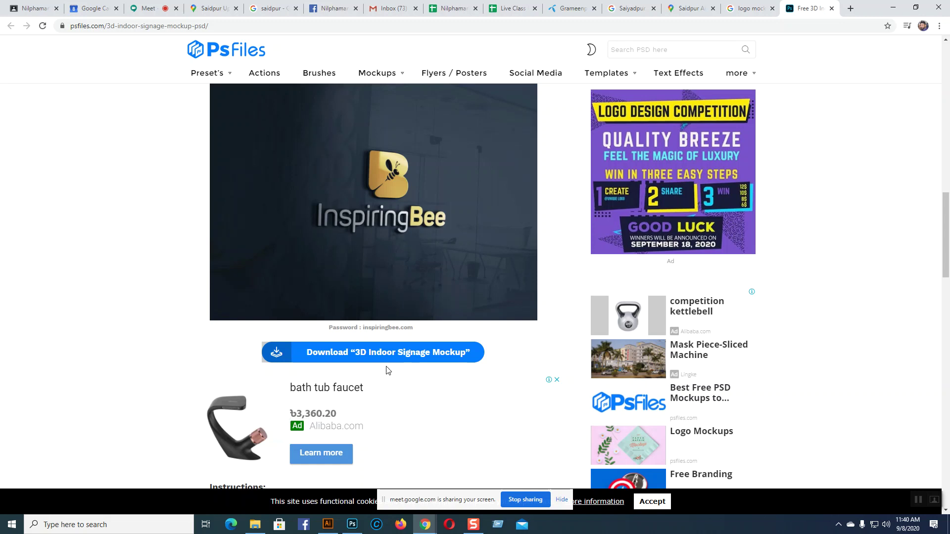
{"action": "left_click", "coordinate": [383, 353]}
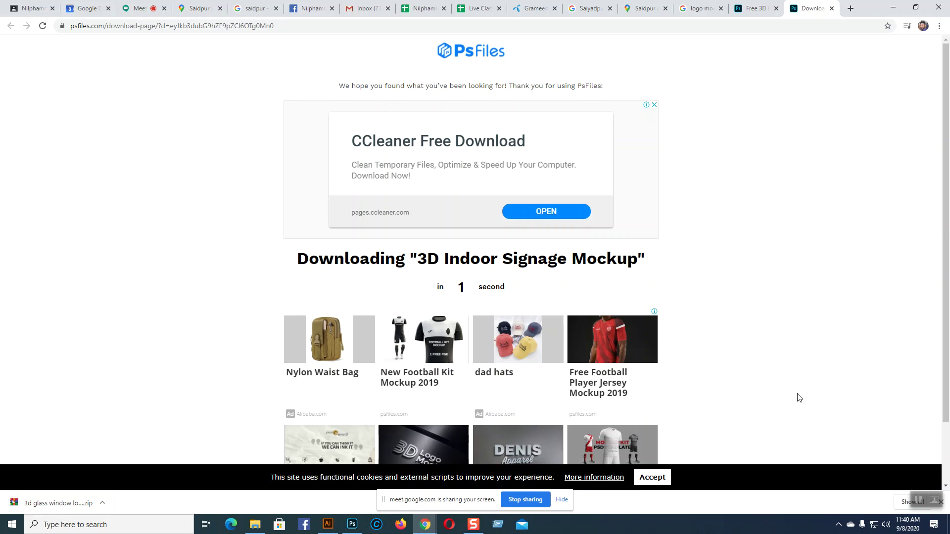
Step: Switch to Photoshop, browse the Downloads folder for a file to open, and extract the "3d glass window logo mockup" archive into its own folder
{"action": "left_click", "coordinate": [352, 525]}
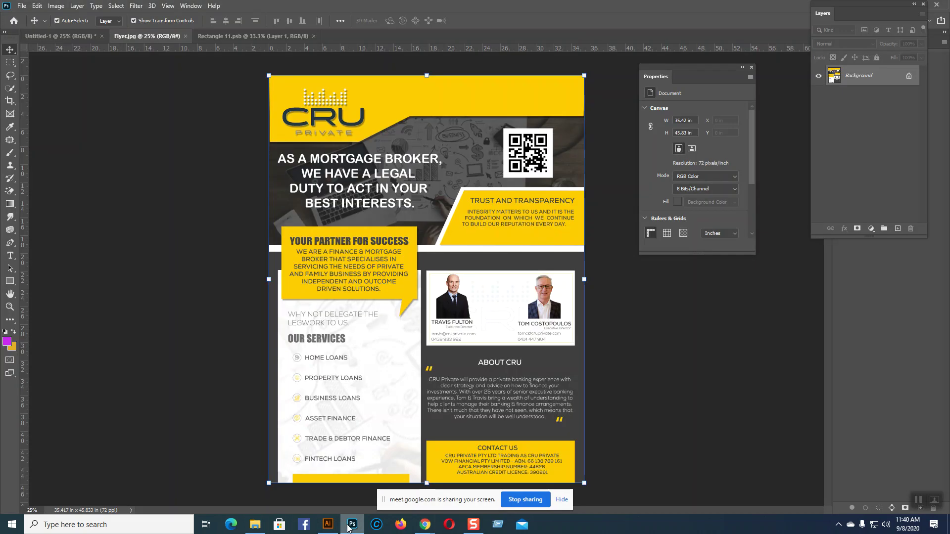
{"action": "left_click", "coordinate": [23, 7]}
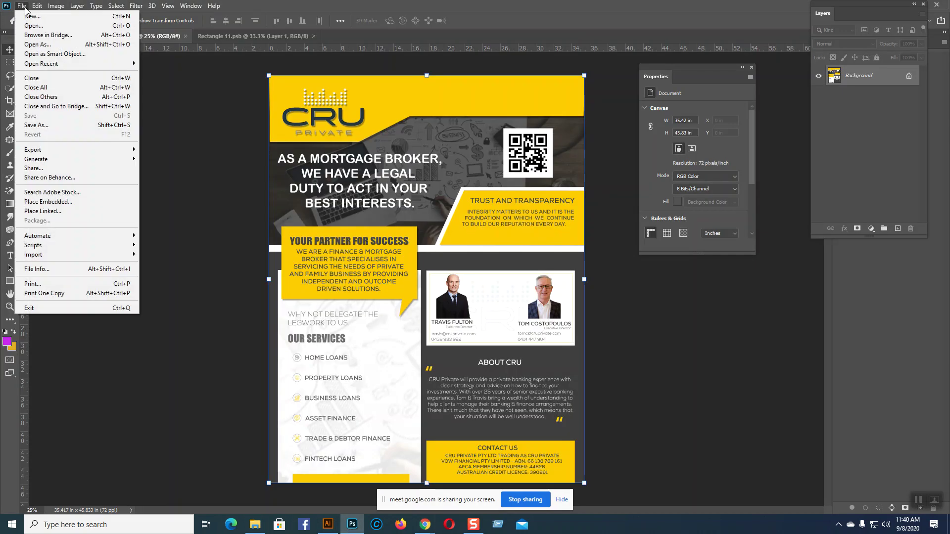
{"action": "left_click", "coordinate": [29, 26]}
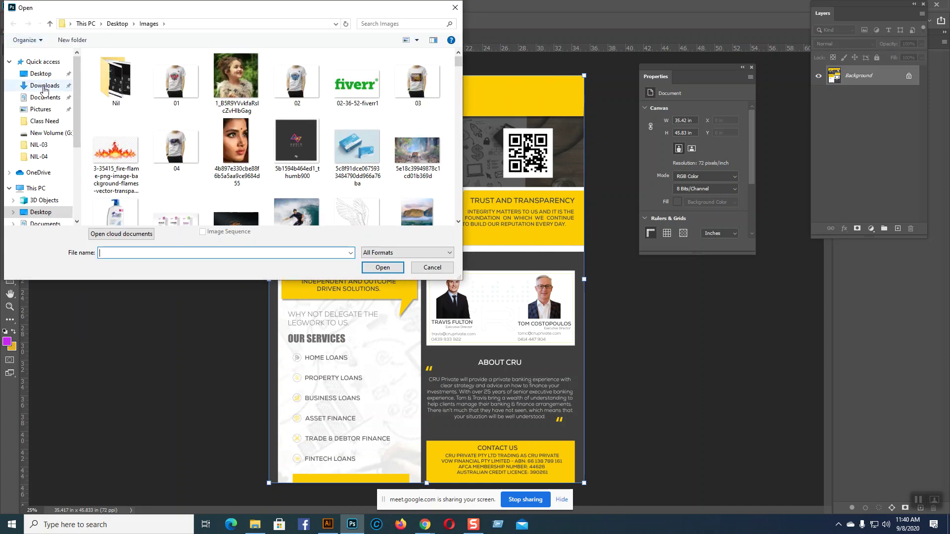
{"action": "left_click", "coordinate": [44, 87]}
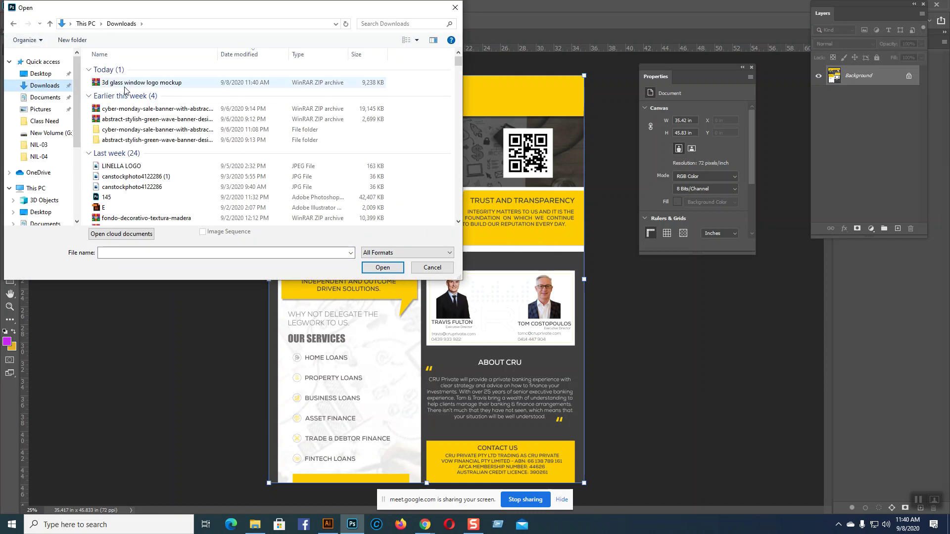
{"action": "left_click", "coordinate": [156, 83]}
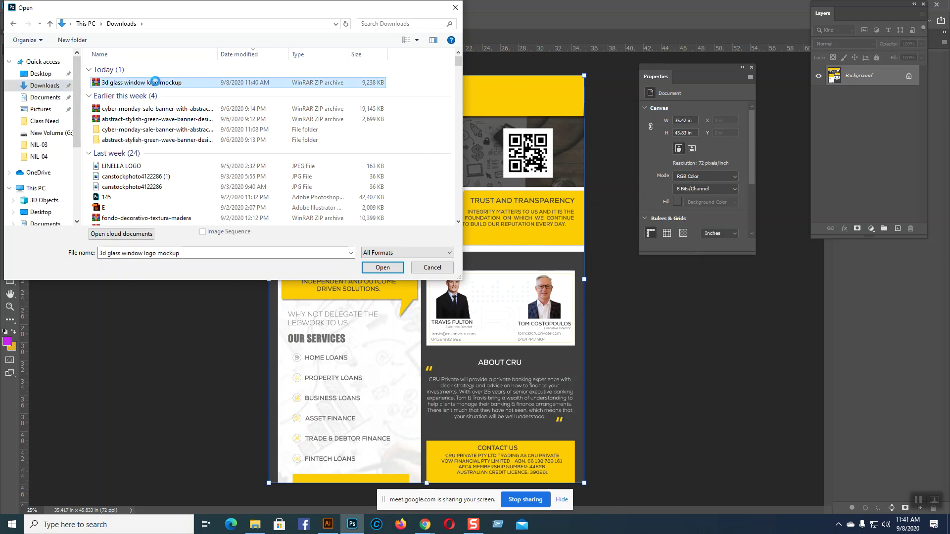
{"action": "right_click", "coordinate": [156, 82]}
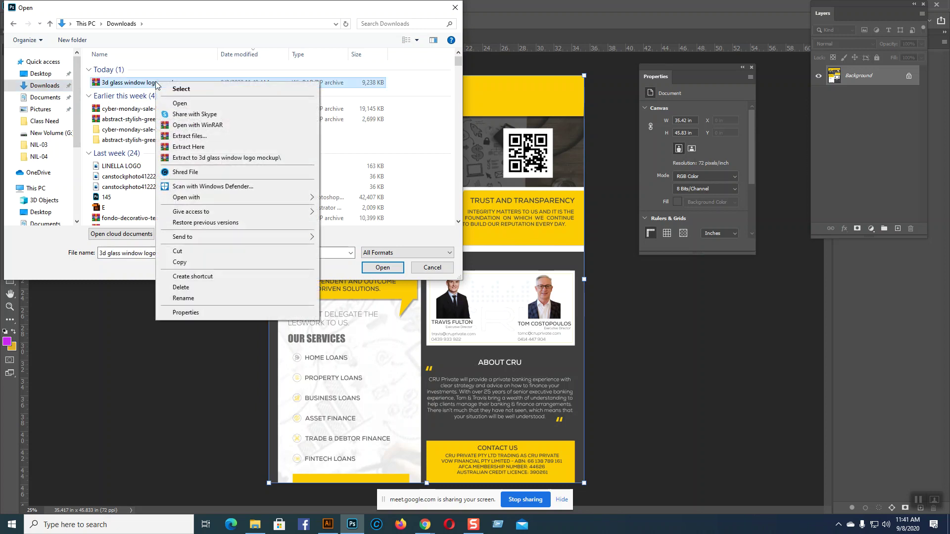
{"action": "left_click", "coordinate": [188, 158]}
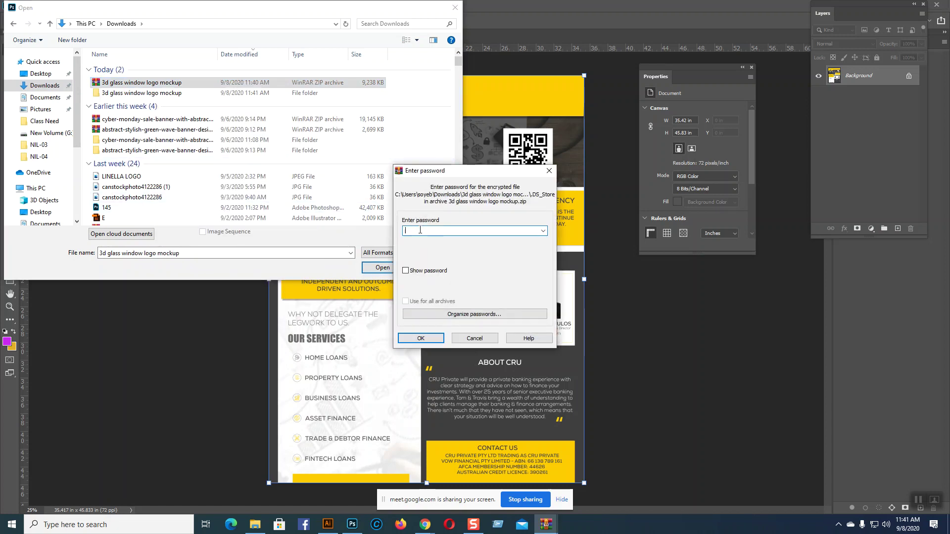
Step: Try to unlock the encrypted mockup archive by entering an archive password
{"action": "type", "text": "••••"}
{"action": "left_click", "coordinate": [431, 339]}
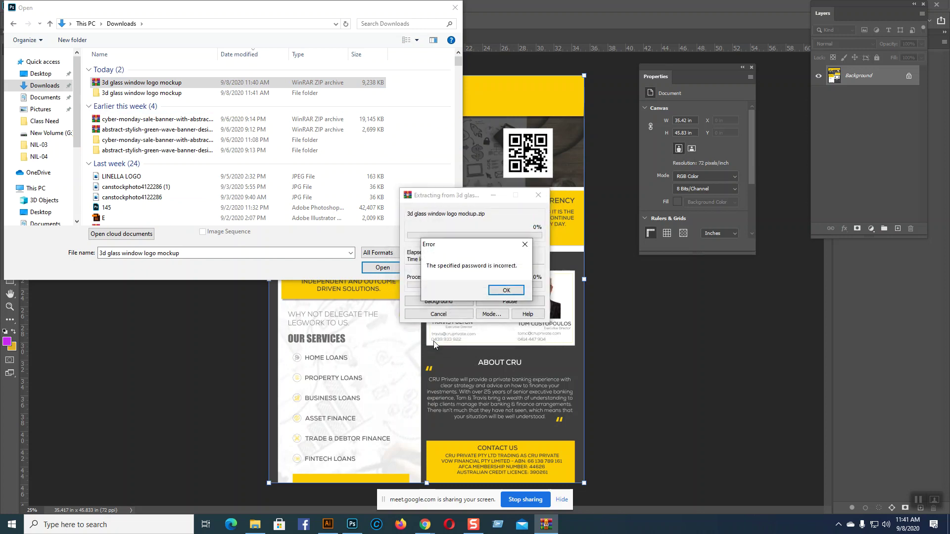
{"action": "left_click", "coordinate": [510, 292]}
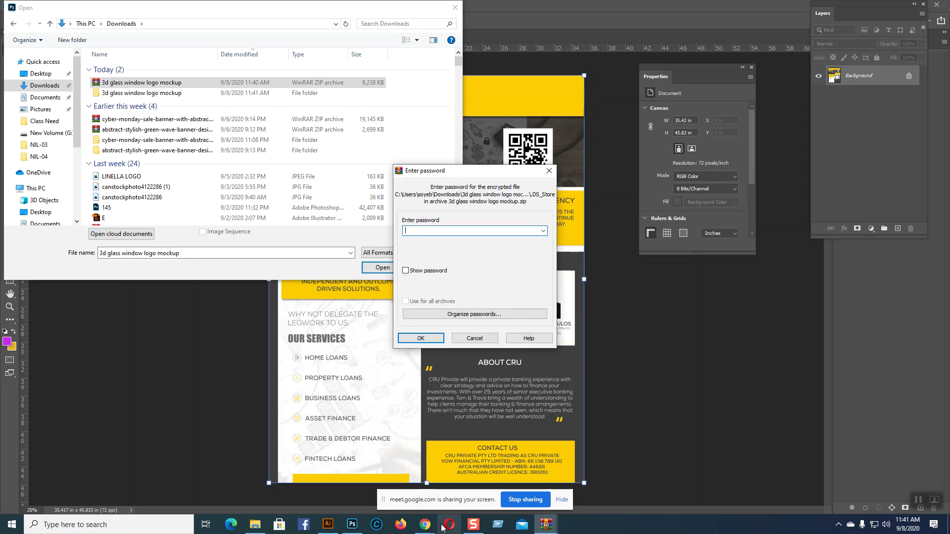
Step: Switch to Chrome and copy the archive password given on the PsFiles "3D Indoor Signage Mockup" page
{"action": "left_click", "coordinate": [393, 497]}
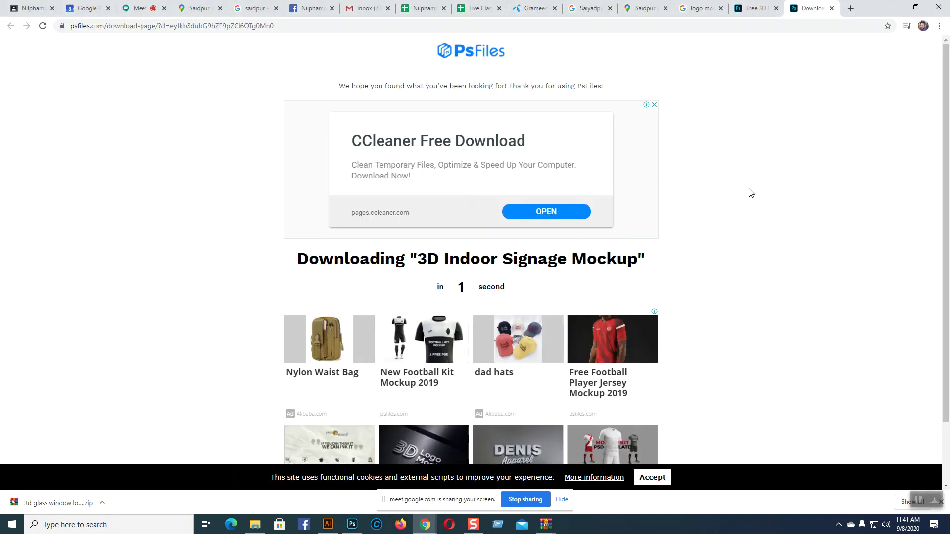
{"action": "scroll", "coordinate": [751, 193], "scroll_direction": "down", "scroll_amount": 1}
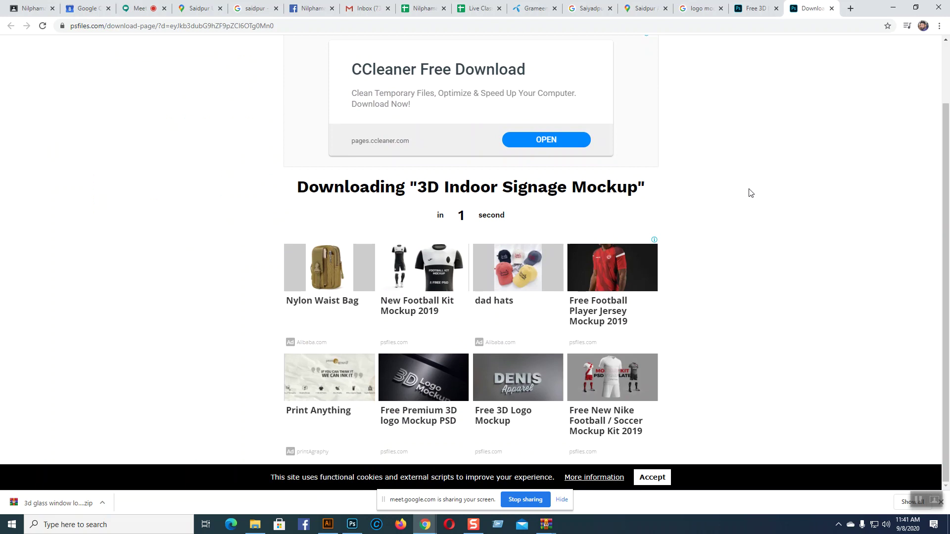
{"action": "key", "text": "ctrl+Page_Up"}
{"action": "left_click", "coordinate": [393, 379]}
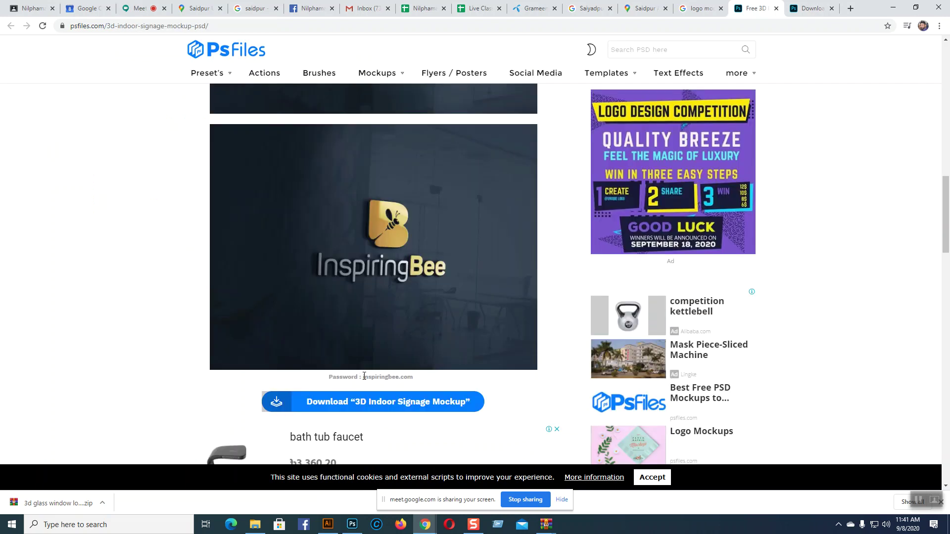
{"action": "left_click_drag", "start_coordinate": [364, 377], "coordinate": [411, 378]}
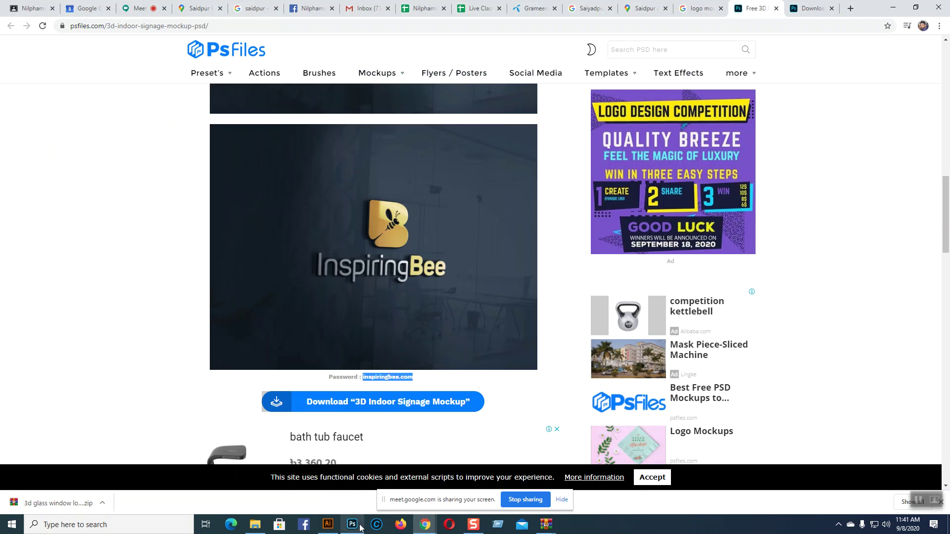
Step: Return to the WinRAR password request and paste the archive password to complete the extraction
{"action": "left_click", "coordinate": [553, 526]}
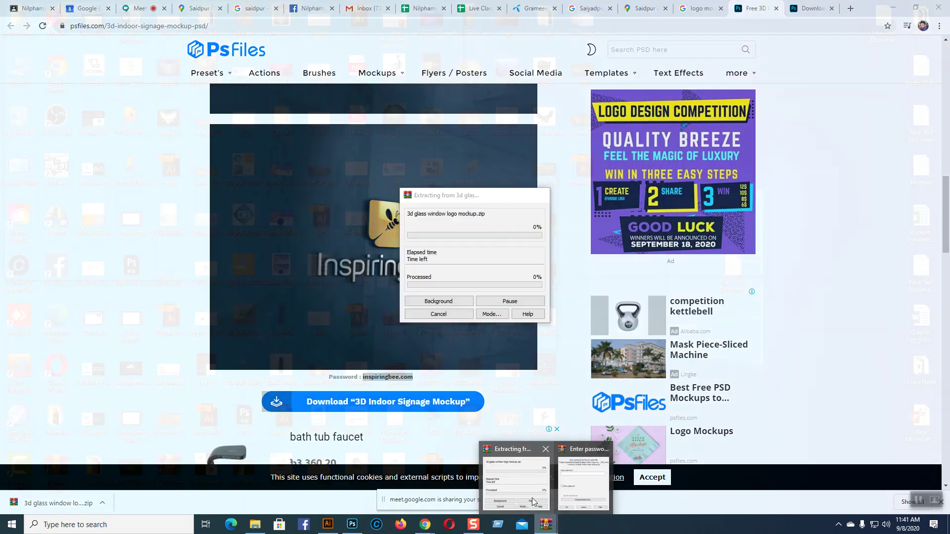
{"action": "left_click", "coordinate": [533, 498]}
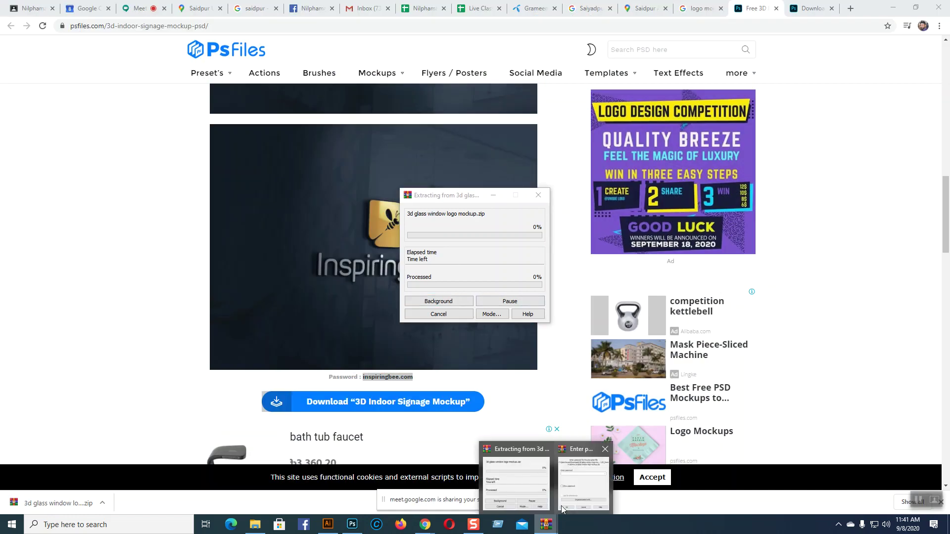
{"action": "left_click", "coordinate": [572, 490]}
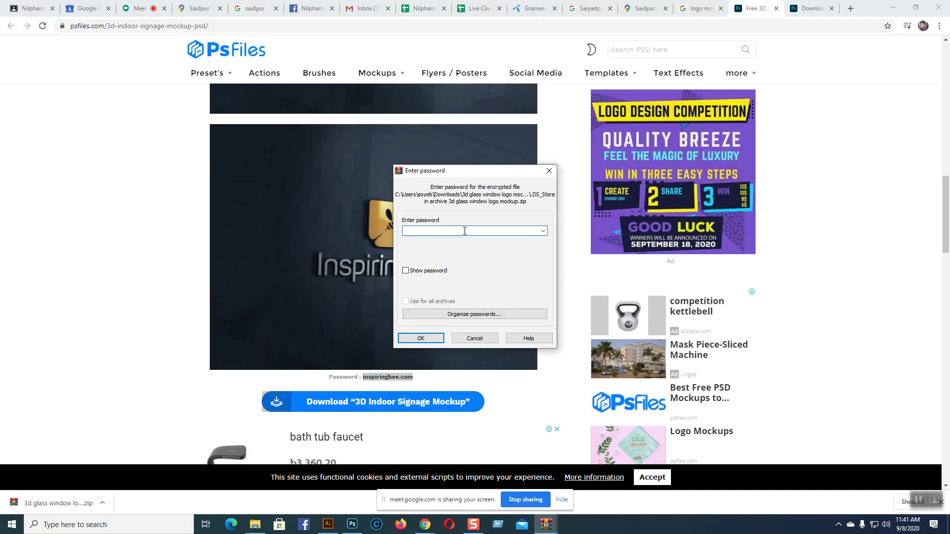
{"action": "key", "text": "ctrl+v"}
{"action": "left_click", "coordinate": [430, 340]}
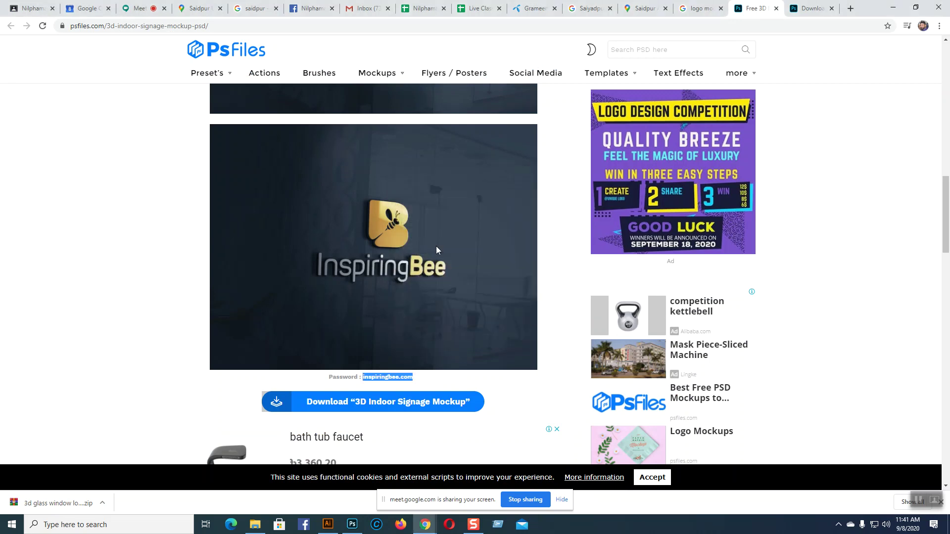
Step: Switch to Photoshop, open the "3d glass window logo mockup" PSD from the extracted folder, and close the Properties panel
{"action": "left_click", "coordinate": [353, 525]}
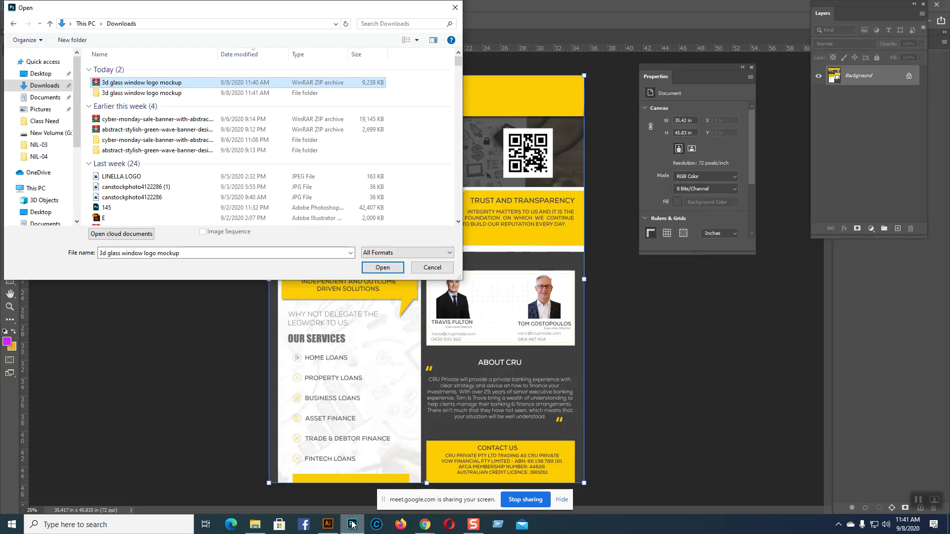
{"action": "double_click", "coordinate": [129, 93]}
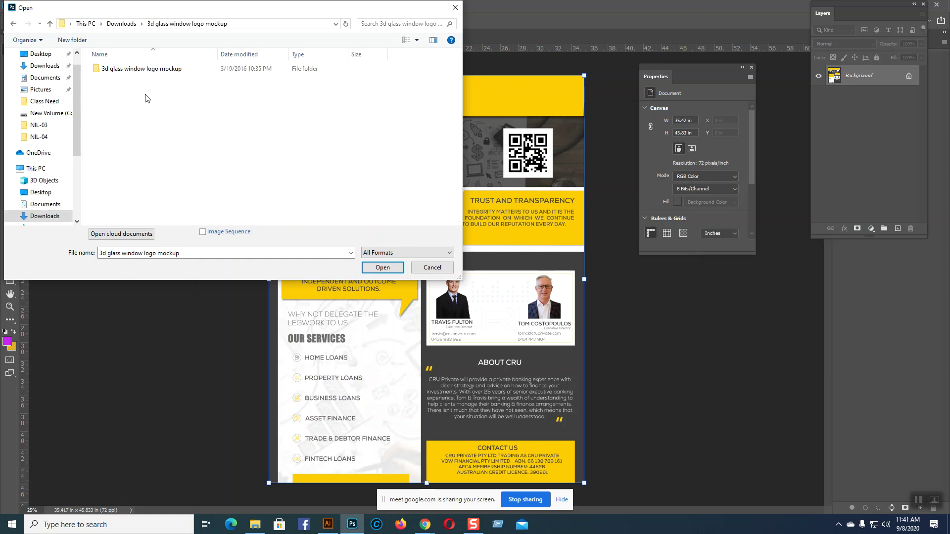
{"action": "double_click", "coordinate": [113, 74]}
{"action": "double_click", "coordinate": [115, 80]}
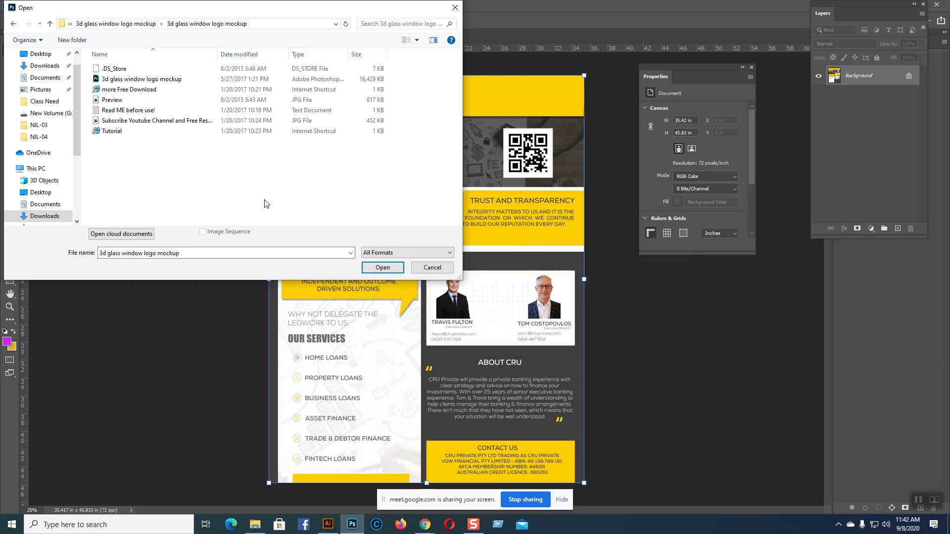
{"action": "left_click", "coordinate": [120, 80]}
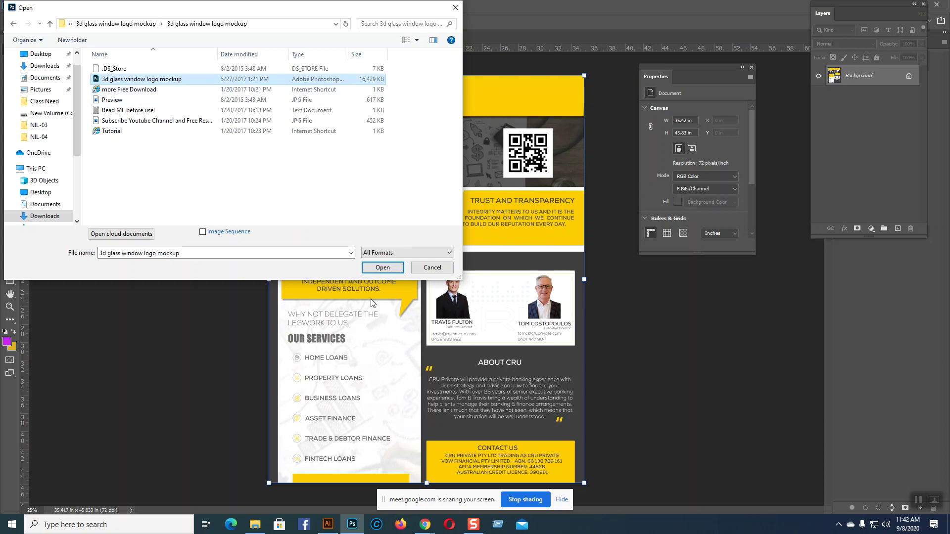
{"action": "left_click", "coordinate": [381, 267]}
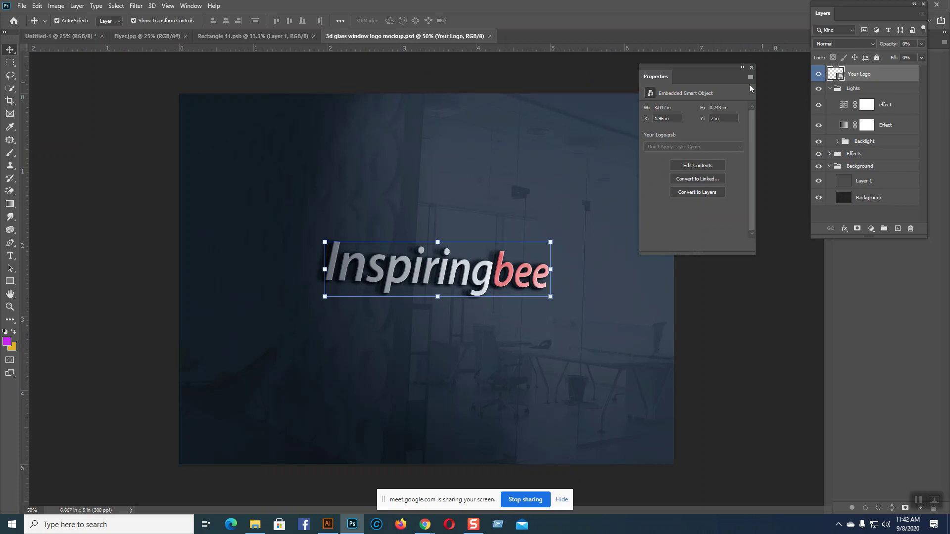
{"action": "left_click", "coordinate": [751, 67]}
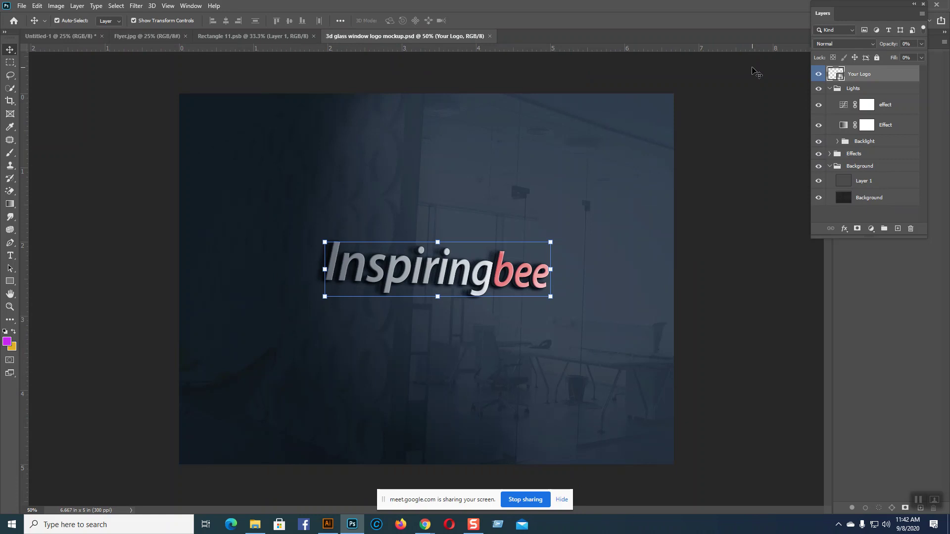
Step: Magnify the screen to 200% to examine the mockup's layers and groups, and close the Magnifier
{"action": "key", "text": "super+plus"}
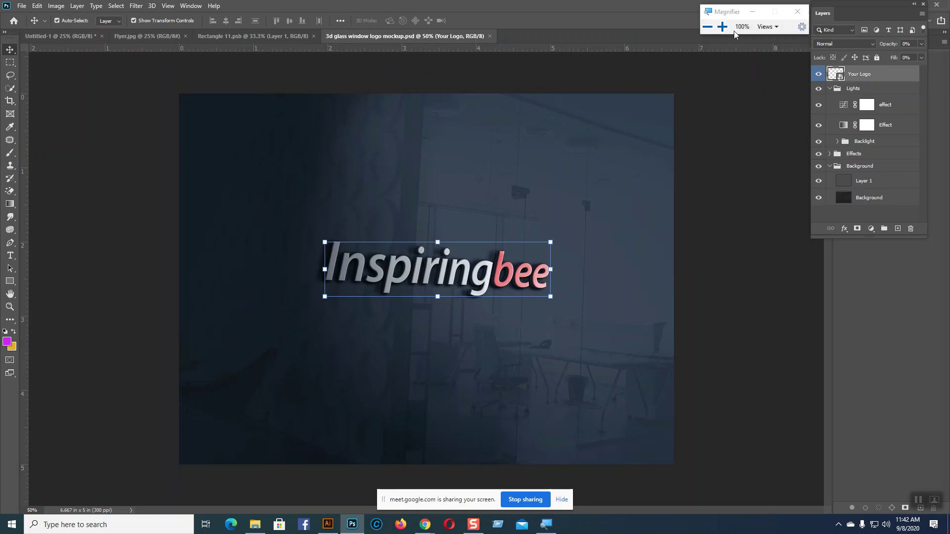
{"action": "left_click", "coordinate": [722, 26]}
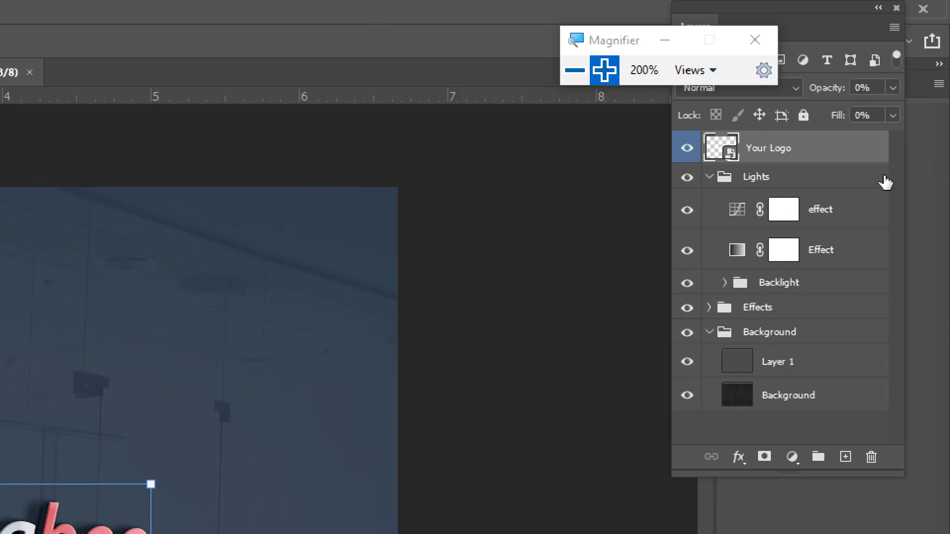
{"action": "left_click", "coordinate": [574, 70]}
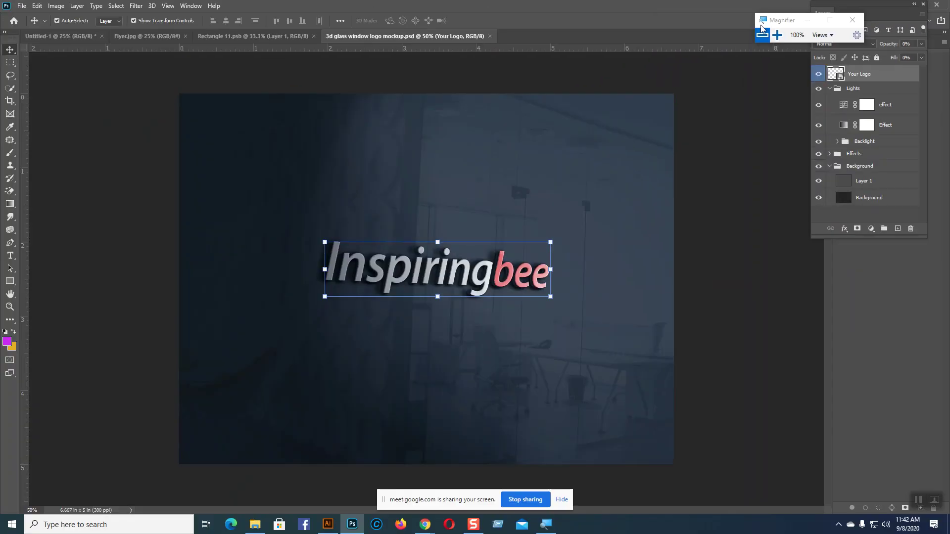
{"action": "left_click", "coordinate": [852, 20]}
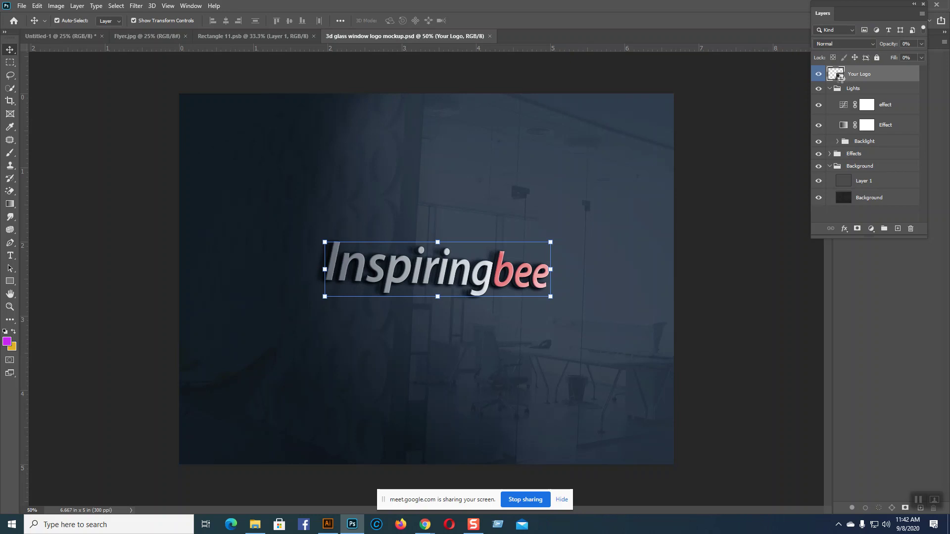
Step: Open the contents of the "Your Logo" smart object and dismiss the missing fonts without resolving them
{"action": "double_click", "coordinate": [840, 77]}
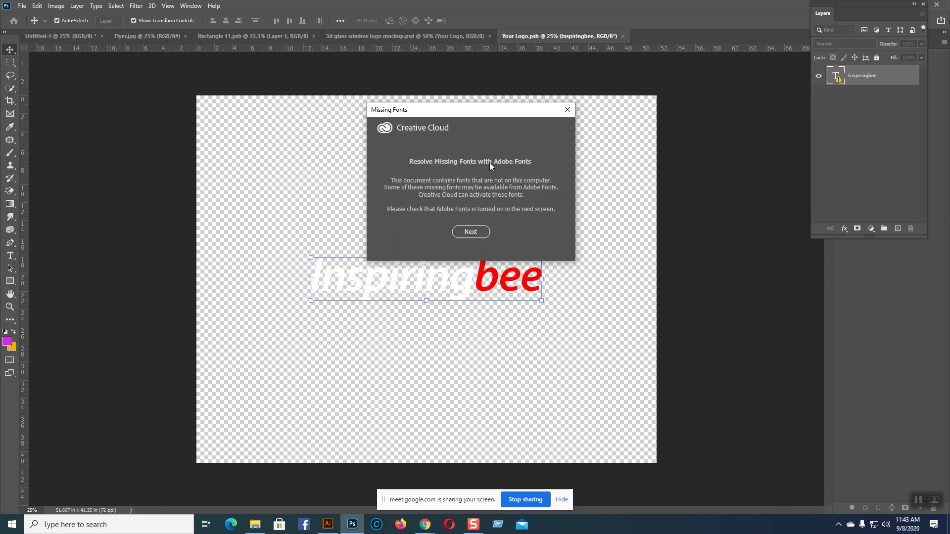
{"action": "left_click", "coordinate": [476, 231]}
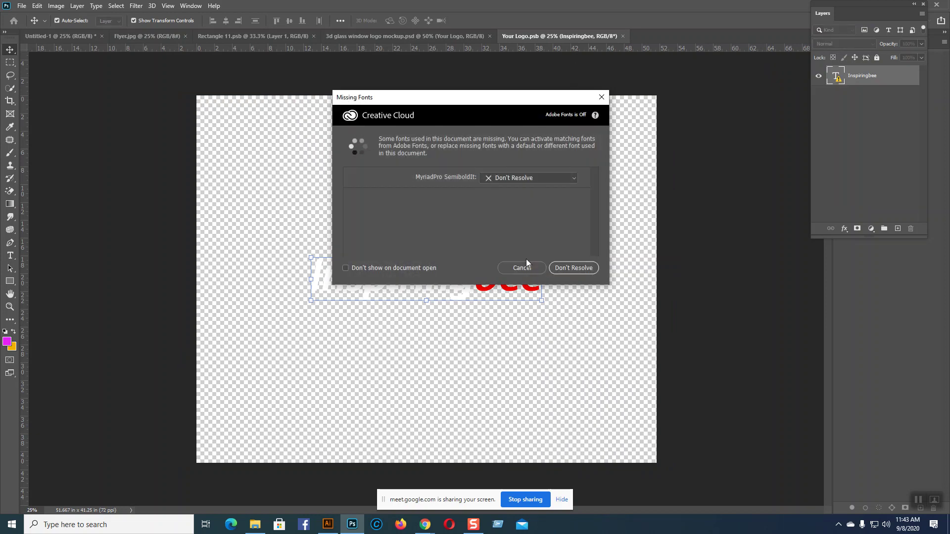
{"action": "left_click", "coordinate": [528, 268]}
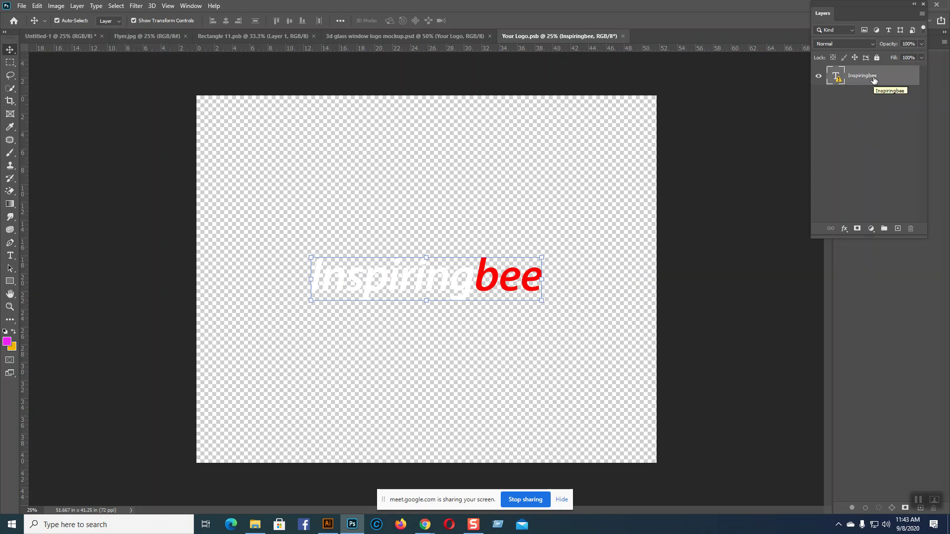
Step: Switch to Illustrator and open the "Digital Buz" AI file from the Desktop
{"action": "left_click", "coordinate": [327, 525]}
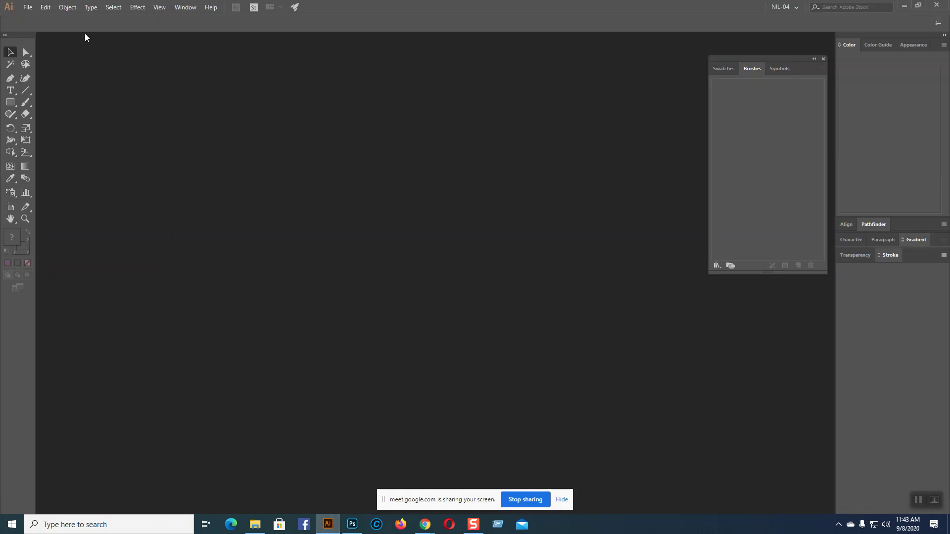
{"action": "left_click", "coordinate": [27, 8]}
{"action": "left_click", "coordinate": [50, 42]}
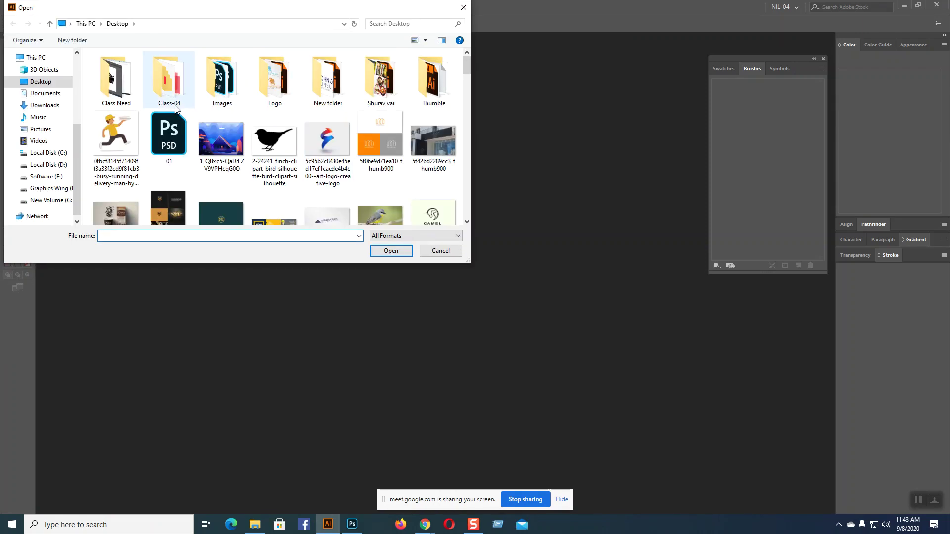
{"action": "left_click", "coordinate": [45, 81]}
{"action": "scroll", "coordinate": [356, 154], "scroll_direction": "down", "scroll_amount": 5}
{"action": "scroll", "coordinate": [356, 150], "scroll_direction": "down", "scroll_amount": 2}
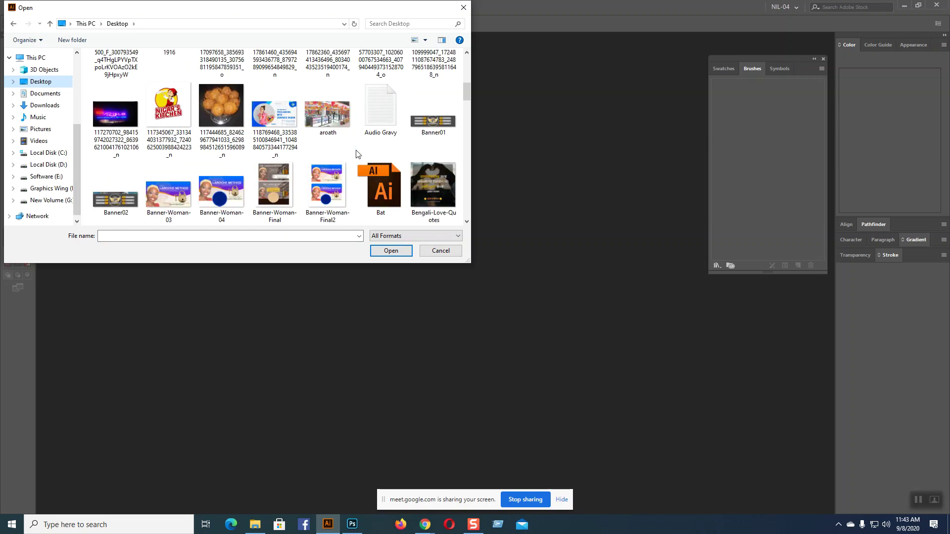
{"action": "scroll", "coordinate": [358, 155], "scroll_direction": "down", "scroll_amount": 1}
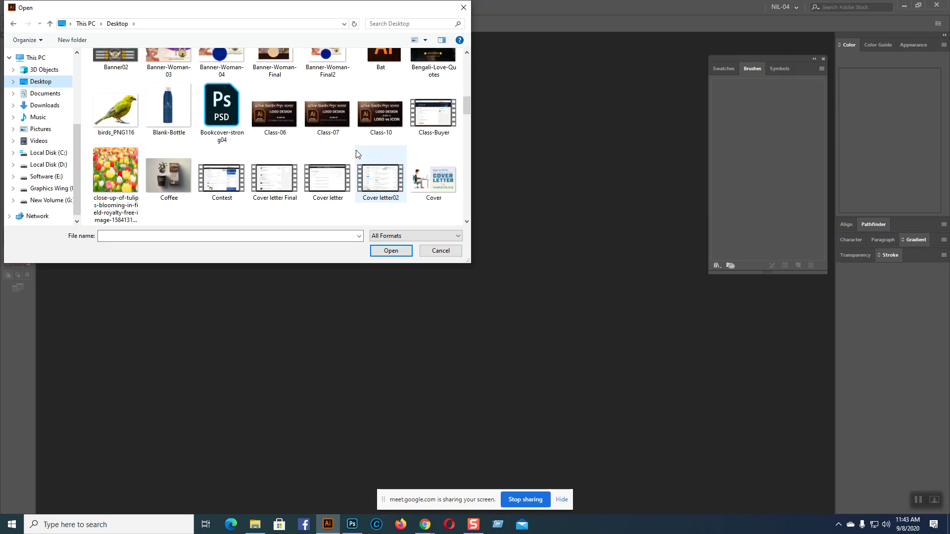
{"action": "scroll", "coordinate": [358, 154], "scroll_direction": "down", "scroll_amount": 1}
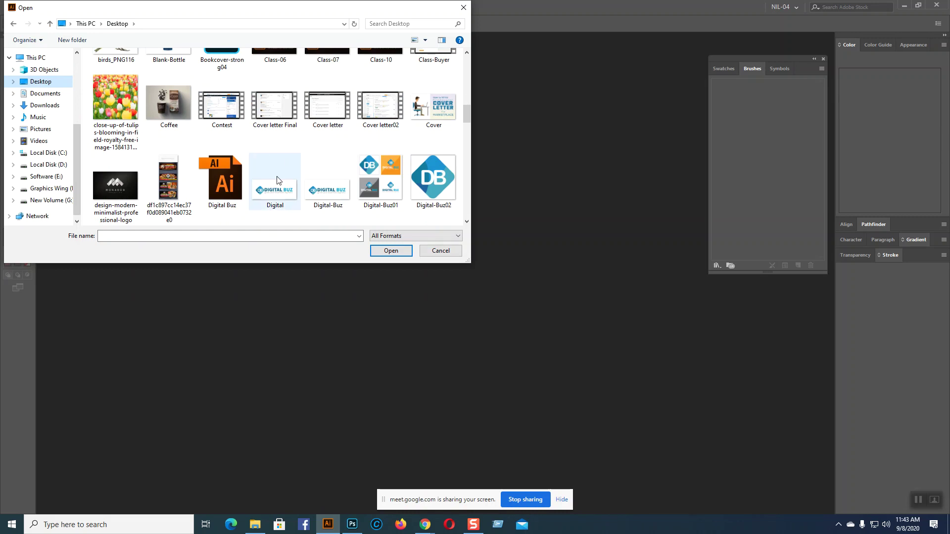
{"action": "left_click", "coordinate": [221, 179]}
{"action": "left_click", "coordinate": [395, 251]}
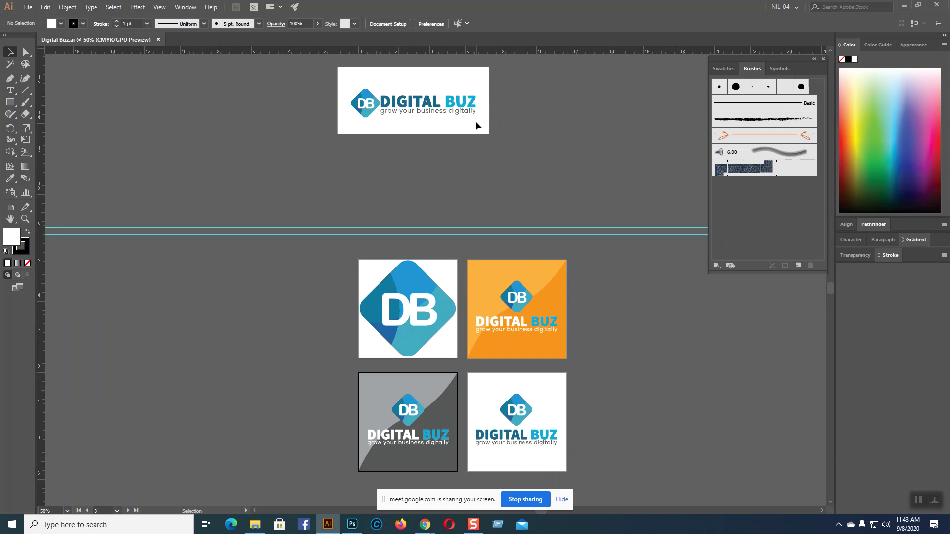
Step: Select and copy all artwork of the horizontal DIGITAL BUZ logo with its tagline on the wide white artboard
{"action": "left_click", "coordinate": [340, 85]}
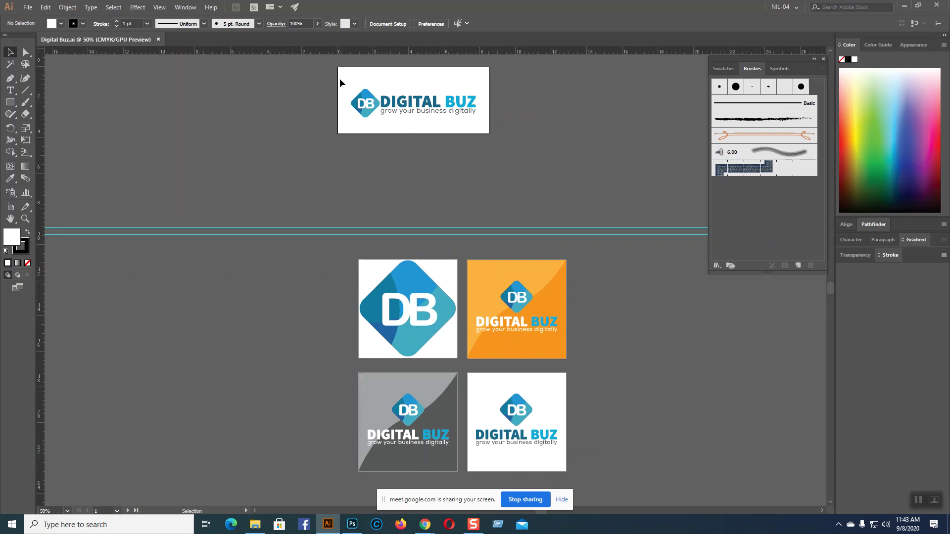
{"action": "left_click_drag", "start_coordinate": [344, 84], "coordinate": [487, 130]}
{"action": "key", "text": "a"}
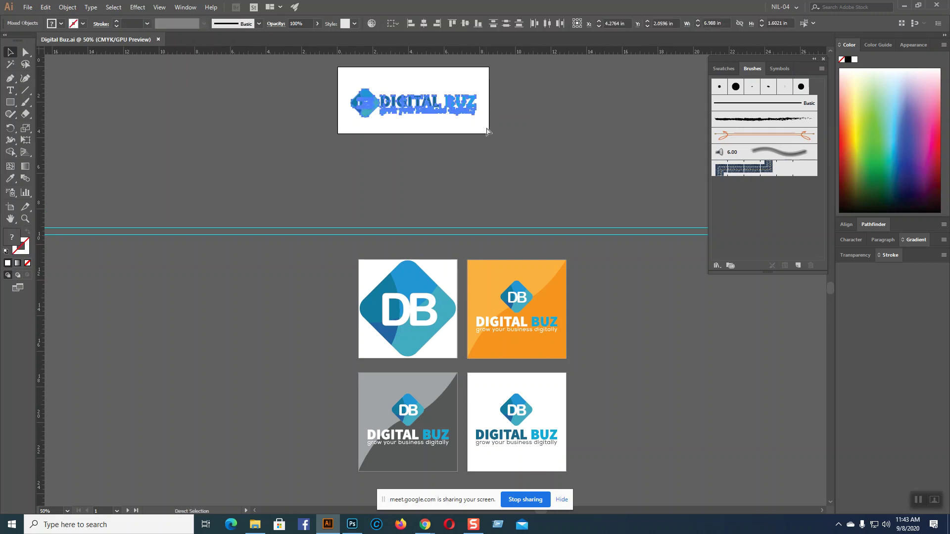
{"action": "key", "text": "v"}
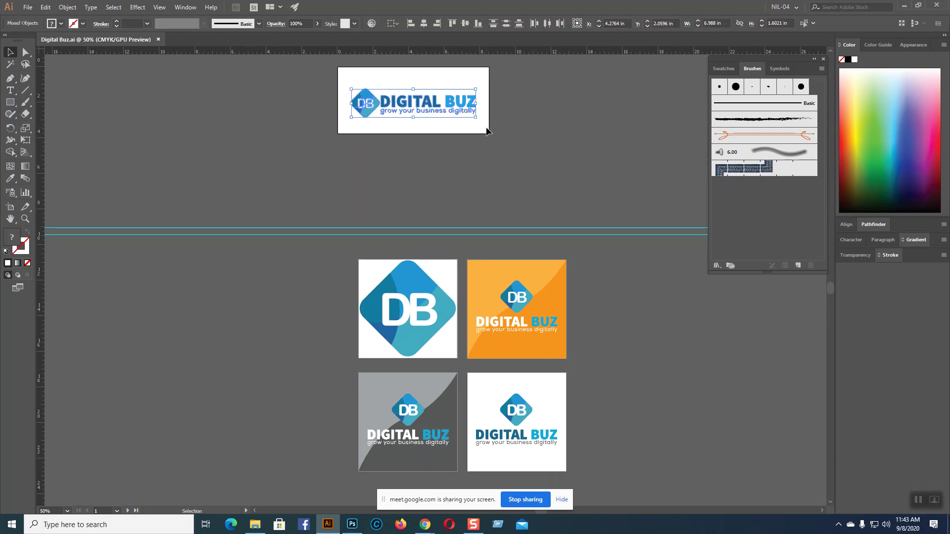
Step: Switch to Photoshop, add a new empty layer to Your Logo.psb, and delete the "Inspiringbee" text layer
{"action": "left_click", "coordinate": [352, 525]}
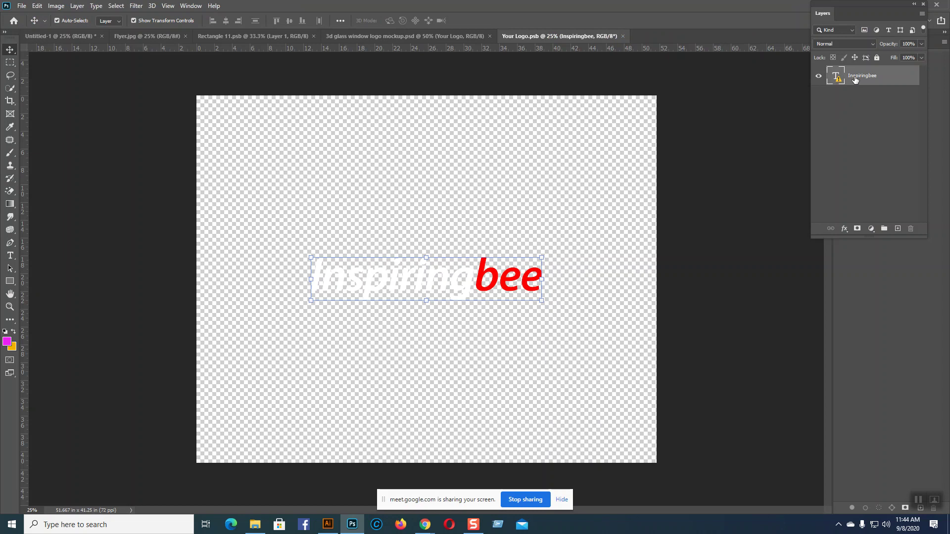
{"action": "left_click", "coordinate": [894, 230]}
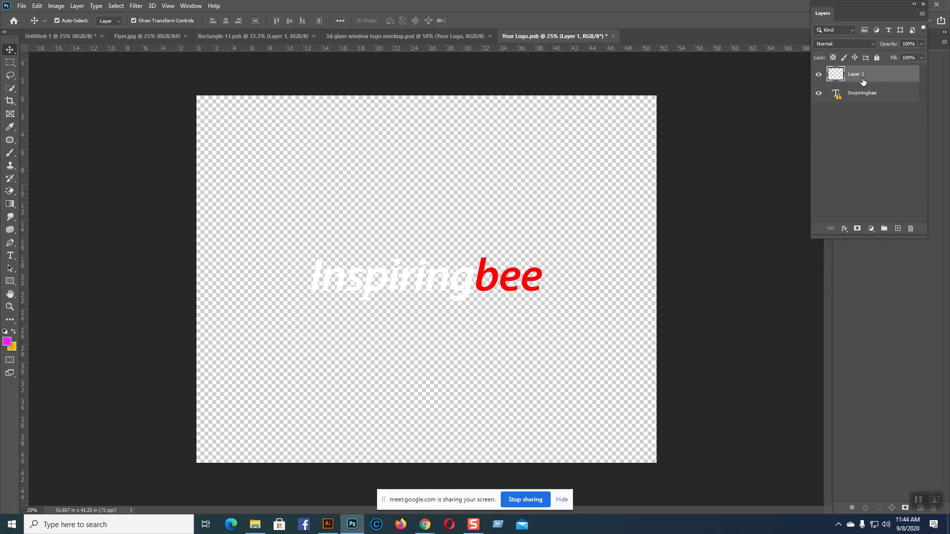
{"action": "left_click", "coordinate": [867, 94], "text": "ctrl"}
{"action": "left_click", "coordinate": [867, 94]}
{"action": "key", "text": "Delete"}
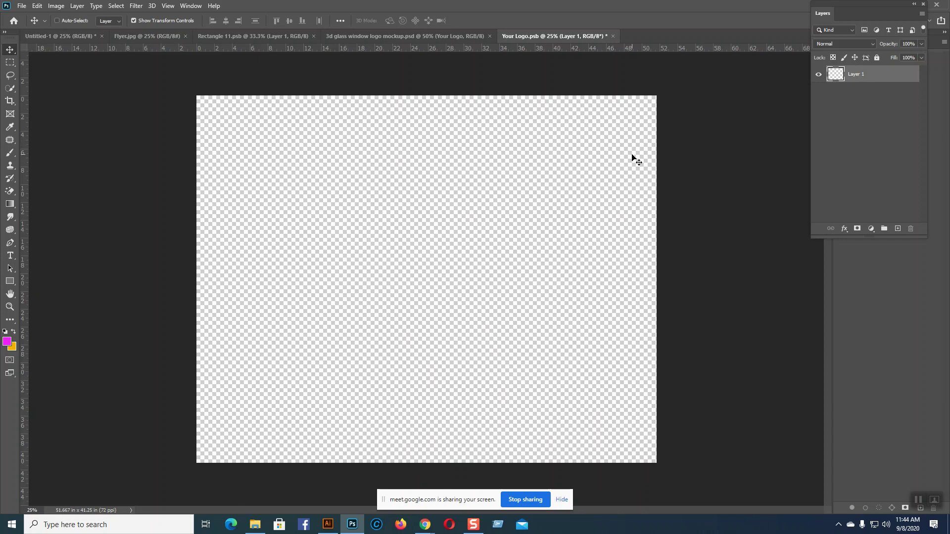
Step: Paste the copied DIGITAL BUZ logo as a Smart Object and enlarge it near the middle of the canvas
{"action": "key", "text": "ctrl+v"}
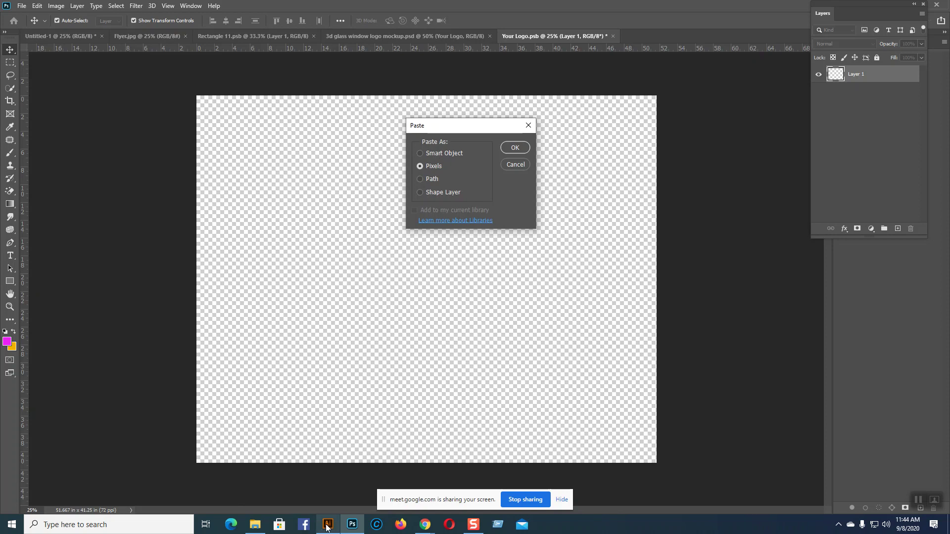
{"action": "mouse_move", "coordinate": [327, 528]}
{"action": "left_click", "coordinate": [328, 524]}
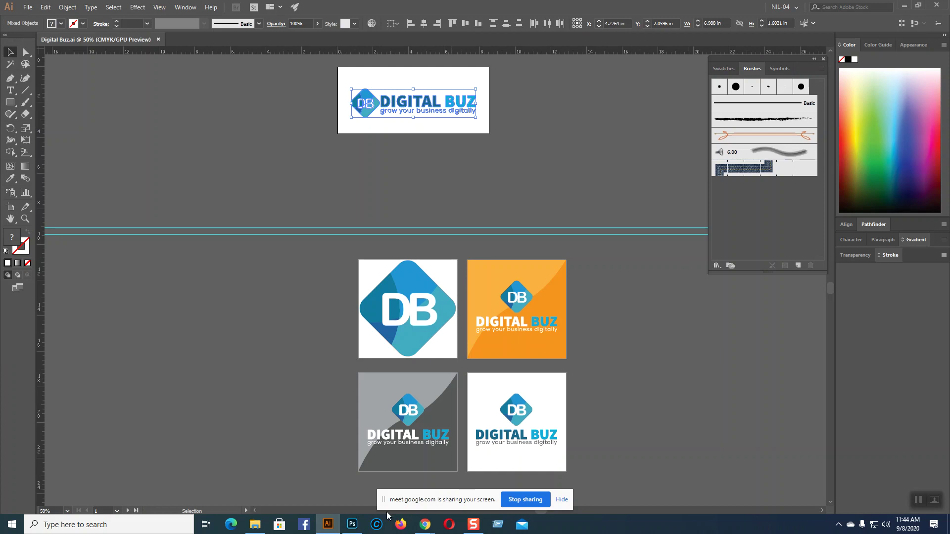
{"action": "left_click", "coordinate": [352, 524]}
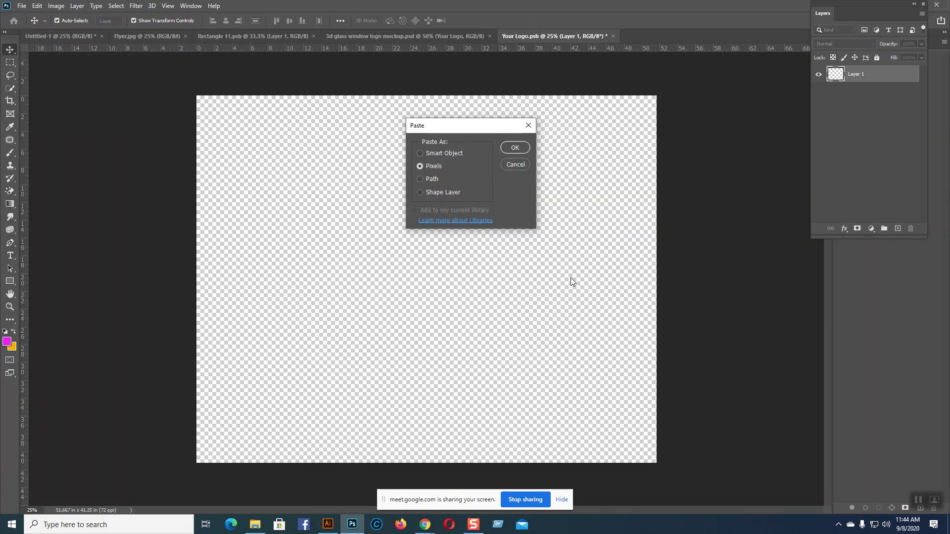
{"action": "left_click", "coordinate": [420, 153]}
{"action": "left_click", "coordinate": [516, 148]}
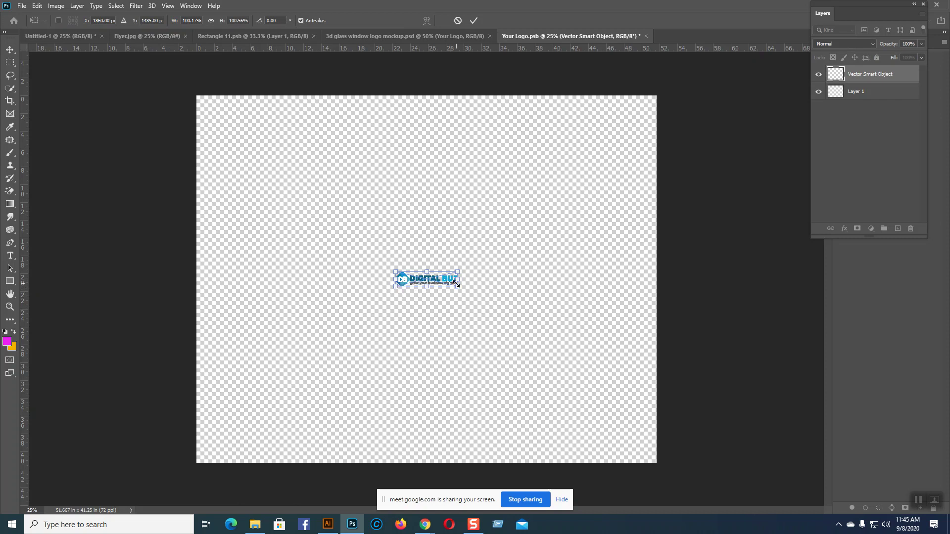
{"action": "left_click_drag", "start_coordinate": [458, 289], "coordinate": [440, 272]}
{"action": "key", "text": "Return"}
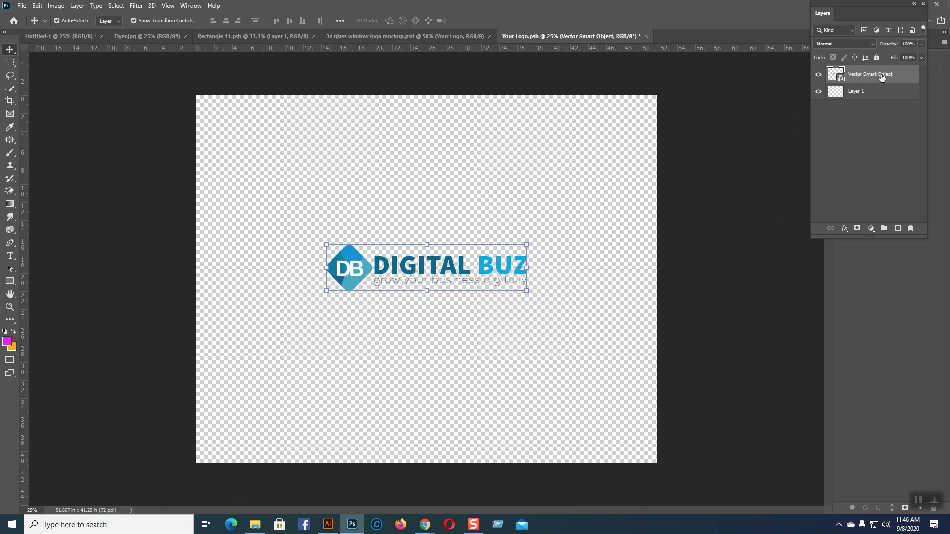
Step: Magnify the screen to 200% to examine the pasted logo's layer, and put the Magnifier away
{"action": "key", "text": "super+plus"}
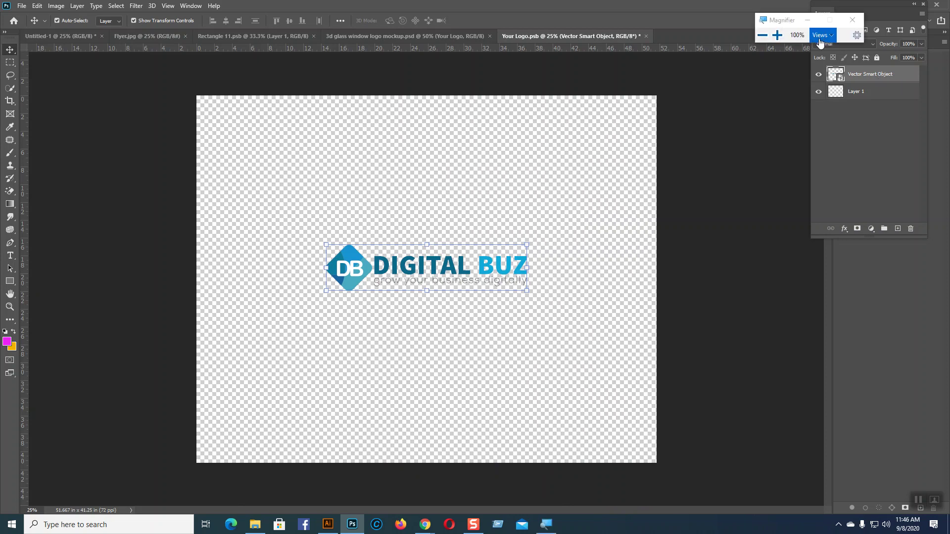
{"action": "left_click", "coordinate": [777, 34]}
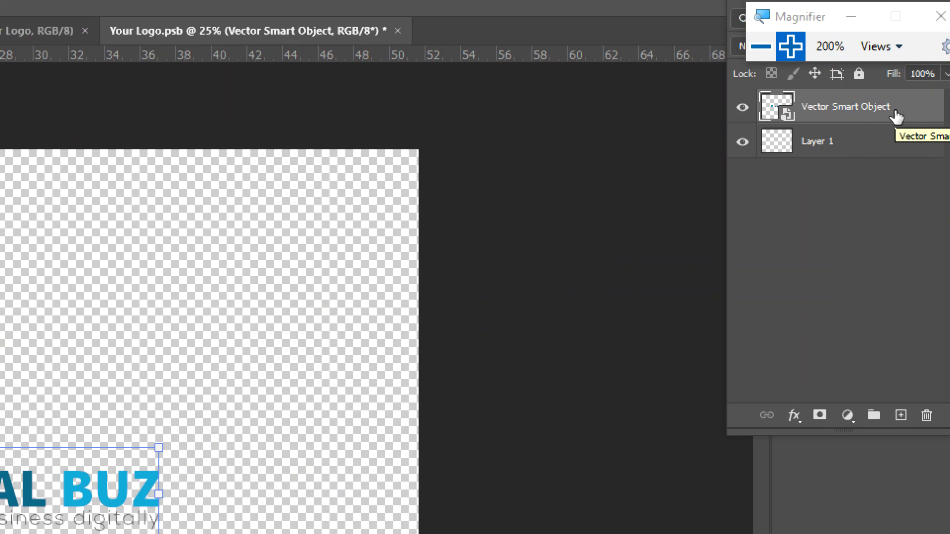
{"action": "left_click", "coordinate": [761, 46]}
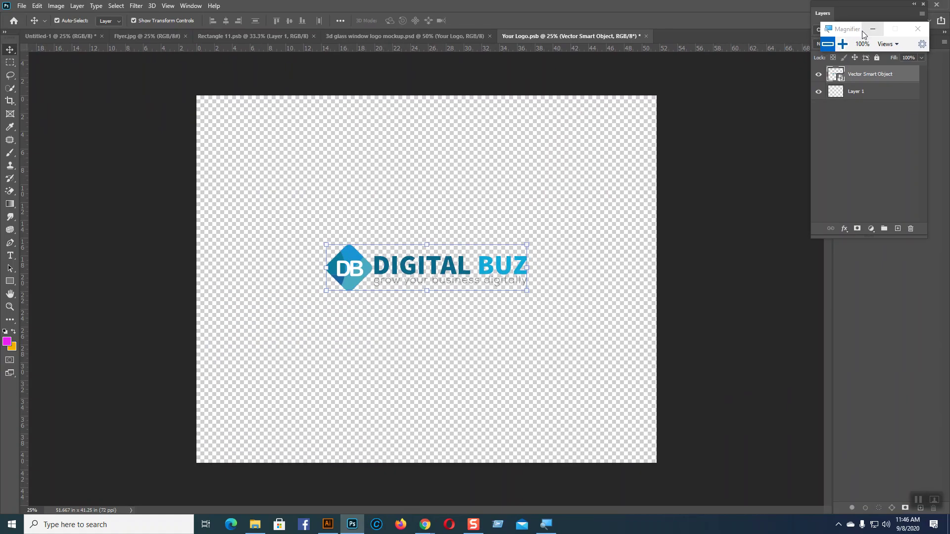
{"action": "left_click", "coordinate": [871, 32]}
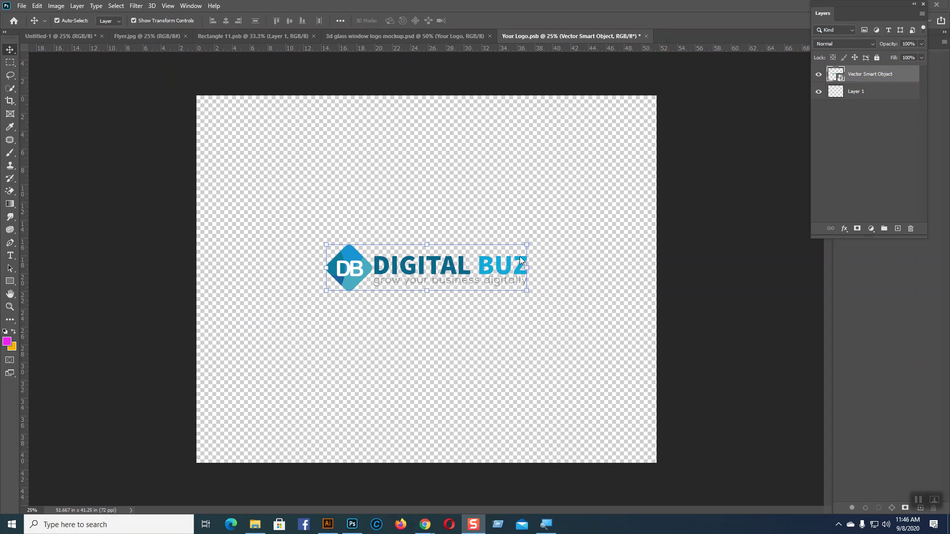
Step: Compare the logo document with the mockup, and save Your Logo.psb with the DIGITAL BUZ logo
{"action": "left_click", "coordinate": [583, 36]}
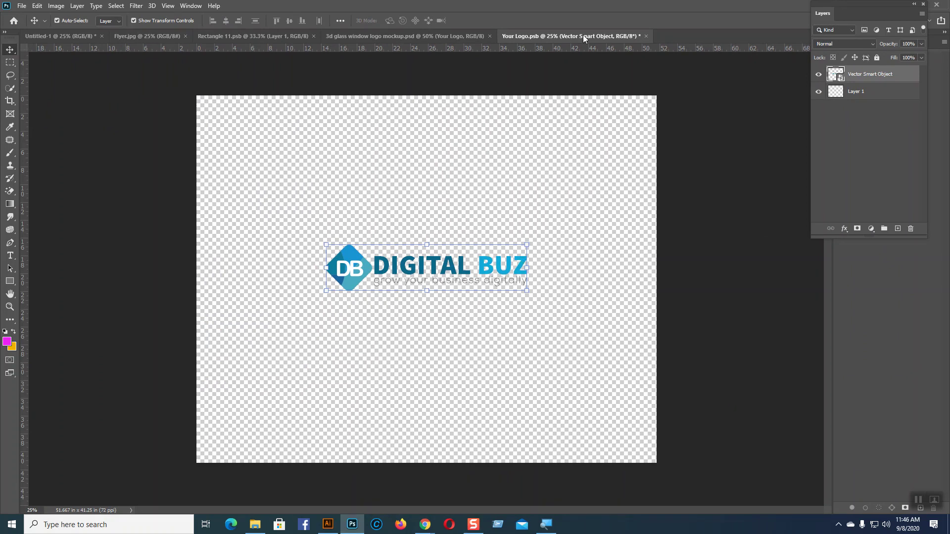
{"action": "left_click", "coordinate": [372, 36]}
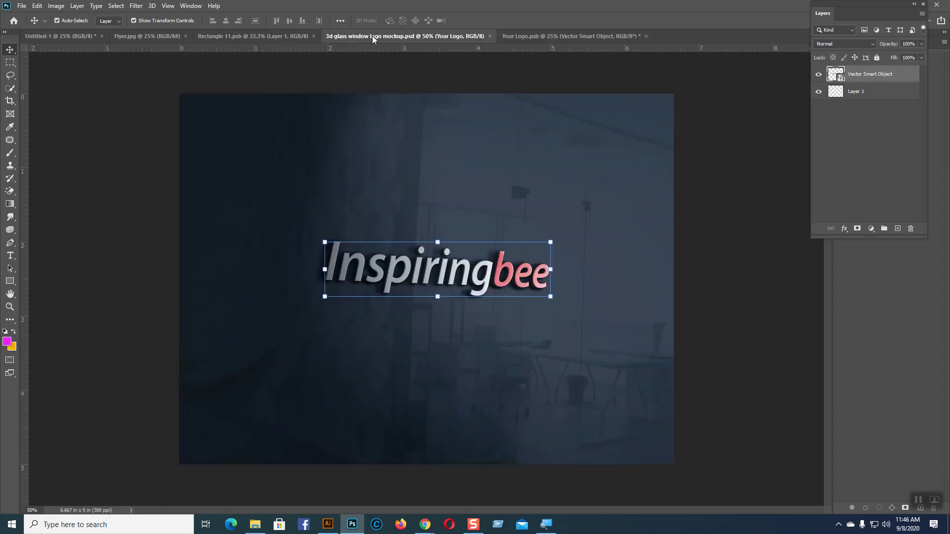
{"action": "left_click", "coordinate": [569, 38]}
{"action": "left_click", "coordinate": [556, 223]}
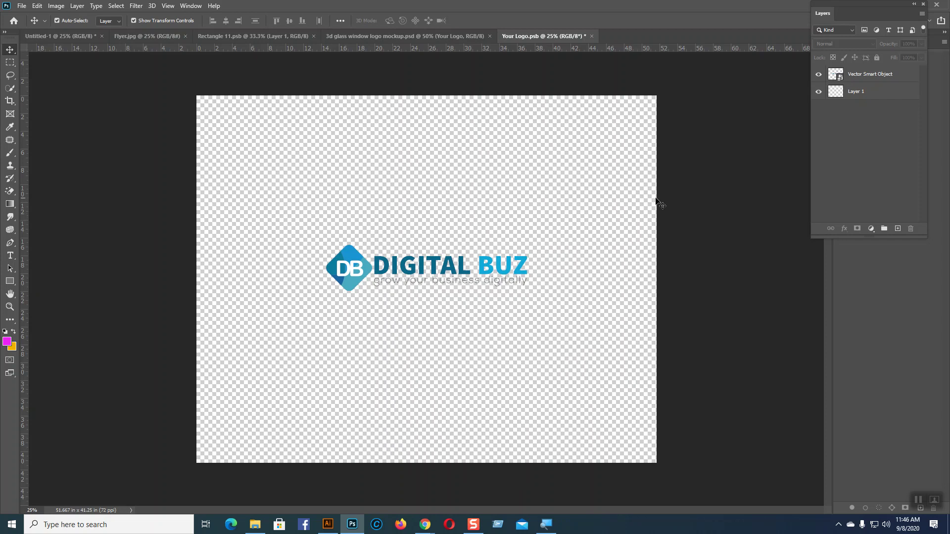
{"action": "left_click", "coordinate": [834, 76]}
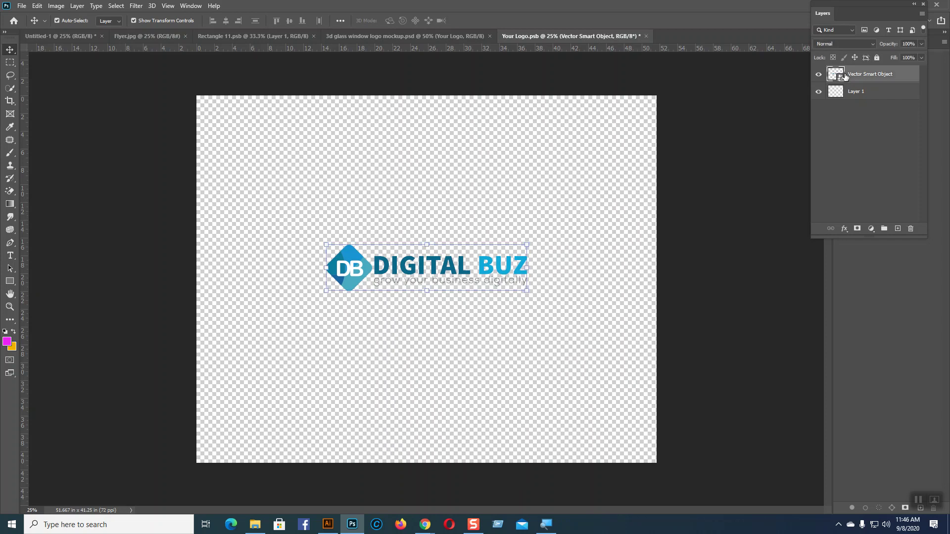
{"action": "left_click", "coordinate": [525, 233]}
{"action": "left_click", "coordinate": [396, 259]}
{"action": "key", "text": "ctrl+s"}
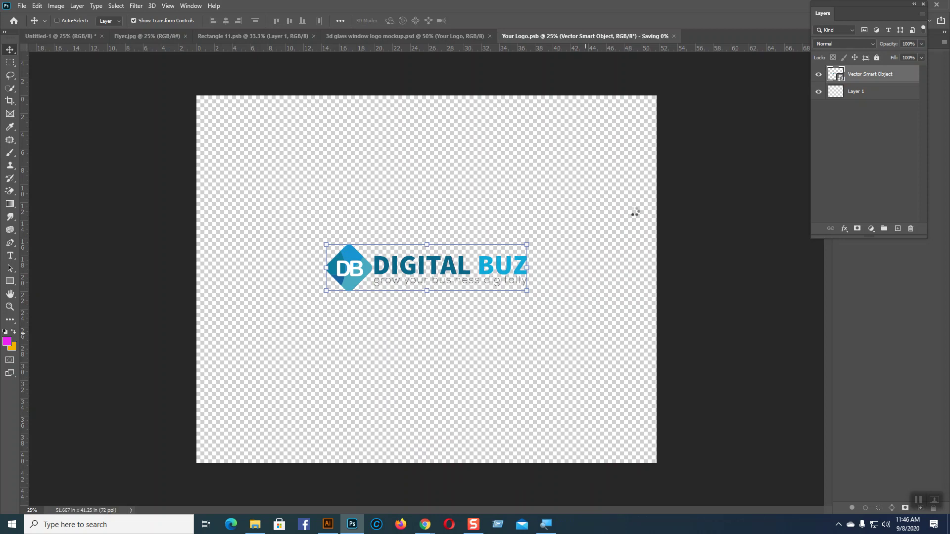
Step: Return to the 3d glass window logo mockup and deselect the logo layer to examine the updated design
{"action": "left_click", "coordinate": [373, 37]}
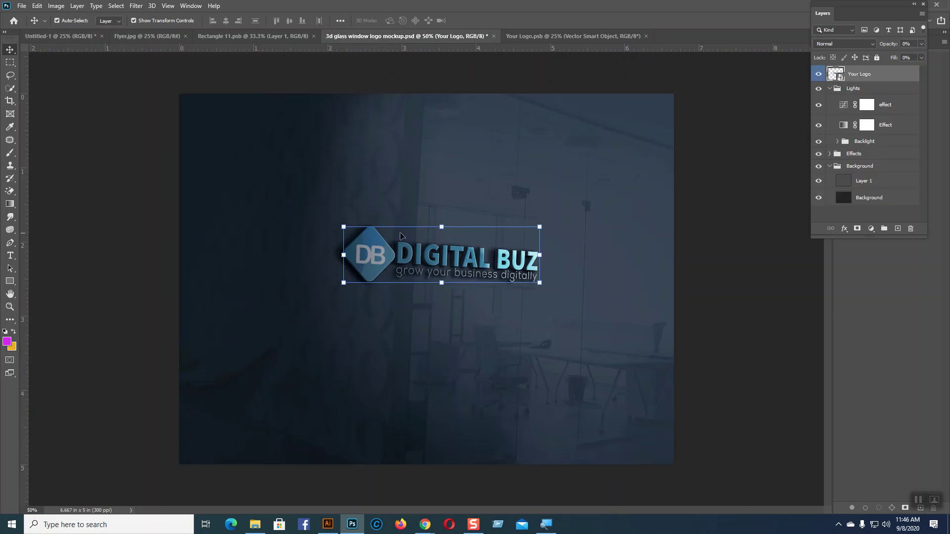
{"action": "left_click", "coordinate": [620, 283]}
{"action": "left_click", "coordinate": [789, 418]}
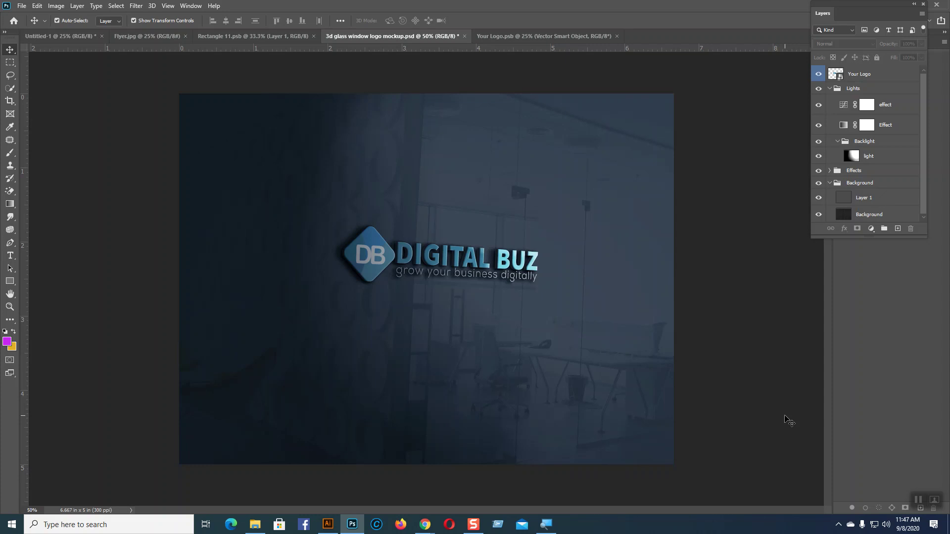
Step: Delete the pasted horizontal DIGITAL BUZ logo from Your Logo.psb
{"action": "left_click", "coordinate": [523, 38]}
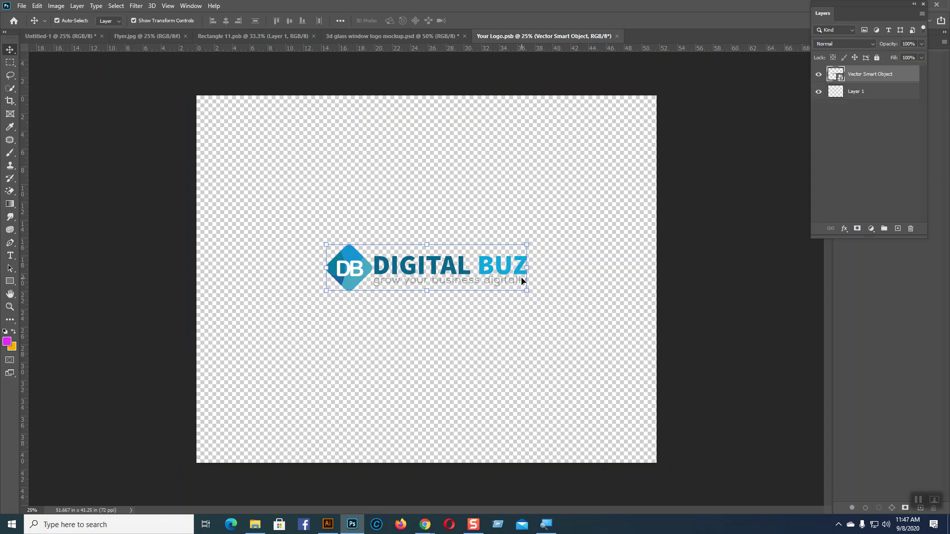
{"action": "key", "text": "Delete"}
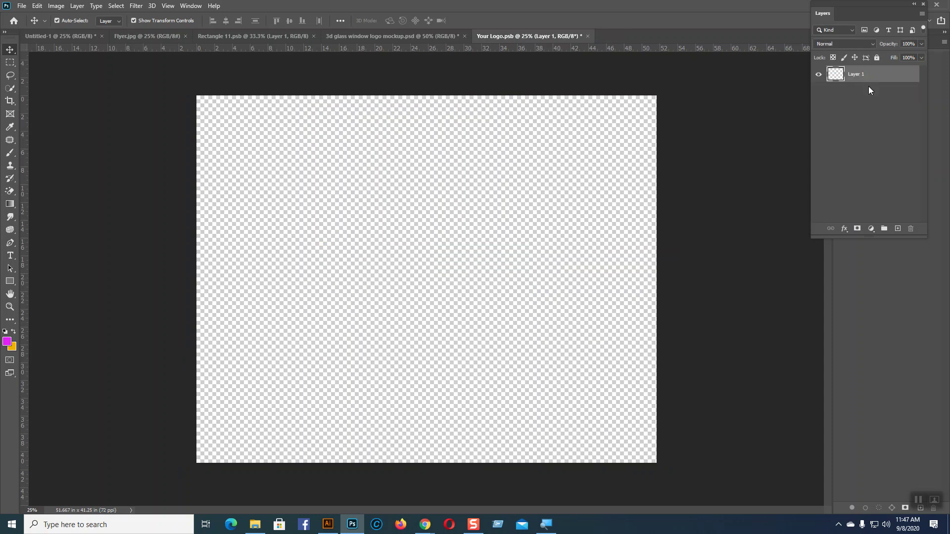
Step: Switch to Illustrator and delete the grey background shapes behind the stacked DIGITAL BUZ logo with white text
{"action": "left_click", "coordinate": [327, 524]}
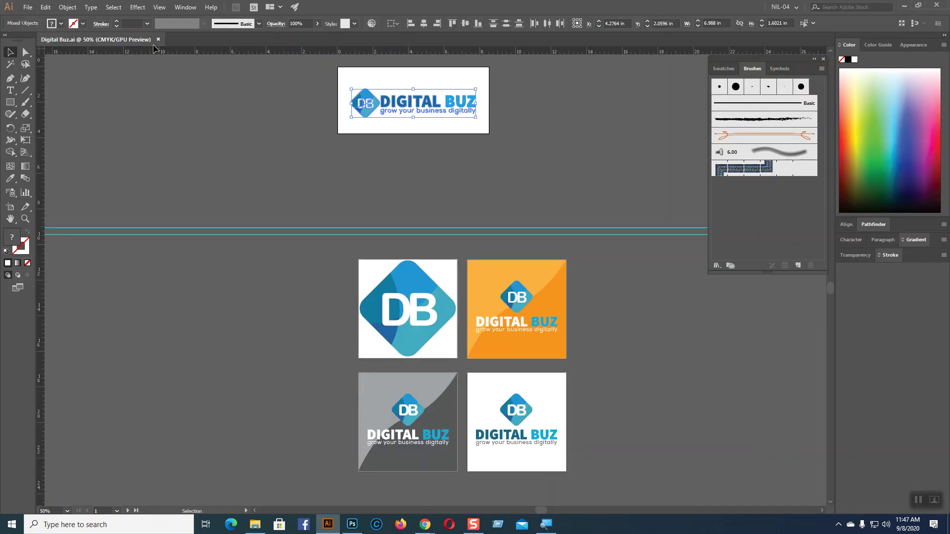
{"action": "left_click", "coordinate": [682, 354]}
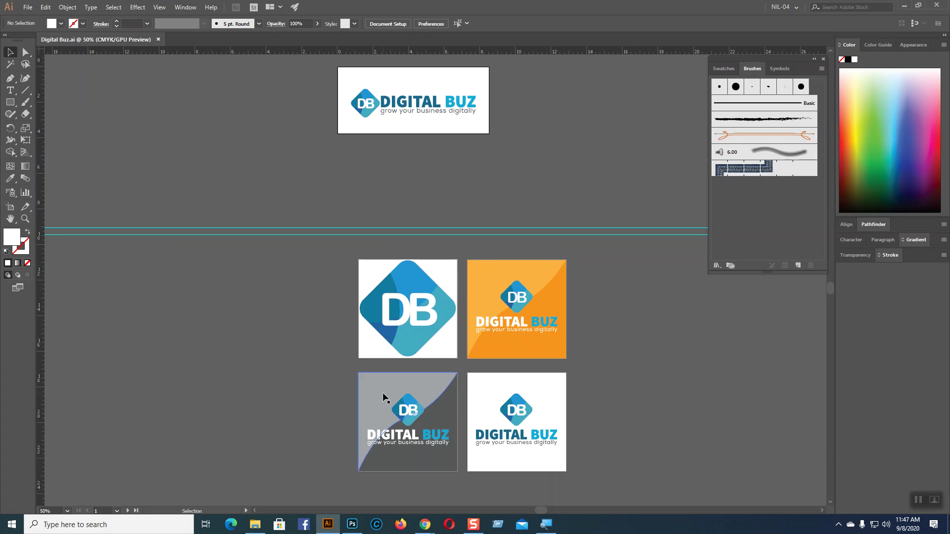
{"action": "left_click", "coordinate": [460, 387]}
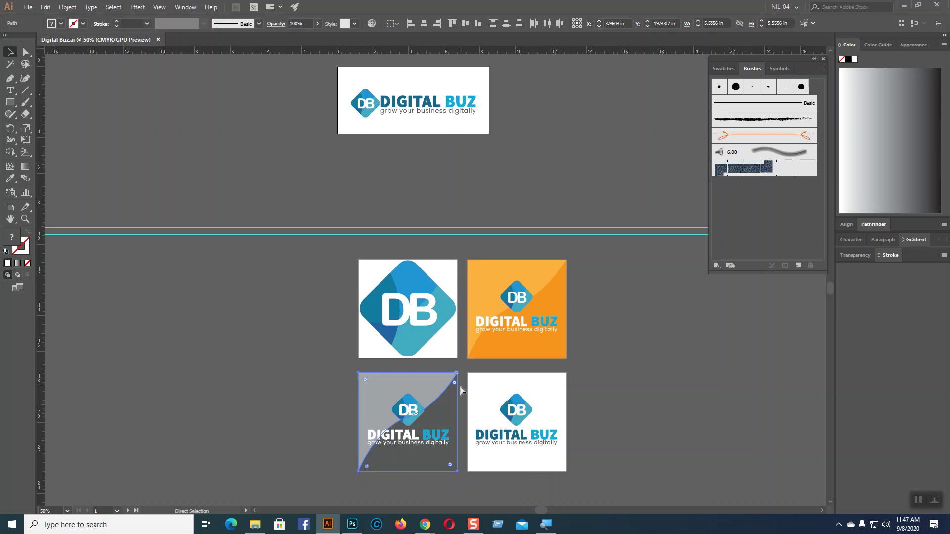
{"action": "key", "text": "Delete"}
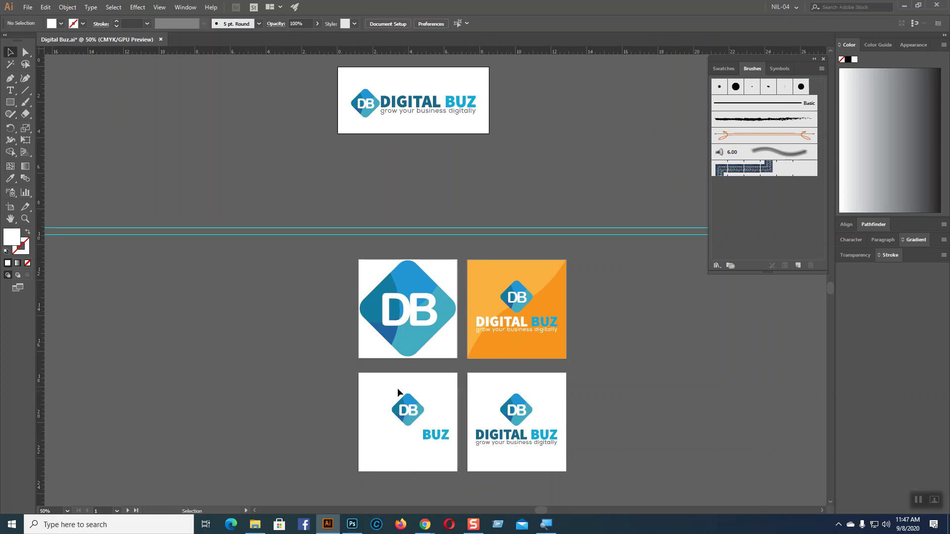
Step: Copy the stacked white-text DIGITAL BUZ logo from Illustrator and paste it into Your Logo.psb in Photoshop as a Smart Object
{"action": "left_click_drag", "start_coordinate": [358, 385], "coordinate": [459, 461]}
{"action": "key", "text": "a"}
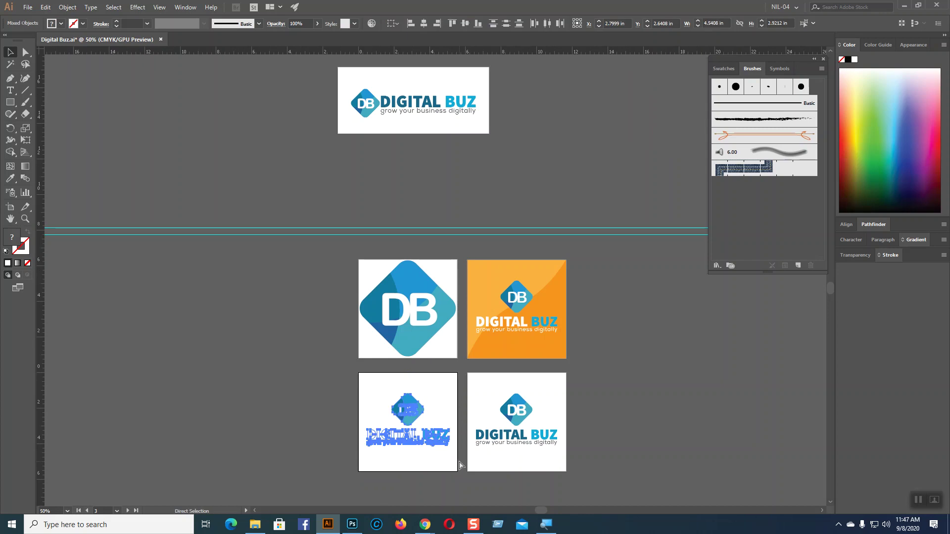
{"action": "key", "text": "v"}
{"action": "left_click", "coordinate": [352, 525]}
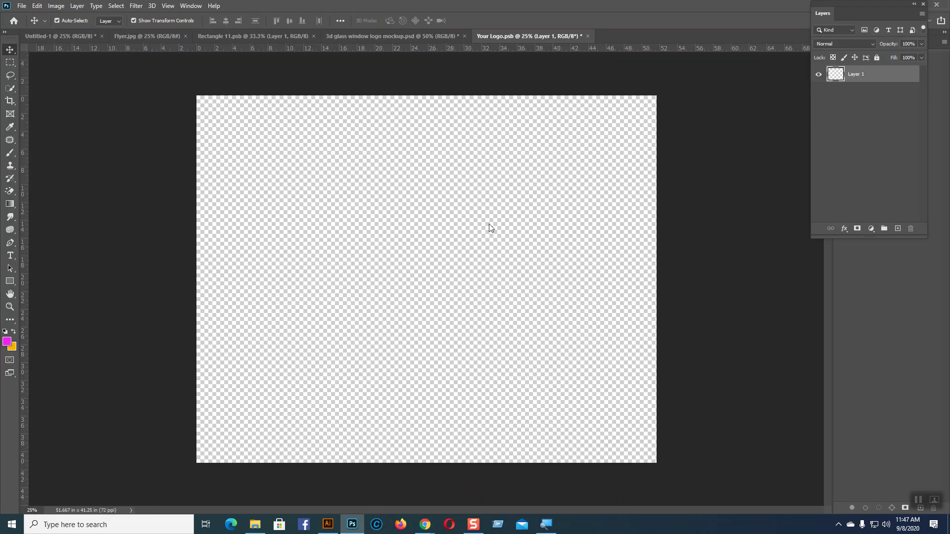
{"action": "left_click", "coordinate": [446, 238]}
{"action": "key", "text": "ctrl+v"}
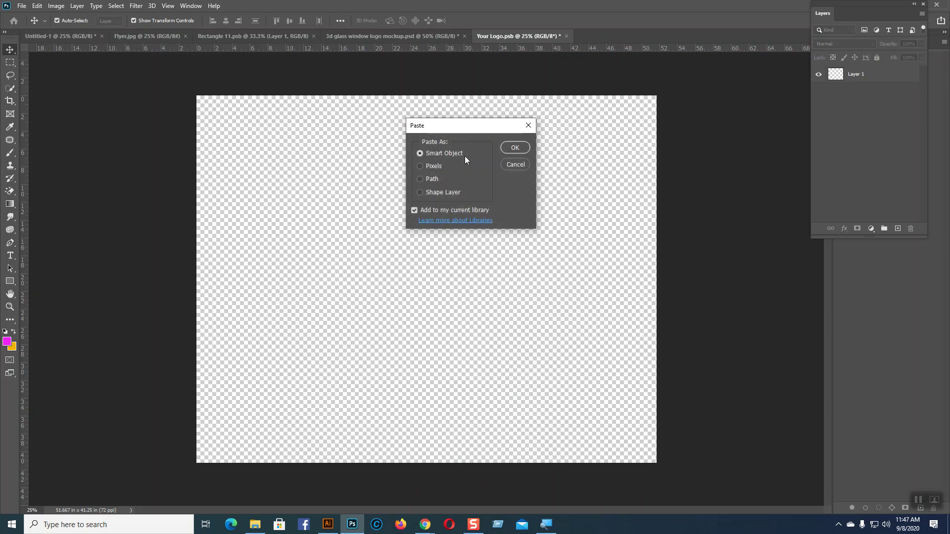
{"action": "left_click", "coordinate": [515, 147]}
Step: Enlarge the pasted stacked logo and move it slightly upward on the Your Logo.psb canvas
{"action": "left_click_drag", "start_coordinate": [447, 296], "coordinate": [532, 345]}
{"action": "left_click_drag", "start_coordinate": [447, 271], "coordinate": [447, 249]}
{"action": "key", "text": "Return"}
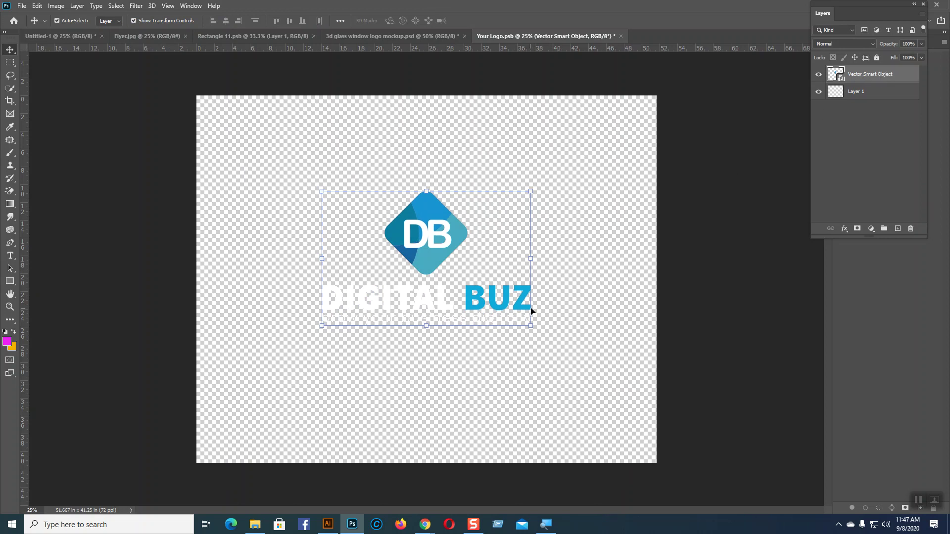
Step: Save Your Logo.psb, and compare the updated 3d glass window logo mockup with the original logo in Illustrator
{"action": "left_click", "coordinate": [578, 296]}
{"action": "left_click", "coordinate": [444, 229]}
{"action": "key", "text": "ctrl+s"}
{"action": "left_click", "coordinate": [409, 35]}
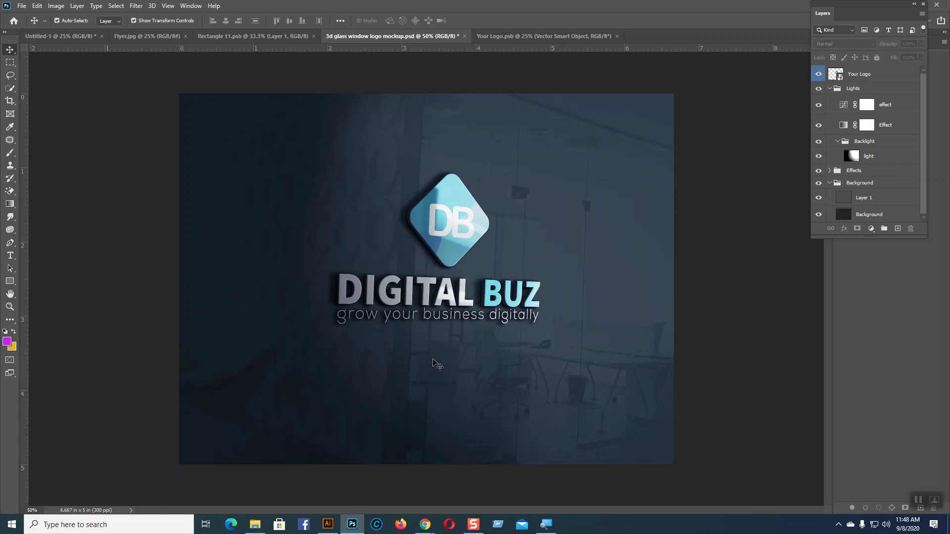
{"action": "left_click", "coordinate": [331, 526]}
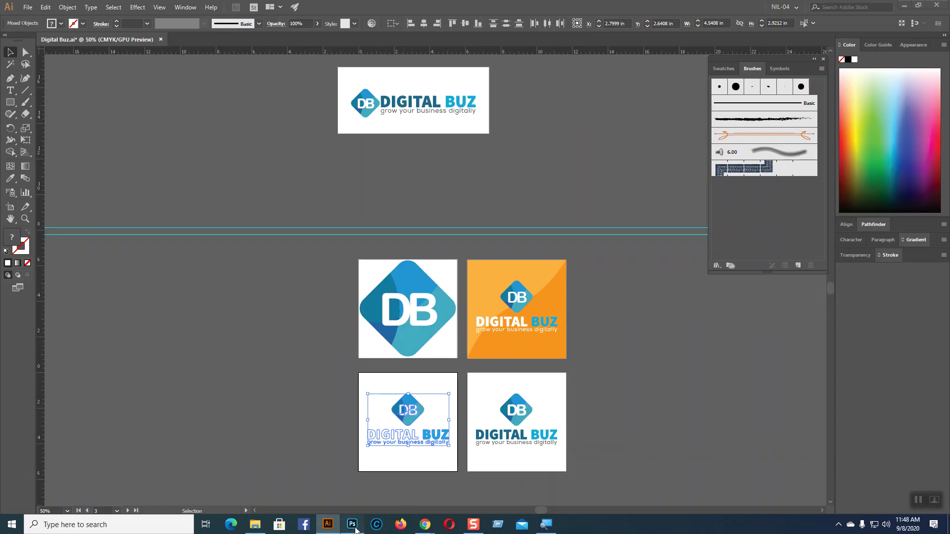
{"action": "left_click", "coordinate": [359, 525]}
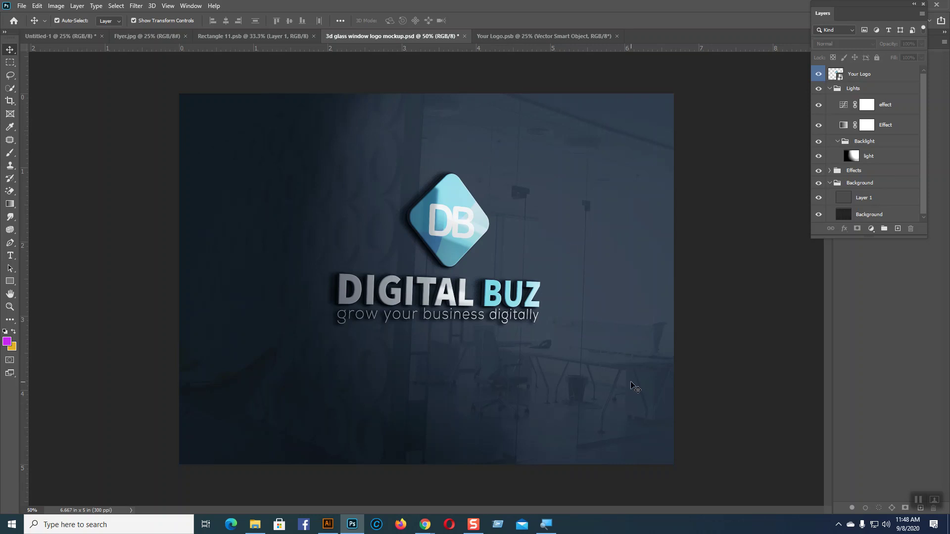
{"action": "left_click", "coordinate": [20, 6]}
{"action": "left_click", "coordinate": [36, 23]}
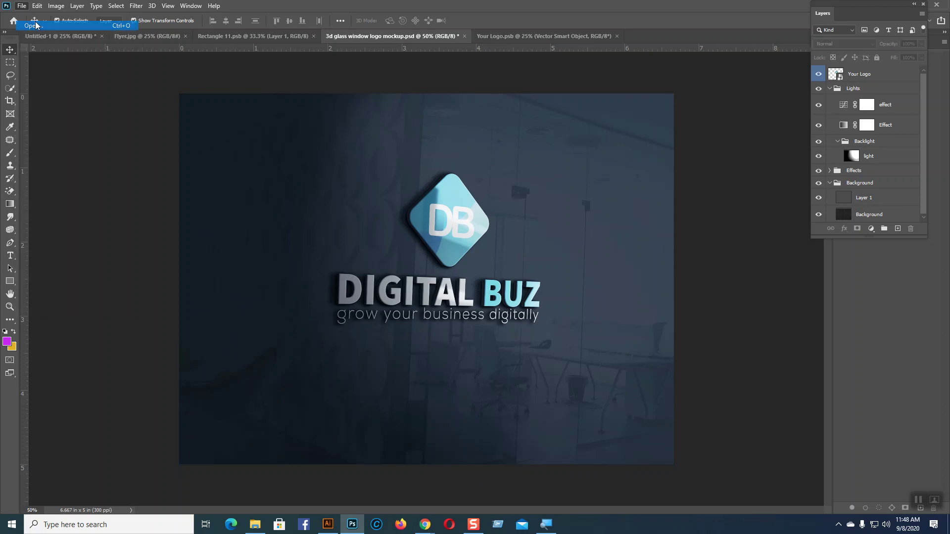
{"action": "left_click", "coordinate": [458, 6]}
{"action": "left_click", "coordinate": [21, 5]}
{"action": "left_click", "coordinate": [31, 16]}
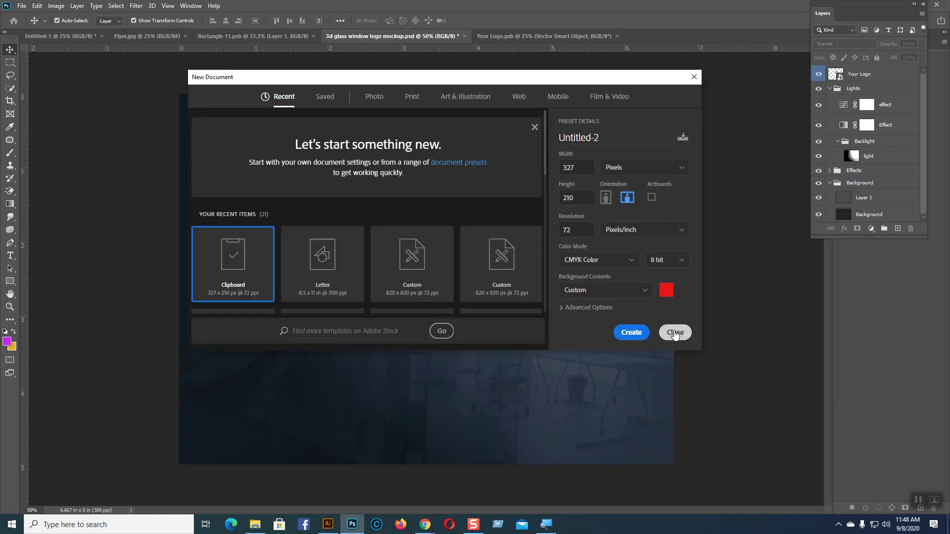
{"action": "left_click", "coordinate": [675, 333]}
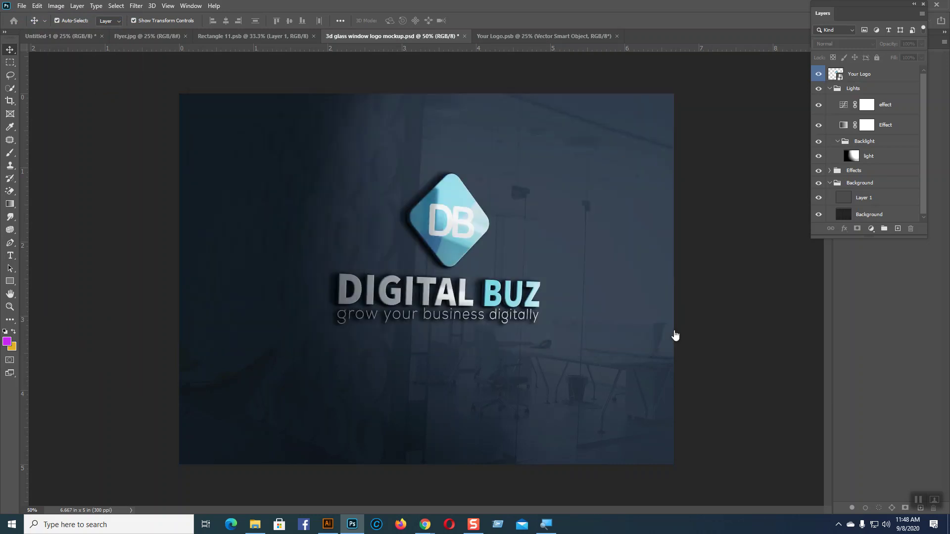
Step: Switch to Chrome and look through the Google Images results for "logo mockup free psd download 2020"
{"action": "left_click", "coordinate": [430, 522]}
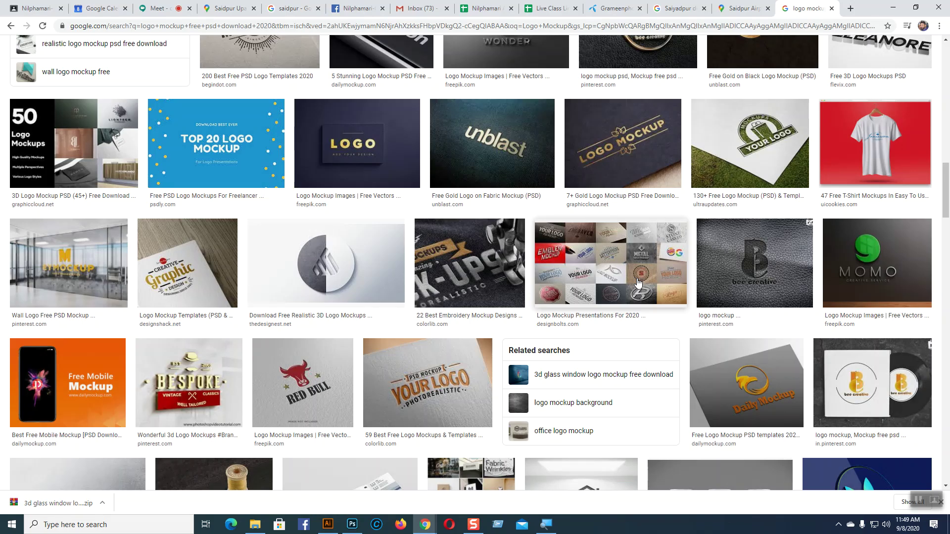
{"action": "scroll", "coordinate": [638, 283], "scroll_direction": "down", "scroll_amount": 3}
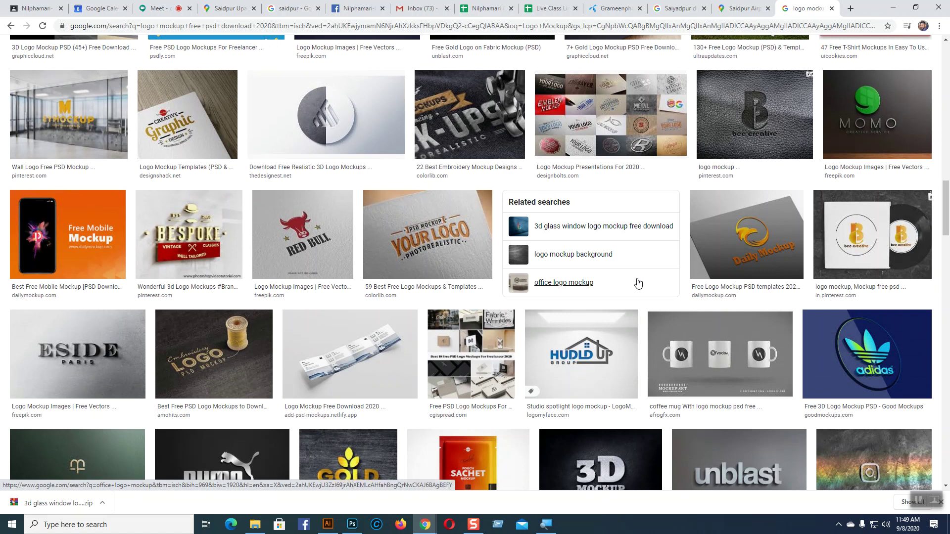
{"action": "scroll", "coordinate": [637, 283], "scroll_direction": "up", "scroll_amount": 7}
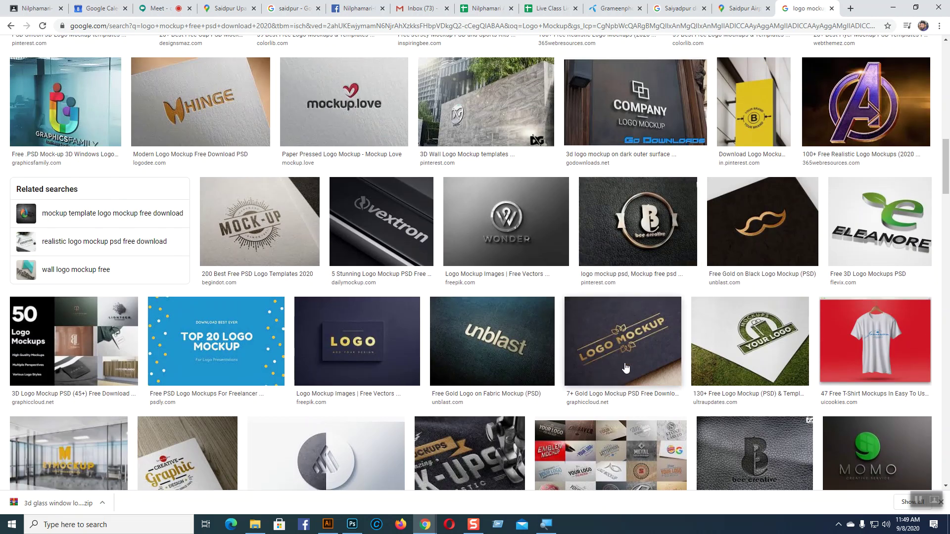
{"action": "scroll", "coordinate": [626, 367], "scroll_direction": "up", "scroll_amount": 2}
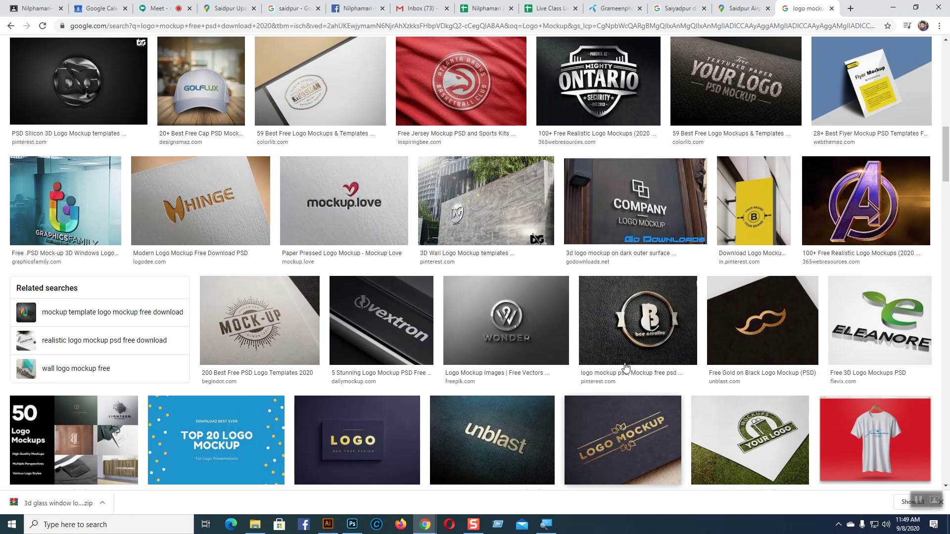
{"action": "scroll", "coordinate": [626, 367], "scroll_direction": "up", "scroll_amount": 2}
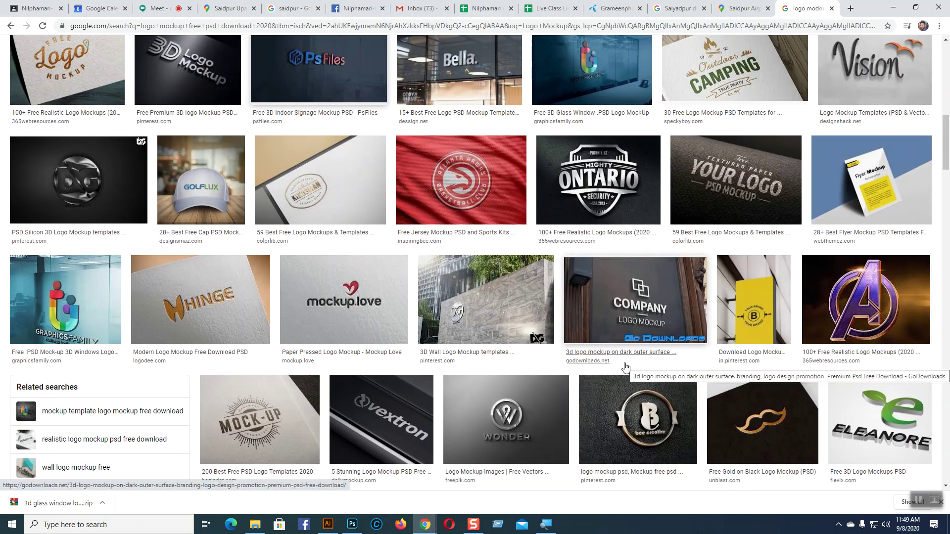
{"action": "scroll", "coordinate": [627, 368], "scroll_direction": "up", "scroll_amount": 8}
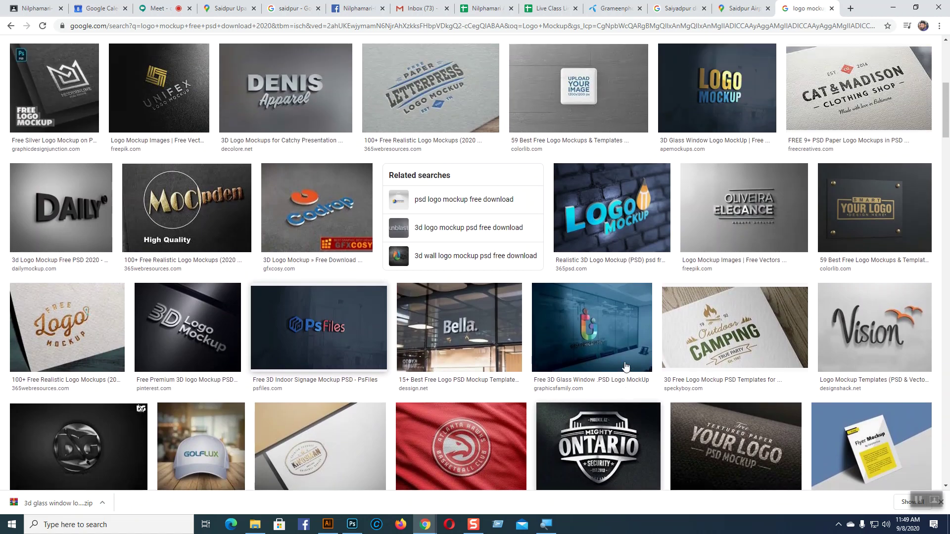
{"action": "scroll", "coordinate": [626, 366], "scroll_direction": "up", "scroll_amount": 3}
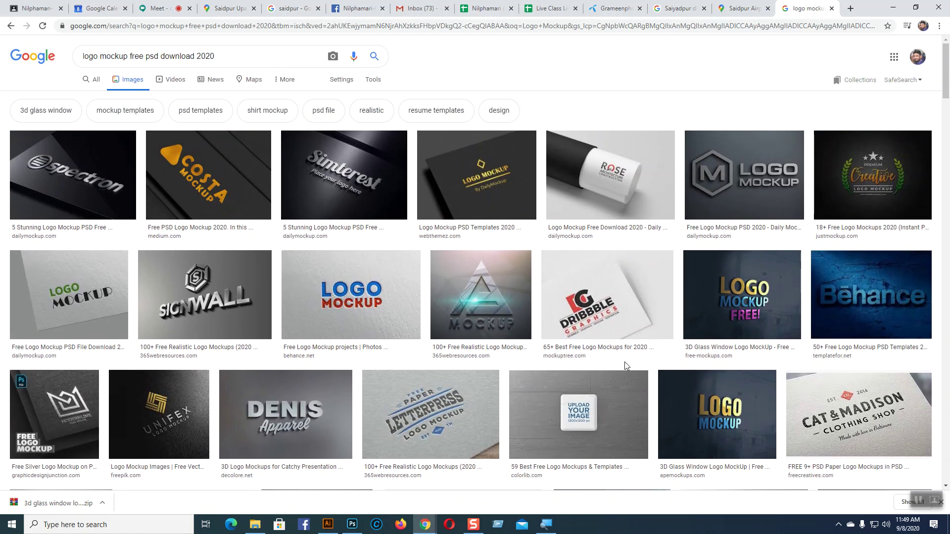
{"action": "left_click", "coordinate": [353, 524]}
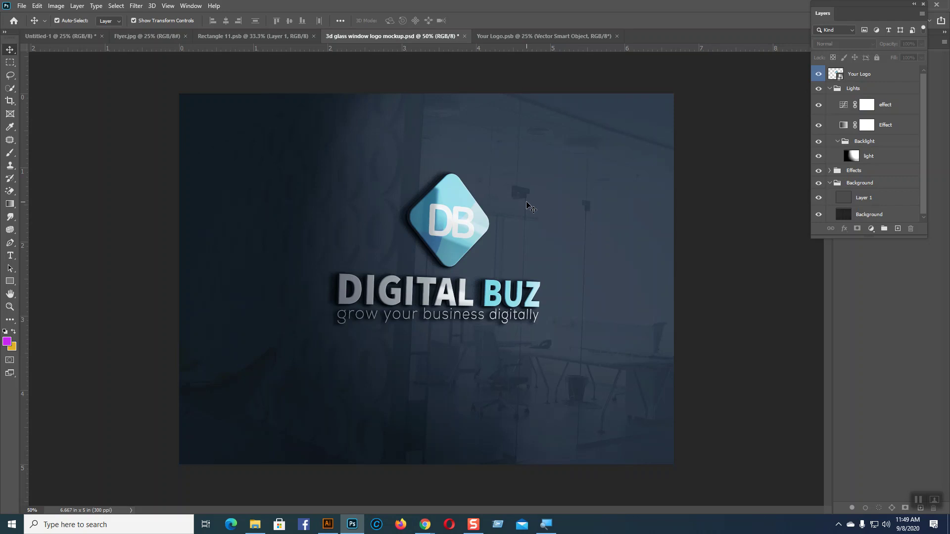
{"action": "left_click", "coordinate": [22, 5]}
{"action": "left_click", "coordinate": [33, 26]}
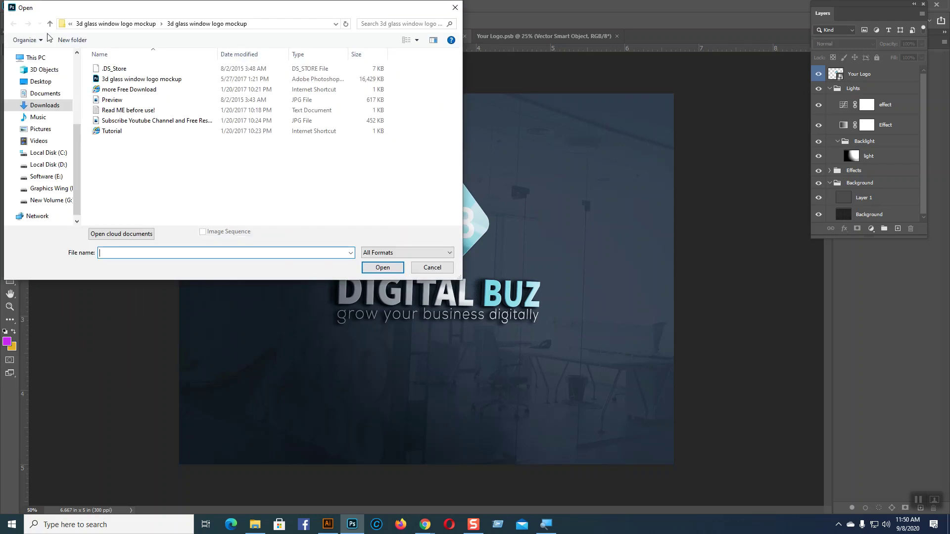
{"action": "left_click", "coordinate": [50, 24]}
{"action": "left_click", "coordinate": [50, 24]}
{"action": "left_click", "coordinate": [50, 23]}
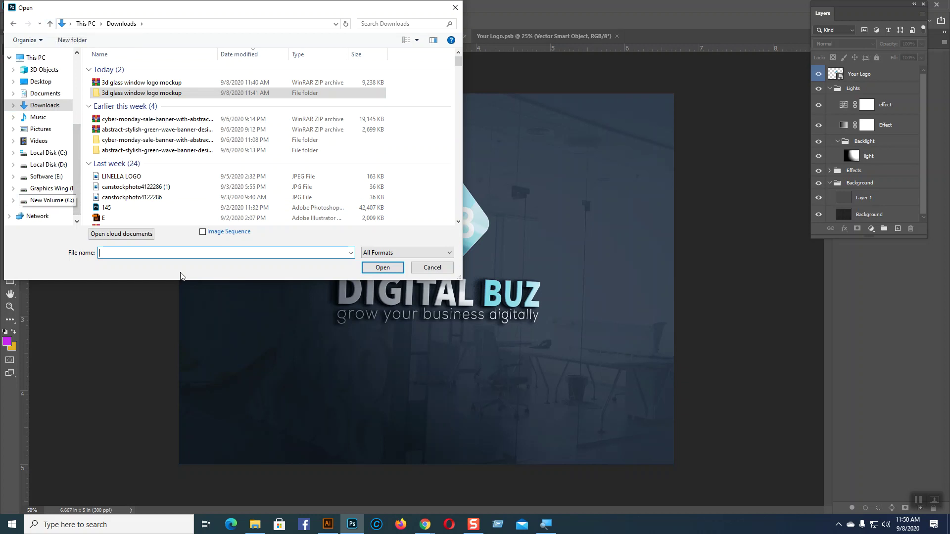
{"action": "left_click", "coordinate": [433, 268]}
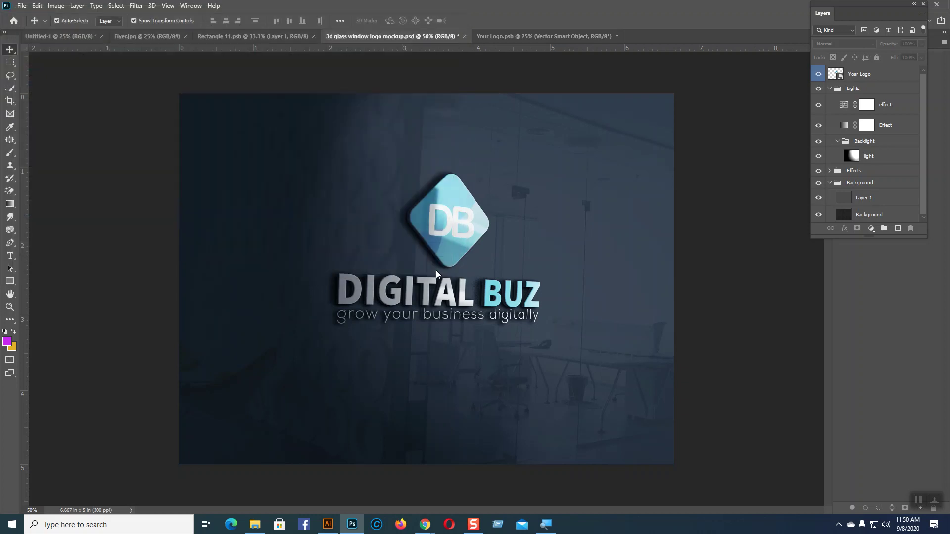
Step: Compare the mockup in Photoshop with the Chrome image results, and examine further free logo mockup designs down the results page
{"action": "mouse_move", "coordinate": [425, 523]}
{"action": "left_click", "coordinate": [394, 468]}
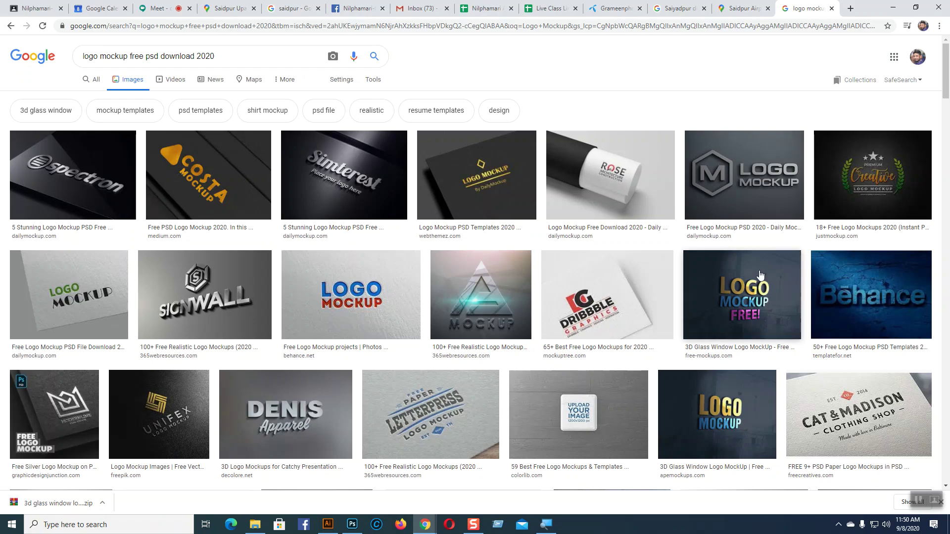
{"action": "left_click", "coordinate": [352, 524]}
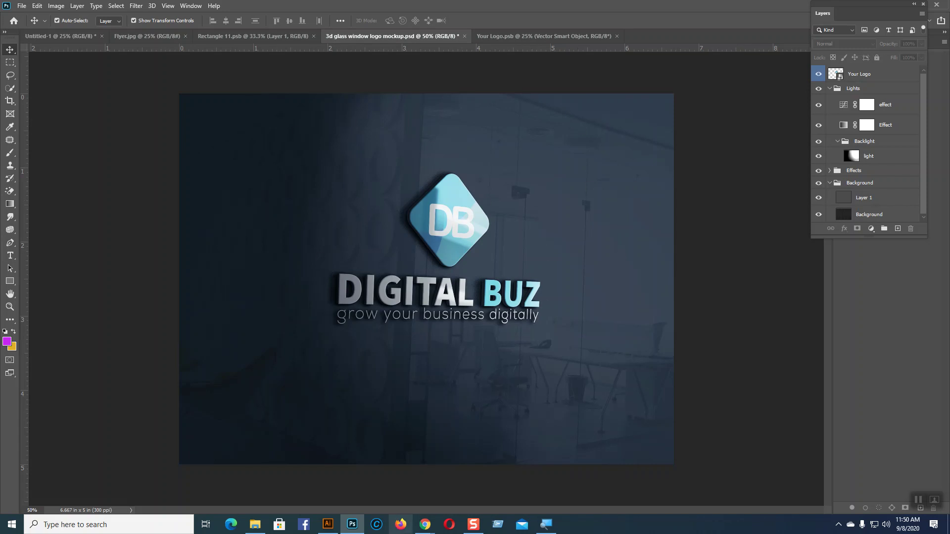
{"action": "left_click", "coordinate": [475, 482]}
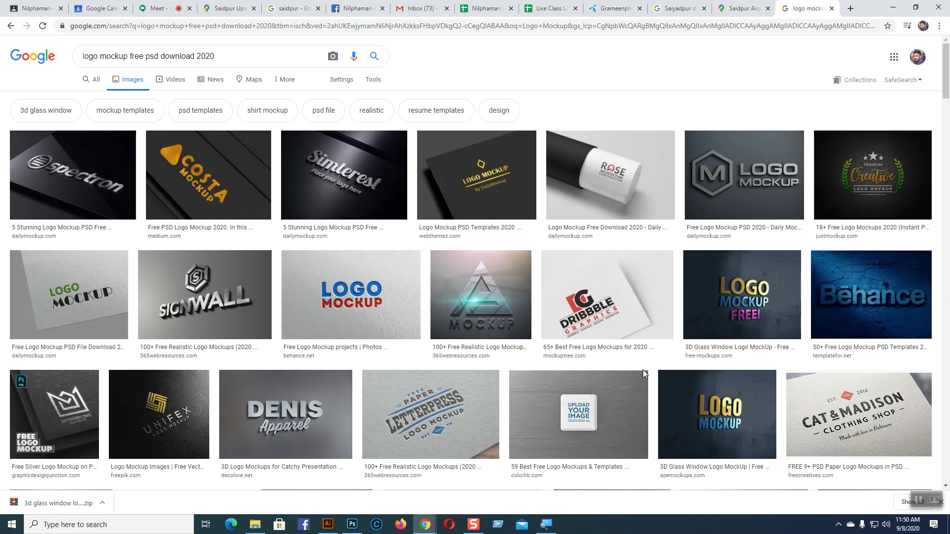
{"action": "scroll", "coordinate": [643, 369], "scroll_direction": "down", "scroll_amount": 3}
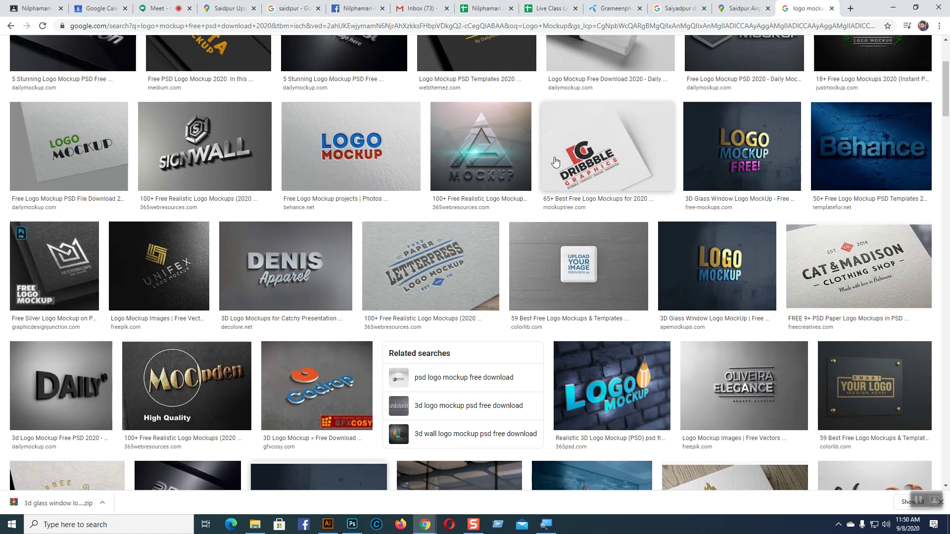
{"action": "scroll", "coordinate": [616, 250], "scroll_direction": "down", "scroll_amount": 7}
{"action": "scroll", "coordinate": [616, 250], "scroll_direction": "down", "scroll_amount": 5}
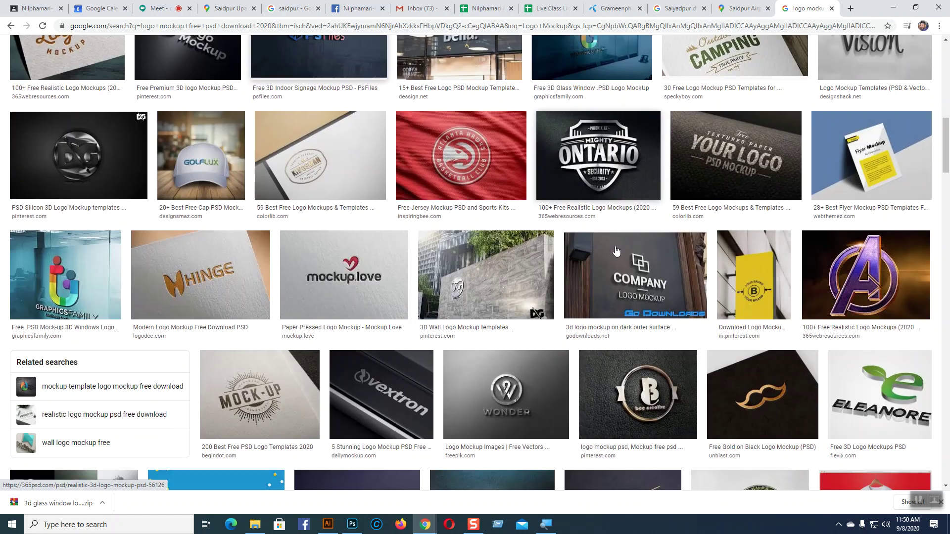
{"action": "scroll", "coordinate": [616, 250], "scroll_direction": "down", "scroll_amount": 8}
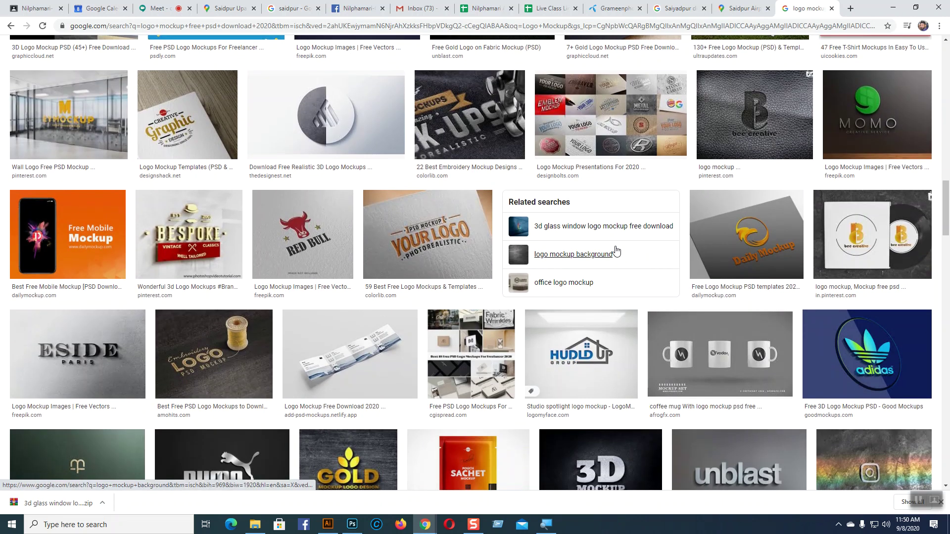
{"action": "scroll", "coordinate": [616, 251], "scroll_direction": "down", "scroll_amount": 5}
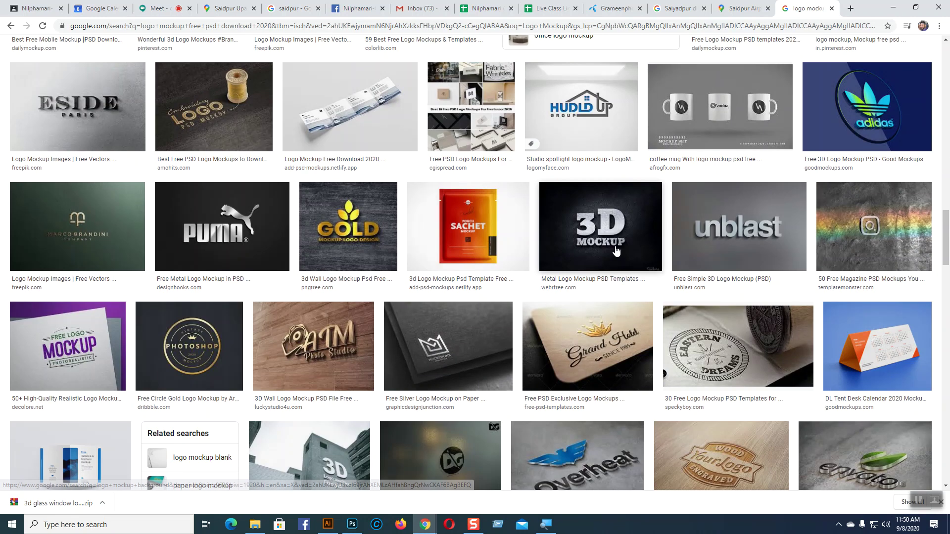
{"action": "scroll", "coordinate": [616, 251], "scroll_direction": "down", "scroll_amount": 4}
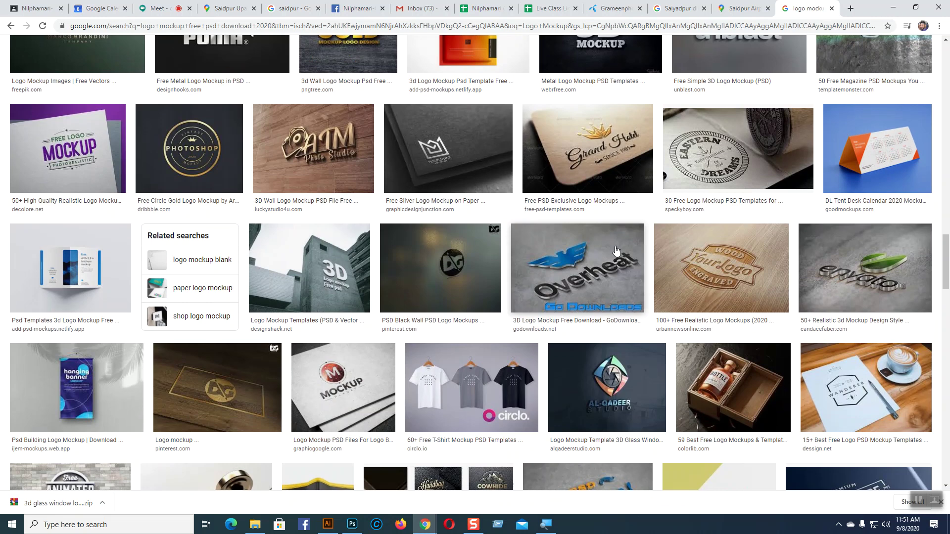
{"action": "scroll", "coordinate": [616, 252], "scroll_direction": "down", "scroll_amount": 5}
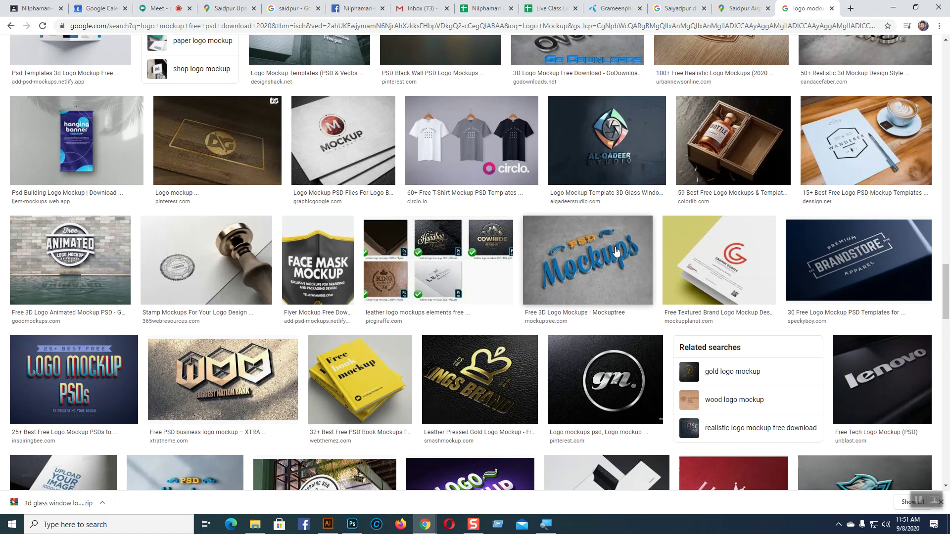
{"action": "scroll", "coordinate": [617, 252], "scroll_direction": "down", "scroll_amount": 7}
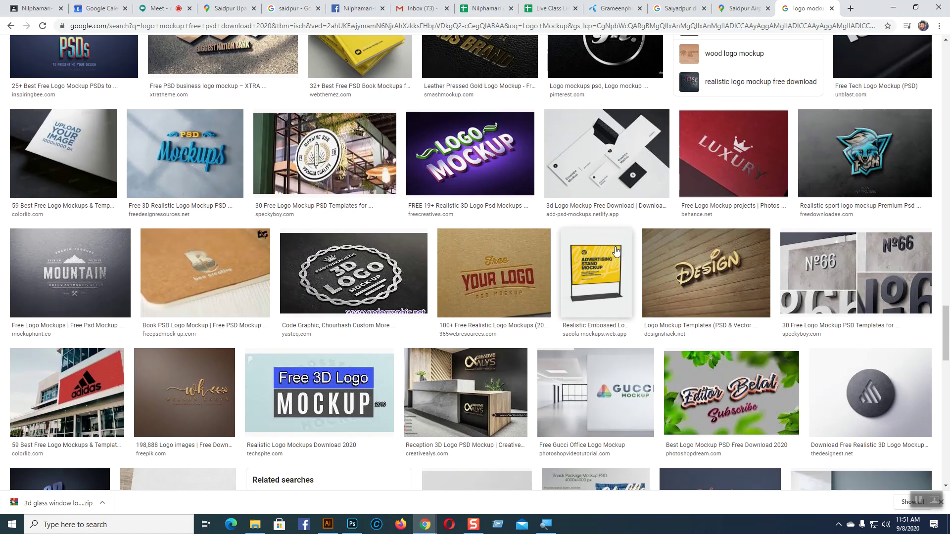
Step: Look further down the logo mockup image results and open the 365 Web Resources article on 100+ free realistic logo mockups
{"action": "scroll", "coordinate": [616, 251], "scroll_direction": "down", "scroll_amount": 5}
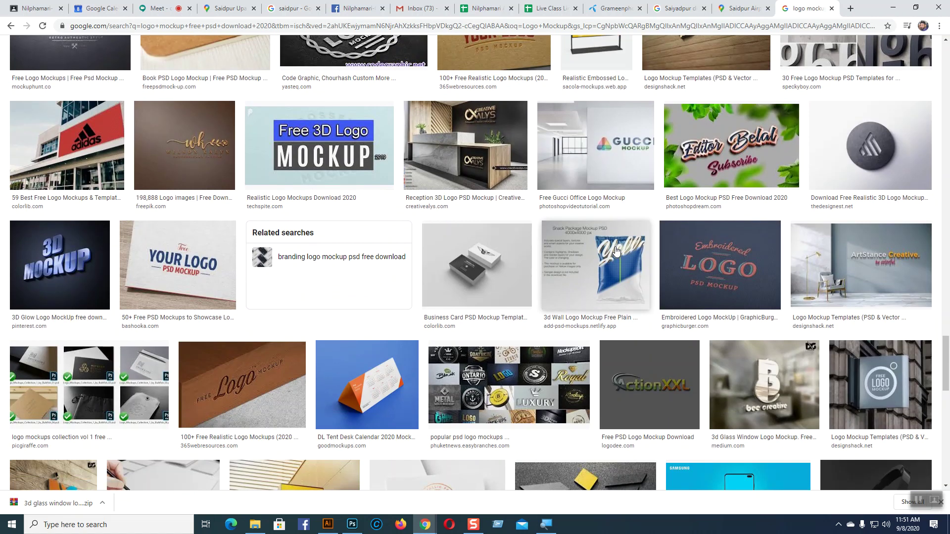
{"action": "scroll", "coordinate": [616, 251], "scroll_direction": "down", "scroll_amount": 1}
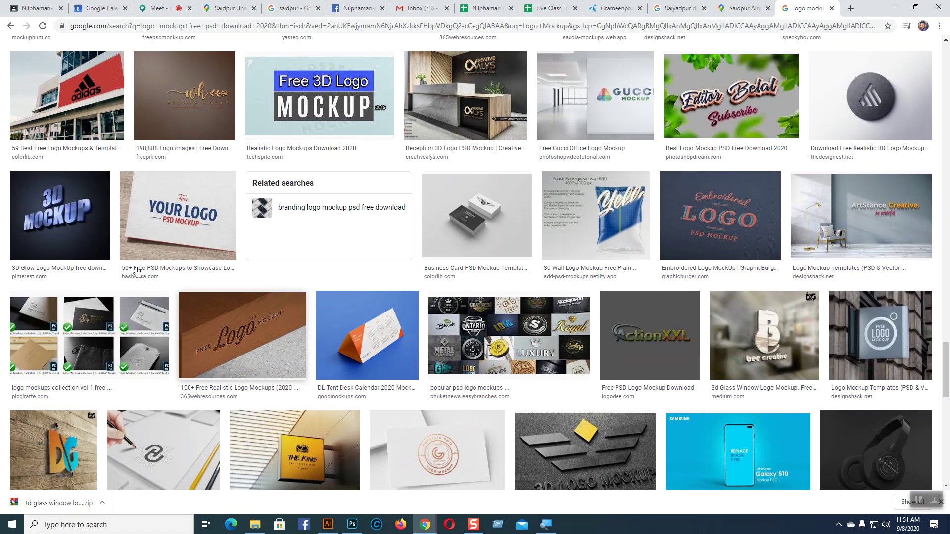
{"action": "scroll", "coordinate": [772, 307], "scroll_direction": "down", "scroll_amount": 4}
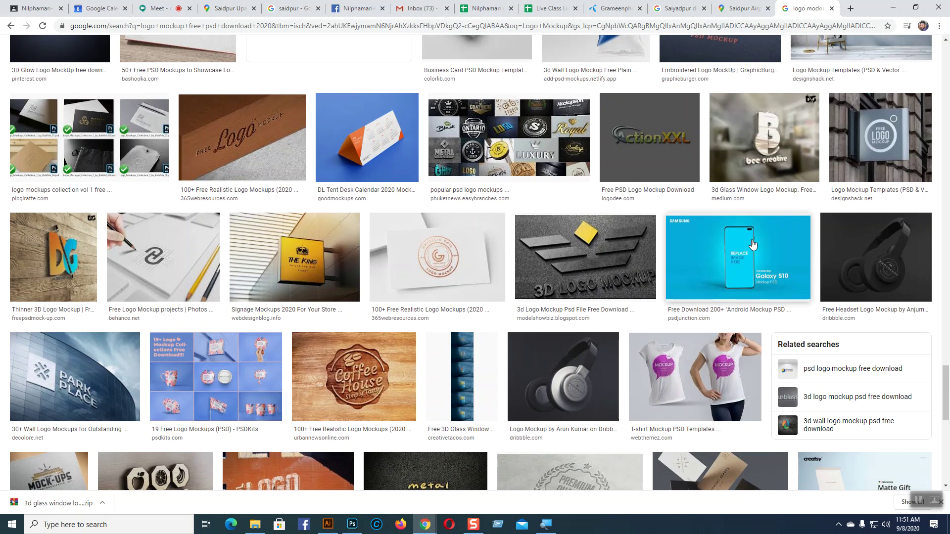
{"action": "scroll", "coordinate": [753, 244], "scroll_direction": "down", "scroll_amount": 5}
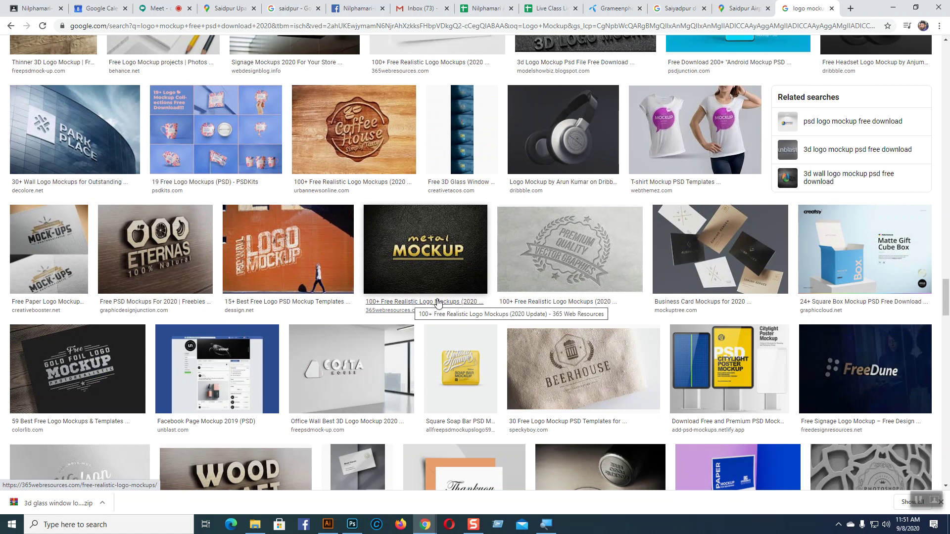
{"action": "left_click", "coordinate": [405, 302]}
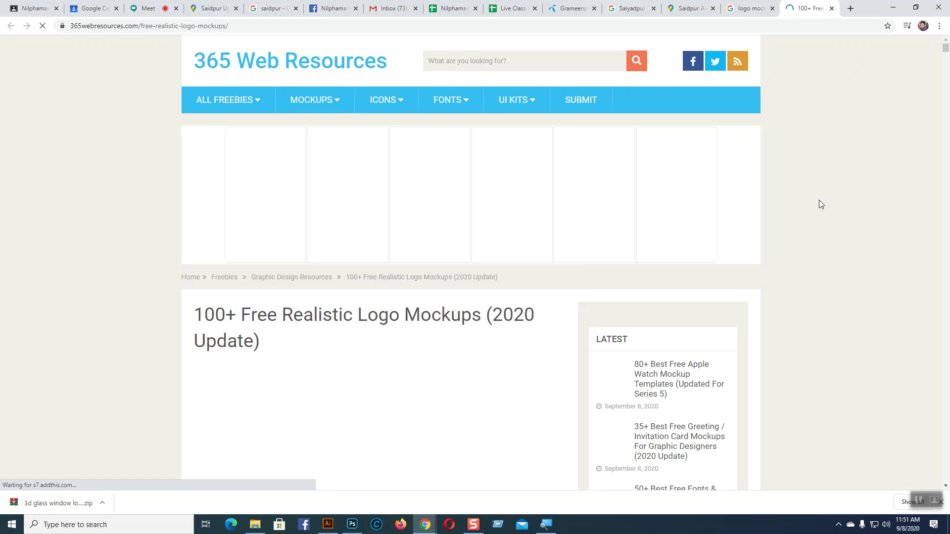
Step: Examine the designs in the 3D Logo Mockups section of the 365 Web Resources article
{"action": "scroll", "coordinate": [386, 191], "scroll_direction": "down", "scroll_amount": 5}
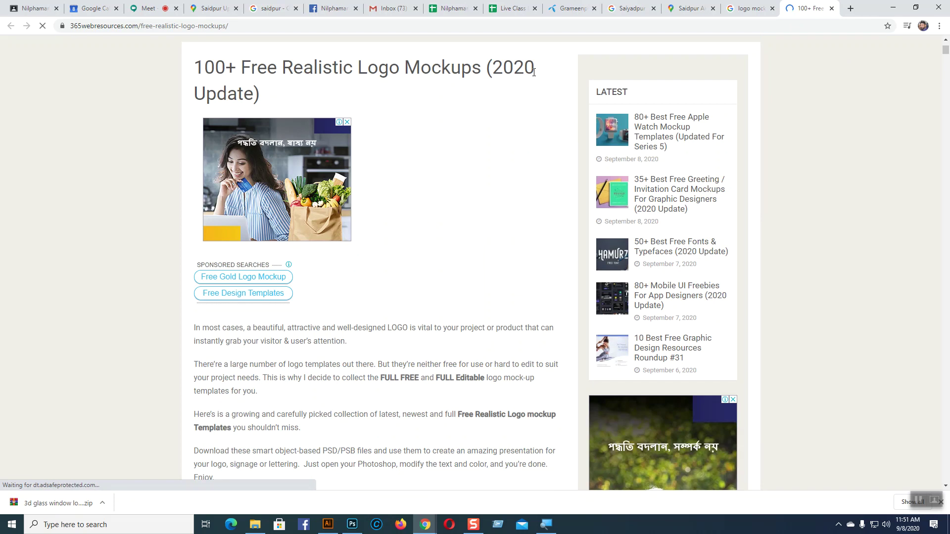
{"action": "scroll", "coordinate": [795, 162], "scroll_direction": "down", "scroll_amount": 8}
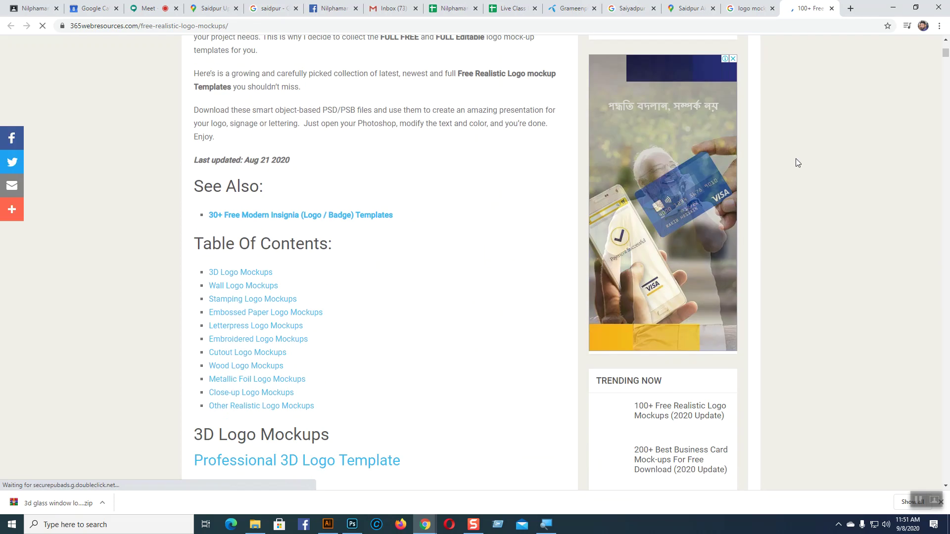
{"action": "scroll", "coordinate": [795, 162], "scroll_direction": "down", "scroll_amount": 4}
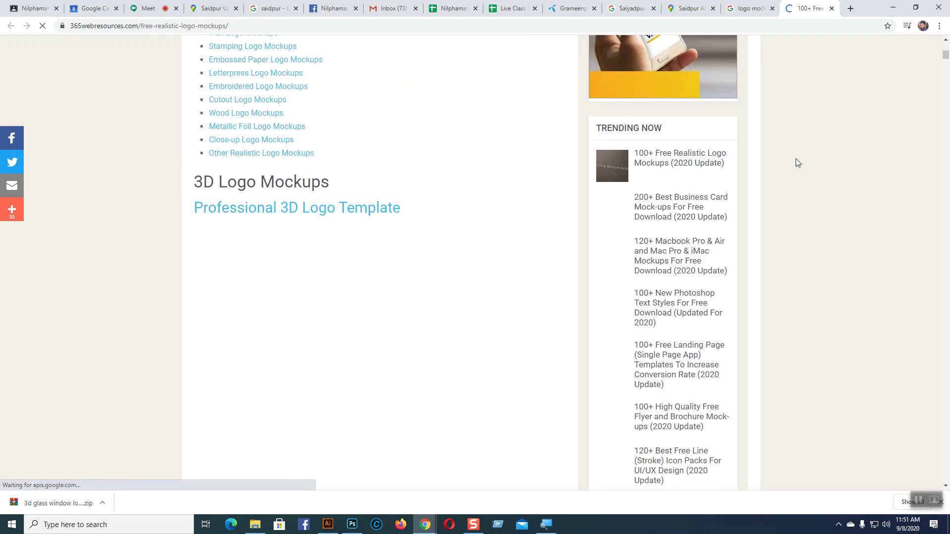
{"action": "scroll", "coordinate": [796, 162], "scroll_direction": "down", "scroll_amount": 2}
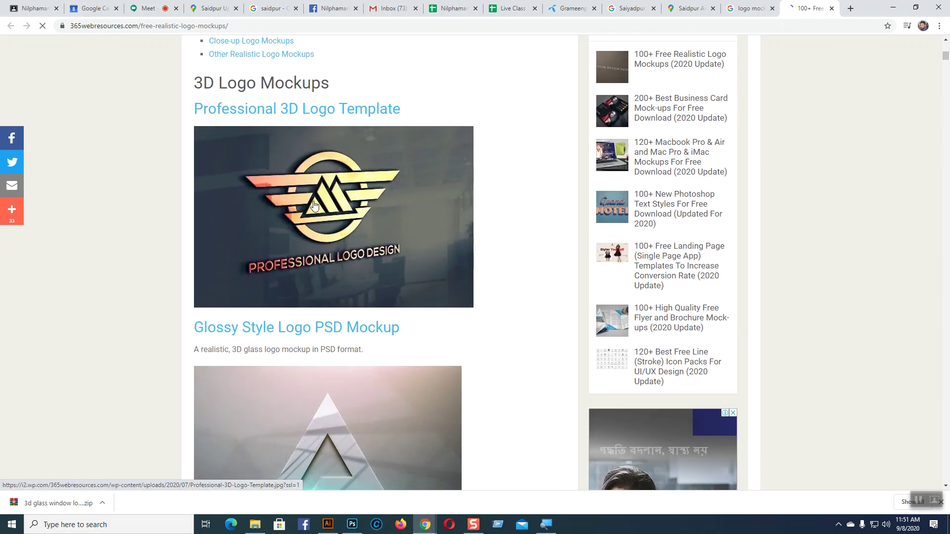
{"action": "scroll", "coordinate": [791, 204], "scroll_direction": "down", "scroll_amount": 10}
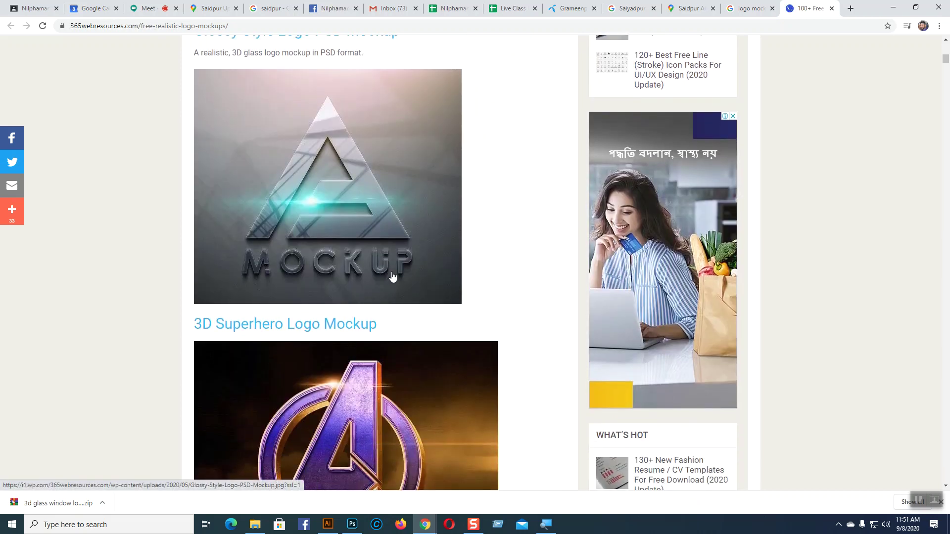
{"action": "scroll", "coordinate": [392, 276], "scroll_direction": "down", "scroll_amount": 3}
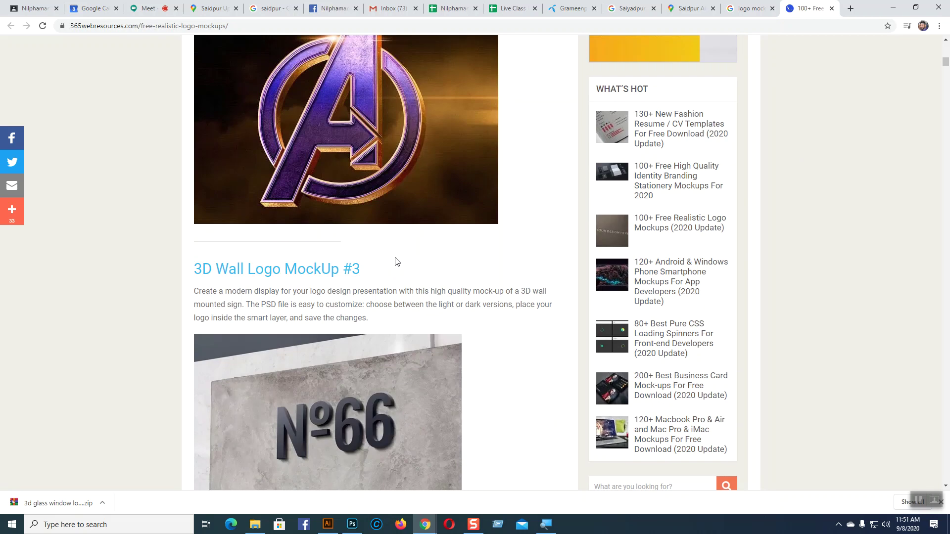
{"action": "scroll", "coordinate": [396, 261], "scroll_direction": "up", "scroll_amount": 2}
{"action": "scroll", "coordinate": [488, 244], "scroll_direction": "down", "scroll_amount": 9}
{"action": "scroll", "coordinate": [488, 244], "scroll_direction": "down", "scroll_amount": 4}
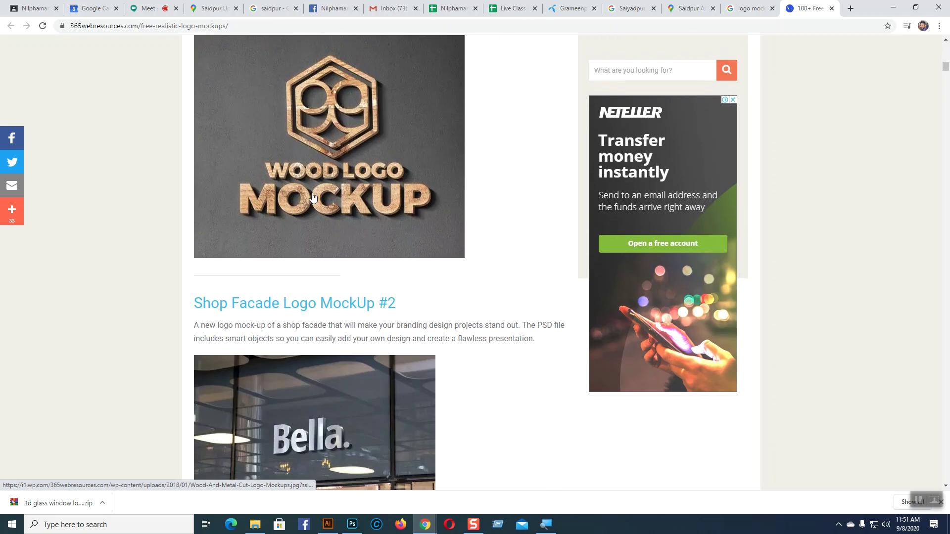
{"action": "scroll", "coordinate": [501, 302], "scroll_direction": "down", "scroll_amount": 9}
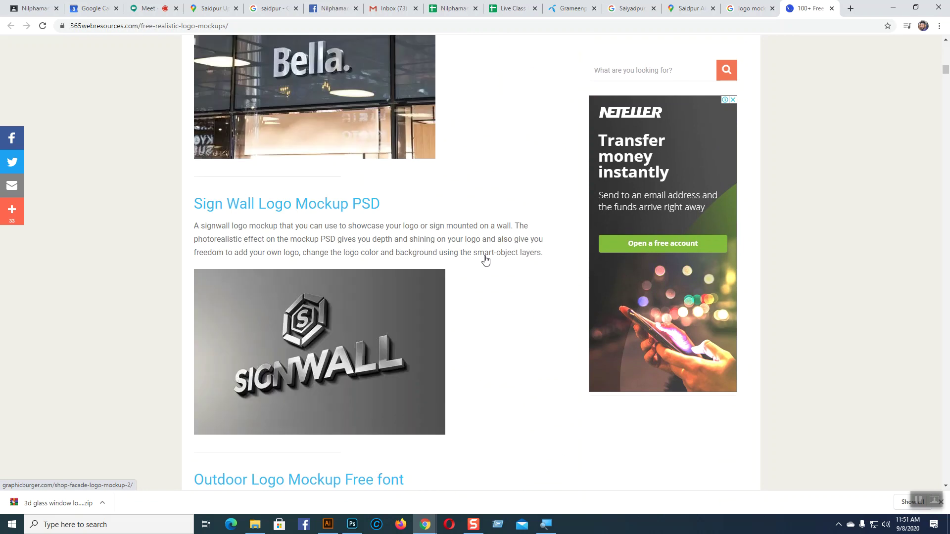
{"action": "scroll", "coordinate": [485, 261], "scroll_direction": "down", "scroll_amount": 18}
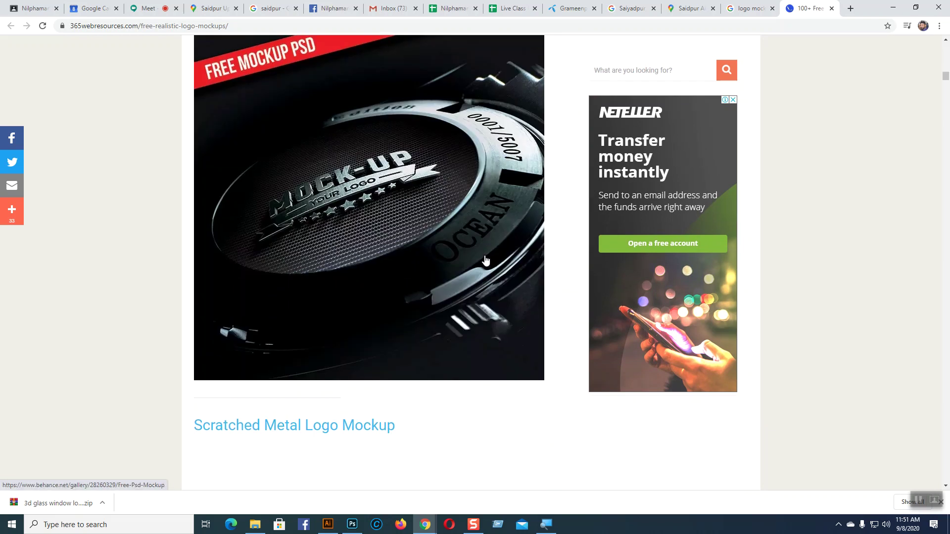
{"action": "scroll", "coordinate": [486, 261], "scroll_direction": "down", "scroll_amount": 11}
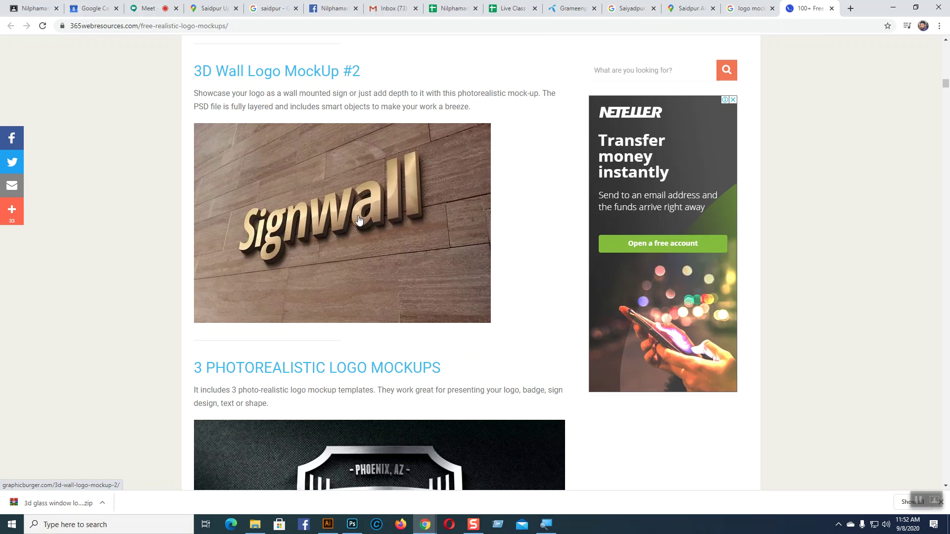
{"action": "scroll", "coordinate": [525, 273], "scroll_direction": "down", "scroll_amount": 9}
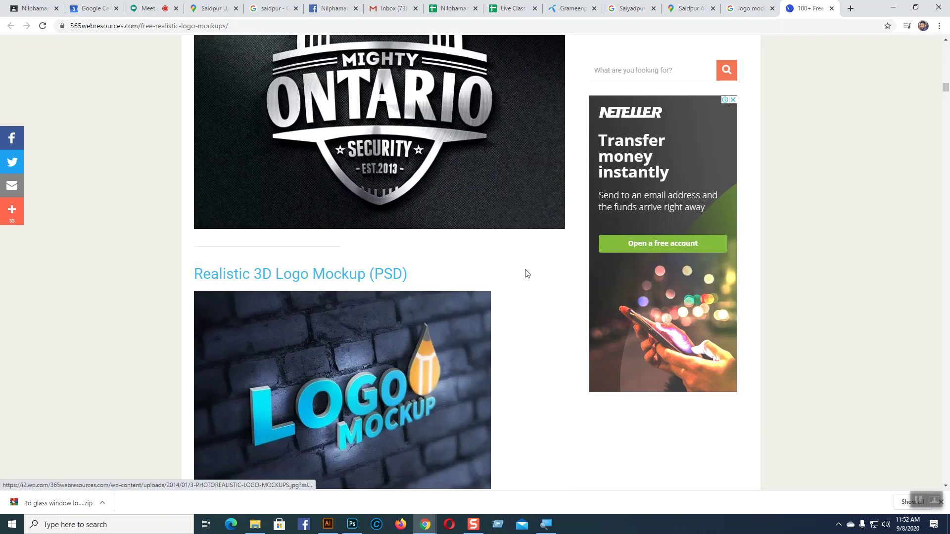
{"action": "scroll", "coordinate": [527, 274], "scroll_direction": "down", "scroll_amount": 15}
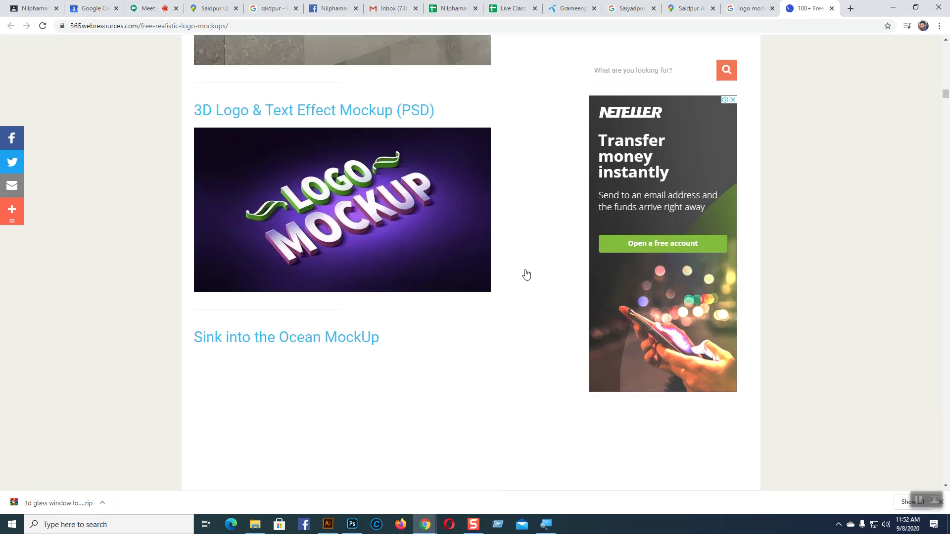
{"action": "scroll", "coordinate": [526, 274], "scroll_direction": "down", "scroll_amount": 20}
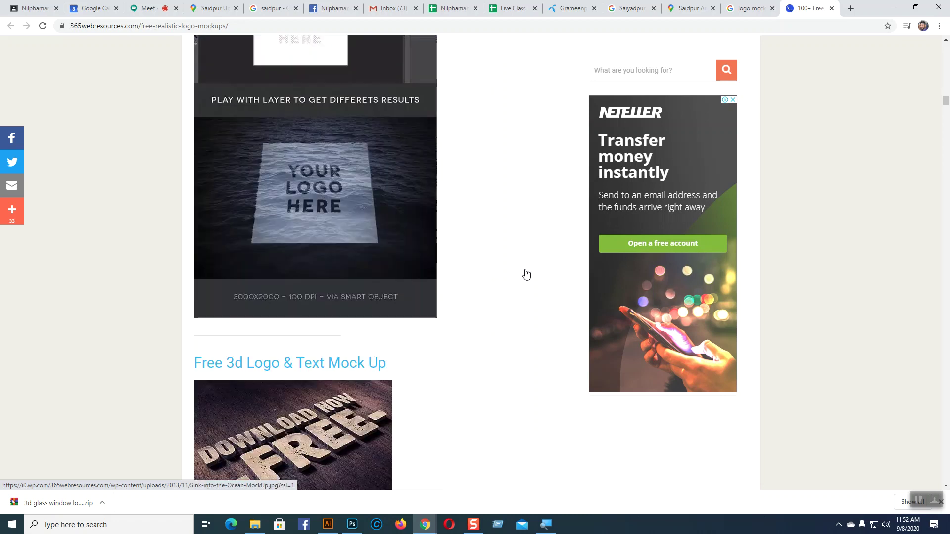
{"action": "scroll", "coordinate": [527, 274], "scroll_direction": "down", "scroll_amount": 11}
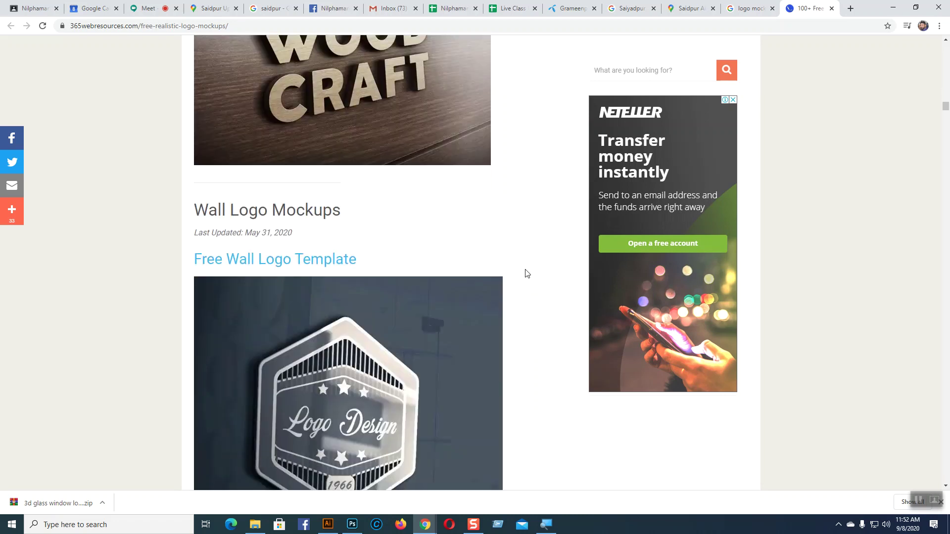
Step: Examine the designs in the article's Wall Logo Mockups section
{"action": "scroll", "coordinate": [527, 275], "scroll_direction": "down", "scroll_amount": 13}
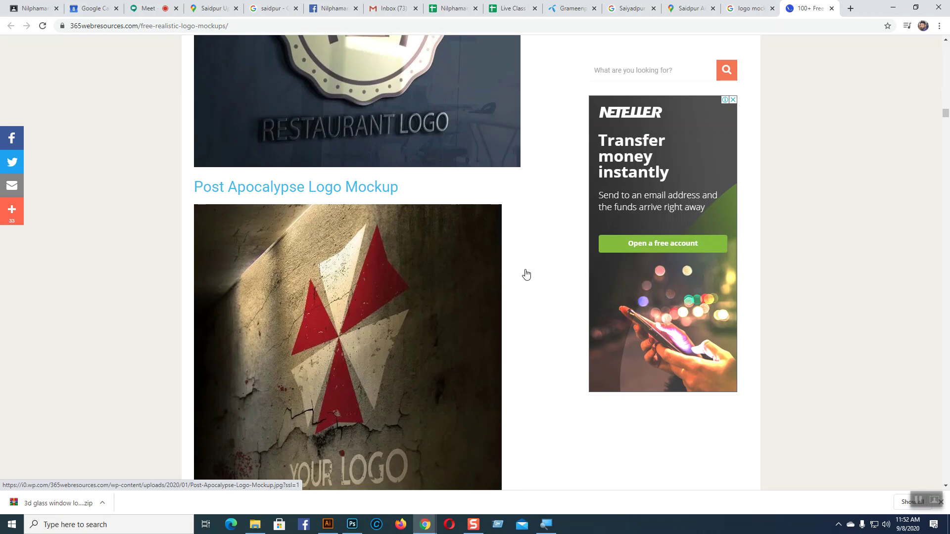
{"action": "scroll", "coordinate": [526, 274], "scroll_direction": "down", "scroll_amount": 17}
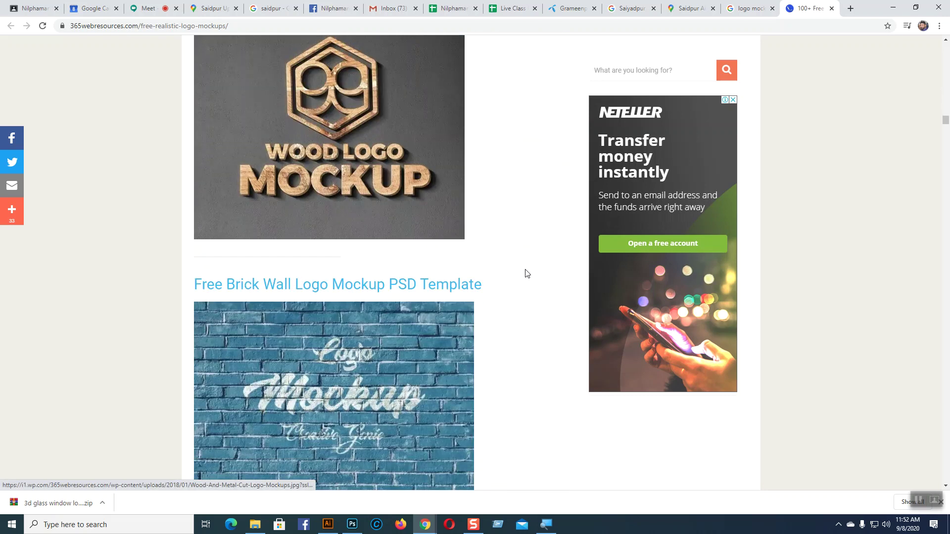
{"action": "scroll", "coordinate": [527, 274], "scroll_direction": "down", "scroll_amount": 18}
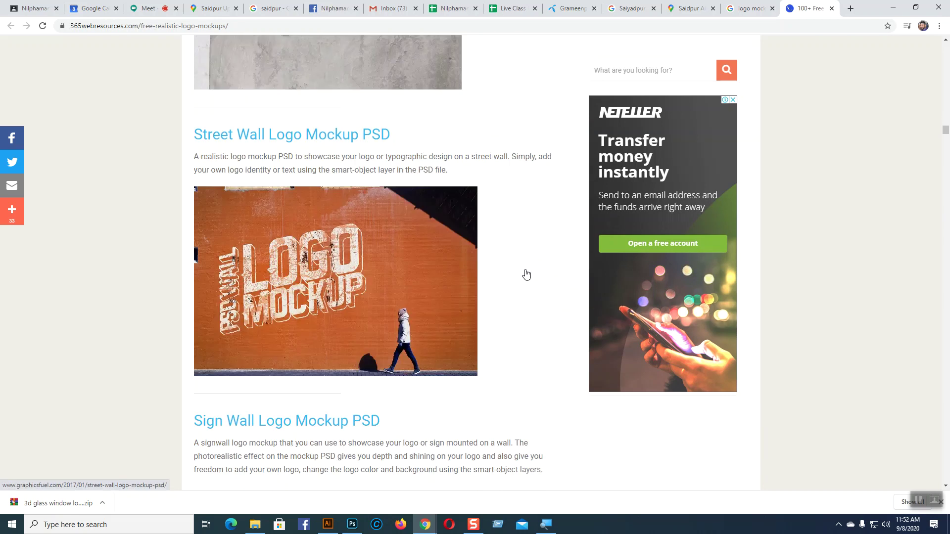
{"action": "scroll", "coordinate": [527, 274], "scroll_direction": "down", "scroll_amount": 16}
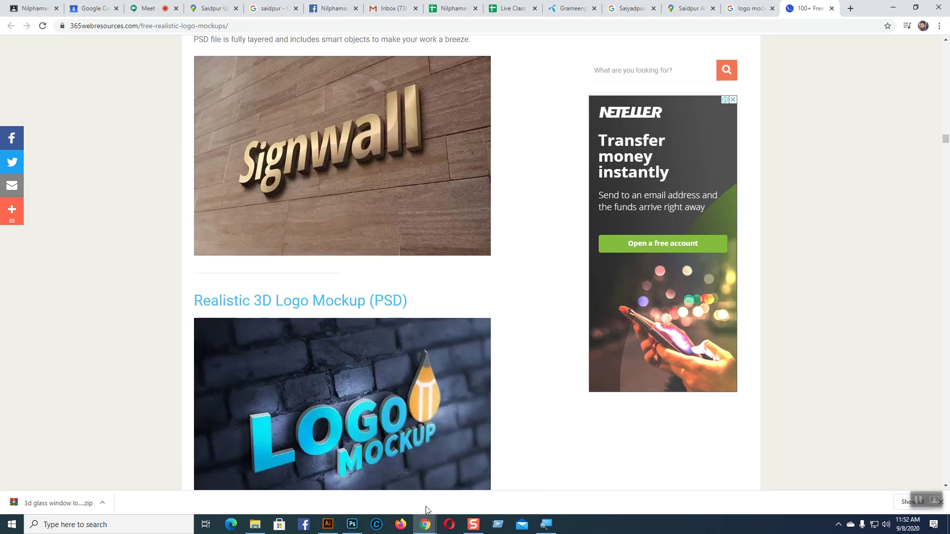
Step: Switch to mockup.psd in Photoshop and open the YOUR_DESIGN_HERE smart object's contents, dismissing the missing-font replacement
{"action": "left_click", "coordinate": [426, 524]}
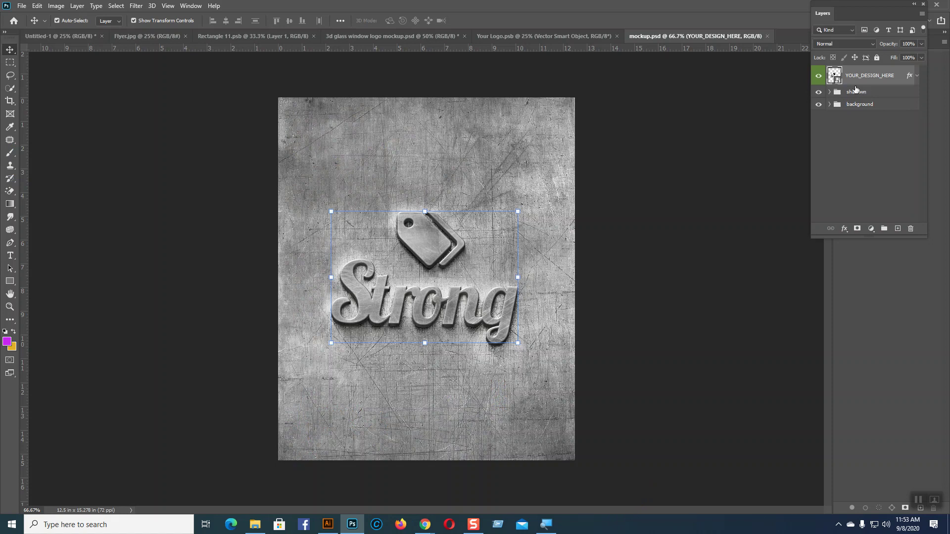
{"action": "double_click", "coordinate": [835, 76]}
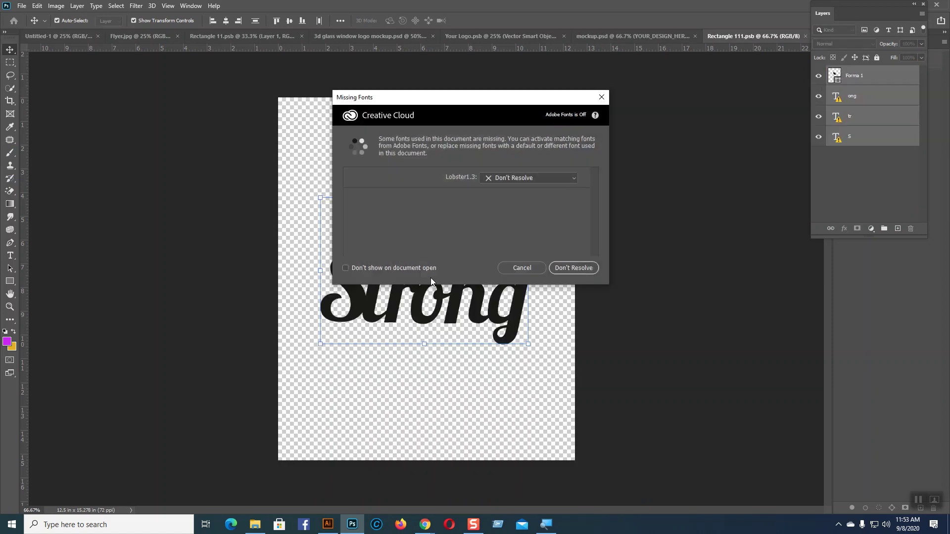
{"action": "left_click", "coordinate": [519, 269]}
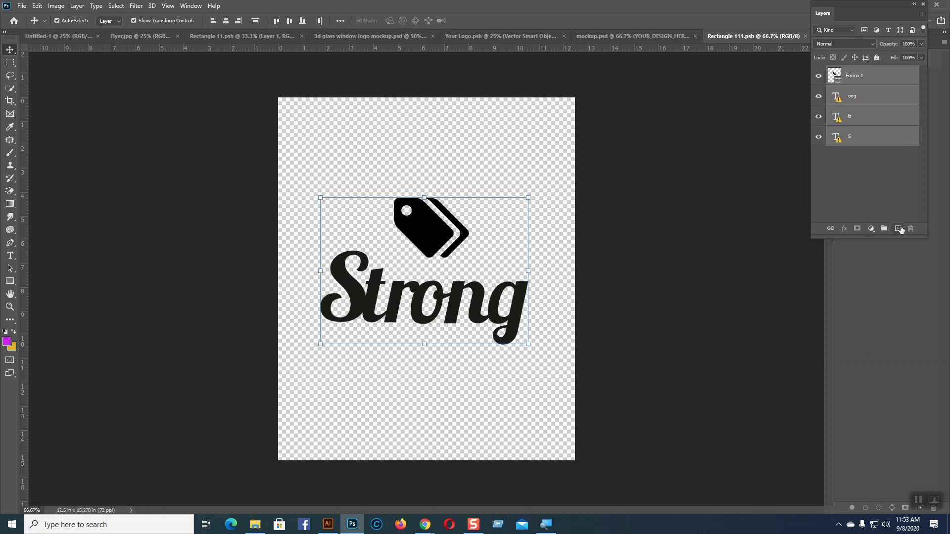
Step: Add an empty layer to Rectangle 111.psb and delete the Forma 1, ong, tr and S layers of the sample logo
{"action": "left_click", "coordinate": [898, 229]}
{"action": "left_click", "coordinate": [852, 99]}
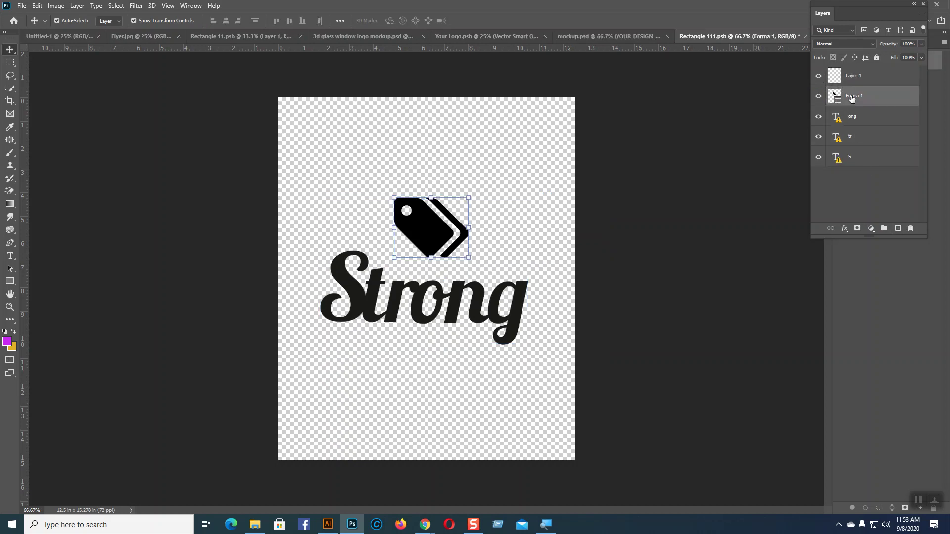
{"action": "key", "text": "Delete"}
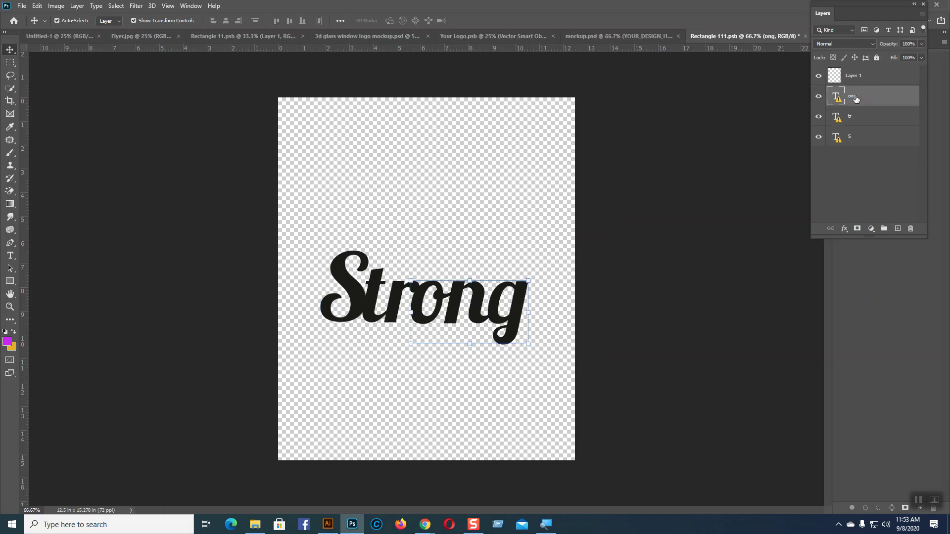
{"action": "key", "text": "Delete"}
{"action": "key", "text": "Delete"}
{"action": "key", "text": "Delete"}
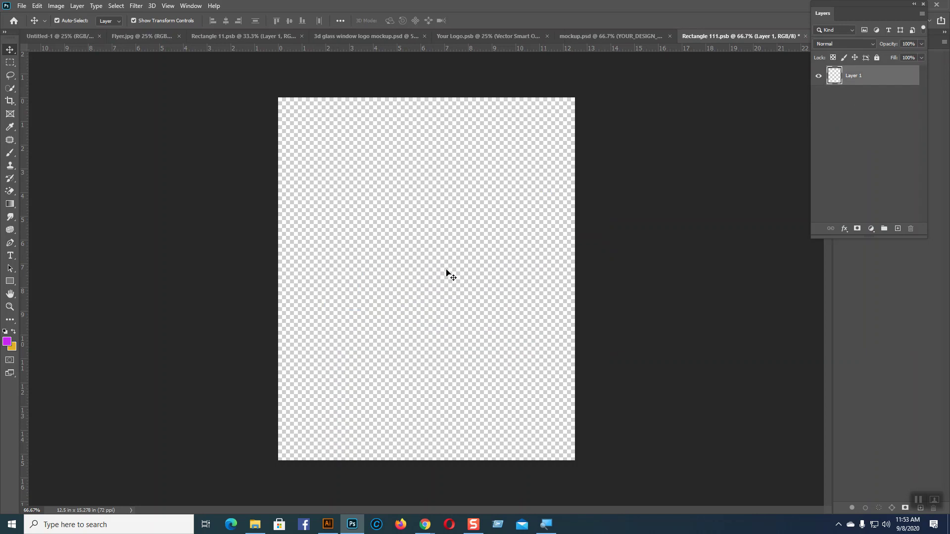
Step: Paste the selected stacked DIGITAL BUZ logo with white lettering from Illustrator into Rectangle 111.psb as a smart object
{"action": "key", "text": "alt+Tab"}
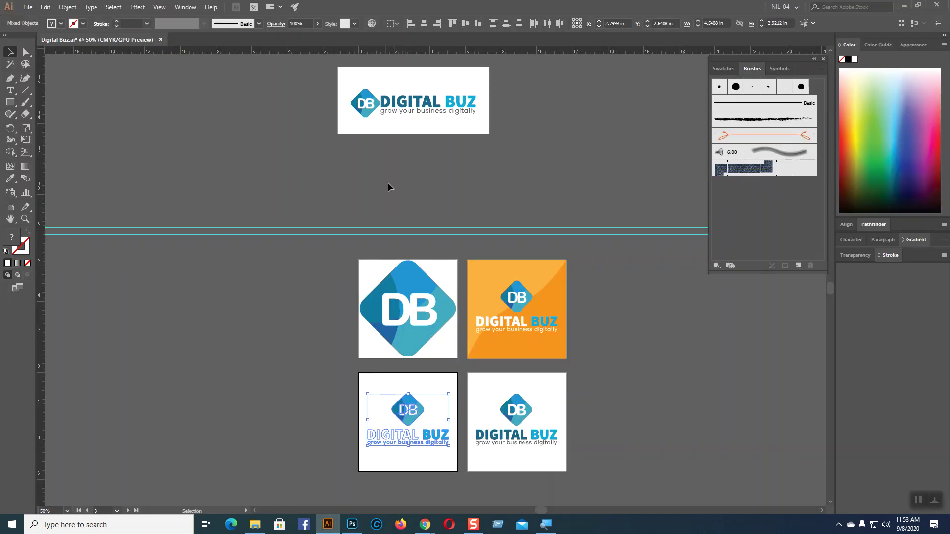
{"action": "key", "text": "a"}
{"action": "key", "text": "alt+Tab"}
{"action": "key", "text": "ctrl+v"}
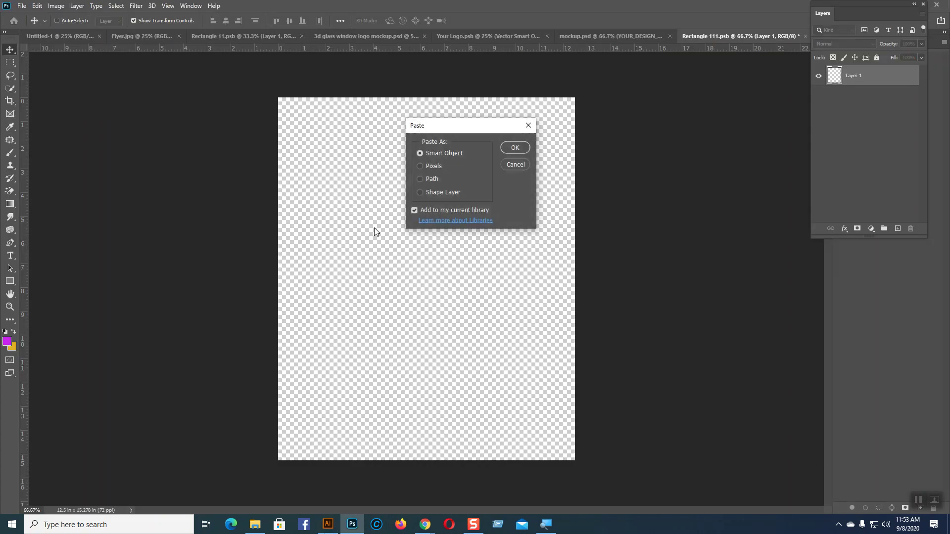
{"action": "left_click", "coordinate": [514, 149]}
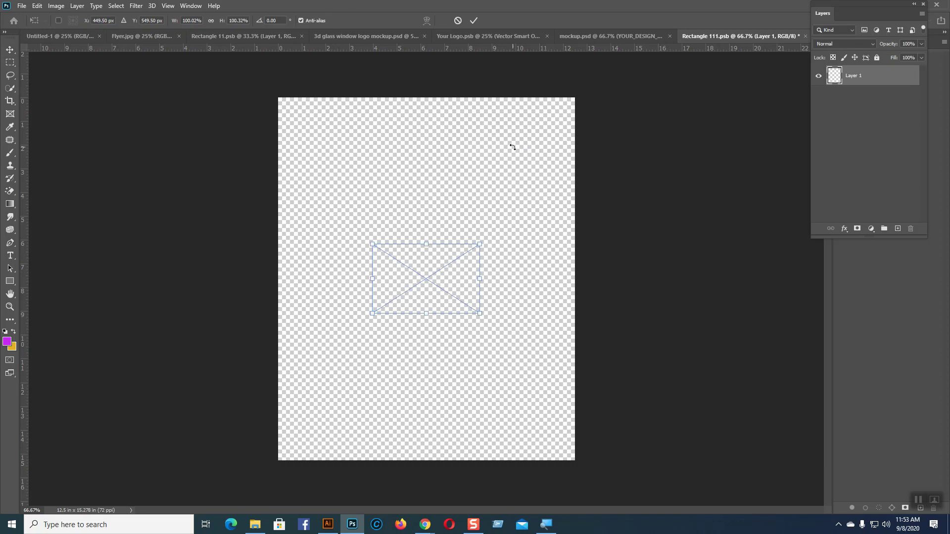
Step: Enlarge the pasted logo to about 198%, move it slightly upward on the canvas and stop the library upload
{"action": "left_click_drag", "start_coordinate": [480, 312], "coordinate": [533, 319]}
{"action": "mouse_move", "coordinate": [420, 246]}
{"action": "left_mouse_down"}
{"action": "mouse_move", "coordinate": [419, 210]}
{"action": "mouse_move", "coordinate": [421, 237]}
{"action": "left_mouse_up"}
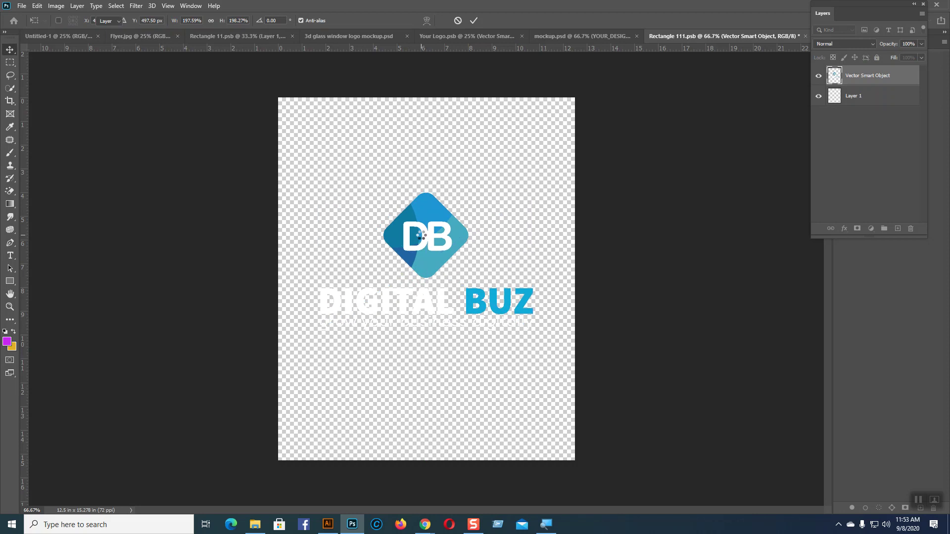
{"action": "key", "text": "Return"}
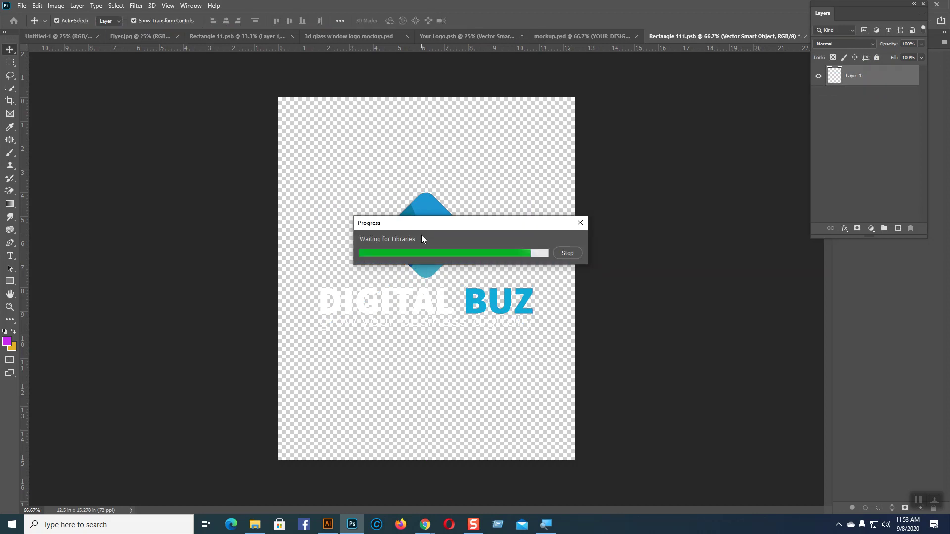
{"action": "left_click", "coordinate": [568, 253]}
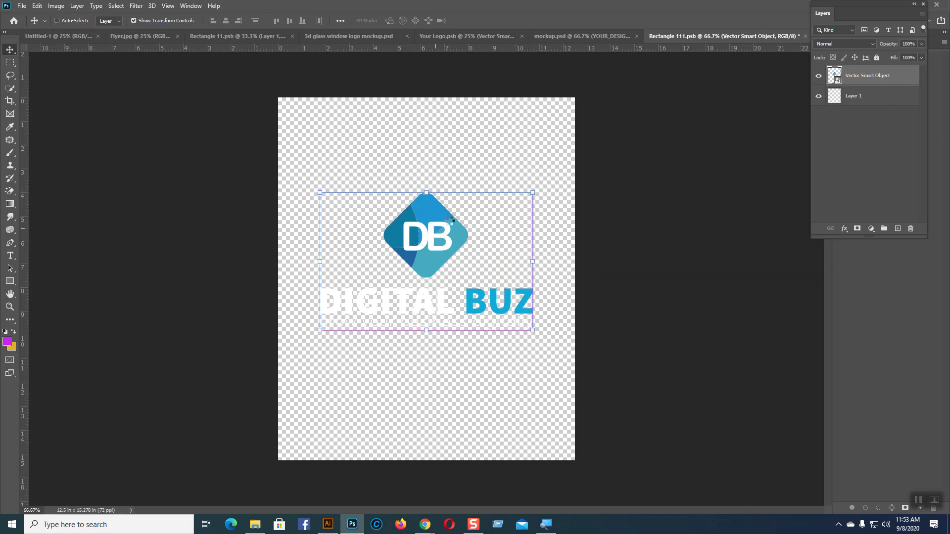
Step: Save Rectangle 111.psb and switch to mockup.psd to view the updated DIGITAL BUZ logo on the scratched metal background
{"action": "left_click", "coordinate": [569, 40]}
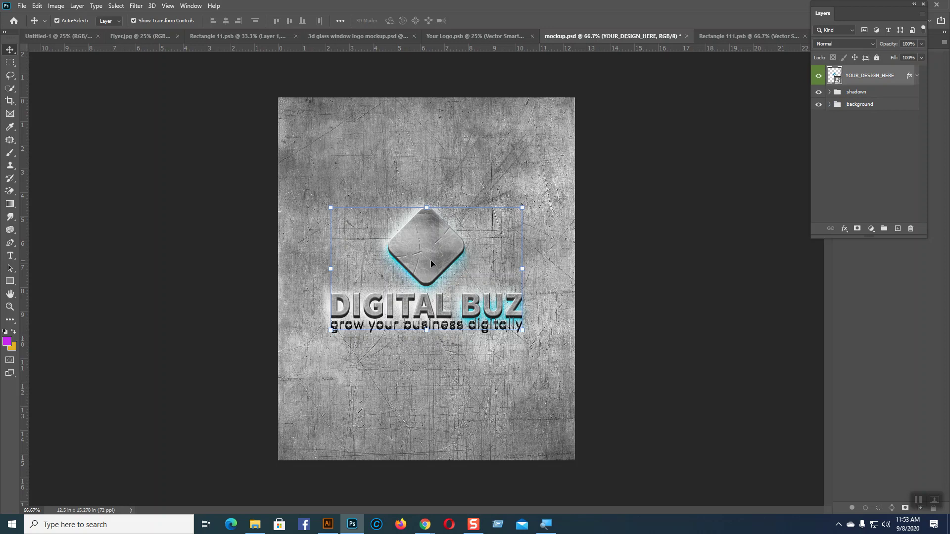
{"action": "left_click", "coordinate": [518, 404]}
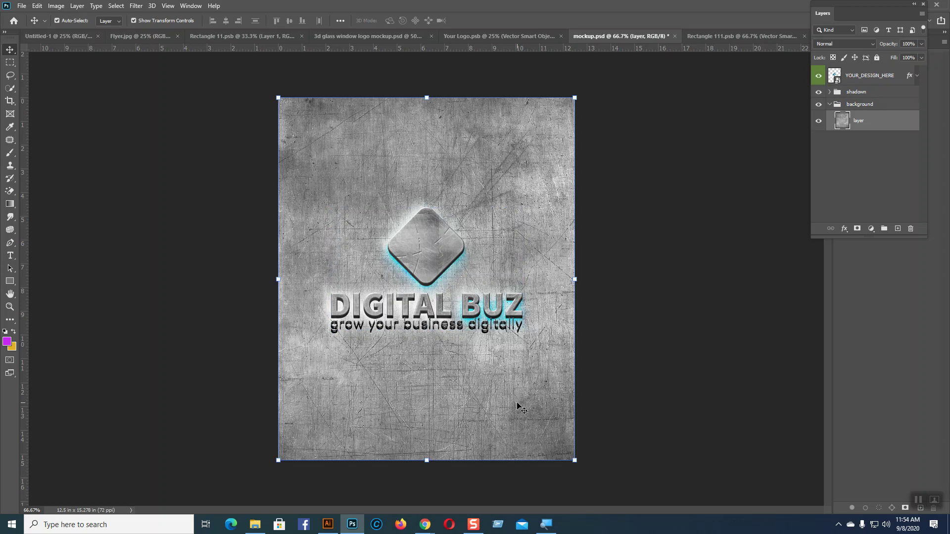
Step: Close mockup.psd, Rectangle 111.psb and Your Logo.psb, leaving the 3D glass window logo mockup open
{"action": "left_click", "coordinate": [674, 37]}
{"action": "left_click", "coordinate": [472, 195]}
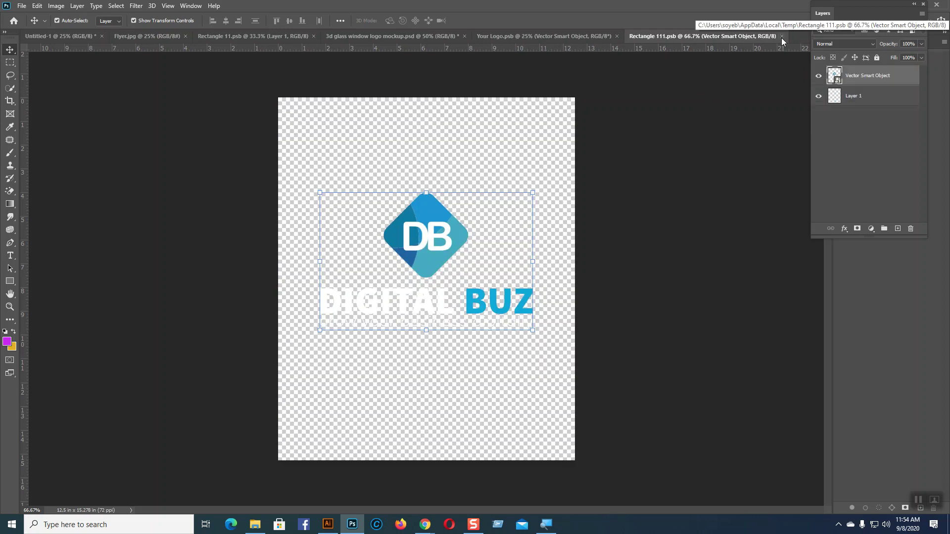
{"action": "left_click", "coordinate": [782, 37]}
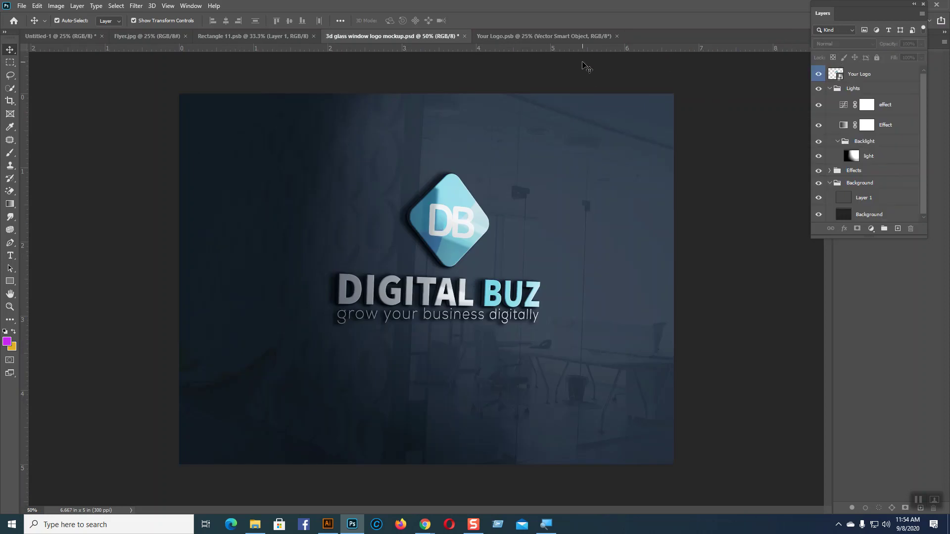
{"action": "left_click", "coordinate": [568, 36]}
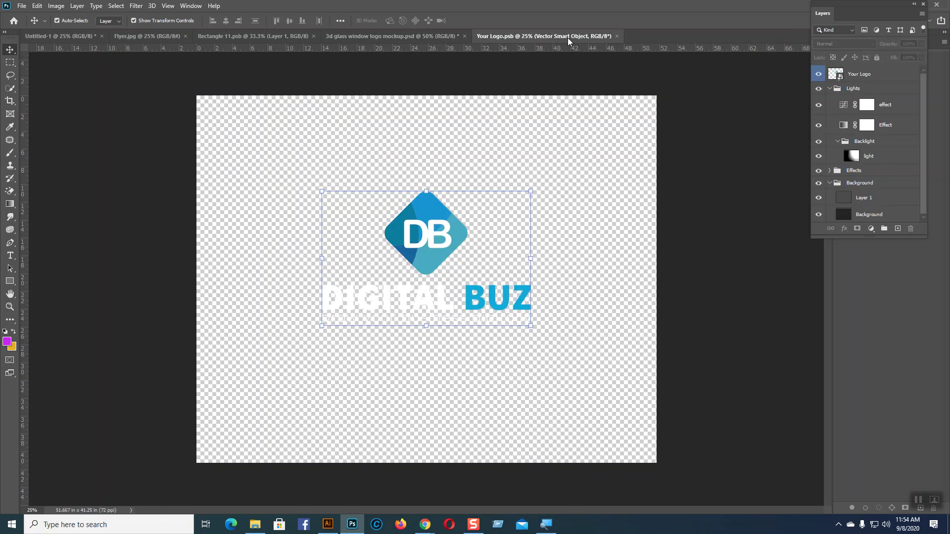
{"action": "left_click", "coordinate": [616, 37]}
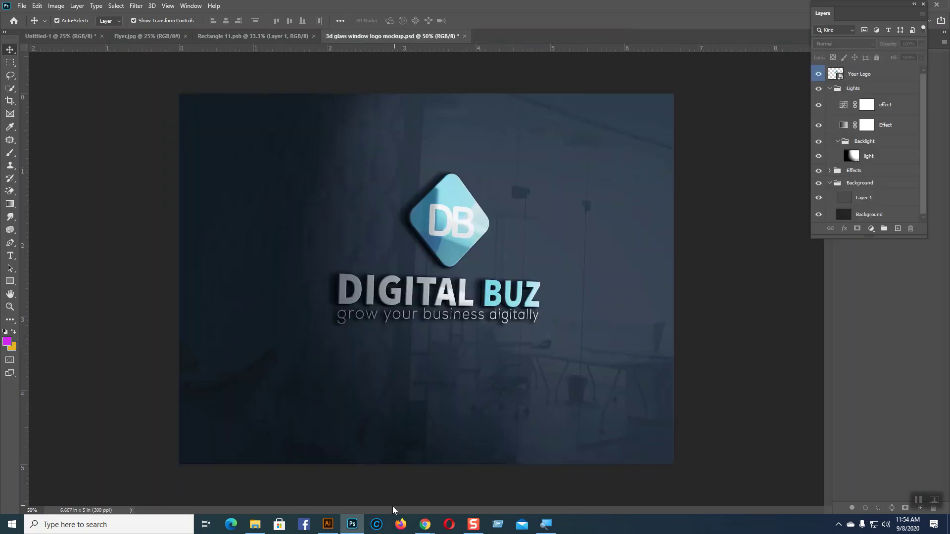
Step: Switch to Chrome and look through the free realistic logo mockups list on 365webresources for another mockup
{"action": "left_click", "coordinate": [425, 525]}
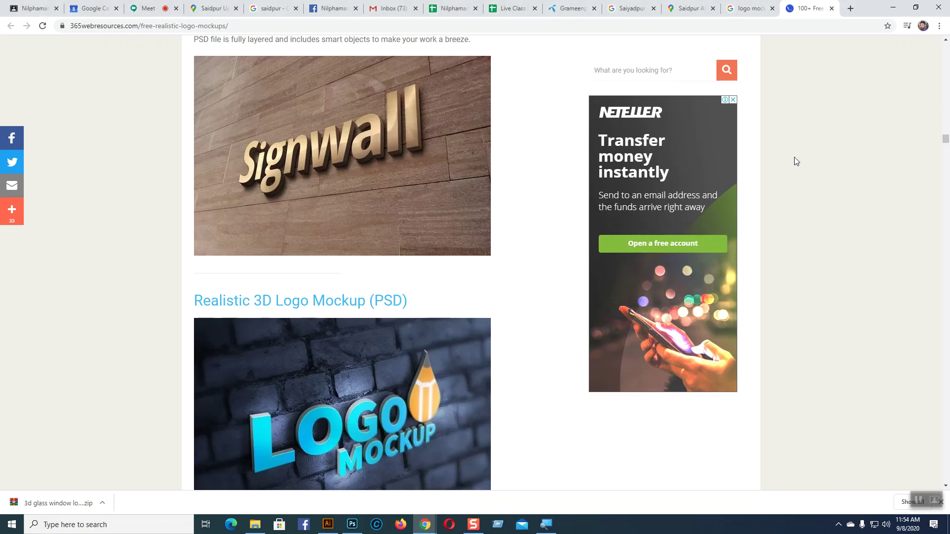
{"action": "scroll", "coordinate": [469, 322], "scroll_direction": "down", "scroll_amount": 18}
{"action": "scroll", "coordinate": [470, 323], "scroll_direction": "up", "scroll_amount": 4}
{"action": "scroll", "coordinate": [470, 324], "scroll_direction": "down", "scroll_amount": 20}
{"action": "scroll", "coordinate": [470, 323], "scroll_direction": "down", "scroll_amount": 20}
{"action": "scroll", "coordinate": [470, 323], "scroll_direction": "down", "scroll_amount": 20}
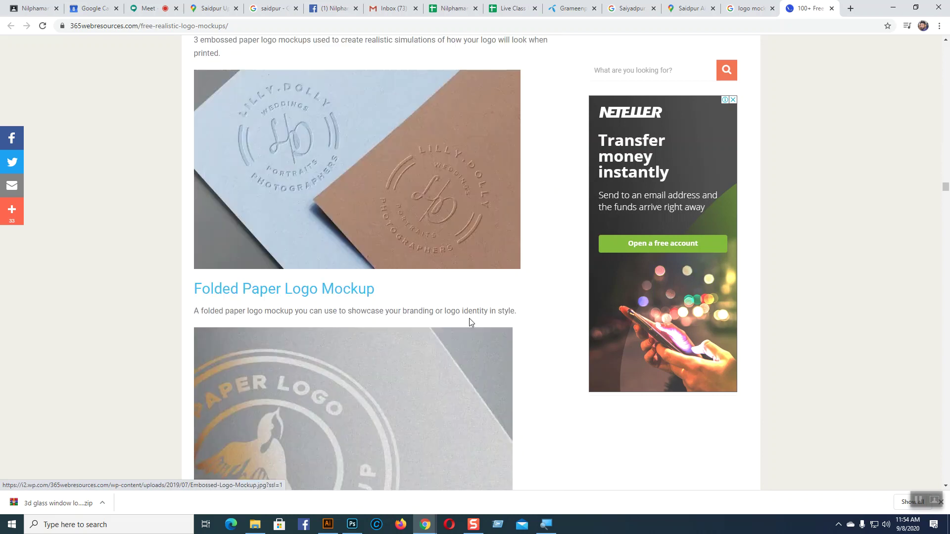
{"action": "scroll", "coordinate": [470, 323], "scroll_direction": "up", "scroll_amount": 7}
{"action": "scroll", "coordinate": [470, 323], "scroll_direction": "down", "scroll_amount": 4}
{"action": "scroll", "coordinate": [470, 323], "scroll_direction": "down", "scroll_amount": 15}
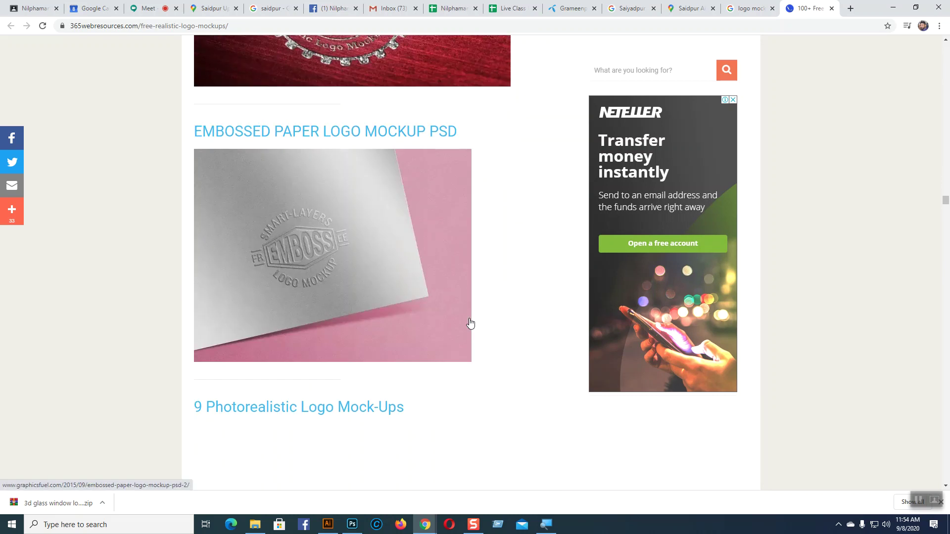
{"action": "scroll", "coordinate": [470, 324], "scroll_direction": "up", "scroll_amount": 5}
{"action": "scroll", "coordinate": [471, 323], "scroll_direction": "down", "scroll_amount": 13}
{"action": "scroll", "coordinate": [470, 322], "scroll_direction": "down", "scroll_amount": 20}
{"action": "scroll", "coordinate": [470, 323], "scroll_direction": "down", "scroll_amount": 10}
{"action": "scroll", "coordinate": [470, 323], "scroll_direction": "up", "scroll_amount": 6}
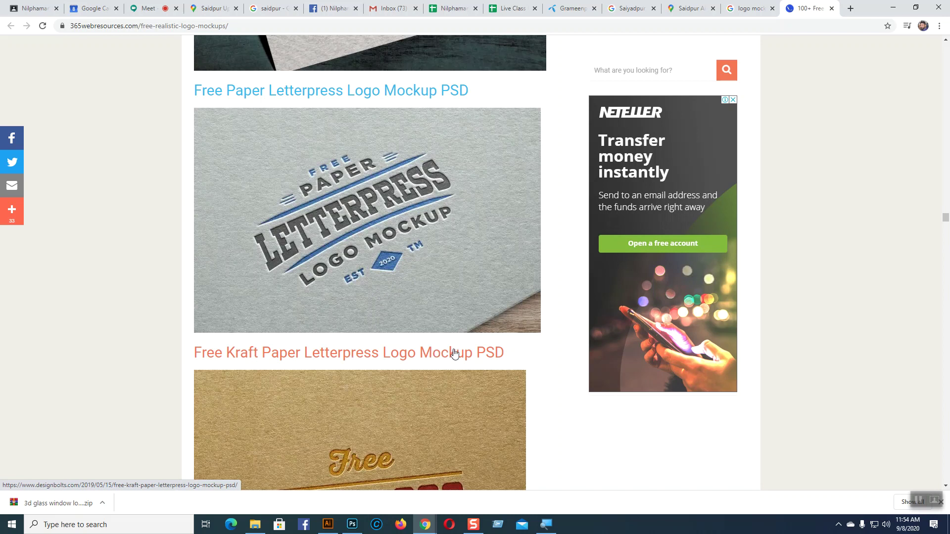
Step: Open the Free Kraft Paper Letterpress Logo Mockup PSD page and start downloading the mockup
{"action": "left_click", "coordinate": [349, 353]}
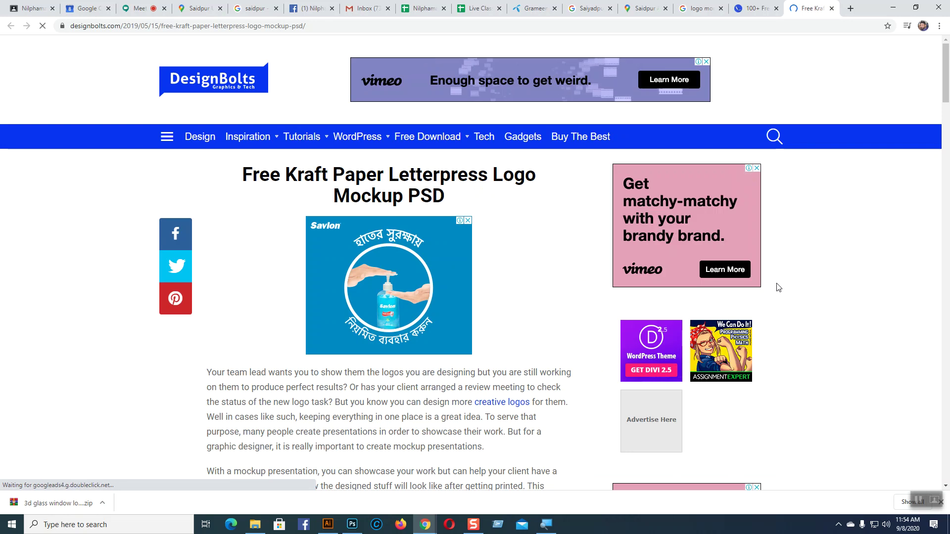
{"action": "scroll", "coordinate": [778, 288], "scroll_direction": "down", "scroll_amount": 5}
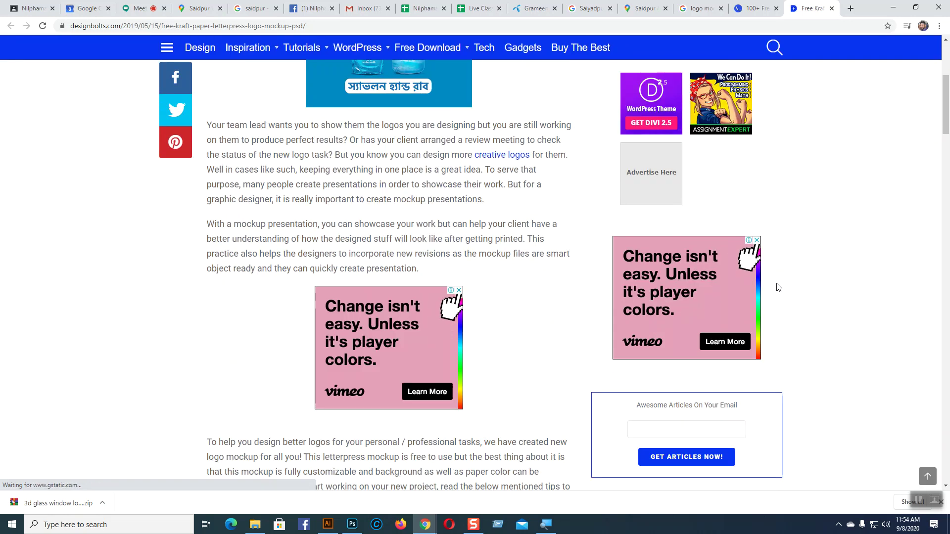
{"action": "scroll", "coordinate": [778, 288], "scroll_direction": "down", "scroll_amount": 10}
{"action": "scroll", "coordinate": [779, 288], "scroll_direction": "down", "scroll_amount": 8}
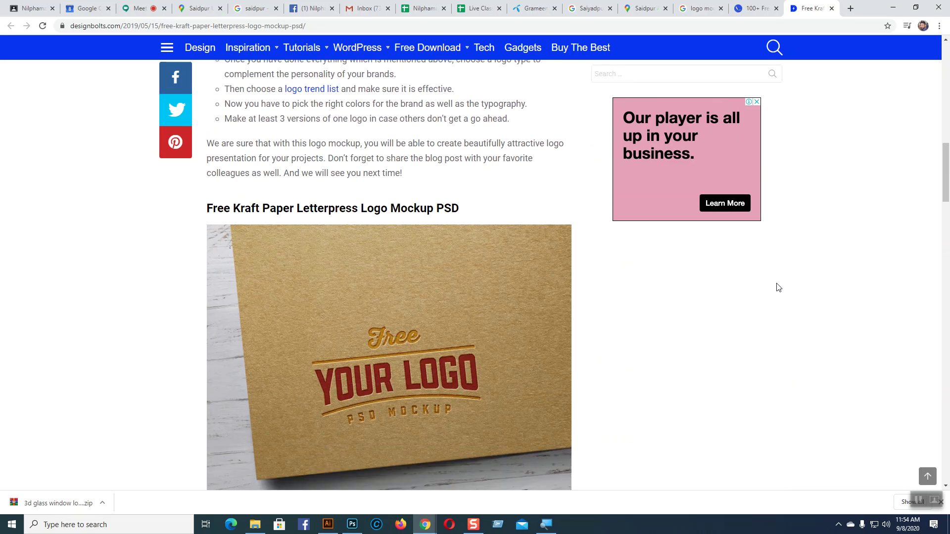
{"action": "scroll", "coordinate": [778, 287], "scroll_direction": "down", "scroll_amount": 5}
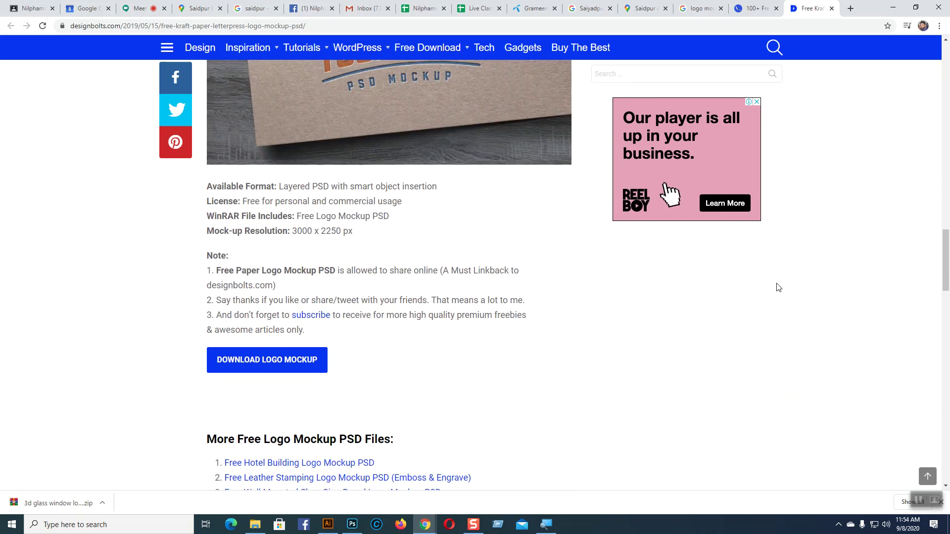
{"action": "left_click", "coordinate": [253, 365]}
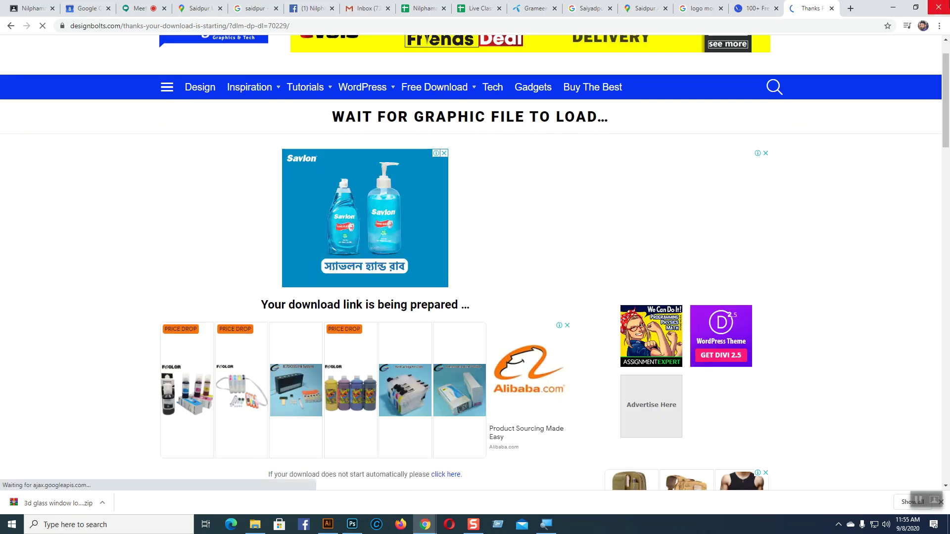
Step: Browse the Google image results for logo mockups and open Speckyboy's 30 Free Logo Mockup PSD Templates article in a new tab
{"action": "left_click", "coordinate": [698, 9]}
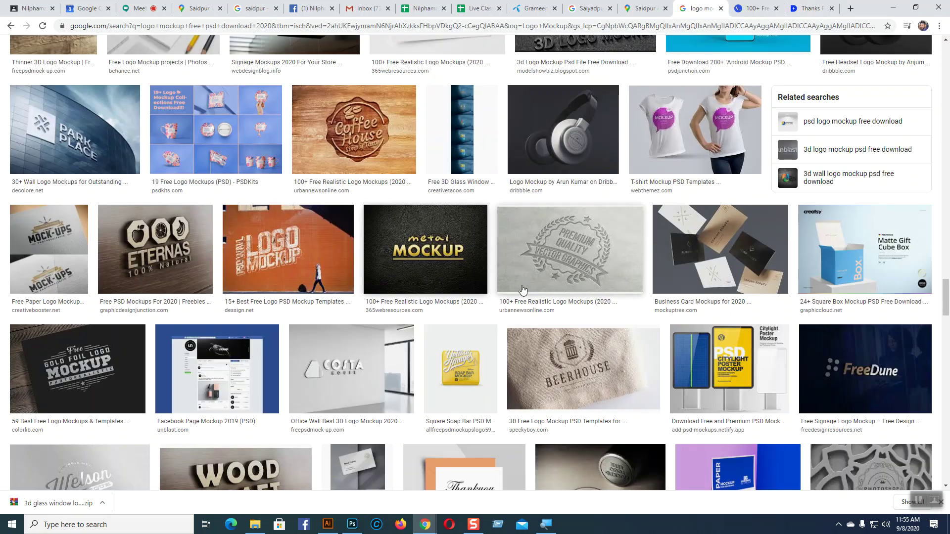
{"action": "scroll", "coordinate": [523, 289], "scroll_direction": "down", "scroll_amount": 14}
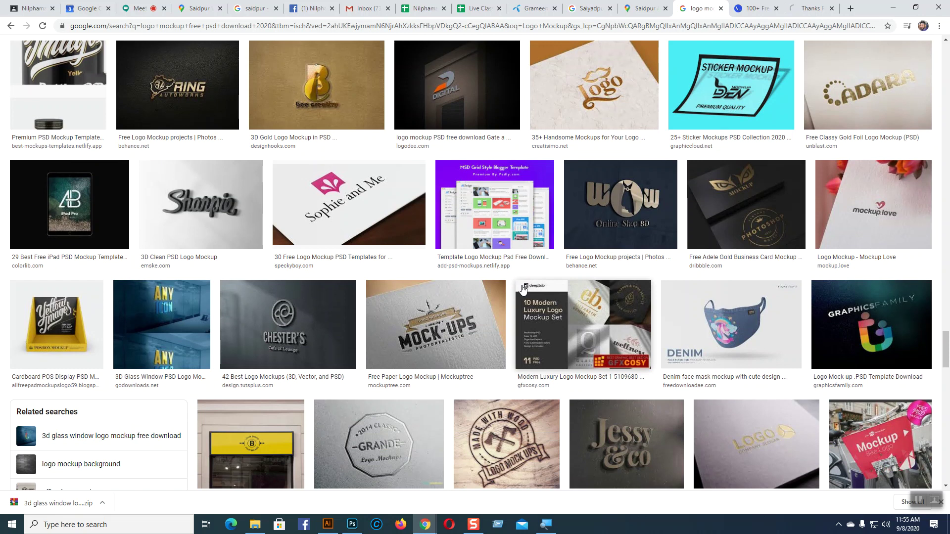
{"action": "scroll", "coordinate": [523, 290], "scroll_direction": "up", "scroll_amount": 4}
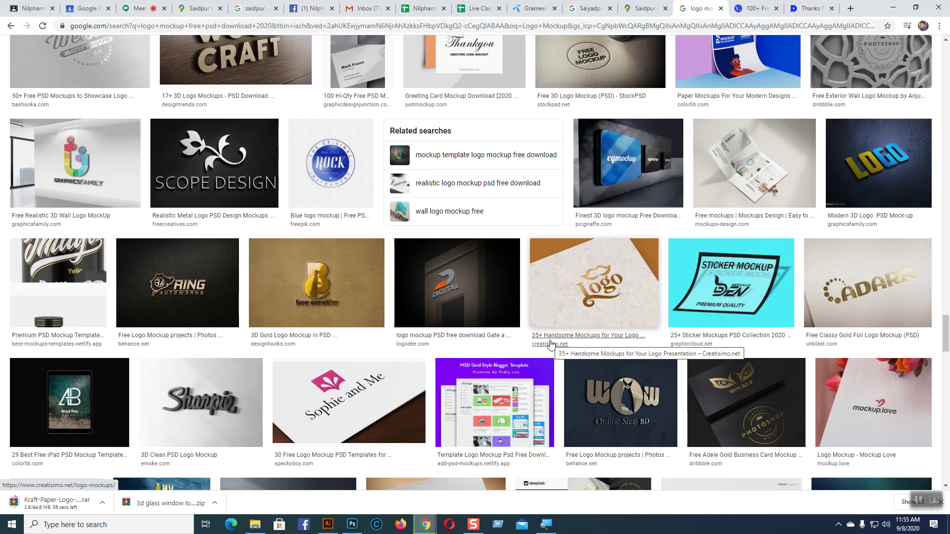
{"action": "scroll", "coordinate": [551, 345], "scroll_direction": "down", "scroll_amount": 1}
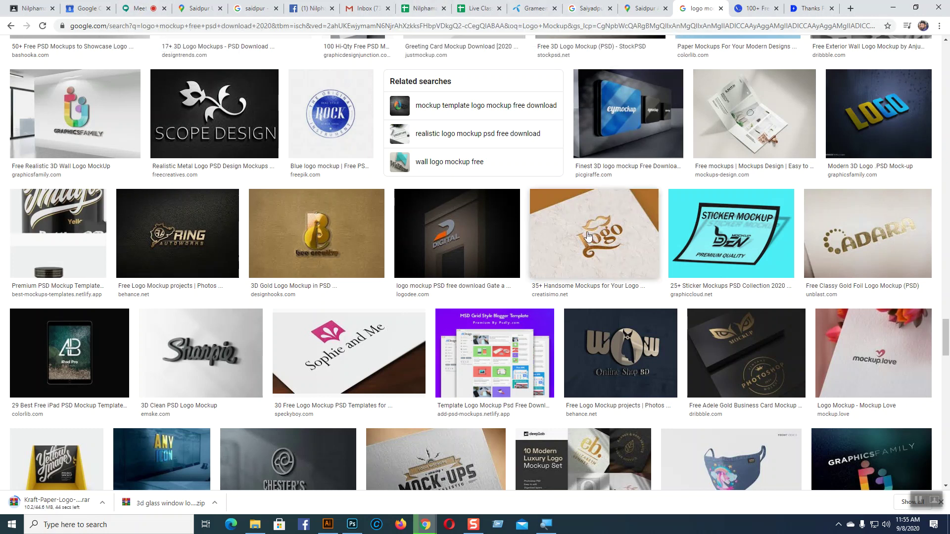
{"action": "scroll", "coordinate": [587, 236], "scroll_direction": "down", "scroll_amount": 2}
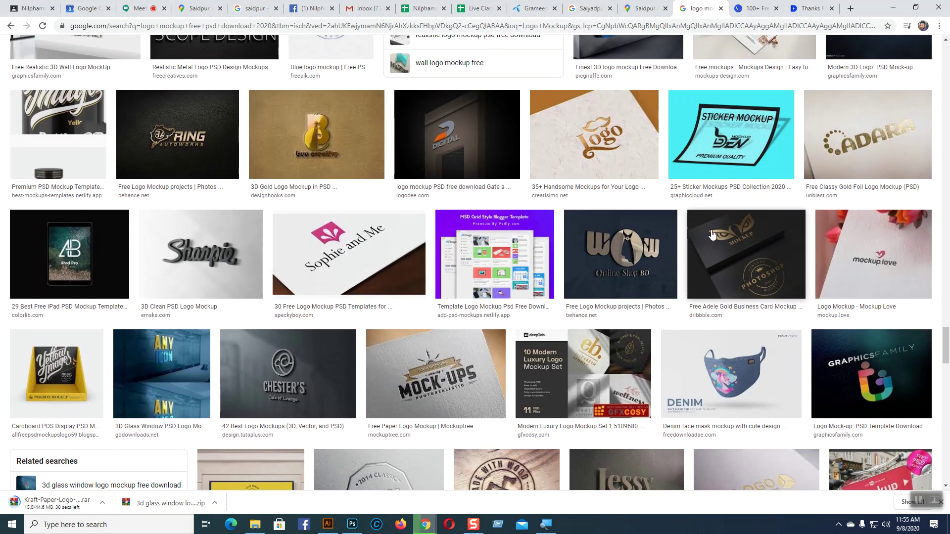
{"action": "left_click", "coordinate": [345, 308]}
Step: Return to the image results and open the 35+ Best Free PSD Coffee Cup Mockups page in another new tab
{"action": "left_click", "coordinate": [663, 8]}
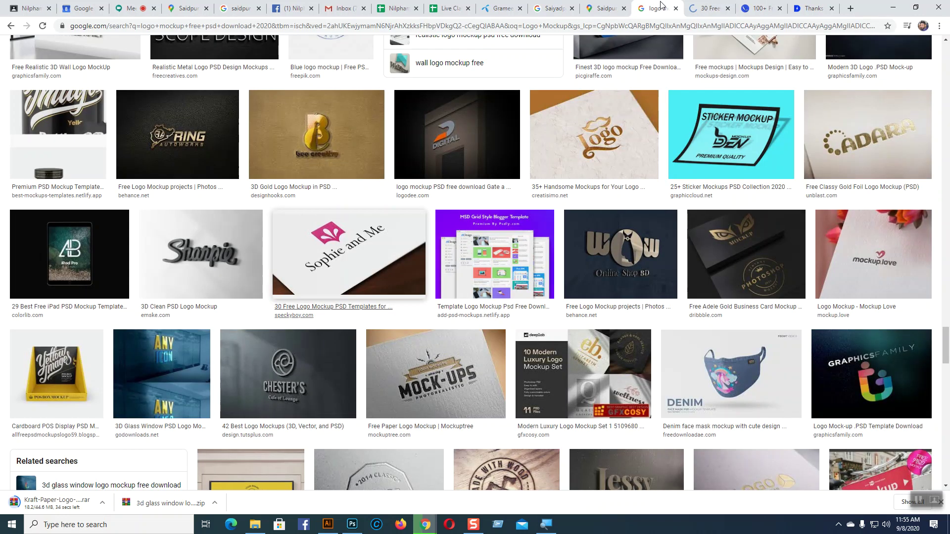
{"action": "scroll", "coordinate": [533, 286], "scroll_direction": "down", "scroll_amount": 20}
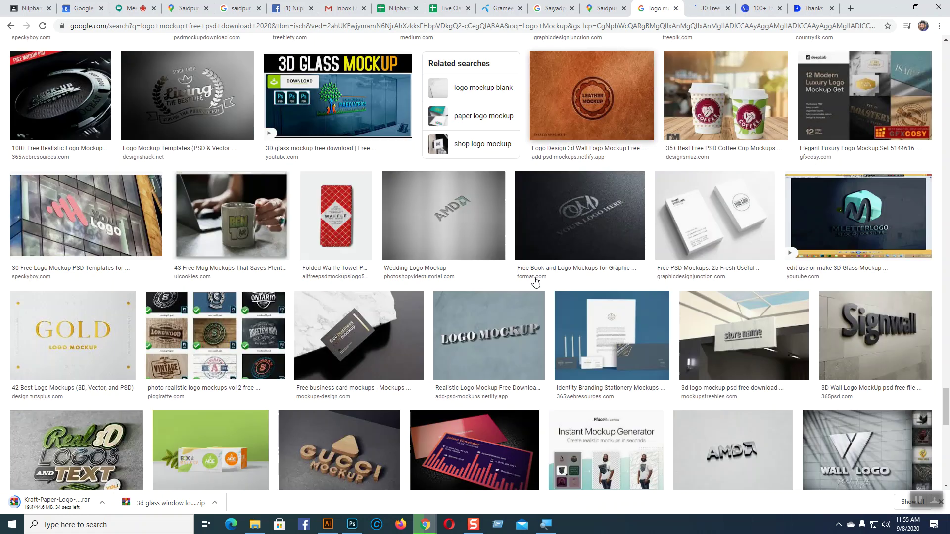
{"action": "scroll", "coordinate": [535, 282], "scroll_direction": "up", "scroll_amount": 4}
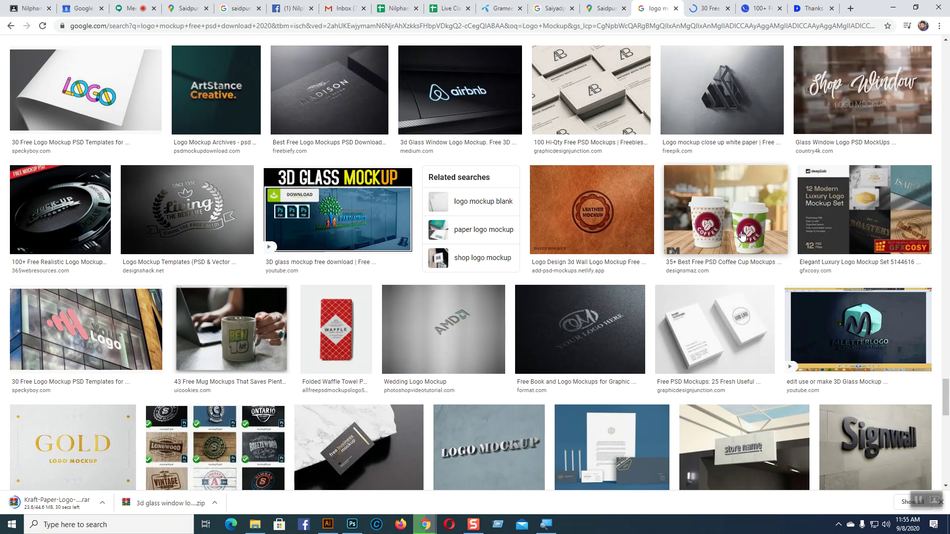
{"action": "left_click", "coordinate": [717, 264]}
Step: Look through Speckyboy's 30 Free Logo Mockup PSD Templates article for a suitable free mockup
{"action": "left_click", "coordinate": [713, 6]}
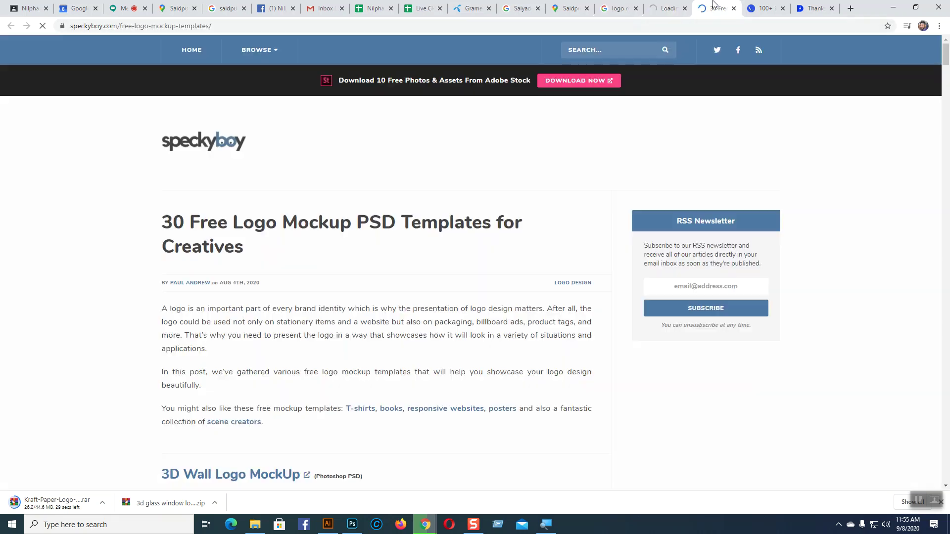
{"action": "scroll", "coordinate": [535, 253], "scroll_direction": "down", "scroll_amount": 15}
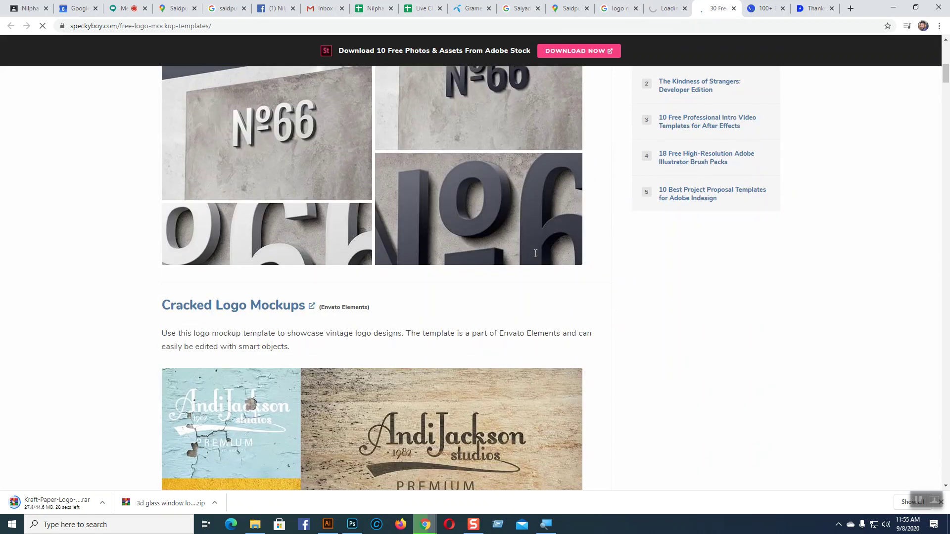
{"action": "scroll", "coordinate": [536, 257], "scroll_direction": "down", "scroll_amount": 20}
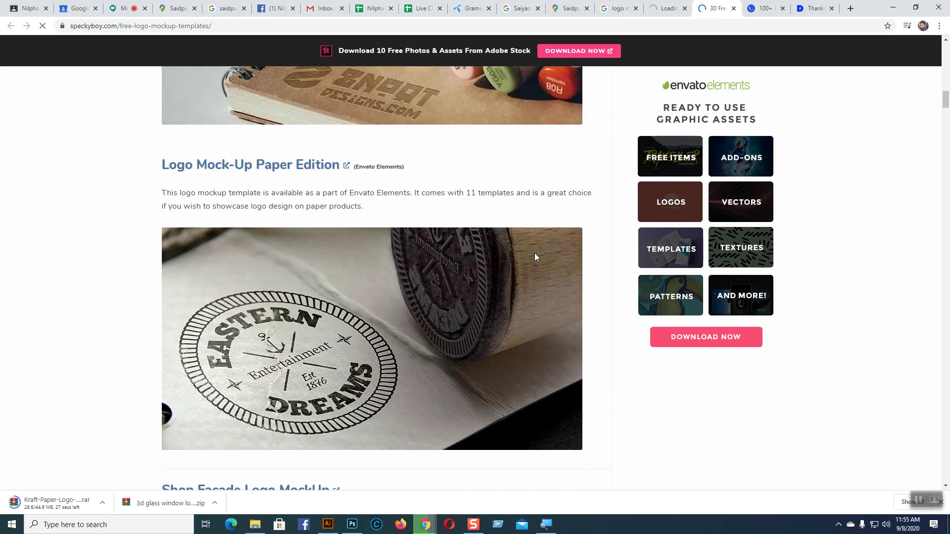
{"action": "scroll", "coordinate": [536, 257], "scroll_direction": "down", "scroll_amount": 15}
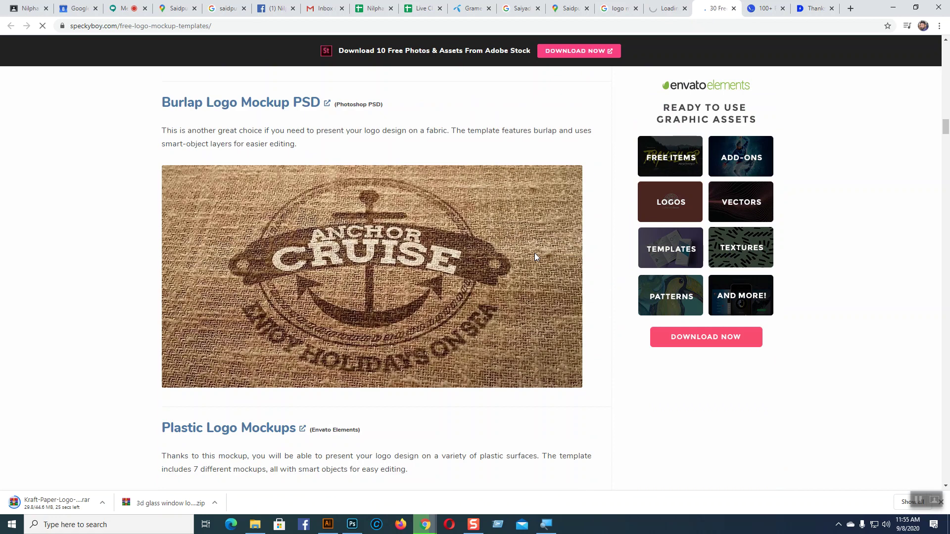
{"action": "scroll", "coordinate": [535, 254], "scroll_direction": "up", "scroll_amount": 3}
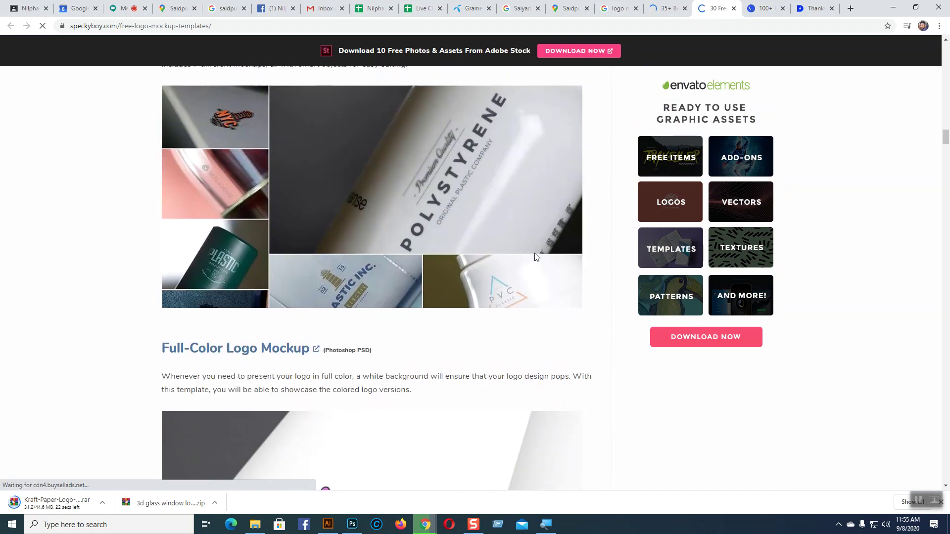
{"action": "scroll", "coordinate": [535, 254], "scroll_direction": "down", "scroll_amount": 6}
{"action": "scroll", "coordinate": [534, 254], "scroll_direction": "down", "scroll_amount": 10}
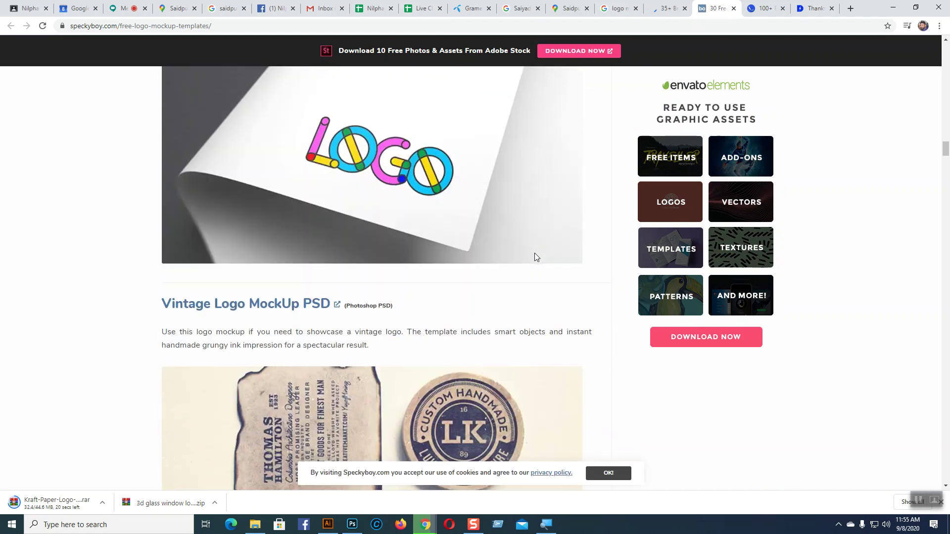
{"action": "scroll", "coordinate": [536, 257], "scroll_direction": "up", "scroll_amount": 11}
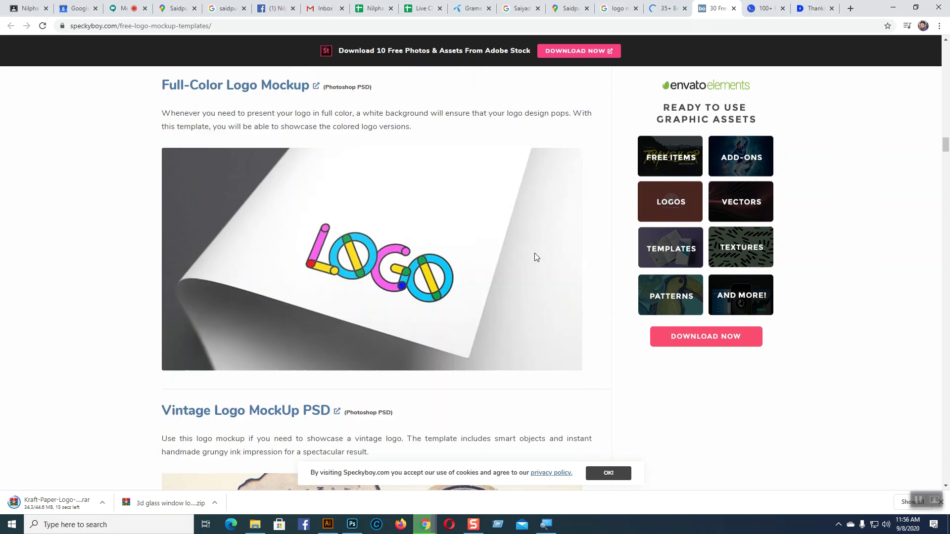
{"action": "scroll", "coordinate": [536, 257], "scroll_direction": "down", "scroll_amount": 6}
{"action": "scroll", "coordinate": [536, 257], "scroll_direction": "down", "scroll_amount": 16}
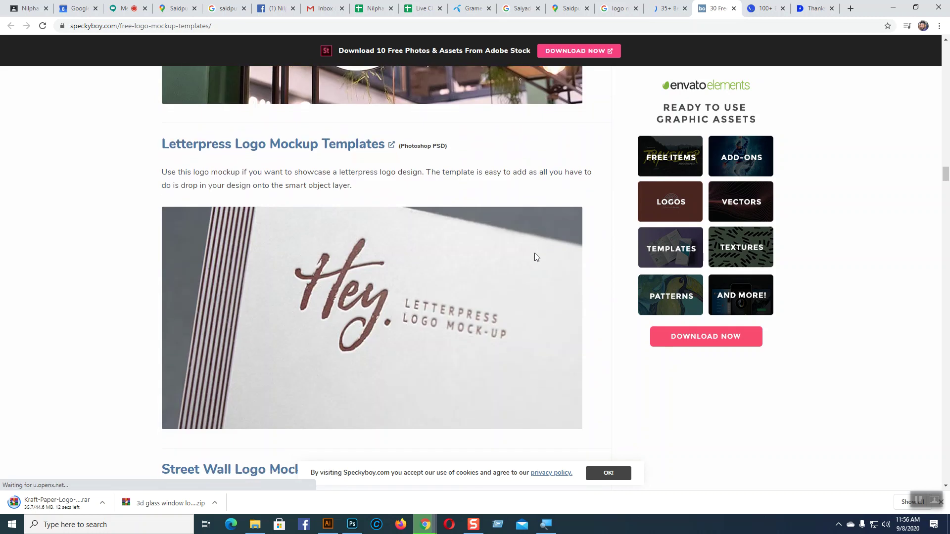
Step: Open the Letterpress Logo Mockup Templates link from the Speckyboy article in a new tab
{"action": "scroll", "coordinate": [536, 257], "scroll_direction": "up", "scroll_amount": 7}
{"action": "scroll", "coordinate": [534, 254], "scroll_direction": "down", "scroll_amount": 14}
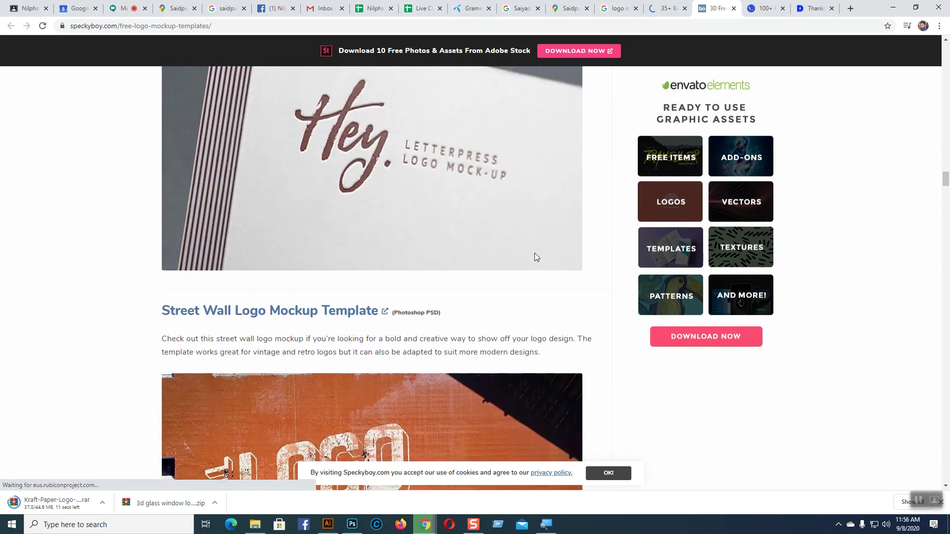
{"action": "scroll", "coordinate": [534, 254], "scroll_direction": "up", "scroll_amount": 8}
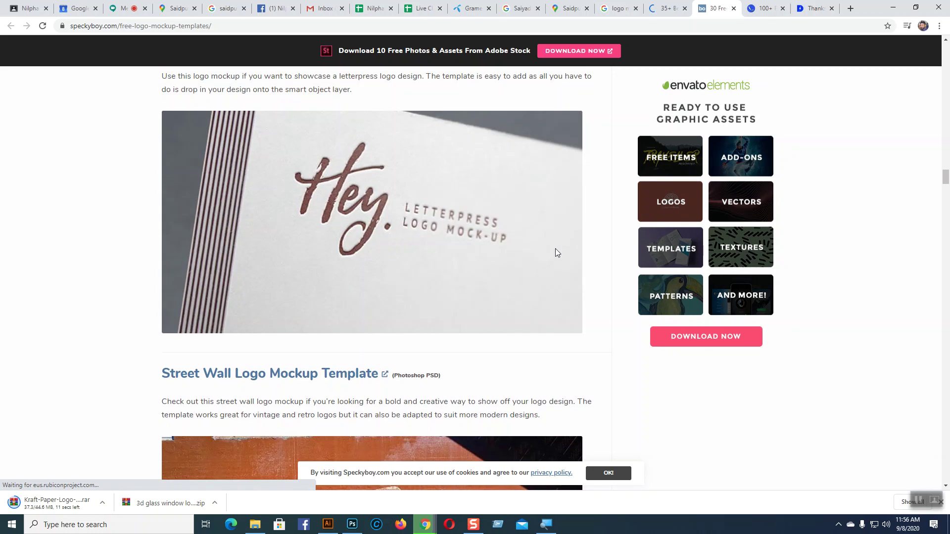
{"action": "scroll", "coordinate": [695, 287], "scroll_direction": "up", "scroll_amount": 6}
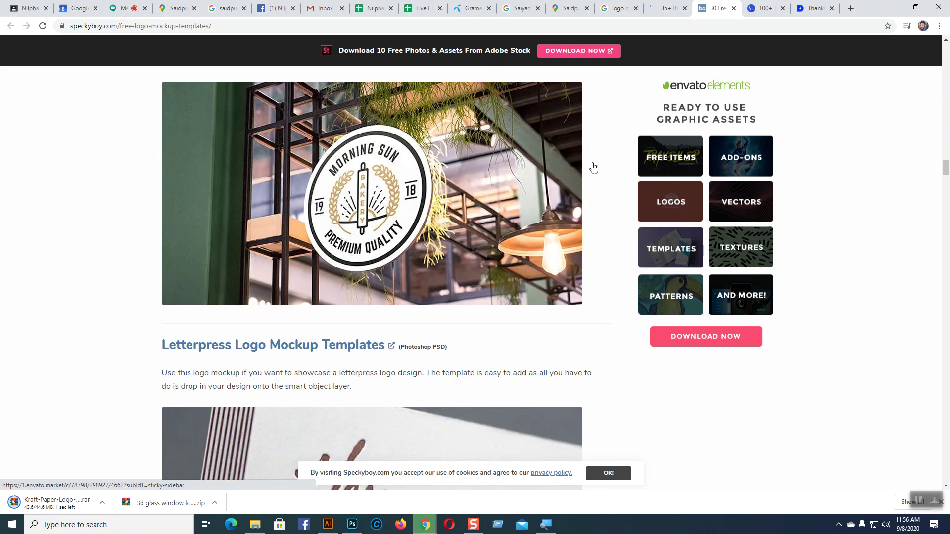
{"action": "left_click", "coordinate": [273, 347]}
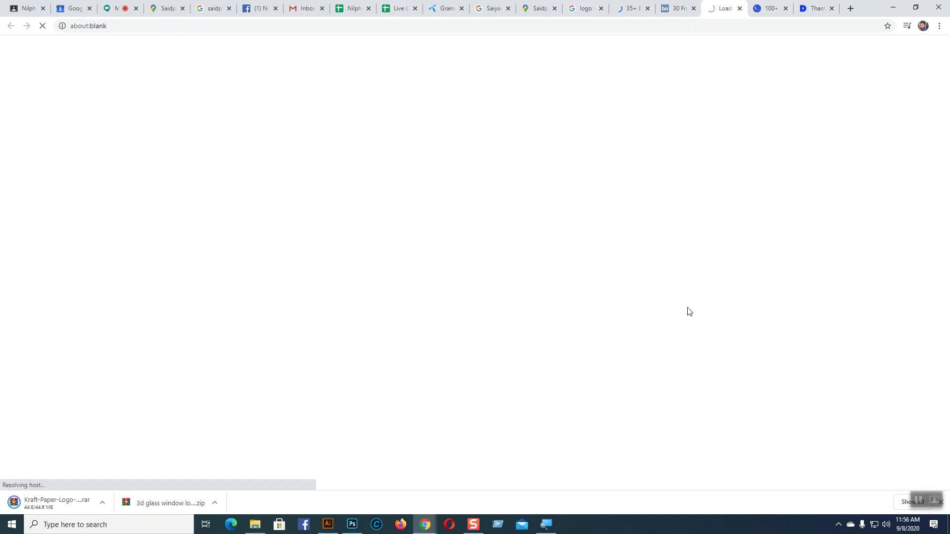
Step: Find the Paper Coffee Cup Mockup in the 35+ Best Free PSD Coffee Cup Mockups article and open its free download page
{"action": "left_click", "coordinate": [679, 6]}
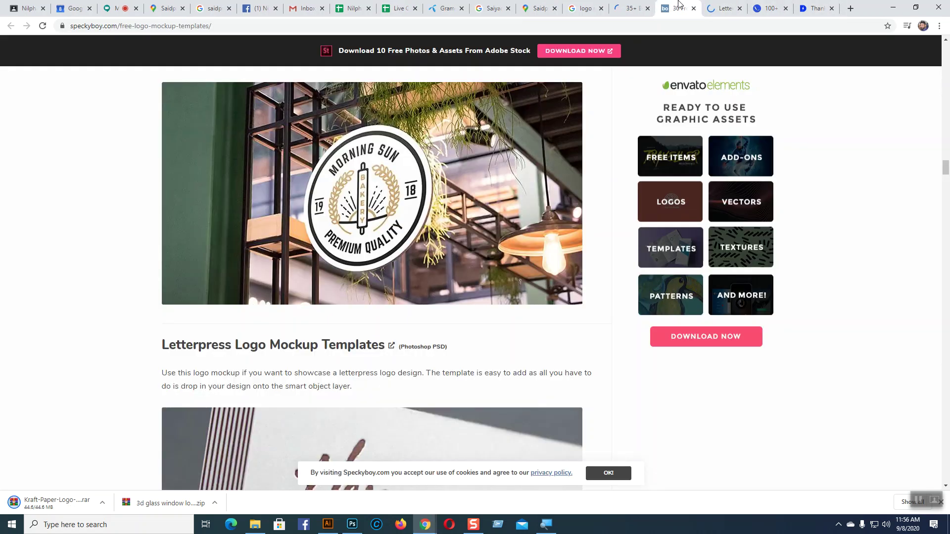
{"action": "left_click", "coordinate": [637, 5]}
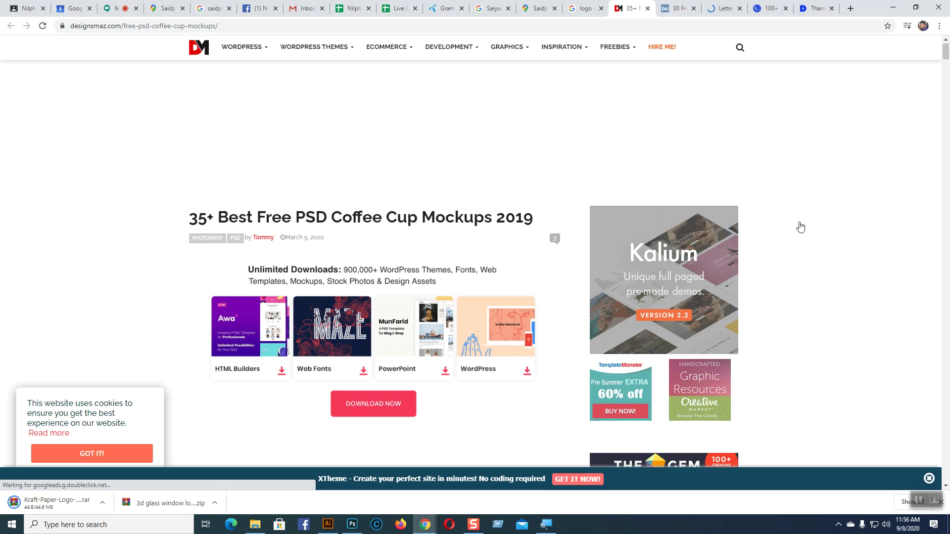
{"action": "scroll", "coordinate": [767, 211], "scroll_direction": "down", "scroll_amount": 2}
{"action": "scroll", "coordinate": [767, 210], "scroll_direction": "down", "scroll_amount": 2}
{"action": "left_click", "coordinate": [543, 121]}
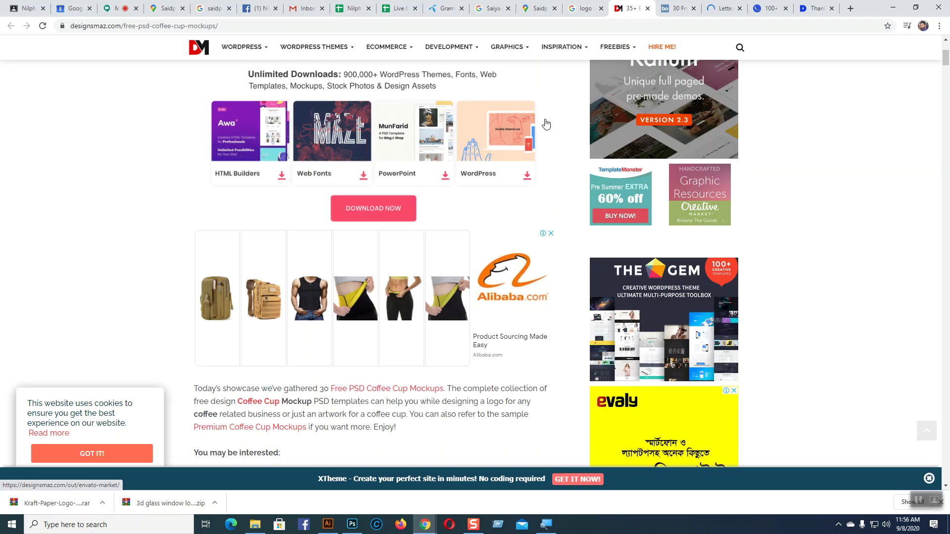
{"action": "scroll", "coordinate": [897, 179], "scroll_direction": "down", "scroll_amount": 10}
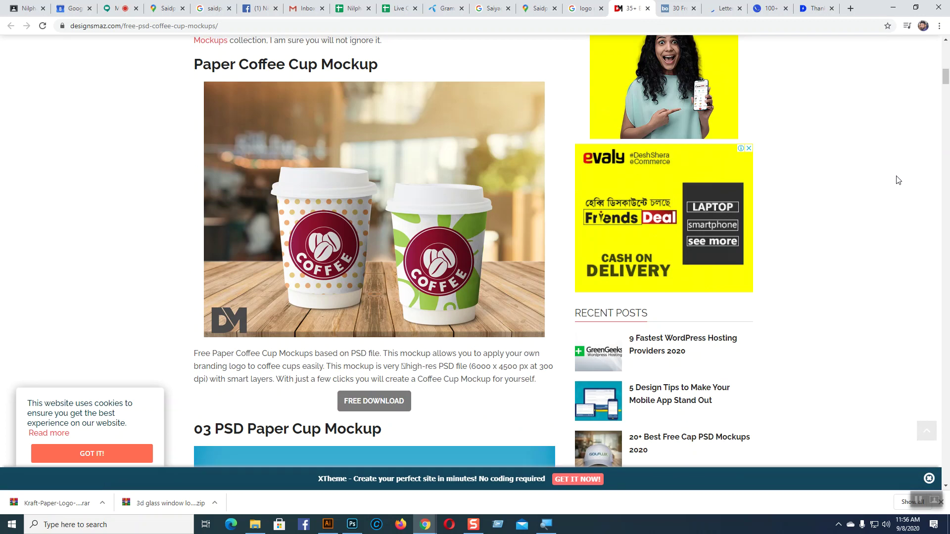
{"action": "scroll", "coordinate": [866, 186], "scroll_direction": "down", "scroll_amount": 1}
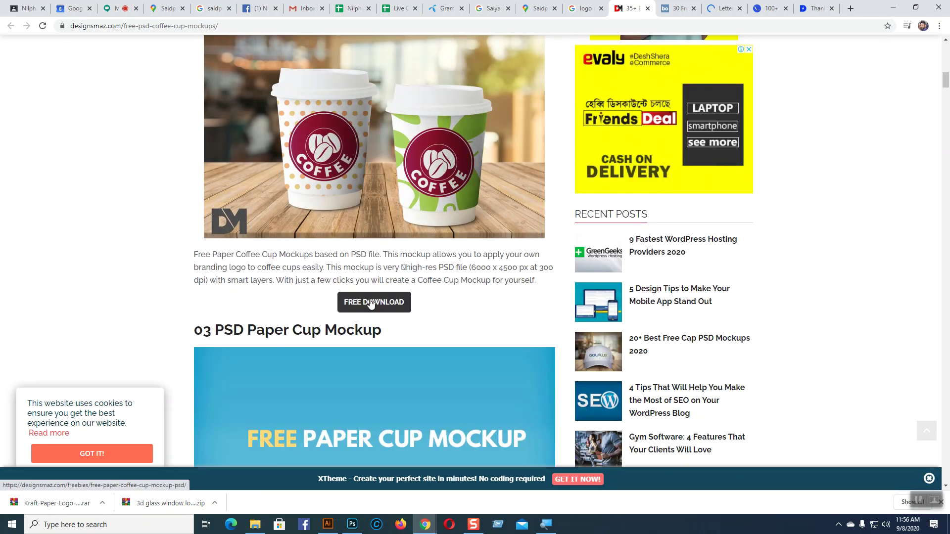
{"action": "left_click", "coordinate": [370, 303]}
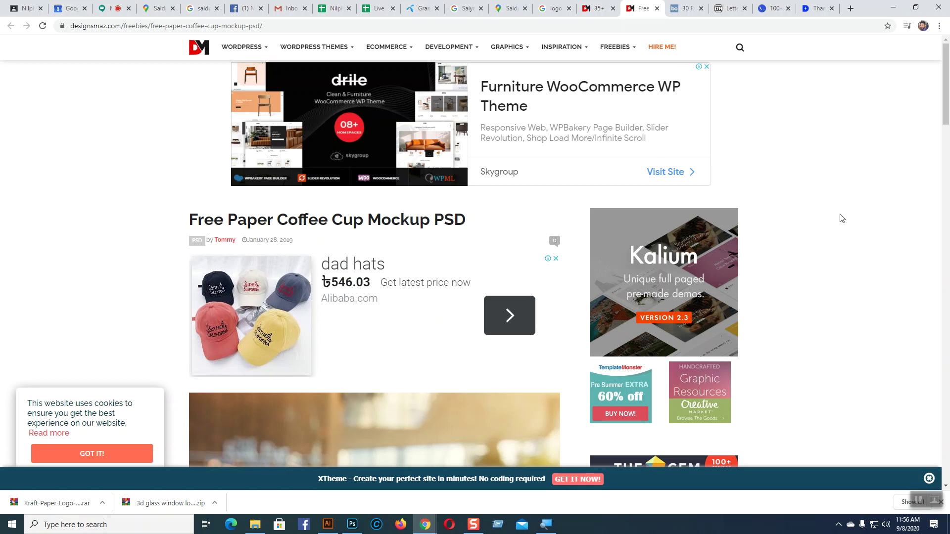
Step: Glance over the Free Paper Coffee Cup Mockup PSD page, then return to the coffee cup article and view the 03 PSD Paper Cup Mockup
{"action": "scroll", "coordinate": [840, 218], "scroll_direction": "down", "scroll_amount": 2}
{"action": "scroll", "coordinate": [840, 218], "scroll_direction": "up", "scroll_amount": 2}
{"action": "left_click", "coordinate": [685, 5]}
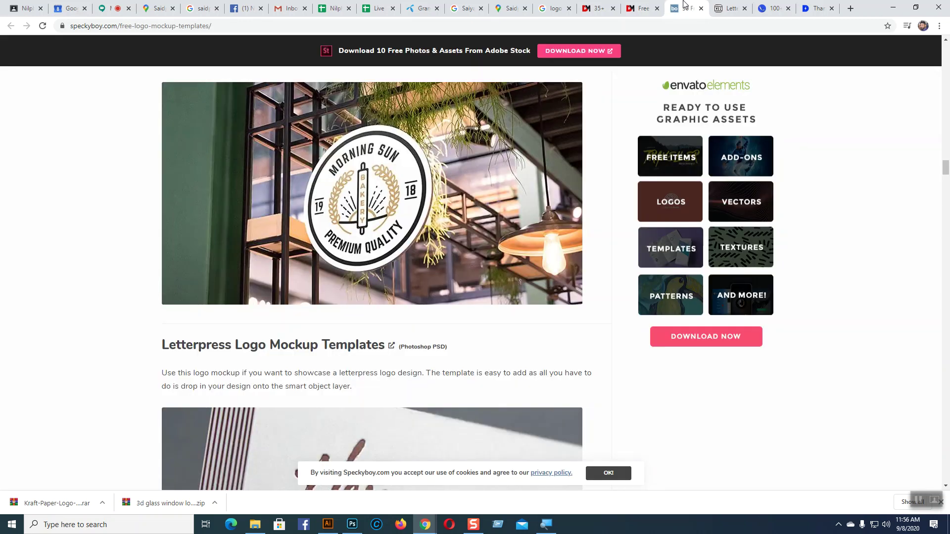
{"action": "left_click", "coordinate": [658, 5]}
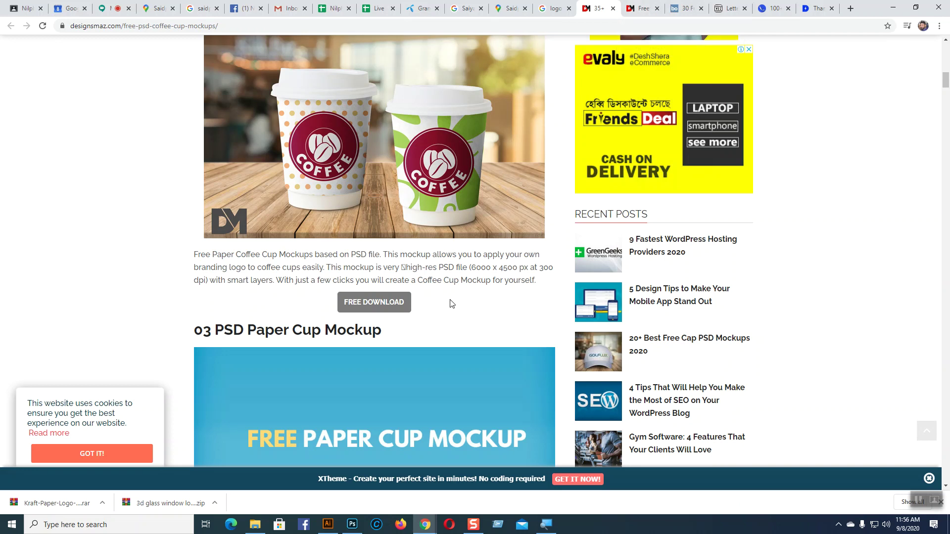
{"action": "scroll", "coordinate": [451, 304], "scroll_direction": "down", "scroll_amount": 10}
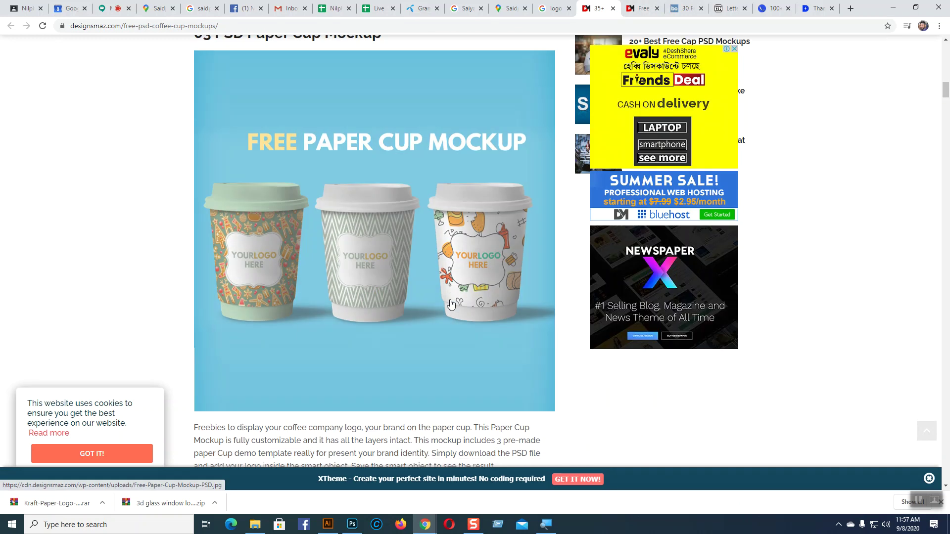
Step: Open the free download page for the Paper Coffee Cup Mockup from the mockup collection and find its download section
{"action": "scroll", "coordinate": [451, 304], "scroll_direction": "up", "scroll_amount": 10}
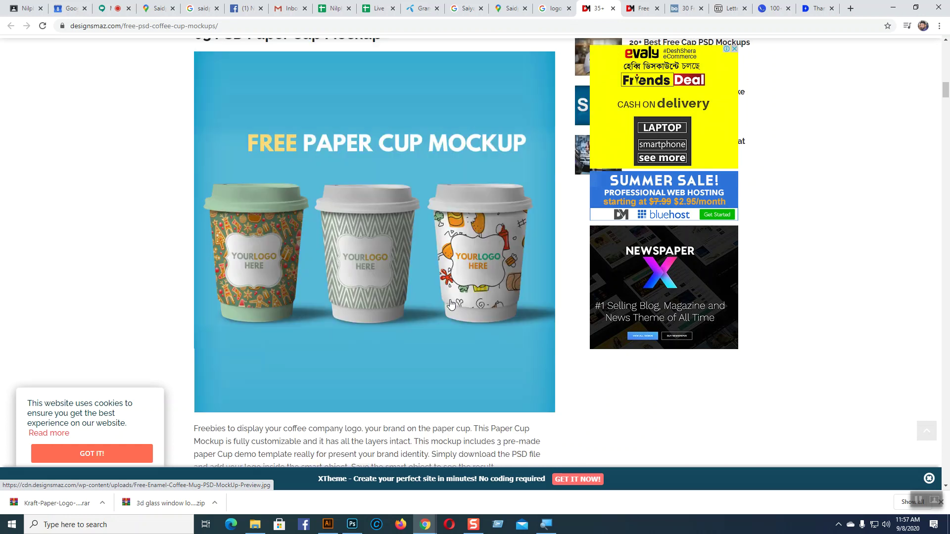
{"action": "scroll", "coordinate": [451, 304], "scroll_direction": "up", "scroll_amount": 1}
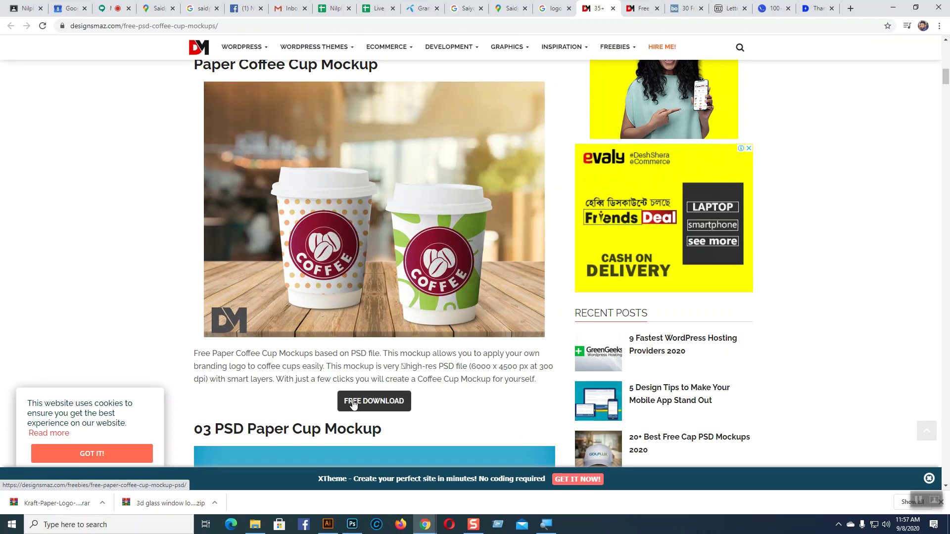
{"action": "left_click", "coordinate": [355, 404]}
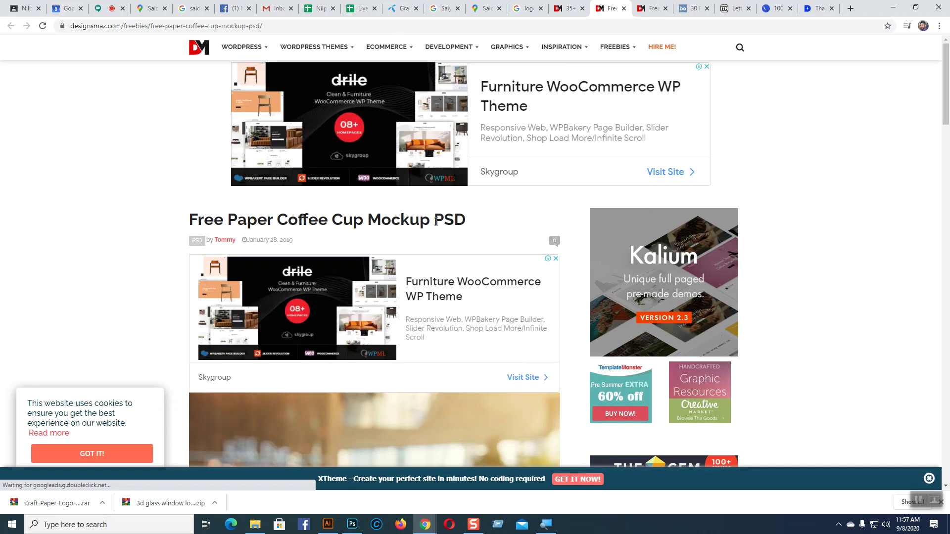
{"action": "scroll", "coordinate": [485, 220], "scroll_direction": "down", "scroll_amount": 13}
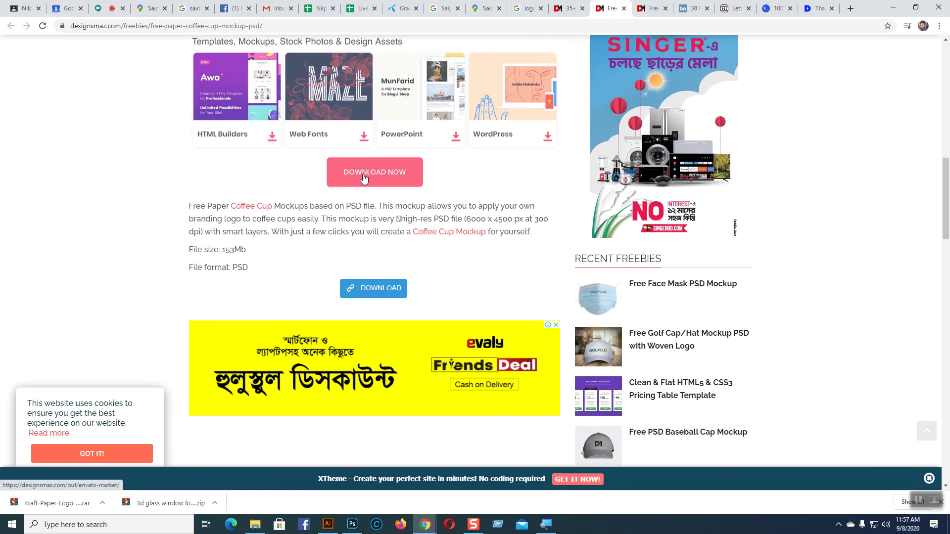
{"action": "left_click", "coordinate": [364, 175]}
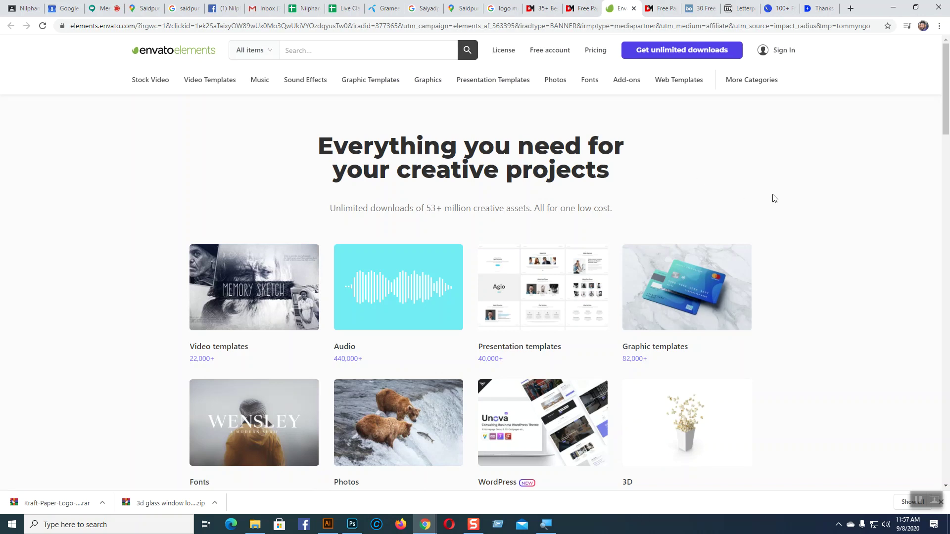
{"action": "scroll", "coordinate": [774, 198], "scroll_direction": "down", "scroll_amount": 9}
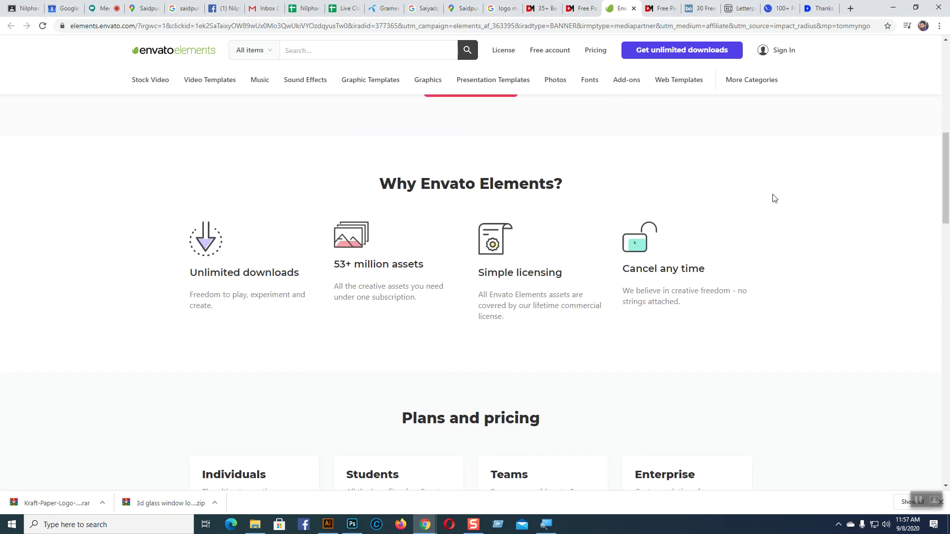
{"action": "scroll", "coordinate": [774, 198], "scroll_direction": "down", "scroll_amount": 20}
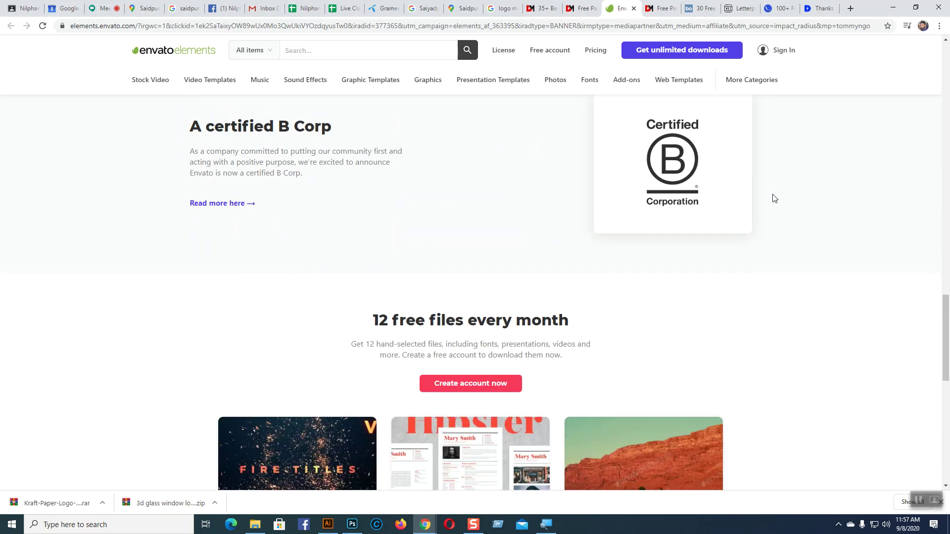
{"action": "scroll", "coordinate": [774, 198], "scroll_direction": "down", "scroll_amount": 5}
{"action": "scroll", "coordinate": [775, 199], "scroll_direction": "up", "scroll_amount": 20}
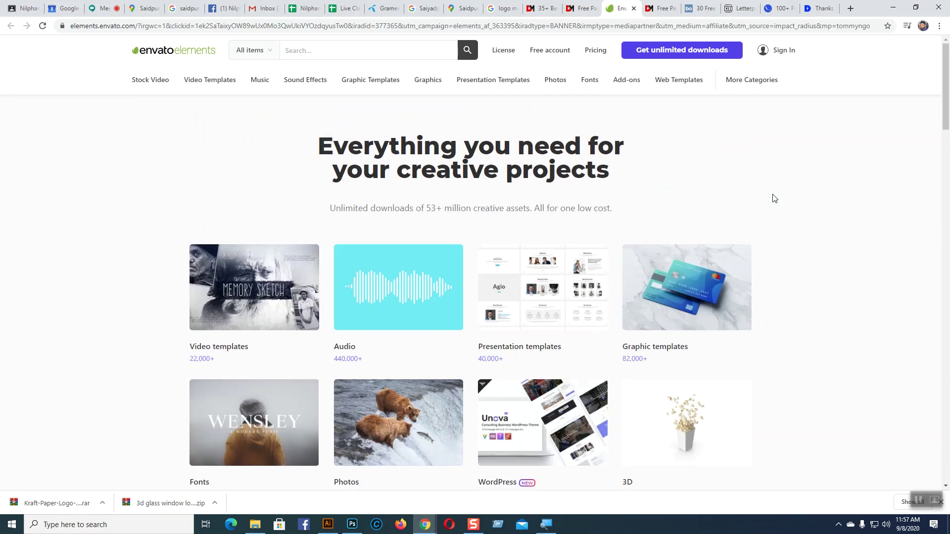
Step: Return to the Free Paper Coffee Cup Mockup PSD page and request the download of its PSD file
{"action": "left_click", "coordinate": [581, 8]}
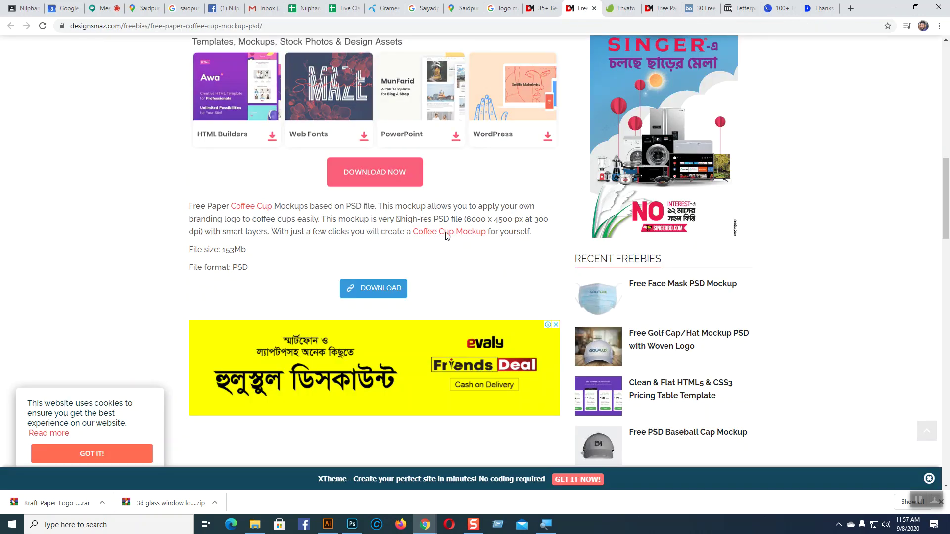
{"action": "left_click", "coordinate": [363, 290]}
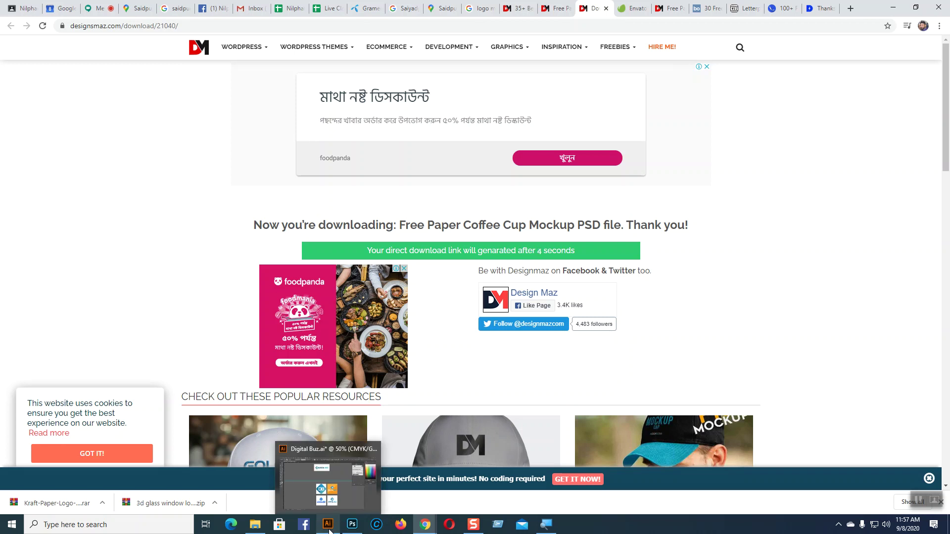
Step: Switch to Photoshop and, while browsing for a file to open, extract the Kraft-Paper-Logo-Mockup archive in the Downloads folder
{"action": "left_click", "coordinate": [351, 526]}
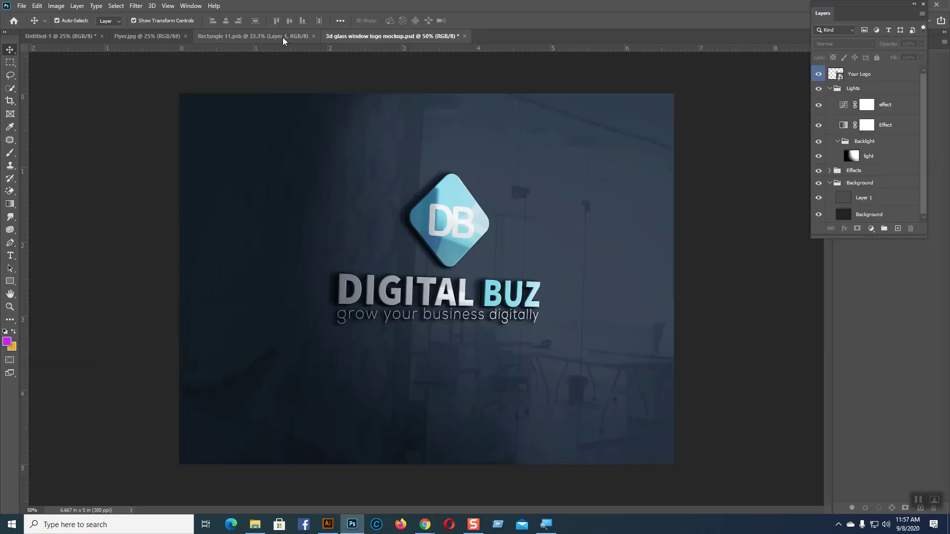
{"action": "left_click", "coordinate": [254, 36]}
{"action": "left_click", "coordinate": [342, 33]}
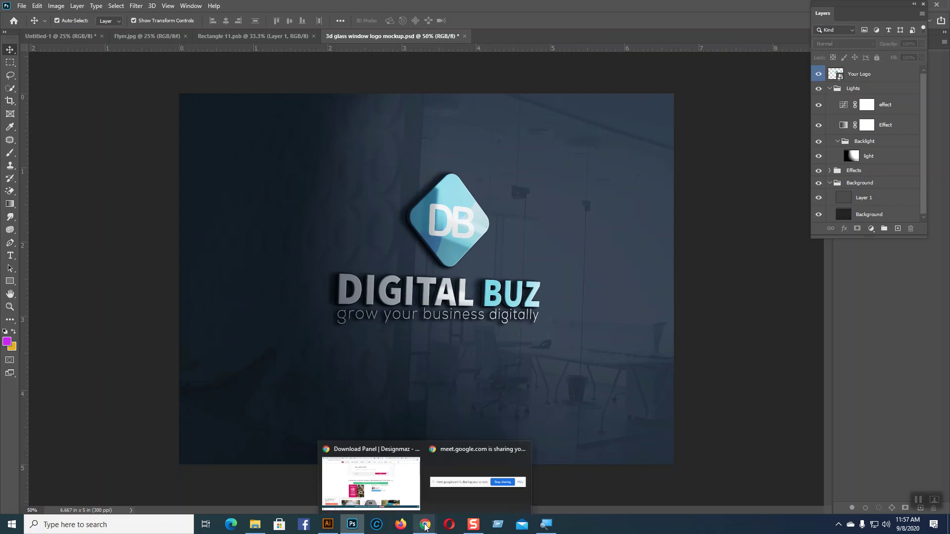
{"action": "left_click", "coordinate": [26, 6]}
{"action": "left_click", "coordinate": [27, 25]}
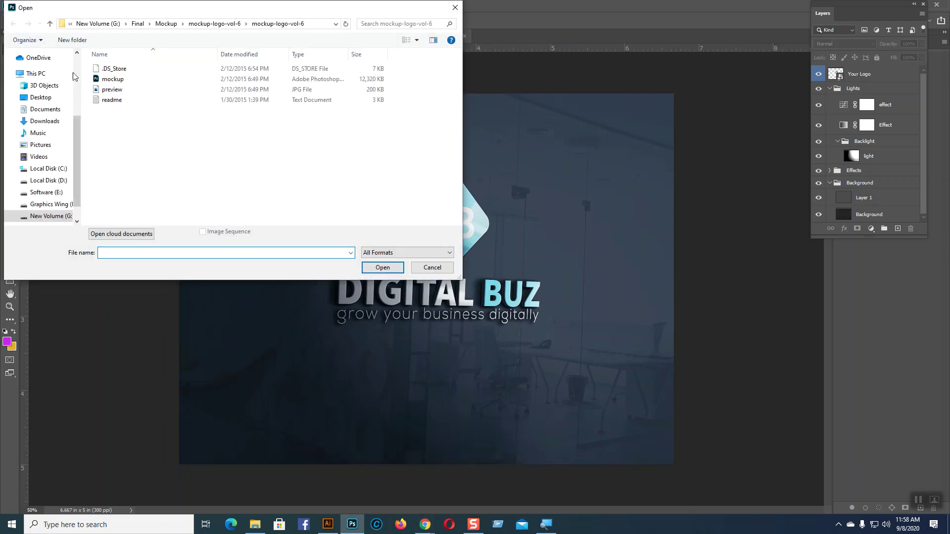
{"action": "left_click", "coordinate": [45, 122]}
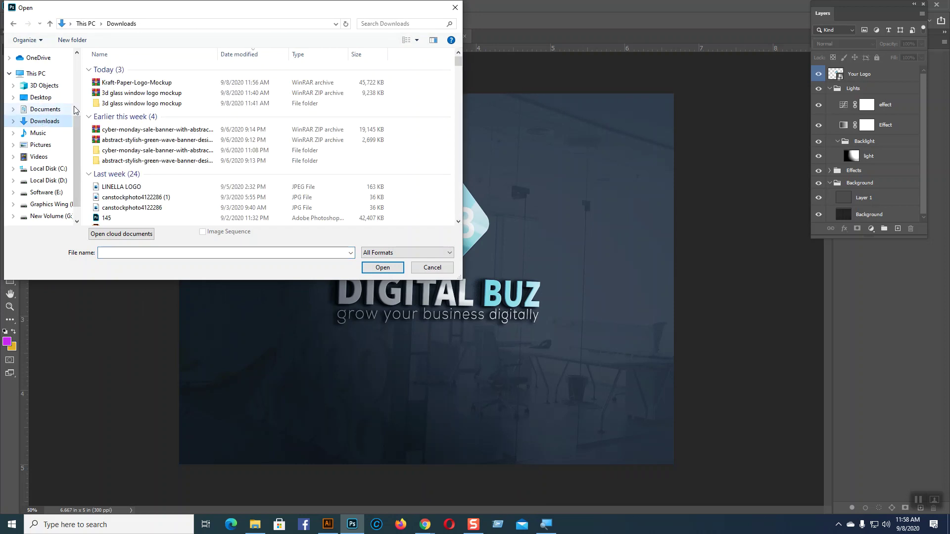
{"action": "left_click", "coordinate": [117, 85]}
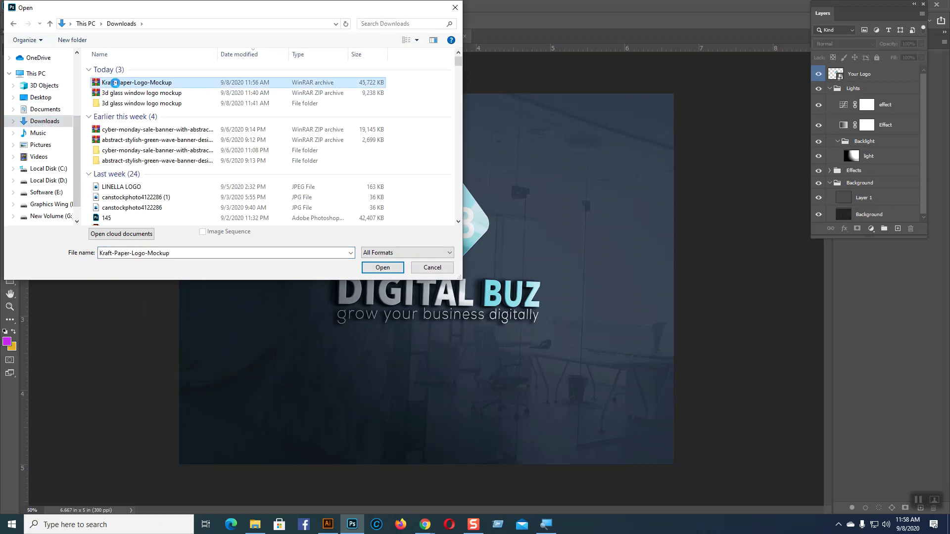
{"action": "right_click", "coordinate": [115, 83]}
{"action": "left_click", "coordinate": [163, 164]}
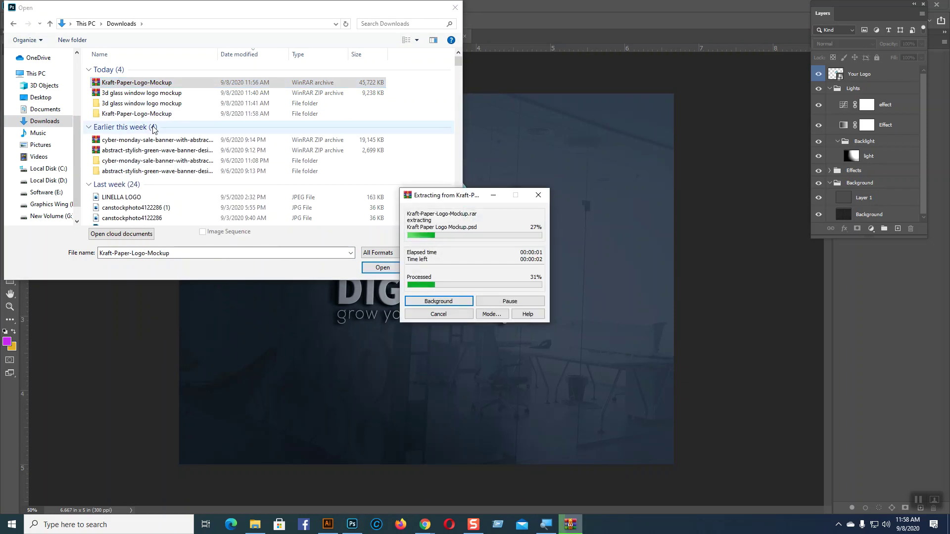
Step: Open the Kraft Paper Logo Mockup Photoshop file from the extracted Kraft-Paper-Logo-Mockup folder
{"action": "double_click", "coordinate": [115, 115]}
{"action": "left_click", "coordinate": [115, 73]}
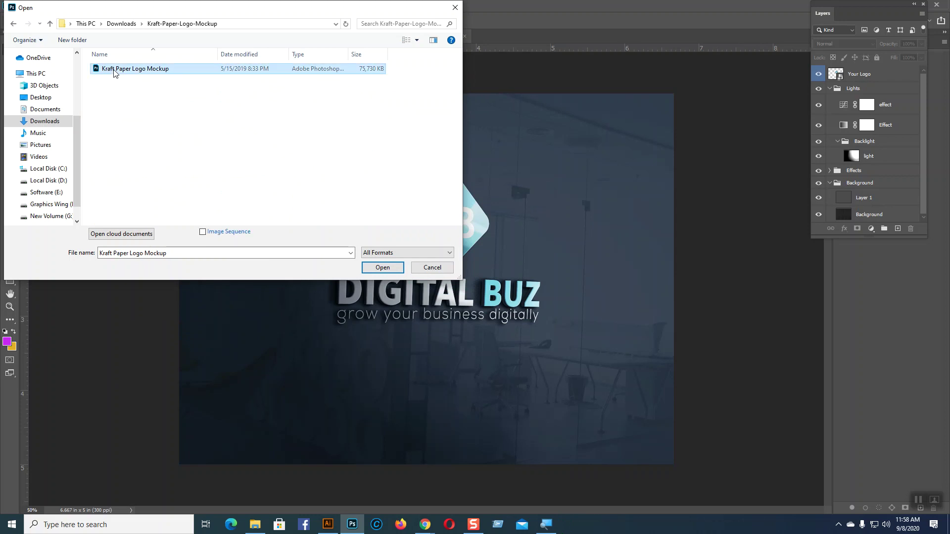
{"action": "left_click", "coordinate": [381, 268]}
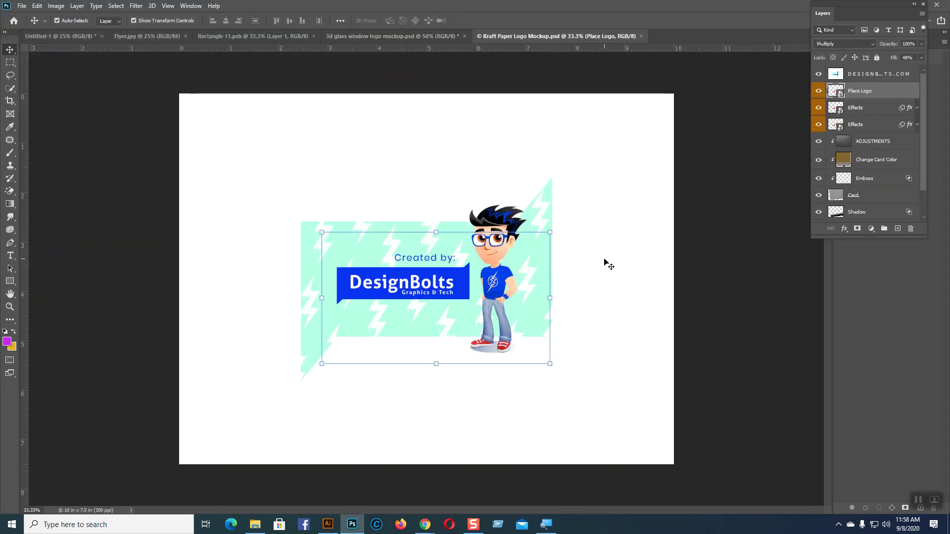
Step: Hide the DesignBolts credit layer that covers the kraft paper mockup
{"action": "left_click", "coordinate": [819, 73]}
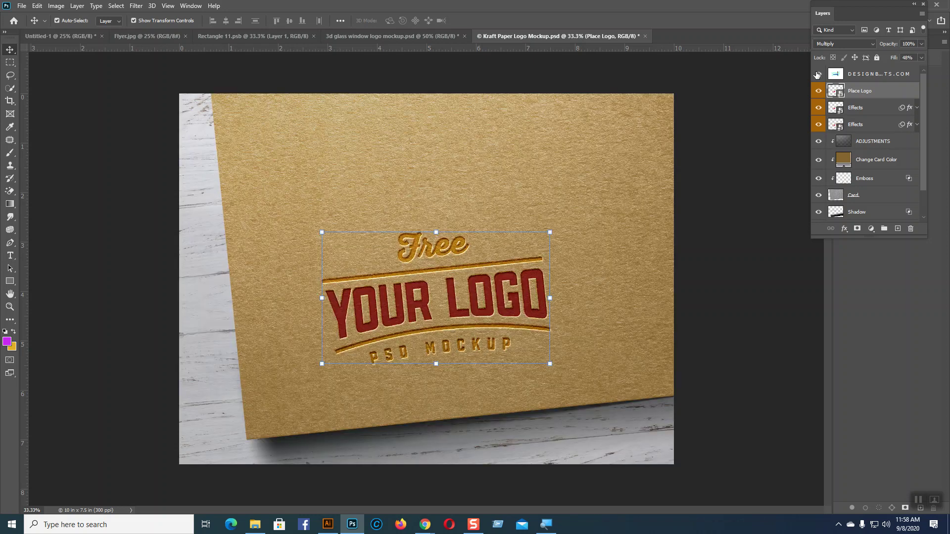
{"action": "left_click", "coordinate": [819, 74]}
{"action": "left_click", "coordinate": [845, 74]}
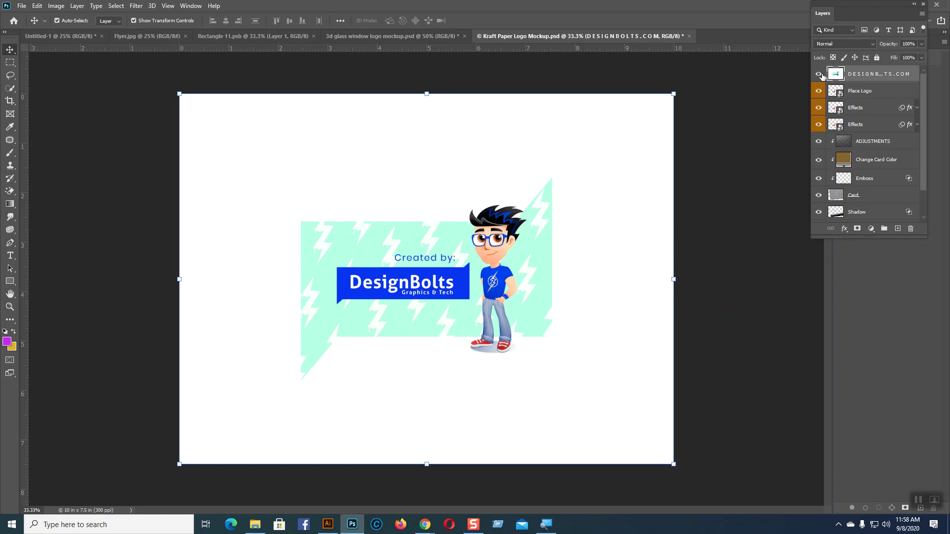
{"action": "left_click", "coordinate": [819, 75]}
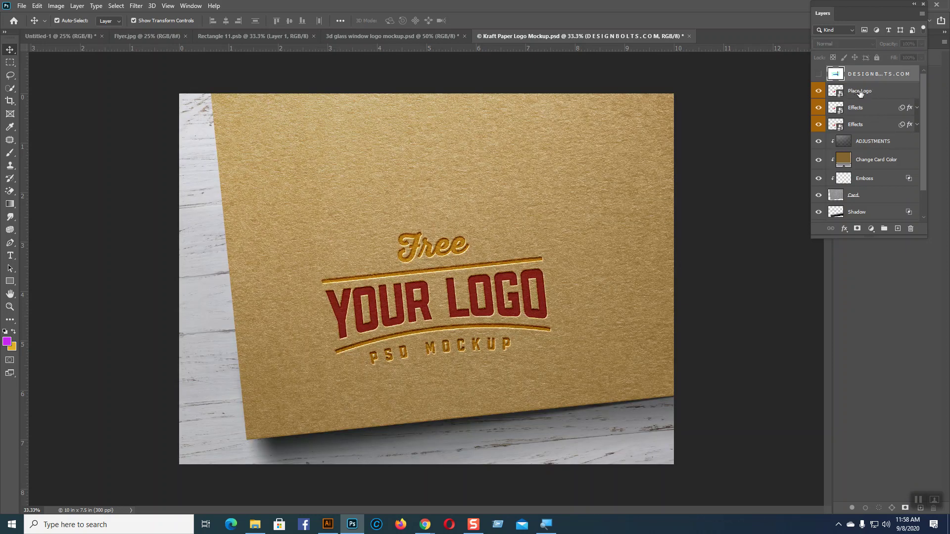
Step: Open the contents of the Place Logo smart object and replace the sample logo layer with a new empty layer
{"action": "double_click", "coordinate": [841, 96]}
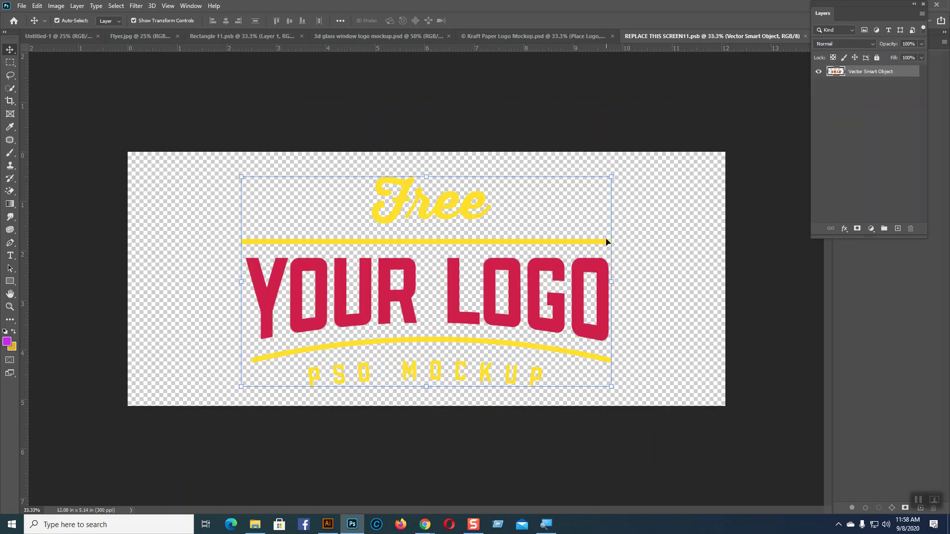
{"action": "left_click", "coordinate": [898, 229]}
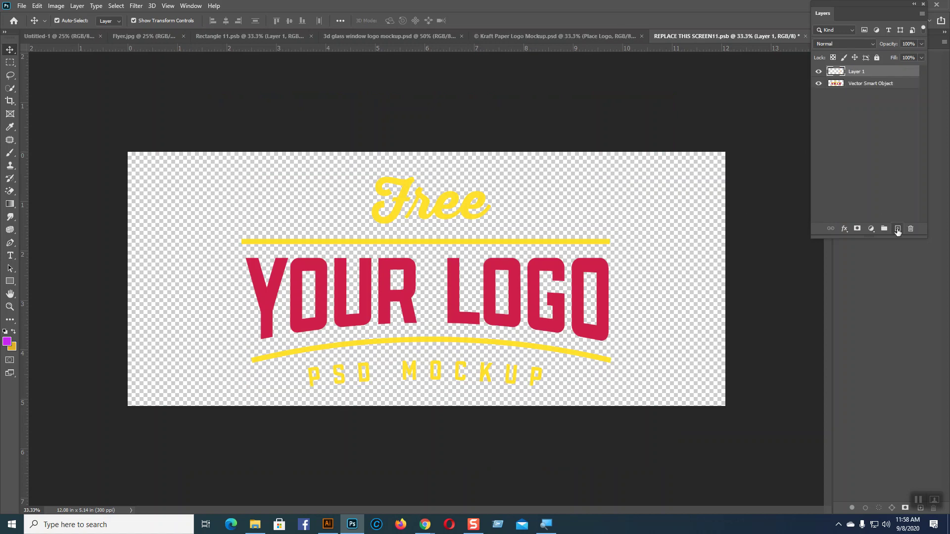
{"action": "left_click", "coordinate": [818, 84]}
{"action": "left_click", "coordinate": [843, 84]}
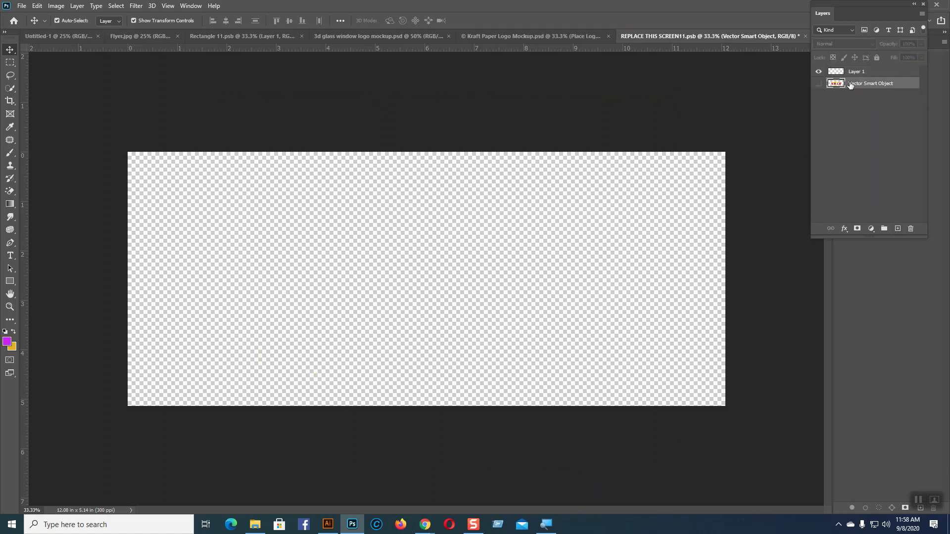
{"action": "key", "text": "Delete"}
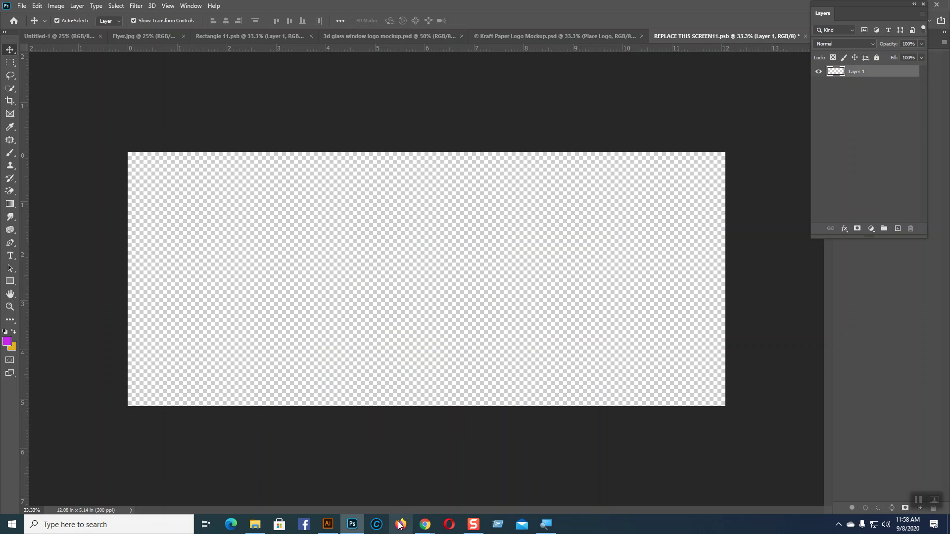
Step: Copy the horizontal Digital Buz logo from Illustrator and paste it as a Smart Object into the Place Logo contents in Photoshop
{"action": "left_click", "coordinate": [328, 524]}
{"action": "key", "text": "ctrl"}
{"action": "key", "text": "Delete"}
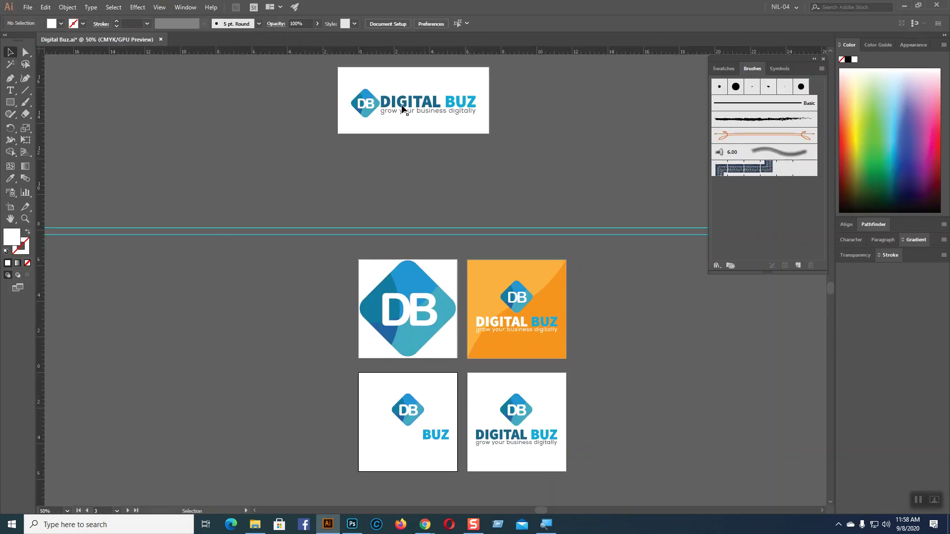
{"action": "left_click_drag", "start_coordinate": [346, 81], "coordinate": [489, 128]}
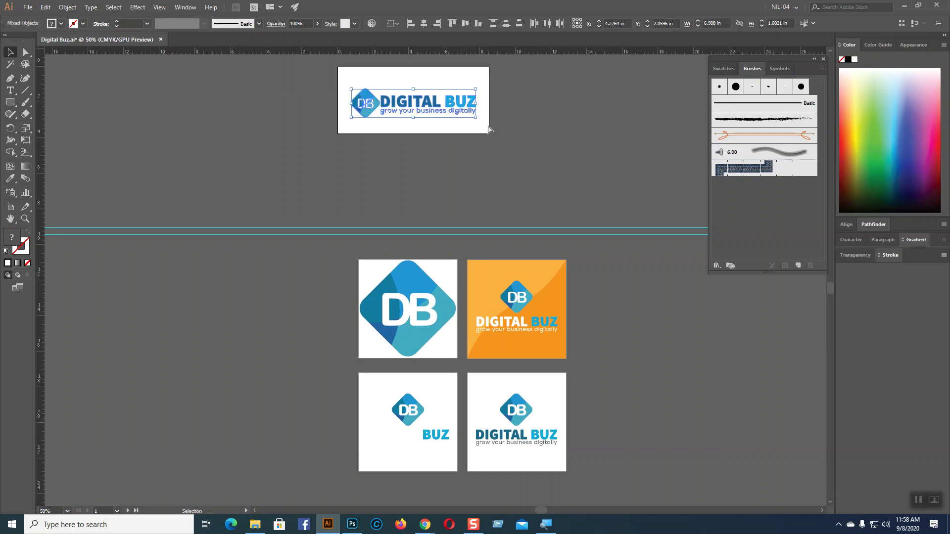
{"action": "left_click", "coordinate": [352, 524]}
{"action": "key", "text": "ctrl+v"}
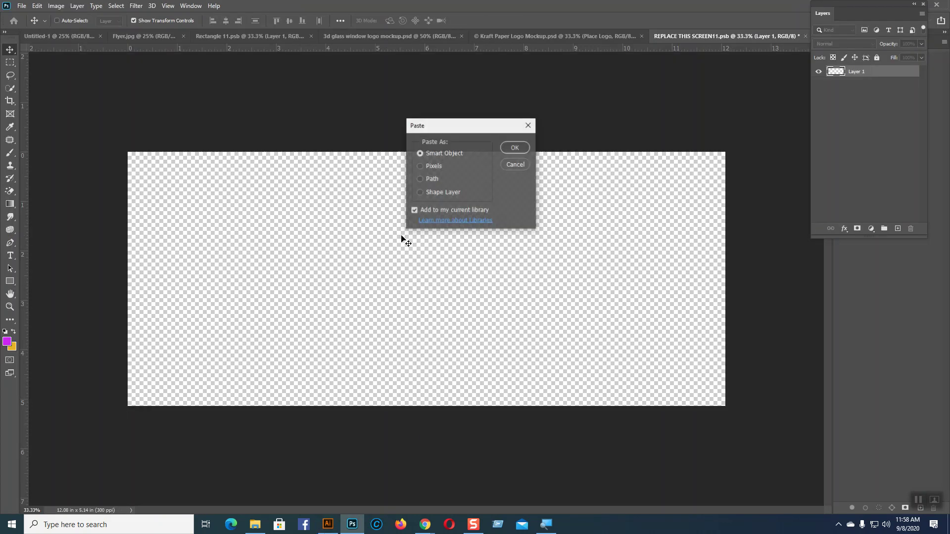
{"action": "left_click", "coordinate": [514, 147]}
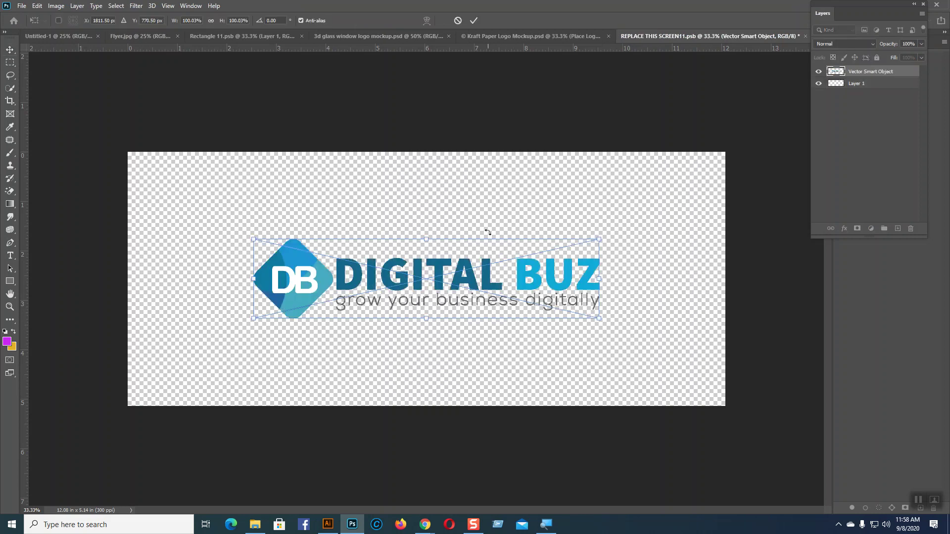
{"action": "key", "text": "Return"}
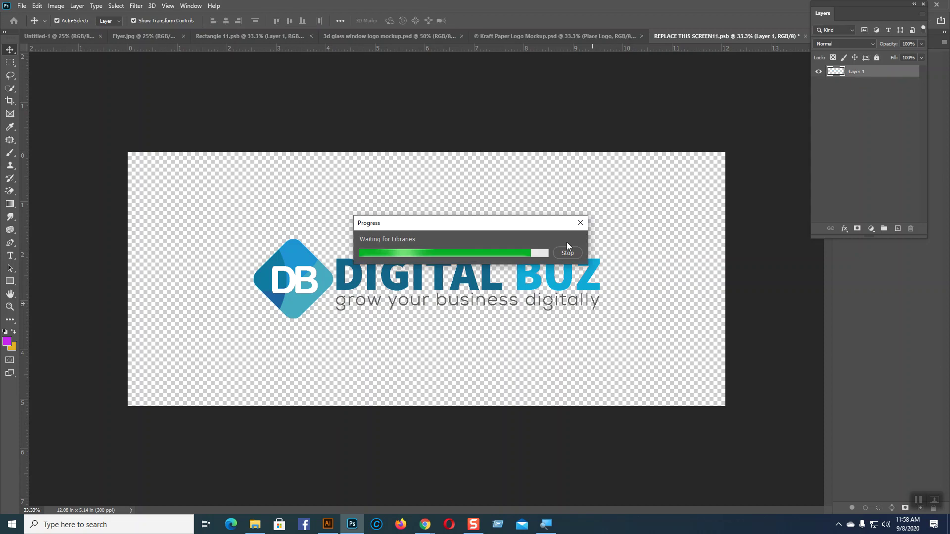
{"action": "left_click", "coordinate": [568, 254]}
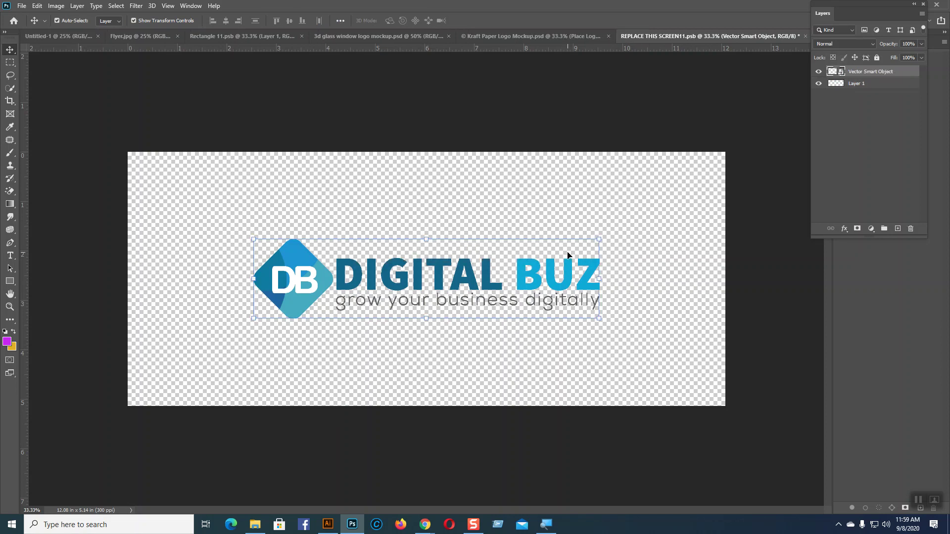
Step: Save the edited Place Logo contents and check the Digital Buz logo on the kraft paper mockup
{"action": "key", "text": "ctrl+s"}
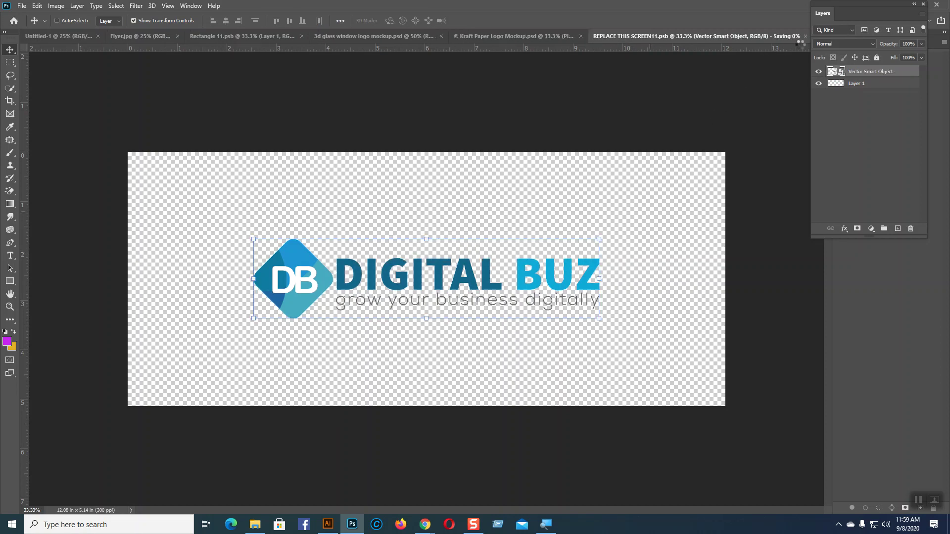
{"action": "left_click", "coordinate": [542, 37]}
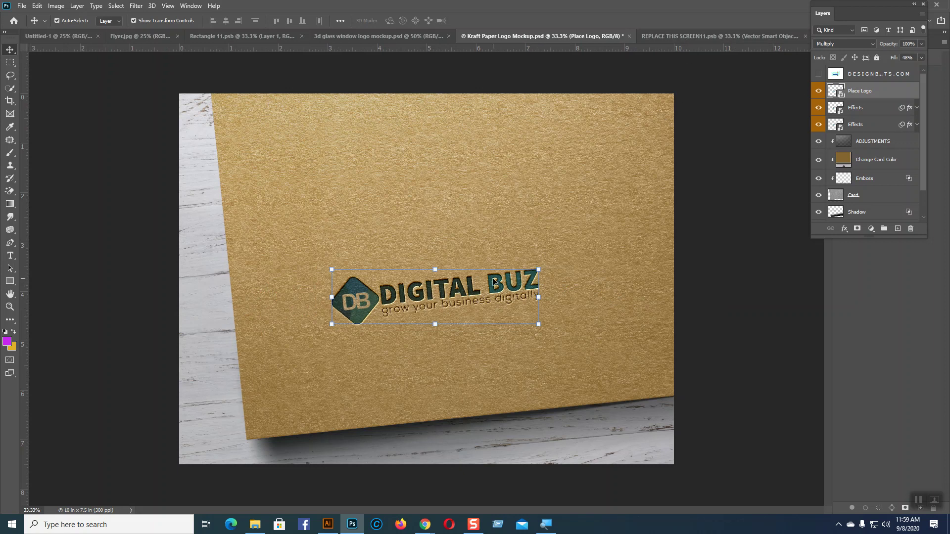
{"action": "left_click", "coordinate": [648, 36]}
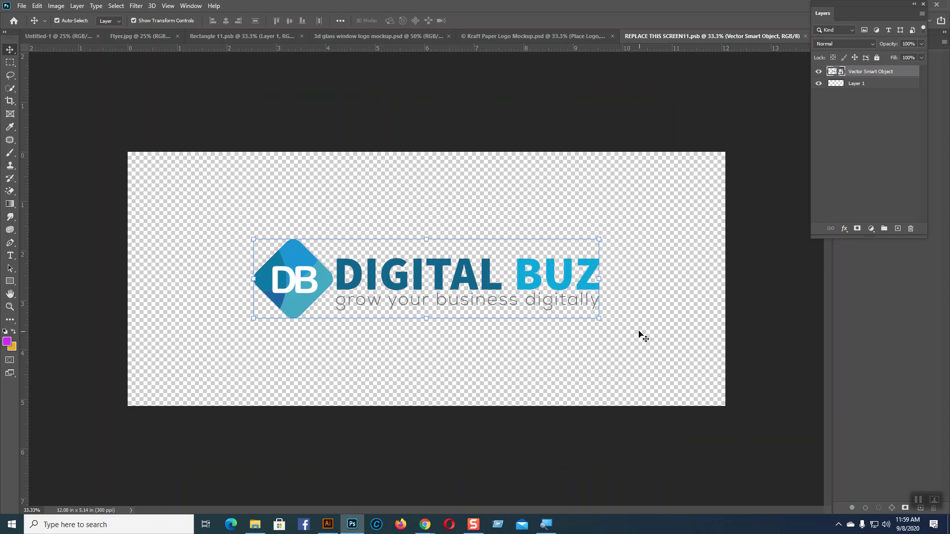
{"action": "left_click", "coordinate": [562, 29]}
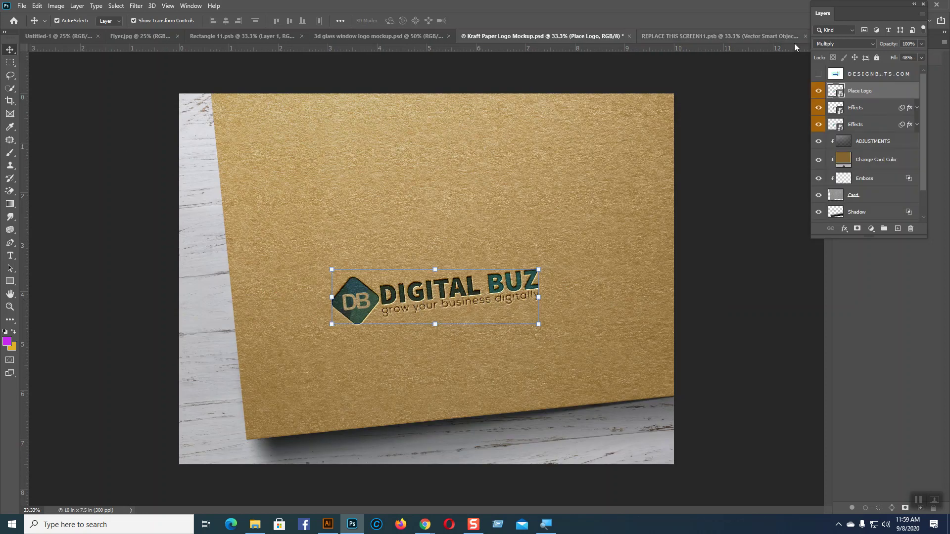
Step: Deselect the logo layer in the Place Logo contents, switch to Illustrator and close the Digital Buz.ai document
{"action": "left_click", "coordinate": [715, 39]}
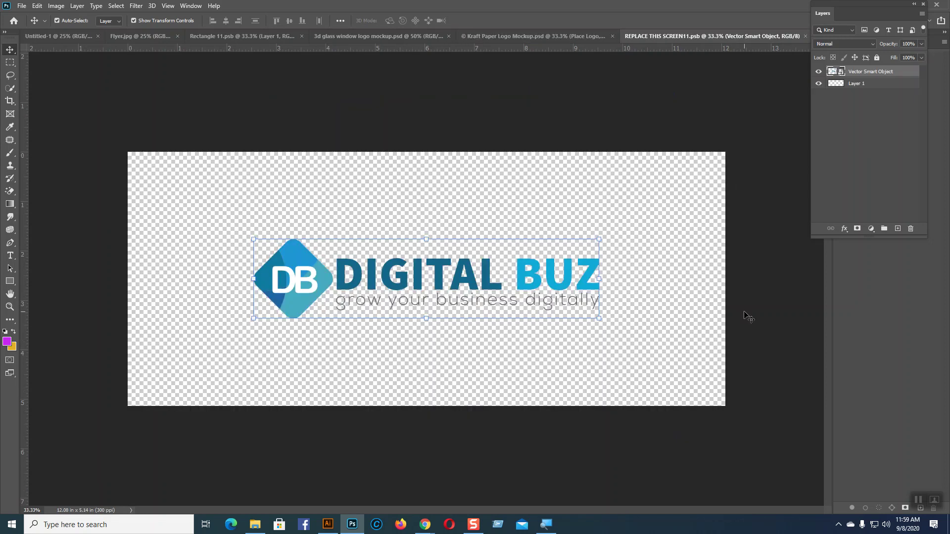
{"action": "left_click", "coordinate": [745, 313]}
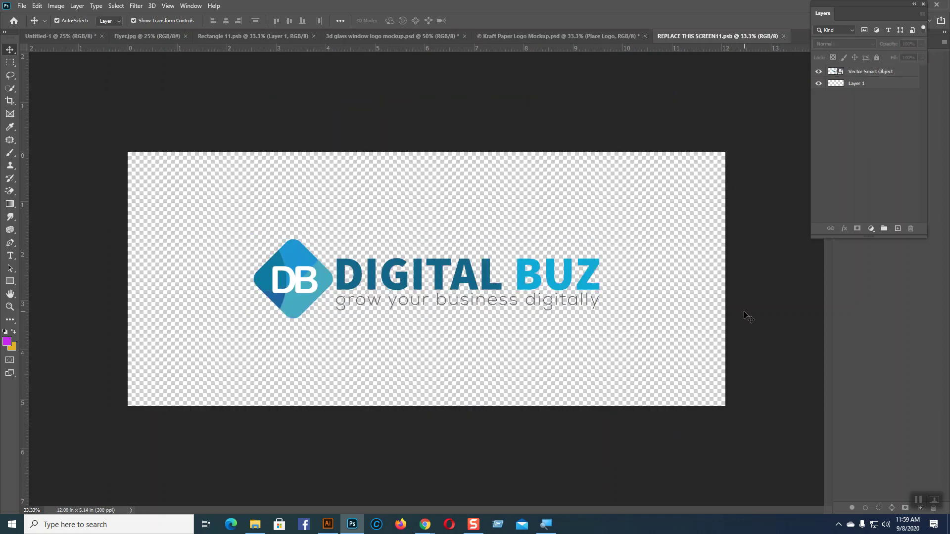
{"action": "left_click", "coordinate": [334, 518]}
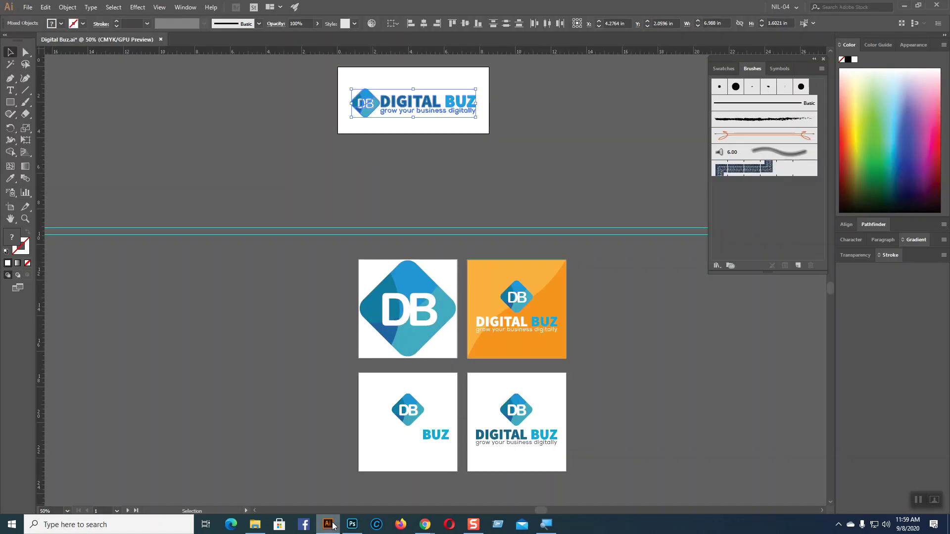
{"action": "left_click", "coordinate": [161, 40]}
{"action": "left_click", "coordinate": [521, 275]}
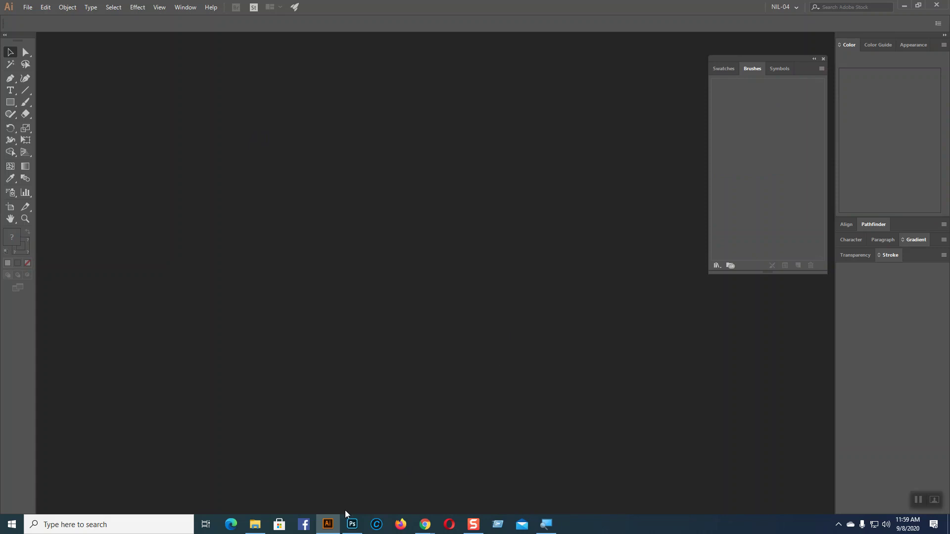
Step: Return to Photoshop, open the Vector Smart Object layer's contents in Illustrator and select the DIGITAL BUZ wordmark group for ungrouping
{"action": "left_click", "coordinate": [352, 524]}
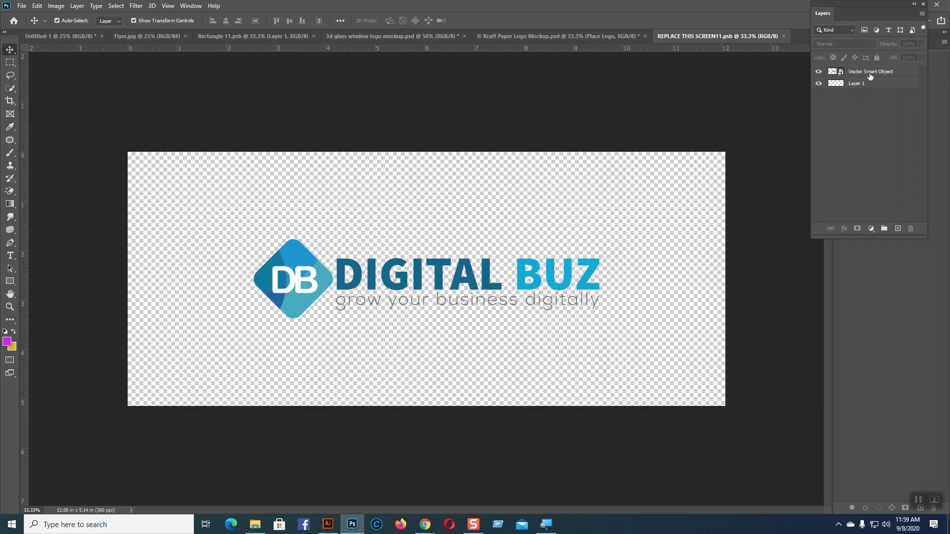
{"action": "left_click", "coordinate": [842, 73]}
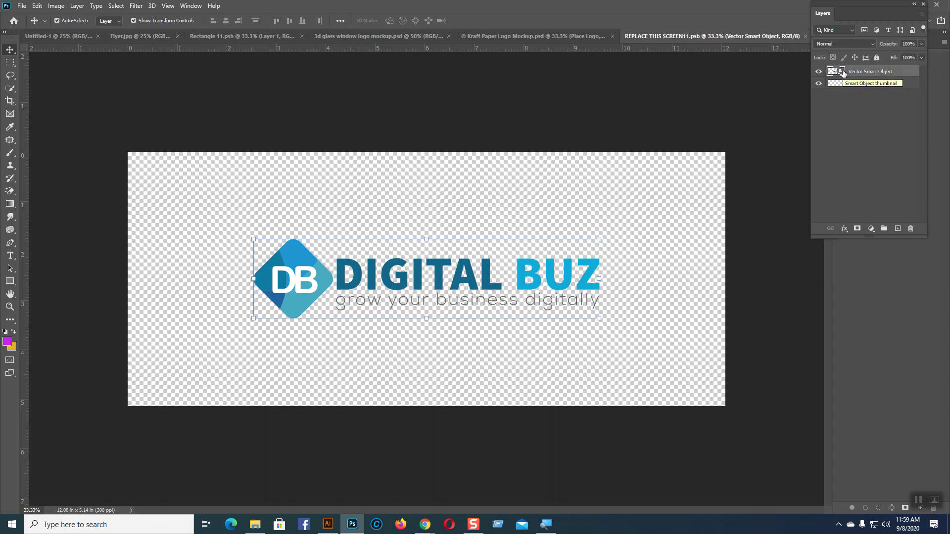
{"action": "double_click", "coordinate": [843, 73]}
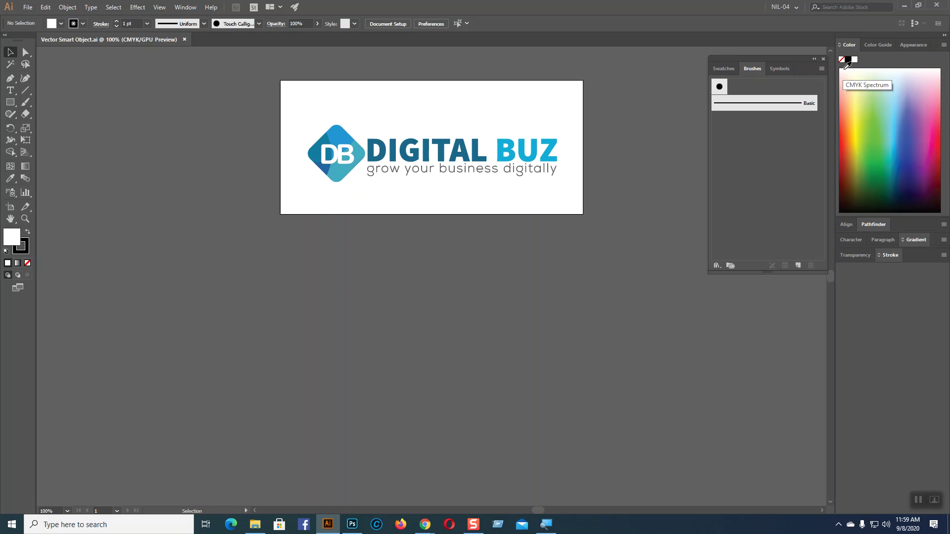
{"action": "left_click", "coordinate": [395, 159]}
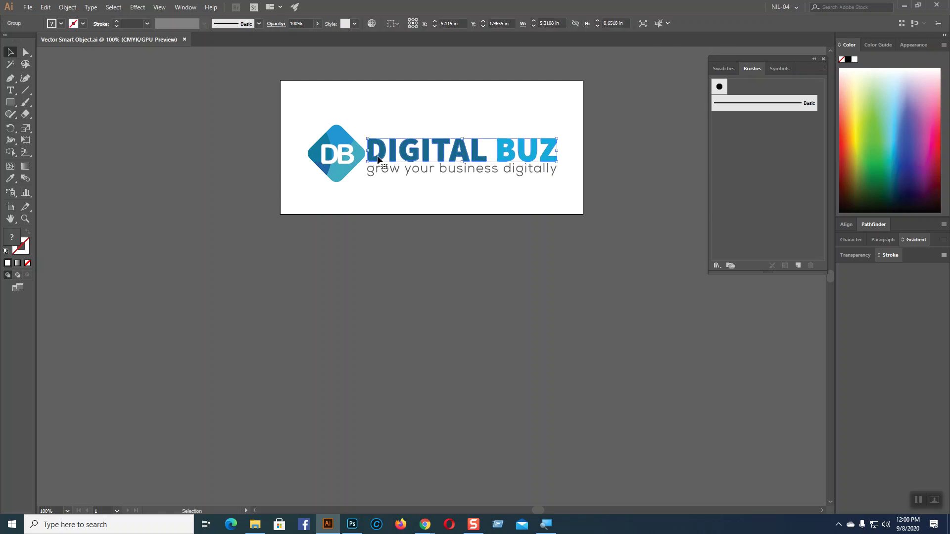
{"action": "right_click", "coordinate": [526, 154]}
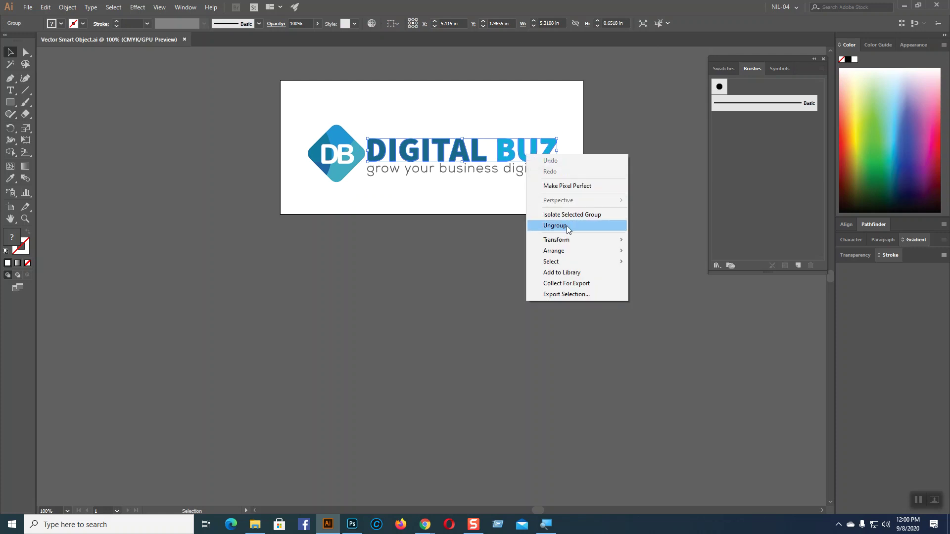
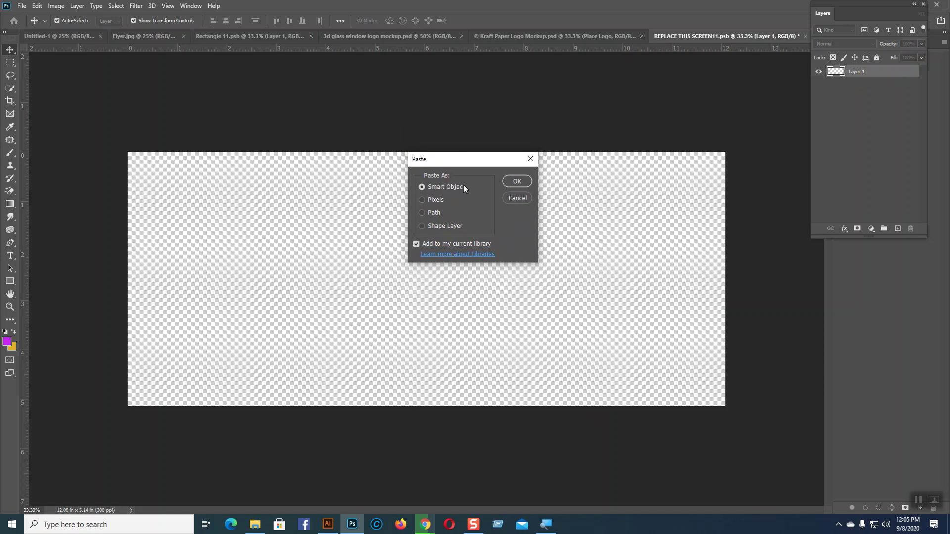
Step: Paste the Digital Buz logo as Pixels into the Place Logo contents and move it slightly upward
{"action": "left_click", "coordinate": [423, 200]}
{"action": "left_click", "coordinate": [528, 182]}
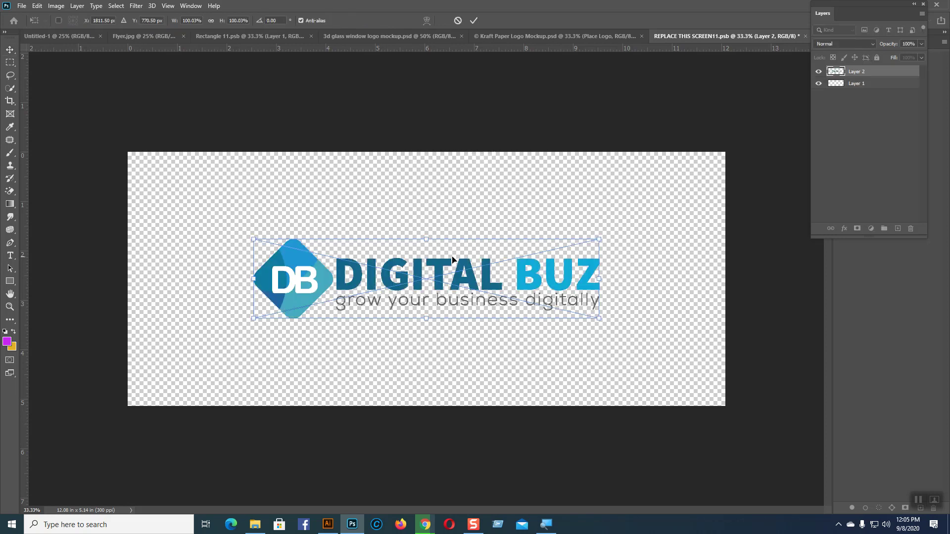
{"action": "left_click_drag", "start_coordinate": [422, 276], "coordinate": [416, 265]}
{"action": "key", "text": "Return"}
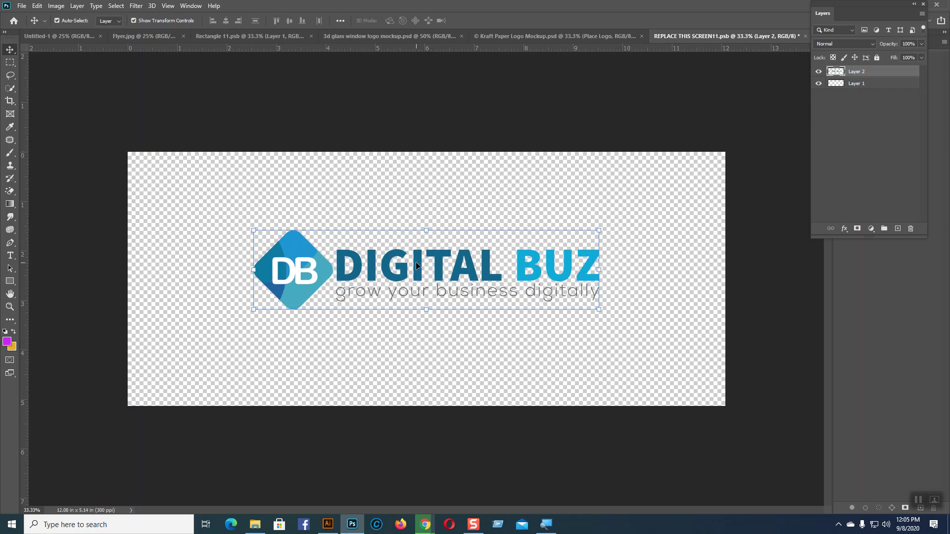
Step: Save the Place Logo contents and check the repositioned logo on the kraft paper mockup
{"action": "key", "text": "ctrl+s"}
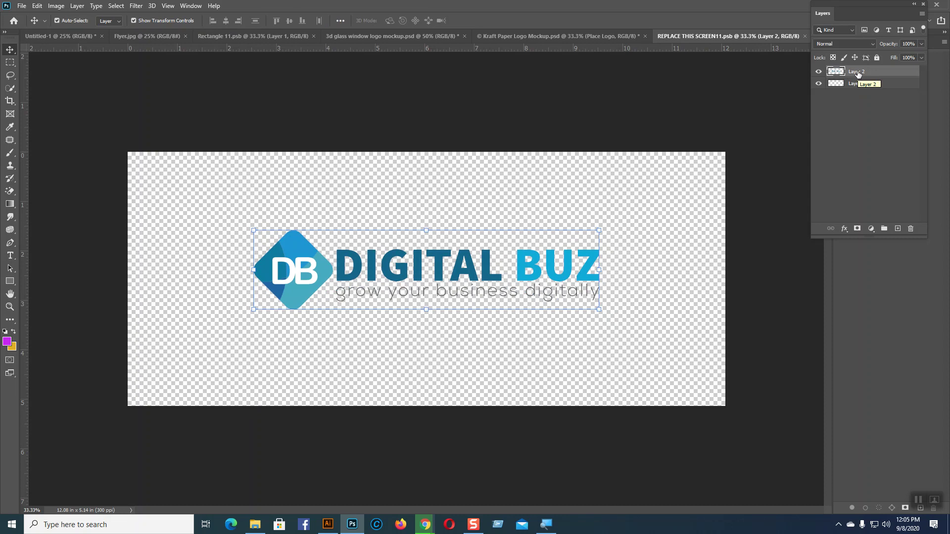
{"action": "left_click", "coordinate": [598, 36]}
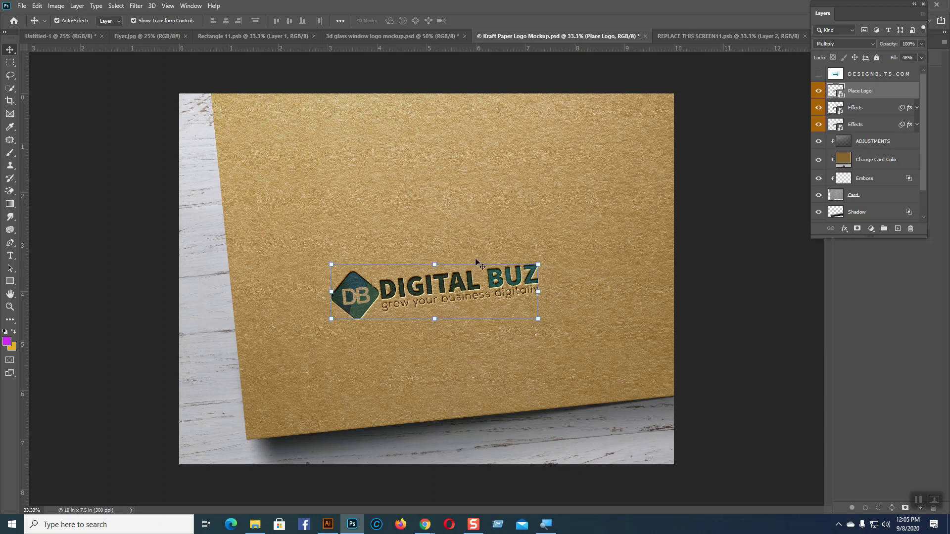
{"action": "left_click", "coordinate": [328, 524]}
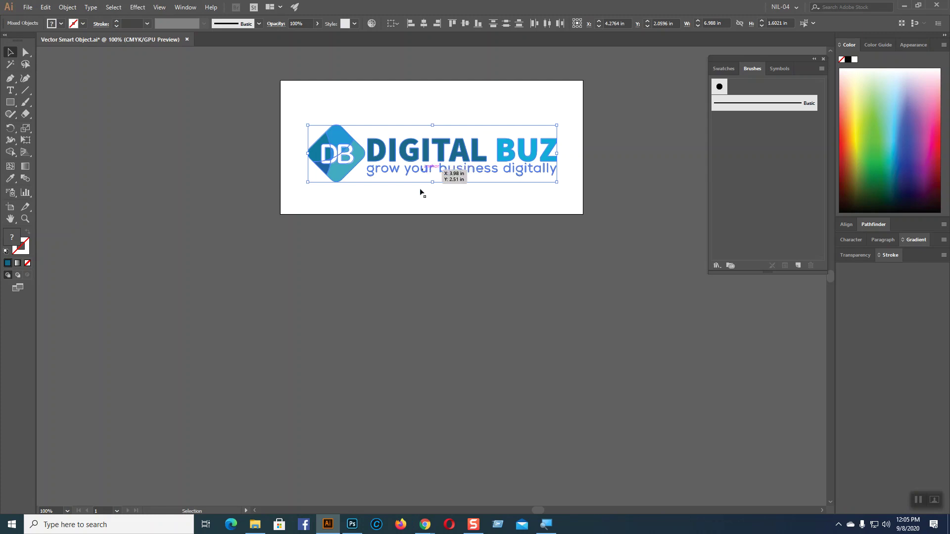
{"action": "left_click", "coordinate": [352, 524]}
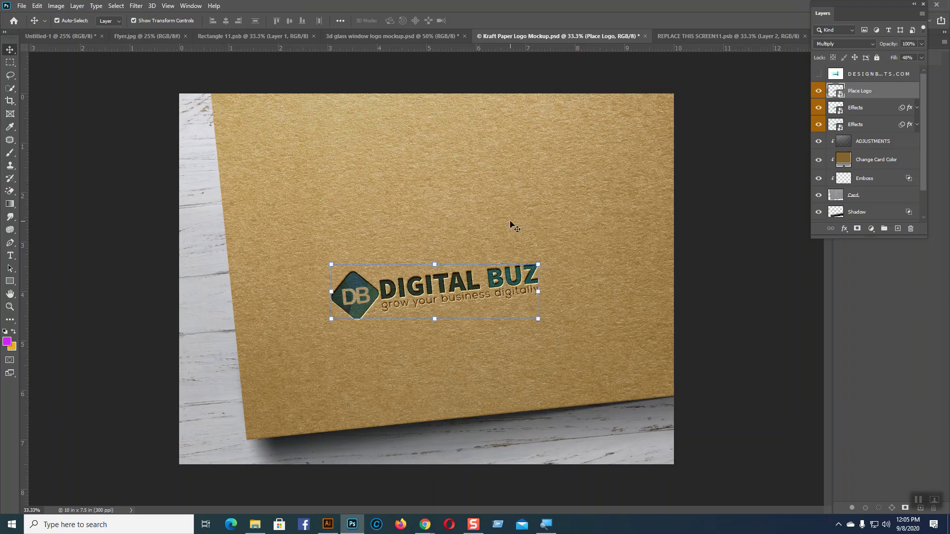
Step: Close the REPLACE THIS SCREEN11.psb contents and the Kraft Paper Logo Mockup document
{"action": "left_click", "coordinate": [726, 36]}
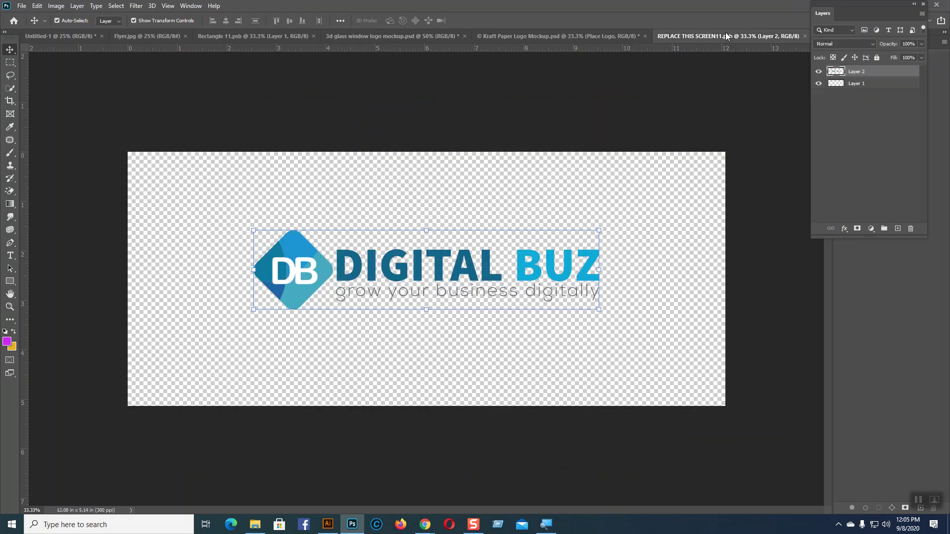
{"action": "left_click", "coordinate": [805, 37]}
{"action": "left_click", "coordinate": [645, 35]}
{"action": "left_click", "coordinate": [473, 200]}
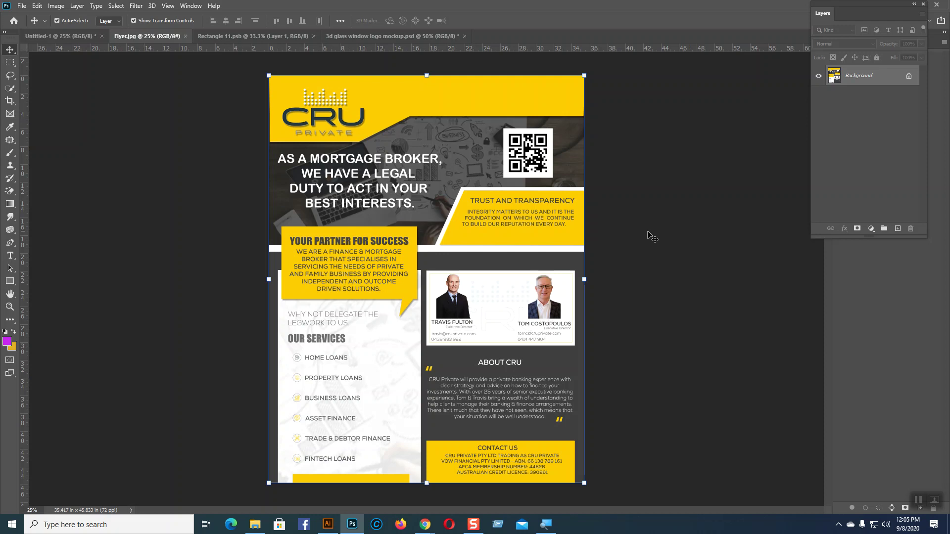
Step: Open the Digital Buz Illustrator file from the Desktop folder in Photoshop
{"action": "left_click", "coordinate": [20, 6]}
{"action": "left_click", "coordinate": [34, 26]}
{"action": "left_click", "coordinate": [39, 81]}
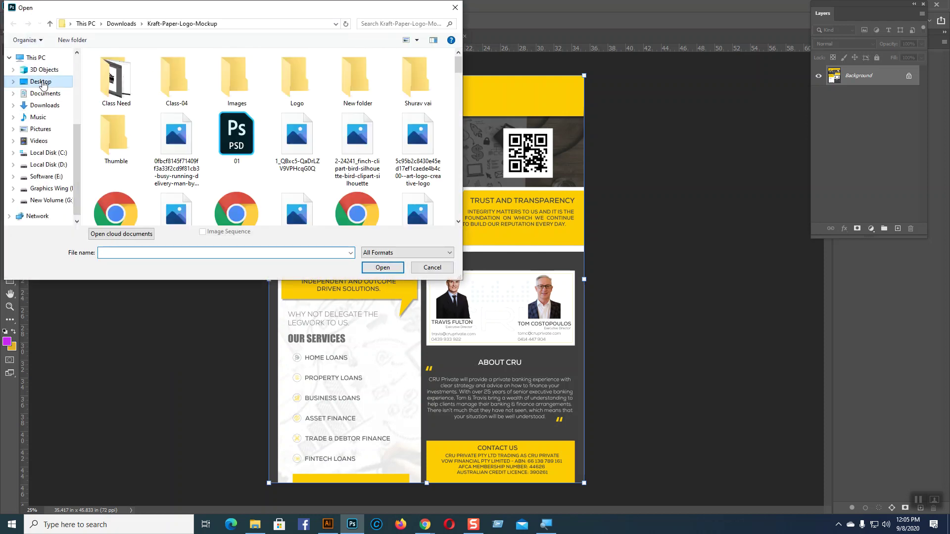
{"action": "scroll", "coordinate": [349, 116], "scroll_direction": "down", "scroll_amount": 1}
{"action": "scroll", "coordinate": [349, 115], "scroll_direction": "down", "scroll_amount": 5}
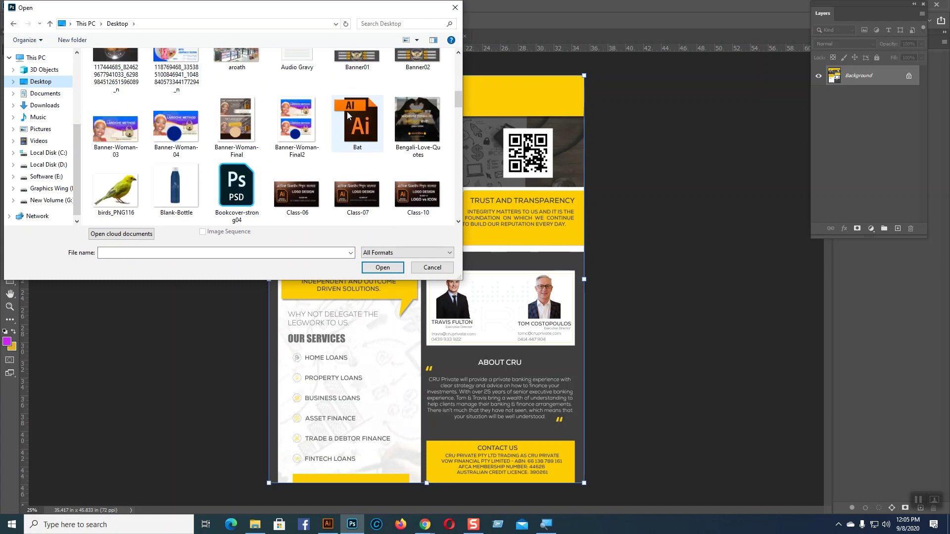
{"action": "scroll", "coordinate": [355, 143], "scroll_direction": "down", "scroll_amount": 2}
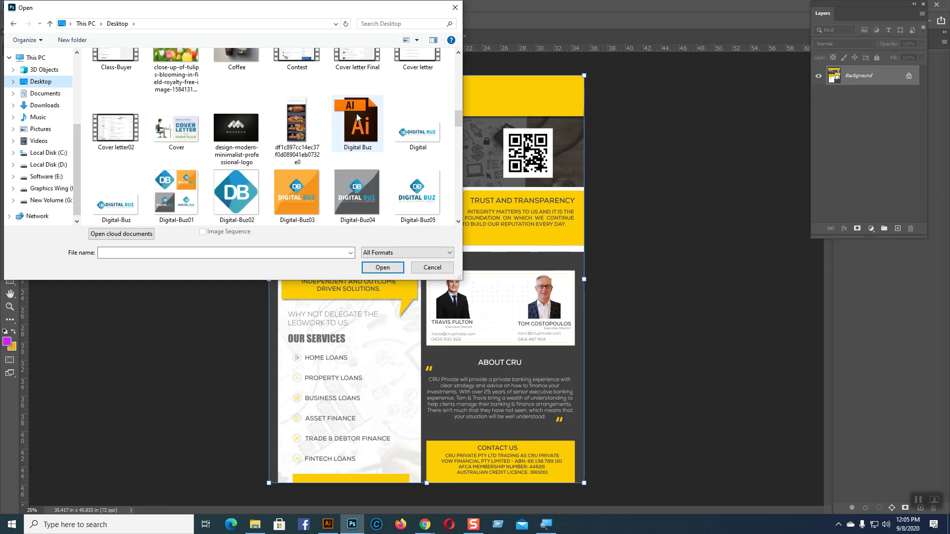
{"action": "left_click", "coordinate": [360, 124]}
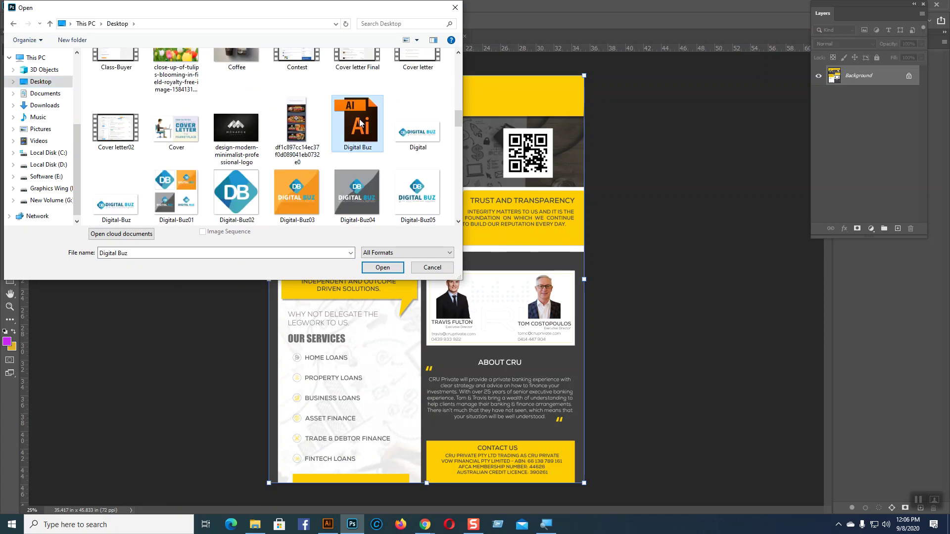
{"action": "left_click", "coordinate": [391, 266]}
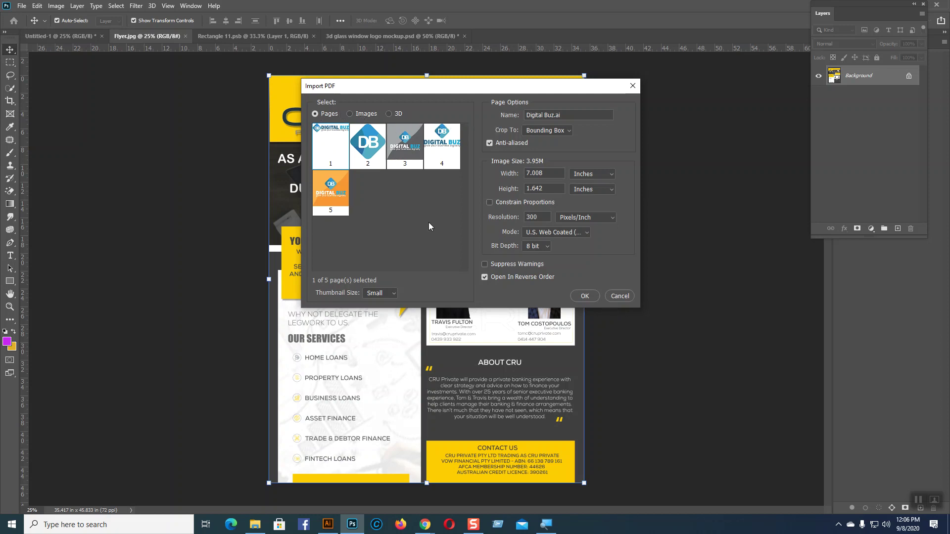
Step: Compare the Images and 3D import options, and import page 4 with the stacked Digital Buz logo as a new document
{"action": "left_click", "coordinate": [351, 114]}
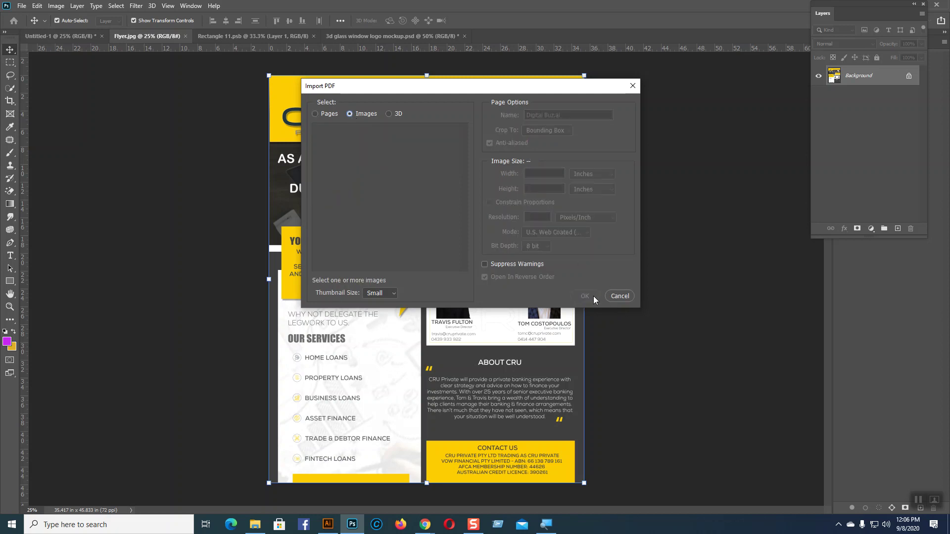
{"action": "left_click", "coordinate": [388, 114]}
{"action": "left_click", "coordinate": [316, 114]}
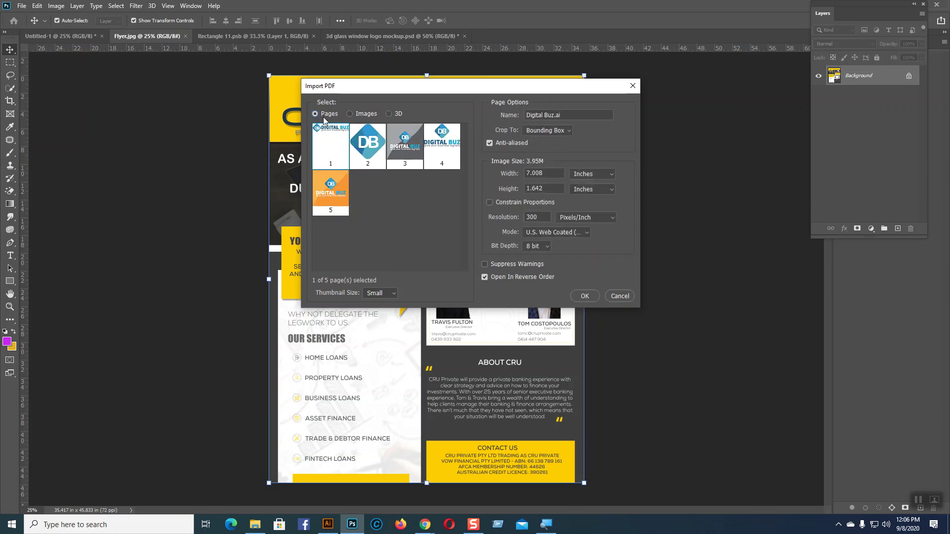
{"action": "left_click", "coordinate": [444, 143]}
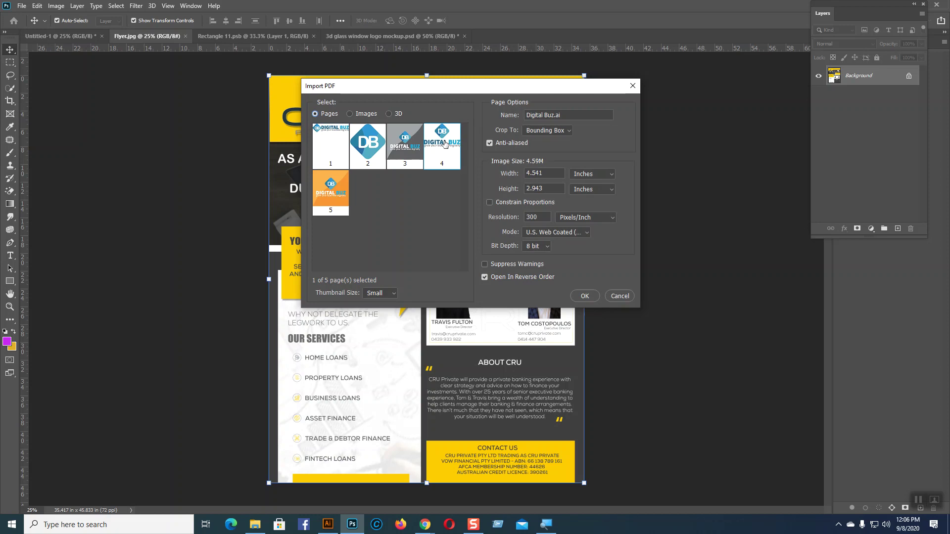
{"action": "left_click", "coordinate": [590, 296]}
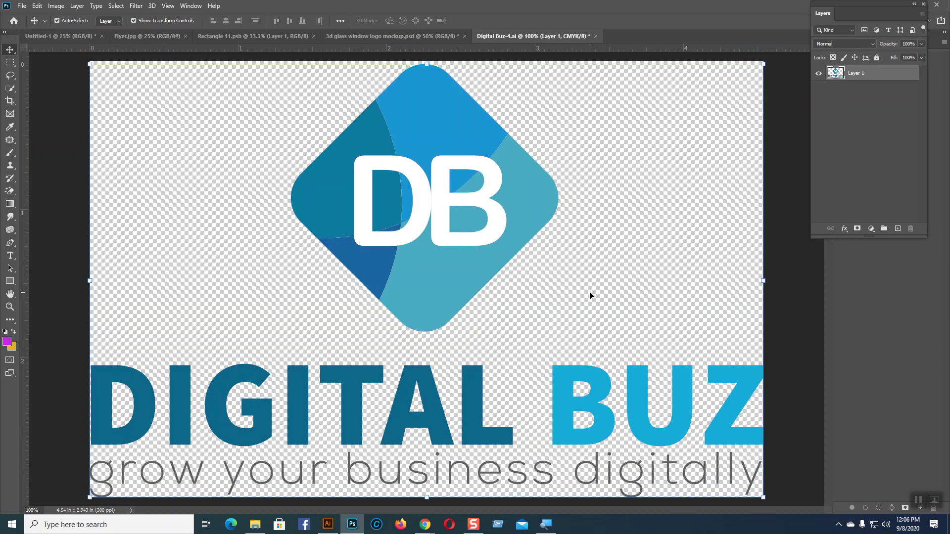
Step: Scale the imported logo layer to 46.55% near the canvas centre, and close the Digital Buz-4.ai document
{"action": "key", "text": "ctrl+minus"}
{"action": "key", "text": "ctrl+minus"}
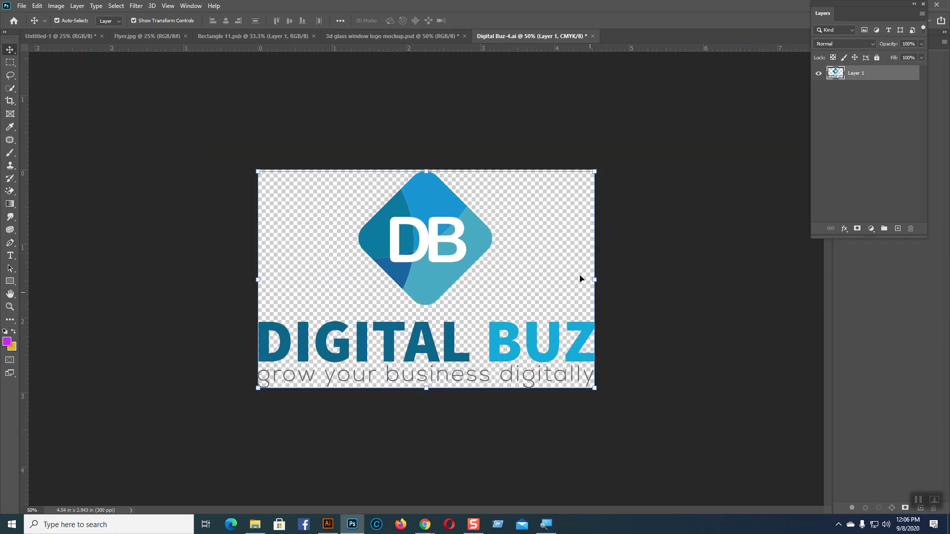
{"action": "left_click_drag", "start_coordinate": [594, 171], "coordinate": [511, 249]}
{"action": "left_click_drag", "start_coordinate": [426, 261], "coordinate": [431, 248]}
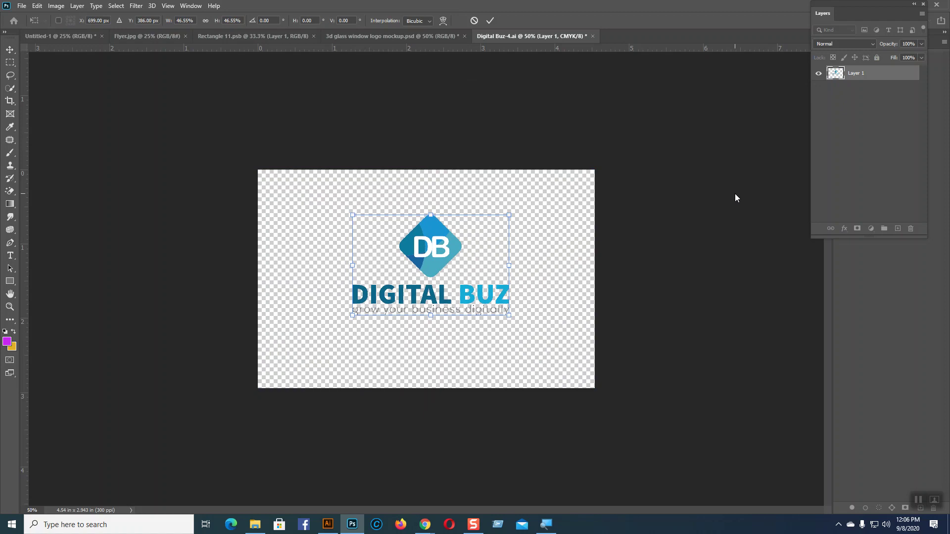
{"action": "key", "text": "Return"}
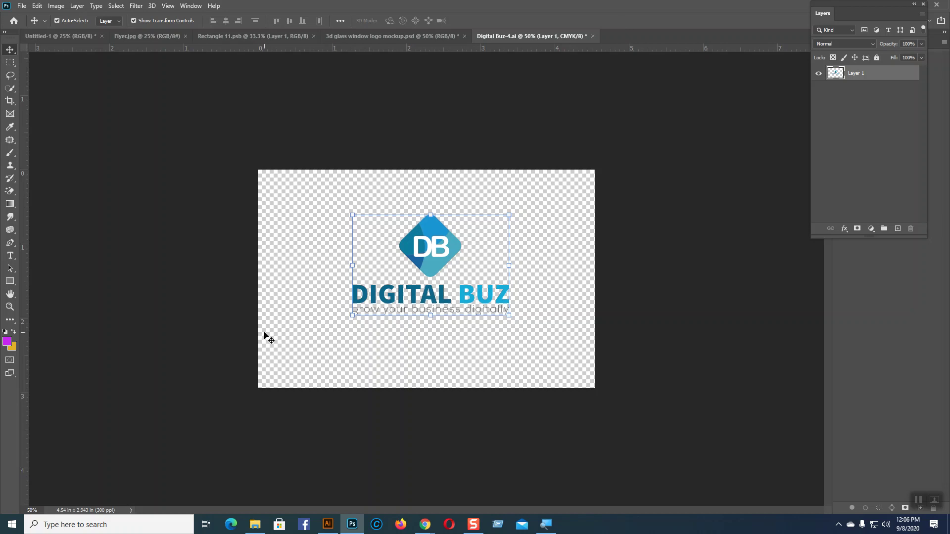
{"action": "left_click", "coordinate": [593, 37]}
{"action": "left_click", "coordinate": [477, 196]}
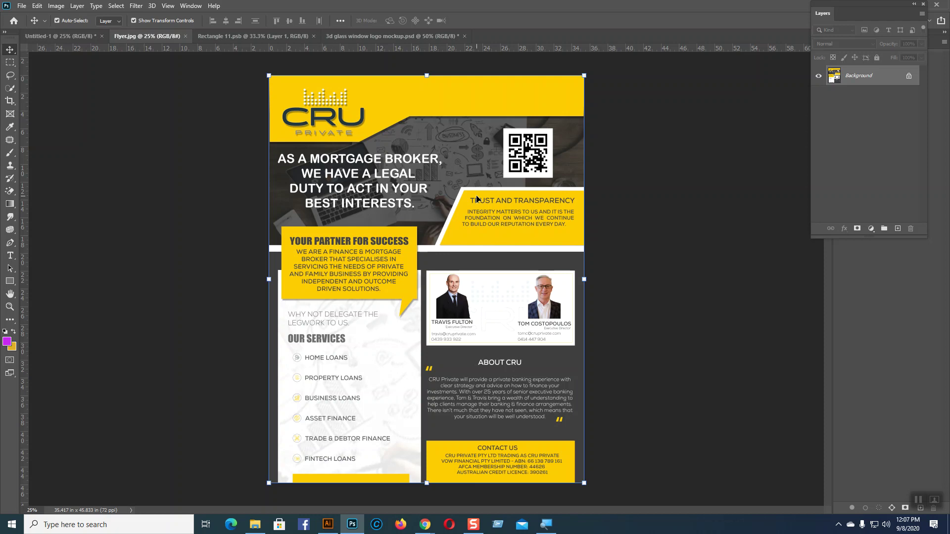
Step: Extract the Letterpress-Logo-MockUp-2 archive in the Downloads folder into its own folder while browsing for a file to open
{"action": "left_click", "coordinate": [380, 36]}
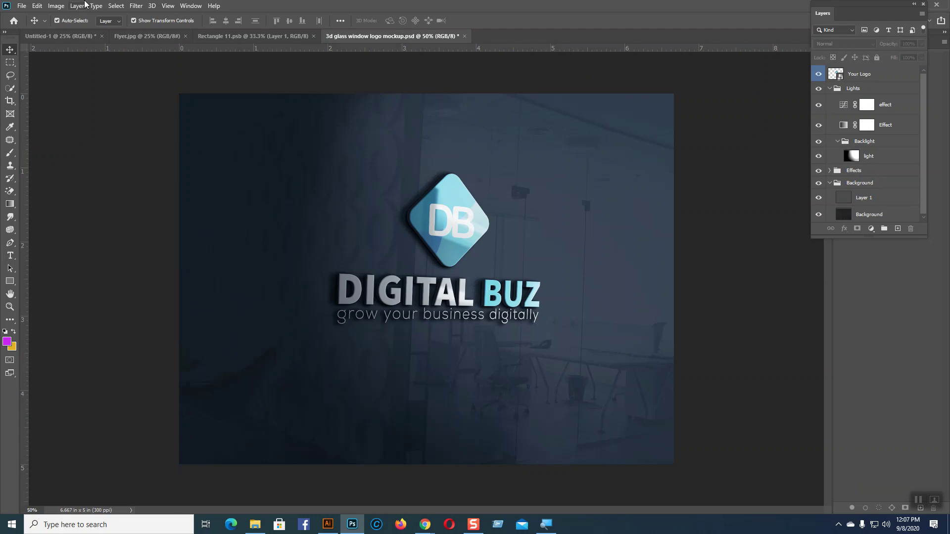
{"action": "left_click", "coordinate": [22, 6]}
{"action": "left_click", "coordinate": [28, 26]}
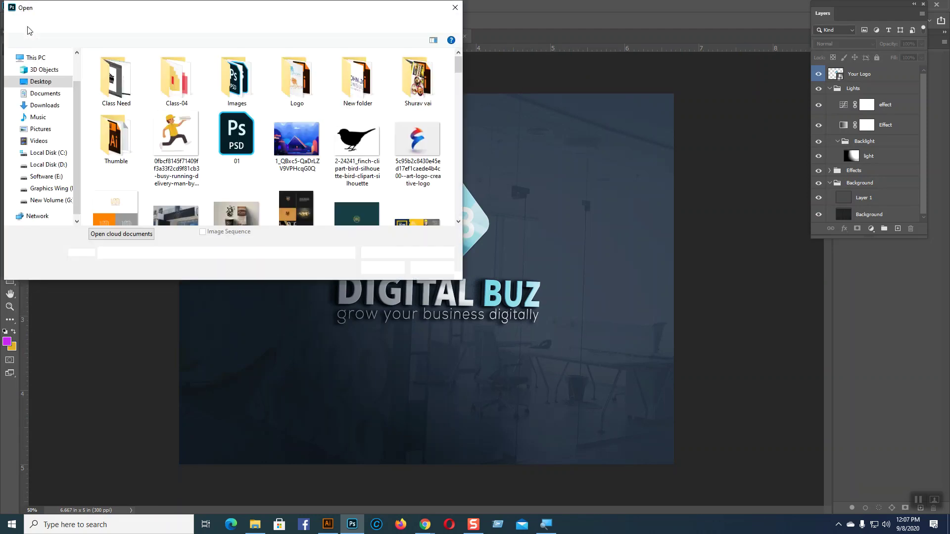
{"action": "left_click", "coordinate": [42, 86]}
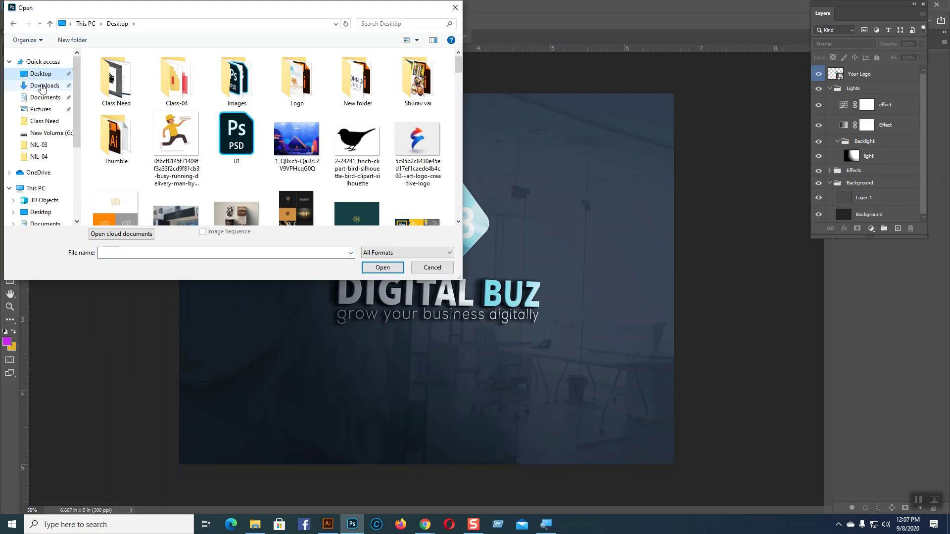
{"action": "left_click", "coordinate": [136, 84]}
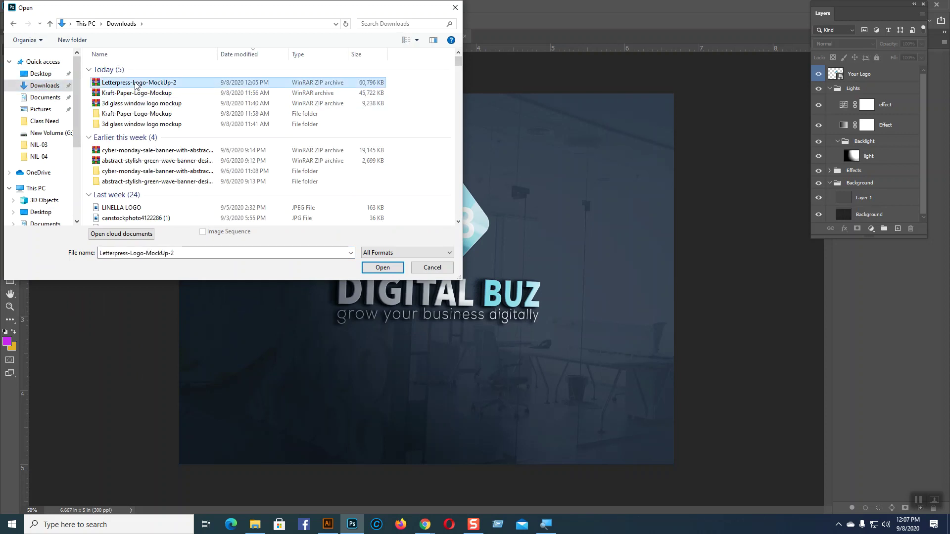
{"action": "right_click", "coordinate": [136, 84]}
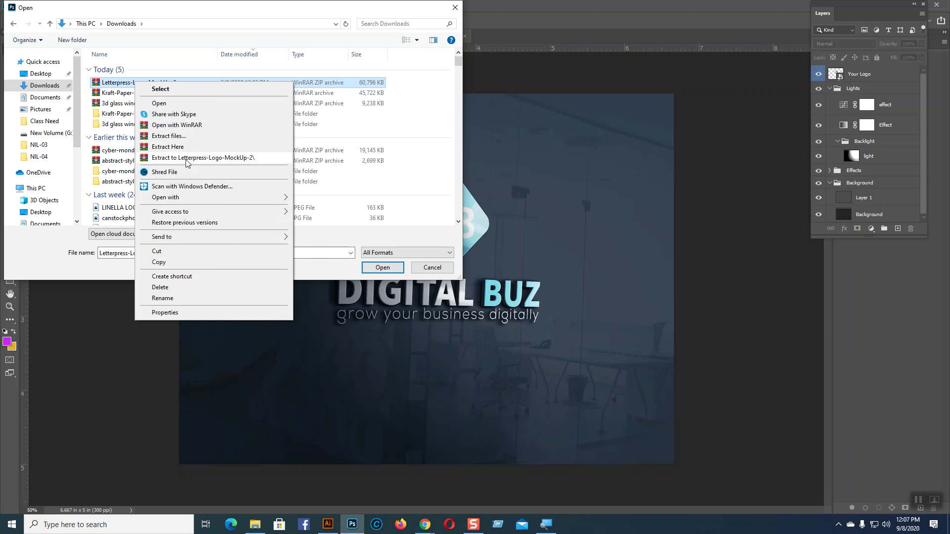
{"action": "left_click", "coordinate": [240, 158]}
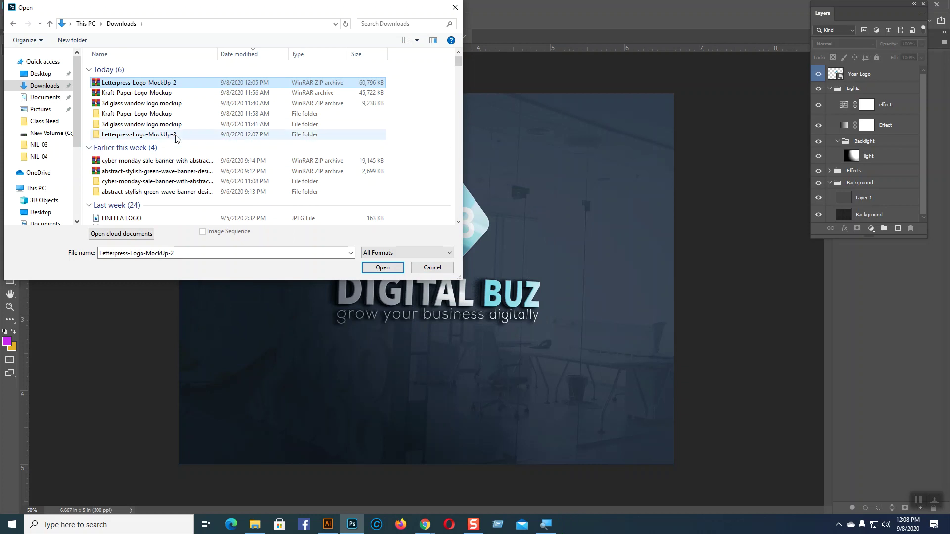
Step: Open the Leterpress PSD from the extracted Letterpress Logo MockUp 2 folder
{"action": "double_click", "coordinate": [145, 134]}
{"action": "double_click", "coordinate": [133, 79]}
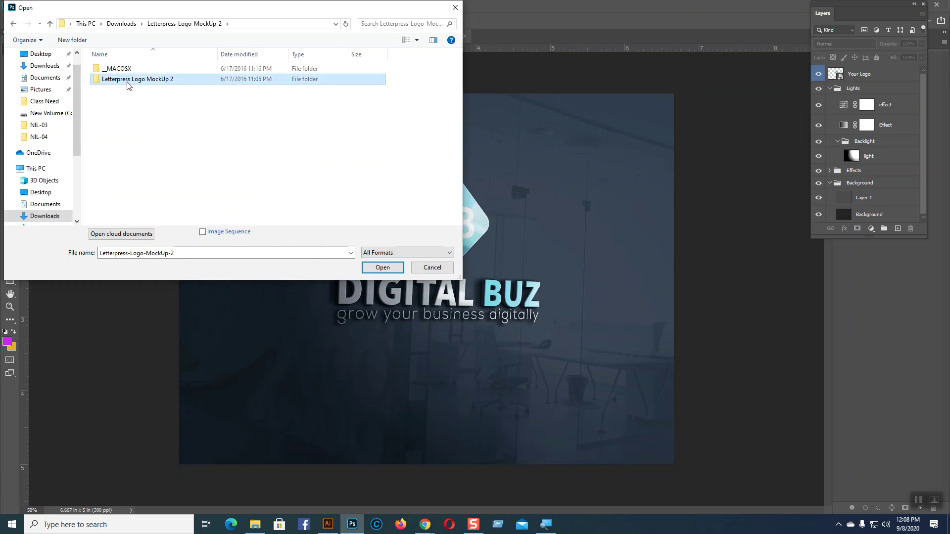
{"action": "left_click", "coordinate": [112, 79]}
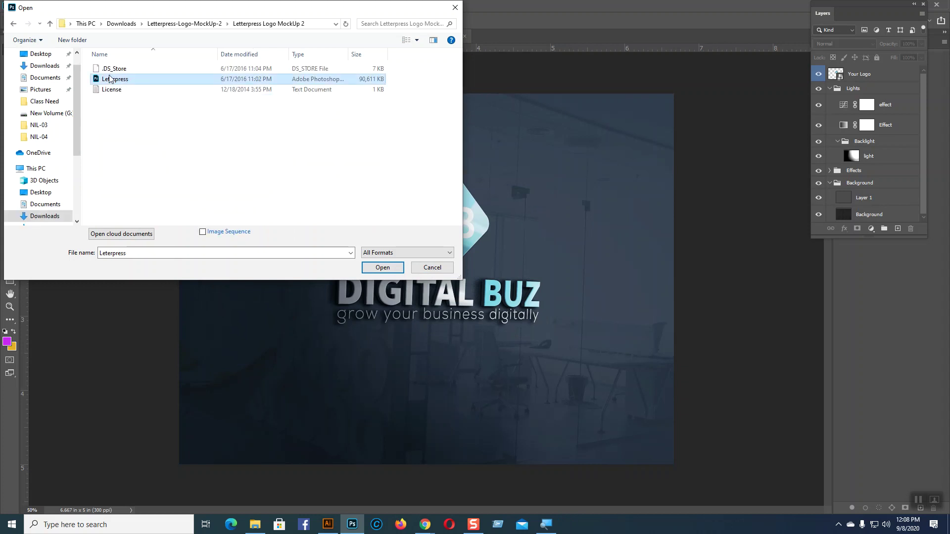
{"action": "left_click", "coordinate": [385, 267]}
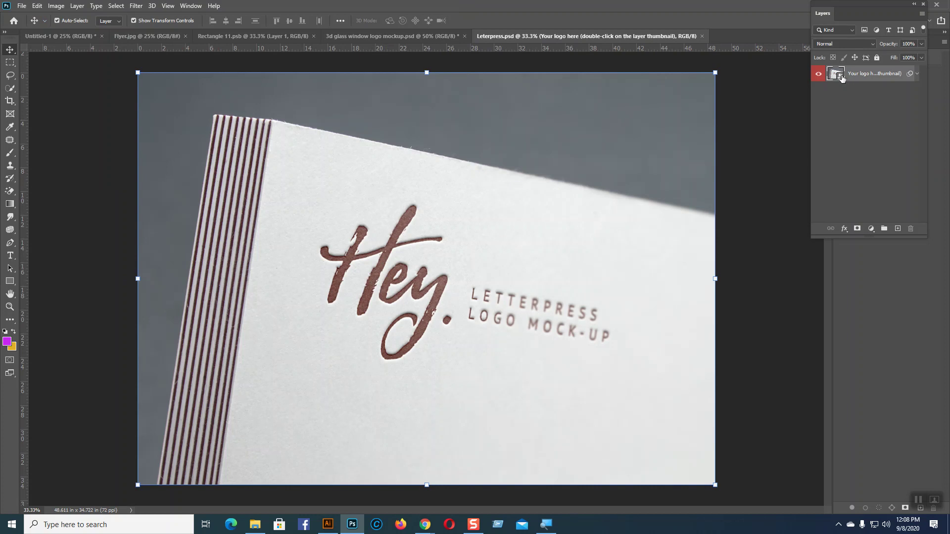
Step: Open the contents of the letterpress mockup's smart object, and pick up the horizontal Digital Buz logo in Illustrator for pasting into Photoshop
{"action": "double_click", "coordinate": [836, 75]}
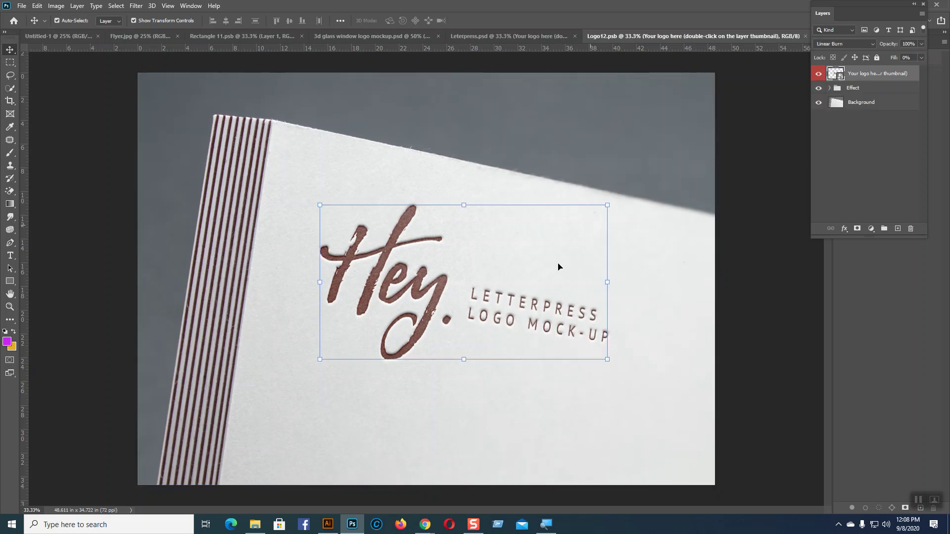
{"action": "left_click_drag", "start_coordinate": [297, 109], "coordinate": [575, 212]}
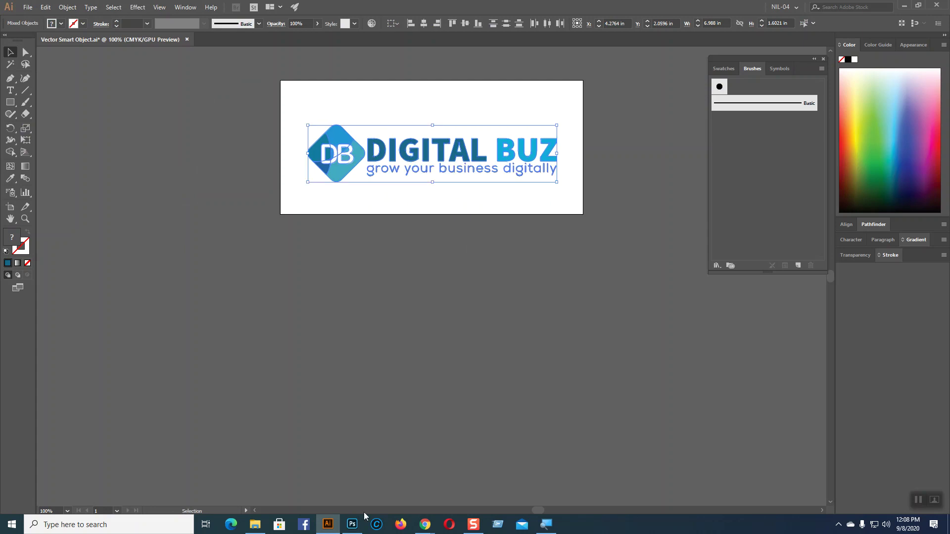
{"action": "left_click", "coordinate": [352, 525]}
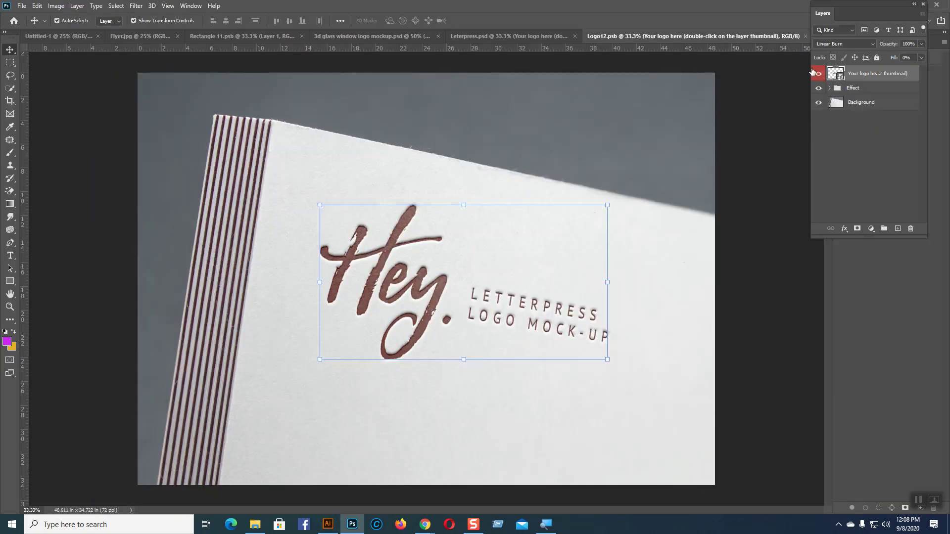
Step: Open the nested logo smart object, add a blank layer, and delete the Placeholder layer with the Hey artwork
{"action": "double_click", "coordinate": [839, 75]}
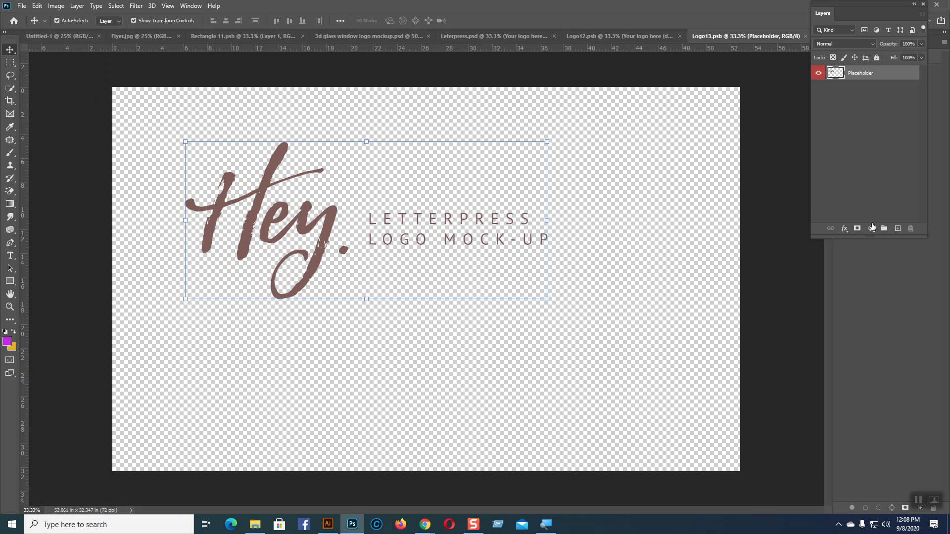
{"action": "left_click", "coordinate": [897, 229]}
{"action": "left_click", "coordinate": [858, 89]}
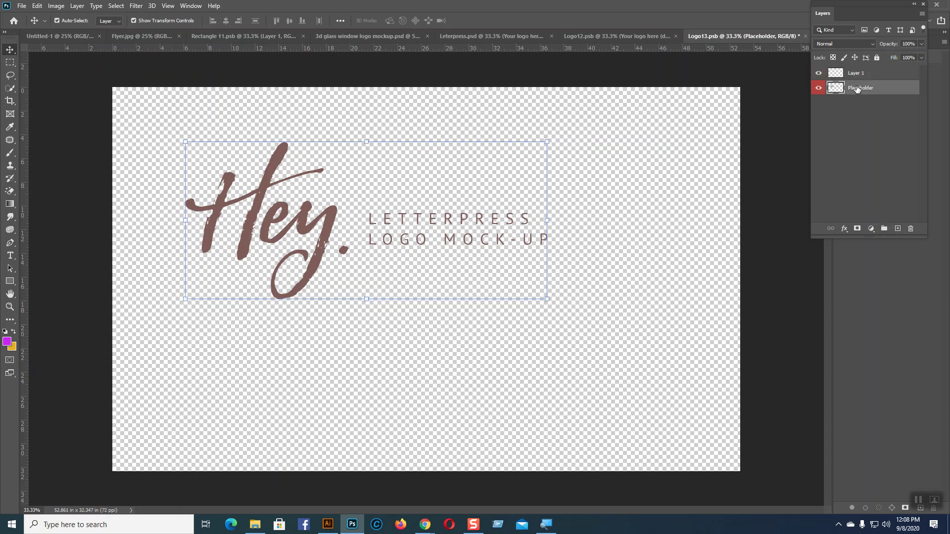
{"action": "key", "text": "Delete"}
Step: Paste the Digital Buz logo as pixels, enlarge it to about 21 inches wide, and place it in the canvas's upper-left area
{"action": "key", "text": "ctrl+v"}
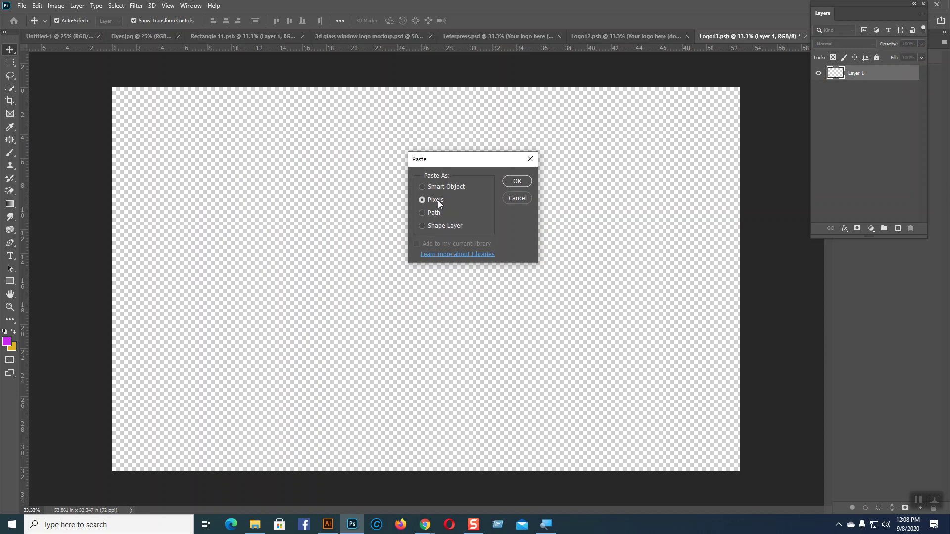
{"action": "left_click", "coordinate": [517, 181]}
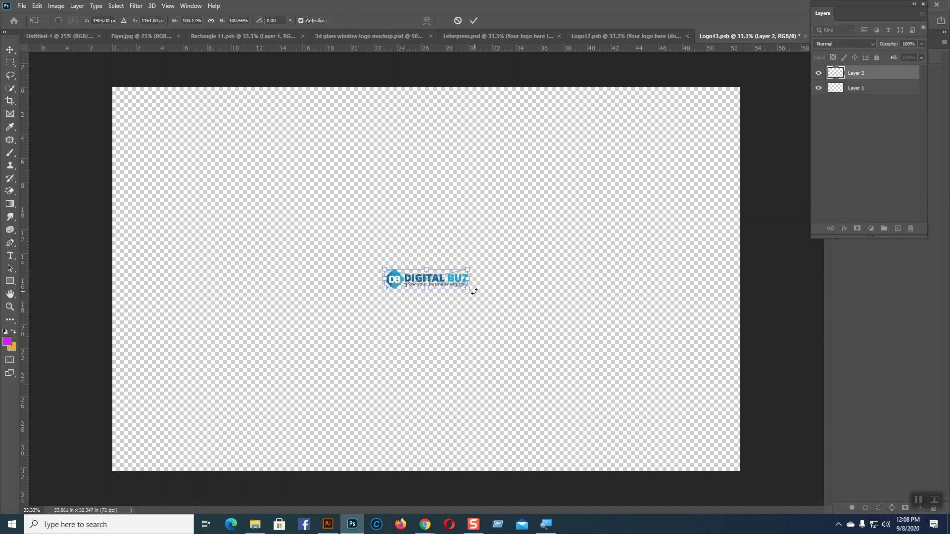
{"action": "left_click_drag", "start_coordinate": [467, 288], "coordinate": [376, 191]}
{"action": "mouse_move", "coordinate": [420, 214]}
{"action": "left_mouse_down"}
{"action": "mouse_move", "coordinate": [433, 214]}
{"action": "mouse_move", "coordinate": [421, 214]}
{"action": "left_mouse_up"}
{"action": "left_click_drag", "start_coordinate": [372, 191], "coordinate": [356, 179]}
{"action": "key", "text": "Return"}
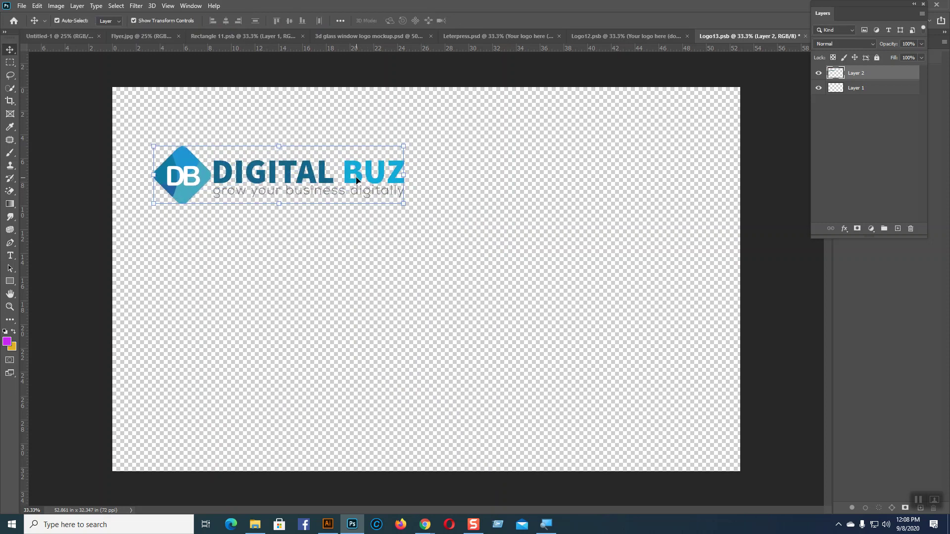
Step: Save the nested logo contents and check the Digital Buz logo on the letterpress mockup in Logo12.psb
{"action": "key", "text": "ctrl+s"}
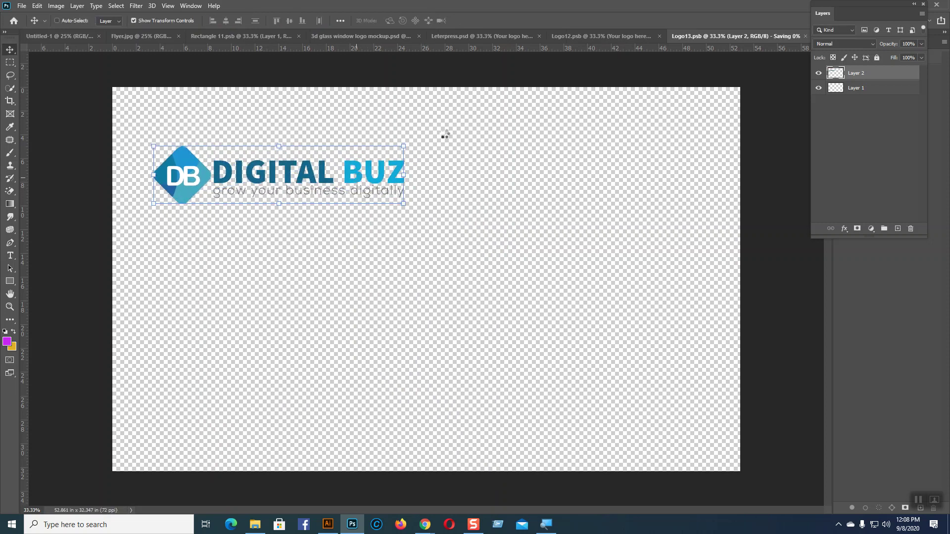
{"action": "left_click", "coordinate": [583, 37]}
{"action": "left_click", "coordinate": [604, 258]}
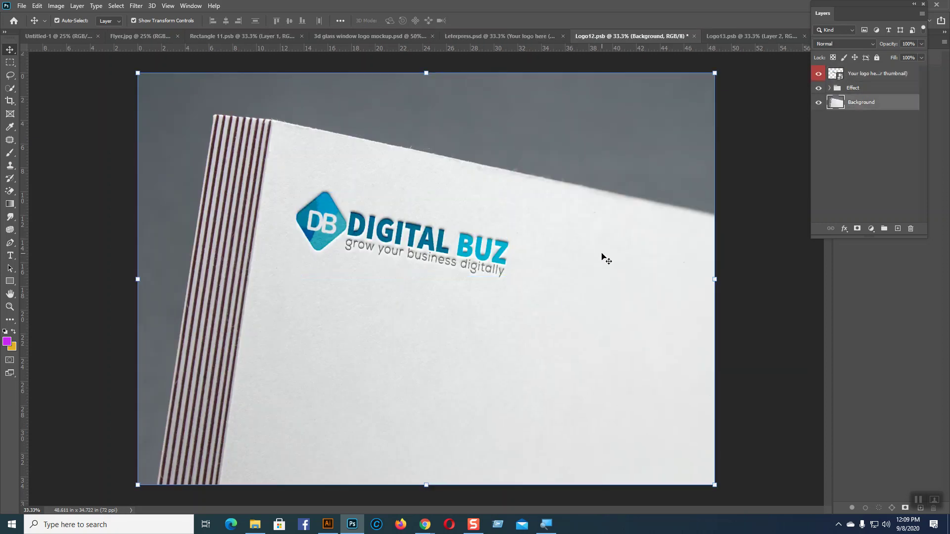
{"action": "left_click", "coordinate": [796, 267]}
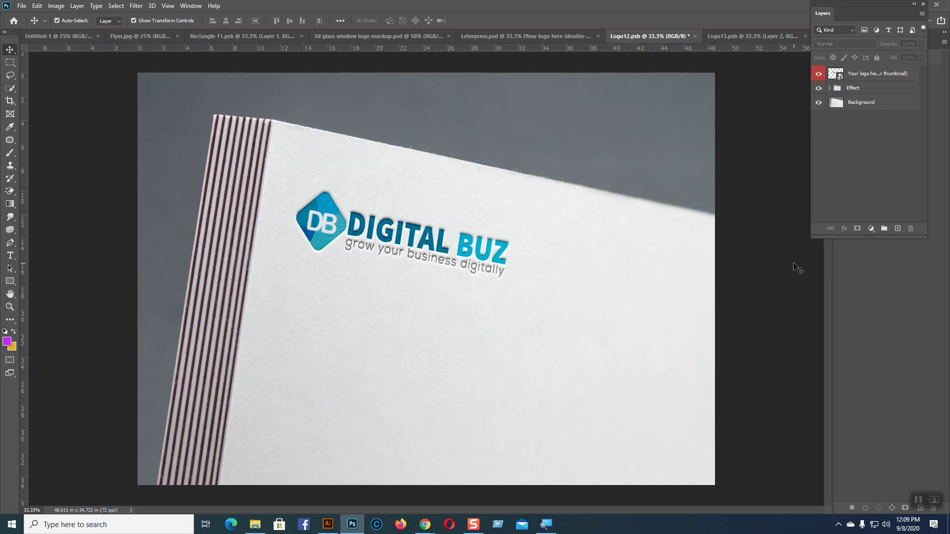
{"action": "left_click", "coordinate": [487, 246]}
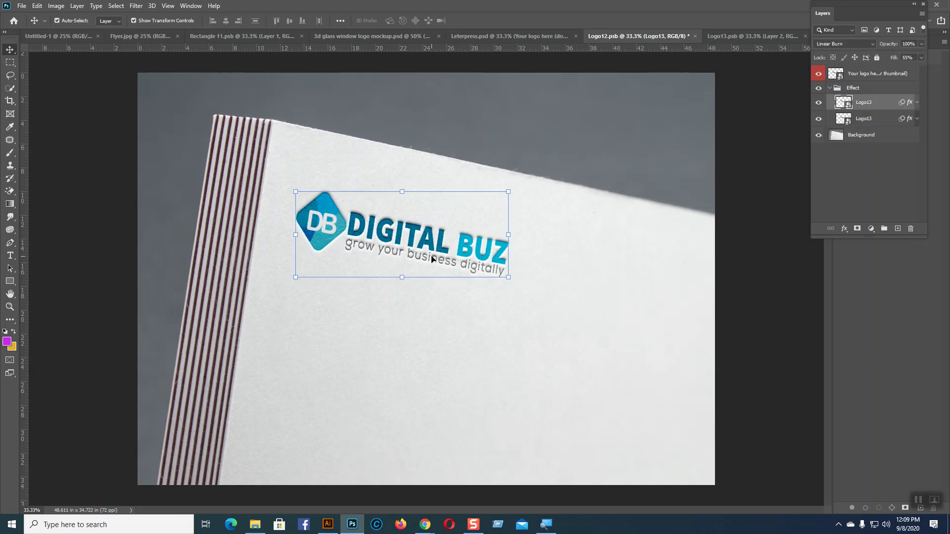
{"action": "left_click", "coordinate": [509, 277]}
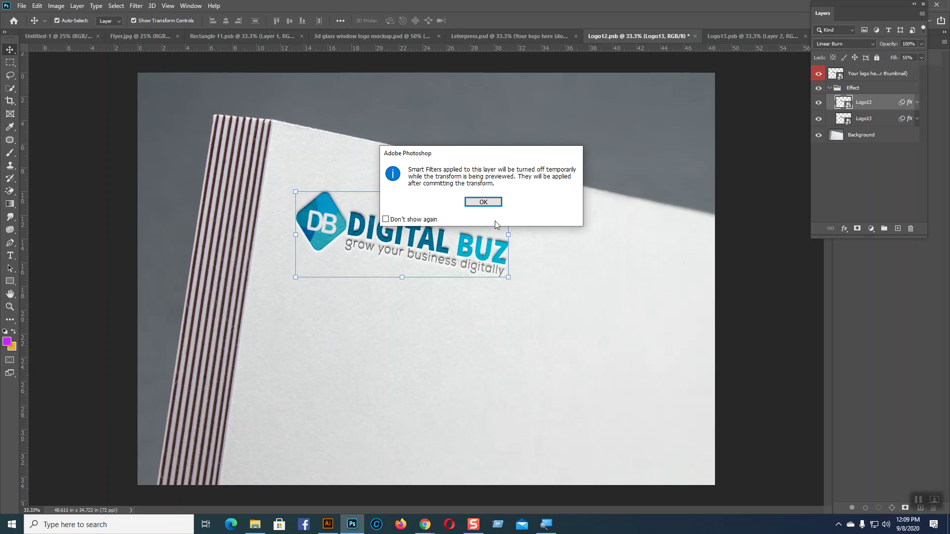
{"action": "left_click", "coordinate": [483, 203]}
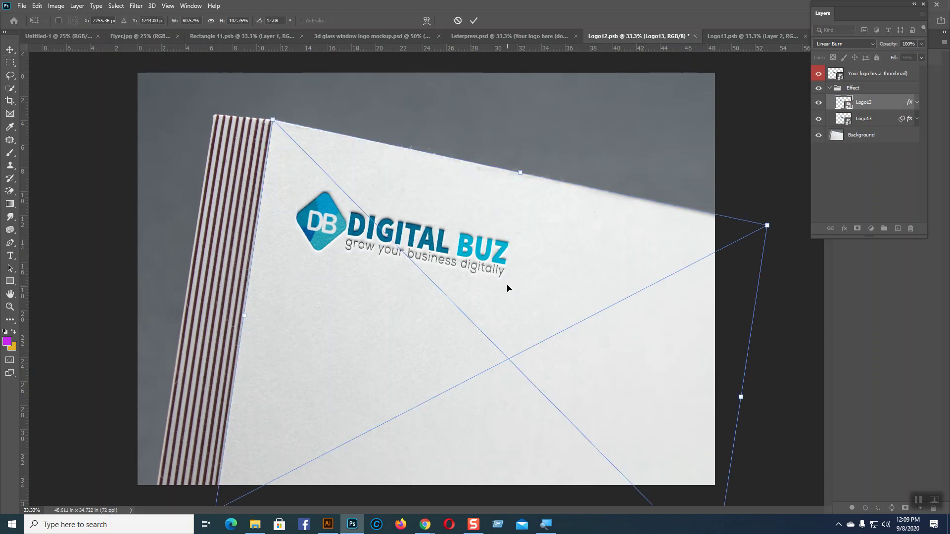
{"action": "key", "text": "Return"}
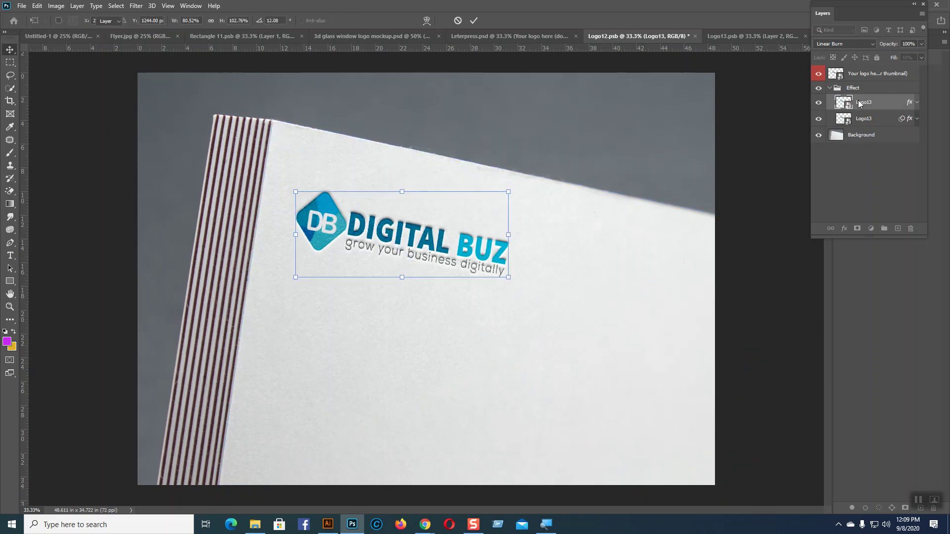
{"action": "left_click", "coordinate": [874, 75]}
Step: Enlarge the Digital Buz logo in Logo13.psb to about 27 inches wide, keeping it in the canvas's upper-left area
{"action": "left_click", "coordinate": [748, 33]}
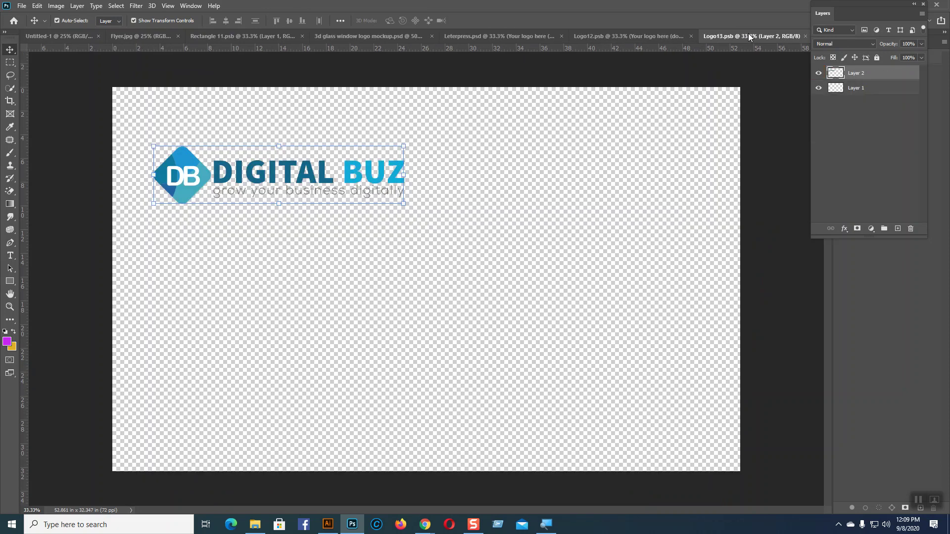
{"action": "left_click_drag", "start_coordinate": [403, 205], "coordinate": [436, 228]}
{"action": "left_click_drag", "start_coordinate": [398, 192], "coordinate": [409, 187]}
{"action": "key", "text": "Return"}
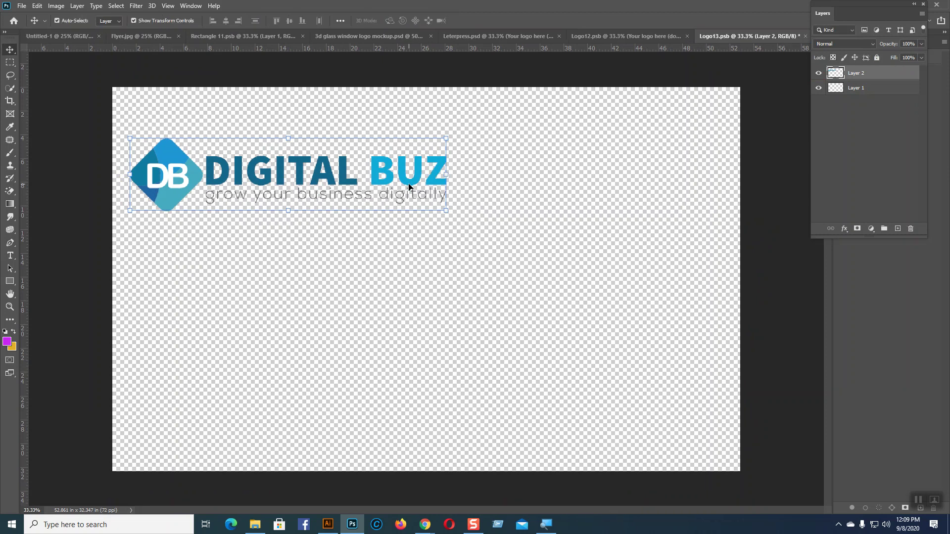
Step: Save the enlarged logo in Logo13.psb and review the updated letterpress mockup in Logo12.psb
{"action": "key", "text": "ctrl+s"}
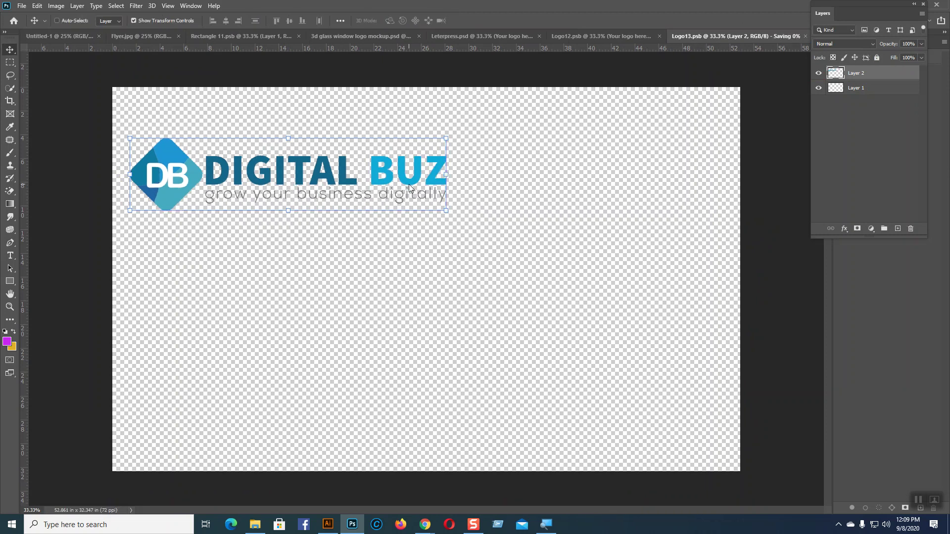
{"action": "left_click", "coordinate": [610, 37]}
{"action": "left_click", "coordinate": [614, 282]}
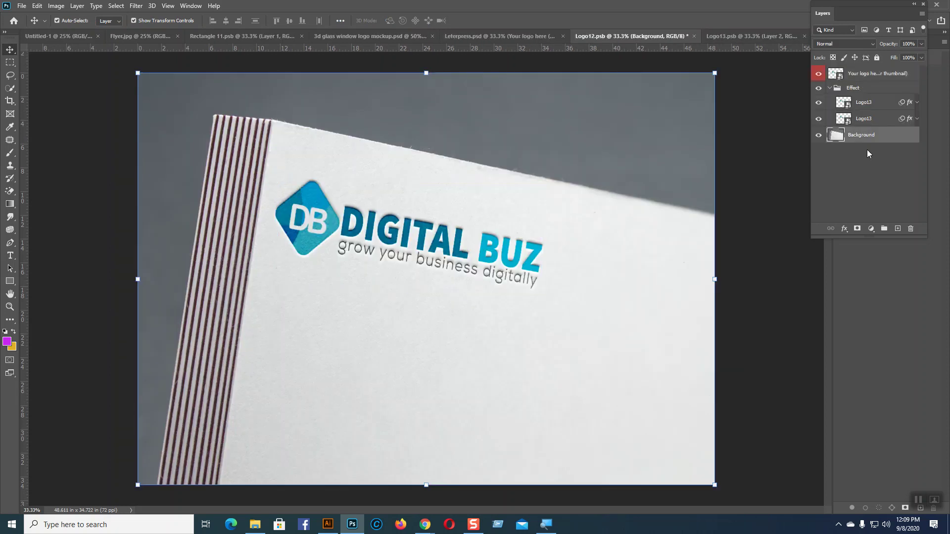
{"action": "left_click", "coordinate": [773, 236]}
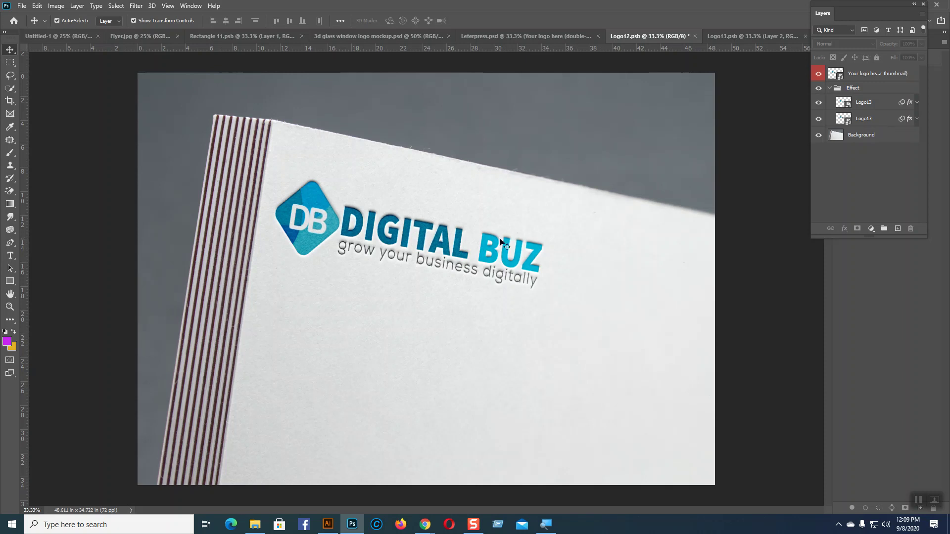
Step: Switch to Chrome and look through the letterpress, stone, embroidered and cutout logo mockups on the 365webresources page
{"action": "left_click", "coordinate": [425, 525]}
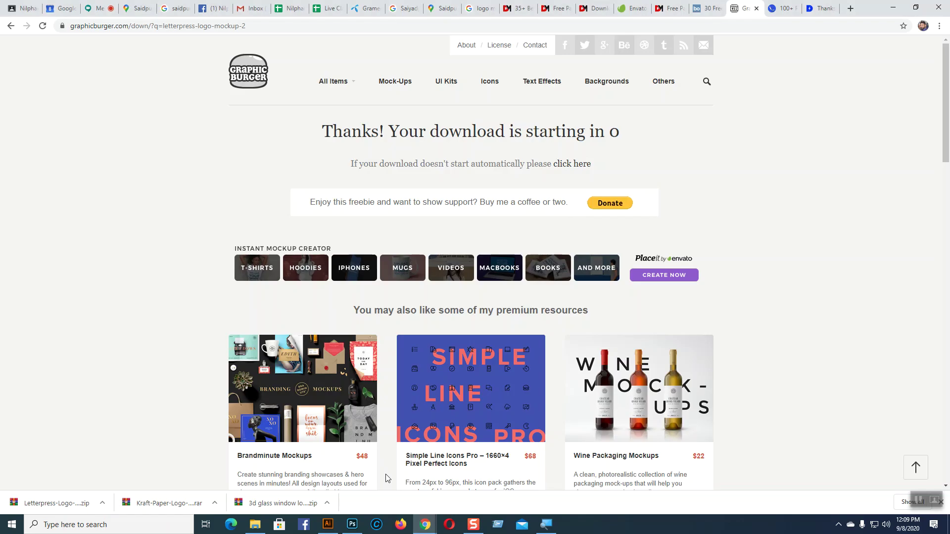
{"action": "left_click", "coordinate": [352, 525]}
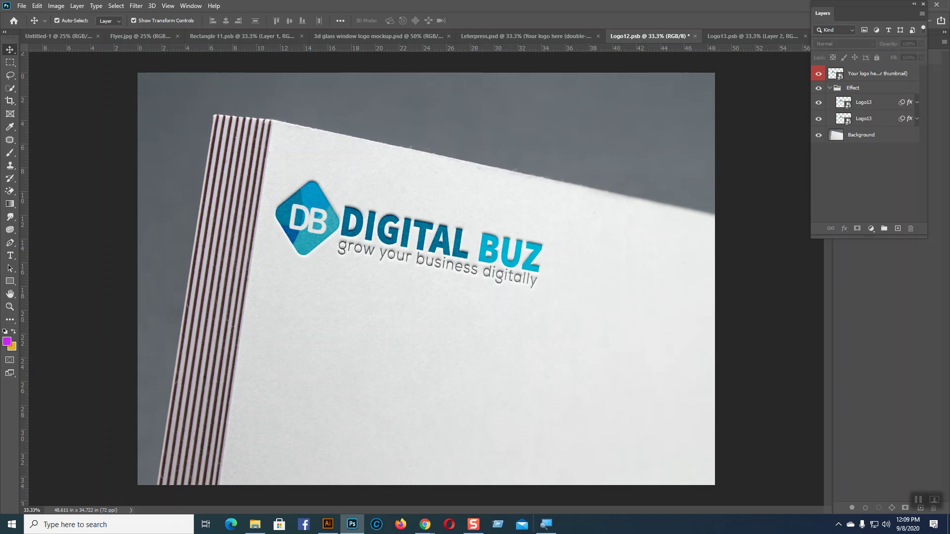
{"action": "mouse_move", "coordinate": [425, 525]}
{"action": "left_click", "coordinate": [392, 461]}
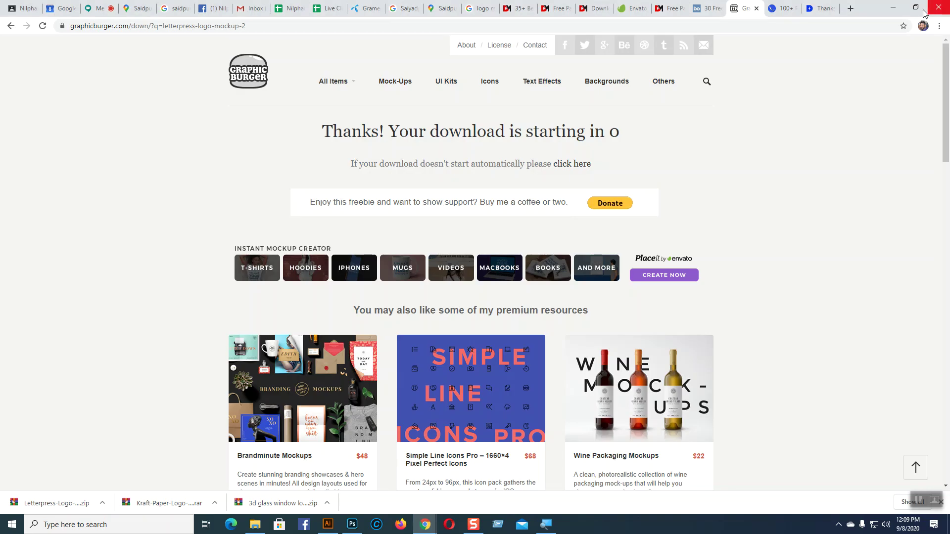
{"action": "left_click", "coordinate": [794, 10]}
{"action": "scroll", "coordinate": [611, 332], "scroll_direction": "down", "scroll_amount": 10}
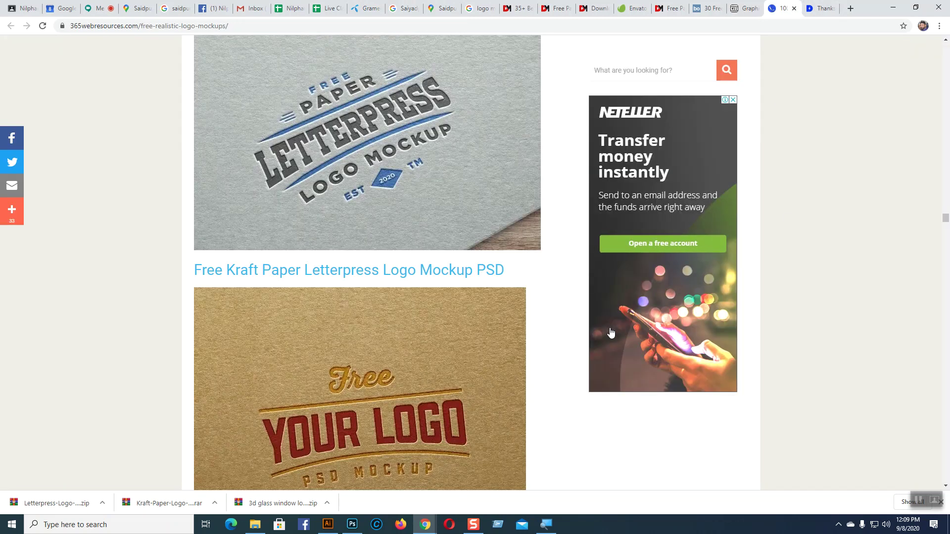
{"action": "scroll", "coordinate": [611, 332], "scroll_direction": "down", "scroll_amount": 15}
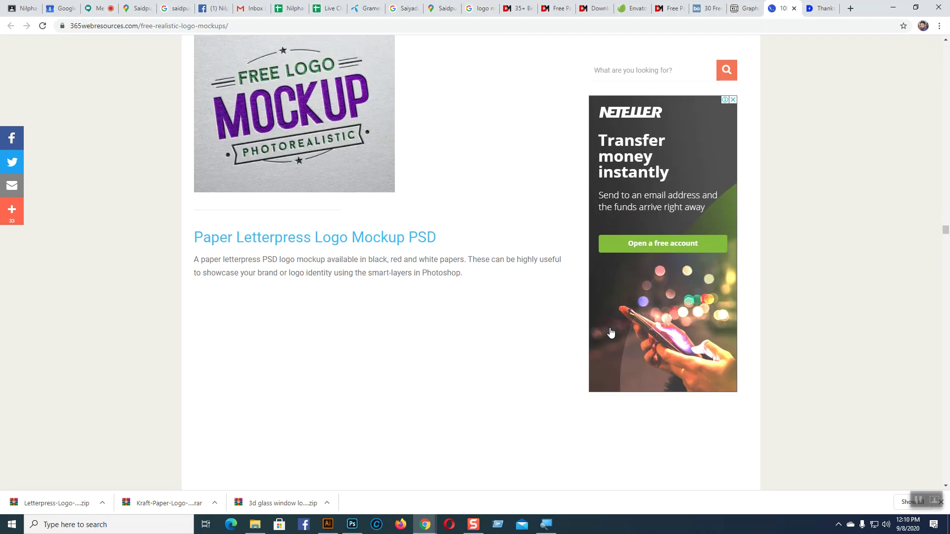
{"action": "scroll", "coordinate": [611, 333], "scroll_direction": "down", "scroll_amount": 15}
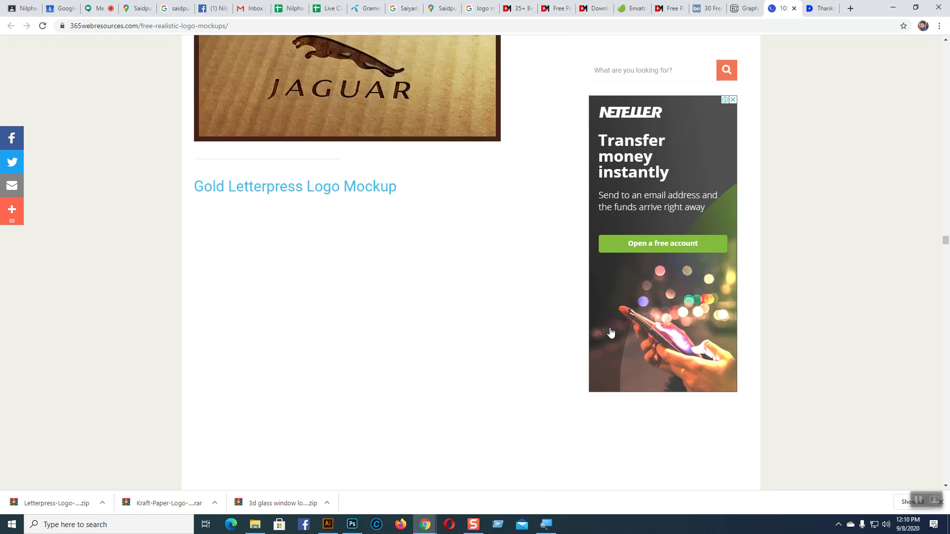
{"action": "scroll", "coordinate": [611, 333], "scroll_direction": "down", "scroll_amount": 15}
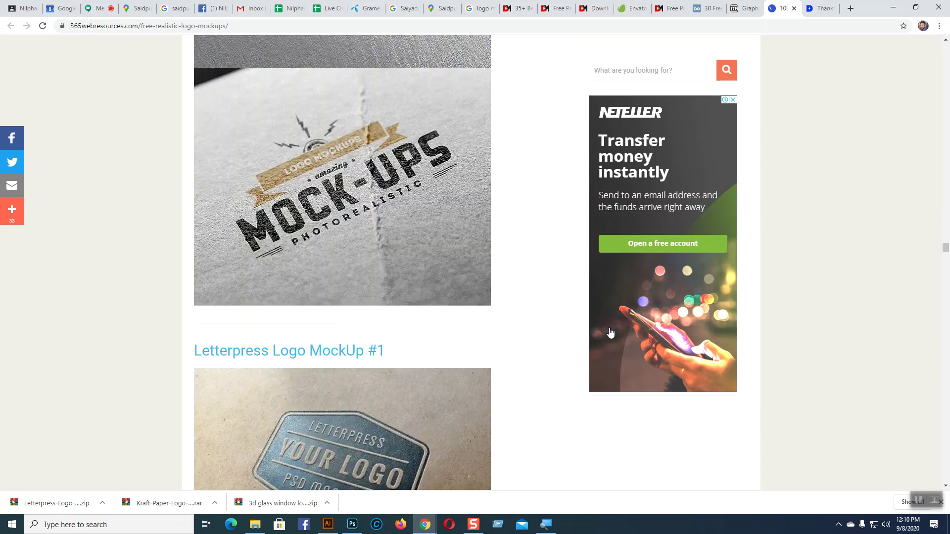
{"action": "scroll", "coordinate": [612, 333], "scroll_direction": "down", "scroll_amount": 13}
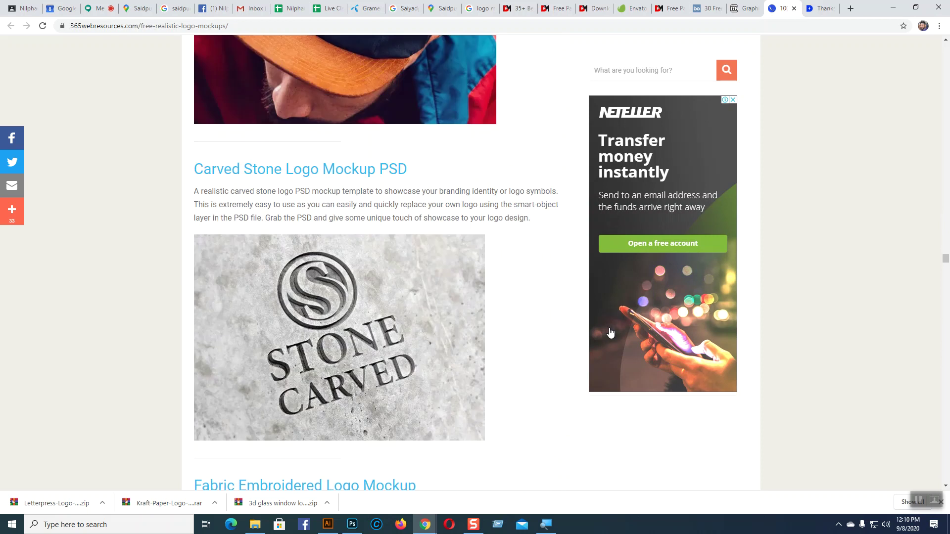
{"action": "scroll", "coordinate": [611, 332], "scroll_direction": "down", "scroll_amount": 12}
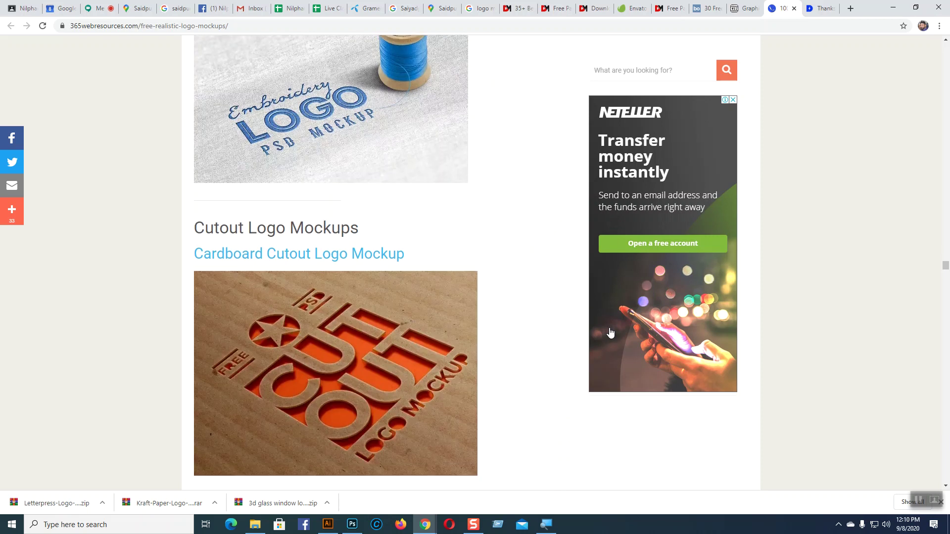
{"action": "scroll", "coordinate": [611, 333], "scroll_direction": "down", "scroll_amount": 8}
Step: Review the embroidered cap mockup, then examine the wood and metallic foil logo mockups further down the page
{"action": "scroll", "coordinate": [612, 333], "scroll_direction": "up", "scroll_amount": 5}
{"action": "scroll", "coordinate": [611, 332], "scroll_direction": "up", "scroll_amount": 18}
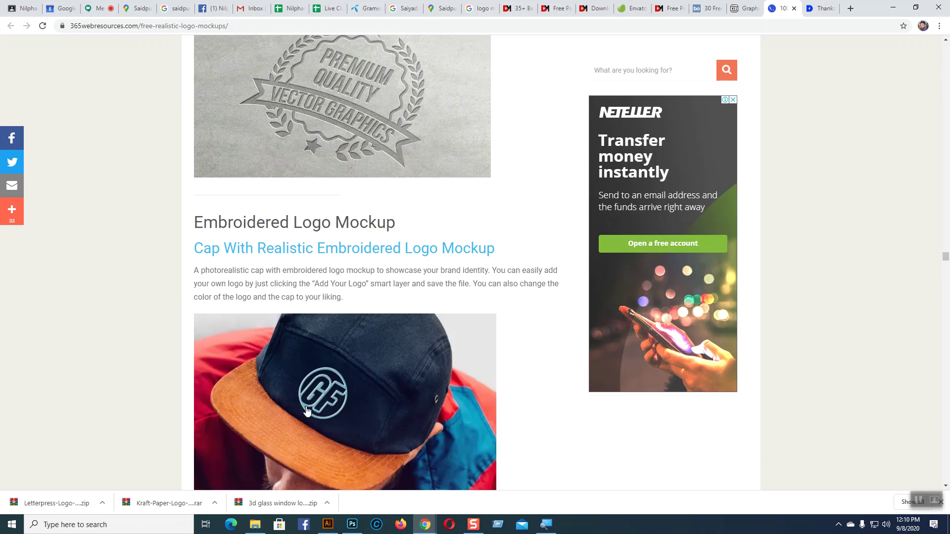
{"action": "scroll", "coordinate": [571, 340], "scroll_direction": "down", "scroll_amount": 12}
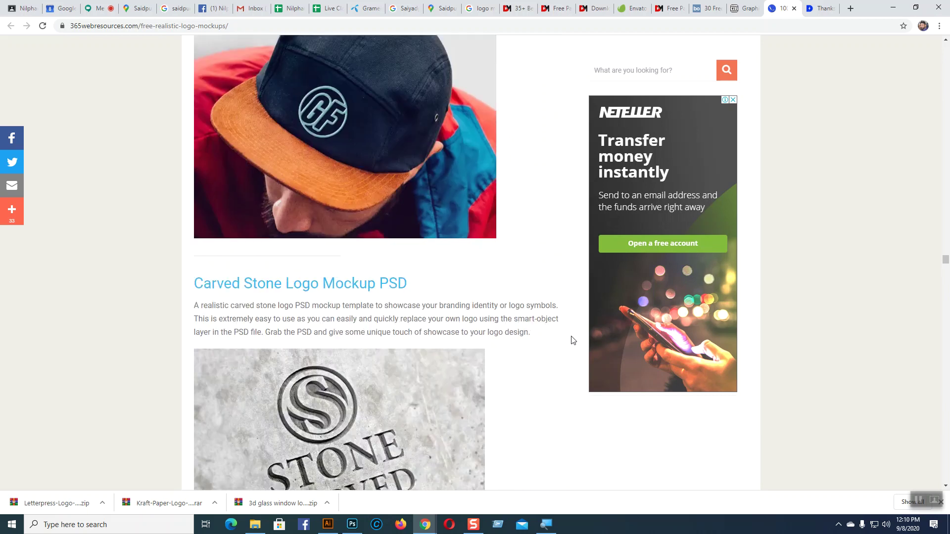
{"action": "scroll", "coordinate": [572, 340], "scroll_direction": "down", "scroll_amount": 6}
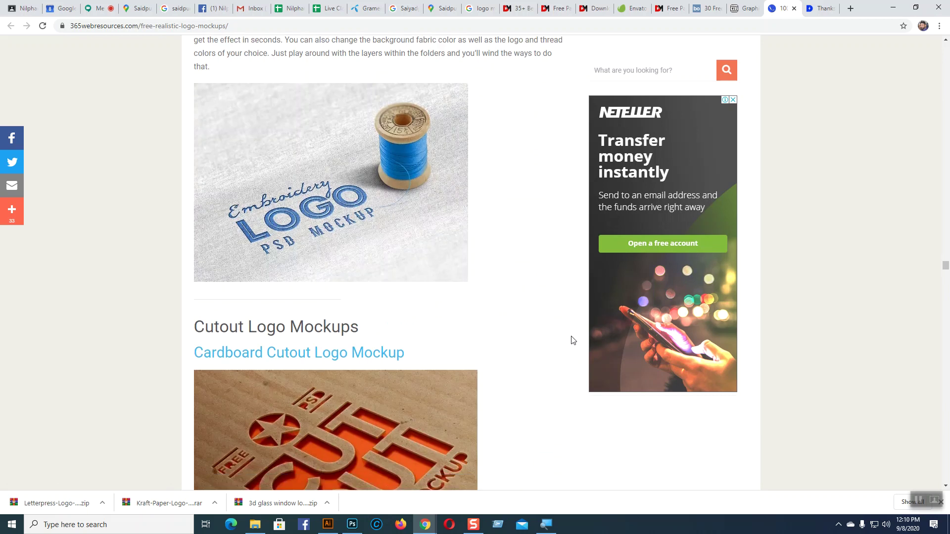
{"action": "scroll", "coordinate": [573, 340], "scroll_direction": "down", "scroll_amount": 16}
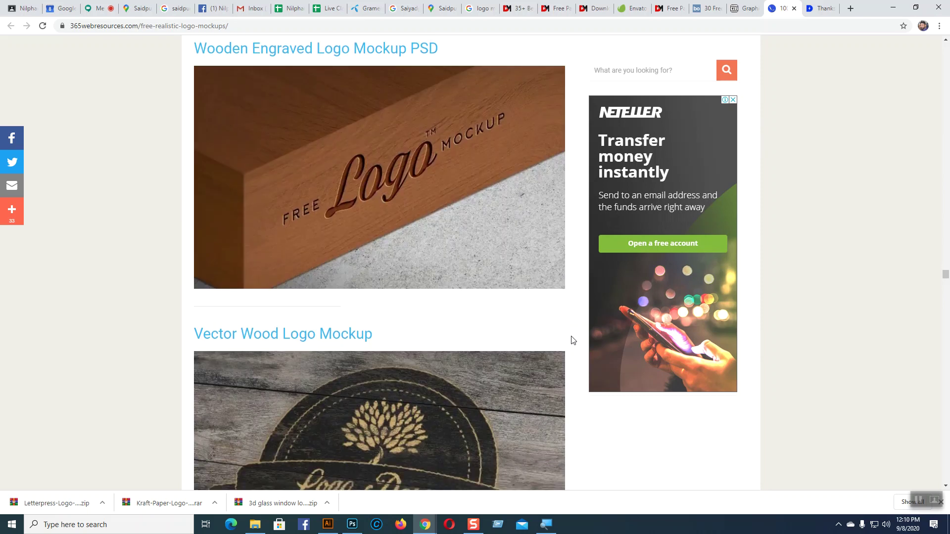
{"action": "scroll", "coordinate": [573, 340], "scroll_direction": "down", "scroll_amount": 15}
{"action": "scroll", "coordinate": [572, 340], "scroll_direction": "down", "scroll_amount": 1}
{"action": "scroll", "coordinate": [572, 340], "scroll_direction": "down", "scroll_amount": 14}
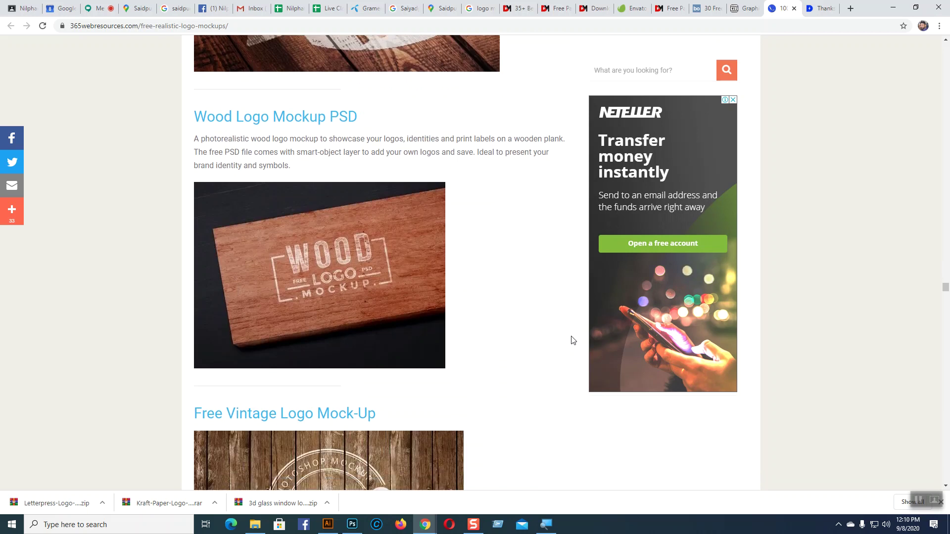
{"action": "scroll", "coordinate": [573, 340], "scroll_direction": "down", "scroll_amount": 12}
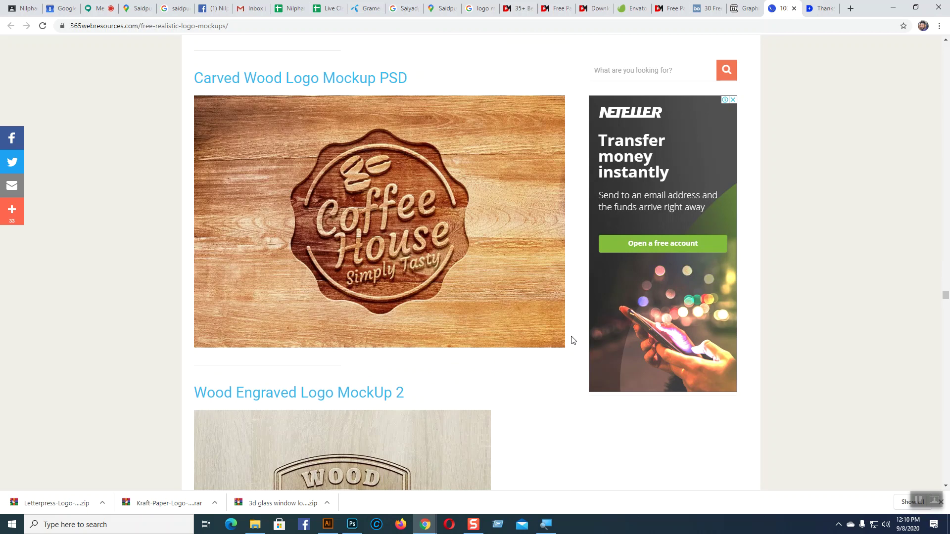
{"action": "scroll", "coordinate": [573, 340], "scroll_direction": "down", "scroll_amount": 16}
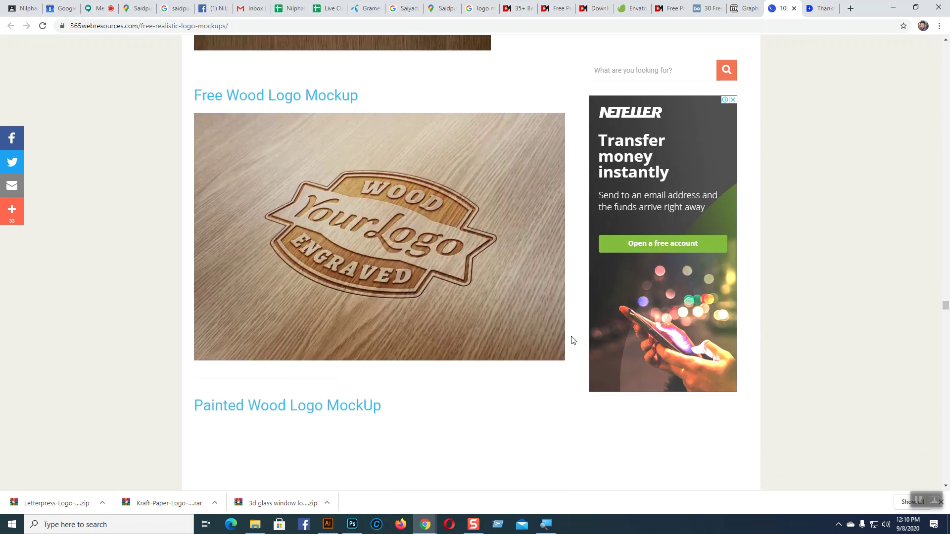
{"action": "scroll", "coordinate": [573, 340], "scroll_direction": "down", "scroll_amount": 15}
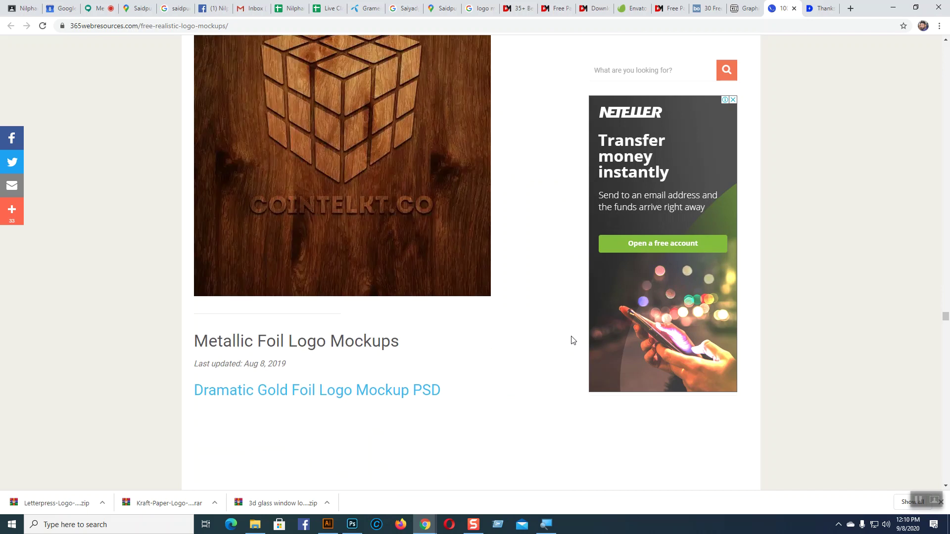
{"action": "scroll", "coordinate": [573, 340], "scroll_direction": "down", "scroll_amount": 15}
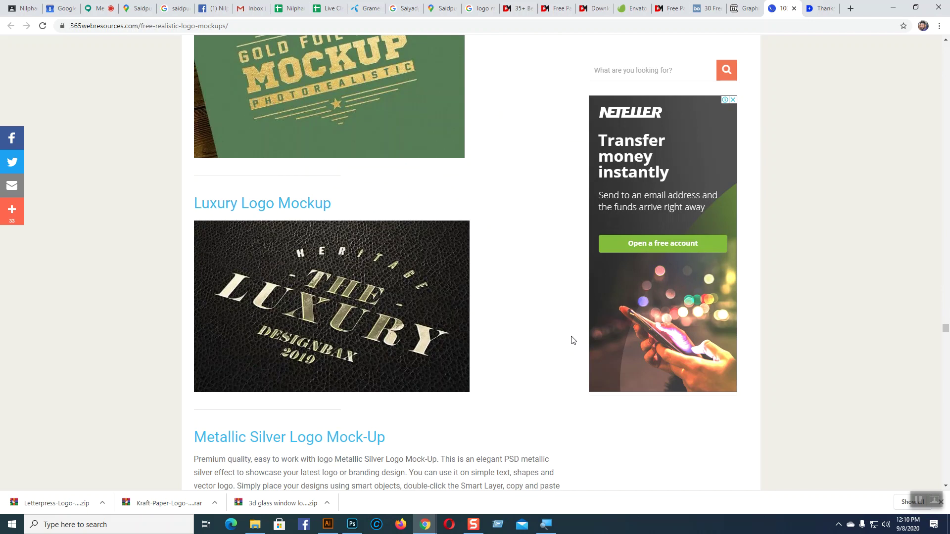
{"action": "scroll", "coordinate": [572, 340], "scroll_direction": "down", "scroll_amount": 1}
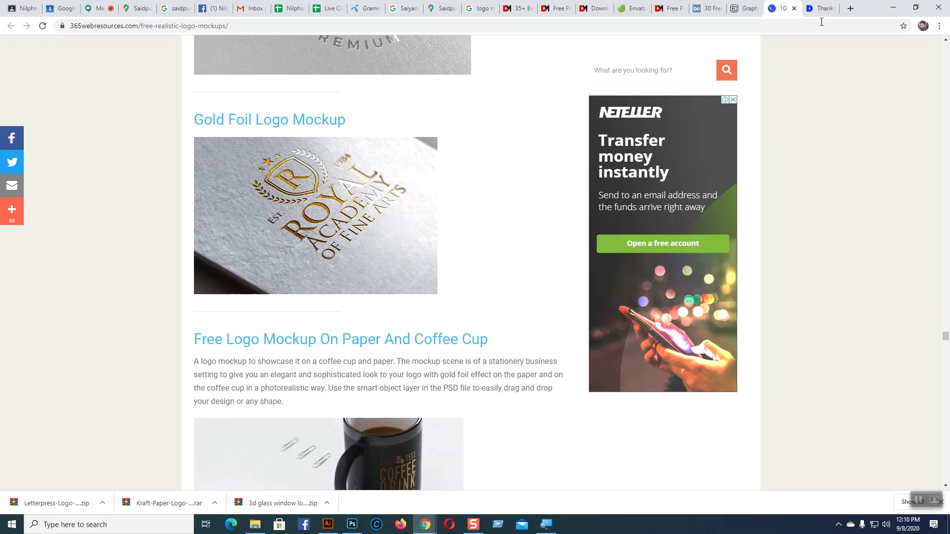
Step: Close the finished mockup pages, including 365webresources and GraphicBurger, back to the designsmaz coffee cup download page
{"action": "left_click", "coordinate": [794, 8]}
{"action": "left_click", "coordinate": [795, 9]}
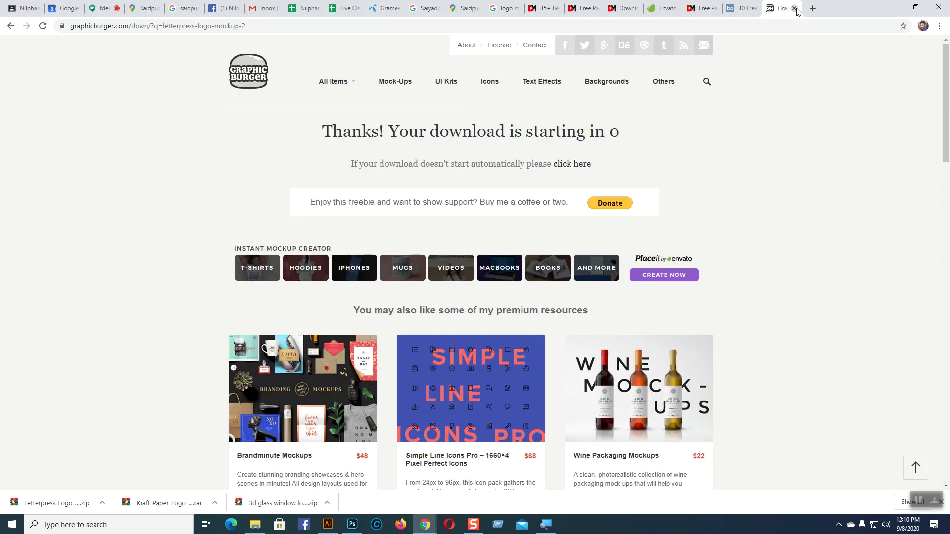
{"action": "left_click", "coordinate": [795, 9]}
{"action": "left_click", "coordinate": [794, 9]}
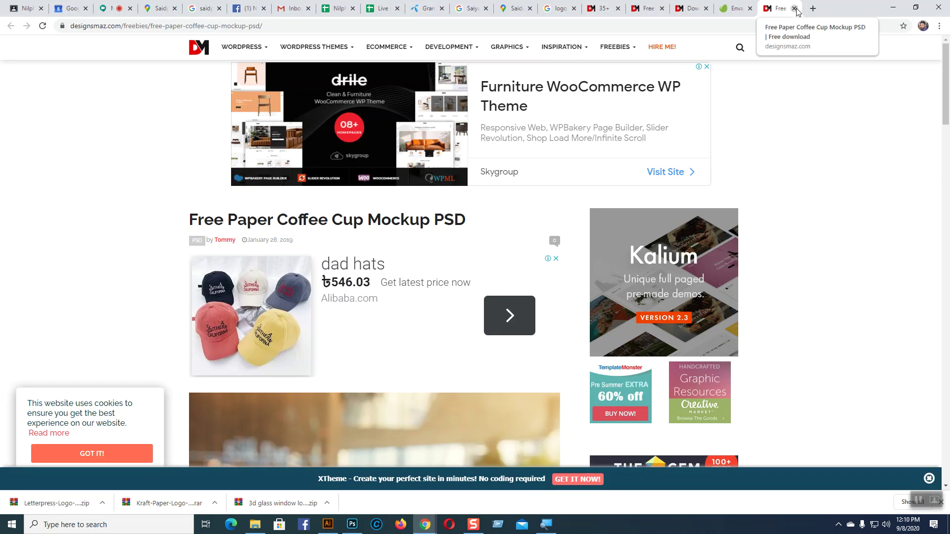
{"action": "left_click", "coordinate": [794, 8]}
{"action": "left_click", "coordinate": [794, 8]}
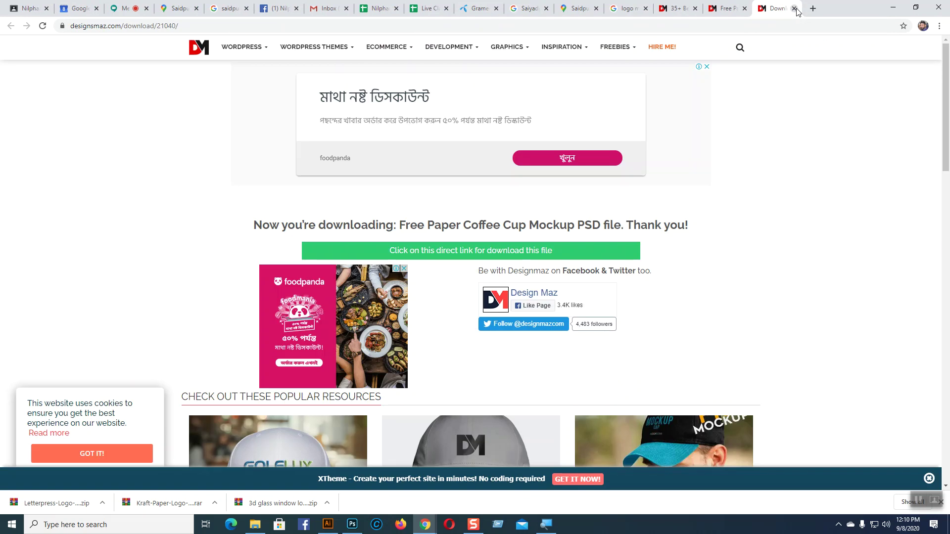
Step: Look through the popular resources on the designsmaz download page and close the remaining designsmaz pages
{"action": "scroll", "coordinate": [677, 358], "scroll_direction": "down", "scroll_amount": 10}
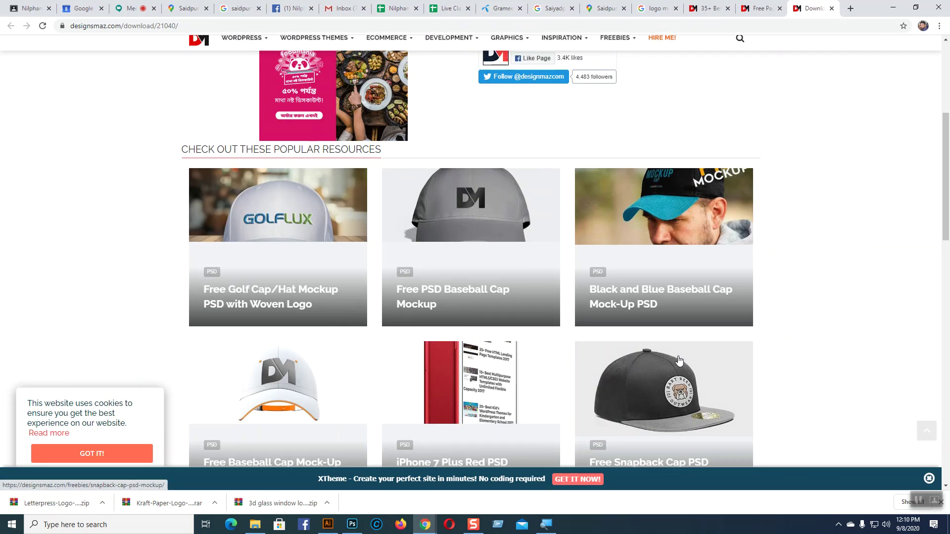
{"action": "scroll", "coordinate": [679, 360], "scroll_direction": "down", "scroll_amount": 3}
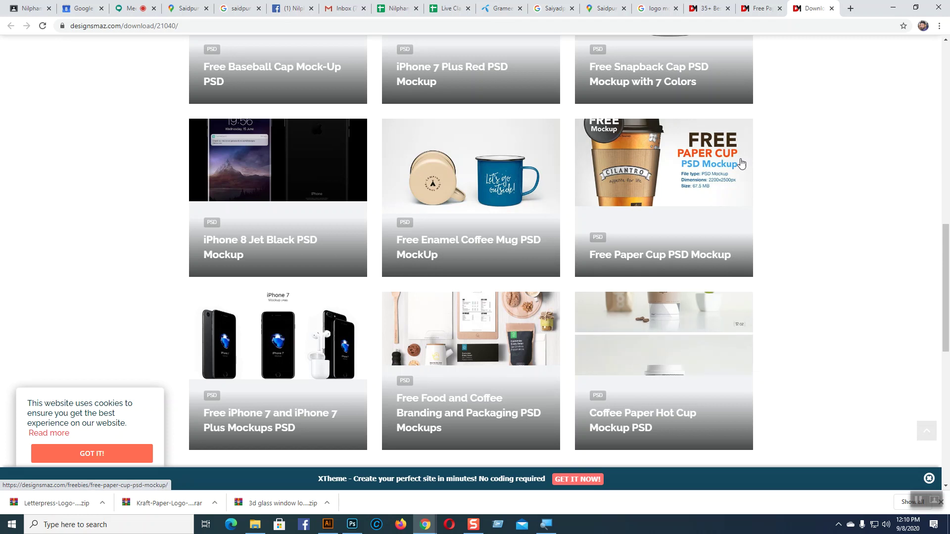
{"action": "left_click", "coordinate": [832, 9]}
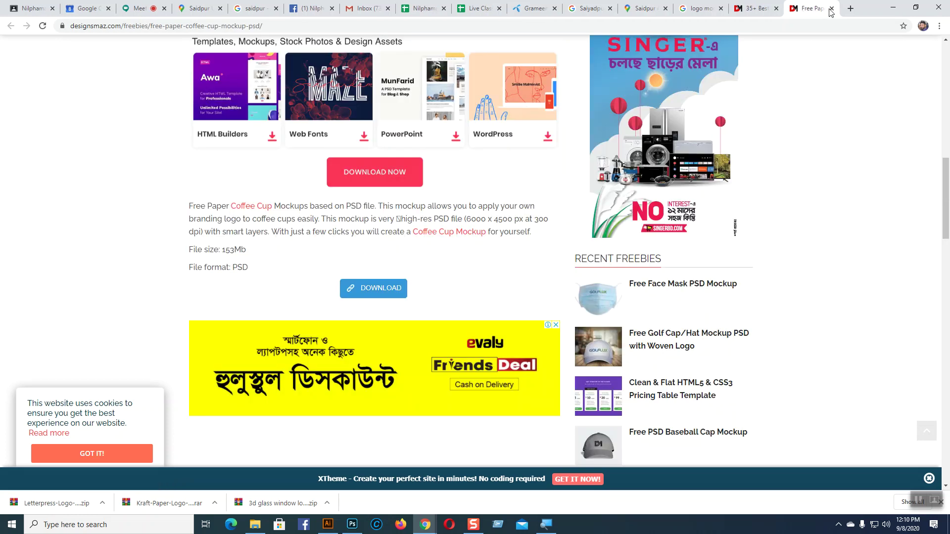
{"action": "left_click", "coordinate": [832, 8]}
{"action": "left_click", "coordinate": [832, 8]}
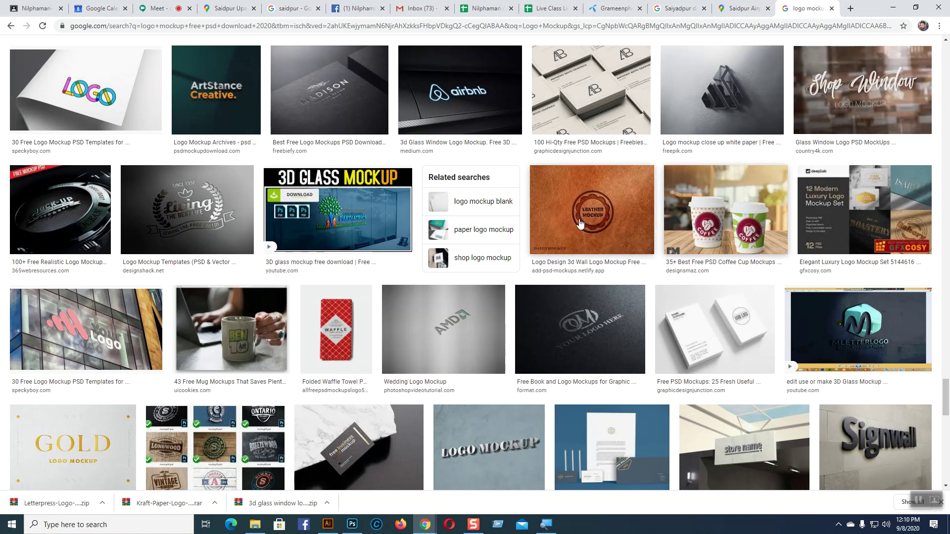
Step: Browse the Google image results for logo mockups, open the bytefreeze mockup website list, and return to the results
{"action": "scroll", "coordinate": [580, 223], "scroll_direction": "down", "scroll_amount": 7}
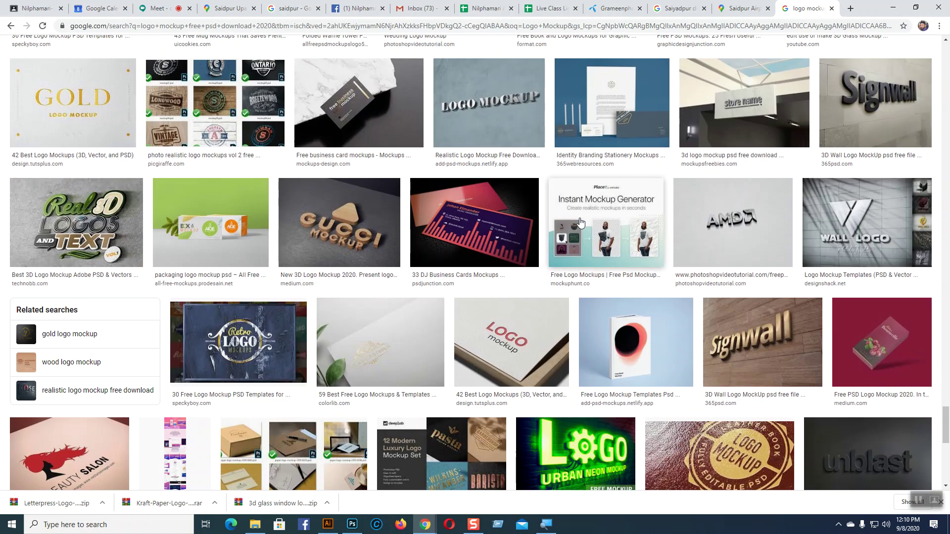
{"action": "scroll", "coordinate": [581, 223], "scroll_direction": "down", "scroll_amount": 6}
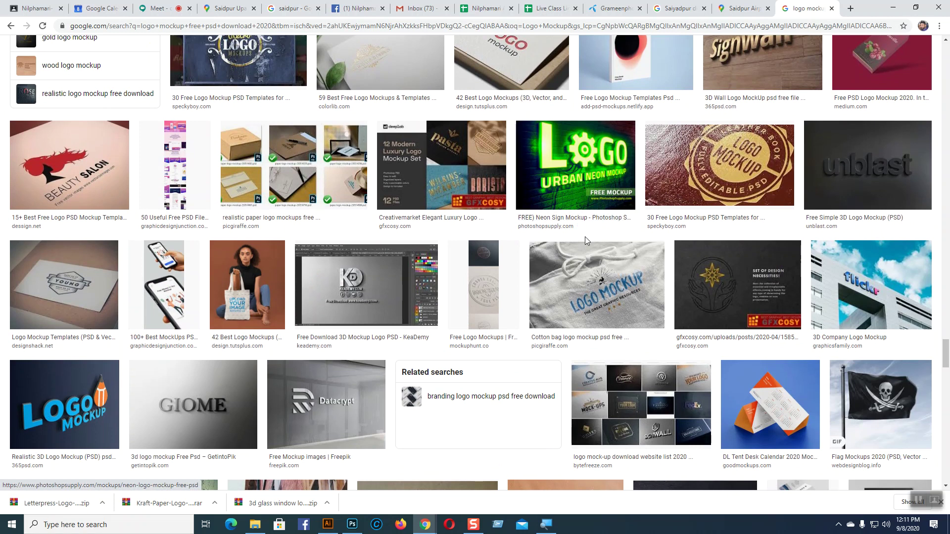
{"action": "scroll", "coordinate": [730, 292], "scroll_direction": "down", "scroll_amount": 3}
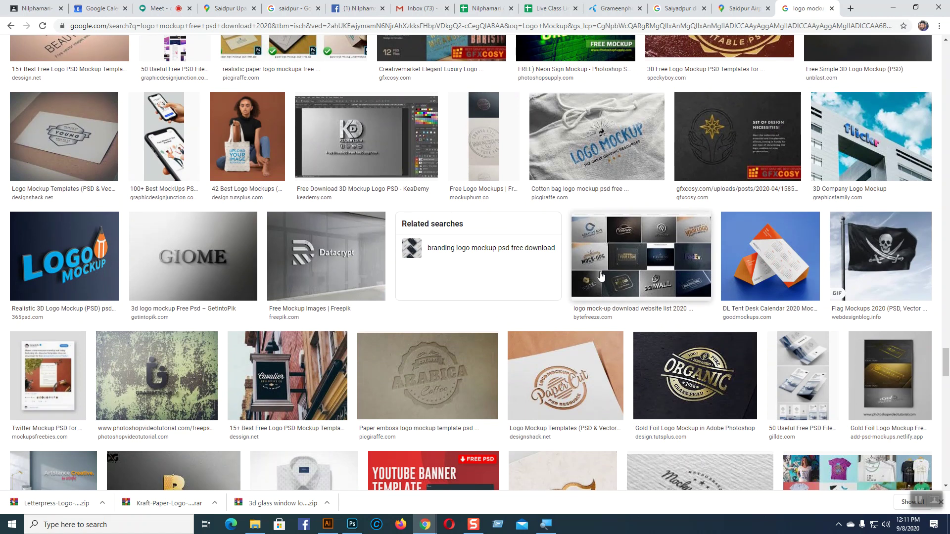
{"action": "left_click", "coordinate": [617, 312]}
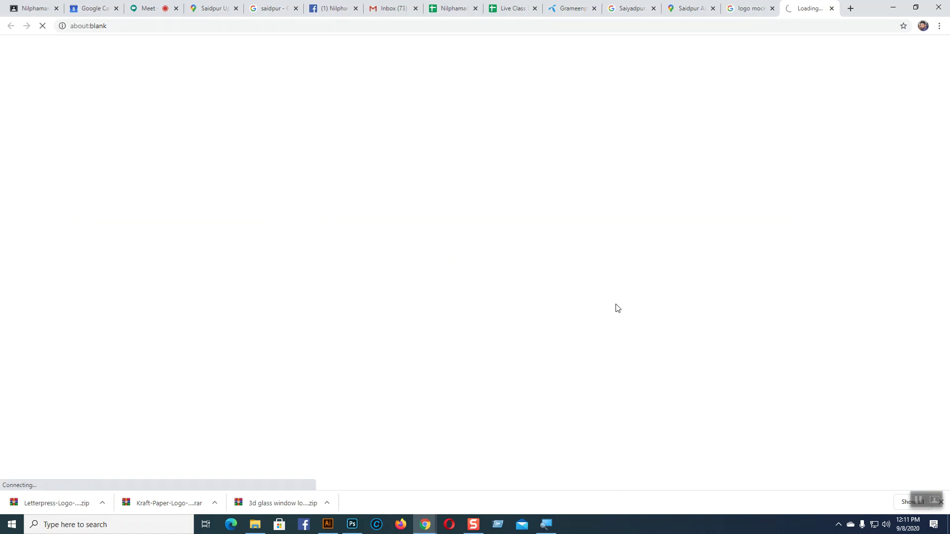
{"action": "left_click", "coordinate": [731, 7]}
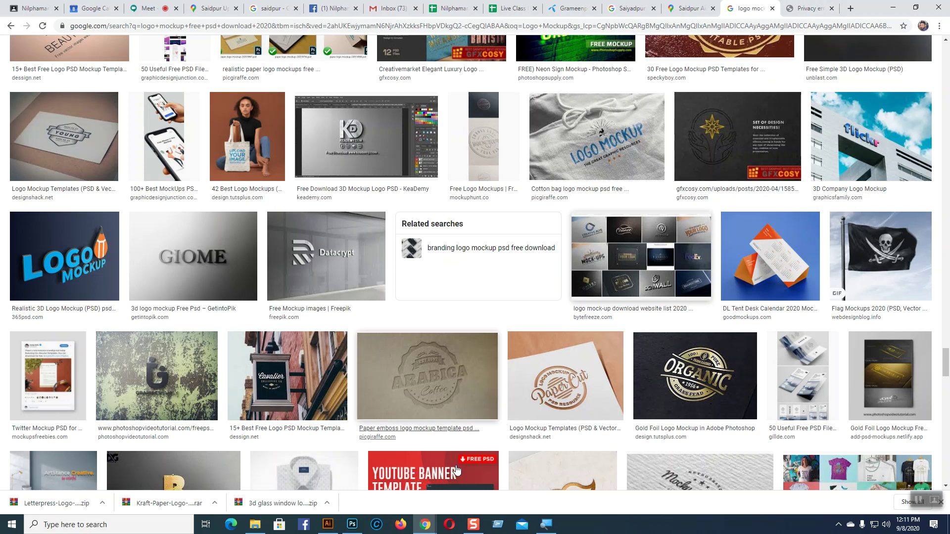
Step: Switch to Photoshop, check the source logo in Illustrator, and delete the Digital Buz logo layer from Logo13.psb
{"action": "left_click", "coordinate": [358, 525]}
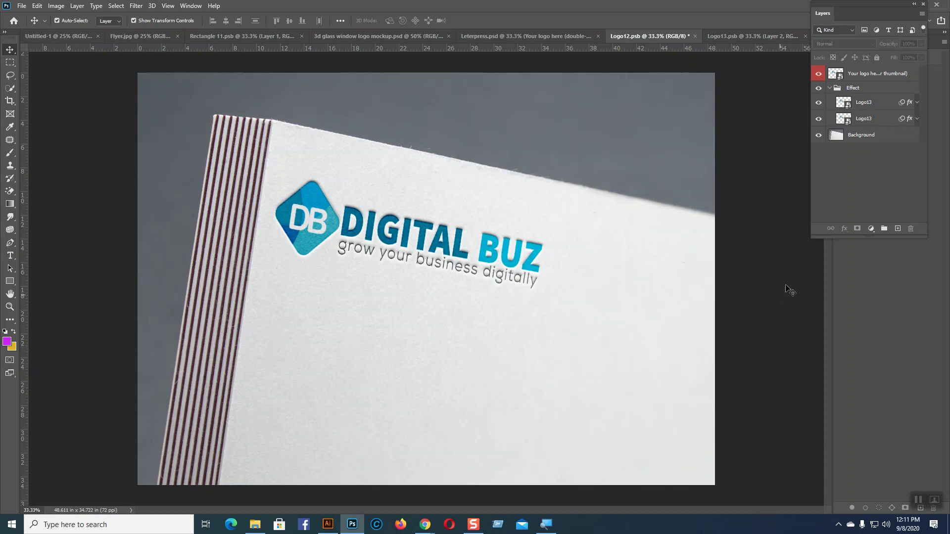
{"action": "left_click", "coordinate": [762, 39]}
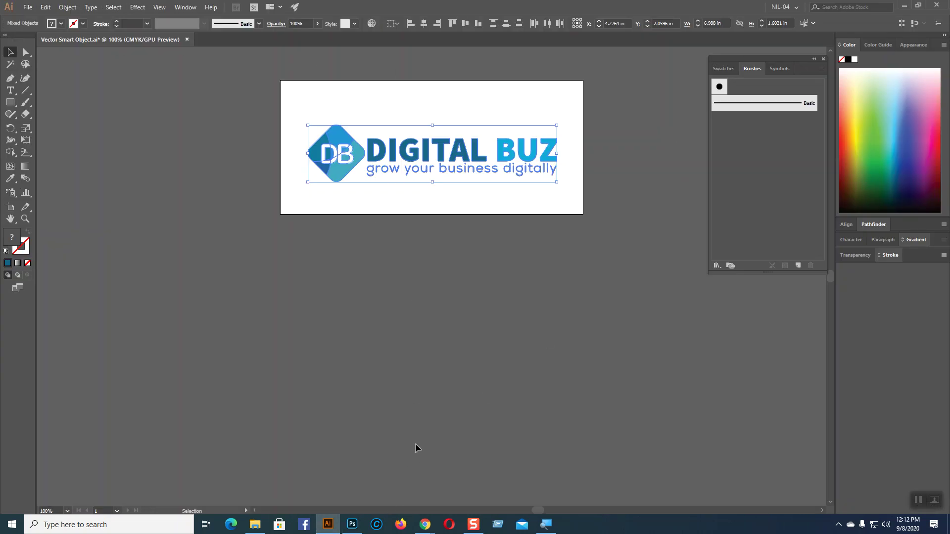
{"action": "left_click", "coordinate": [351, 526]}
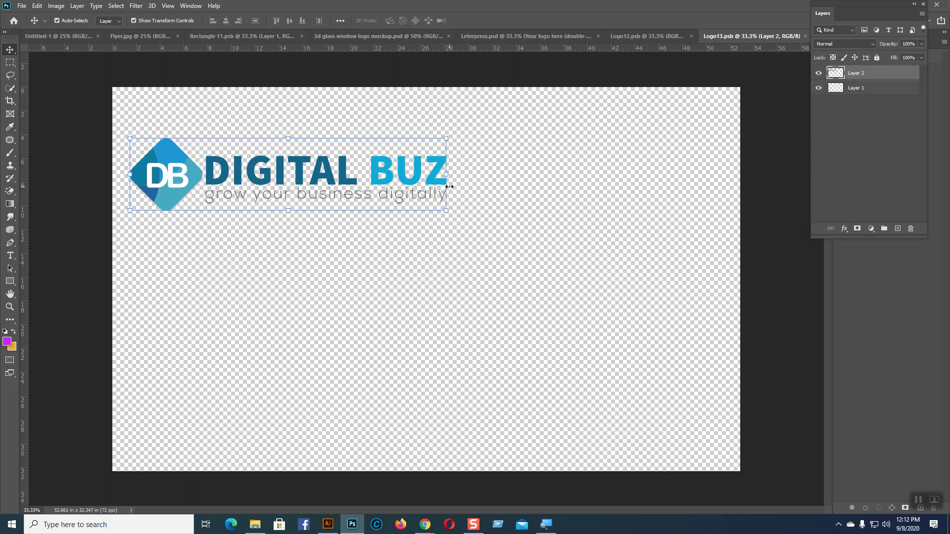
{"action": "key", "text": "Delete"}
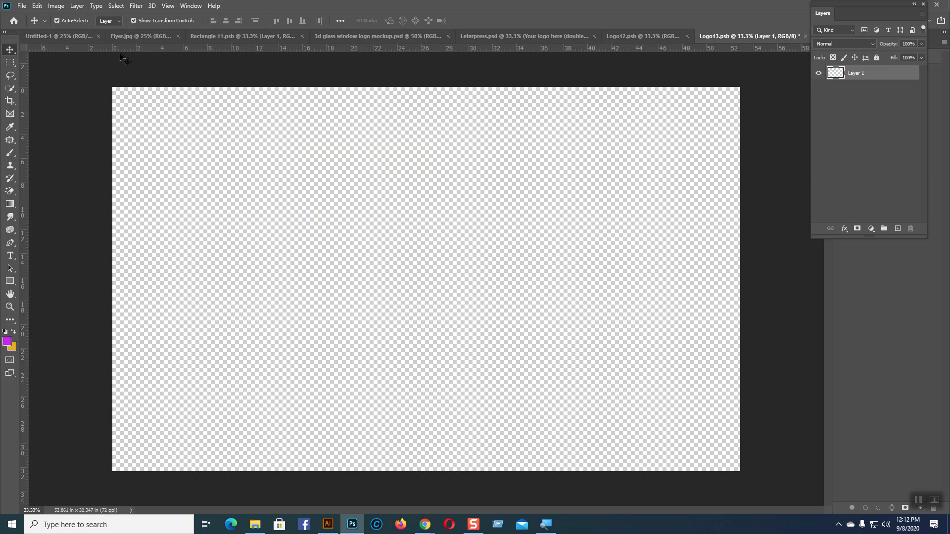
{"action": "left_click", "coordinate": [28, 5]}
{"action": "left_click", "coordinate": [29, 25]}
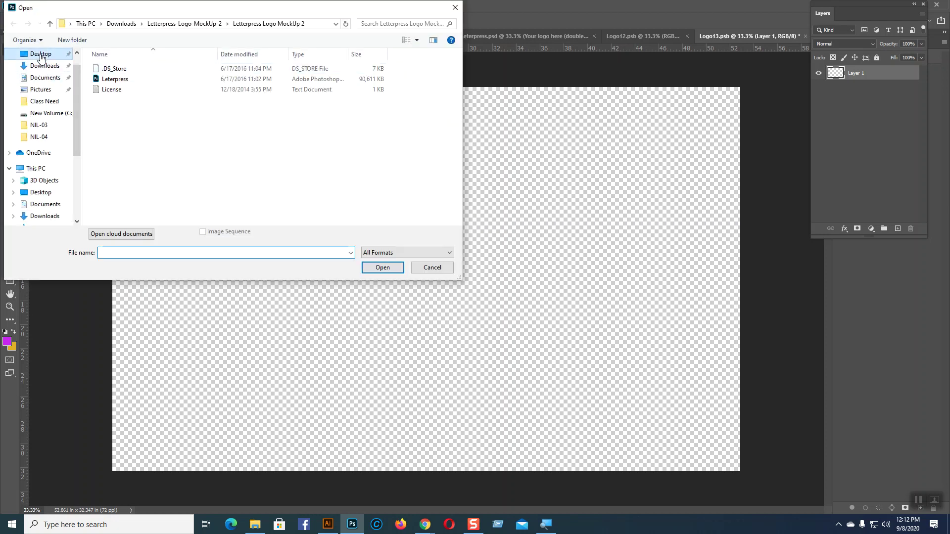
{"action": "left_click", "coordinate": [40, 54]}
{"action": "scroll", "coordinate": [363, 140], "scroll_direction": "down", "scroll_amount": 6}
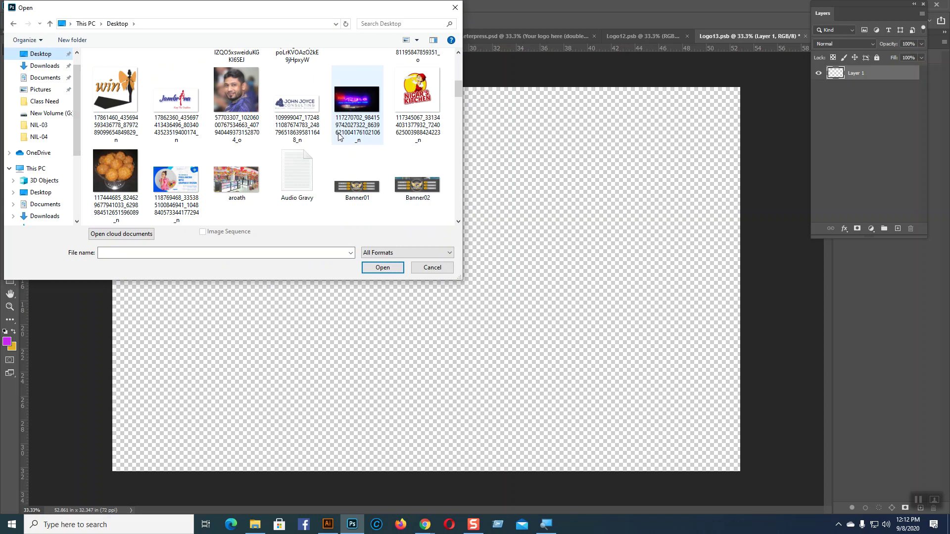
{"action": "left_click", "coordinate": [300, 112]}
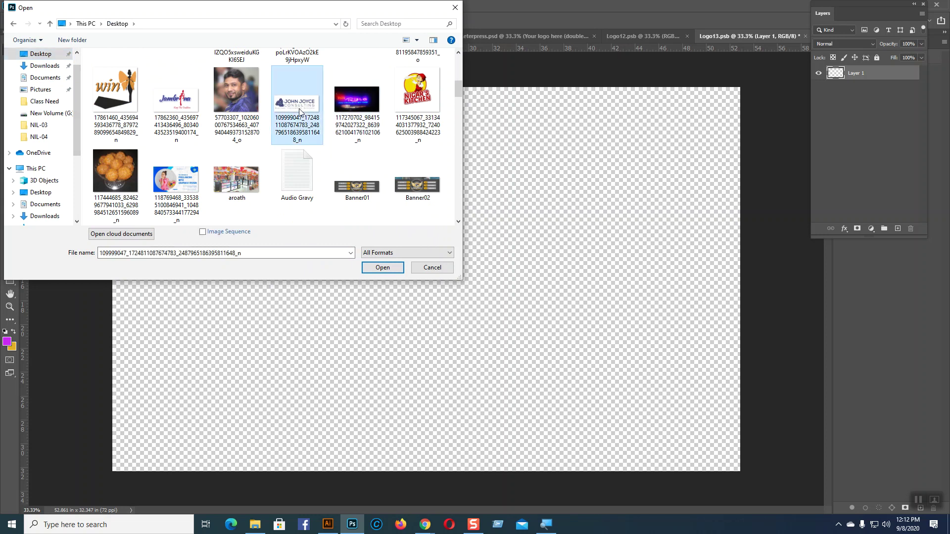
{"action": "left_click", "coordinate": [382, 268]}
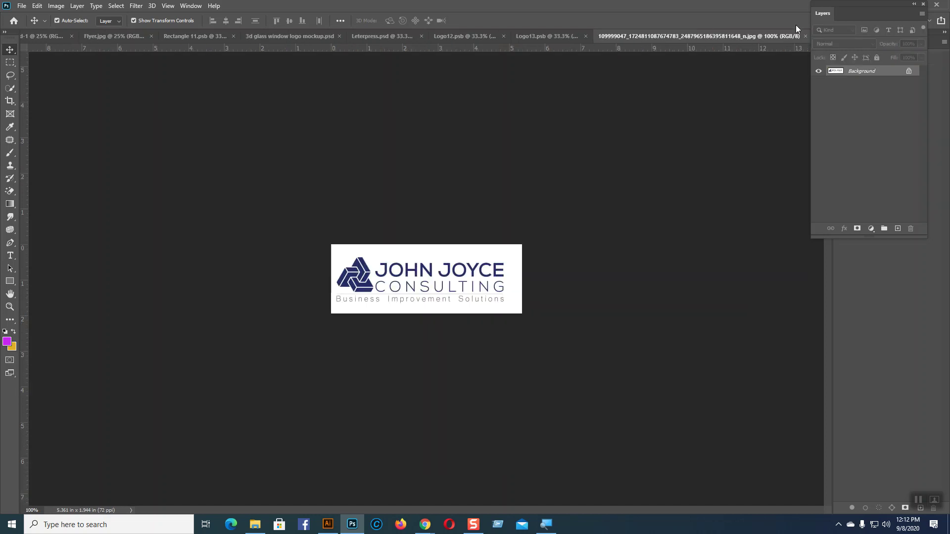
{"action": "left_click", "coordinate": [805, 37]}
Step: Open the transparent Digital-Buz logo image from the Desktop folder
{"action": "left_click", "coordinate": [22, 5]}
{"action": "left_click", "coordinate": [33, 26]}
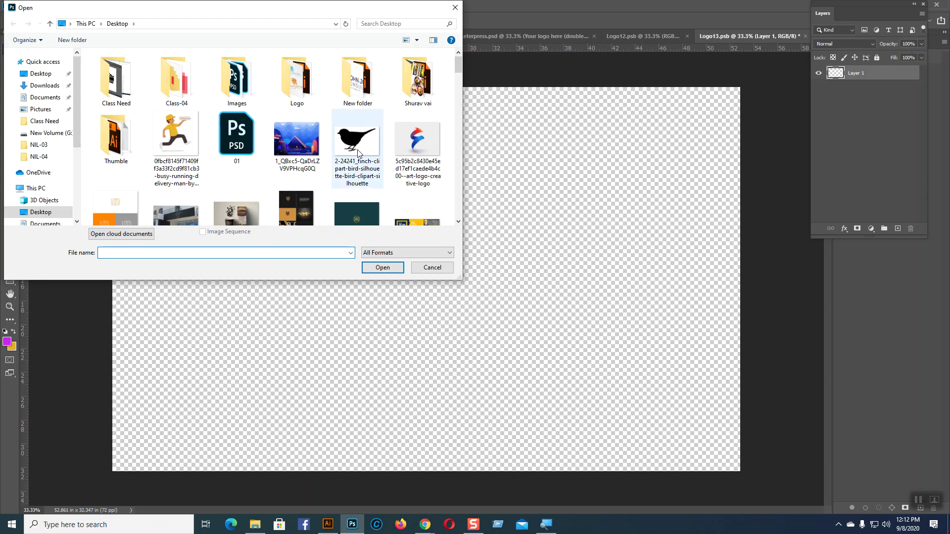
{"action": "scroll", "coordinate": [366, 151], "scroll_direction": "down", "scroll_amount": 1}
{"action": "scroll", "coordinate": [366, 151], "scroll_direction": "down", "scroll_amount": 3}
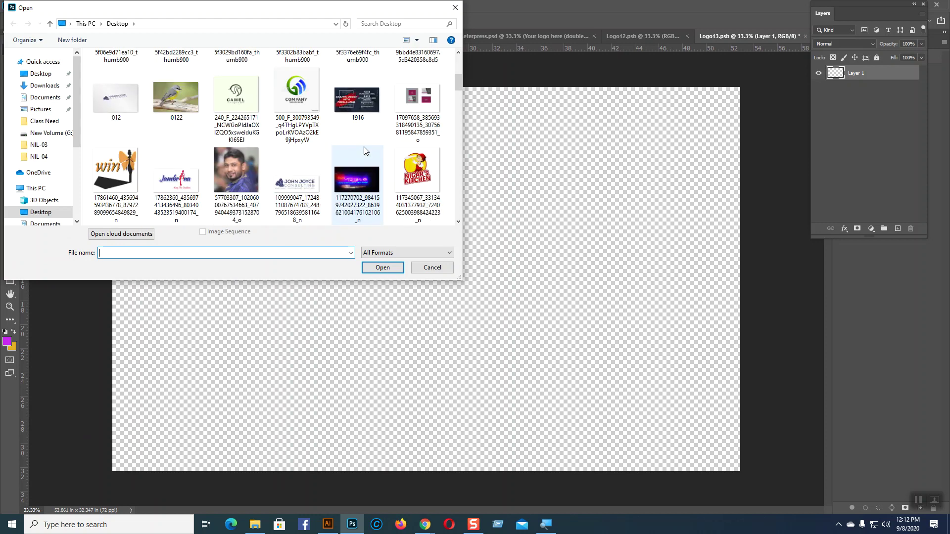
{"action": "scroll", "coordinate": [366, 150], "scroll_direction": "down", "scroll_amount": 2}
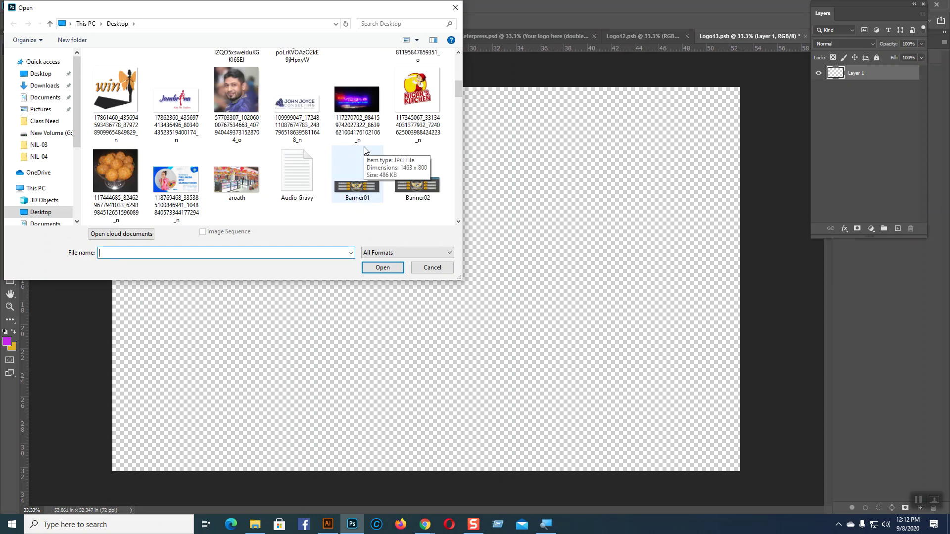
{"action": "scroll", "coordinate": [364, 150], "scroll_direction": "down", "scroll_amount": 5}
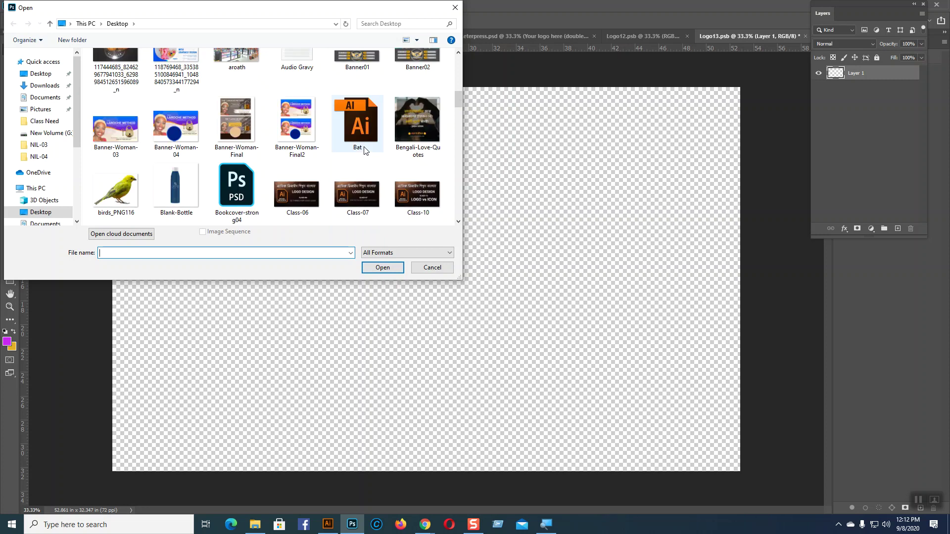
{"action": "scroll", "coordinate": [366, 151], "scroll_direction": "down", "scroll_amount": 2}
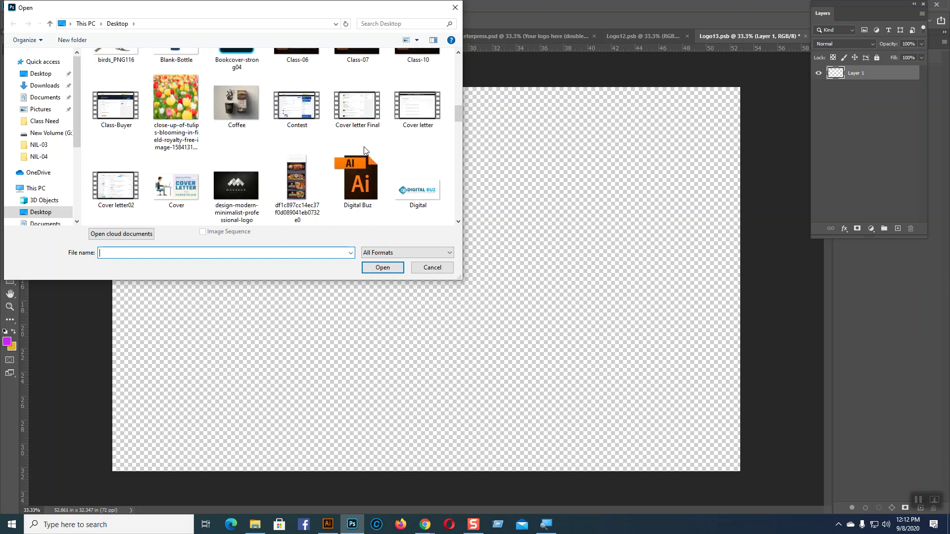
{"action": "left_click", "coordinate": [430, 196]}
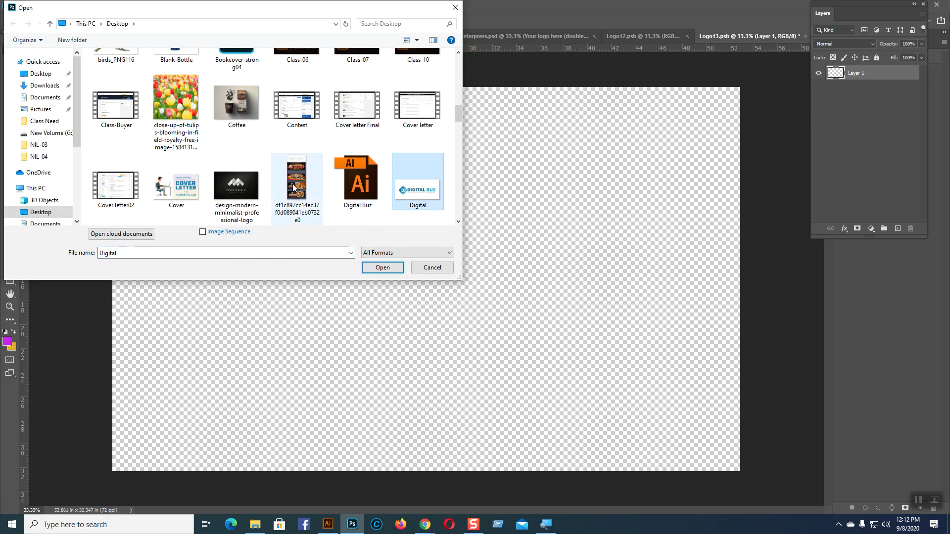
{"action": "scroll", "coordinate": [293, 188], "scroll_direction": "down", "scroll_amount": 3}
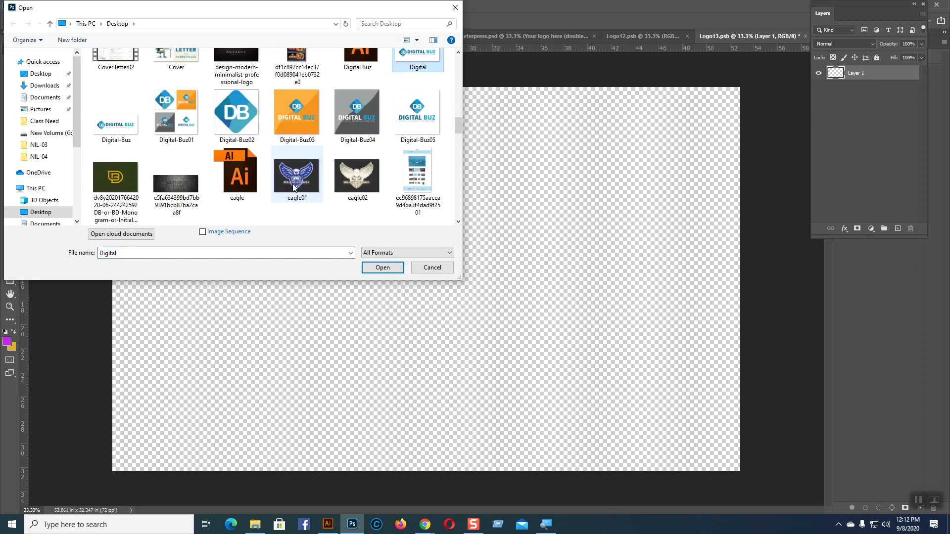
{"action": "left_click", "coordinate": [115, 129]}
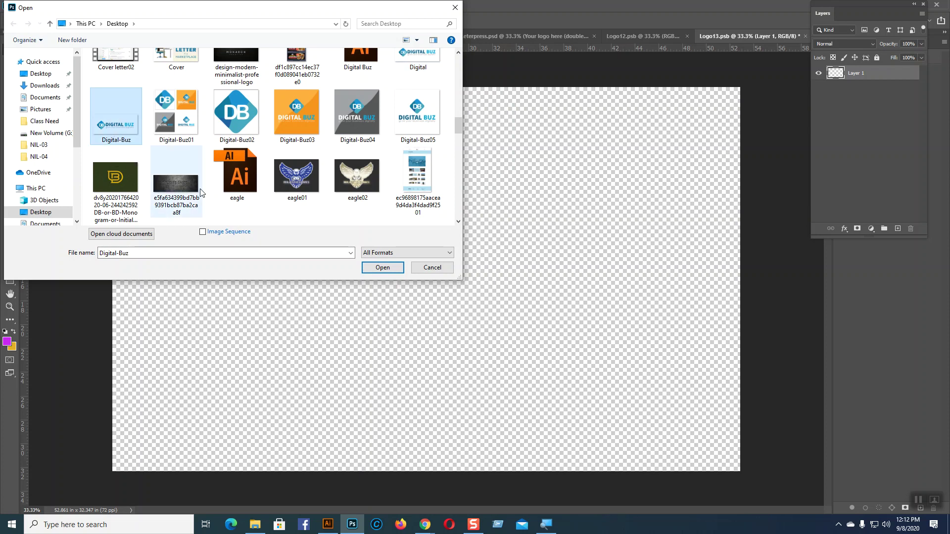
{"action": "left_click", "coordinate": [384, 270]}
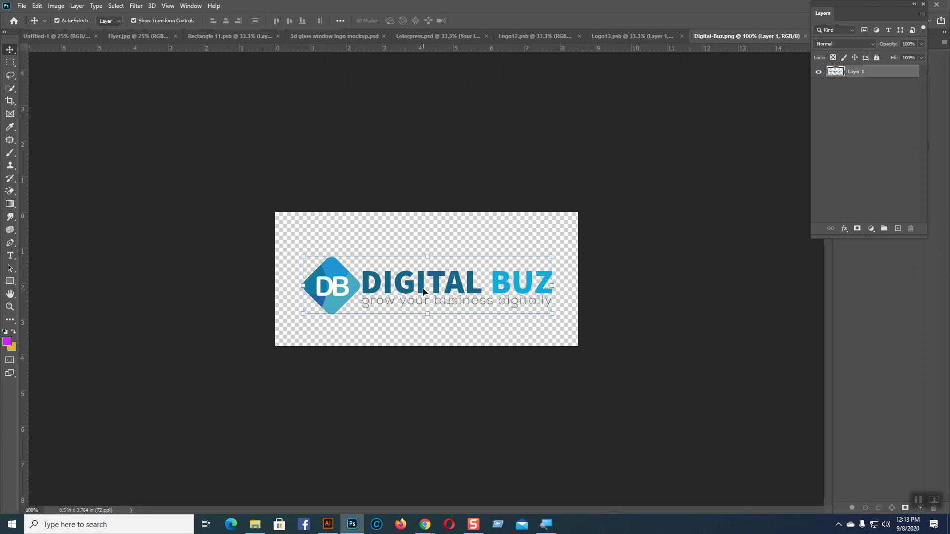
Step: Copy the entire Digital-Buz.png canvas into Logo13.psb and close the source image
{"action": "key", "text": "ctrl+a"}
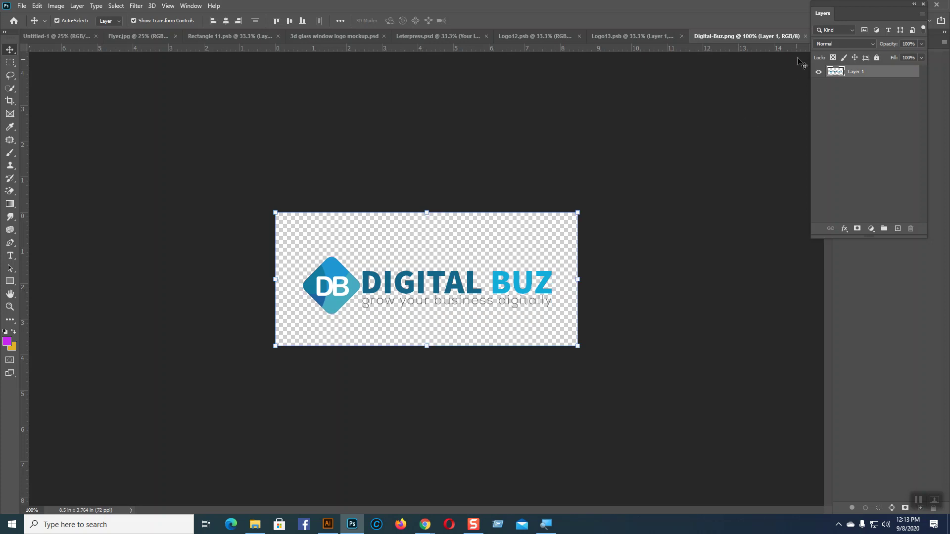
{"action": "left_click", "coordinate": [805, 37]}
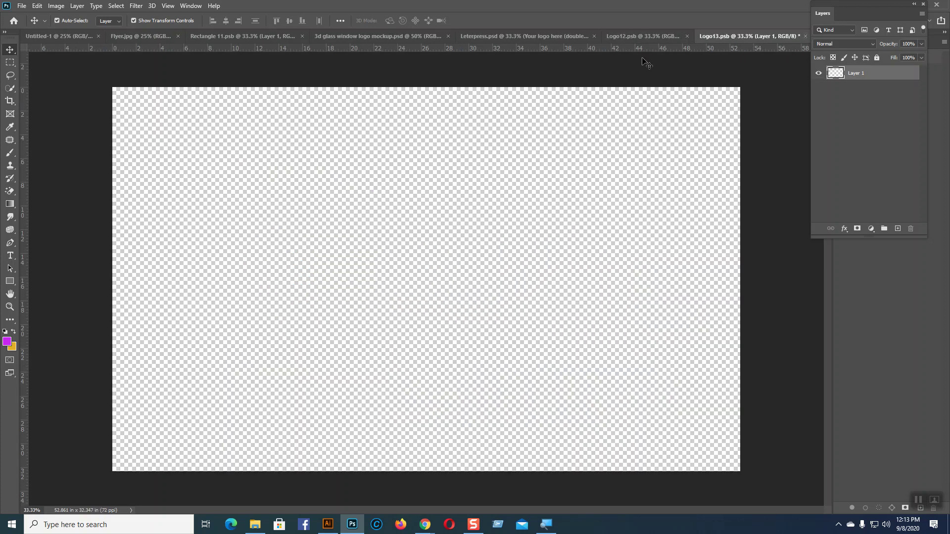
{"action": "key", "text": "ctrl+v"}
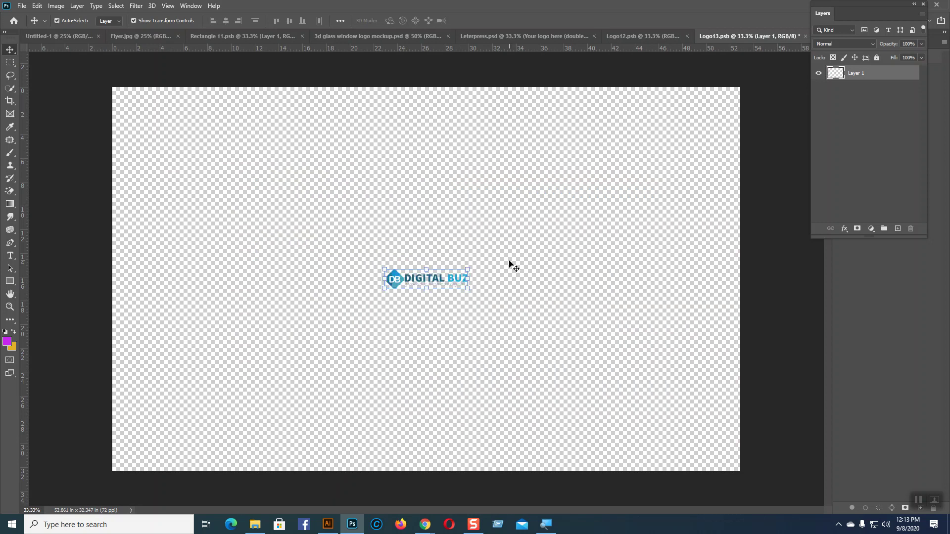
Step: Scale the pasted logo to 450%, move it to the upper-left area of the canvas, and save Logo13.psb
{"action": "key", "text": "ctrl+t"}
{"action": "left_click_drag", "start_coordinate": [469, 288], "coordinate": [604, 357]}
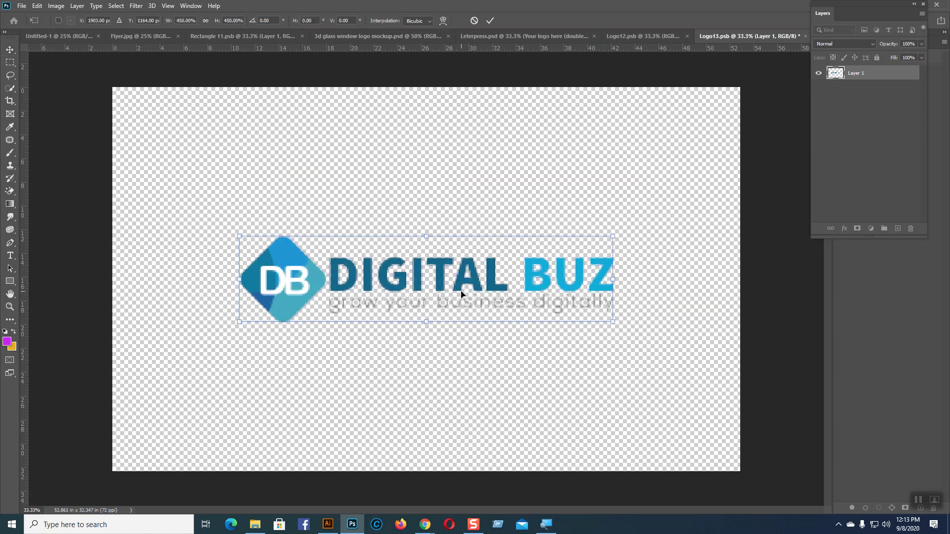
{"action": "left_click_drag", "start_coordinate": [437, 285], "coordinate": [340, 181]}
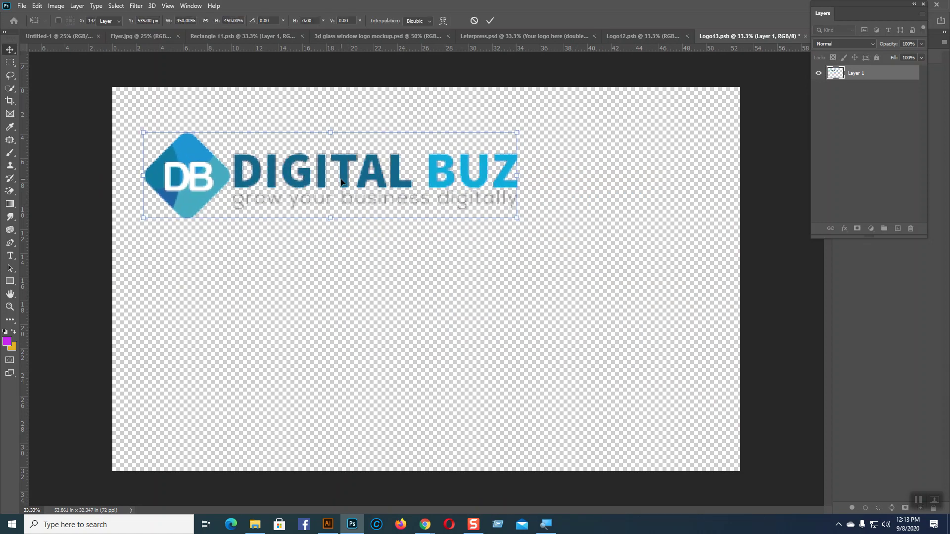
{"action": "key", "text": "Return"}
{"action": "key", "text": "ctrl+s"}
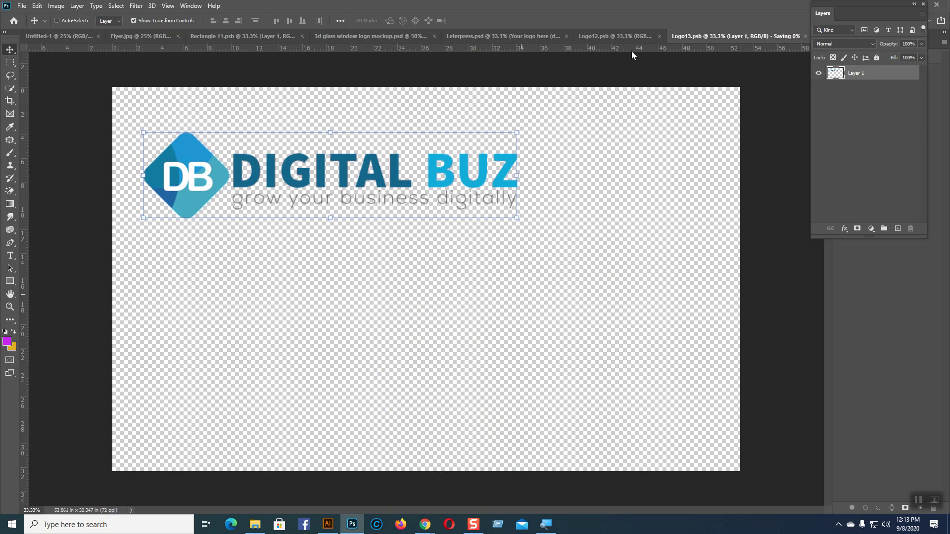
Step: Check the logo on the Logo12.psb letterpress mockup and its source artwork in Illustrator, and return to Logo13.psb
{"action": "left_click", "coordinate": [626, 35]}
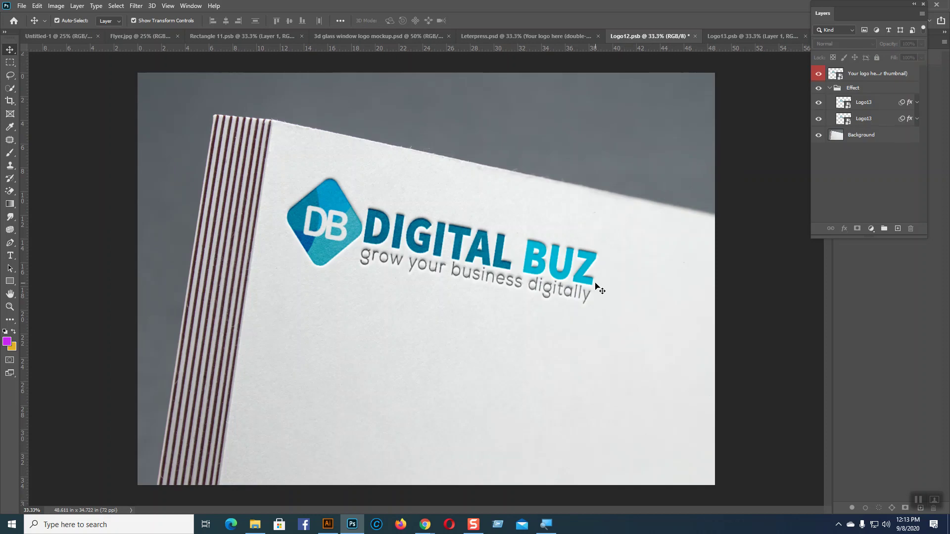
{"action": "mouse_move", "coordinate": [327, 529]}
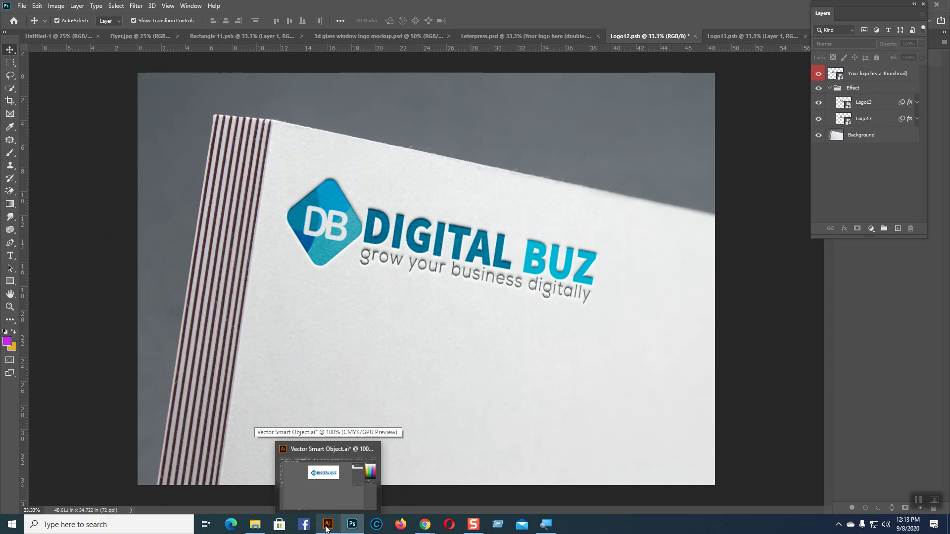
{"action": "left_click", "coordinate": [639, 437]}
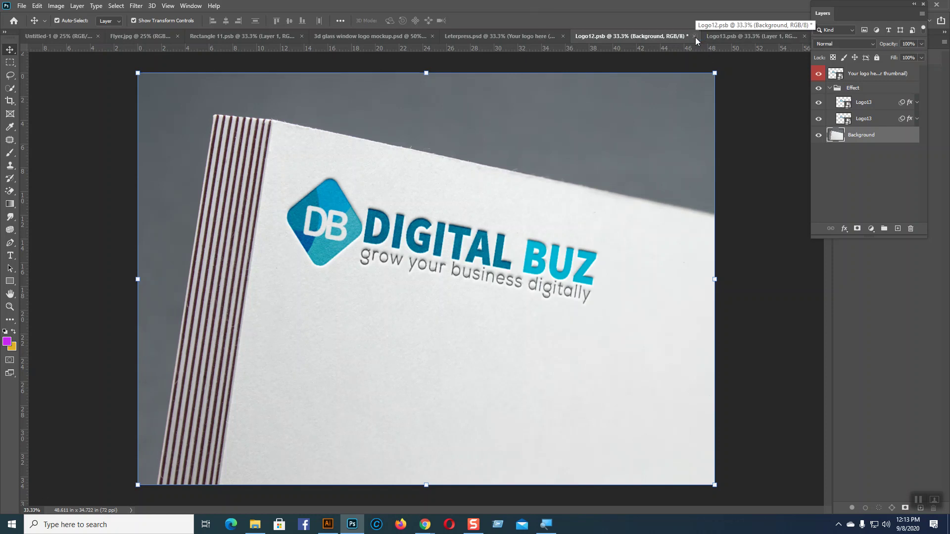
{"action": "left_click", "coordinate": [776, 232]}
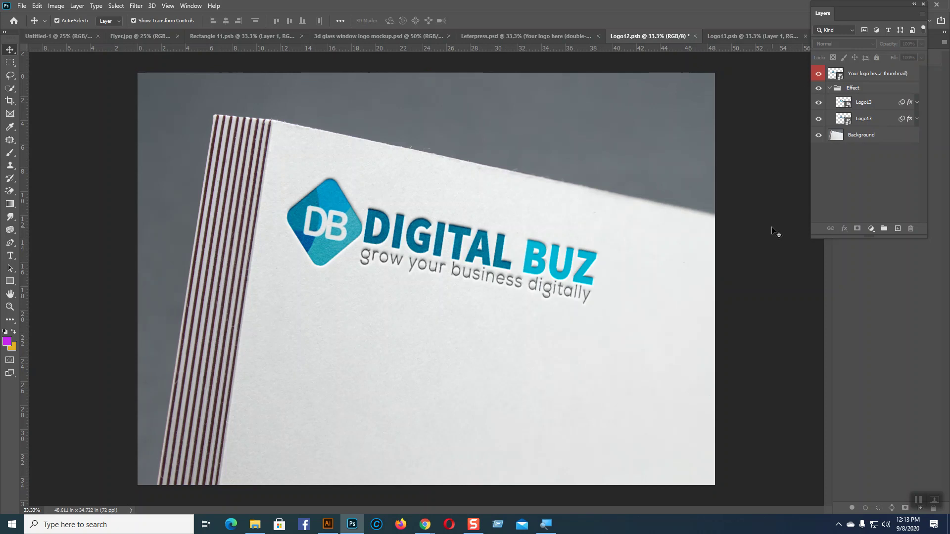
{"action": "left_click", "coordinate": [328, 524]}
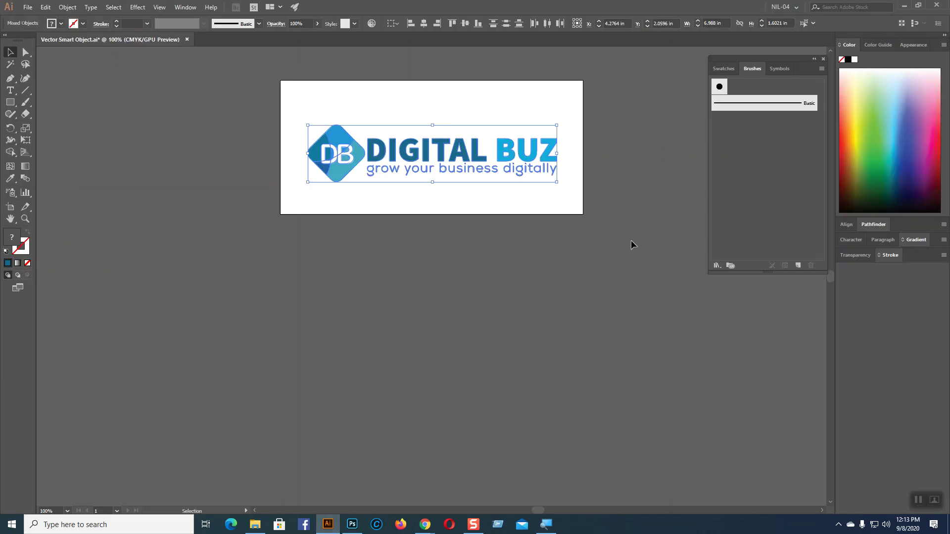
{"action": "left_click", "coordinate": [352, 524]}
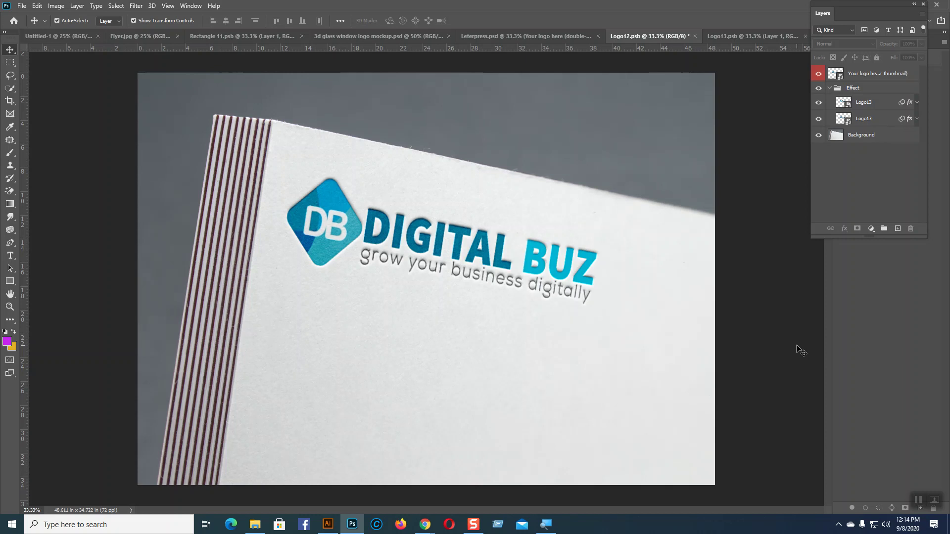
{"action": "left_click", "coordinate": [777, 39]}
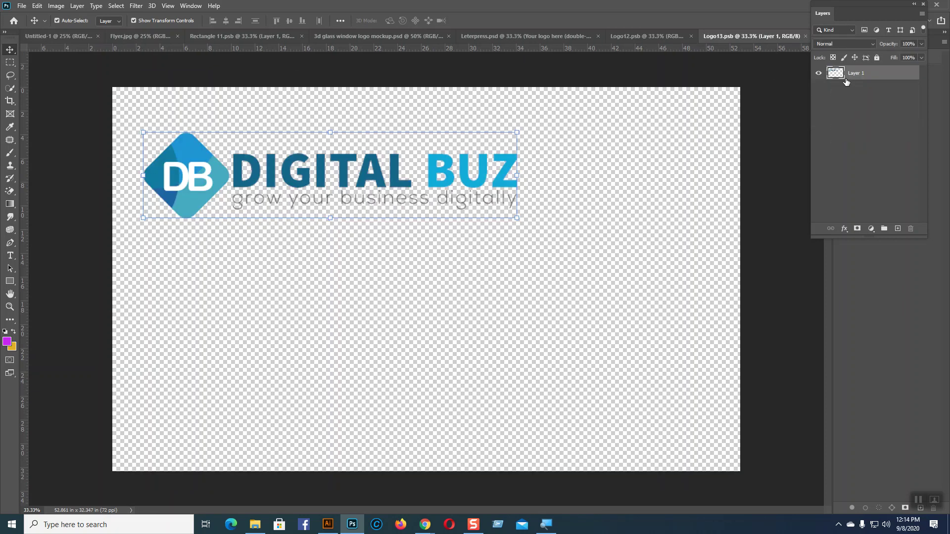
{"action": "left_click", "coordinate": [898, 228]}
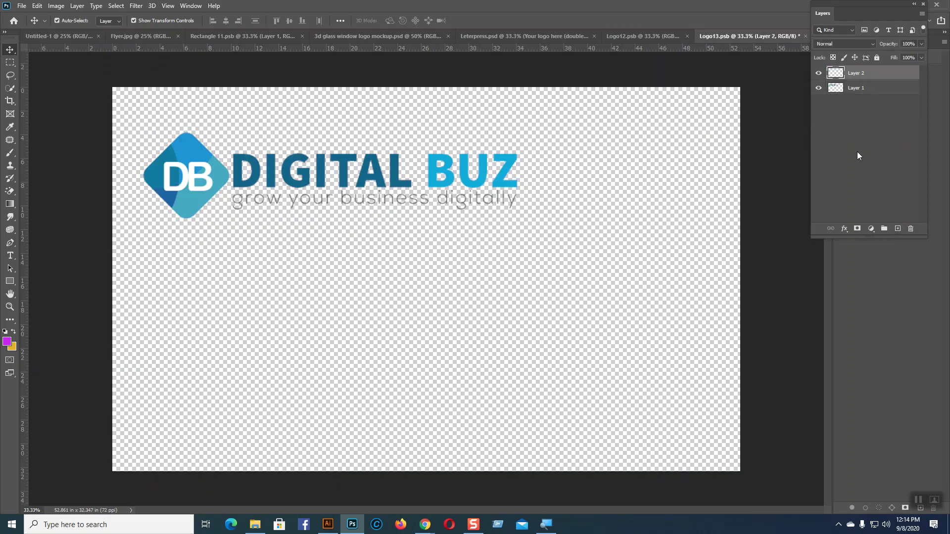
{"action": "key", "text": "ctrl+v"}
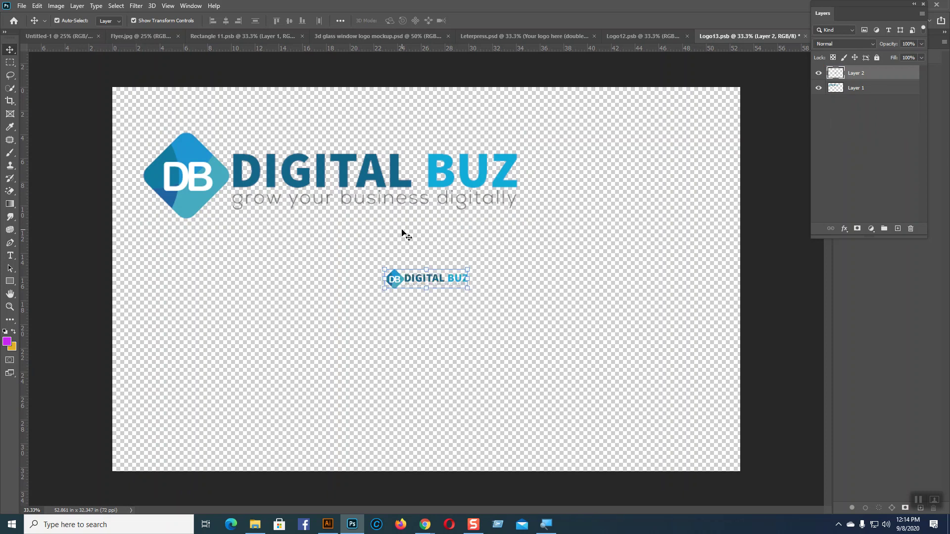
{"action": "key", "text": "ctrl+z"}
{"action": "key", "text": "ctrl+z"}
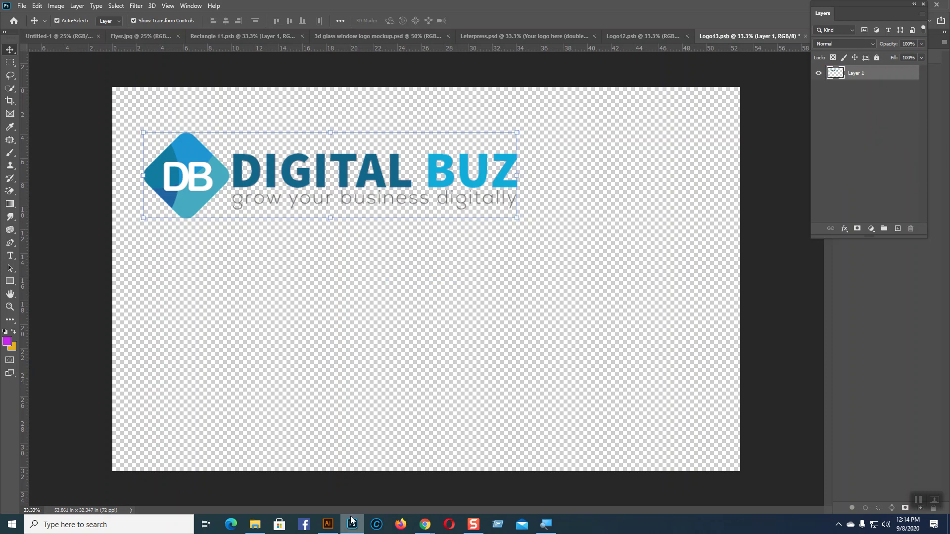
Step: Switch to Illustrator, copy the complete Digital Buz logo artwork, and return to Photoshop
{"action": "left_click", "coordinate": [328, 524]}
{"action": "left_click_drag", "start_coordinate": [293, 108], "coordinate": [630, 233]}
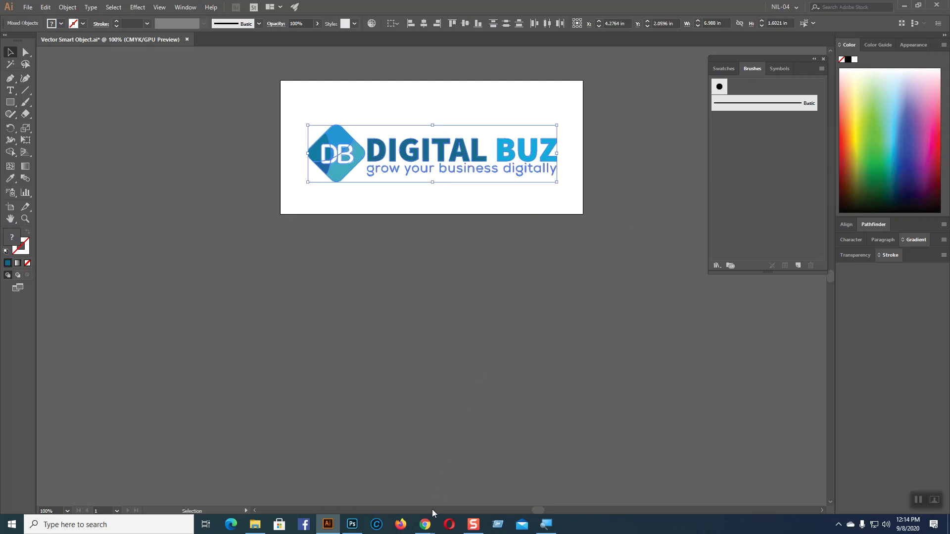
{"action": "left_click", "coordinate": [352, 525]}
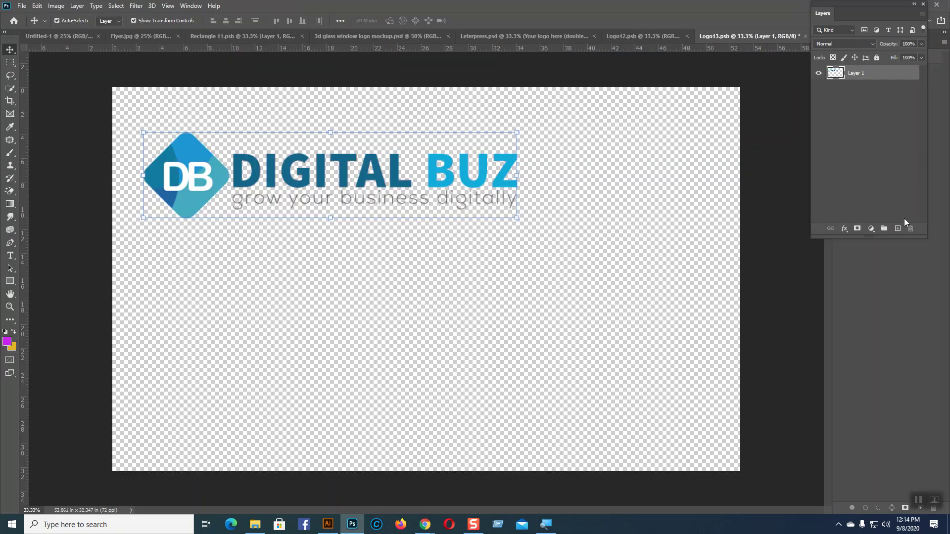
Step: Add a new empty layer to Logo13.psb and delete Layer 1 with the existing logo
{"action": "left_click", "coordinate": [899, 229]}
{"action": "left_click", "coordinate": [858, 88]}
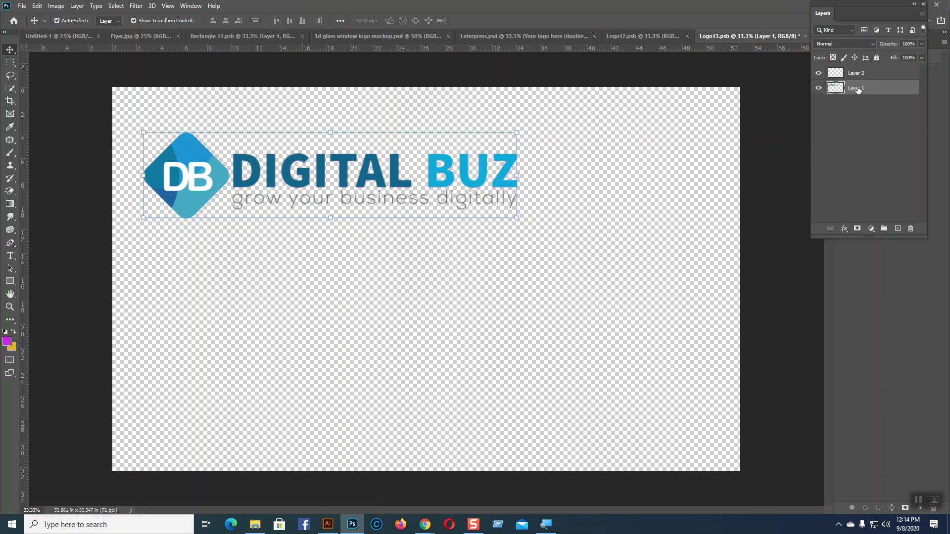
{"action": "key", "text": "Delete"}
{"action": "key", "text": "ctrl+v"}
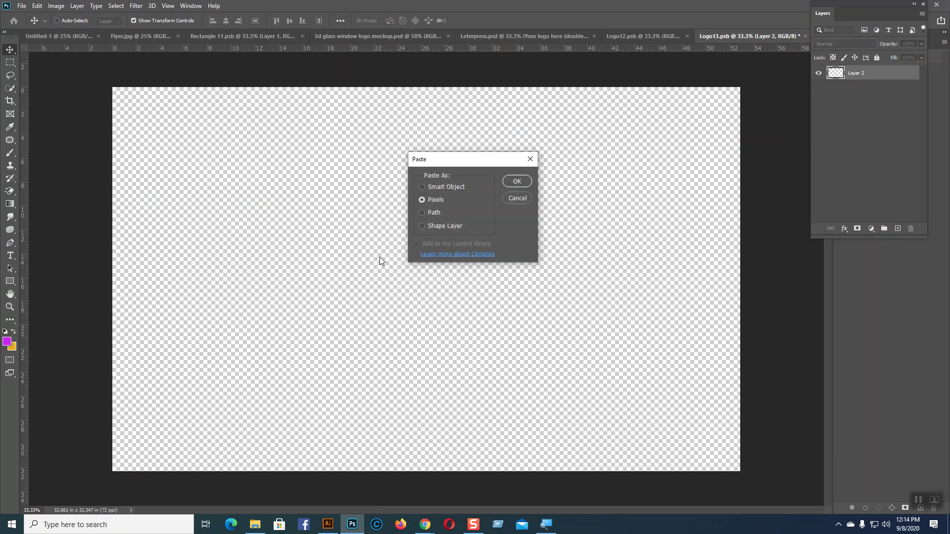
{"action": "left_click", "coordinate": [422, 187]}
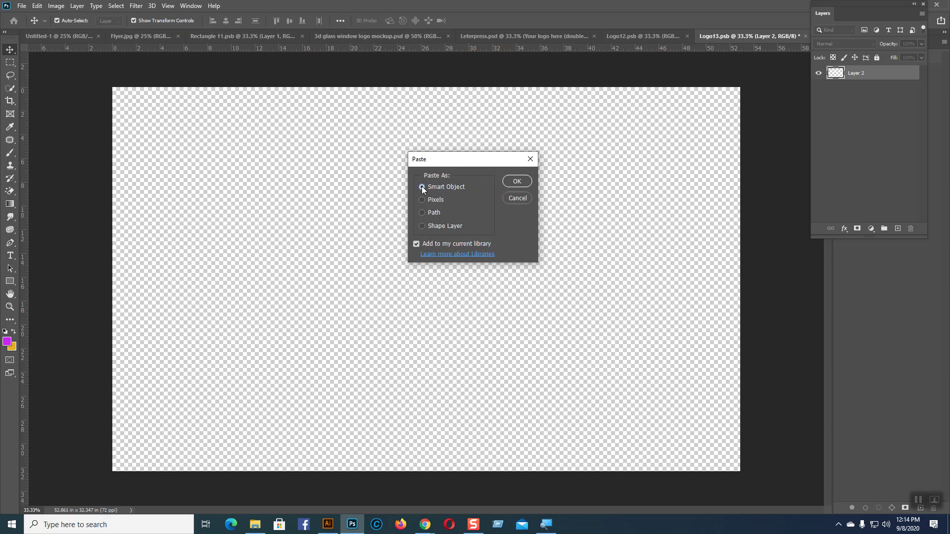
{"action": "left_click", "coordinate": [421, 200]}
{"action": "left_click", "coordinate": [528, 200]}
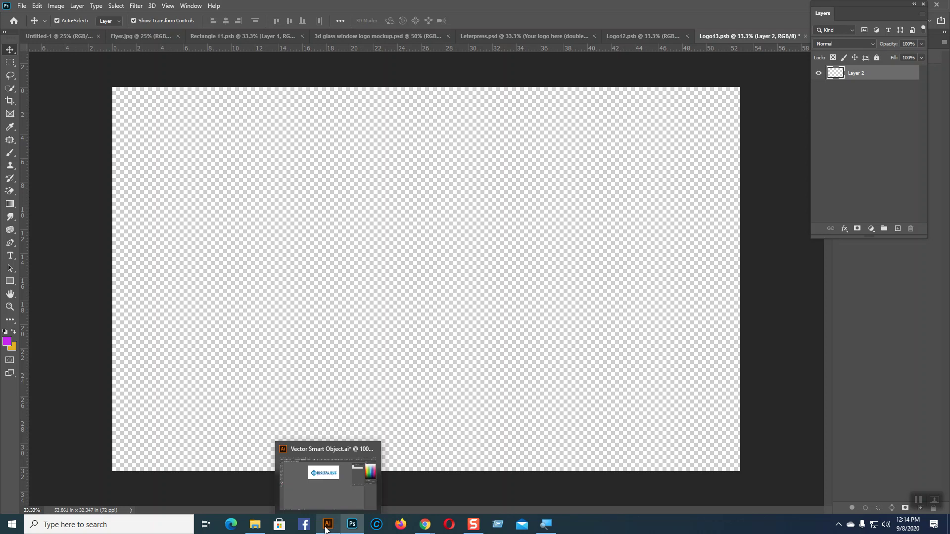
Step: Open the John Joyce Consulting logo JPG from the Desktop, copy its image, and close the file
{"action": "left_click", "coordinate": [811, 362]}
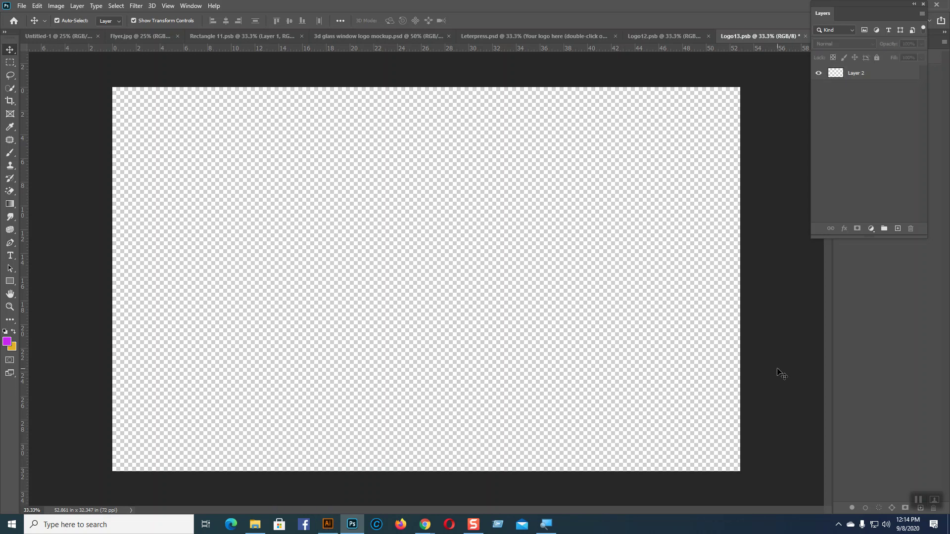
{"action": "left_click", "coordinate": [23, 6]}
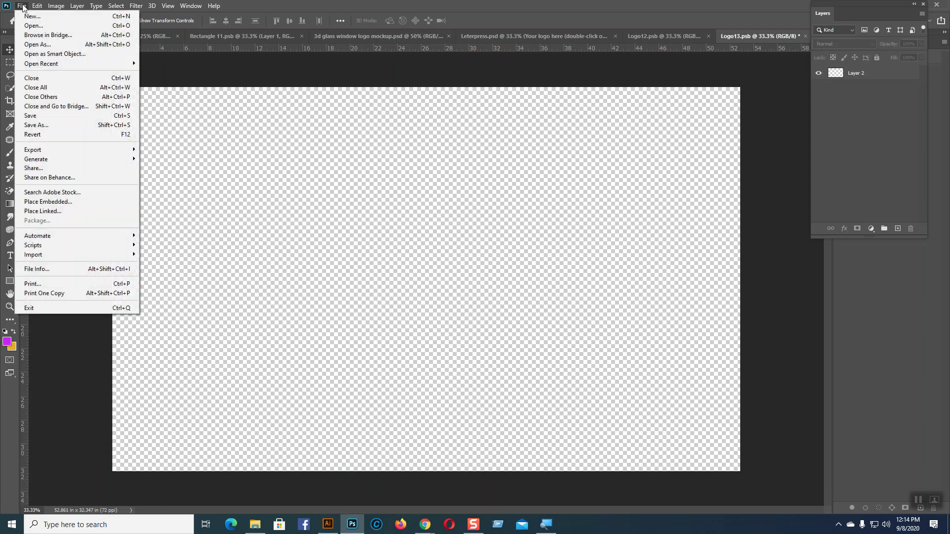
{"action": "left_click", "coordinate": [33, 25]}
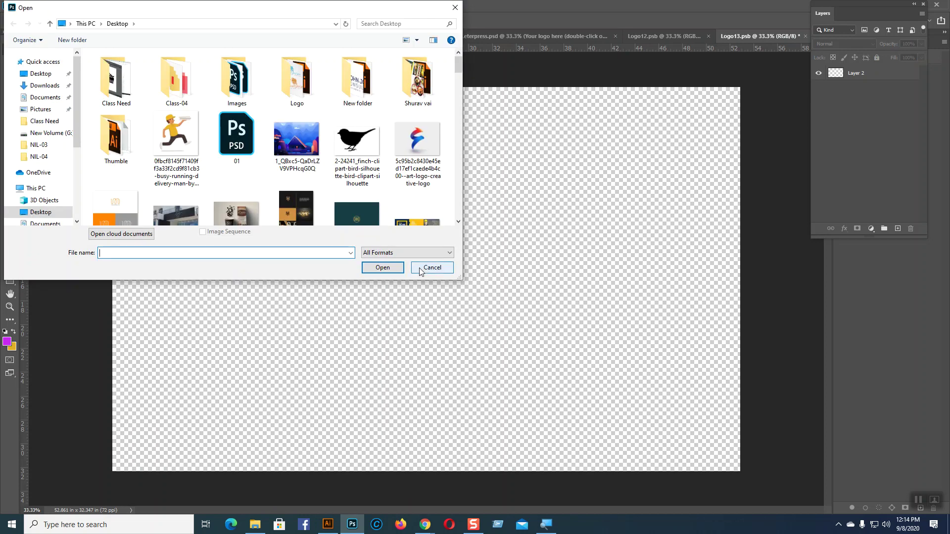
{"action": "scroll", "coordinate": [387, 184], "scroll_direction": "down", "scroll_amount": 5}
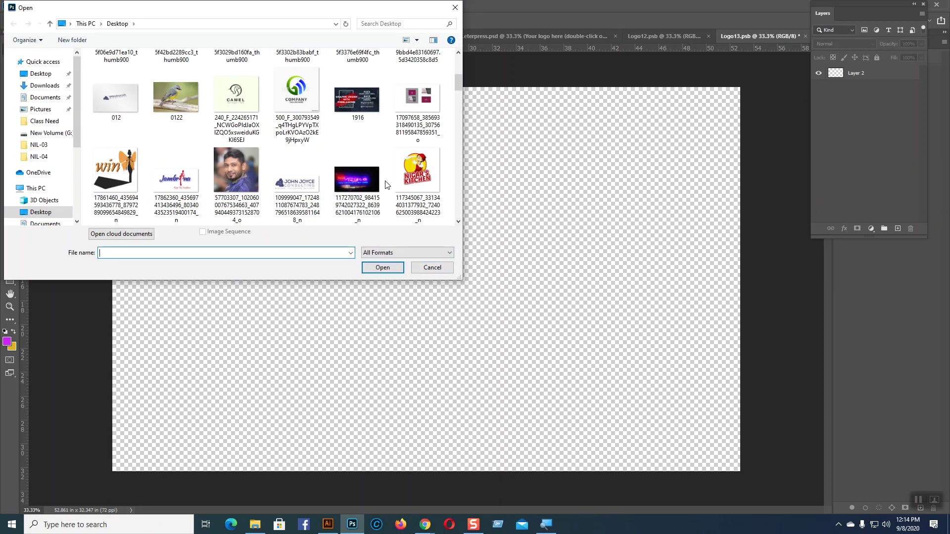
{"action": "left_click", "coordinate": [310, 177]}
{"action": "left_click", "coordinate": [385, 268]}
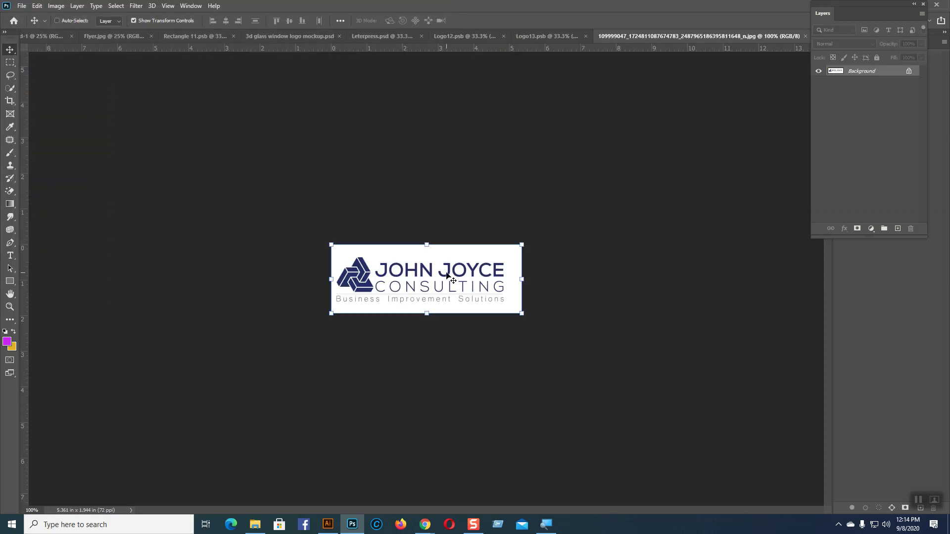
{"action": "left_click", "coordinate": [805, 35]}
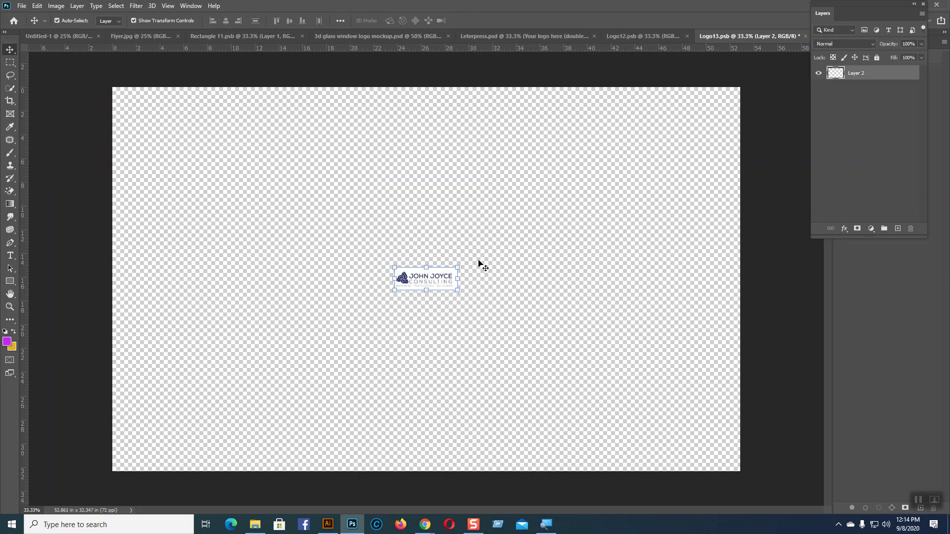
Step: Scale the consulting logo pasted into Logo13.psb to about 748%, place it in the upper area of the canvas, and save
{"action": "key", "text": "ctrl+t"}
{"action": "left_click_drag", "start_coordinate": [459, 290], "coordinate": [671, 403]}
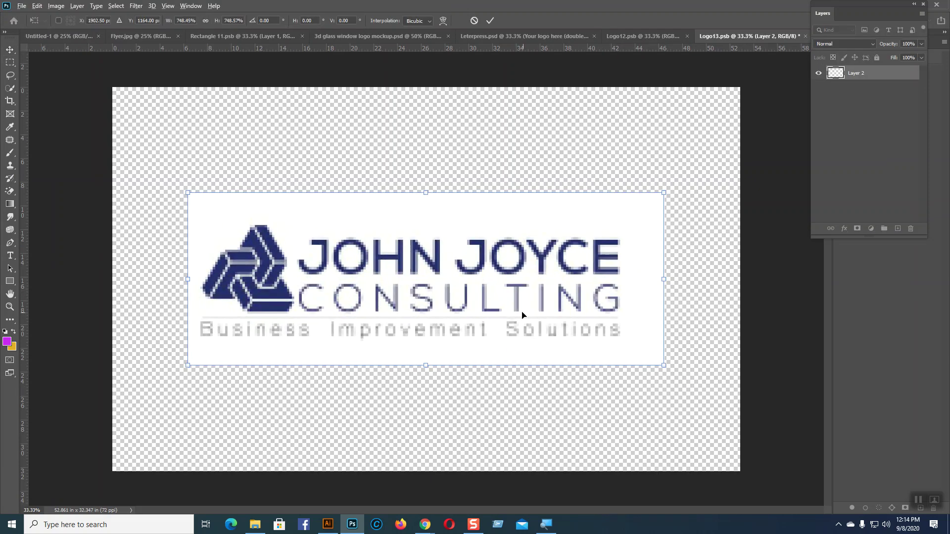
{"action": "left_click_drag", "start_coordinate": [499, 265], "coordinate": [464, 194]}
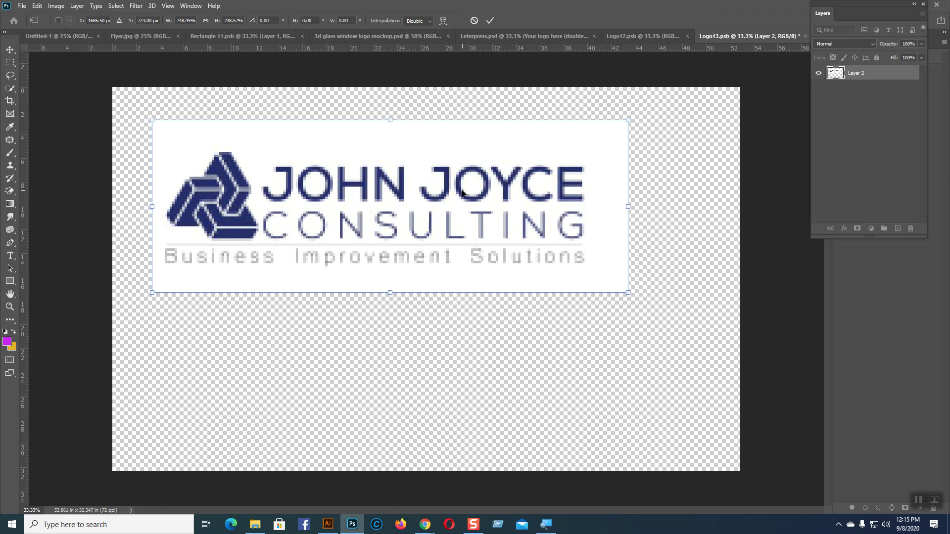
{"action": "key", "text": "Return"}
{"action": "key", "text": "ctrl+s"}
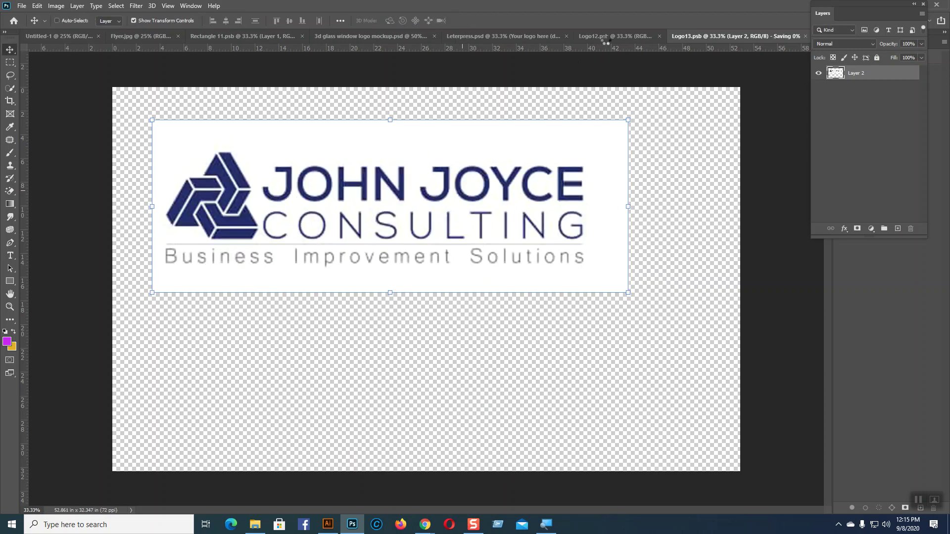
Step: Check the consulting logo on the Logo12.psb letterpress mockup and close that document without saving
{"action": "left_click", "coordinate": [641, 38]}
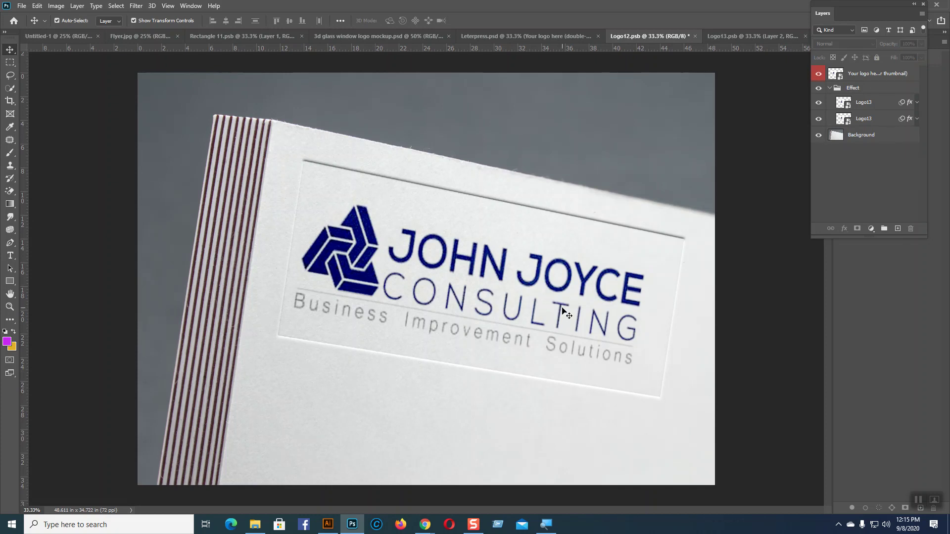
{"action": "left_click", "coordinate": [695, 36]}
{"action": "left_click", "coordinate": [468, 197]}
Step: Open the Your Logo smart object of 3d glass window logo mockup.psd and delete its Vector Smart Object layer
{"action": "left_click", "coordinate": [253, 37]}
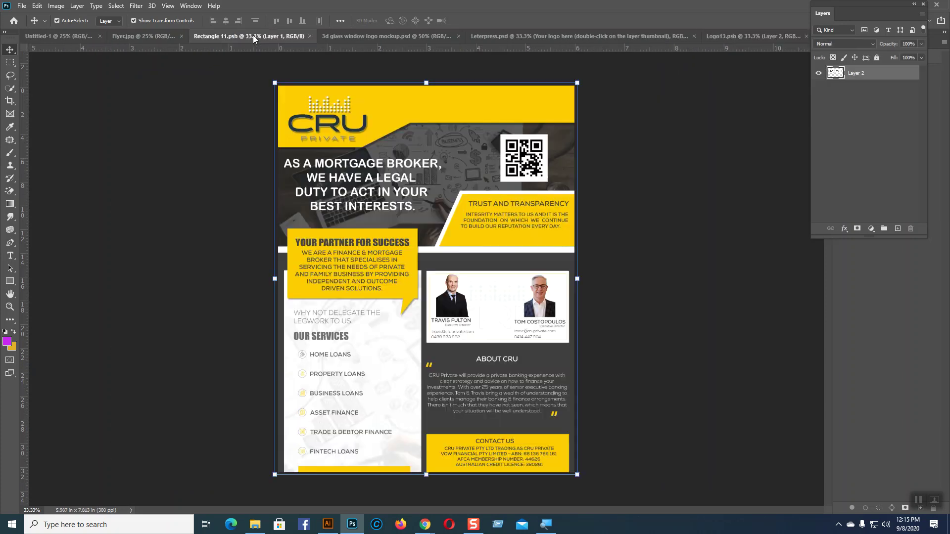
{"action": "left_click", "coordinate": [401, 37]}
{"action": "left_click", "coordinate": [565, 41]}
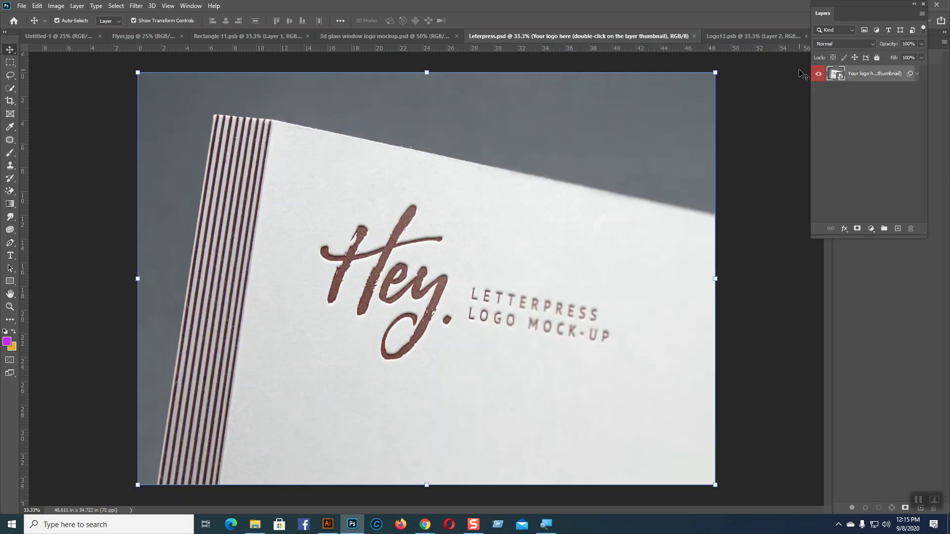
{"action": "left_click", "coordinate": [392, 36]}
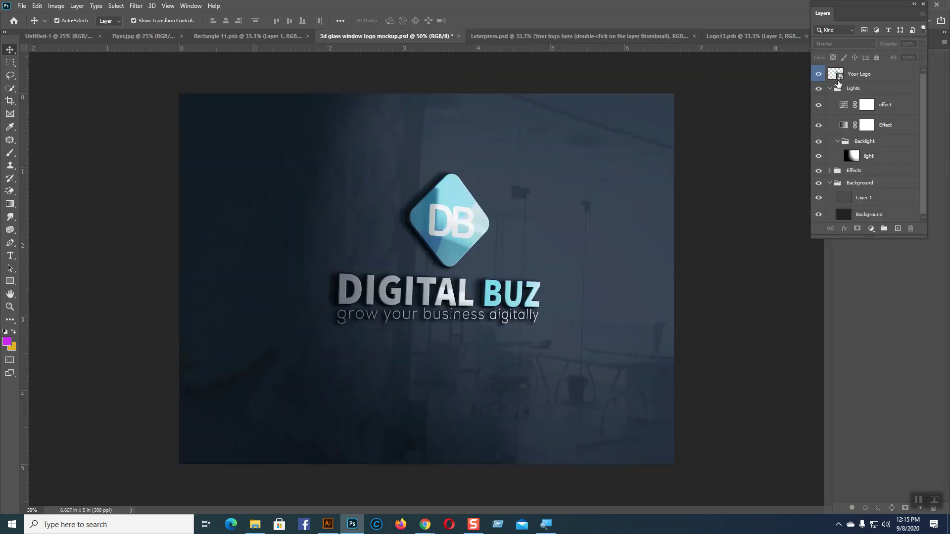
{"action": "double_click", "coordinate": [840, 76]}
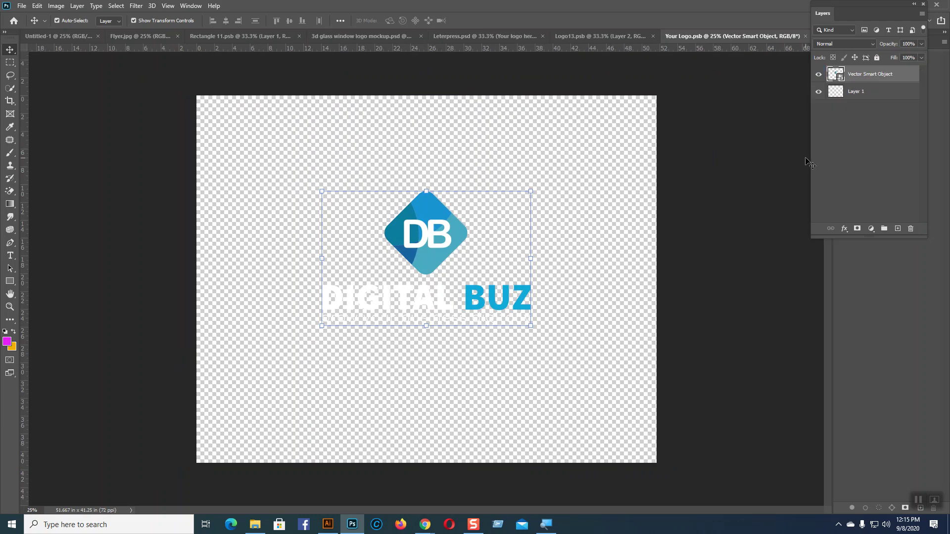
{"action": "key", "text": "Delete"}
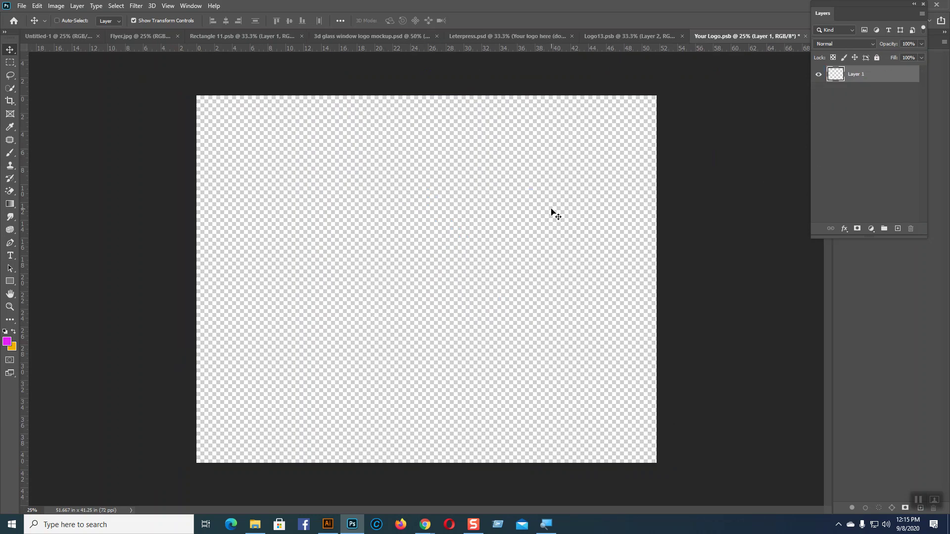
Step: Paste the copied consulting logo into Your Logo.psb, accepting the color conversion to the document's profile
{"action": "key", "text": "ctrl+v"}
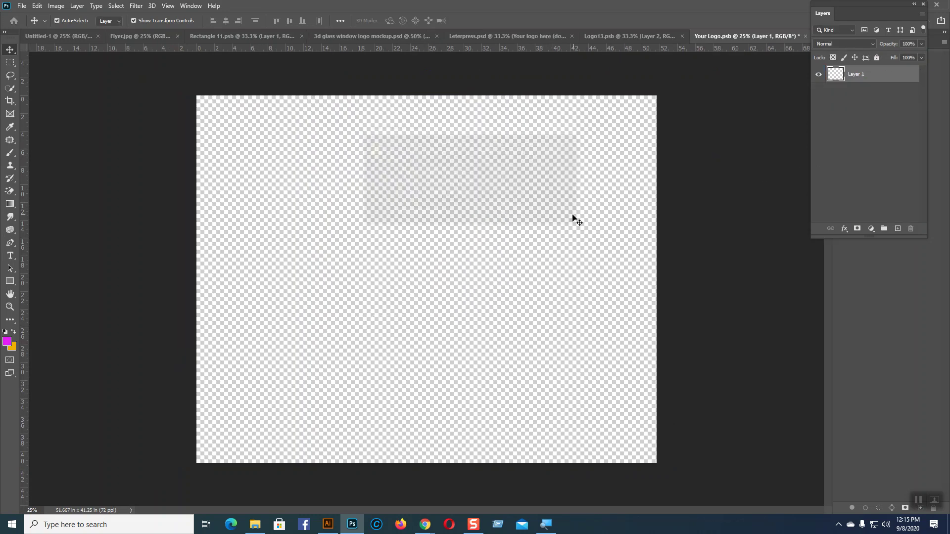
{"action": "left_click", "coordinate": [573, 214]}
{"action": "key", "text": "ctrl+v"}
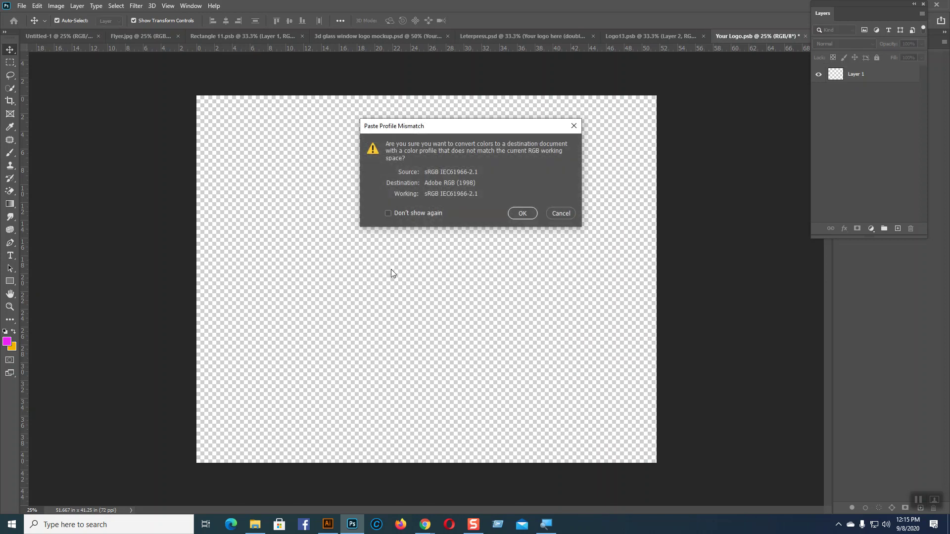
{"action": "left_click", "coordinate": [520, 212]}
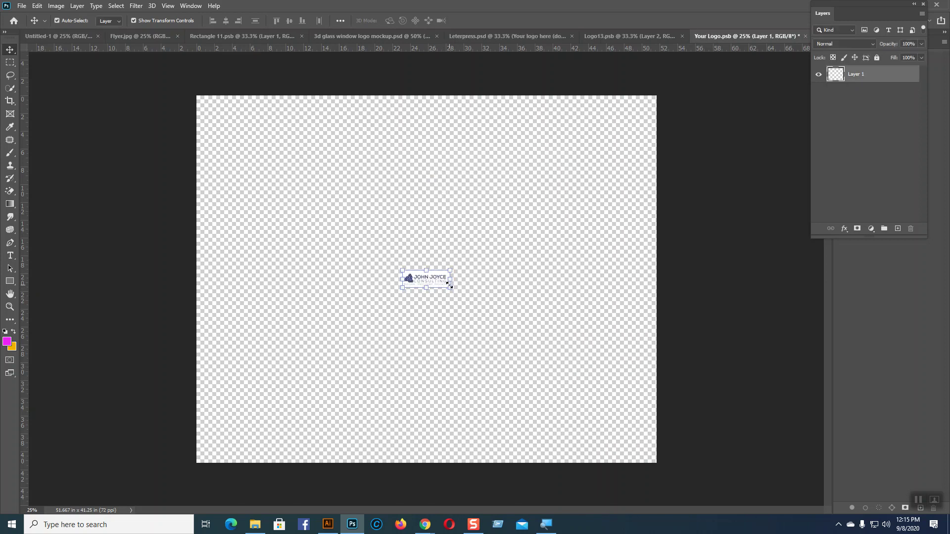
Step: Enlarge the pasted logo to about 30 in wide slightly above the canvas center and save Your Logo.psb
{"action": "left_click_drag", "start_coordinate": [496, 317], "coordinate": [548, 339]}
{"action": "mouse_move", "coordinate": [479, 270]}
{"action": "left_mouse_down"}
{"action": "mouse_move", "coordinate": [480, 249]}
{"action": "mouse_move", "coordinate": [481, 261]}
{"action": "left_mouse_up"}
{"action": "key", "text": "Return"}
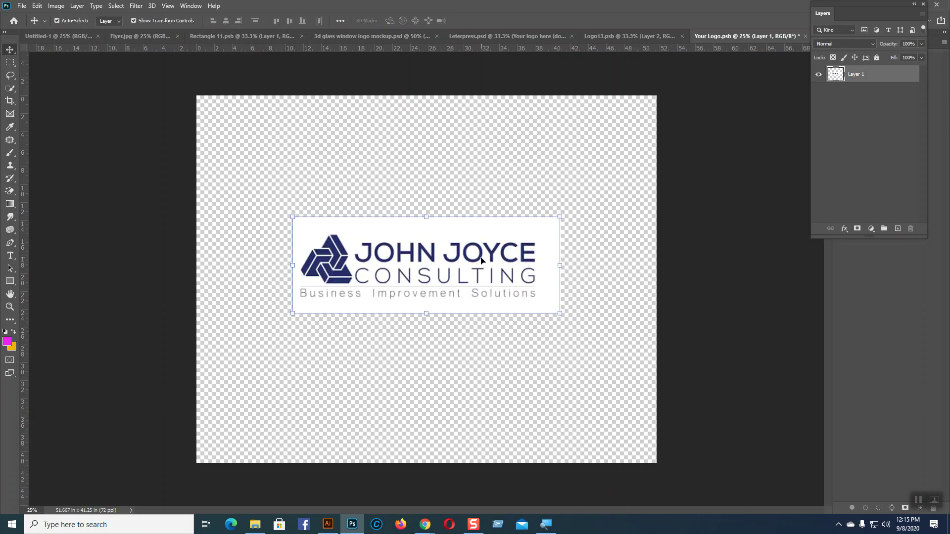
{"action": "key", "text": "ctrl+s"}
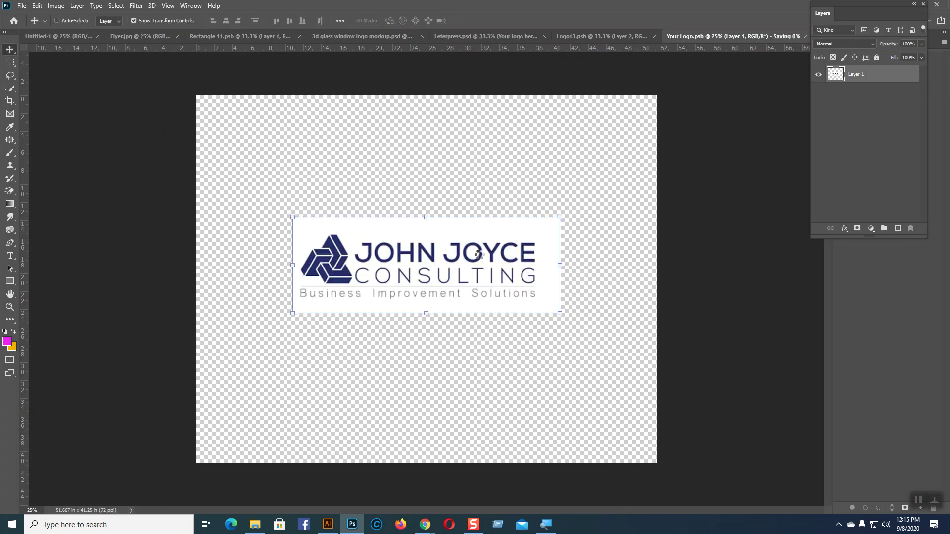
Step: Check how the consulting logo looks on the 3d glass window logo mockup
{"action": "left_click", "coordinate": [353, 39]}
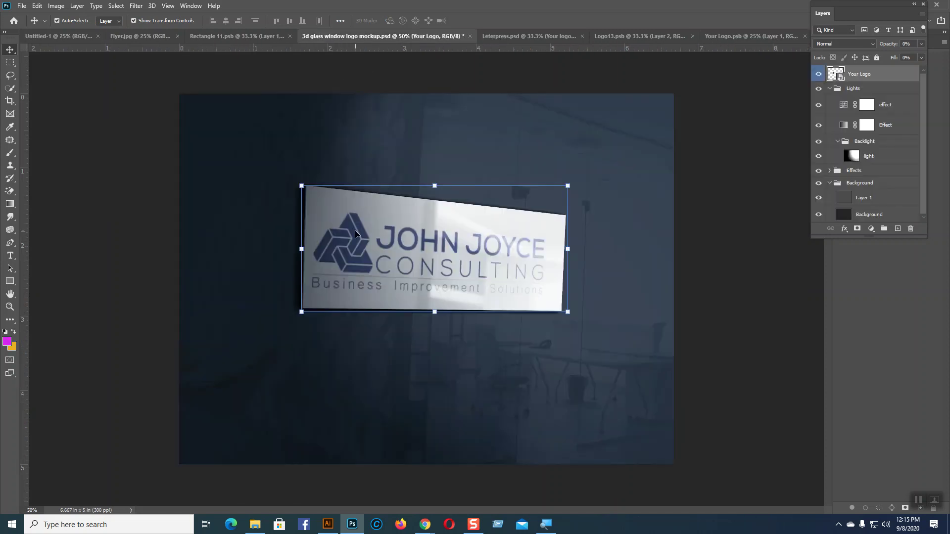
{"action": "left_click", "coordinate": [619, 286]}
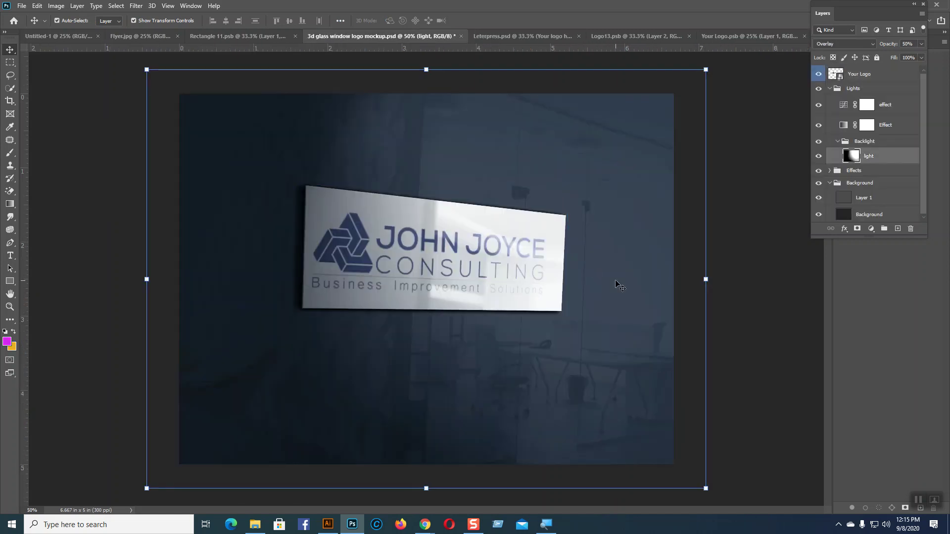
{"action": "key", "text": "ctrl+t"}
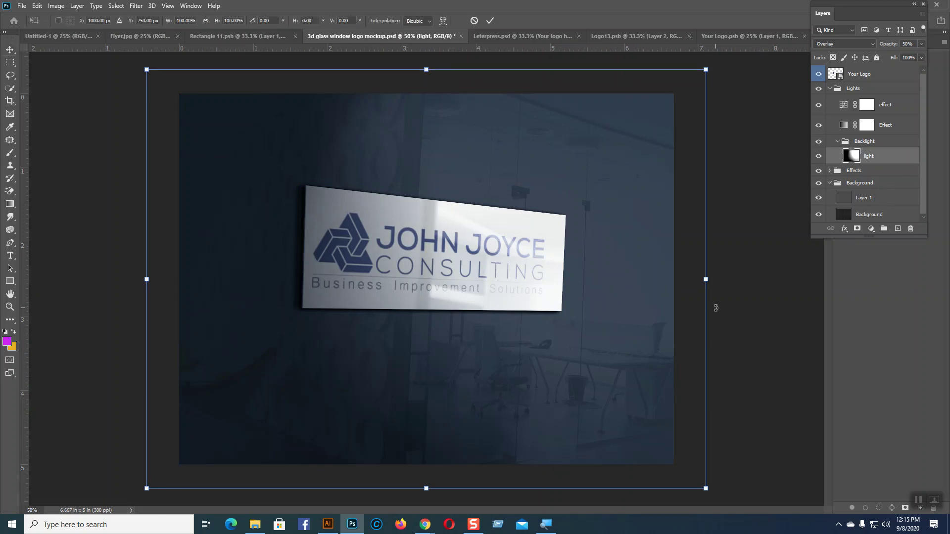
{"action": "key", "text": "Escape"}
{"action": "left_click", "coordinate": [749, 324]}
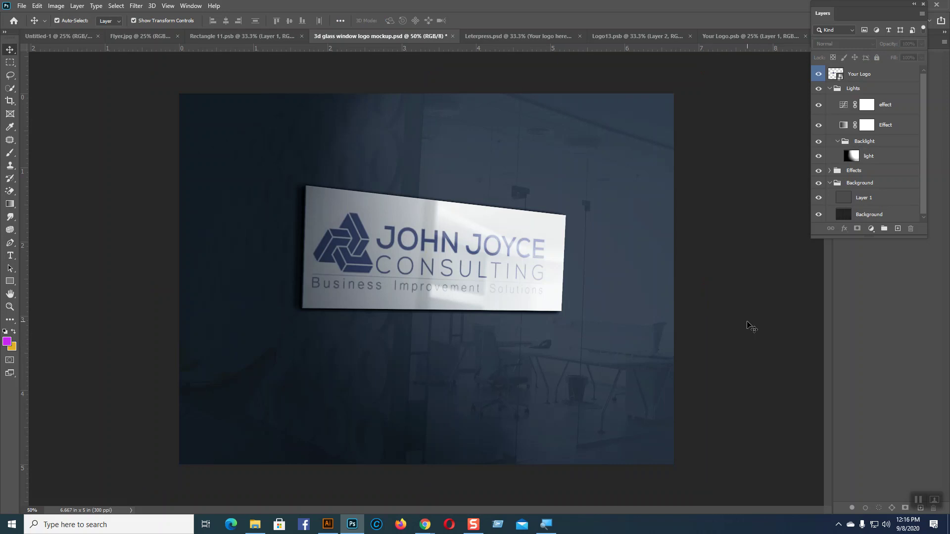
Step: Open the smart object of Leterpress.psd and the logo smart object nested in it, declining to update Logo13.psb from disk
{"action": "left_click", "coordinate": [725, 37]}
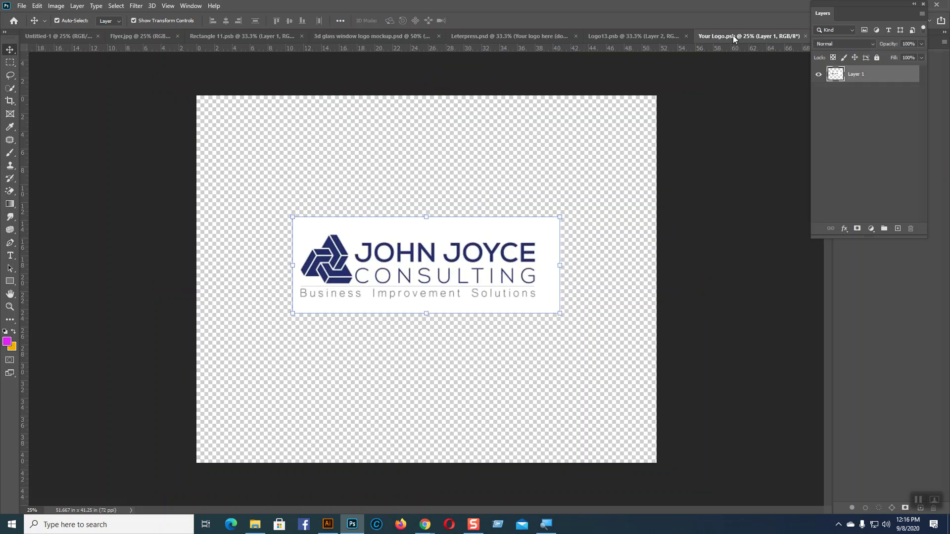
{"action": "left_click", "coordinate": [640, 34]}
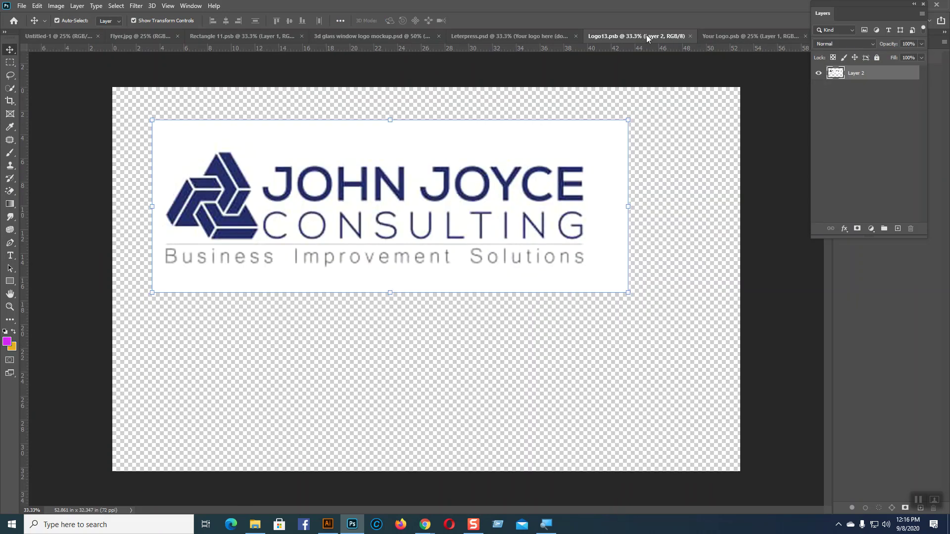
{"action": "left_click", "coordinate": [536, 35]}
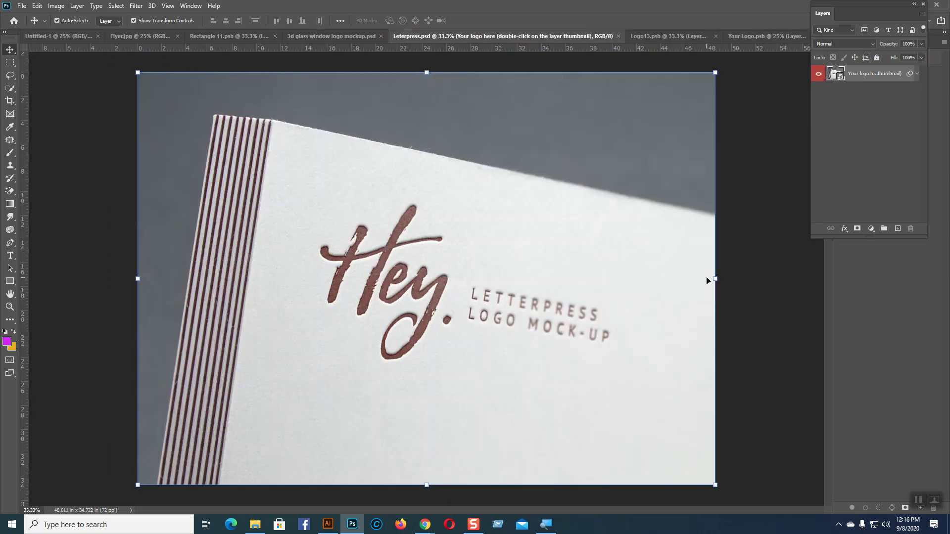
{"action": "left_click", "coordinate": [857, 156]}
{"action": "double_click", "coordinate": [836, 75]}
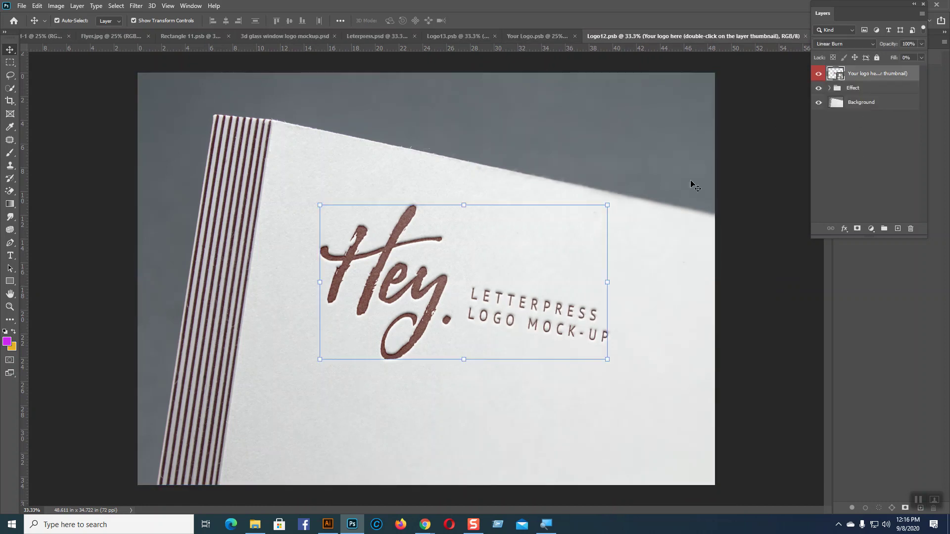
{"action": "double_click", "coordinate": [838, 75]}
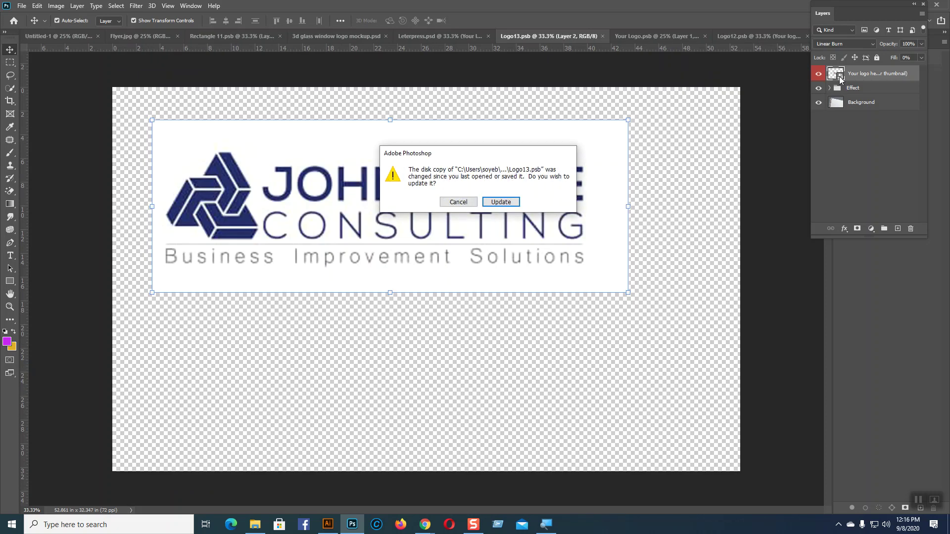
{"action": "left_click", "coordinate": [469, 205]}
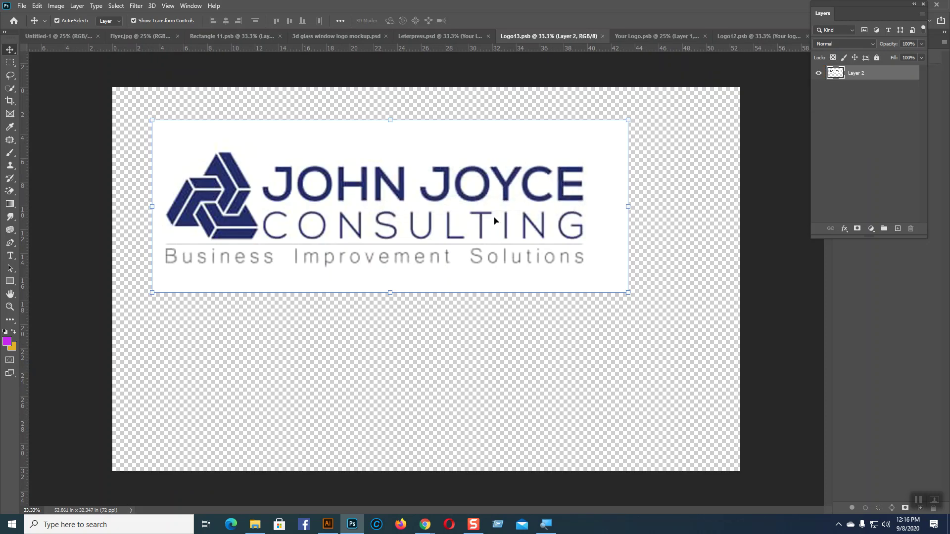
Step: Add a new empty layer to Logo13.psb and delete Layer 2 with the consulting logo
{"action": "left_click", "coordinate": [898, 228]}
{"action": "left_click", "coordinate": [856, 88]}
{"action": "key", "text": "Delete"}
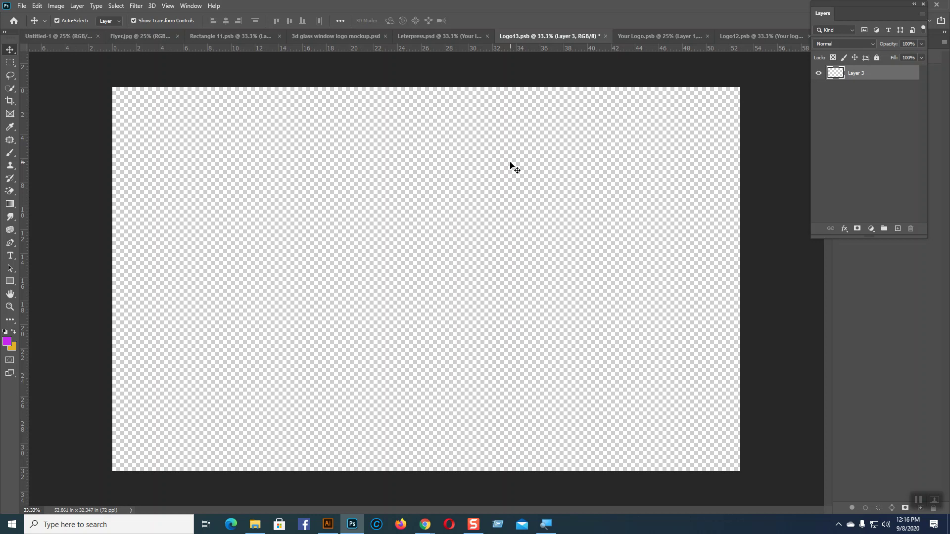
Step: Switch to Illustrator, copy all of the Digital Buz logo artwork, and switch back to Photoshop
{"action": "left_click", "coordinate": [328, 525]}
{"action": "left_click", "coordinate": [313, 102]}
{"action": "key", "text": "a"}
{"action": "left_click_drag", "start_coordinate": [294, 108], "coordinate": [590, 192]}
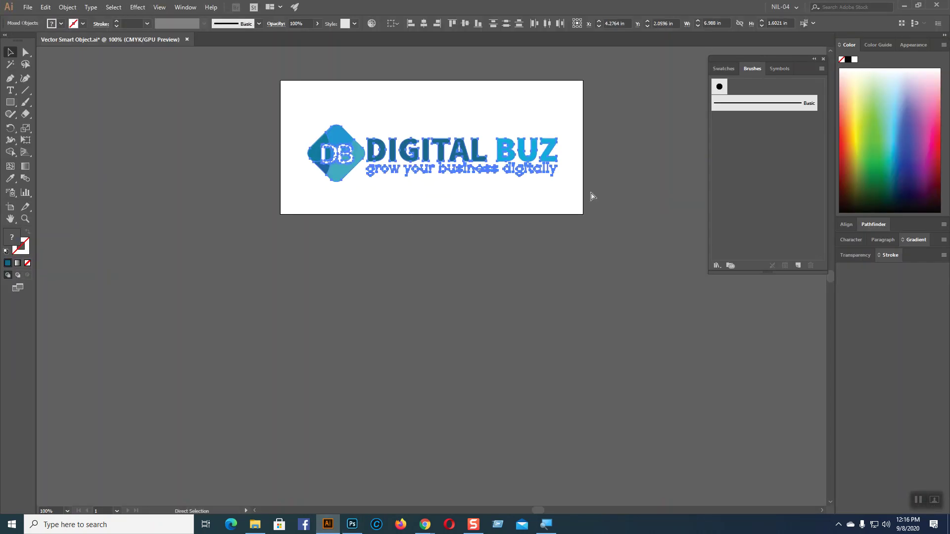
{"action": "key", "text": "ctrl+c"}
{"action": "left_click", "coordinate": [351, 524]}
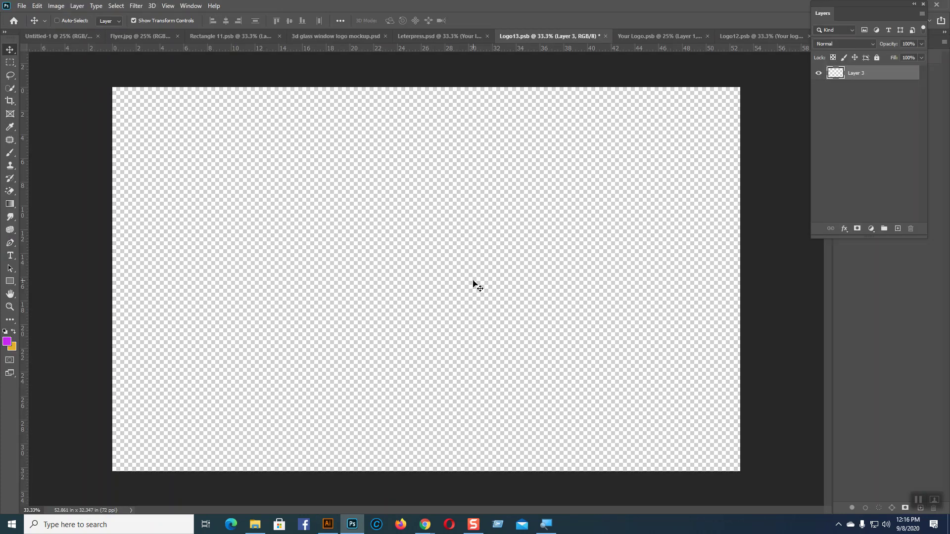
Step: Paste the Digital Buz logo into Logo13.psb as pixels, enlarged to about 34 in wide and placed slightly above the canvas center
{"action": "key", "text": "ctrl+v"}
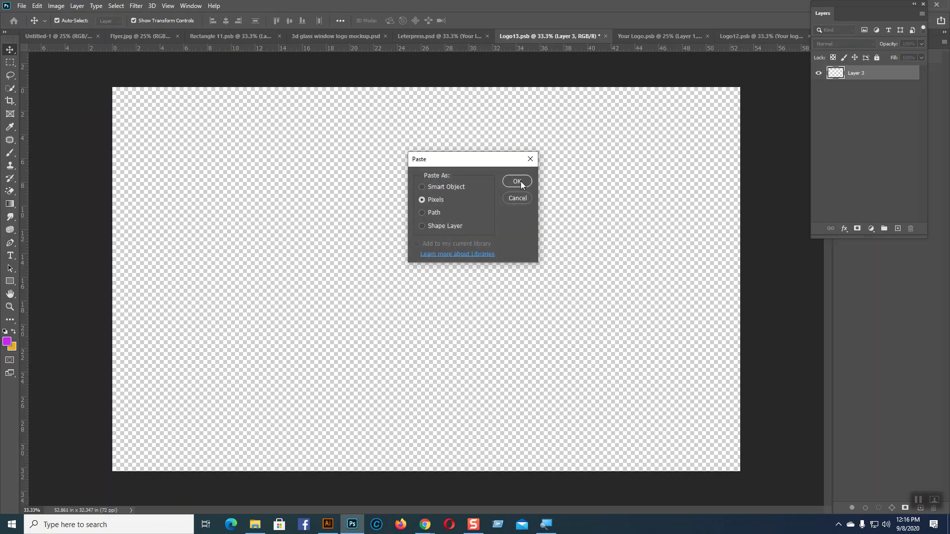
{"action": "left_click", "coordinate": [517, 181]}
{"action": "left_click_drag", "start_coordinate": [467, 292], "coordinate": [618, 373]}
{"action": "left_click_drag", "start_coordinate": [497, 293], "coordinate": [499, 266]}
{"action": "key", "text": "Return"}
{"action": "key", "text": "ctrl"}
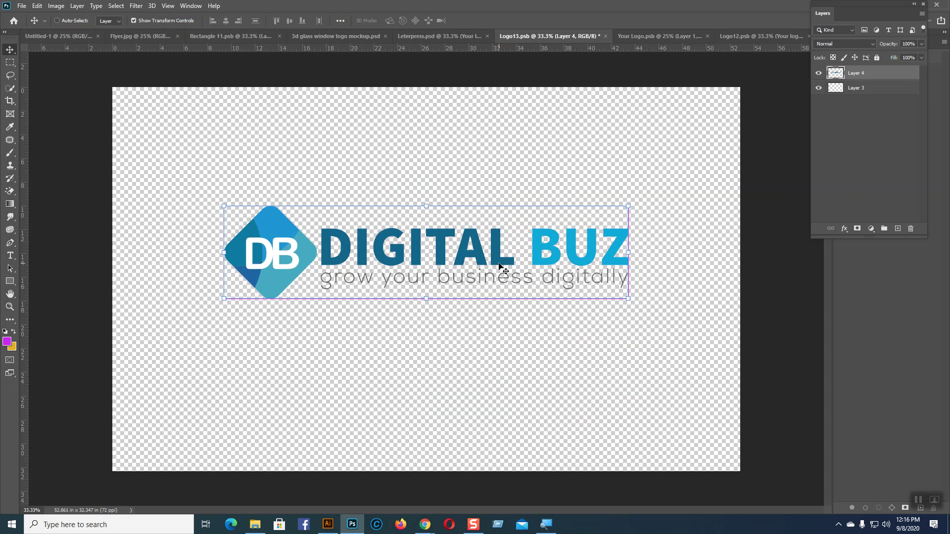
Step: Save Logo13.psb over the changed disk copy and check the Leterpress.psd document before returning to Logo13.psb
{"action": "key", "text": "ctrl+s"}
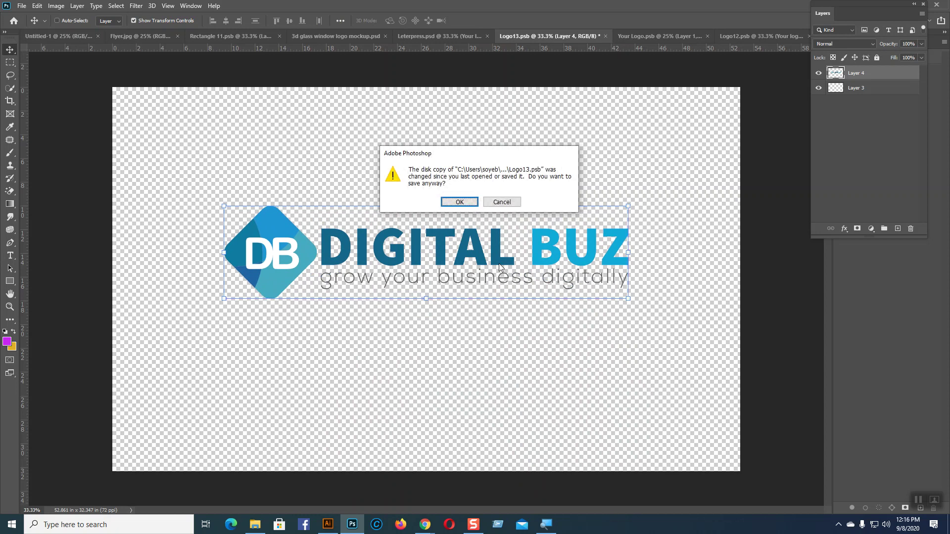
{"action": "key", "text": "Return"}
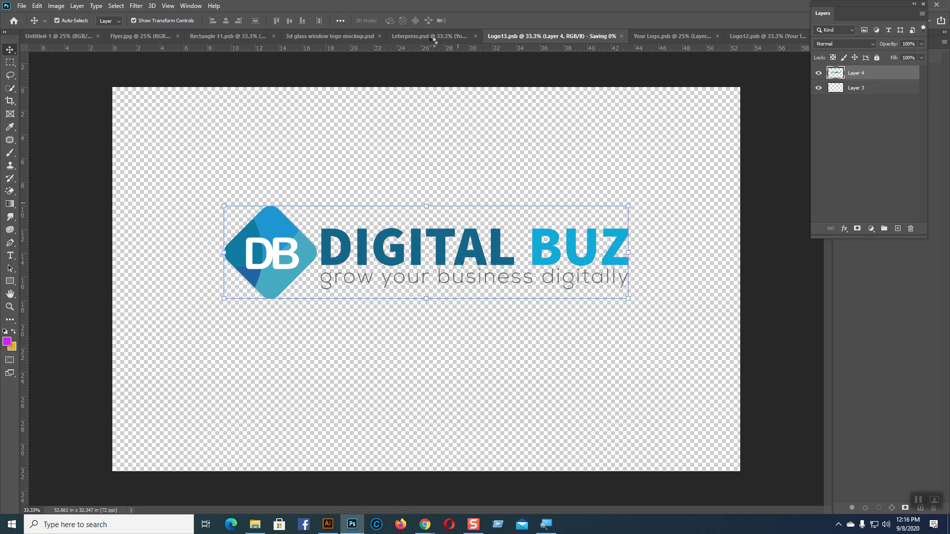
{"action": "left_click", "coordinate": [432, 37]}
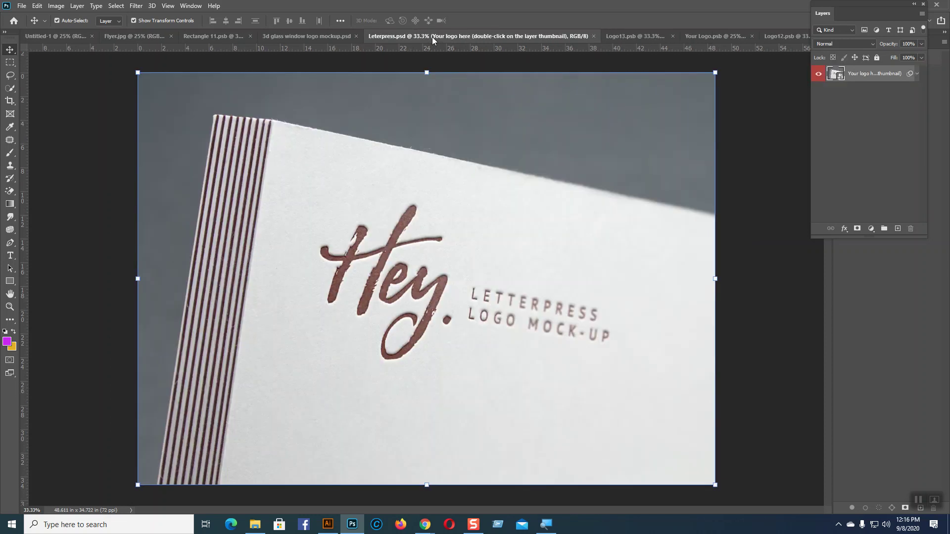
{"action": "left_click", "coordinate": [624, 36]}
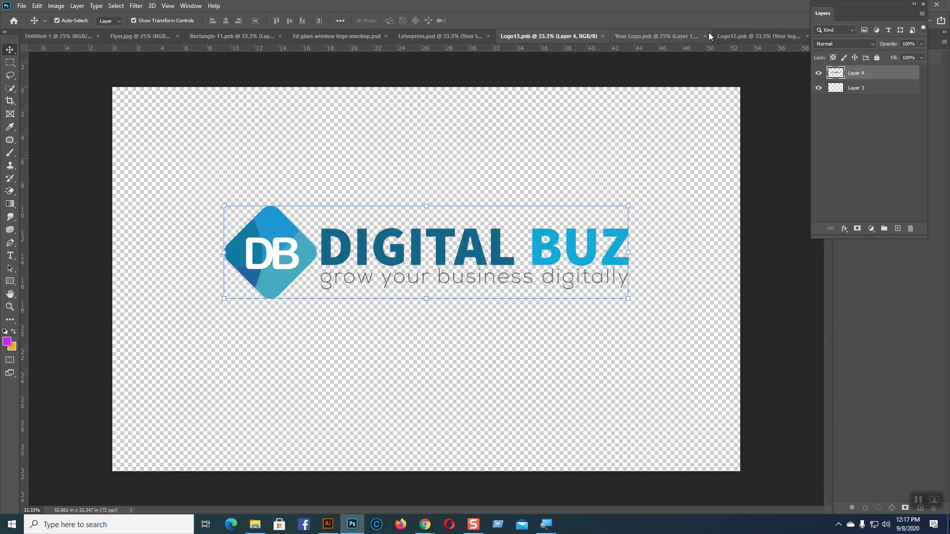
Step: Close the Your Logo.psb and Logo13.psb documents
{"action": "left_click", "coordinate": [652, 40]}
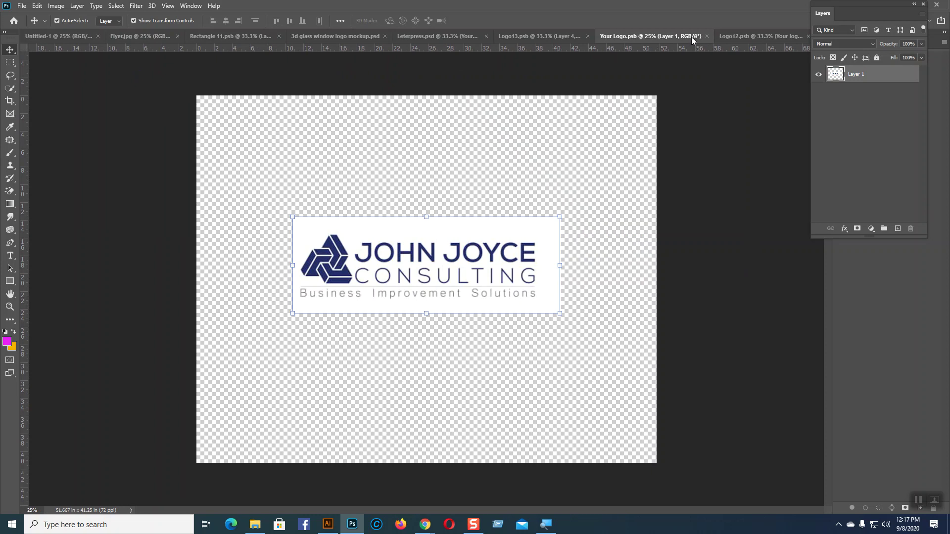
{"action": "left_click", "coordinate": [706, 37]}
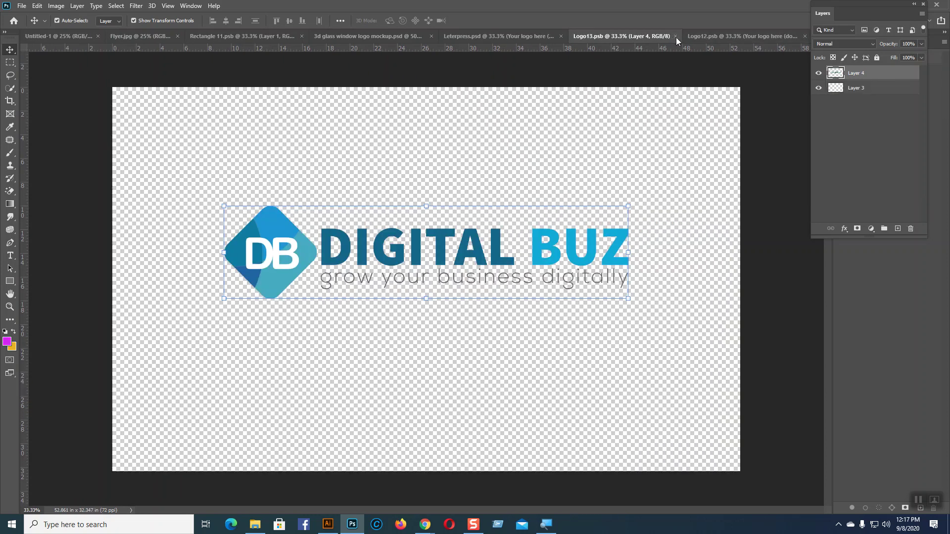
{"action": "left_click", "coordinate": [676, 37]}
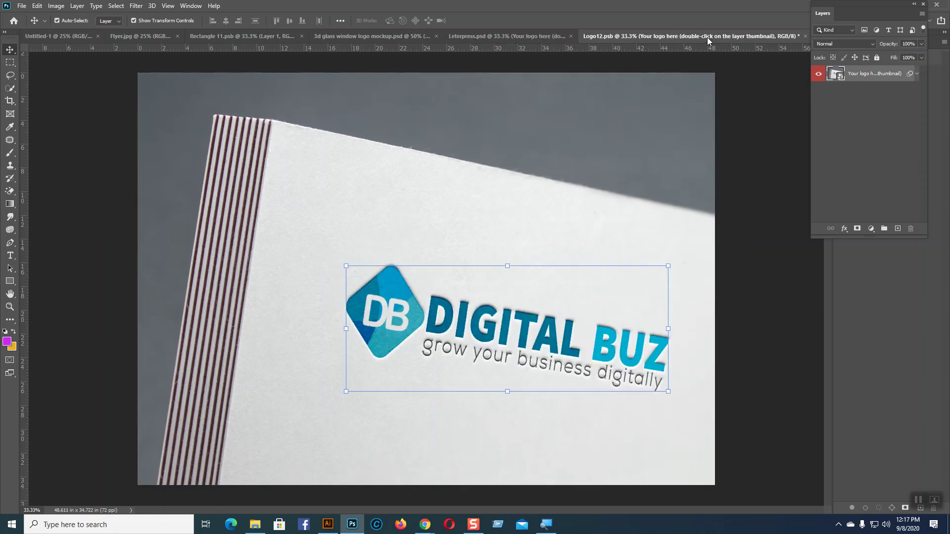
Step: Deselect the logo layer in Logo12.psb and start a Save for Web (Legacy) export of the Digital Buz mockup
{"action": "left_click", "coordinate": [593, 255]}
{"action": "left_click", "coordinate": [753, 343]}
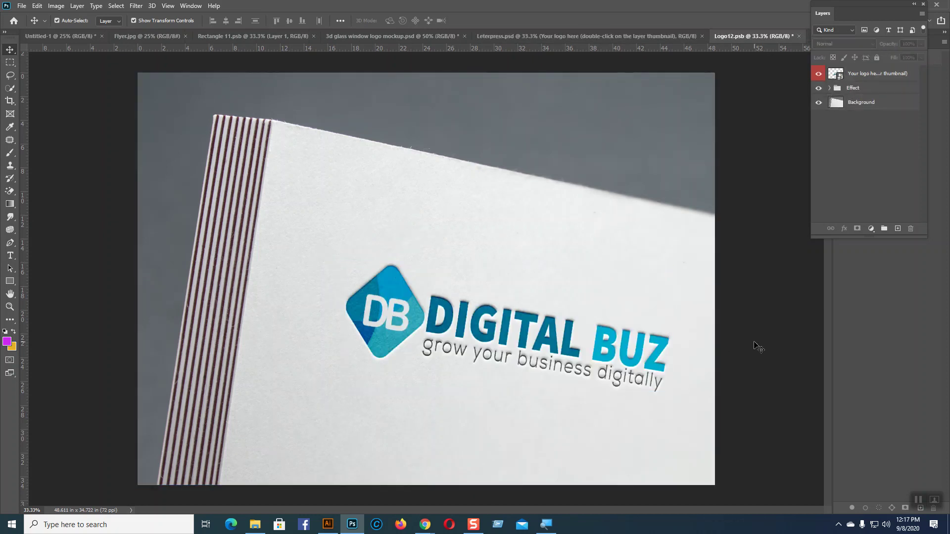
{"action": "left_click", "coordinate": [543, 363]}
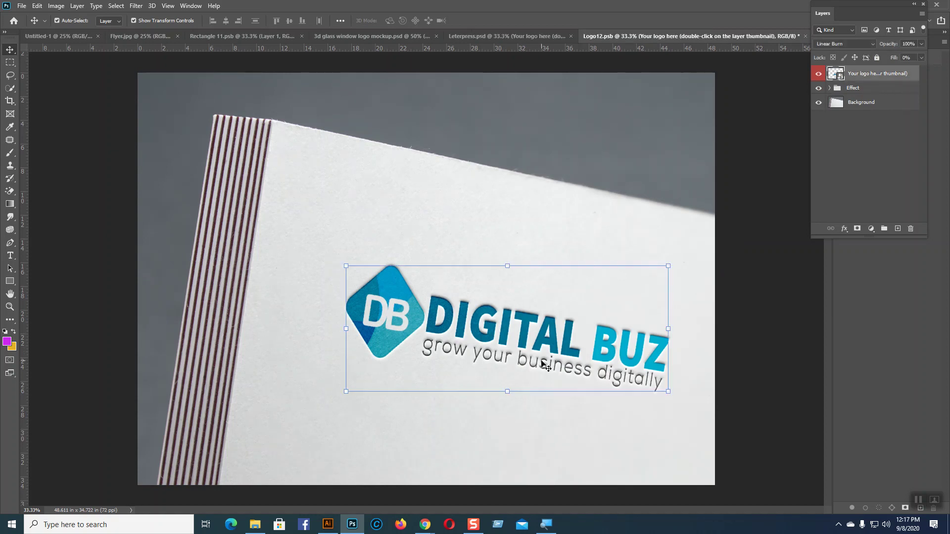
{"action": "left_click", "coordinate": [727, 329]}
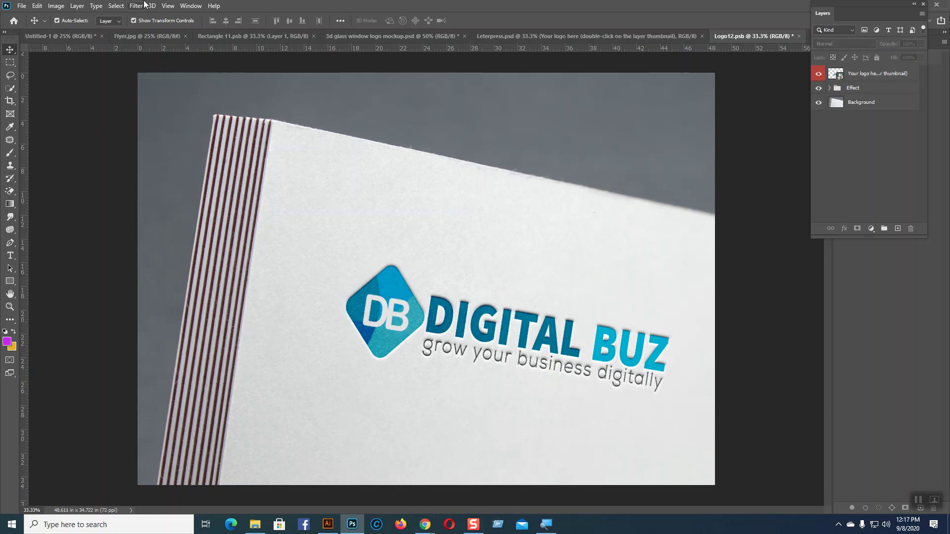
{"action": "left_click", "coordinate": [22, 7]}
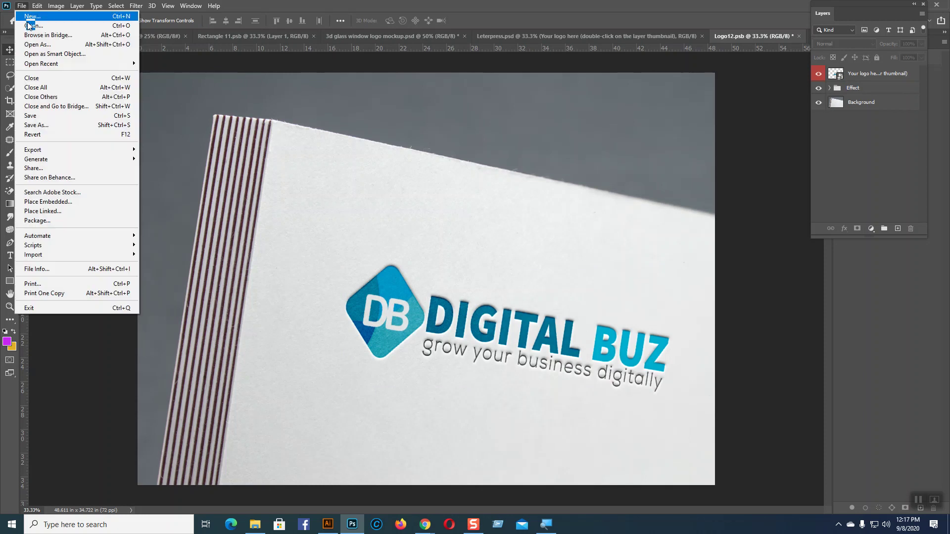
{"action": "mouse_move", "coordinate": [42, 152]}
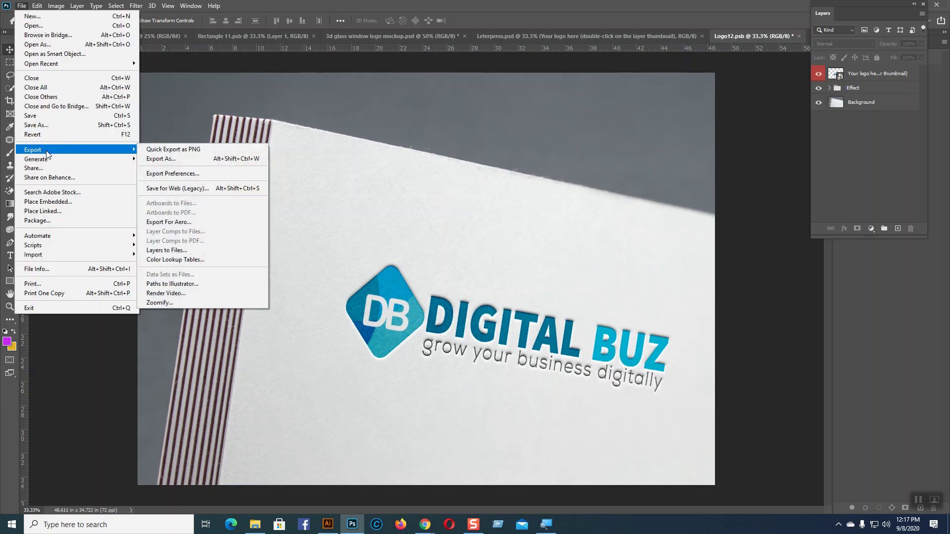
{"action": "left_click", "coordinate": [165, 188]}
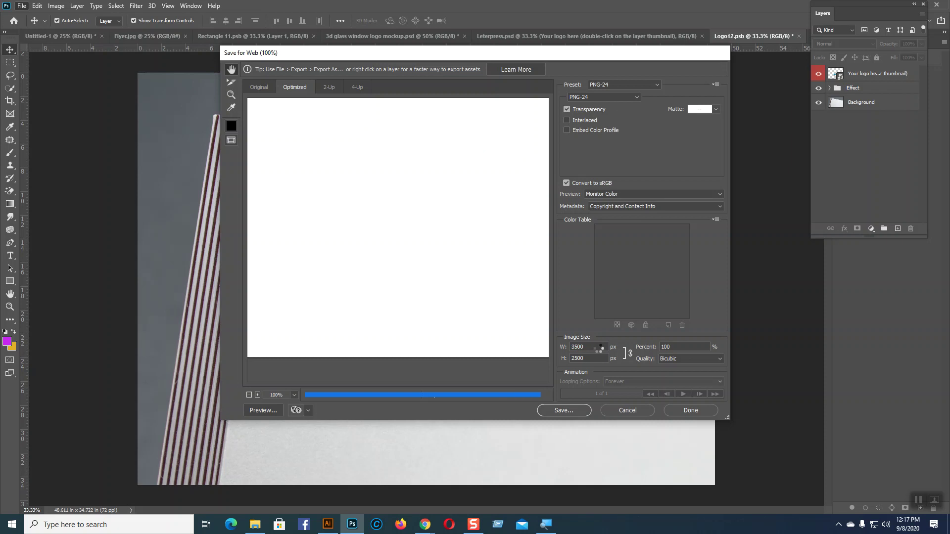
Step: Switch to Chrome, load Freelancer in a new browser tab and browse its available contests
{"action": "mouse_move", "coordinate": [425, 525]}
{"action": "left_click", "coordinate": [394, 478]}
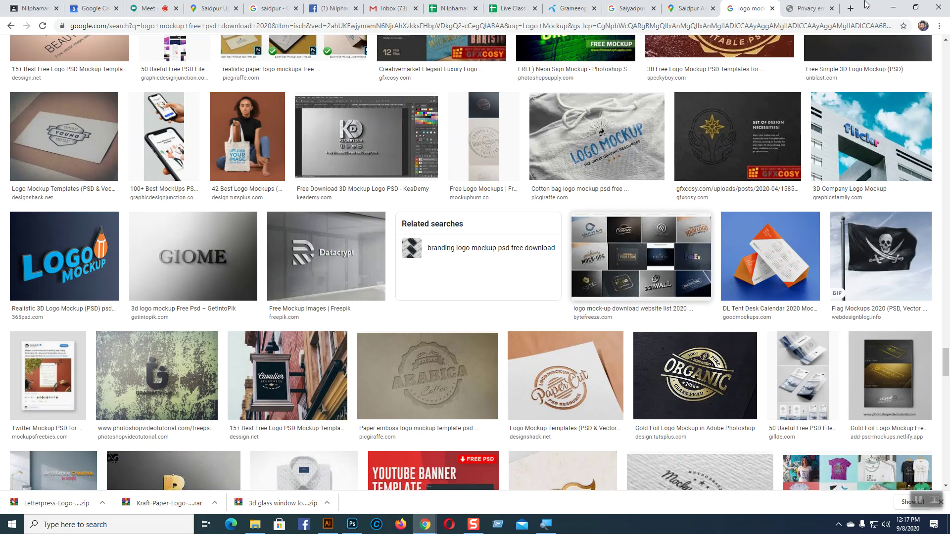
{"action": "left_click", "coordinate": [851, 8]}
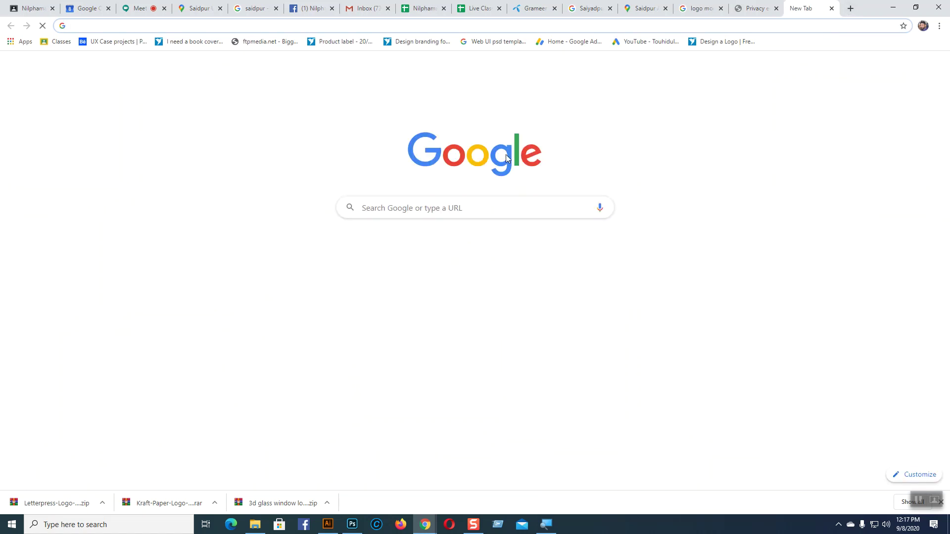
{"action": "left_click", "coordinate": [528, 260]}
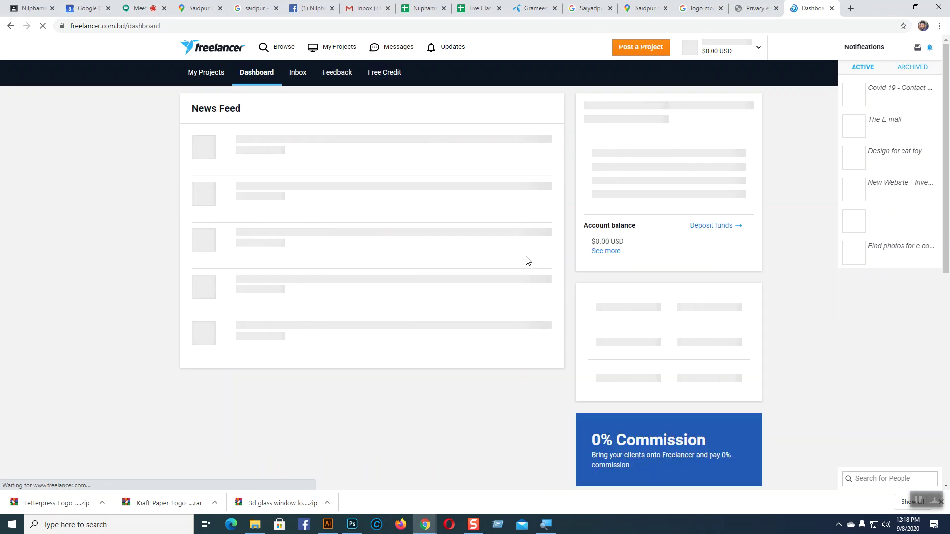
{"action": "left_click", "coordinate": [283, 47]}
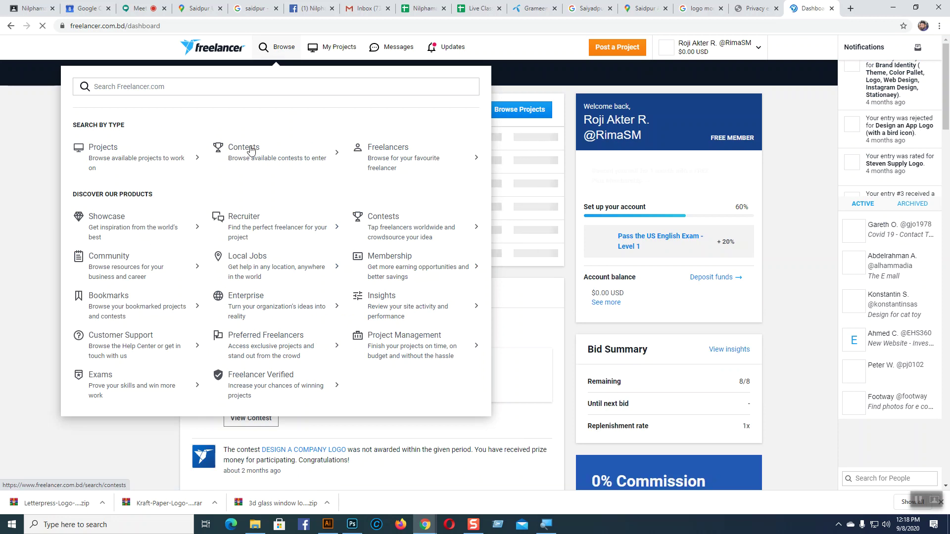
{"action": "left_click", "coordinate": [250, 149]}
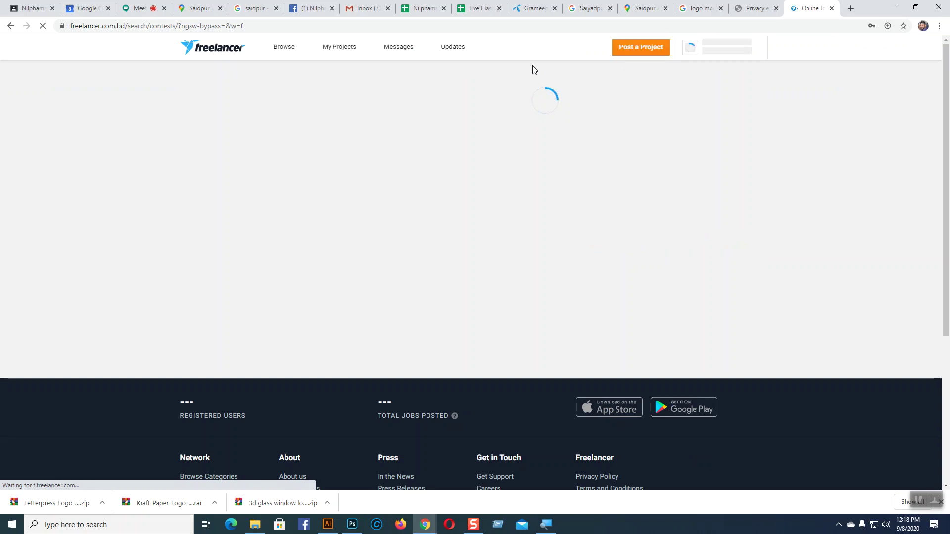
Step: Close the bytefreeze.com page and open the entries of the $45 Logo Design contest on Freelancer
{"action": "left_click", "coordinate": [761, 4]}
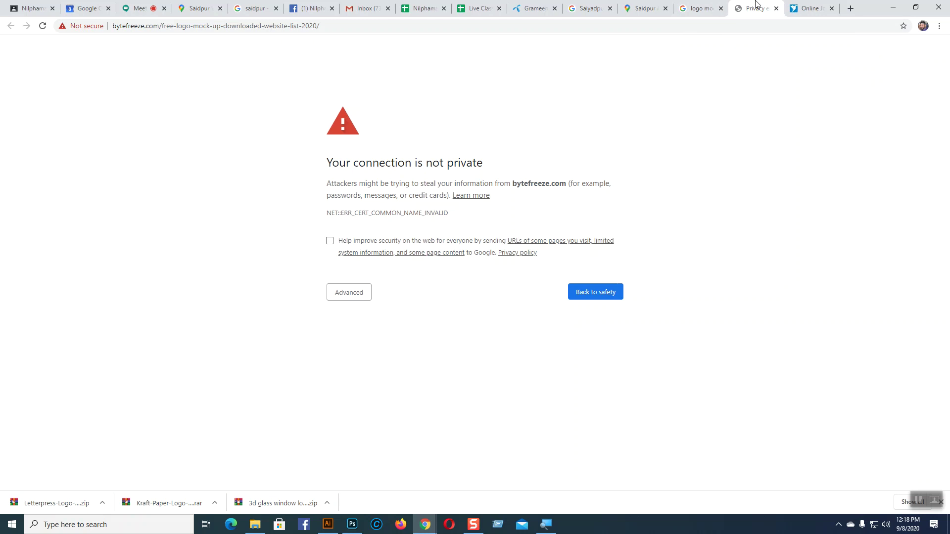
{"action": "middle_click", "coordinate": [756, 4]}
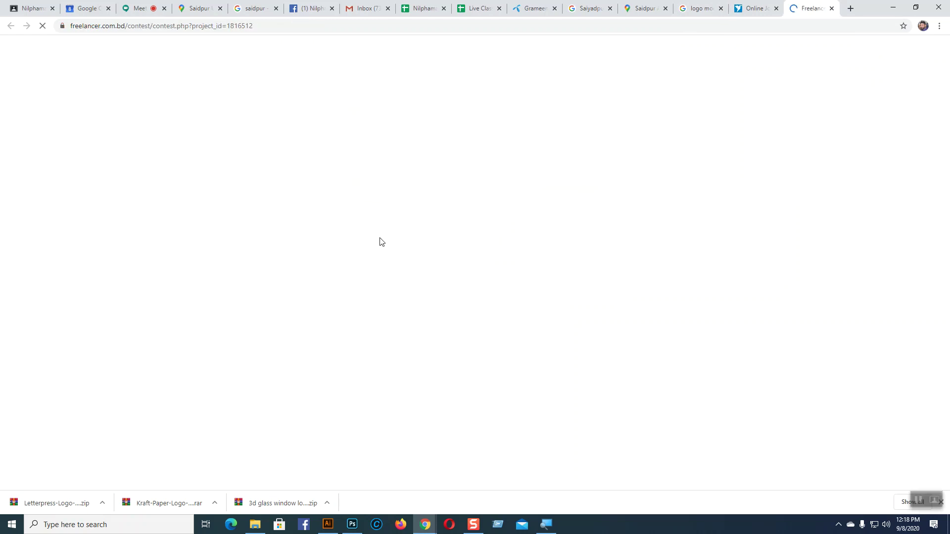
{"action": "key", "text": "F5"}
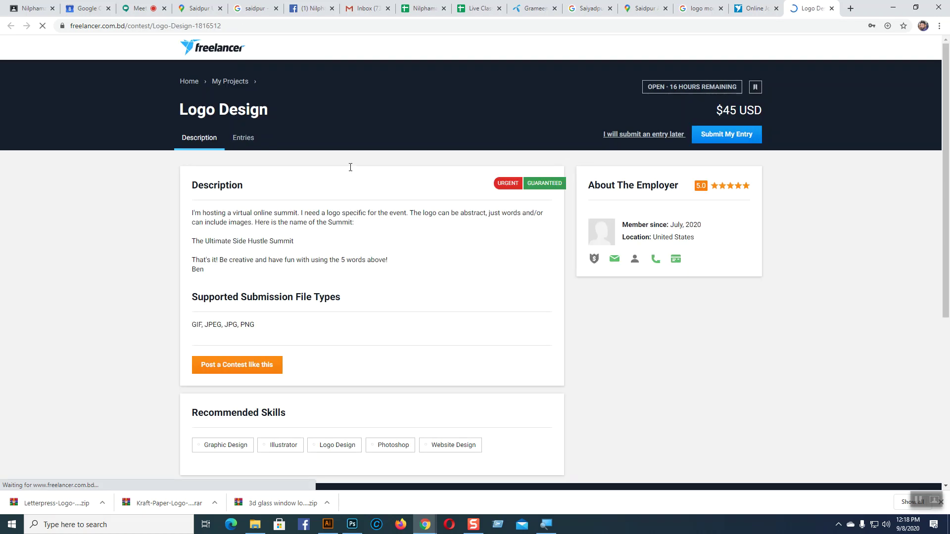
{"action": "left_click", "coordinate": [243, 139]}
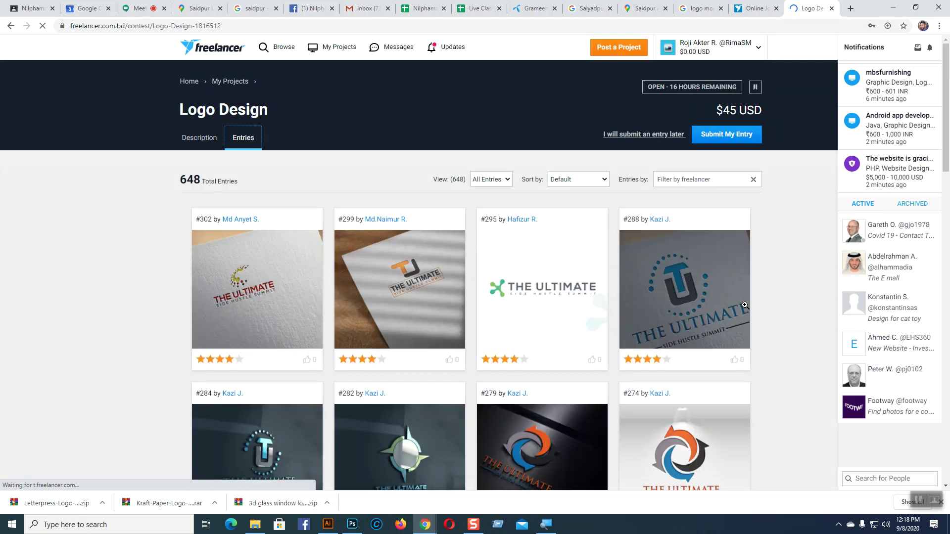
Step: Examine how the contest entries present logos on mockups and compare them with the Google Images results for free logo mockups
{"action": "scroll", "coordinate": [773, 298], "scroll_direction": "down", "scroll_amount": 3}
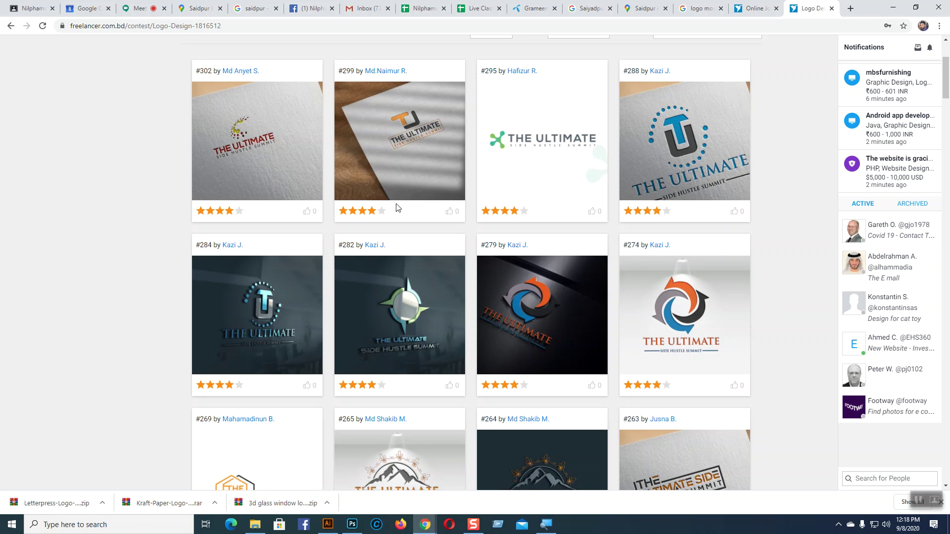
{"action": "scroll", "coordinate": [650, 320], "scroll_direction": "down", "scroll_amount": 5}
{"action": "scroll", "coordinate": [649, 320], "scroll_direction": "down", "scroll_amount": 4}
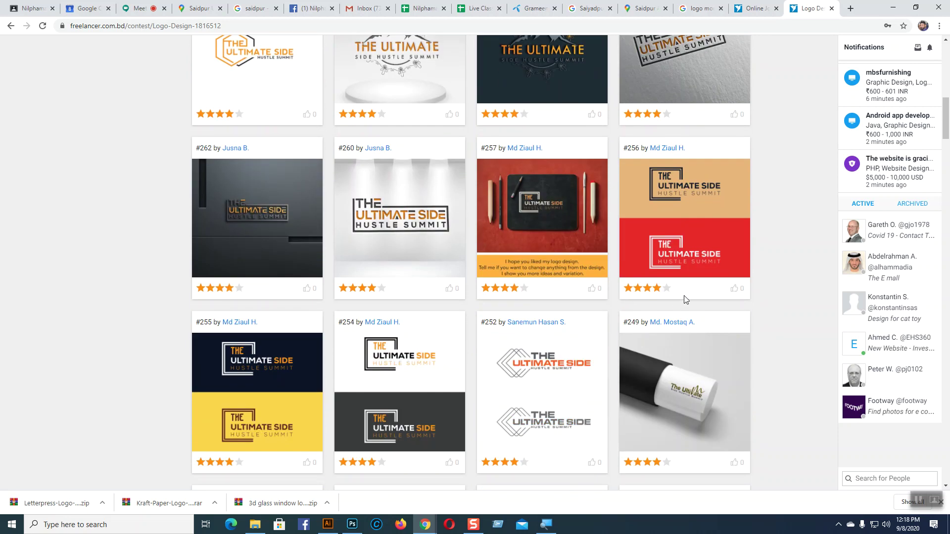
{"action": "scroll", "coordinate": [686, 299], "scroll_direction": "down", "scroll_amount": 3}
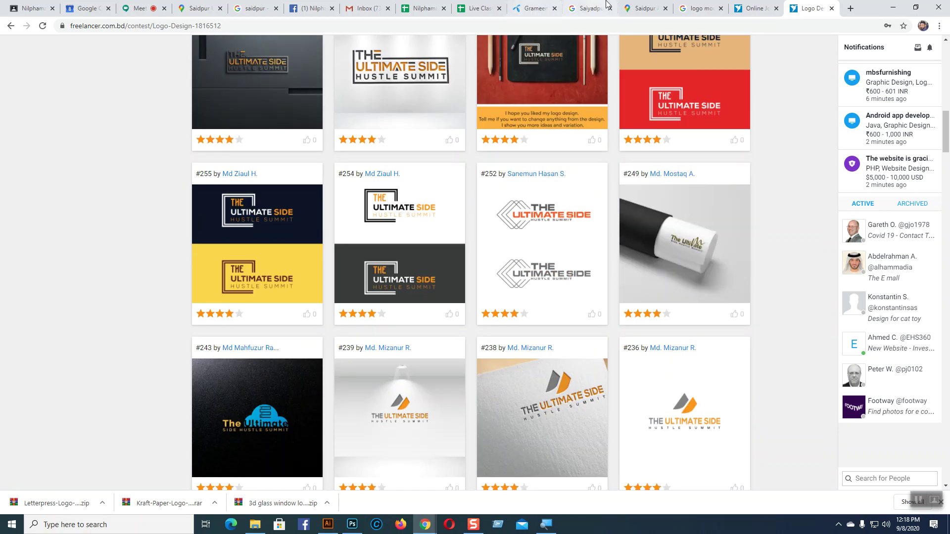
{"action": "left_click", "coordinate": [698, 9]}
{"action": "scroll", "coordinate": [519, 241], "scroll_direction": "down", "scroll_amount": 4}
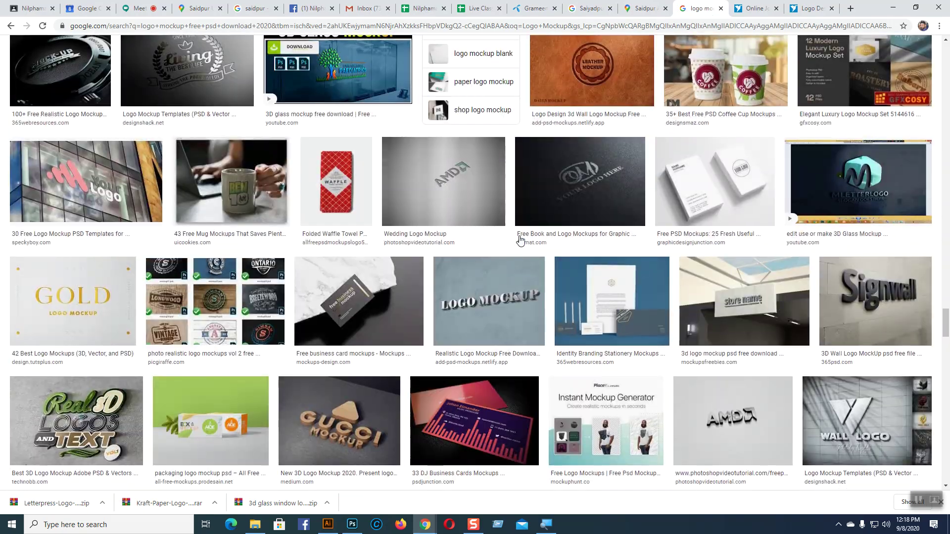
{"action": "scroll", "coordinate": [520, 241], "scroll_direction": "down", "scroll_amount": 20}
{"action": "scroll", "coordinate": [520, 241], "scroll_direction": "up", "scroll_amount": 20}
{"action": "scroll", "coordinate": [518, 241], "scroll_direction": "up", "scroll_amount": 10}
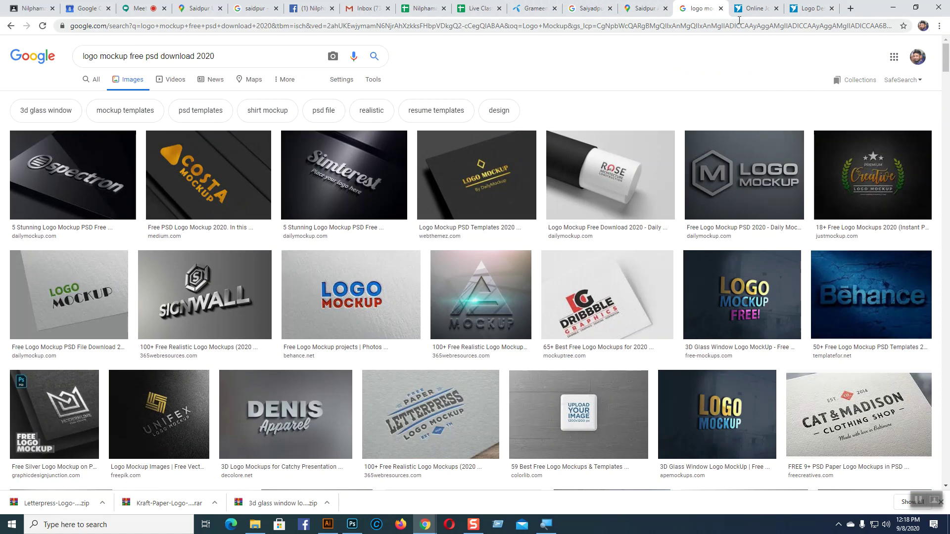
{"action": "left_click", "coordinate": [810, 8]}
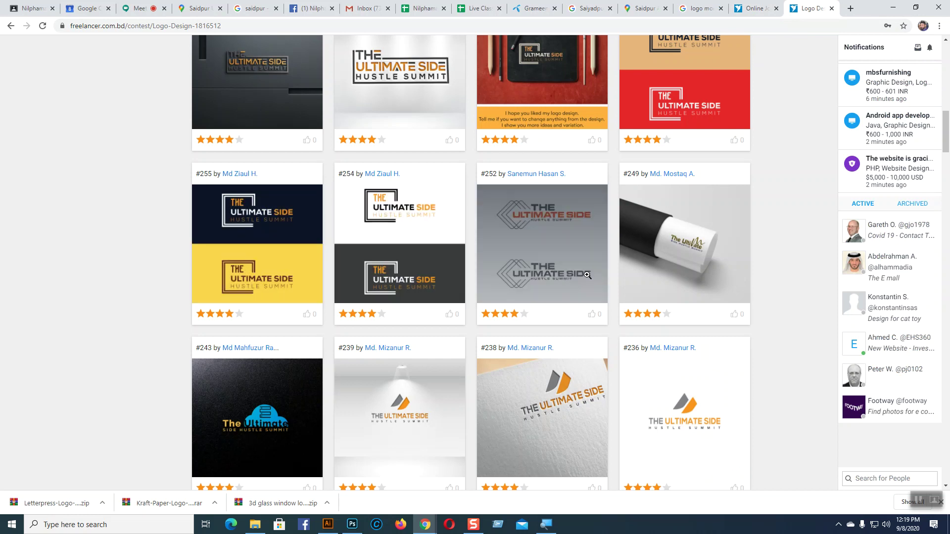
{"action": "scroll", "coordinate": [588, 275], "scroll_direction": "down", "scroll_amount": 5}
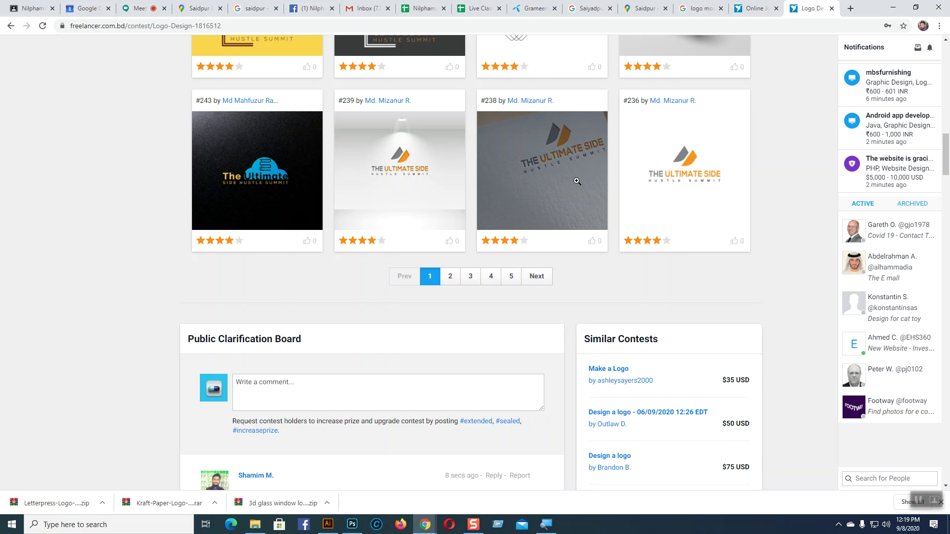
{"action": "scroll", "coordinate": [577, 181], "scroll_direction": "up", "scroll_amount": 15}
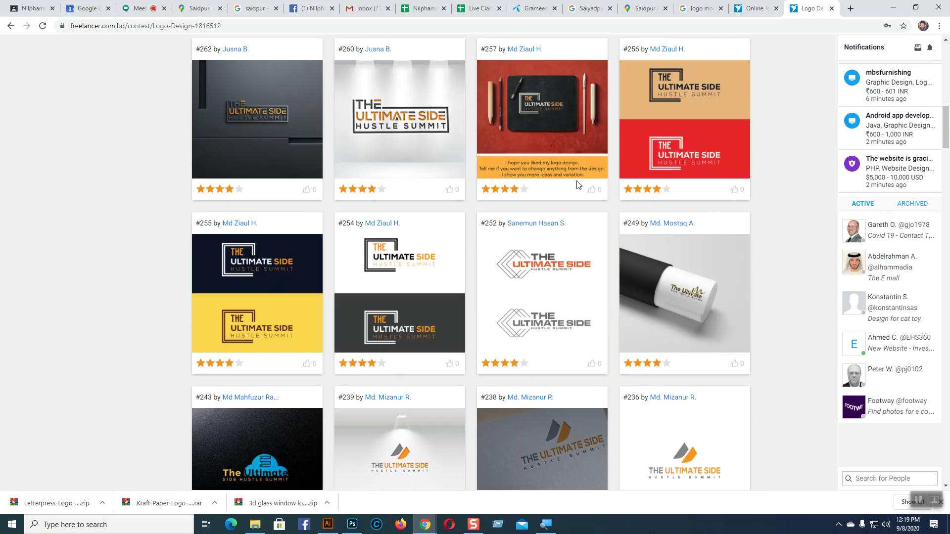
{"action": "scroll", "coordinate": [577, 181], "scroll_direction": "up", "scroll_amount": 2}
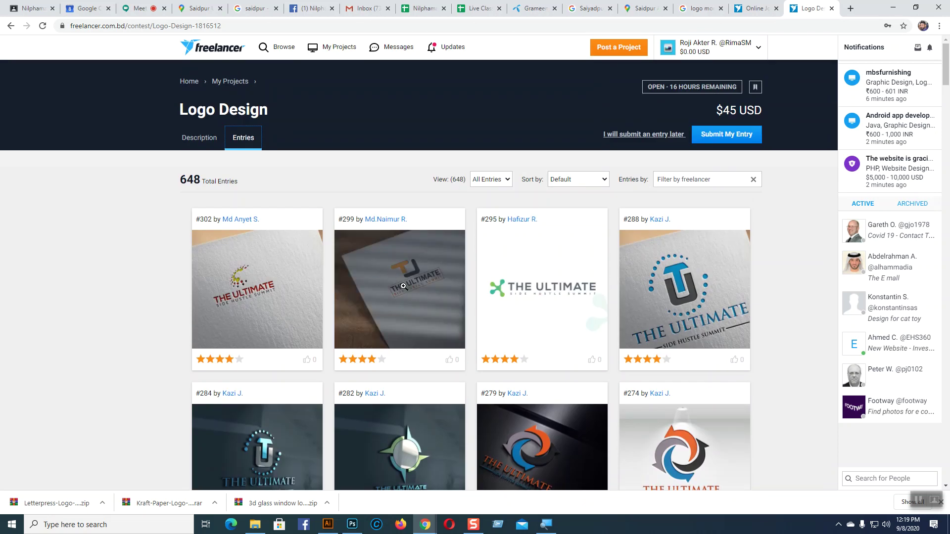
Step: Switch back to Photoshop and set the Save for Web image width to 2000 px
{"action": "left_click", "coordinate": [352, 525]}
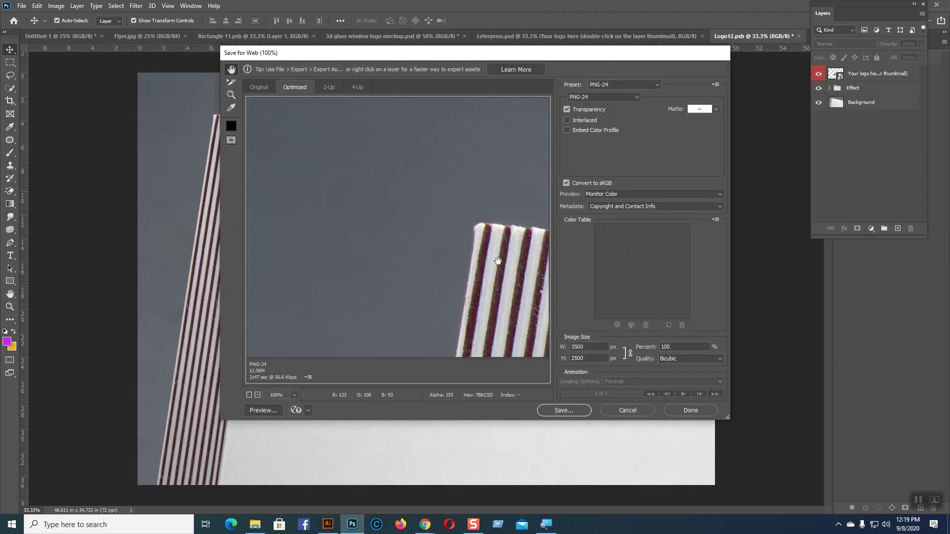
{"action": "left_click_drag", "start_coordinate": [495, 258], "coordinate": [396, 184]}
{"action": "key", "text": "shift+Tab"}
{"action": "type", "text": "2000"}
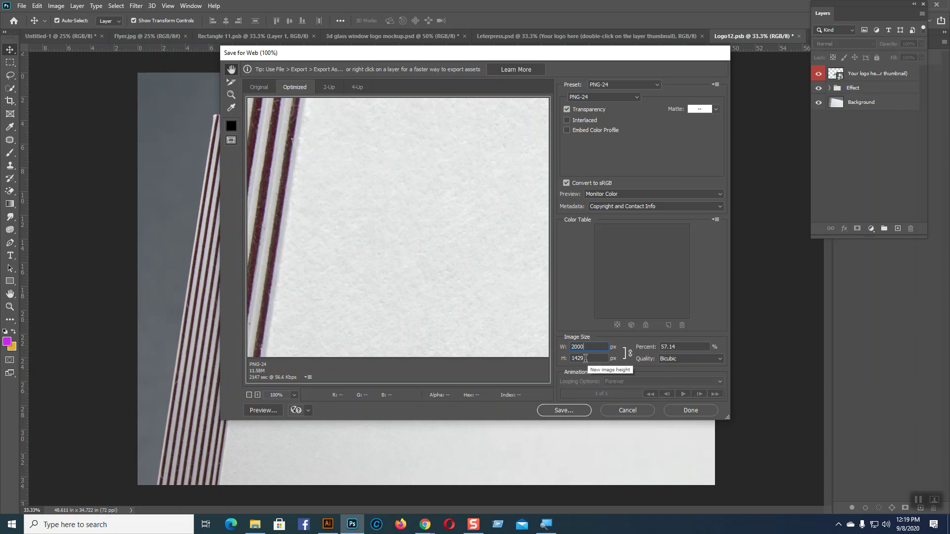
Step: Change the web export format to JPEG and save the mockup image as Logo12 on the Desktop
{"action": "left_click", "coordinate": [565, 410]}
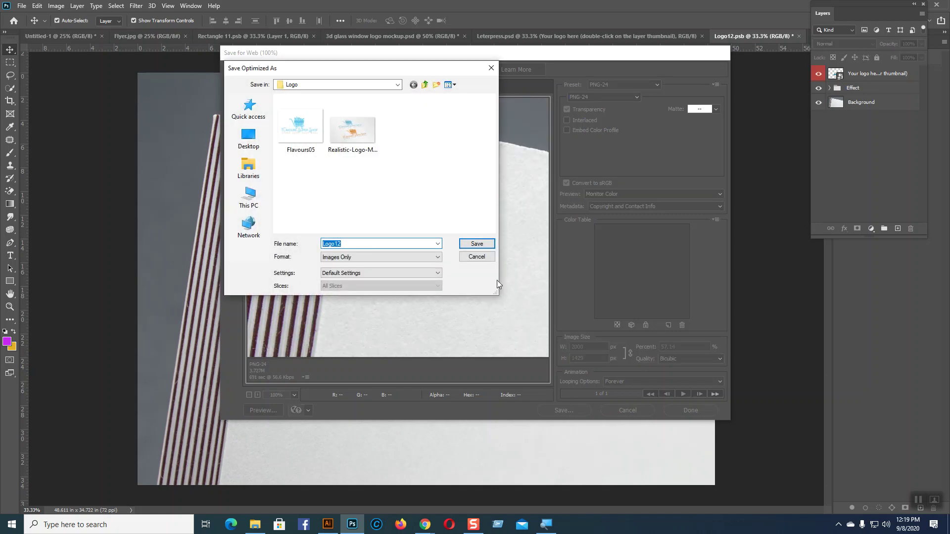
{"action": "left_click", "coordinate": [477, 256]}
{"action": "left_click", "coordinate": [637, 98]}
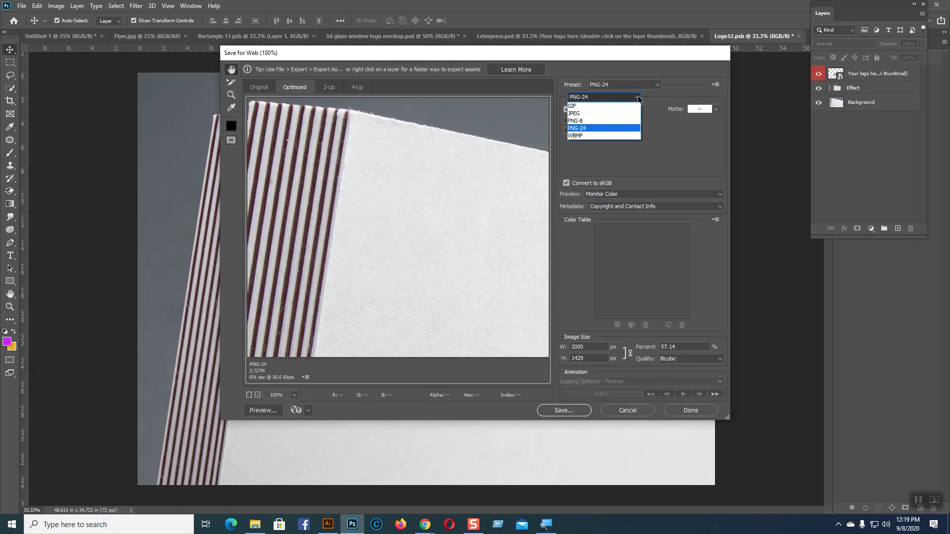
{"action": "left_click", "coordinate": [576, 114]}
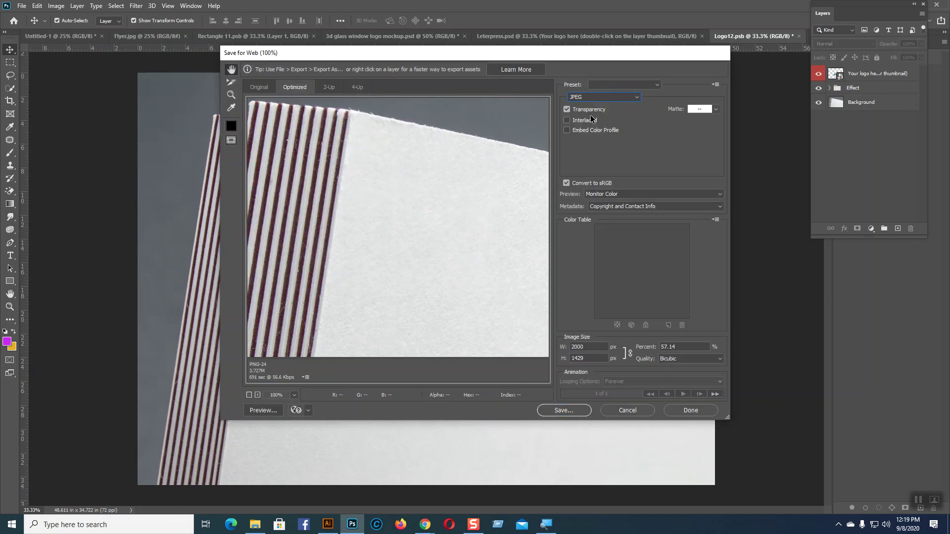
{"action": "left_click", "coordinate": [567, 410]}
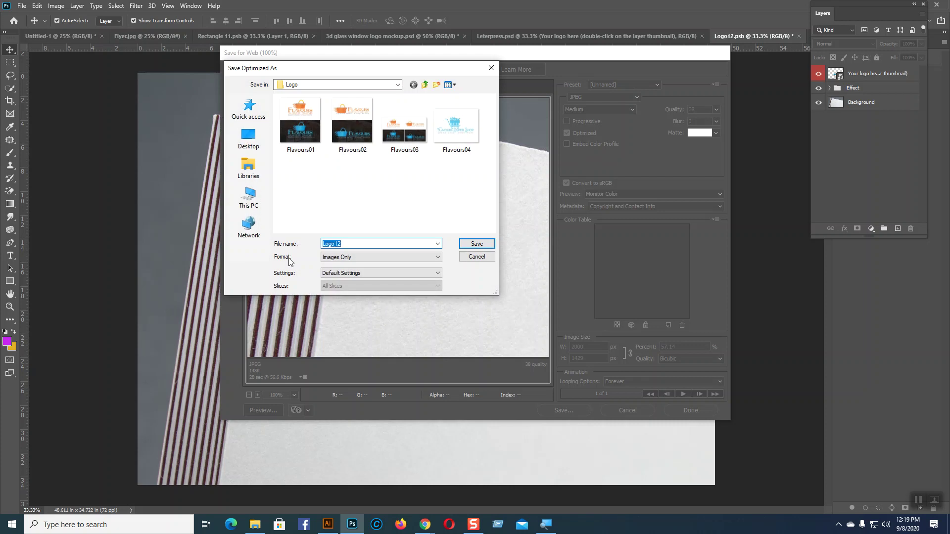
{"action": "left_click", "coordinate": [248, 137]}
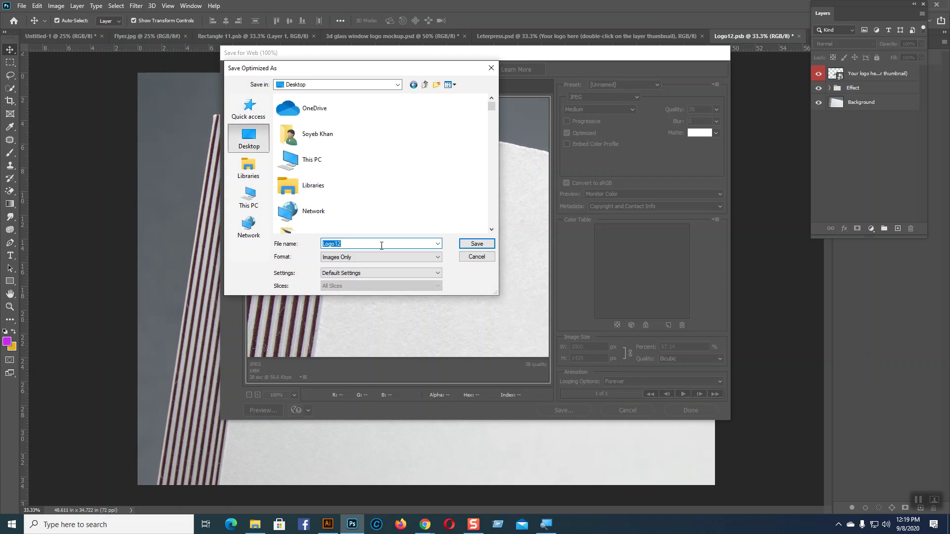
{"action": "left_click", "coordinate": [475, 244]}
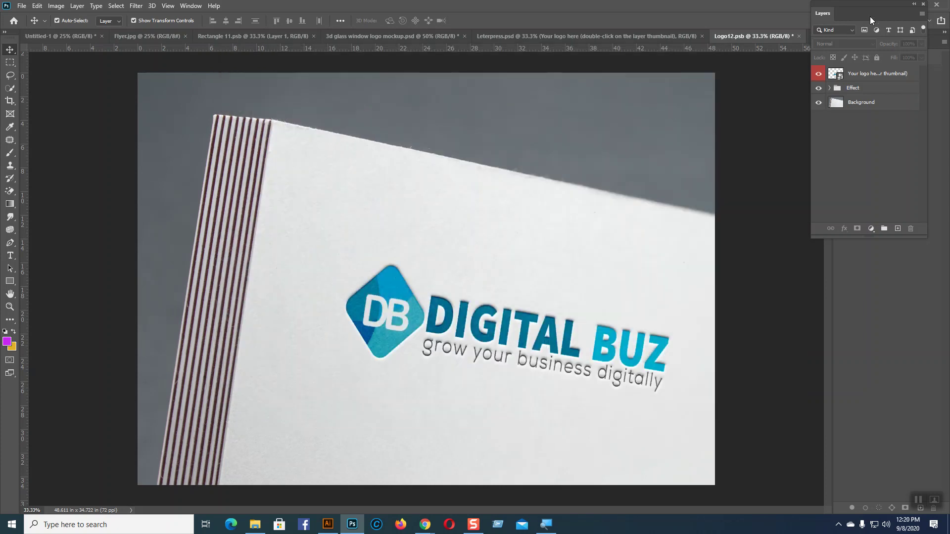
Step: Close the floating Layers panel, minimize the open windows and view the exported Logo12 image in Photos
{"action": "left_click", "coordinate": [923, 5]}
{"action": "left_click", "coordinate": [903, 9]}
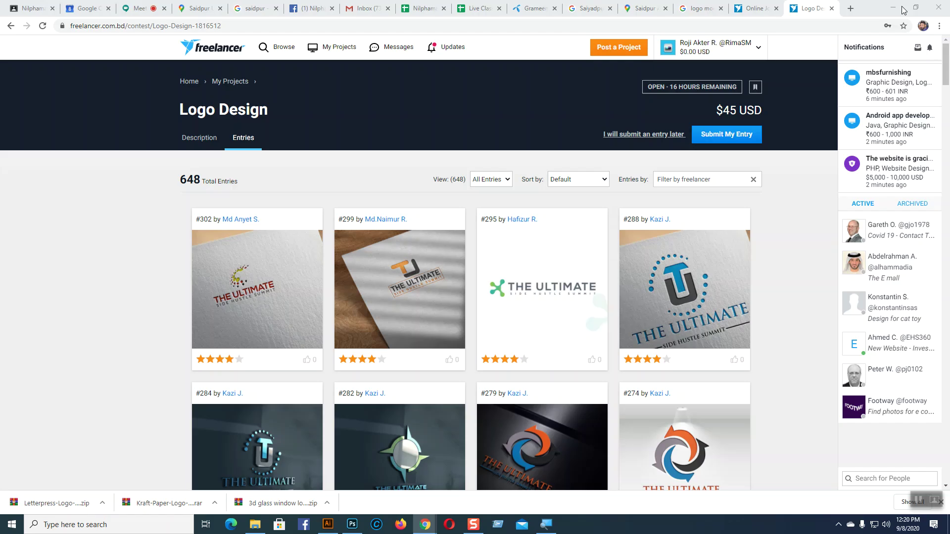
{"action": "left_click", "coordinate": [903, 7]}
{"action": "left_click", "coordinate": [904, 6]}
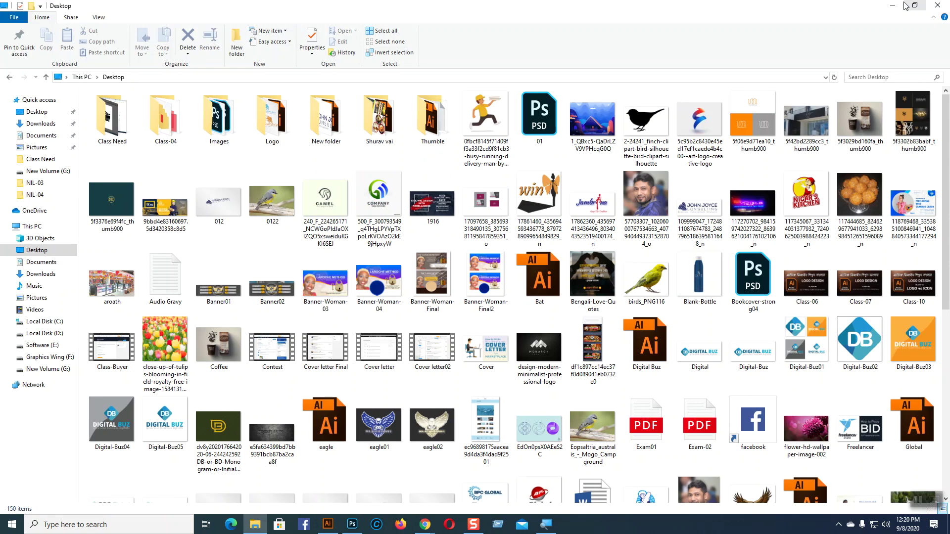
{"action": "left_click", "coordinate": [893, 5]}
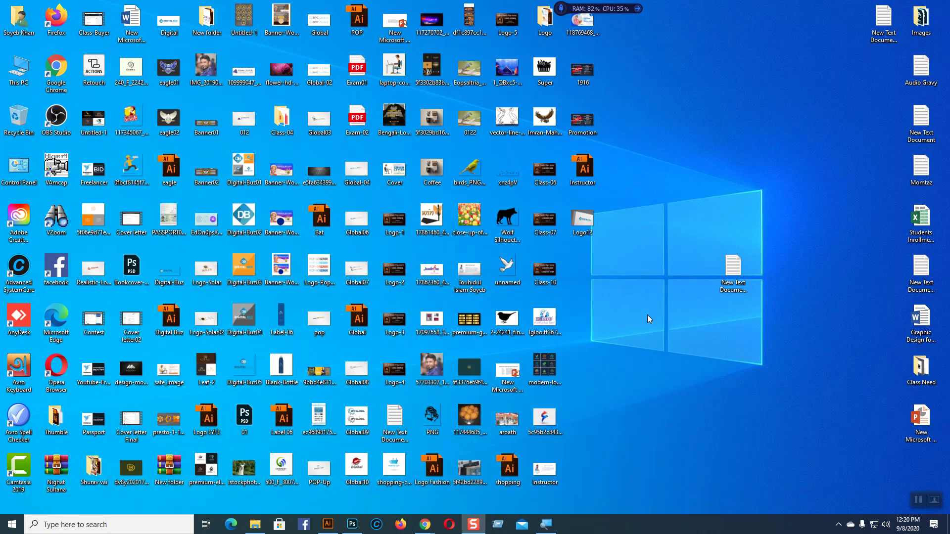
{"action": "double_click", "coordinate": [588, 225]}
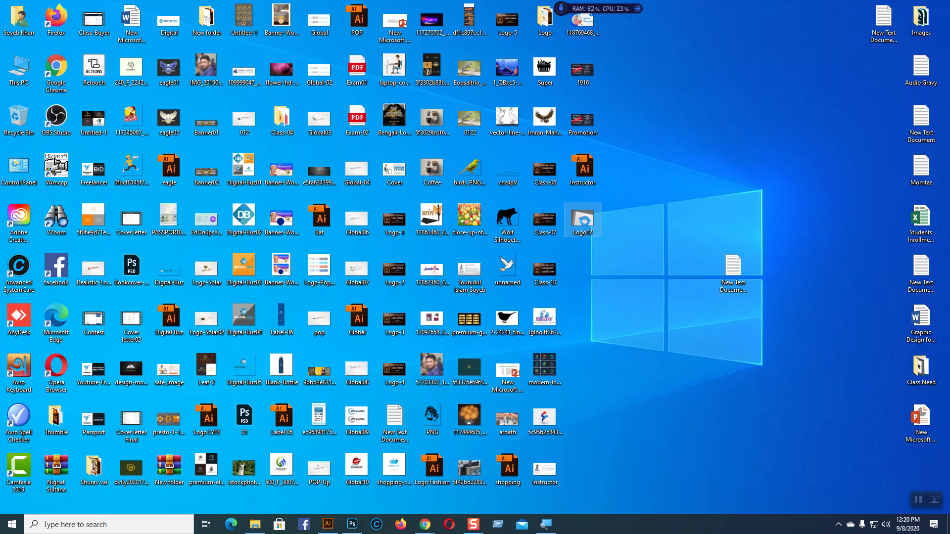
{"action": "right_click", "coordinate": [586, 222]}
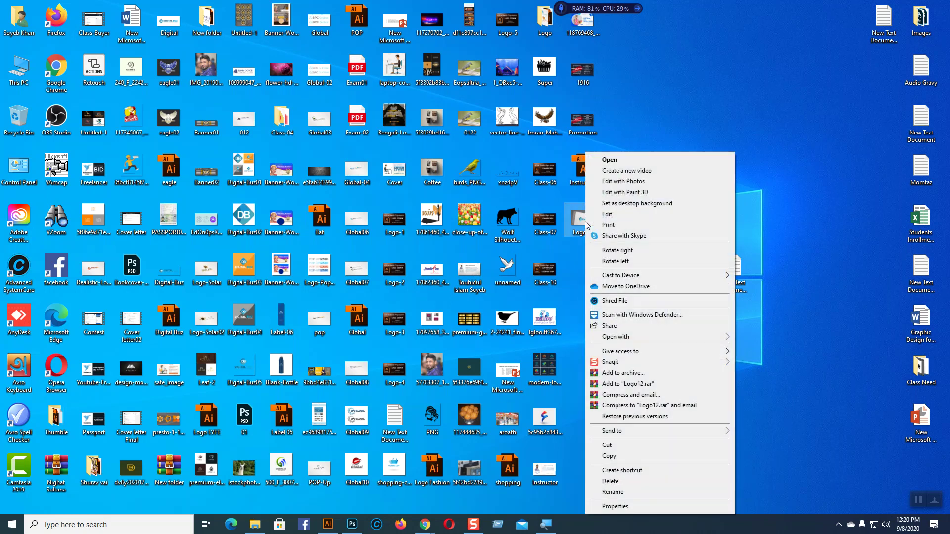
{"action": "left_click", "coordinate": [616, 164]}
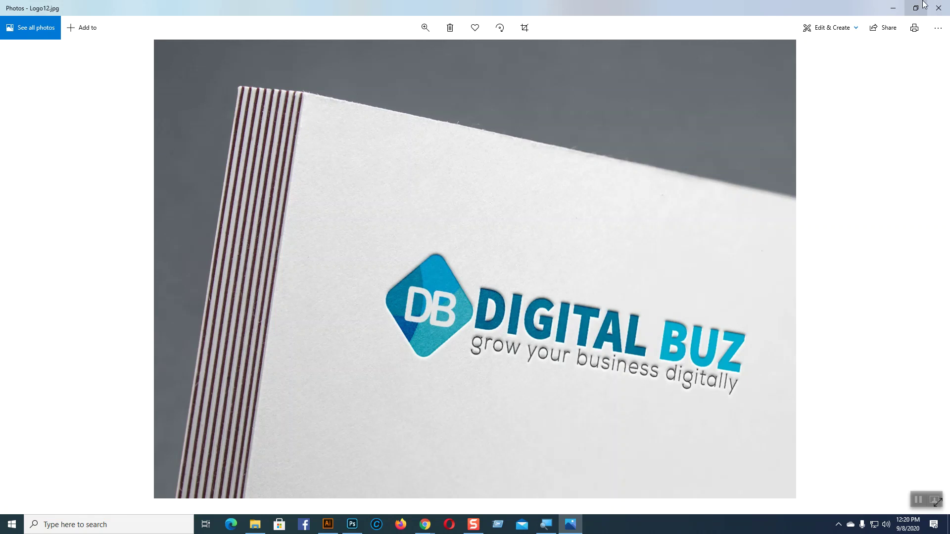
{"action": "left_click", "coordinate": [939, 8]}
Step: Switch to Chrome and look over the mockup presentations in the $45 Logo Design contest entries
{"action": "mouse_move", "coordinate": [425, 525]}
{"action": "left_click", "coordinate": [365, 483]}
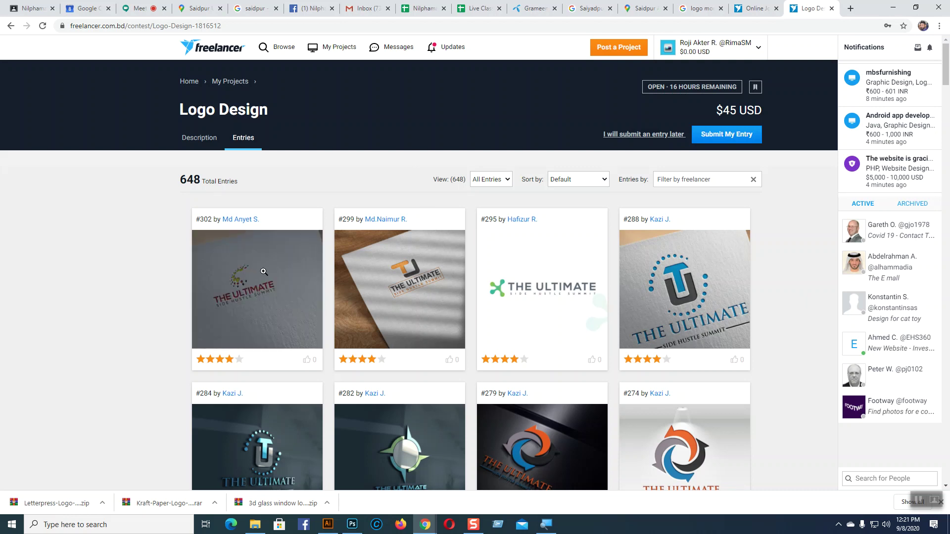
{"action": "scroll", "coordinate": [788, 342], "scroll_direction": "down", "scroll_amount": 2}
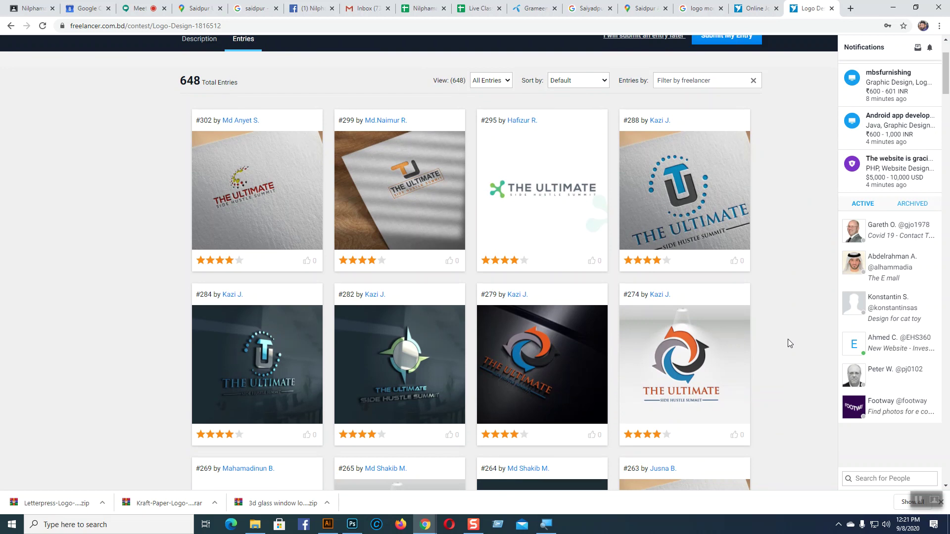
{"action": "scroll", "coordinate": [790, 343], "scroll_direction": "up", "scroll_amount": 2}
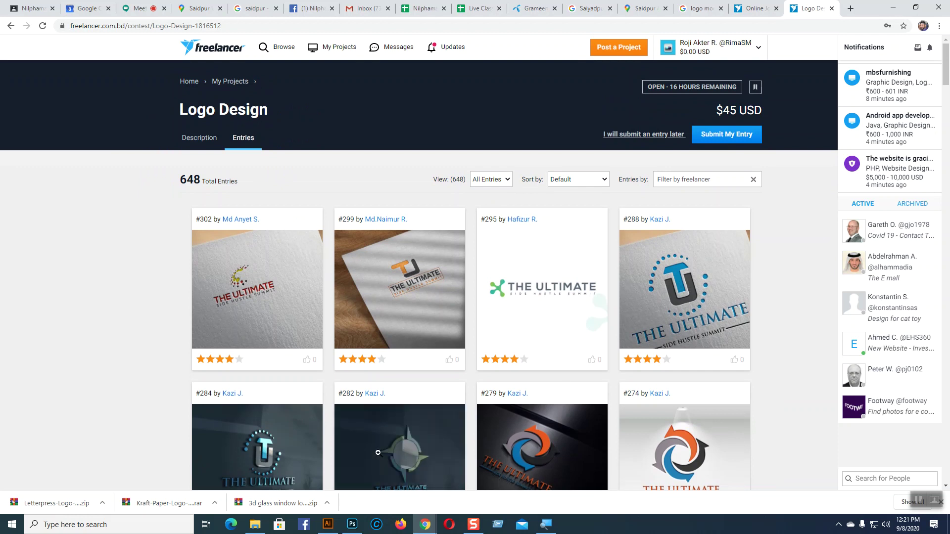
Step: Switch to Illustrator and inspect the complete Digital Buz logo artwork in Vector Smart Object.ai
{"action": "left_click", "coordinate": [328, 525]}
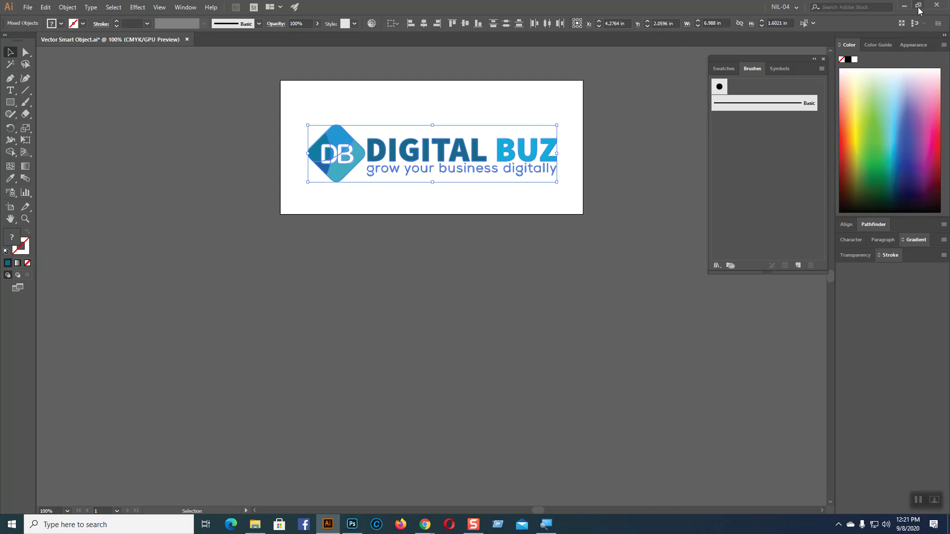
{"action": "left_click", "coordinate": [563, 303]}
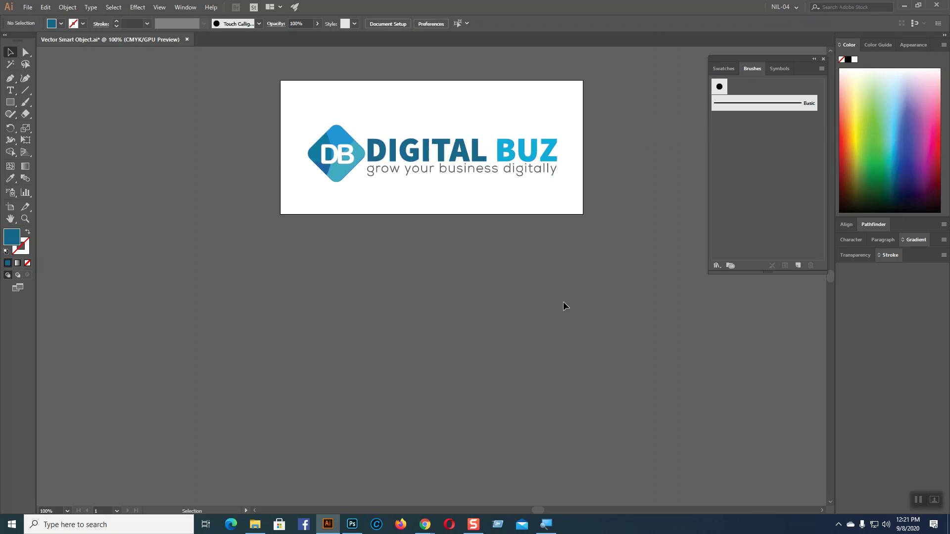
{"action": "left_click_drag", "start_coordinate": [307, 108], "coordinate": [582, 210]}
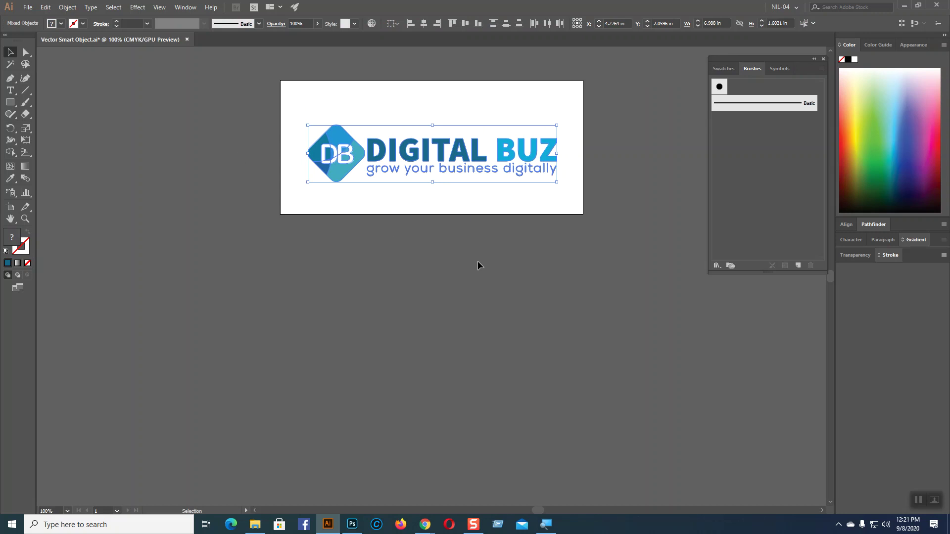
{"action": "left_click", "coordinate": [492, 263]}
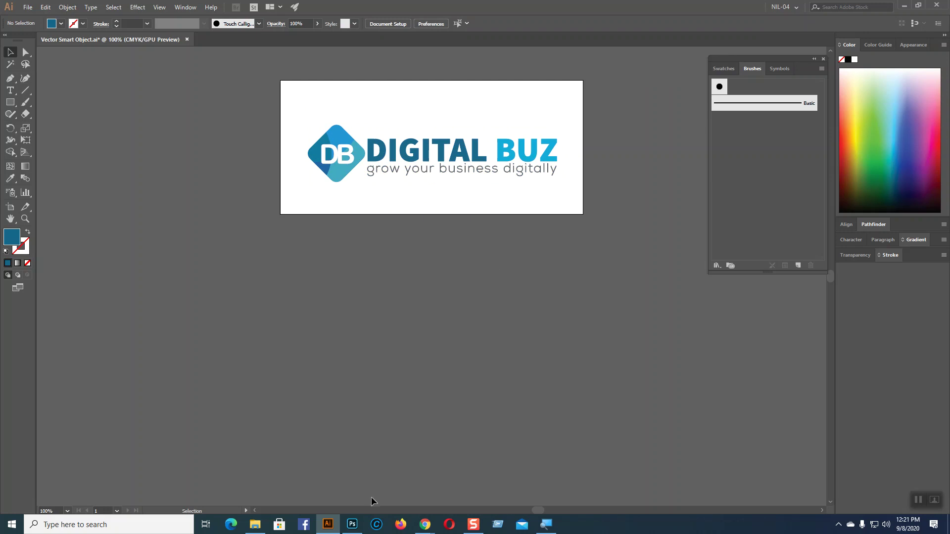
Step: Switch to Photoshop and close all open documents, discarding the changes to Logo12.psb and the 3d glass window logo mockup
{"action": "left_click", "coordinate": [353, 525]}
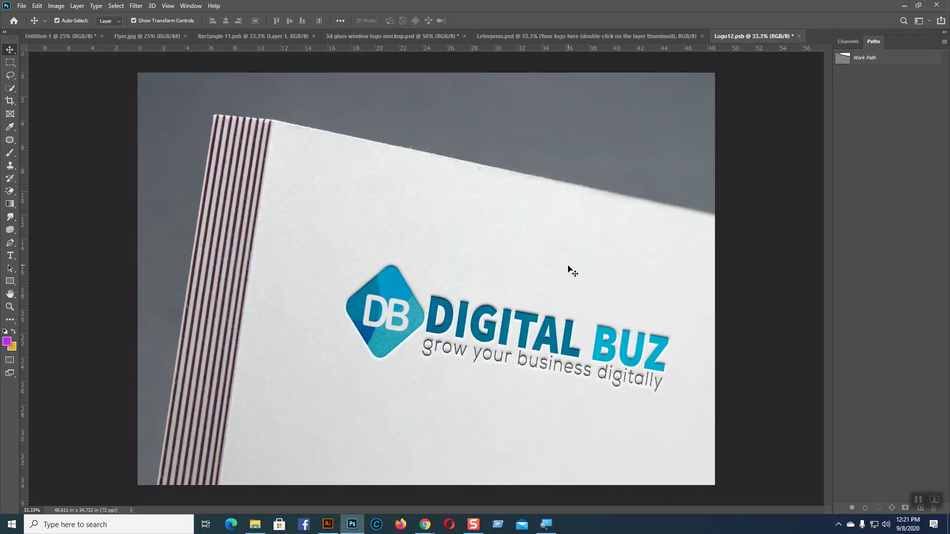
{"action": "left_click", "coordinate": [800, 36]}
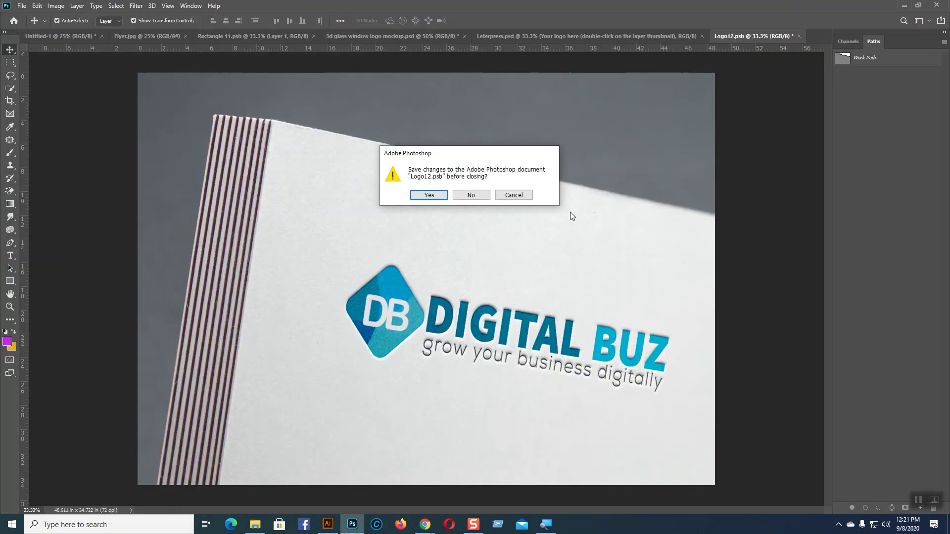
{"action": "left_click", "coordinate": [472, 198]}
{"action": "left_click", "coordinate": [702, 36]}
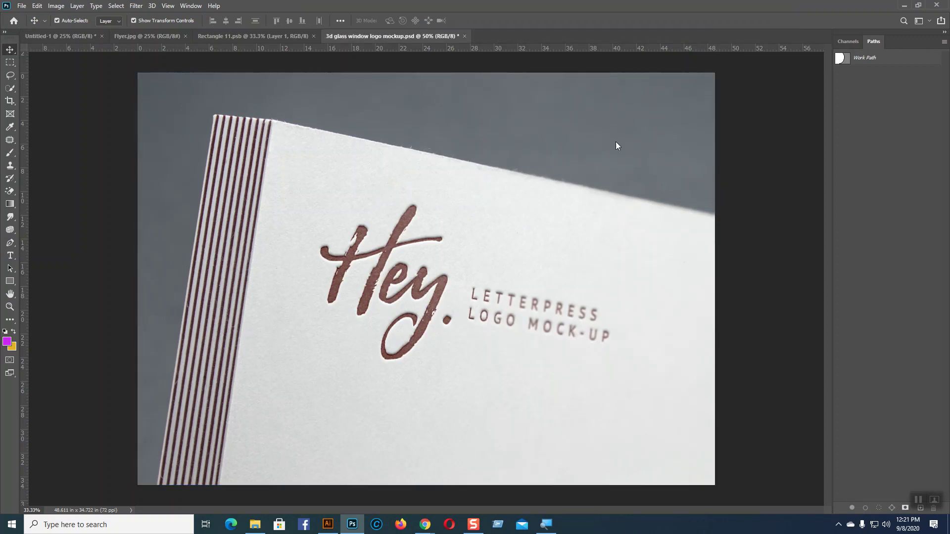
{"action": "left_click", "coordinate": [467, 37]}
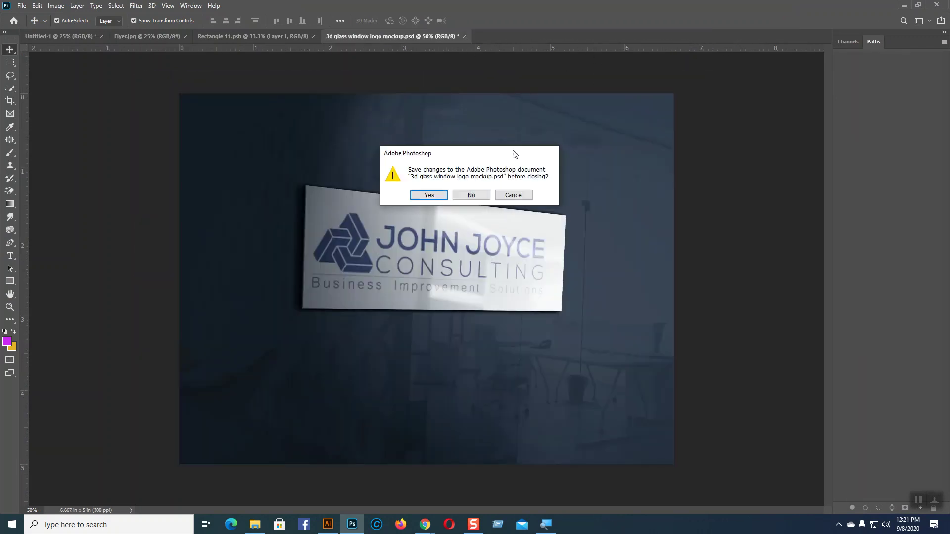
{"action": "left_click", "coordinate": [472, 195]}
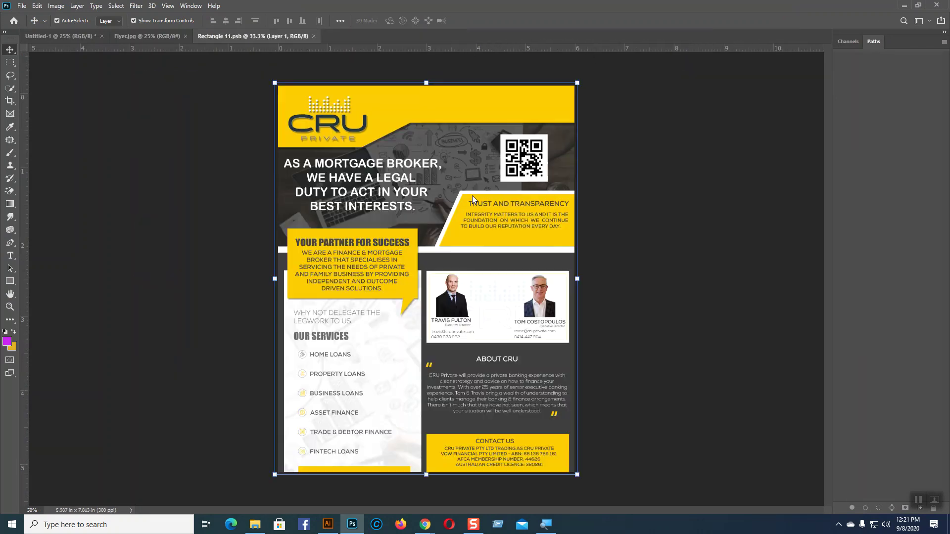
{"action": "left_click", "coordinate": [314, 36]}
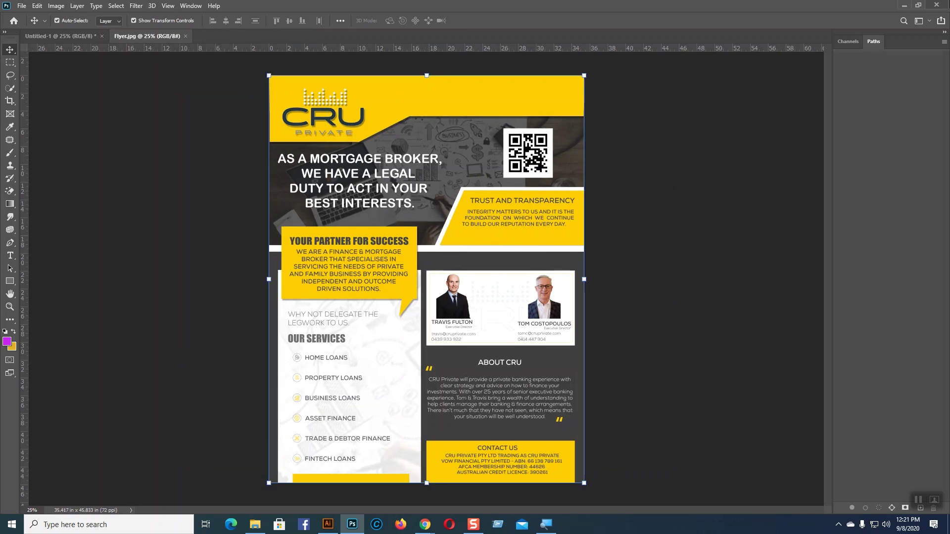
{"action": "left_click", "coordinate": [185, 36]}
{"action": "left_click", "coordinate": [102, 37]}
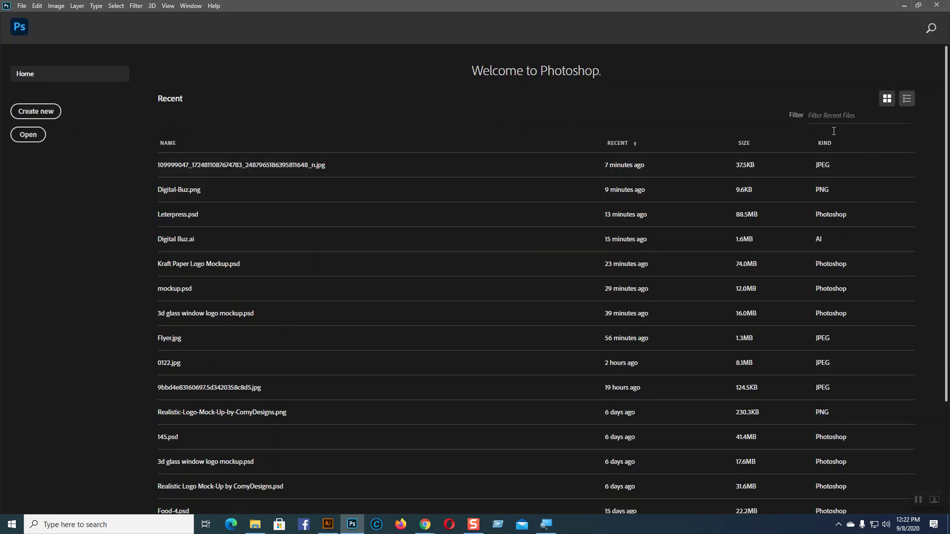
Step: Show the recent files as thumbnails and open Realistic Logo Mock-Up by ComyDesigns.psd
{"action": "left_click", "coordinate": [887, 101]}
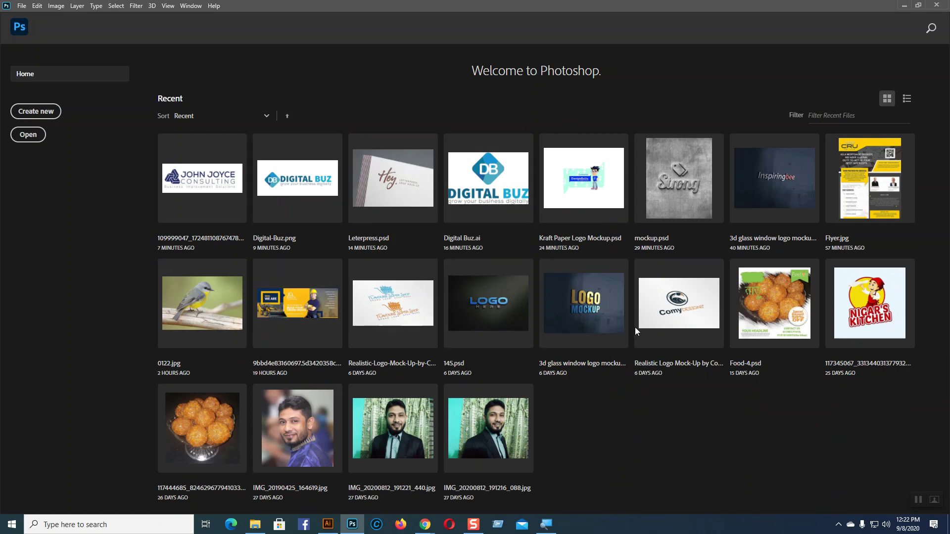
{"action": "left_click", "coordinate": [673, 311]}
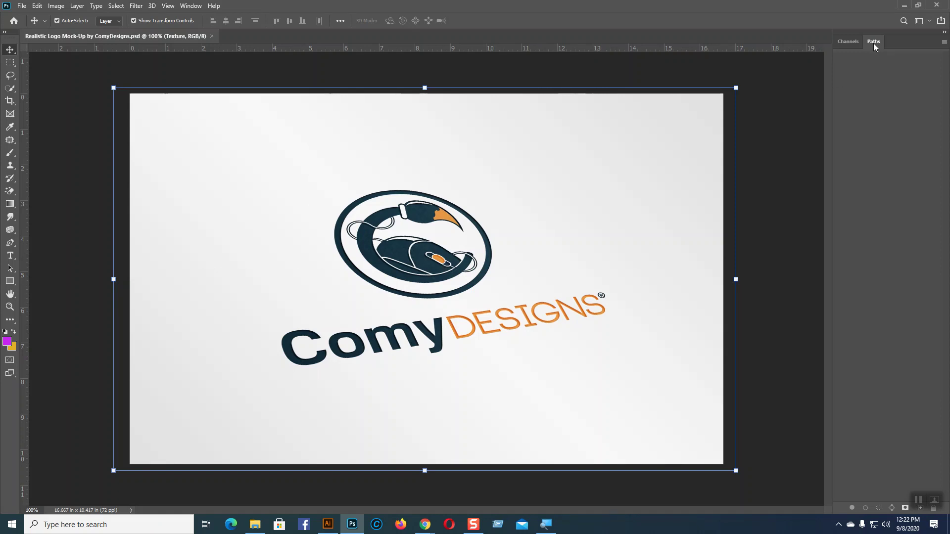
Step: Display the Layers panel docked beside Paths and open the contents of the "Edit This Layer" smart object
{"action": "left_click", "coordinate": [192, 6]}
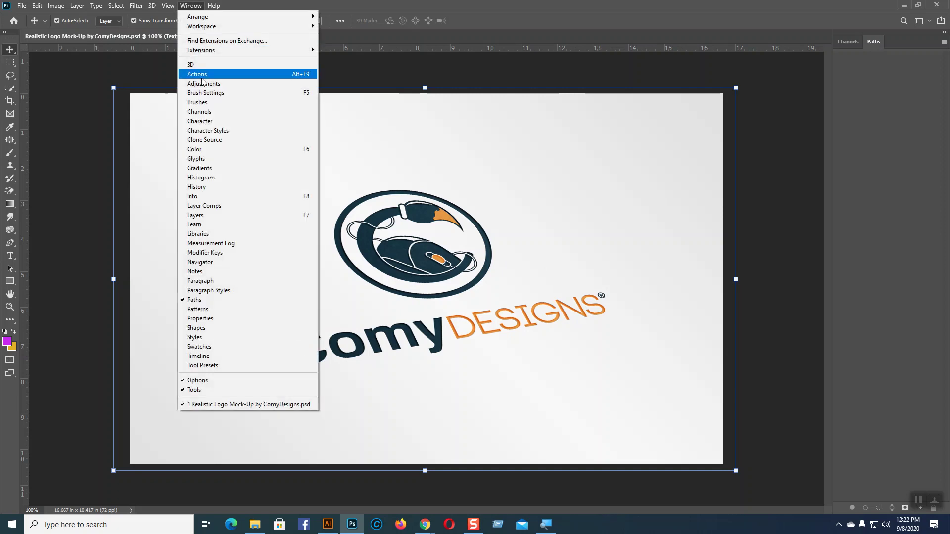
{"action": "left_click", "coordinate": [196, 214]}
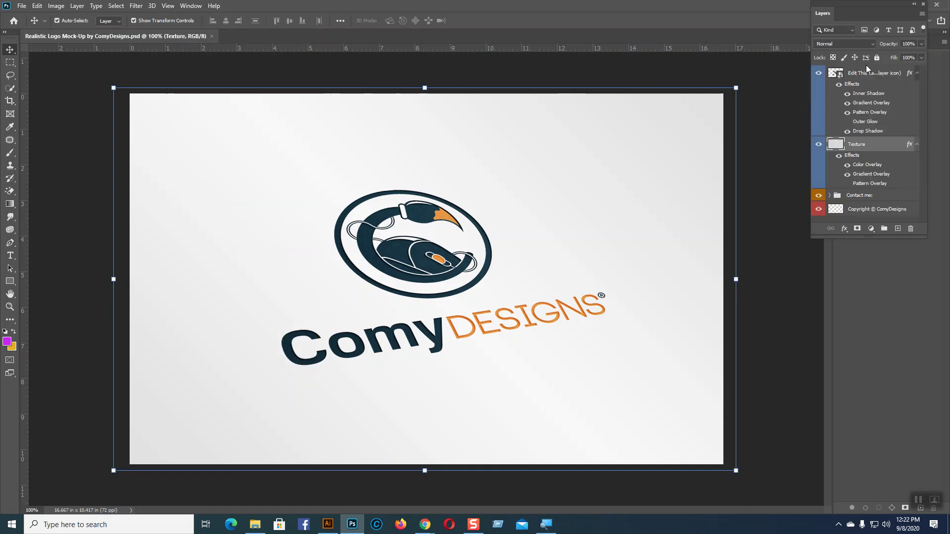
{"action": "left_click_drag", "start_coordinate": [856, 13], "coordinate": [893, 42]}
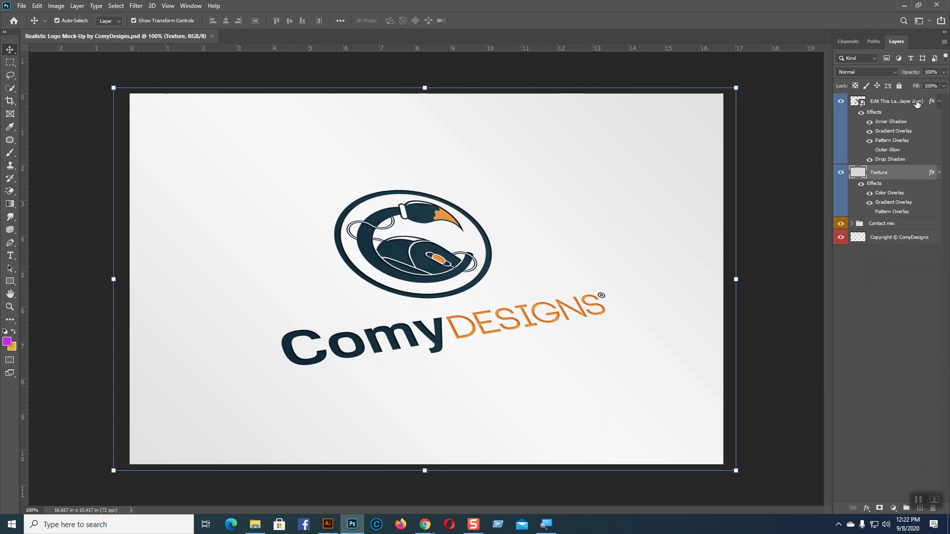
{"action": "double_click", "coordinate": [861, 102]}
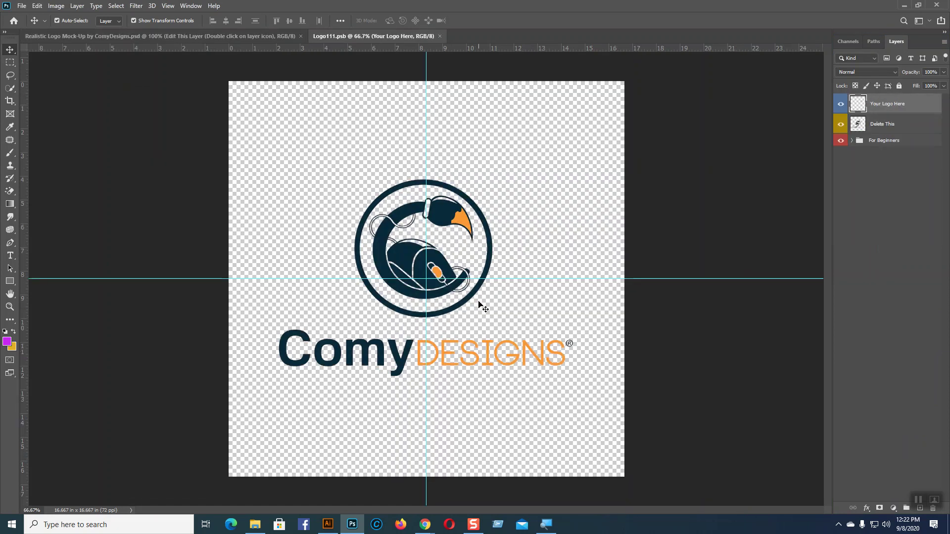
Step: Switch to Illustrator and close Vector Smart Object.ai without saving its changes
{"action": "left_click", "coordinate": [328, 527]}
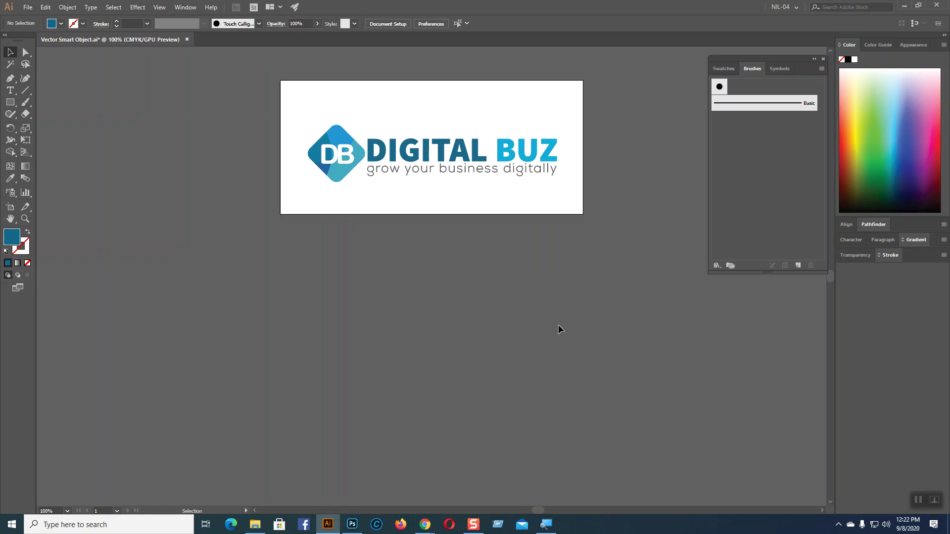
{"action": "left_click", "coordinate": [187, 39]}
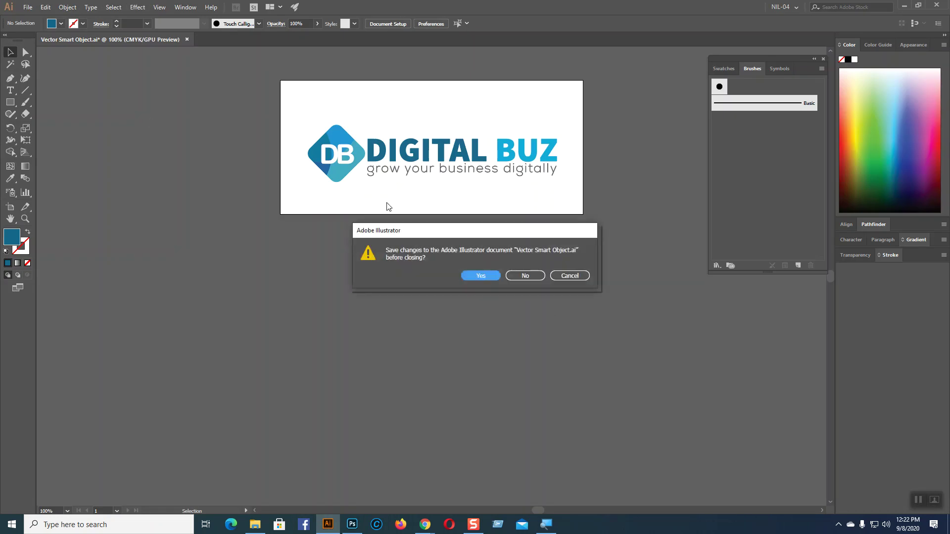
{"action": "left_click", "coordinate": [525, 276]}
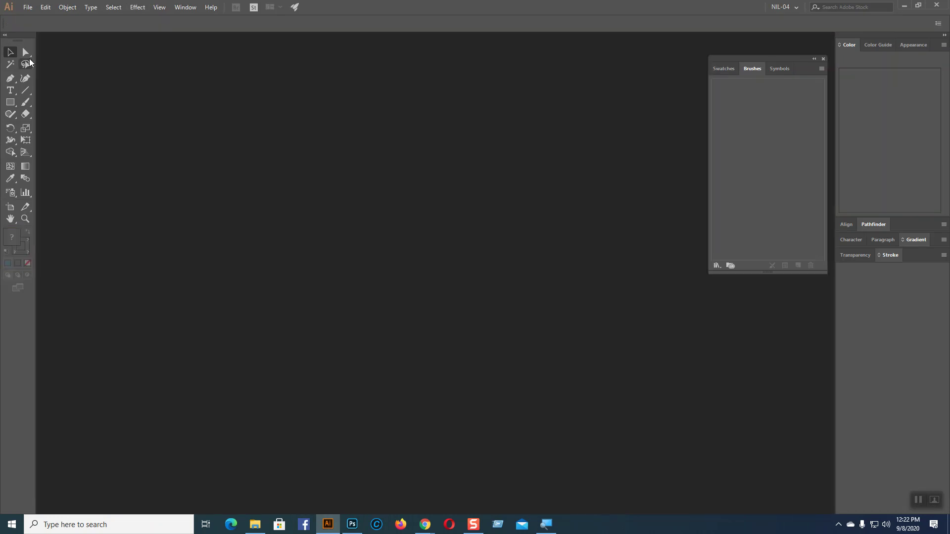
{"action": "left_click", "coordinate": [27, 7]}
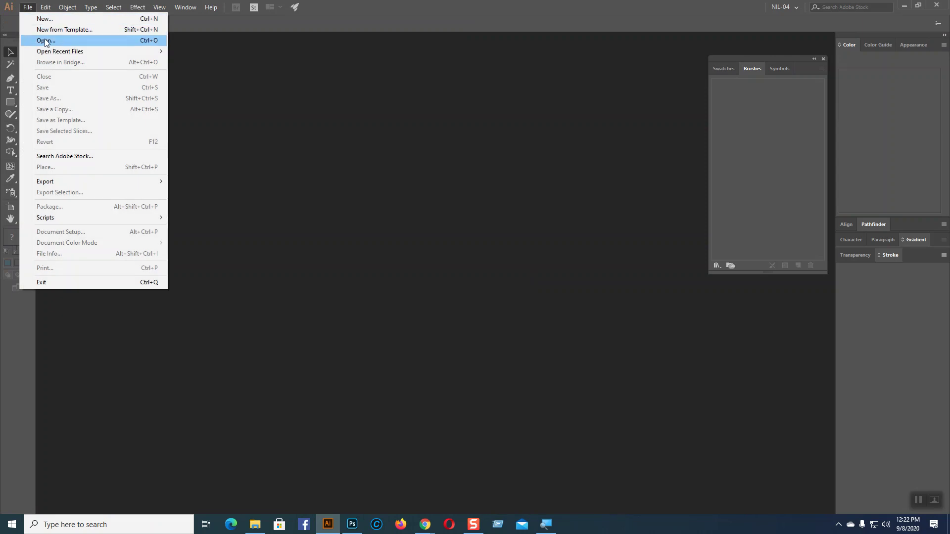
{"action": "left_click", "coordinate": [547, 312]}
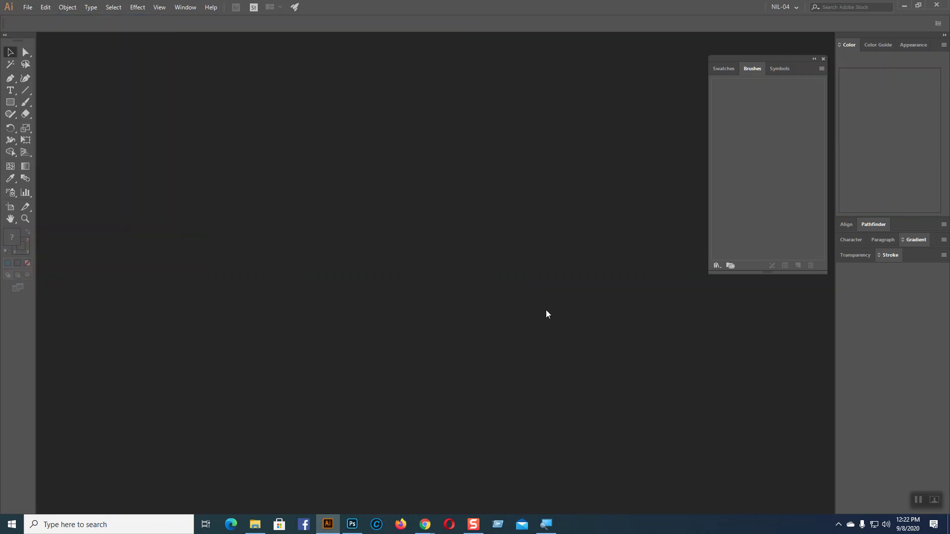
Step: Switch to Photoshop and open the Digital-Buz logo image from the Desktop
{"action": "left_click", "coordinate": [353, 523]}
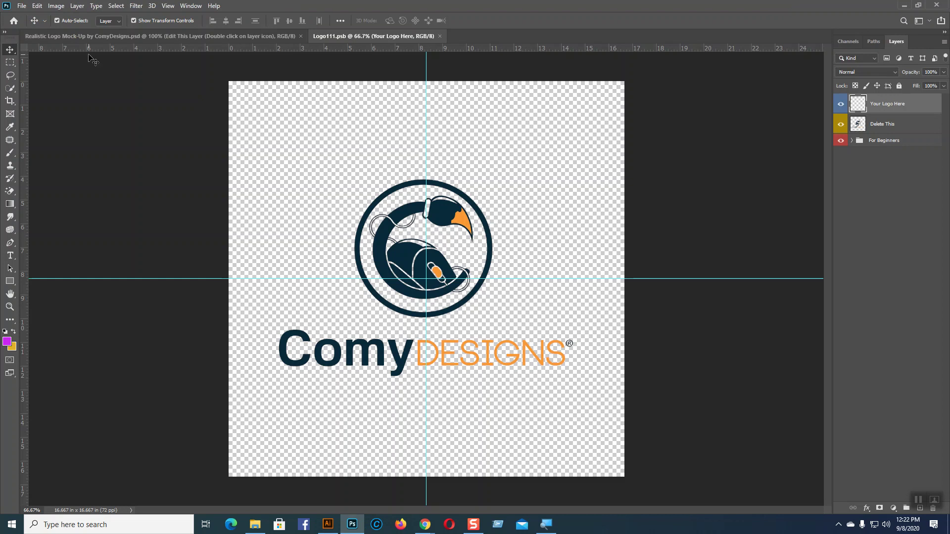
{"action": "left_click", "coordinate": [20, 5]}
{"action": "left_click", "coordinate": [33, 25]}
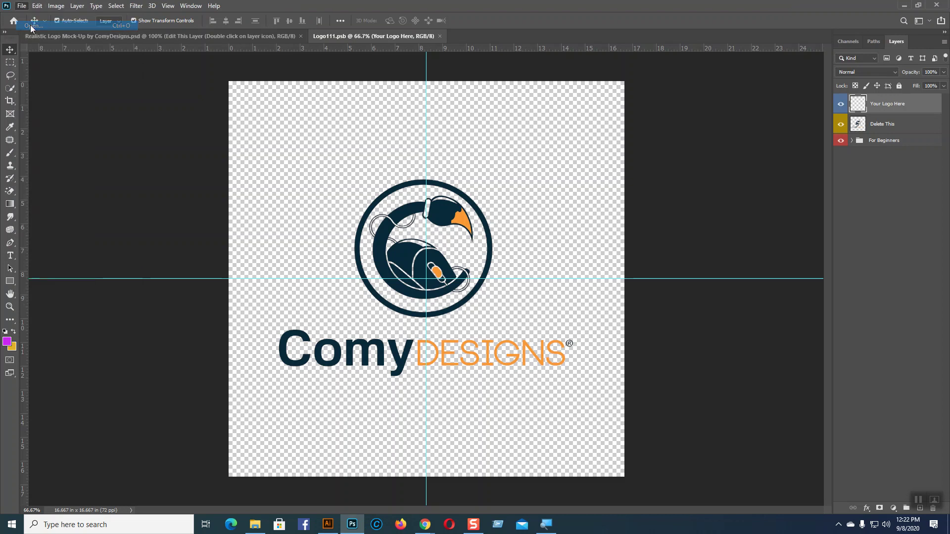
{"action": "scroll", "coordinate": [386, 121], "scroll_direction": "down", "scroll_amount": 15}
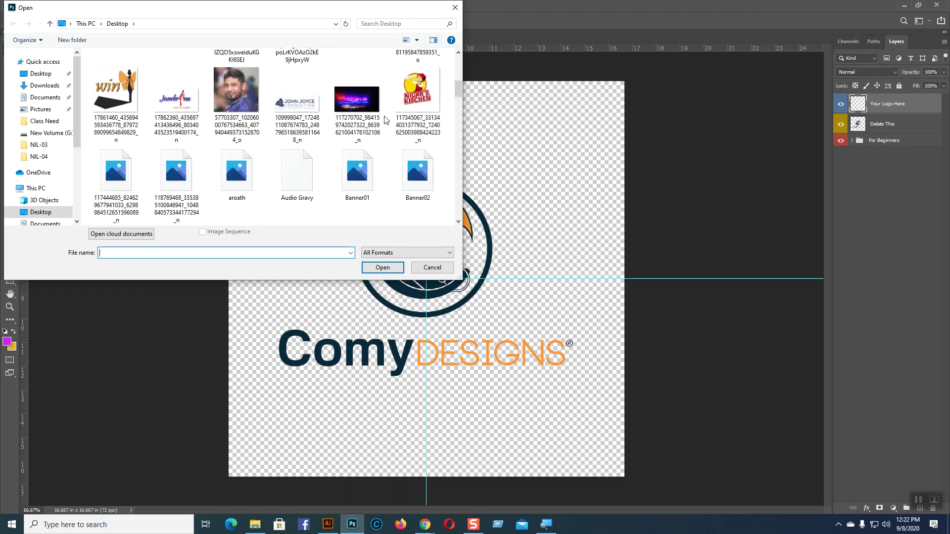
{"action": "scroll", "coordinate": [386, 120], "scroll_direction": "down", "scroll_amount": 3}
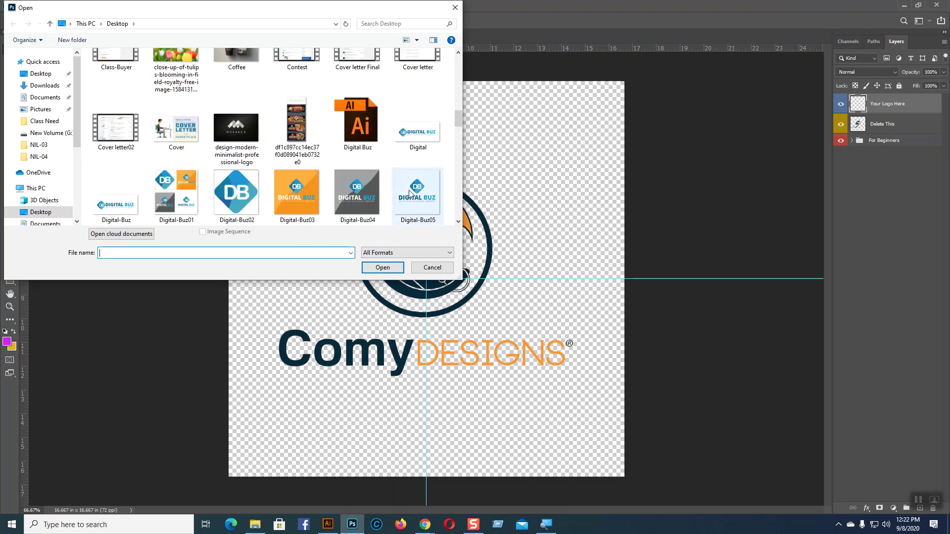
{"action": "scroll", "coordinate": [245, 189], "scroll_direction": "down", "scroll_amount": 2}
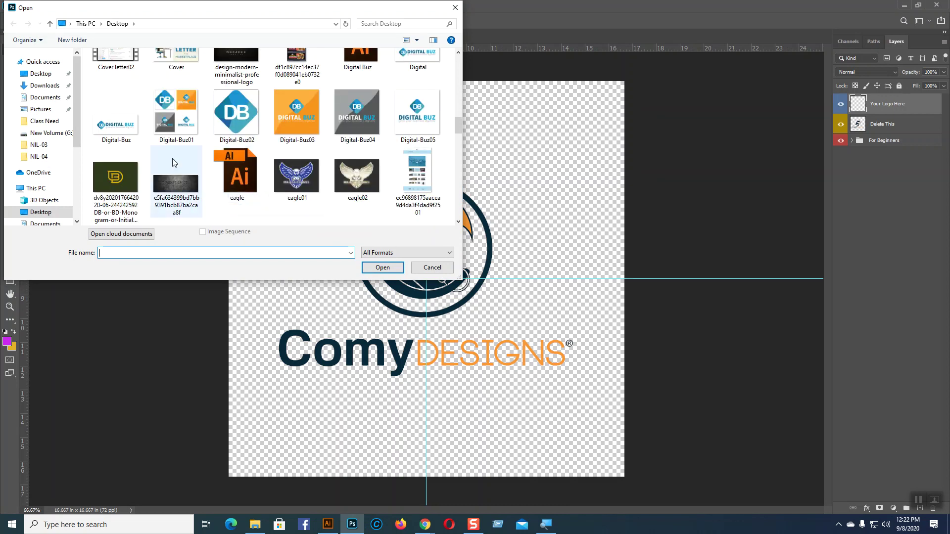
{"action": "left_click", "coordinate": [116, 130]}
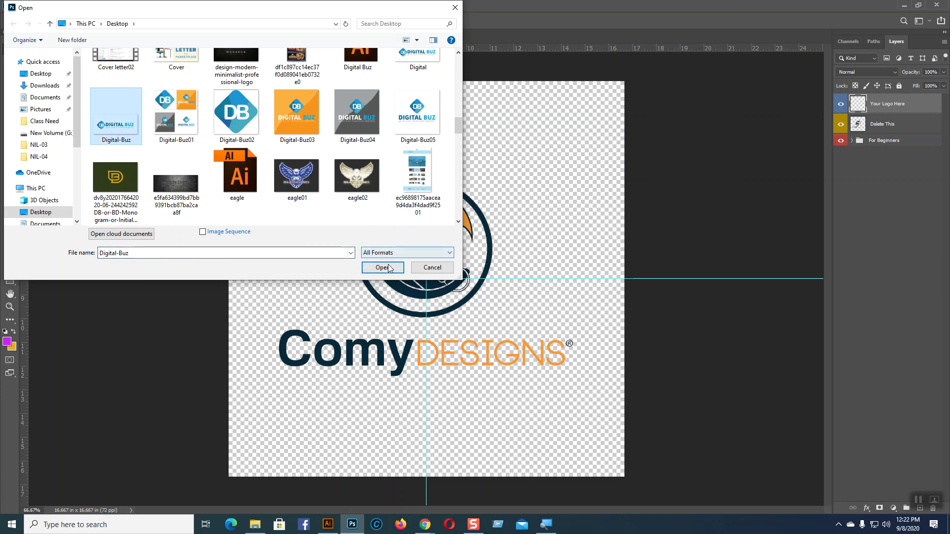
{"action": "left_click", "coordinate": [385, 268]}
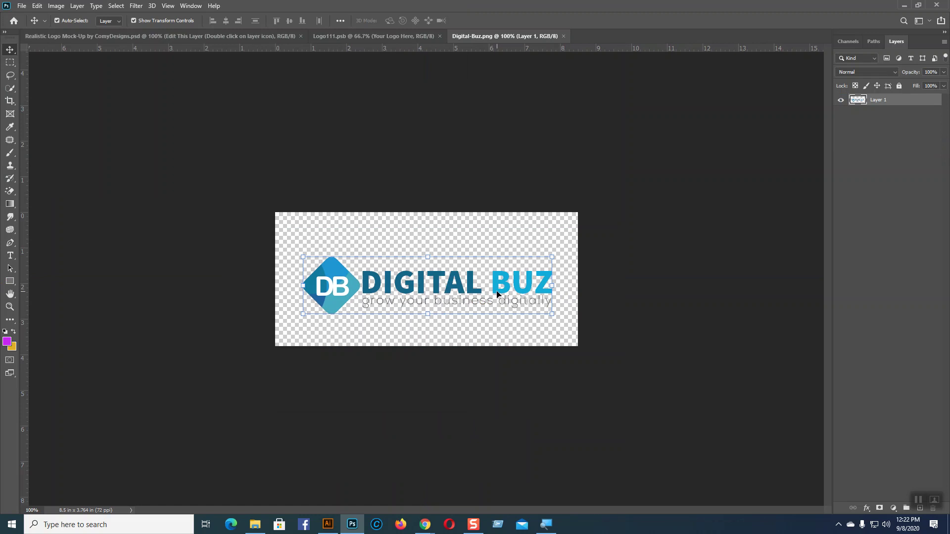
Step: Copy the entire Digital-Buz.png canvas and close that document
{"action": "key", "text": "ctrl+a"}
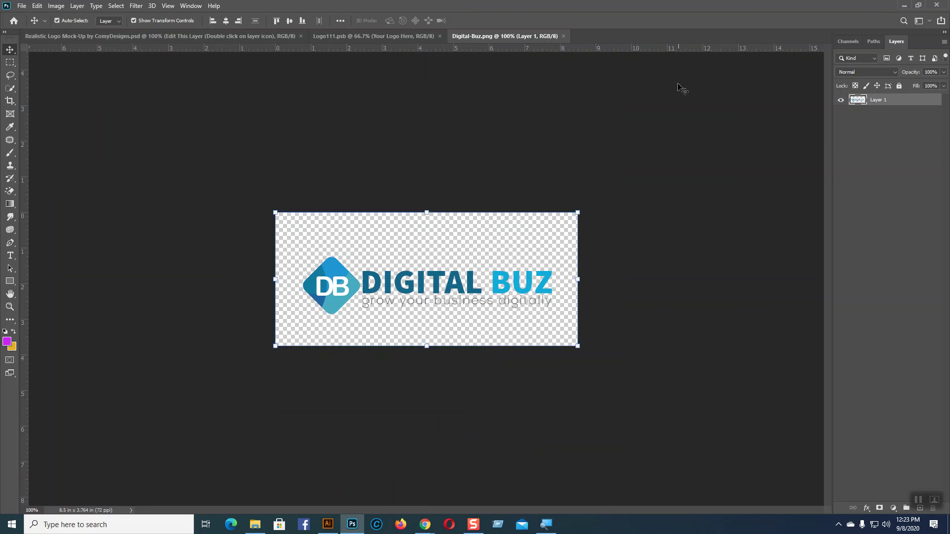
{"action": "left_click", "coordinate": [563, 36]}
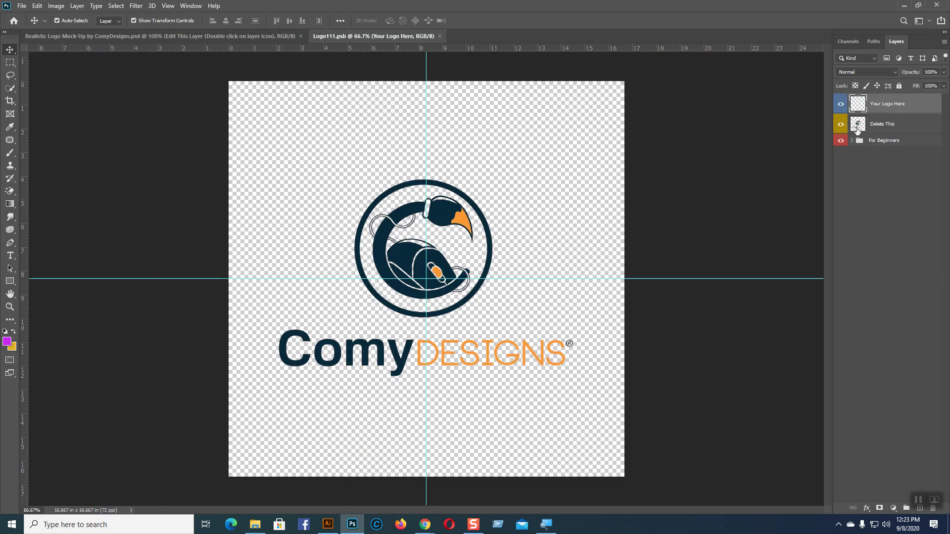
Step: Remove the "Delete This" layer and paste the copied logo on the "Your Logo Here" layer, enlarged to about 13 in wide
{"action": "left_click", "coordinate": [884, 128]}
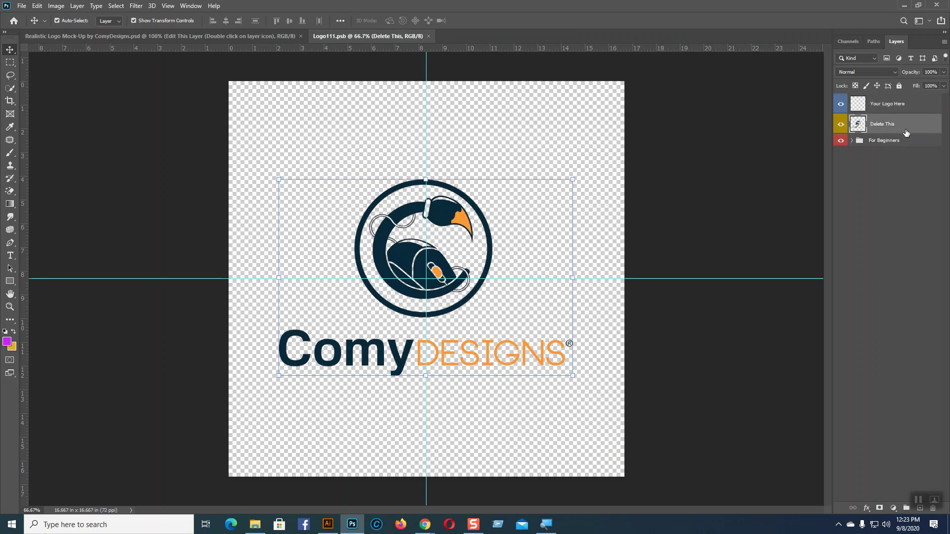
{"action": "key", "text": "Delete"}
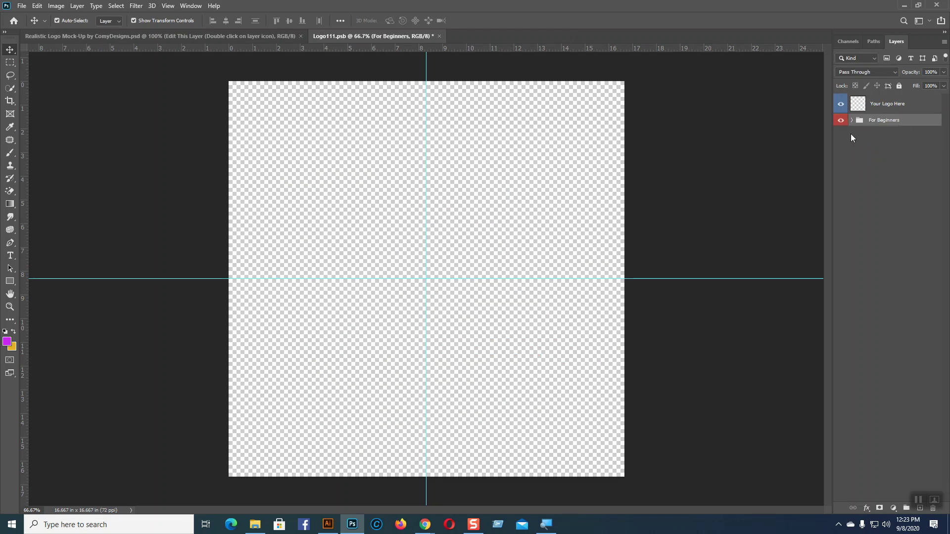
{"action": "left_click", "coordinate": [877, 106]}
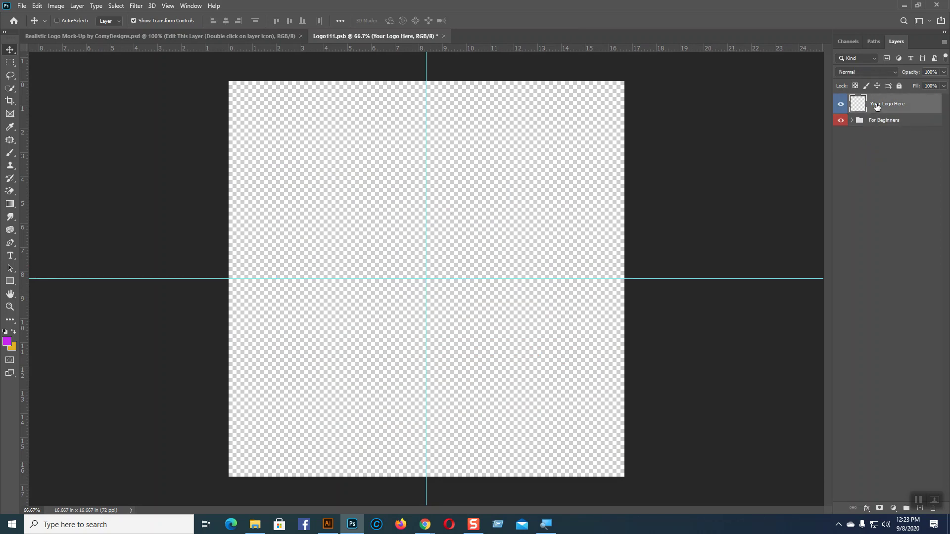
{"action": "key", "text": "ctrl+v"}
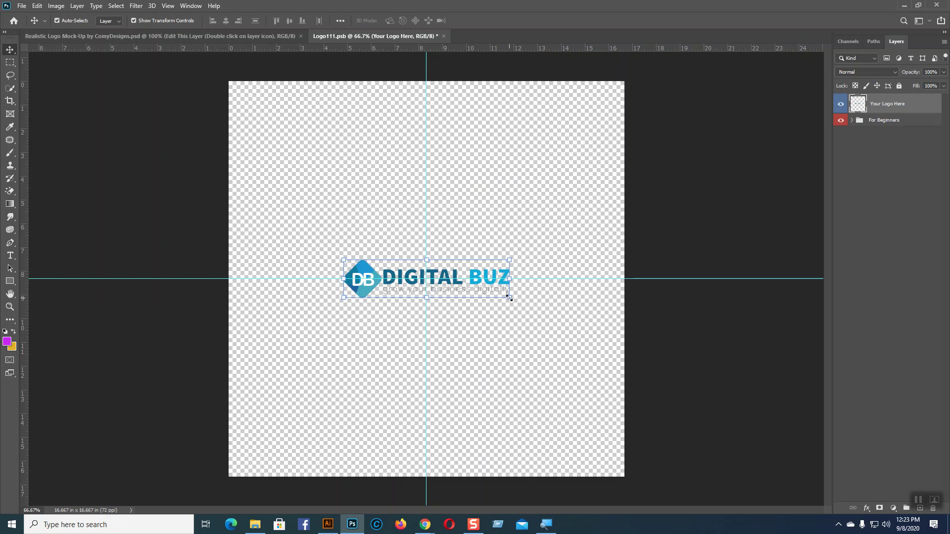
{"action": "left_click_drag", "start_coordinate": [515, 302], "coordinate": [583, 318]}
{"action": "key", "text": "Return"}
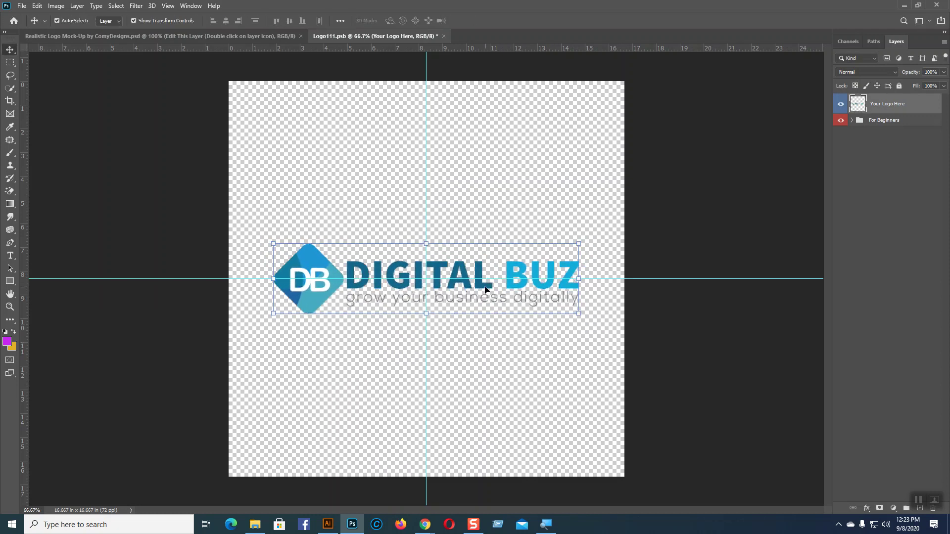
Step: Save Logo111.psb and return to the Realistic Logo Mock-Up document, leaving no layer selected
{"action": "key", "text": "ctrl+s"}
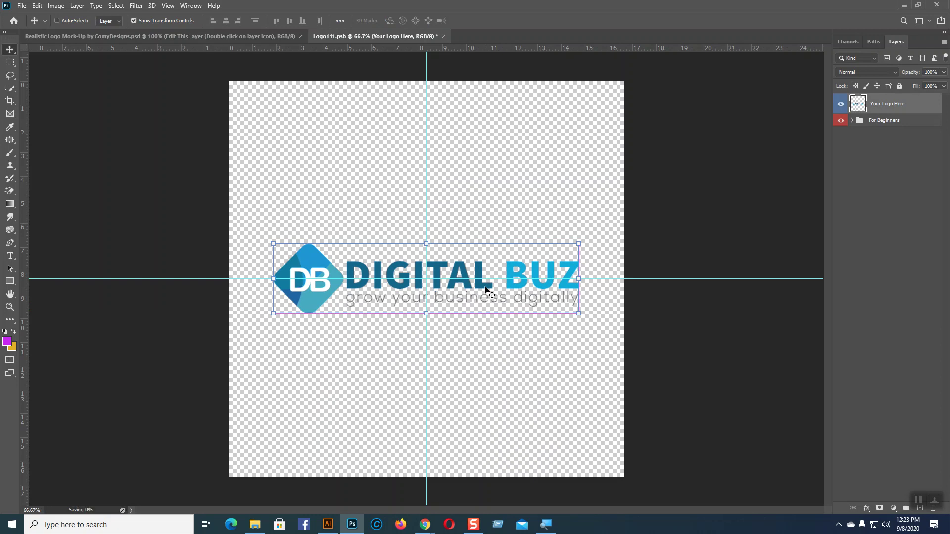
{"action": "left_click", "coordinate": [263, 37]}
{"action": "left_click", "coordinate": [641, 225]}
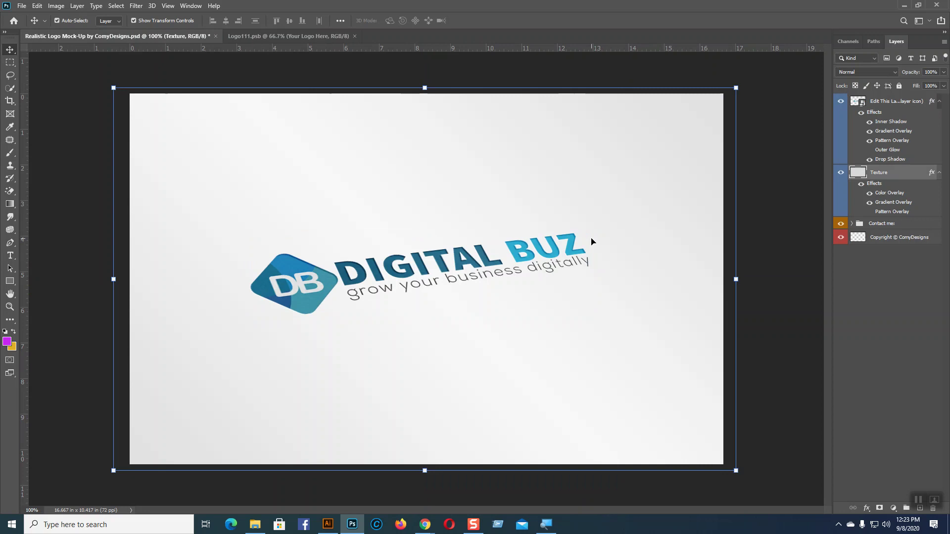
{"action": "left_click", "coordinate": [763, 296]}
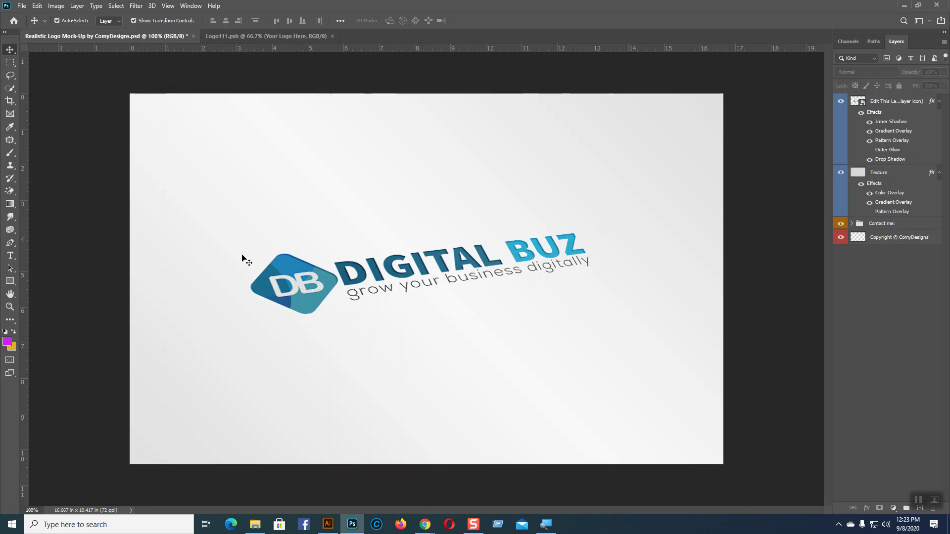
Step: Switch to Illustrator and open the Digital Buz Illustrator file from the Desktop
{"action": "left_click", "coordinate": [327, 524]}
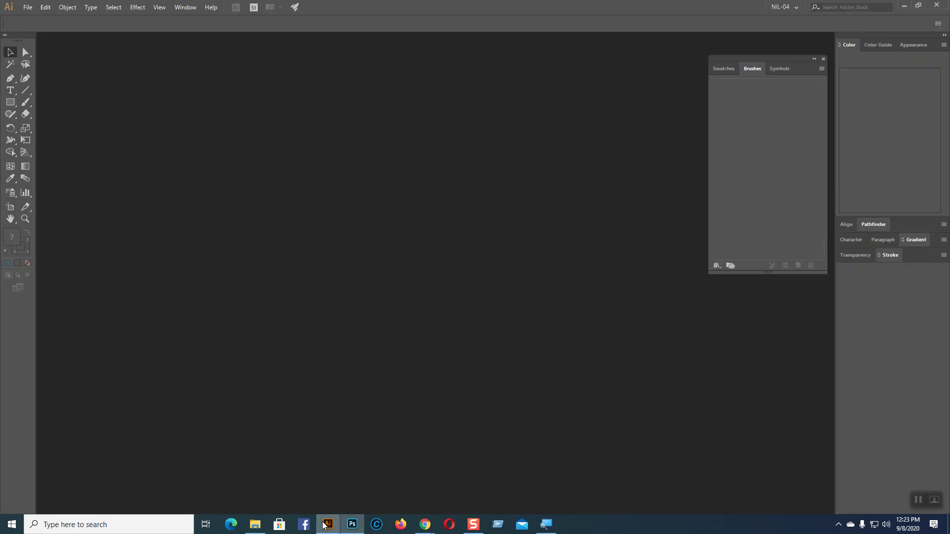
{"action": "left_click", "coordinate": [28, 7]}
{"action": "left_click", "coordinate": [425, 130]}
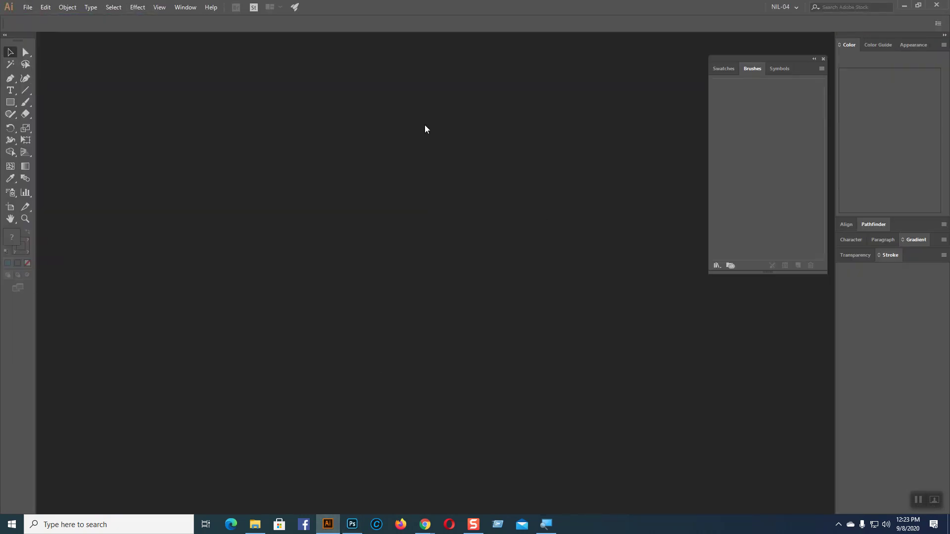
{"action": "left_click", "coordinate": [28, 7]}
{"action": "left_click", "coordinate": [45, 39]}
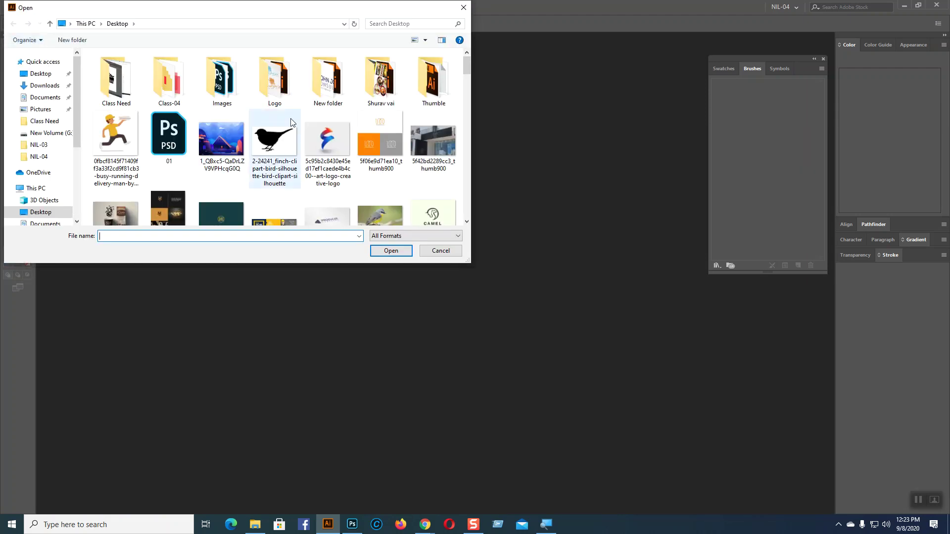
{"action": "left_click_drag", "start_coordinate": [466, 66], "coordinate": [468, 119]}
{"action": "left_click", "coordinate": [225, 124]}
{"action": "left_click", "coordinate": [391, 251]}
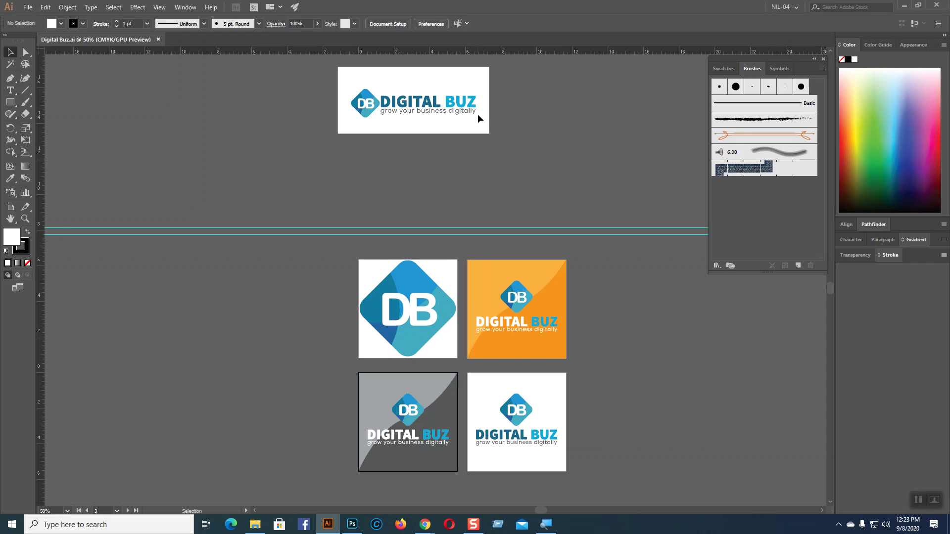
Step: Compare the finished mockup in Photoshop with the Digital Buz artboards in Illustrator, ending back in Photoshop
{"action": "left_click", "coordinate": [352, 525]}
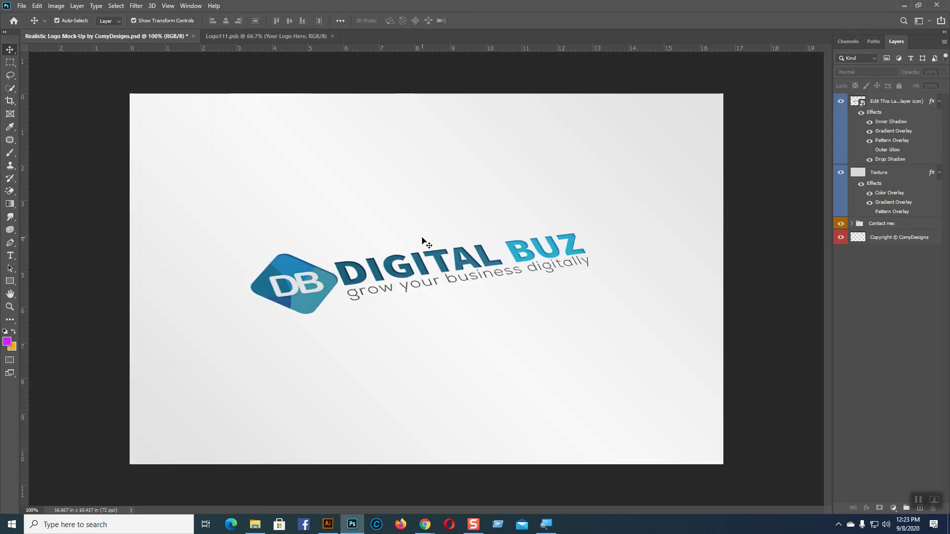
{"action": "left_click", "coordinate": [659, 285]}
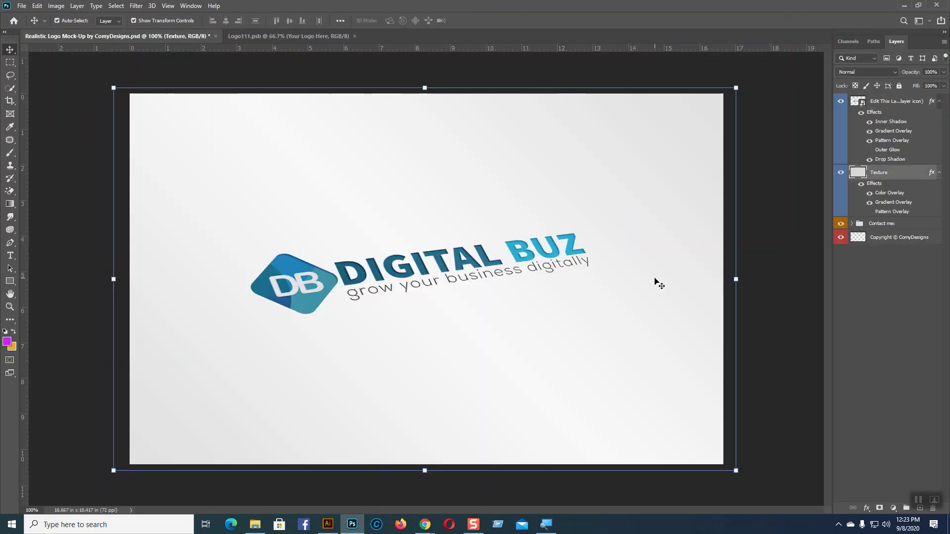
{"action": "left_click", "coordinate": [769, 342]}
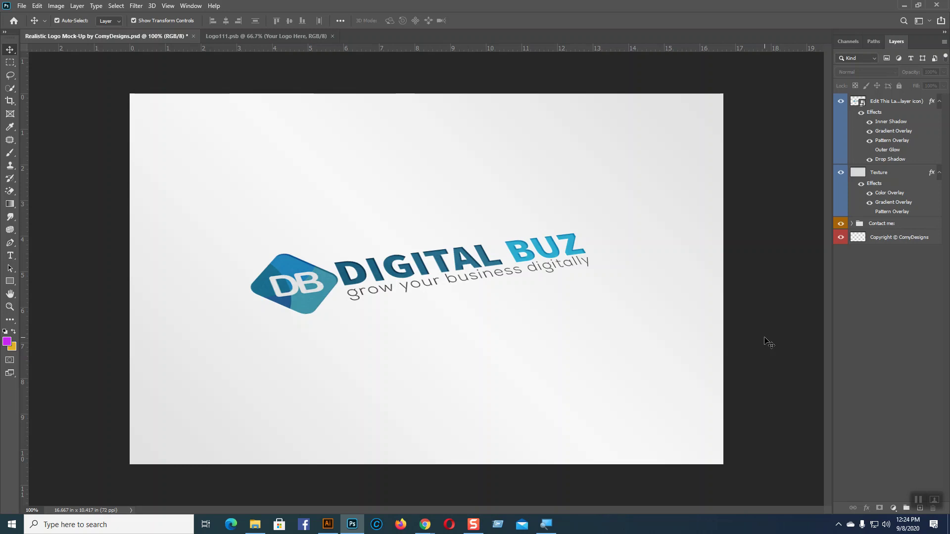
{"action": "left_click", "coordinate": [328, 525]}
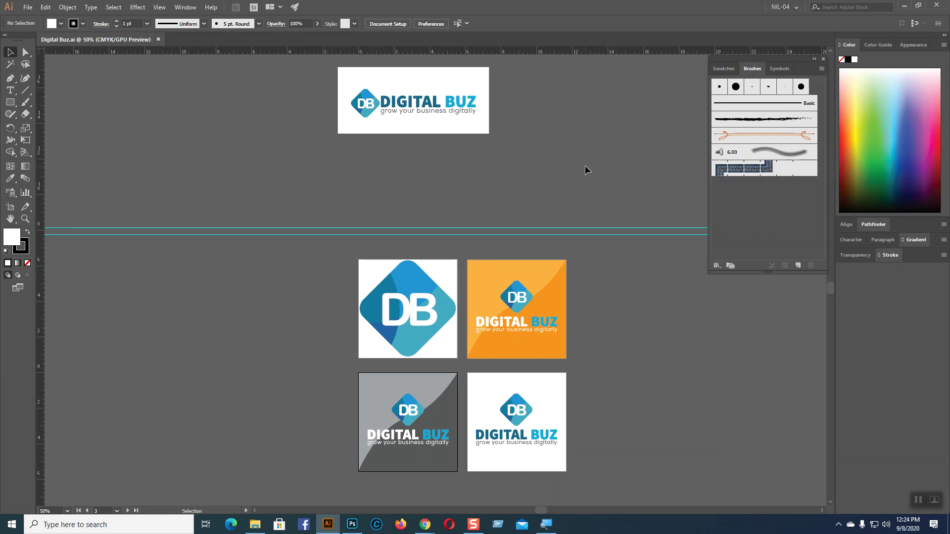
{"action": "key", "text": "alt+Tab"}
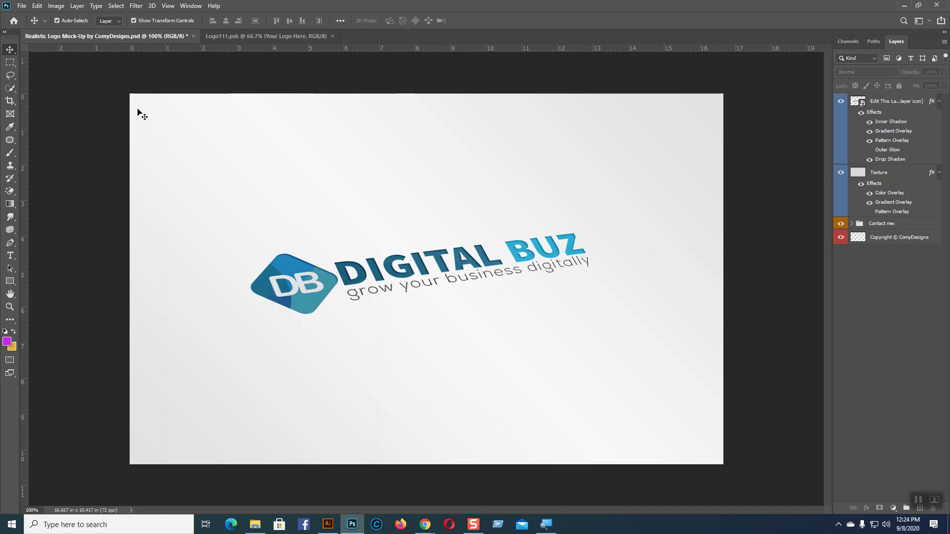
Step: Open the Save for Web (Legacy) settings for the mockup and bring the logo into the preview
{"action": "left_click", "coordinate": [21, 5]}
{"action": "mouse_move", "coordinate": [57, 152]}
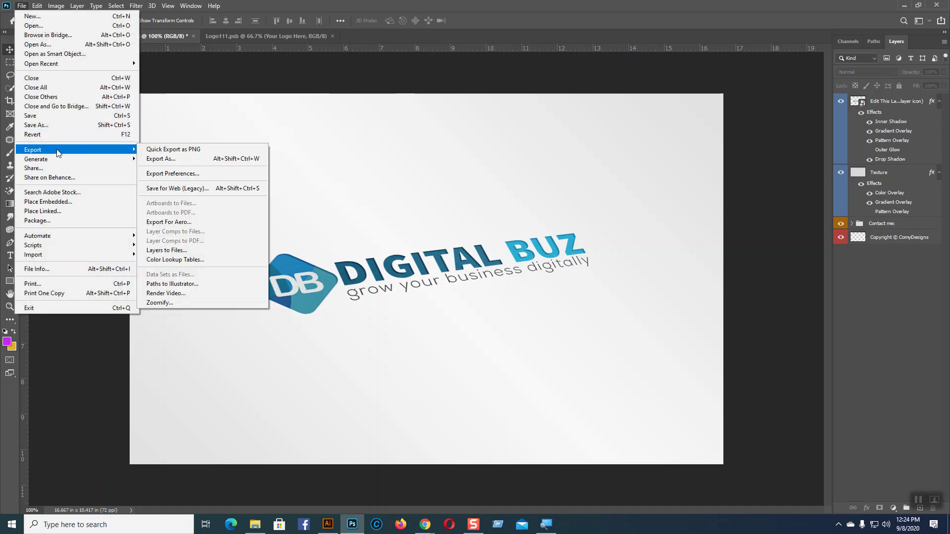
{"action": "left_click", "coordinate": [181, 190]}
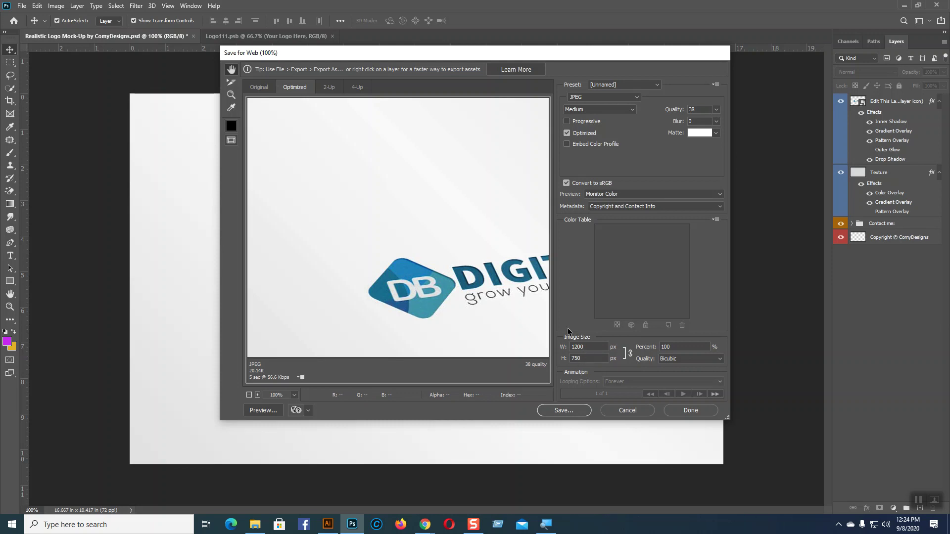
{"action": "left_click_drag", "start_coordinate": [516, 274], "coordinate": [401, 238]}
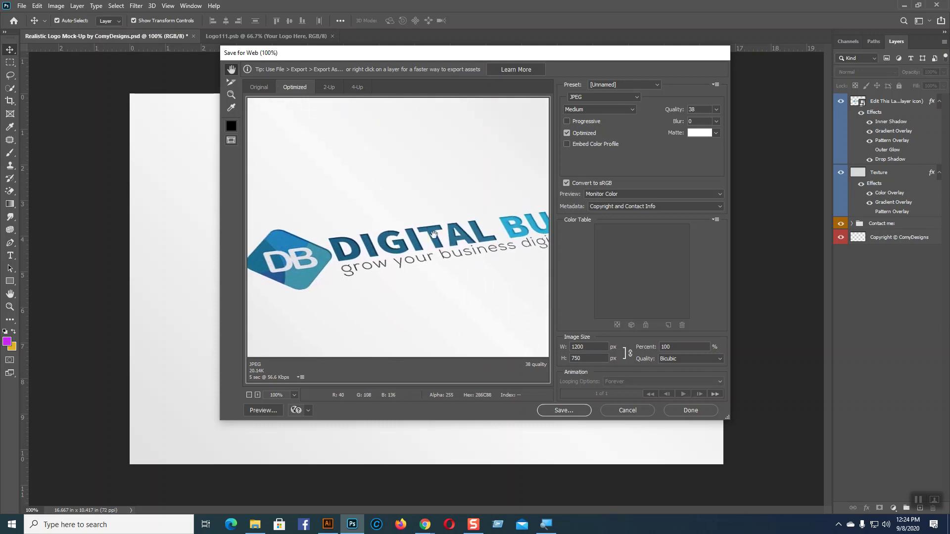
Step: Switch to Chrome and examine the submitted entries of the Freelancer "Logo Design" contest
{"action": "left_click", "coordinate": [424, 528]}
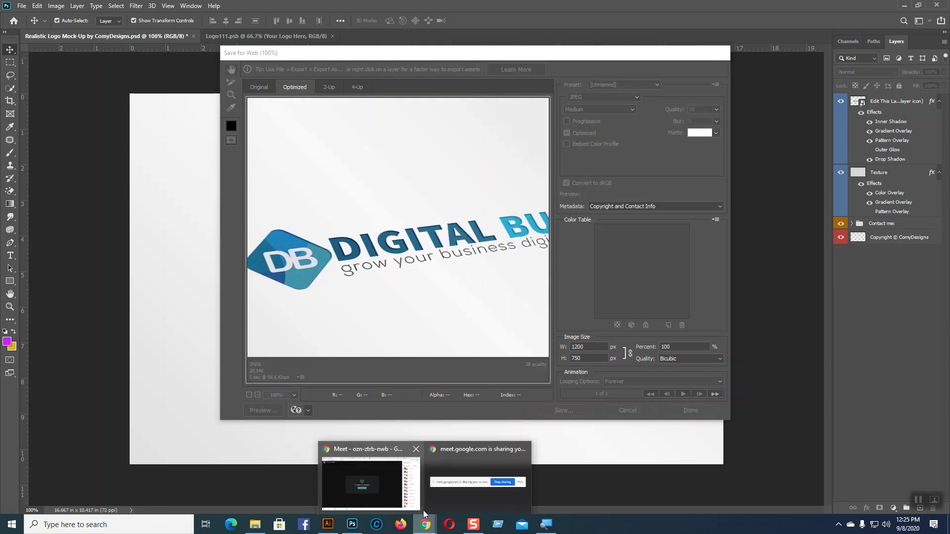
{"action": "left_click", "coordinate": [409, 492]}
{"action": "left_click", "coordinate": [762, 6]}
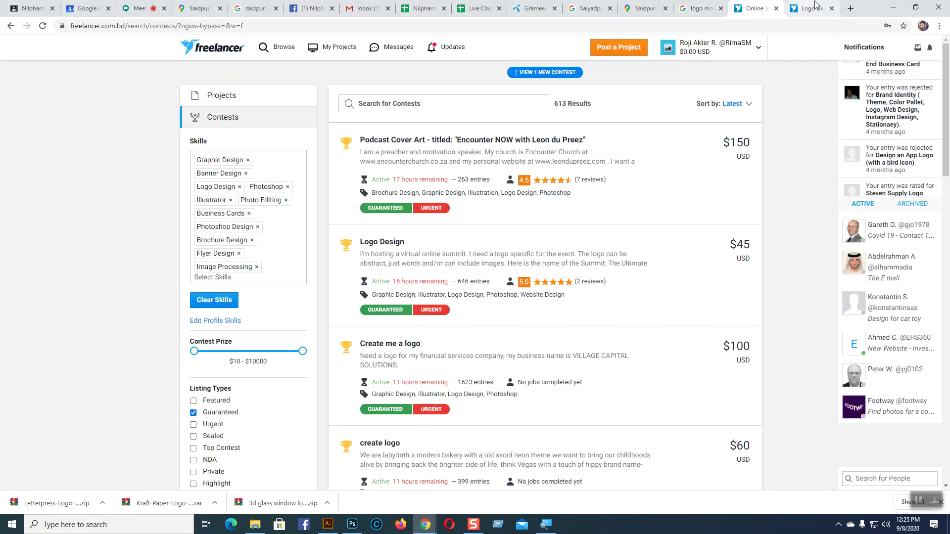
{"action": "left_click", "coordinate": [811, 8]}
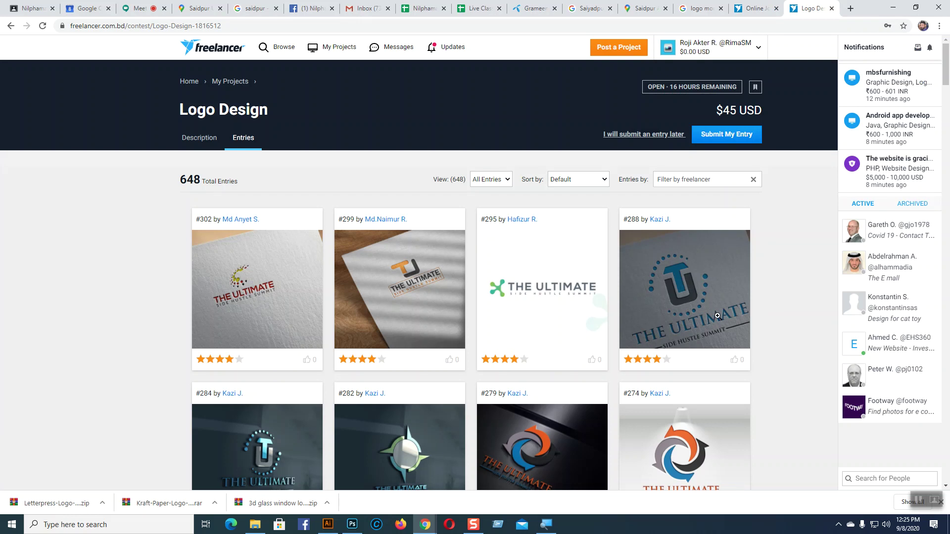
{"action": "scroll", "coordinate": [771, 301], "scroll_direction": "down", "scroll_amount": 4}
{"action": "scroll", "coordinate": [771, 299], "scroll_direction": "down", "scroll_amount": 3}
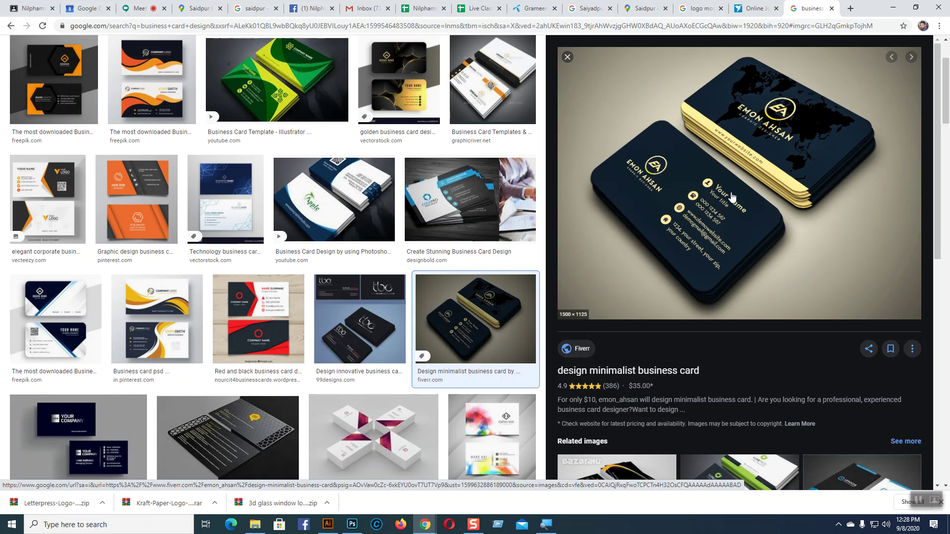
Step: Browse the business card design image results and the related images of the minimalist card for presentation ideas
{"action": "scroll", "coordinate": [749, 159], "scroll_direction": "down", "scroll_amount": 4}
{"action": "scroll", "coordinate": [242, 315], "scroll_direction": "down", "scroll_amount": 5}
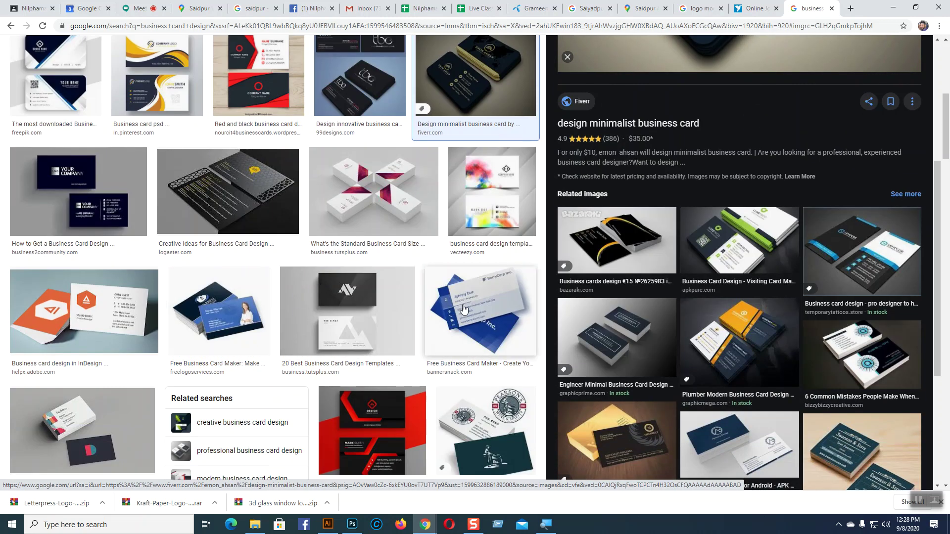
{"action": "scroll", "coordinate": [445, 312], "scroll_direction": "down", "scroll_amount": 5}
{"action": "scroll", "coordinate": [355, 306], "scroll_direction": "down", "scroll_amount": 4}
{"action": "scroll", "coordinate": [547, 314], "scroll_direction": "up", "scroll_amount": 5}
{"action": "scroll", "coordinate": [456, 297], "scroll_direction": "up", "scroll_amount": 6}
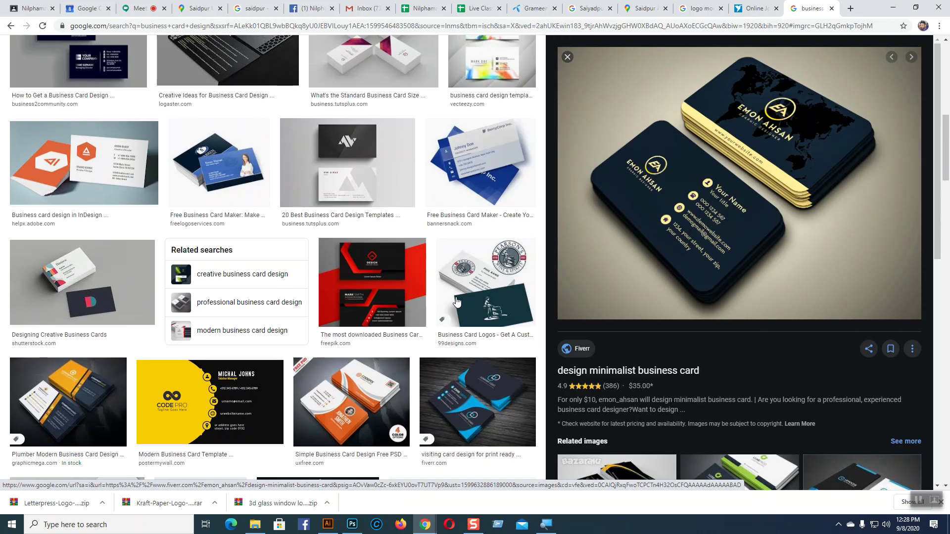
{"action": "scroll", "coordinate": [459, 116], "scroll_direction": "up", "scroll_amount": 1}
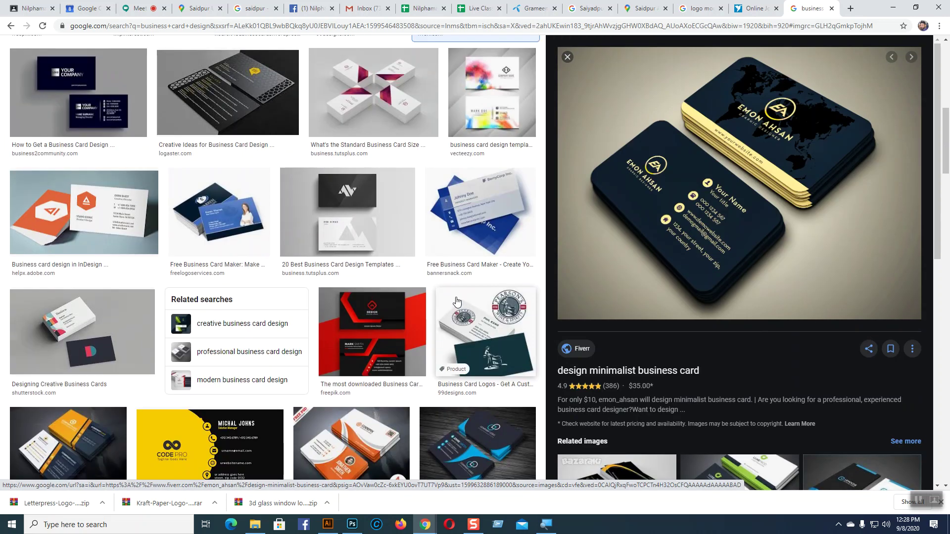
Step: Preview the Vecteezy watercolor business card template, and from its related images the Watercolor Artist business card
{"action": "left_click", "coordinate": [459, 116]}
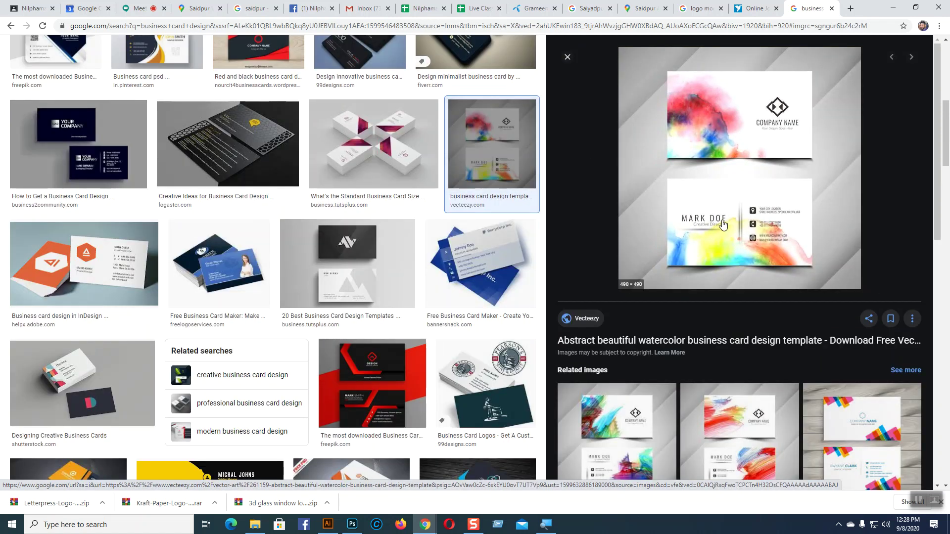
{"action": "scroll", "coordinate": [872, 328], "scroll_direction": "down", "scroll_amount": 8}
{"action": "left_click", "coordinate": [751, 89]}
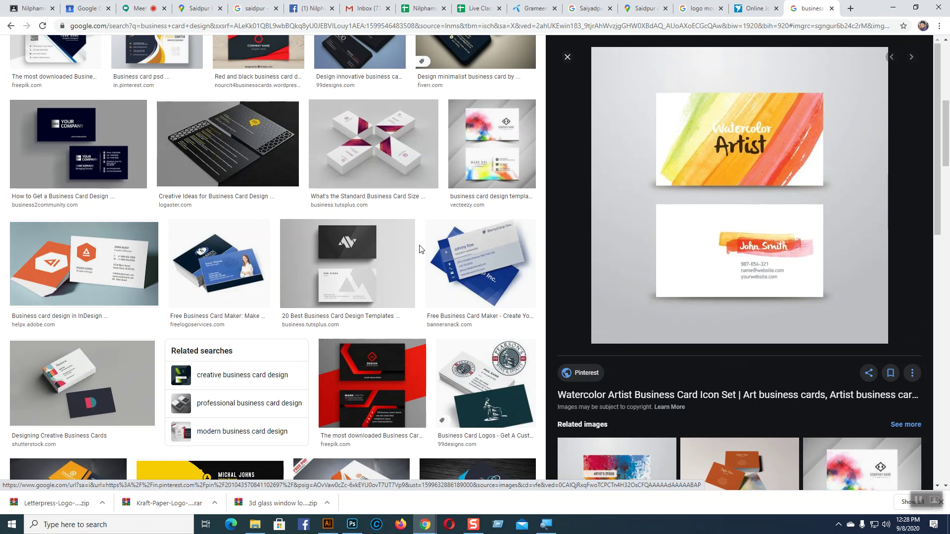
{"action": "scroll", "coordinate": [715, 316], "scroll_direction": "up", "scroll_amount": 8}
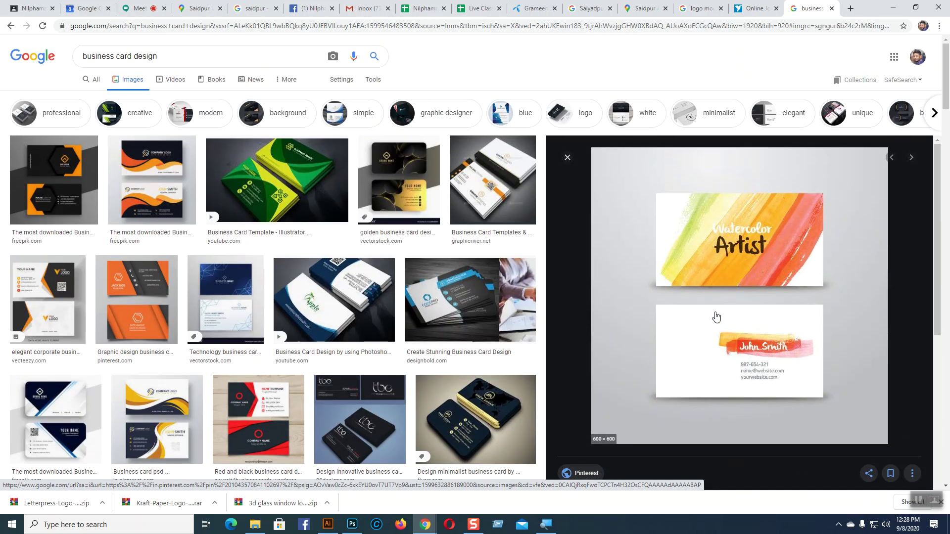